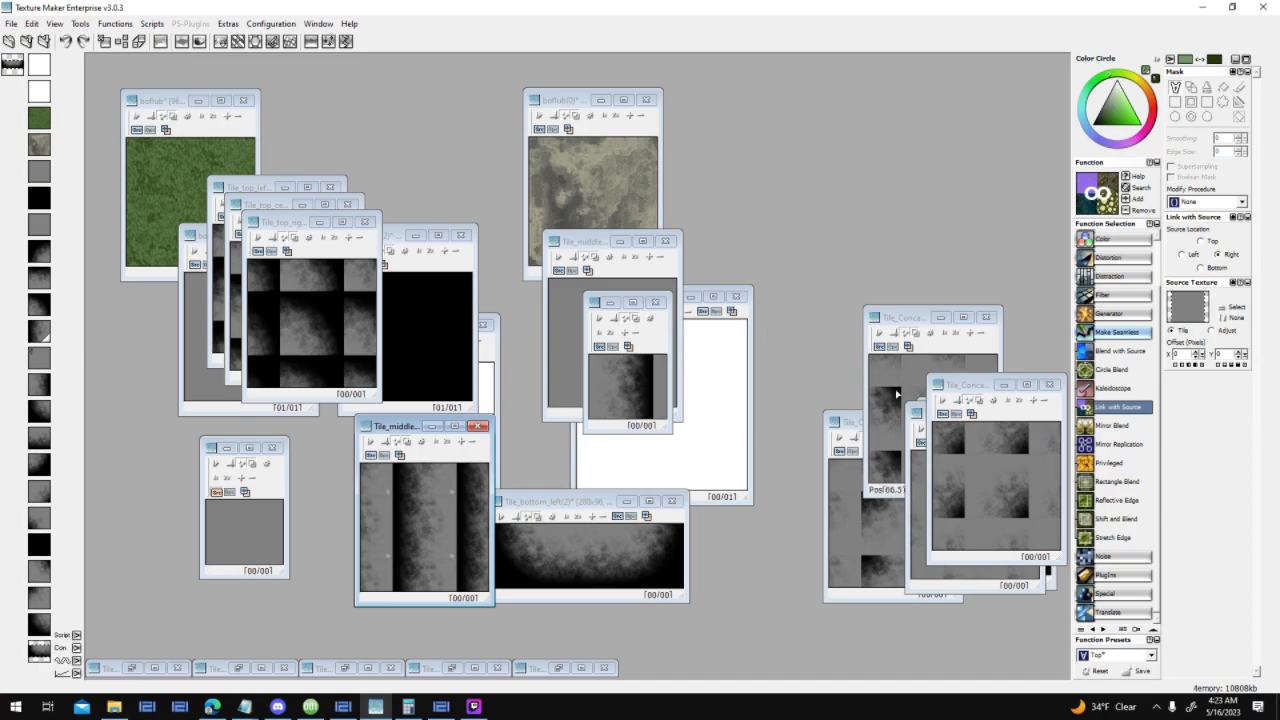
# Move the top-right tile window clear of the overlapping stack and reposition the small middle tile window with a wider view
pyautogui.moveTo(288, 222); pyautogui.dragTo(434, 106)
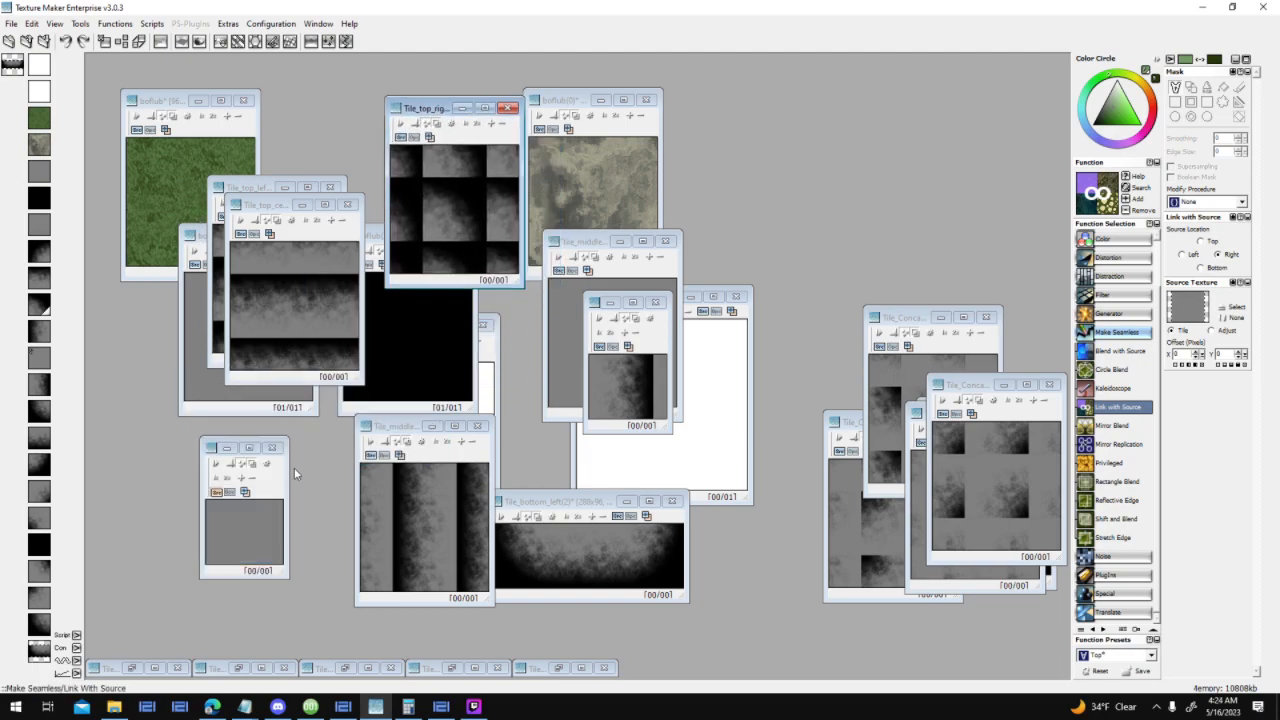
pyautogui.moveTo(287, 471); pyautogui.dragTo(337, 471)
pyautogui.moveTo(250, 447); pyautogui.dragTo(227, 438)
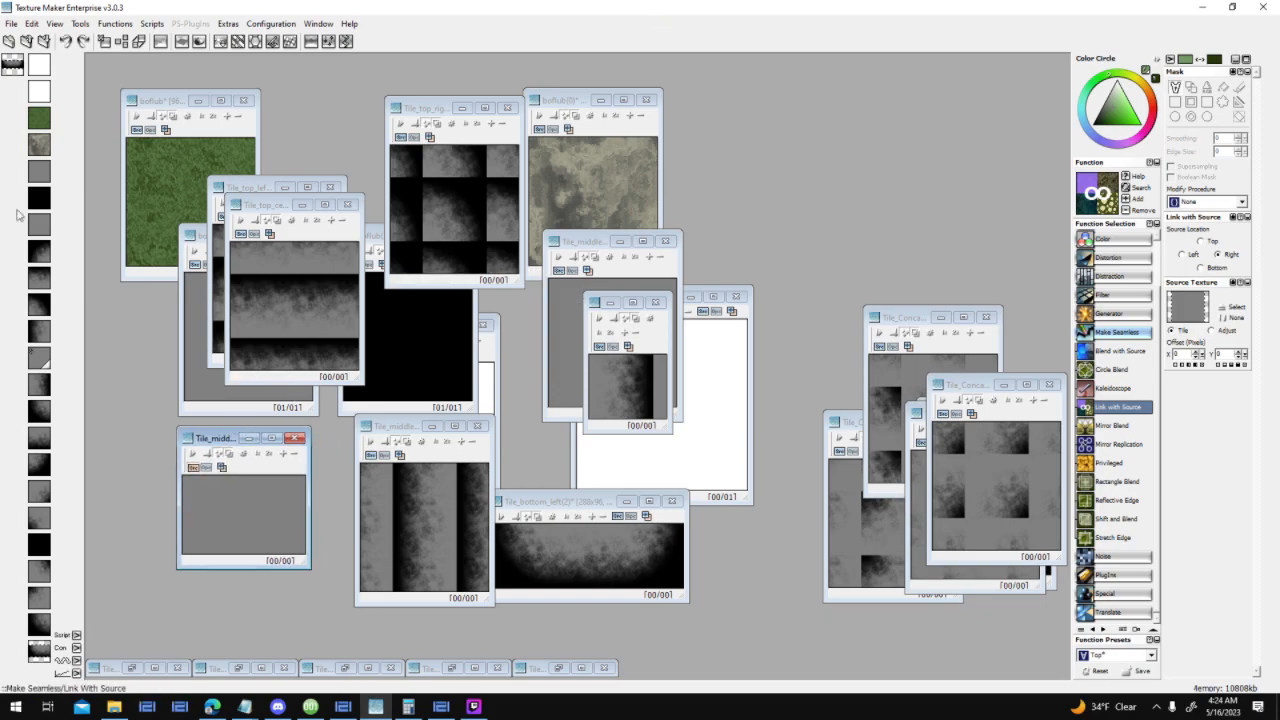
# Examine the tile matrix and the Radial transition settings in Neighbor Texture Transitions, and cancel without rendering
pyautogui.click(80, 23)
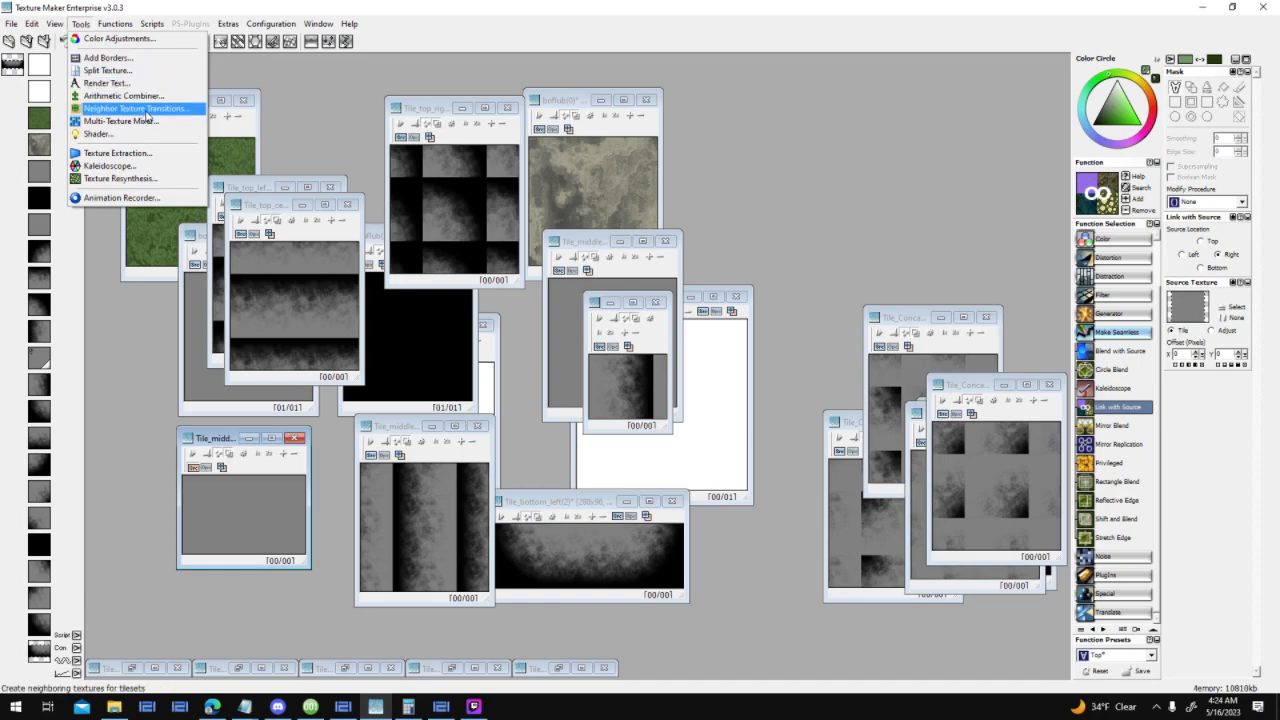
pyautogui.click(140, 108)
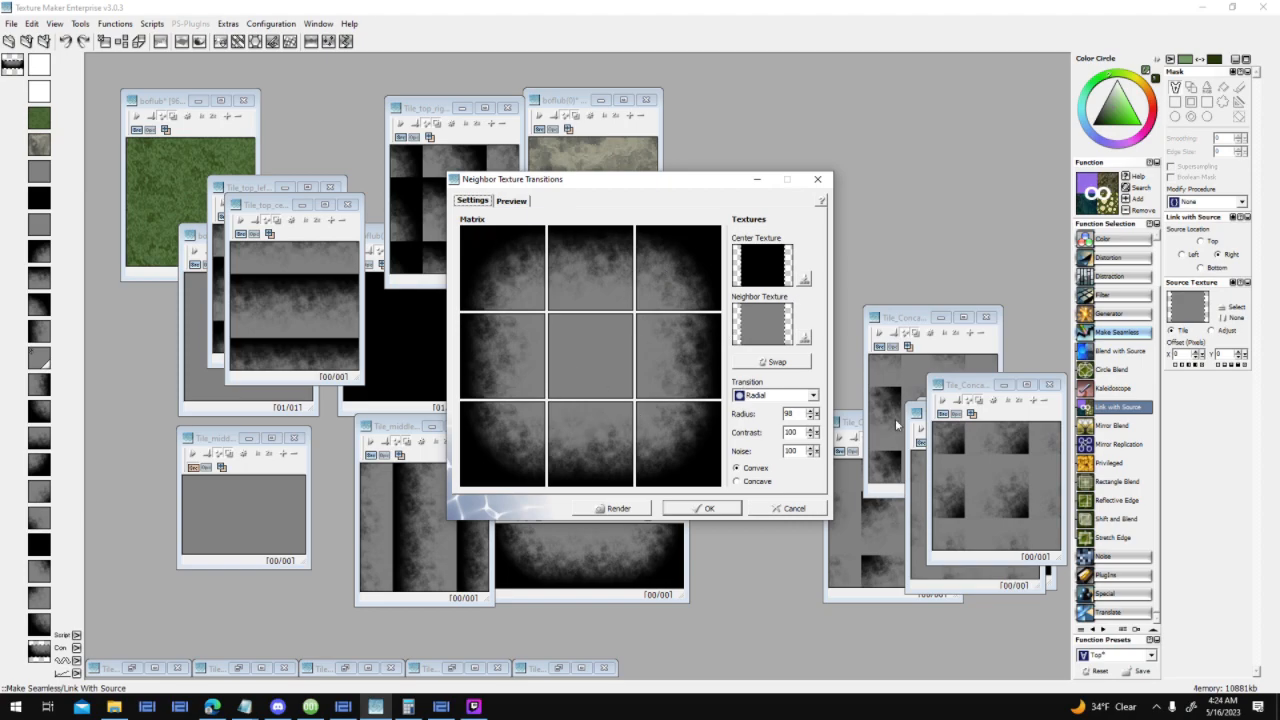
pyautogui.moveTo(817, 457)
pyautogui.mouseDown()
pyautogui.moveTo(714, 465)
pyautogui.moveTo(835, 466)
pyautogui.moveTo(815, 436)
pyautogui.moveTo(940, 440)
pyautogui.moveTo(818, 446)
pyautogui.mouseUp()
pyautogui.press('BackSpace')
pyautogui.press('BackSpace')
pyautogui.write('00')
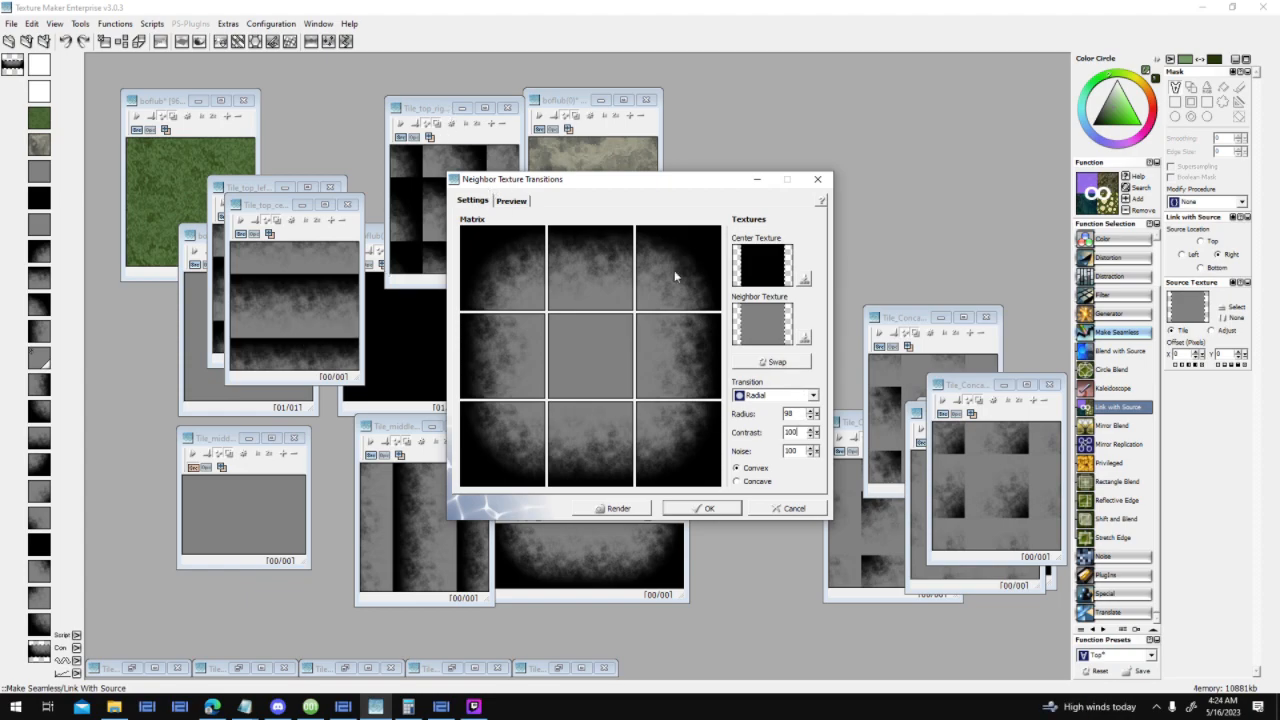
pyautogui.click(787, 508)
# Arrange the top-center, middle-left and middle-center tile windows in their matching grid positions
pyautogui.moveTo(305, 205); pyautogui.dragTo(437, 146)
pyautogui.moveTo(406, 426); pyautogui.dragTo(261, 334)
pyautogui.moveTo(600, 241); pyautogui.dragTo(444, 334)
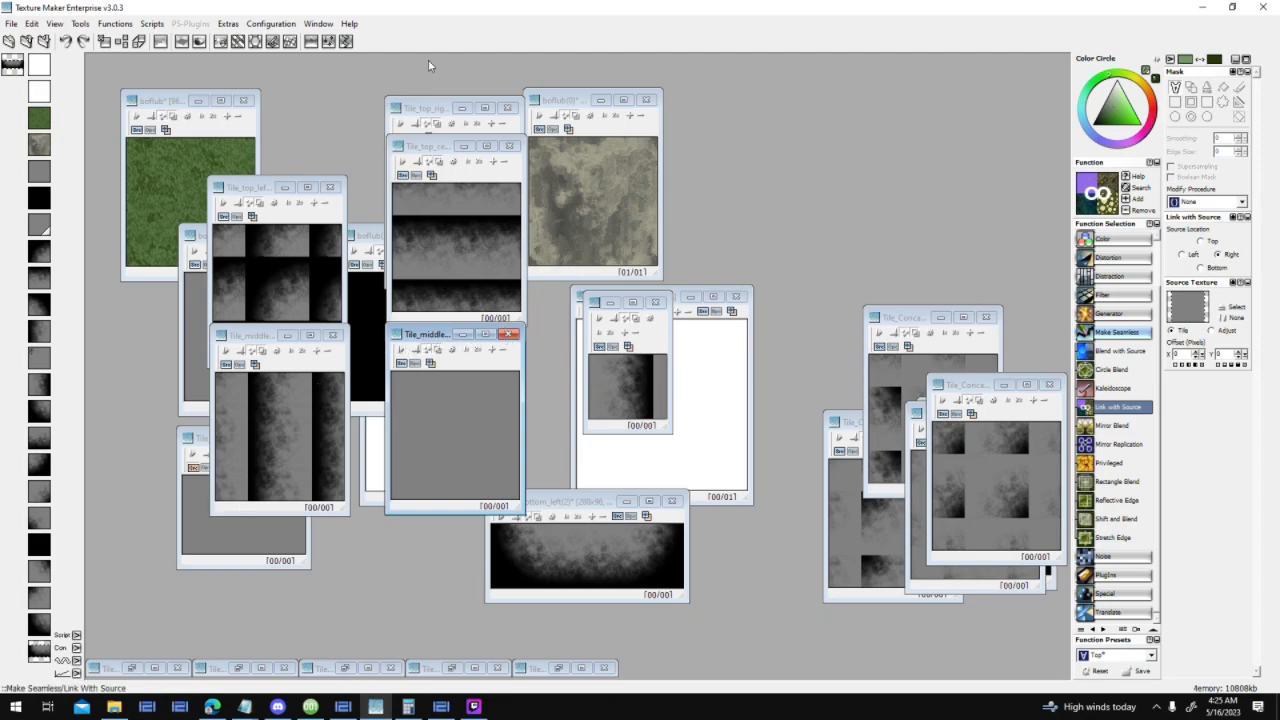
# Use the middle-center tile as source texture and link it to the right of the middle-left tile
pyautogui.click(400, 363)
pyautogui.click(274, 414)
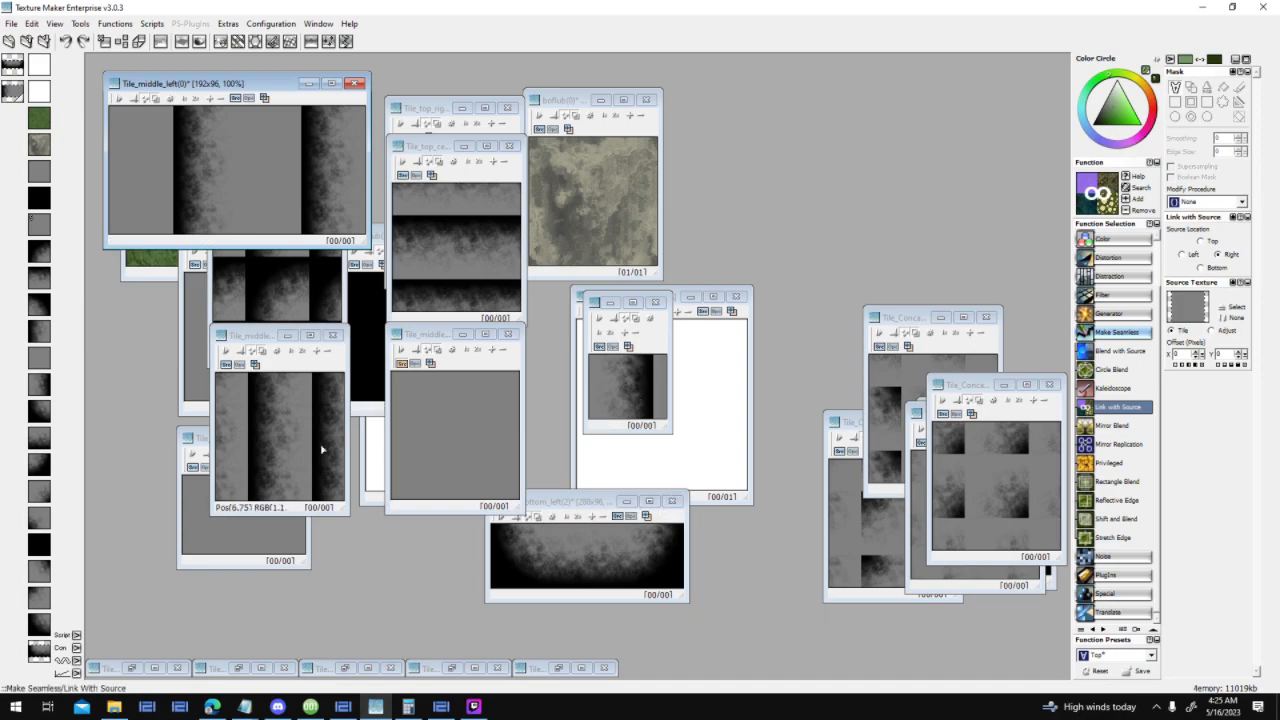
pyautogui.click(184, 98)
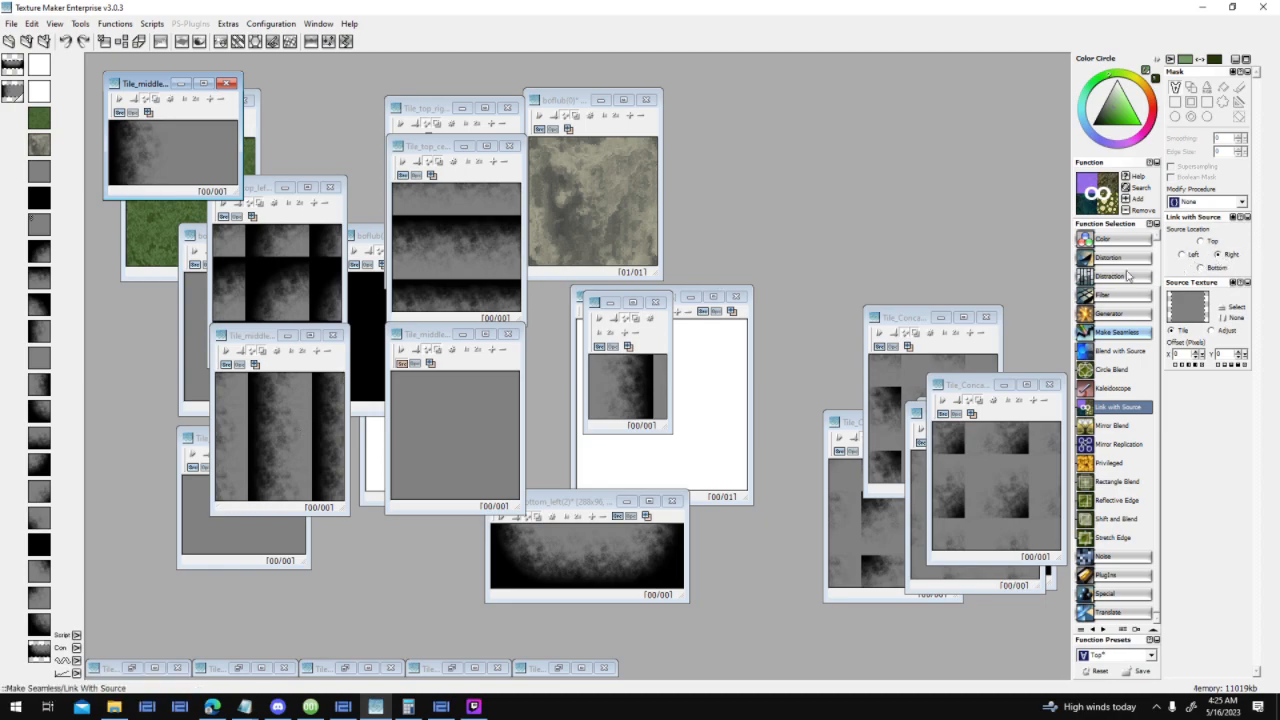
pyautogui.moveTo(140, 84); pyautogui.dragTo(453, 313)
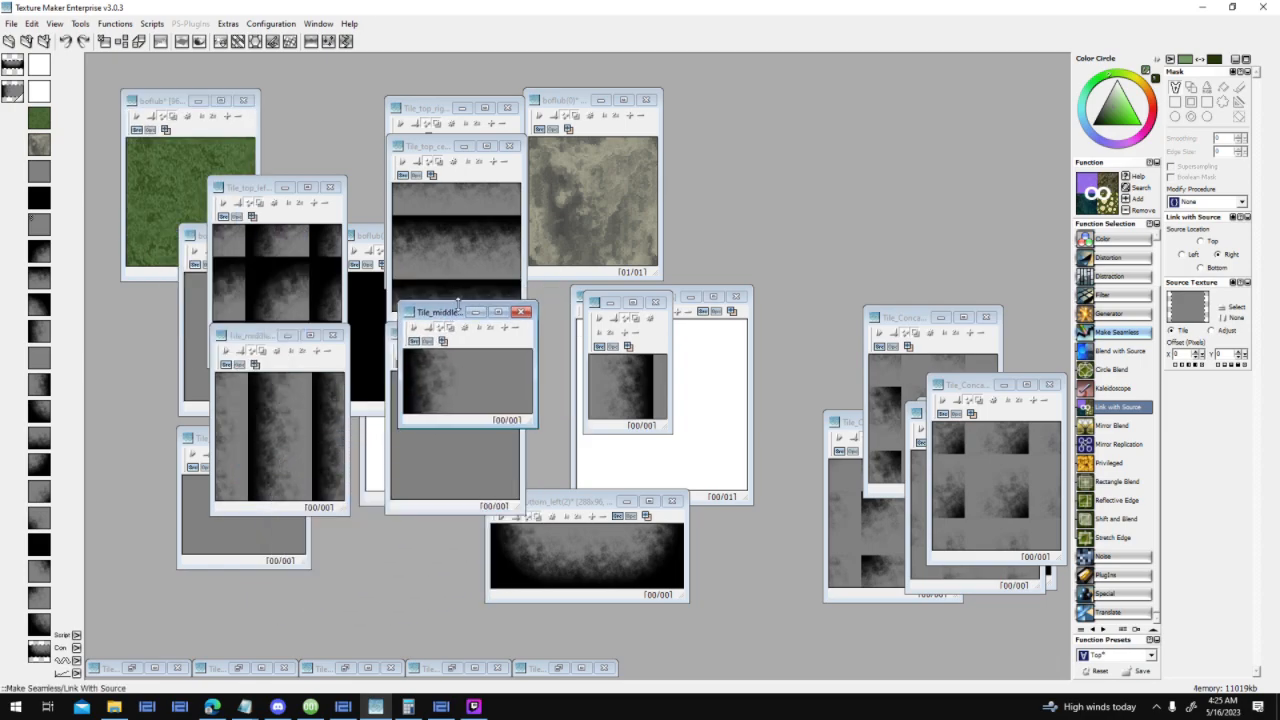
# Link the middle-right tile to the right of the joined middle tiles, and place the full middle strip above the bottom strip
pyautogui.click(600, 347)
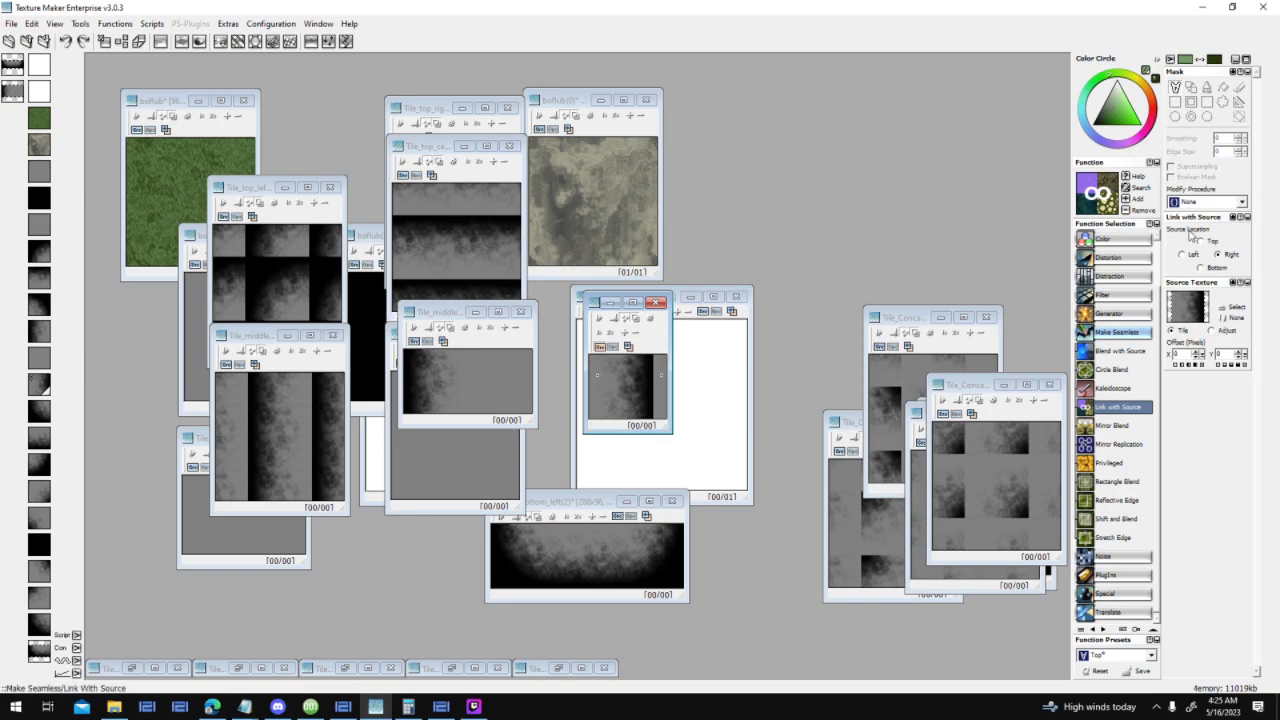
pyautogui.click(493, 376)
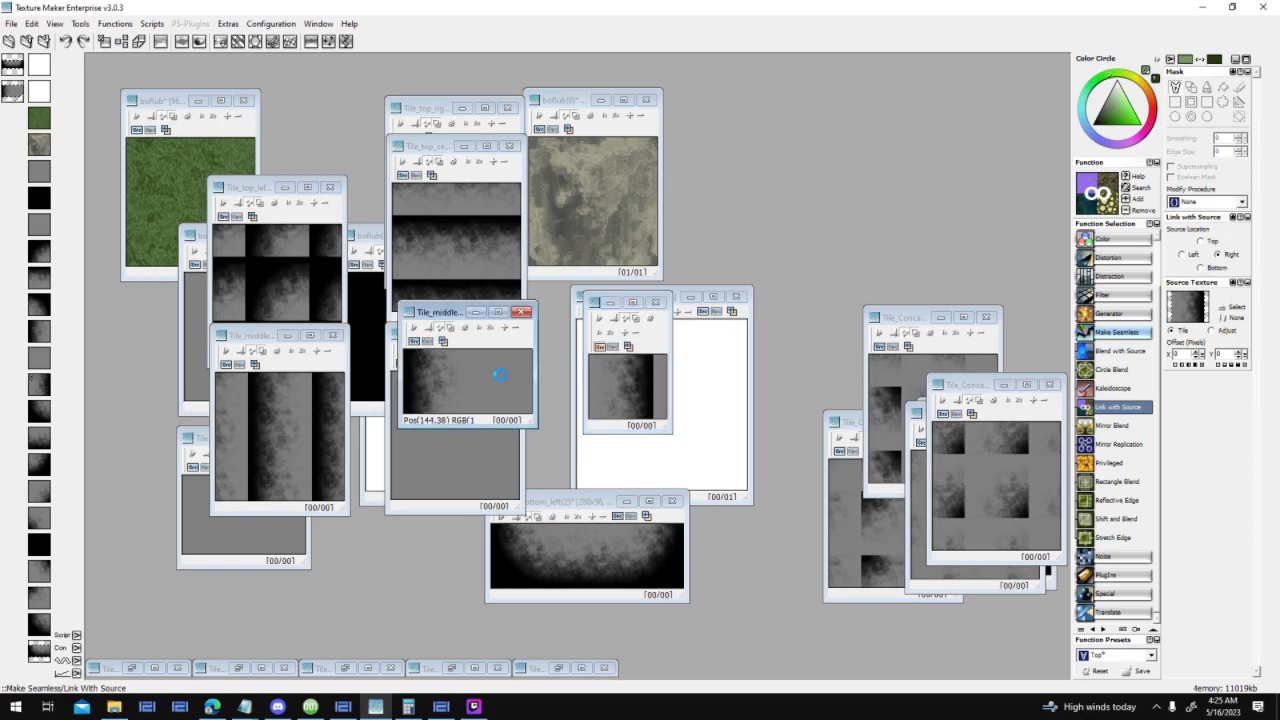
pyautogui.moveTo(226, 103); pyautogui.dragTo(921, 170)
pyautogui.moveTo(600, 504); pyautogui.dragTo(876, 292)
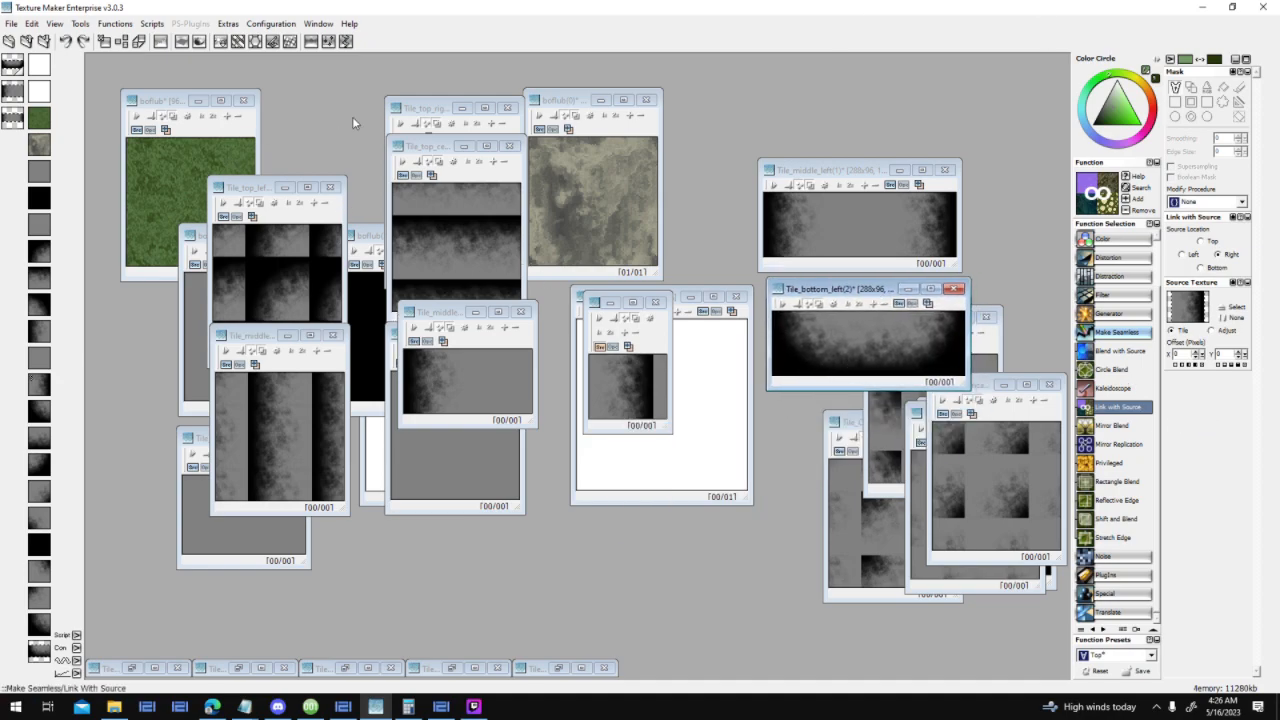
# Line up the top-left, top-center and top-right tile windows side by side in one row
pyautogui.moveTo(272, 190); pyautogui.dragTo(199, 138)
pyautogui.moveTo(424, 150); pyautogui.dragTo(319, 141)
pyautogui.moveTo(440, 107); pyautogui.dragTo(508, 129)
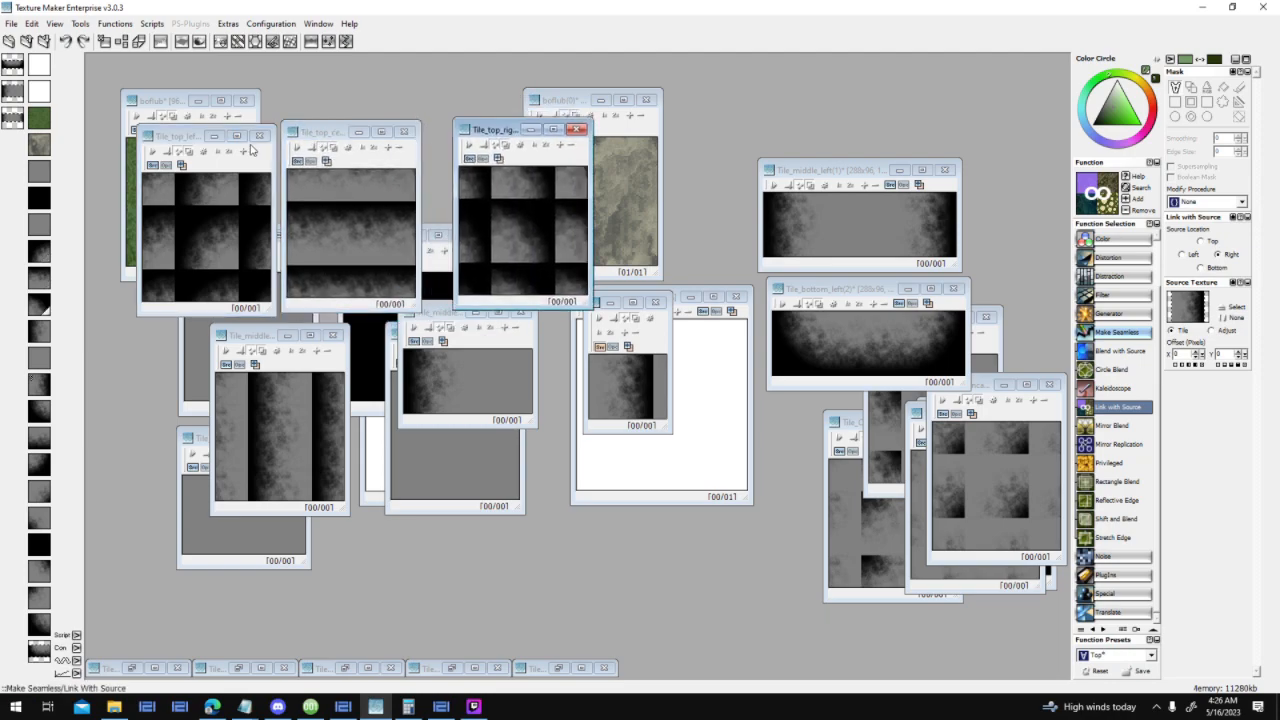
# Link the top-center tile to the right of the top-left tile and minimize both original tile windows
pyautogui.click(189, 141)
pyautogui.click(296, 160)
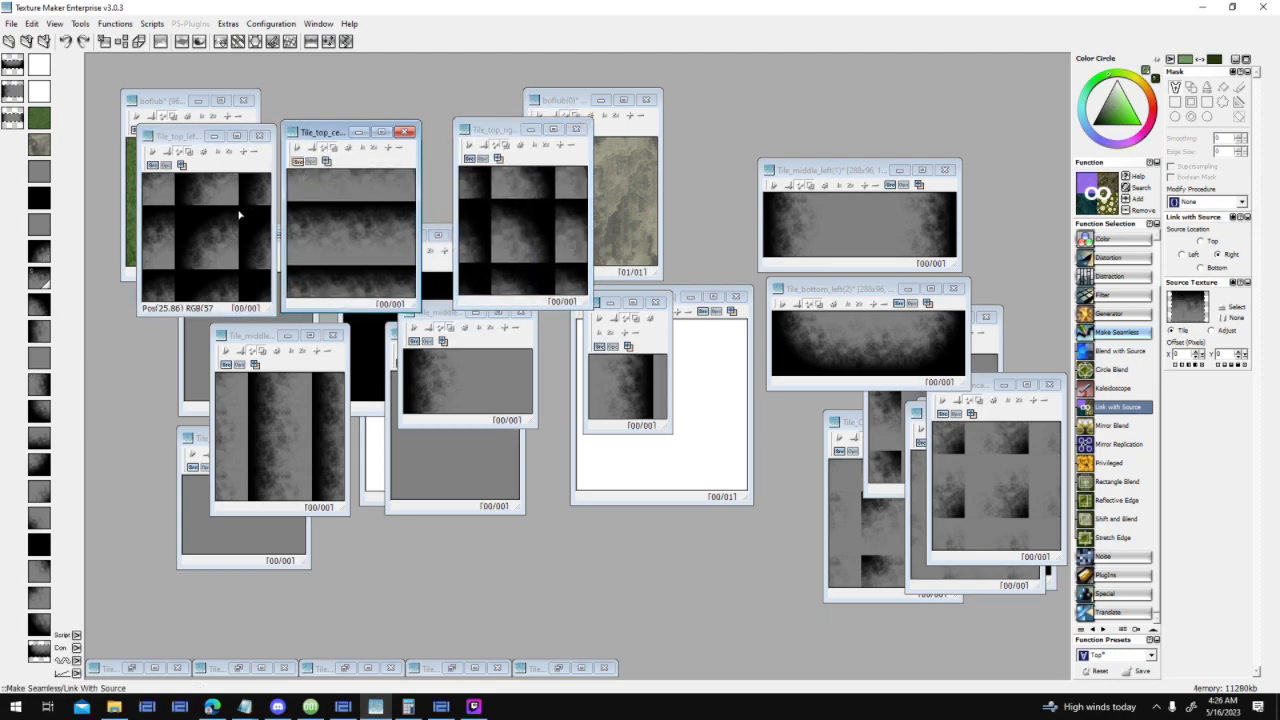
pyautogui.click(238, 214)
pyautogui.moveTo(290, 118); pyautogui.dragTo(340, 202)
pyautogui.click(214, 137)
pyautogui.click(358, 132)
pyautogui.moveTo(271, 159); pyautogui.dragTo(245, 134)
# Link the top-right tile to the right of the joined top tiles to complete the 288x96 top strip
pyautogui.click(467, 162)
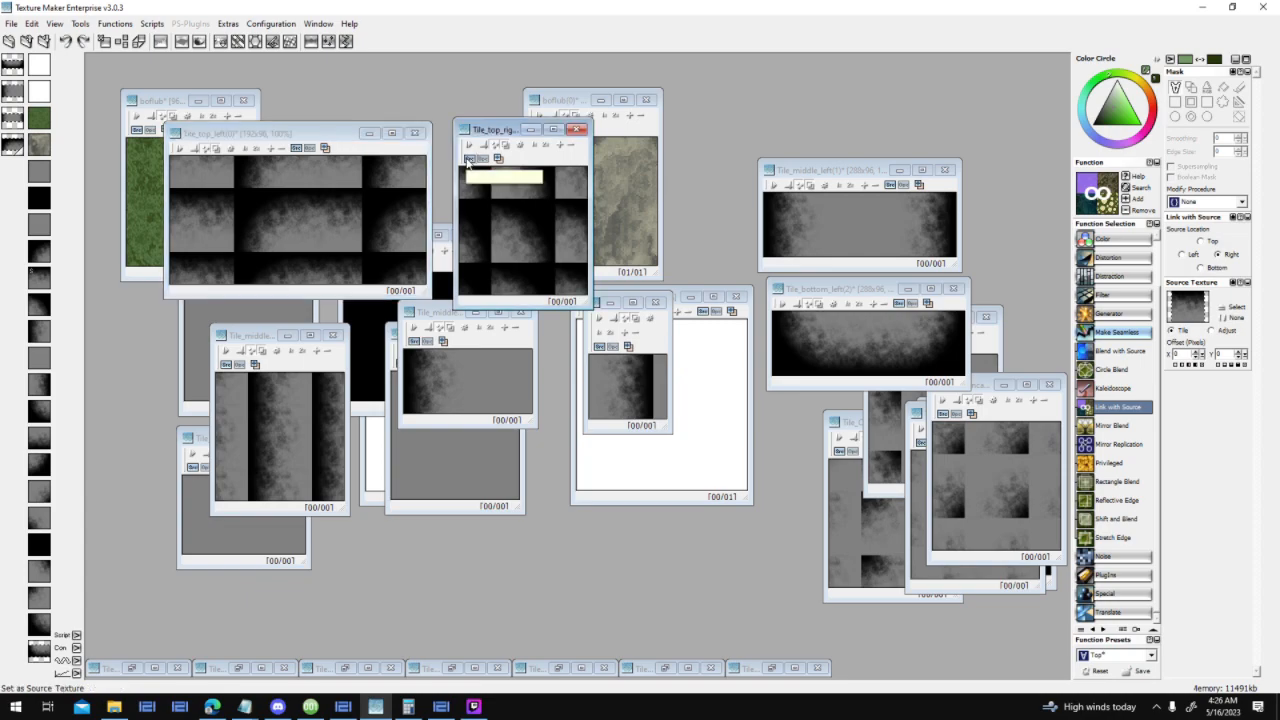
pyautogui.click(284, 178)
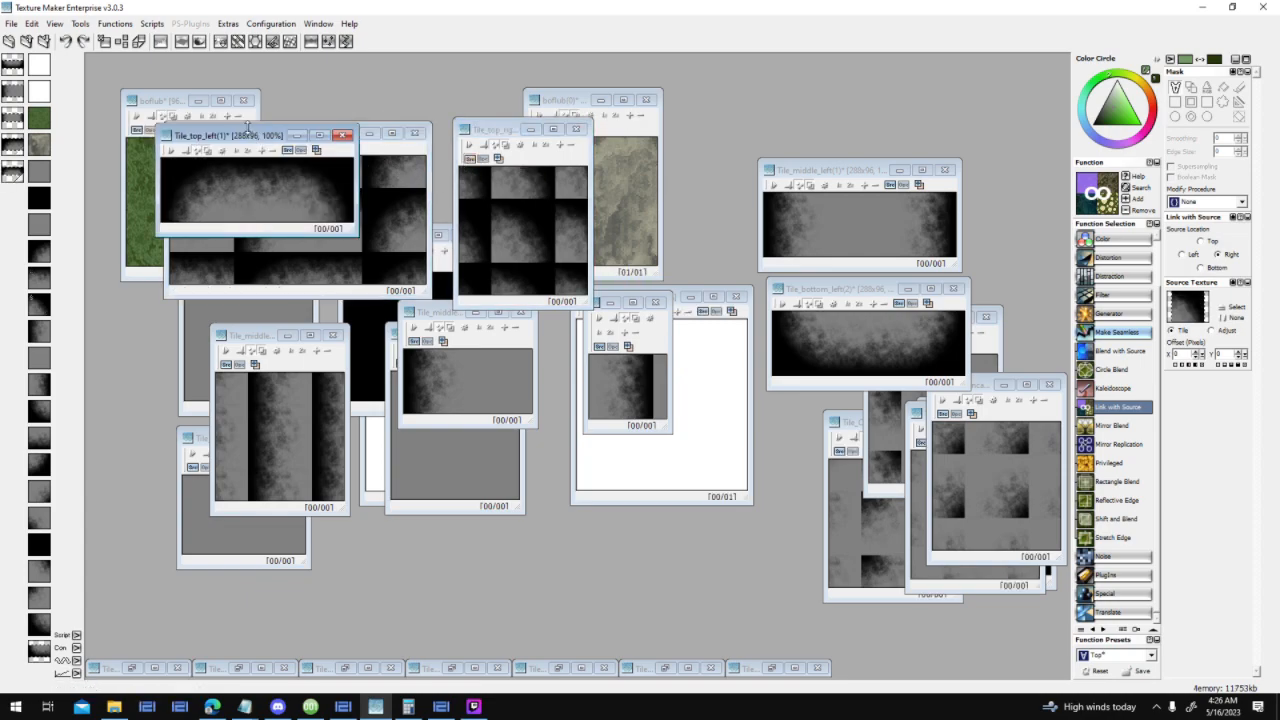
pyautogui.moveTo(240, 135); pyautogui.dragTo(440, 231)
# Minimize the leftover top-row and middle-row tile windows that are already merged into strips
pyautogui.click(369, 133)
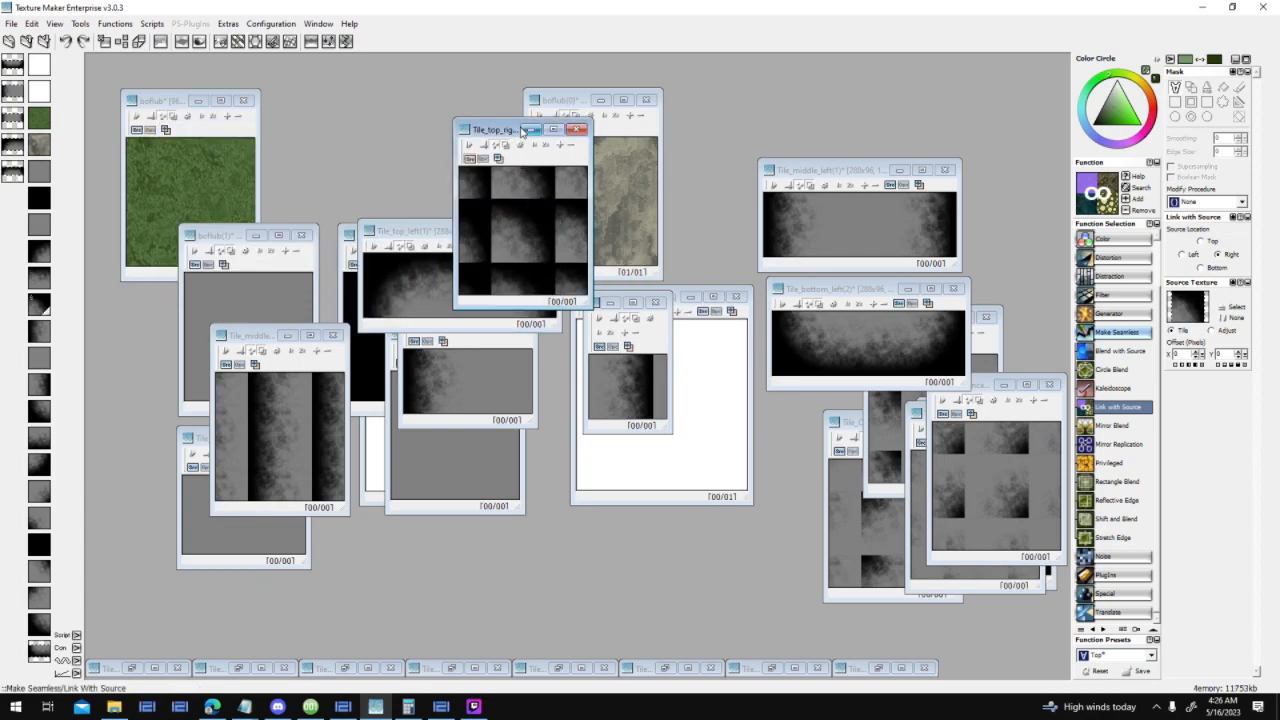
pyautogui.click(530, 129)
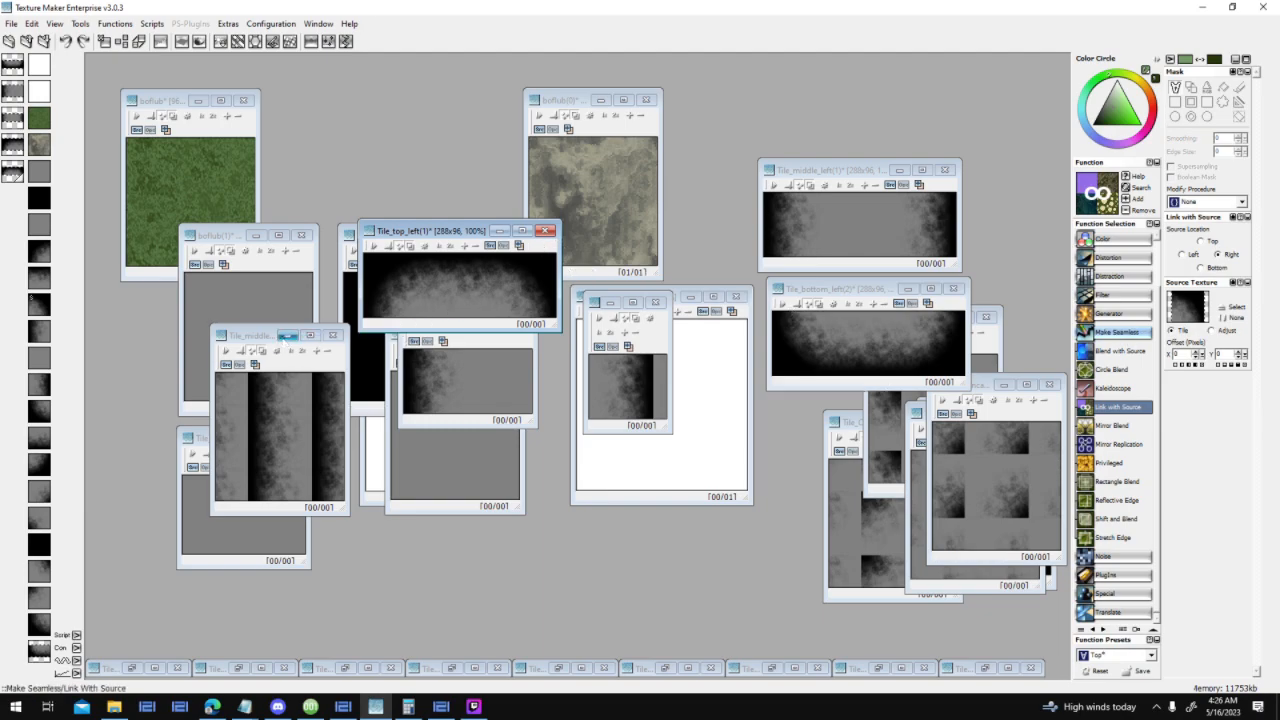
pyautogui.click(287, 335)
pyautogui.click(524, 349)
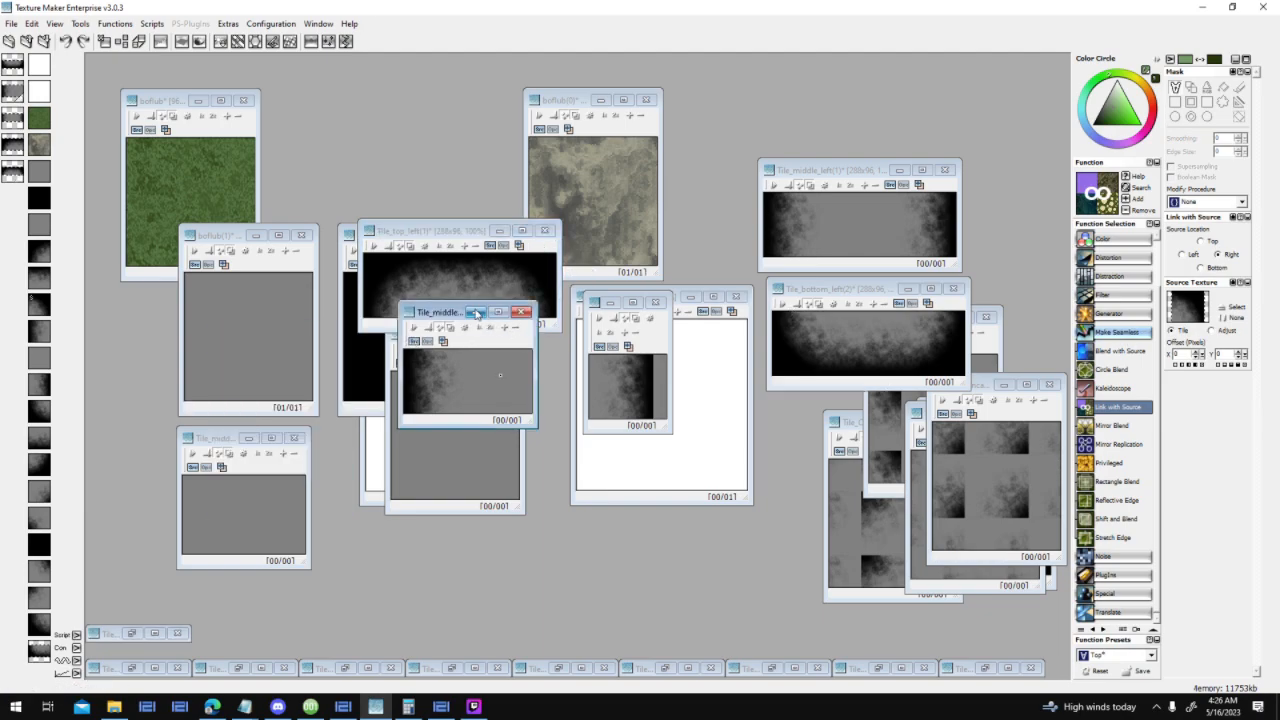
pyautogui.click(477, 311)
pyautogui.click(610, 301)
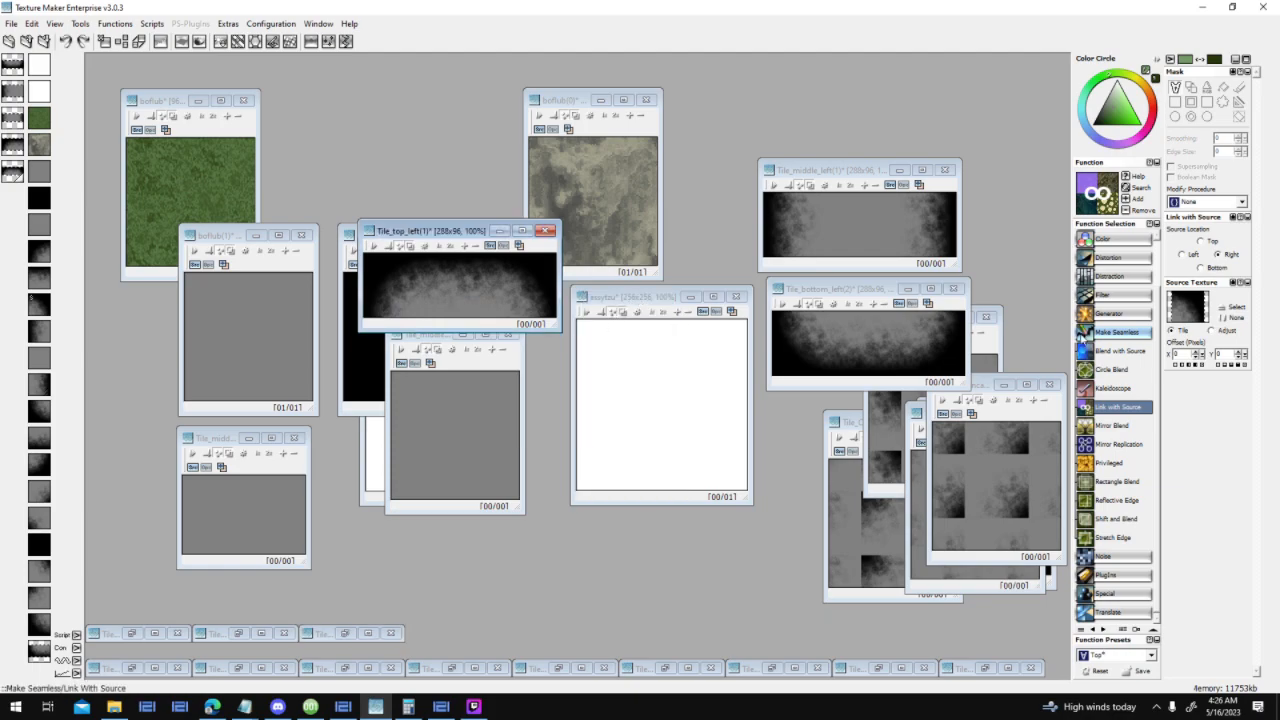
# Minimize all the concave tile windows to clear the workspace around the strips
pyautogui.click(1005, 385)
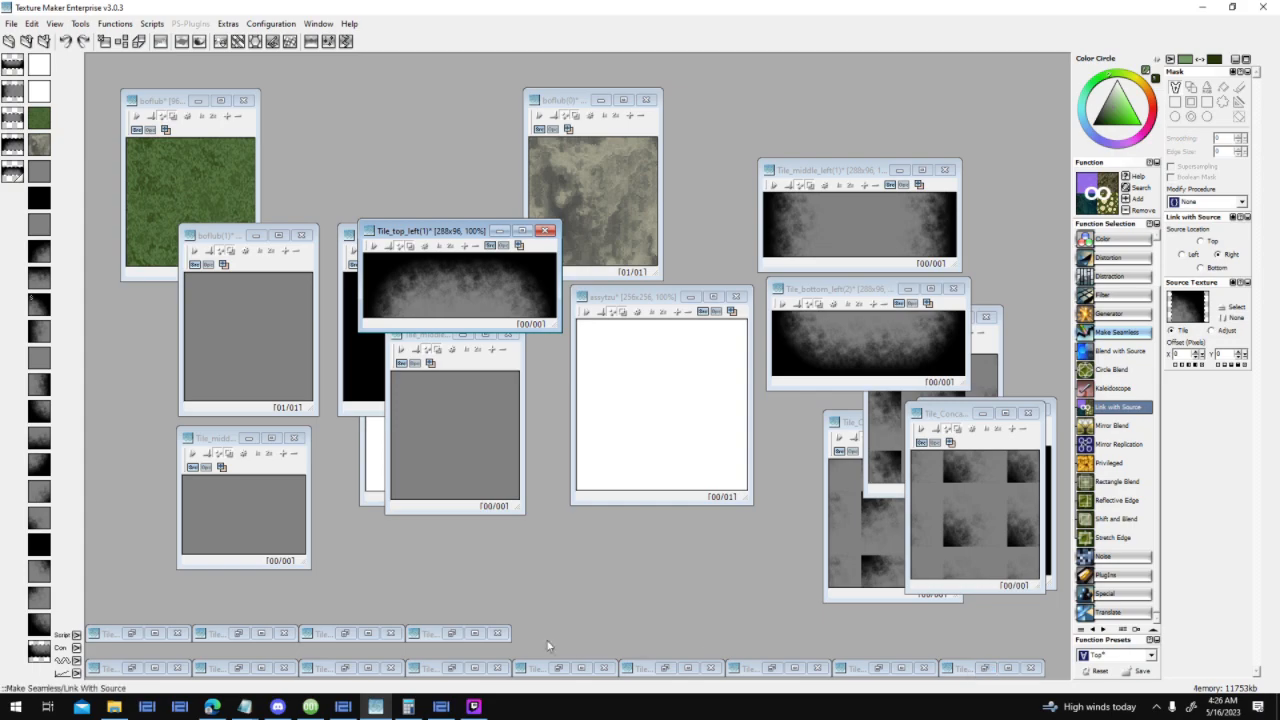
pyautogui.click(453, 634)
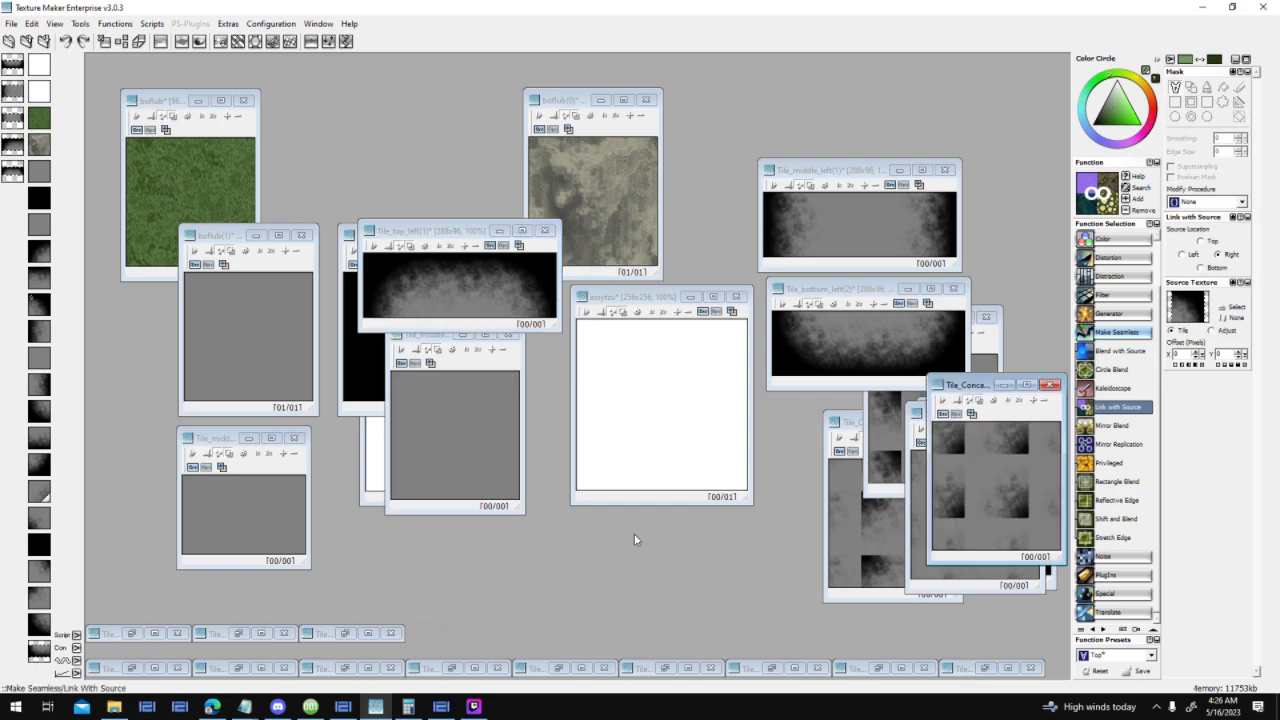
pyautogui.click(1004, 386)
pyautogui.click(986, 413)
pyautogui.click(995, 410)
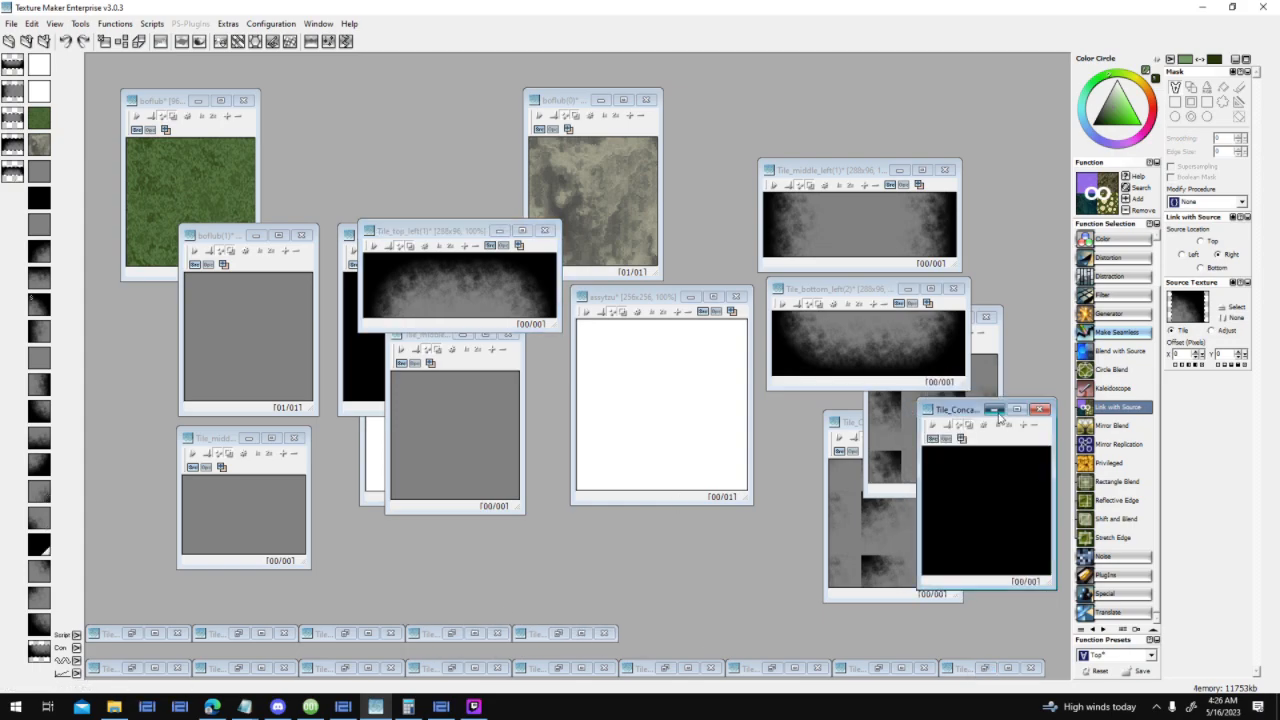
pyautogui.click(998, 333)
pyautogui.click(942, 318)
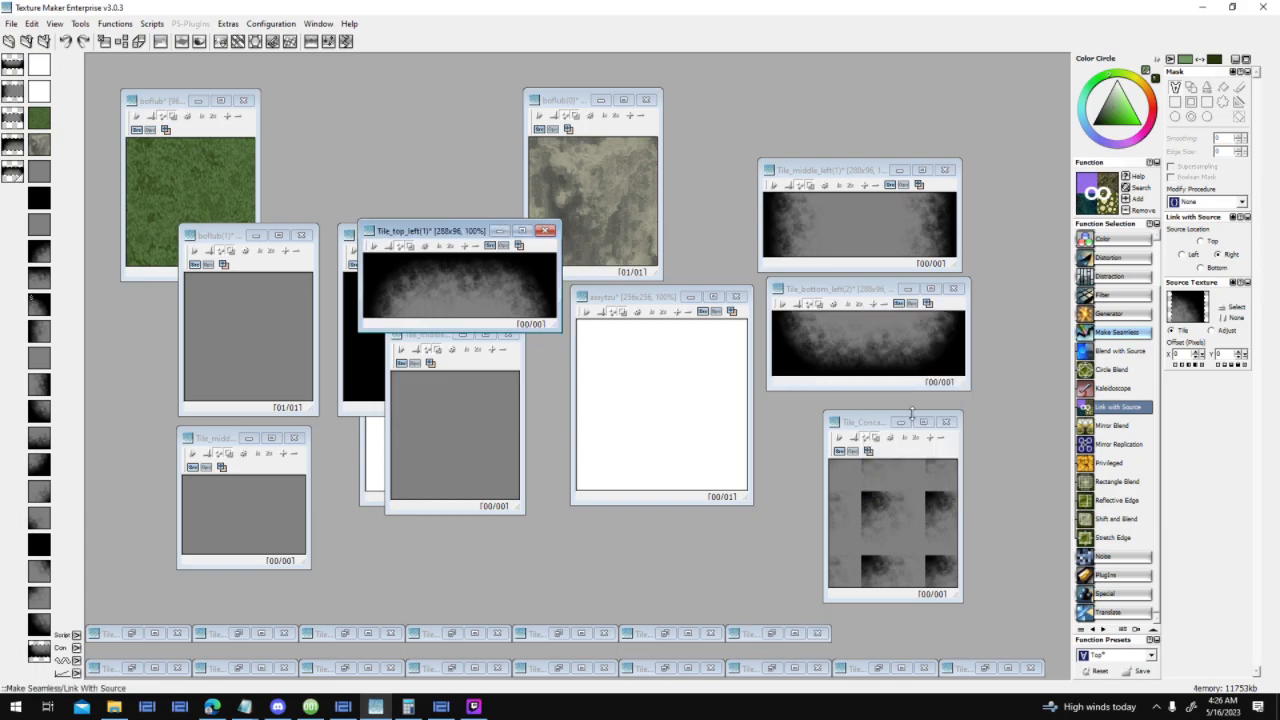
pyautogui.click(912, 421)
# Stack the three strips in order, set the source location to Bottom, and link the bottom strip beneath the middle strip
pyautogui.moveTo(458, 231); pyautogui.dragTo(848, 72)
pyautogui.moveTo(848, 296); pyautogui.dragTo(839, 301)
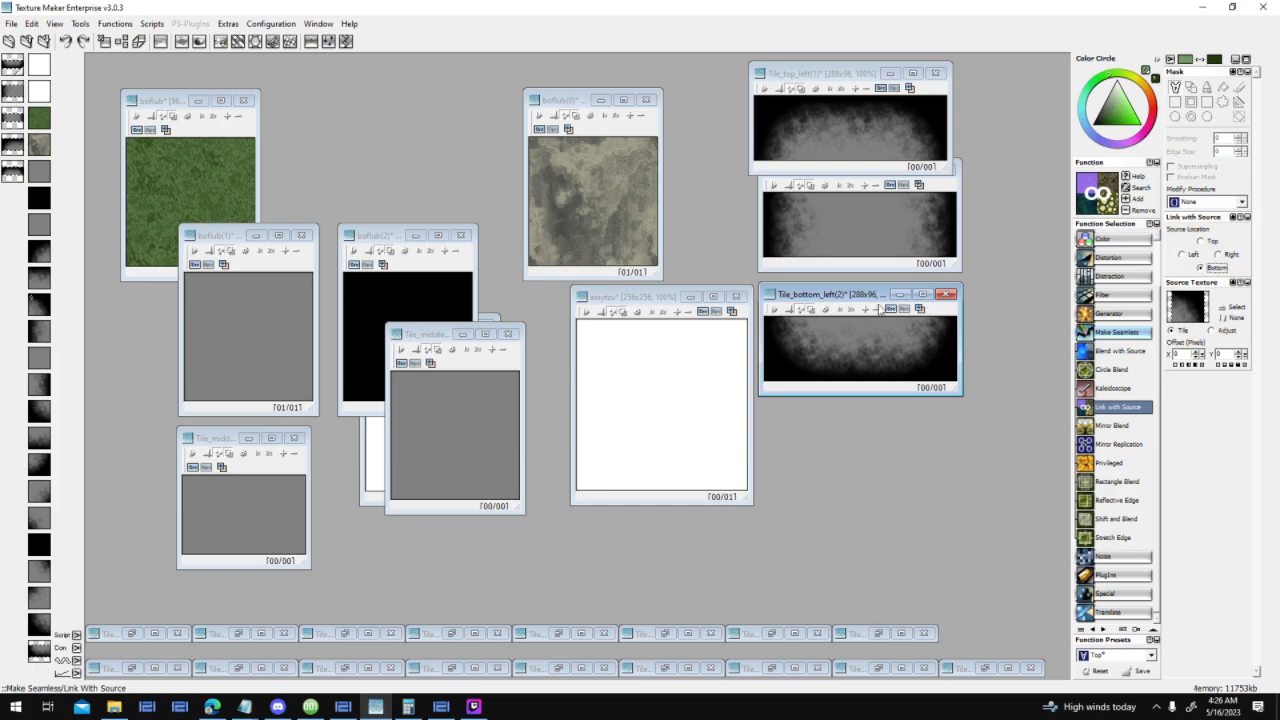
pyautogui.moveTo(880, 220); pyautogui.dragTo(480, 235)
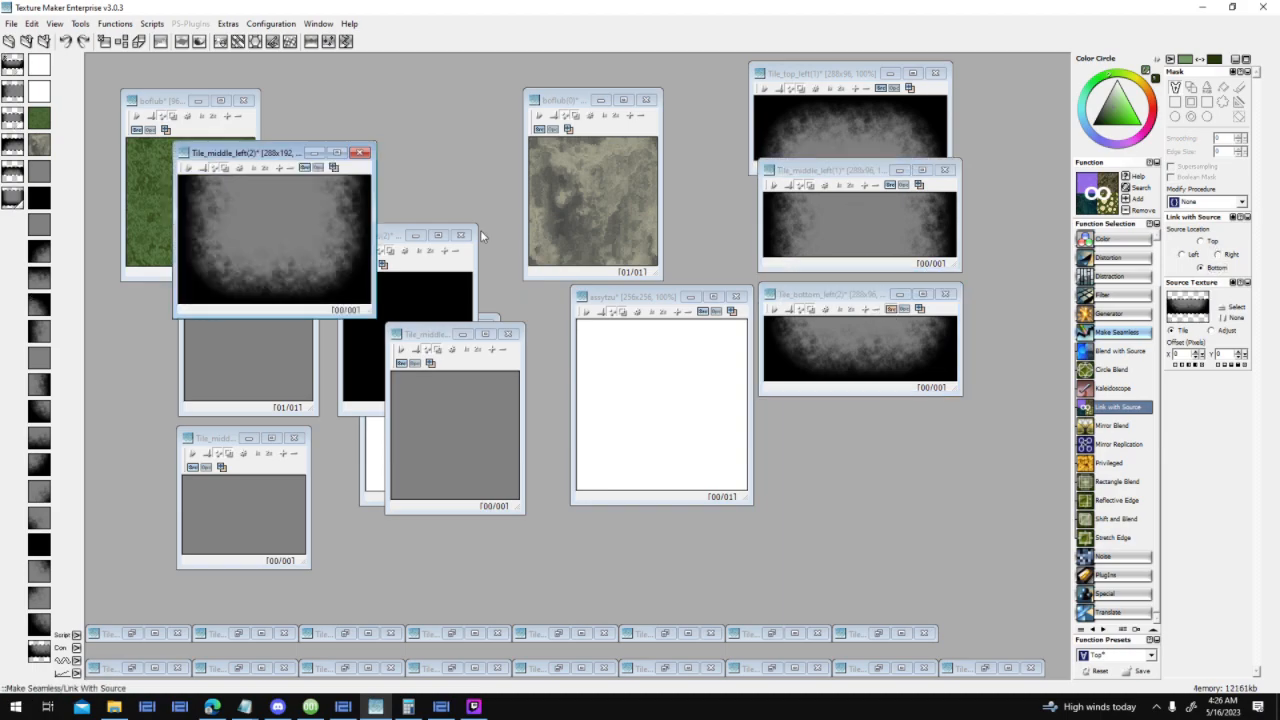
pyautogui.moveTo(286, 152); pyautogui.dragTo(701, 291)
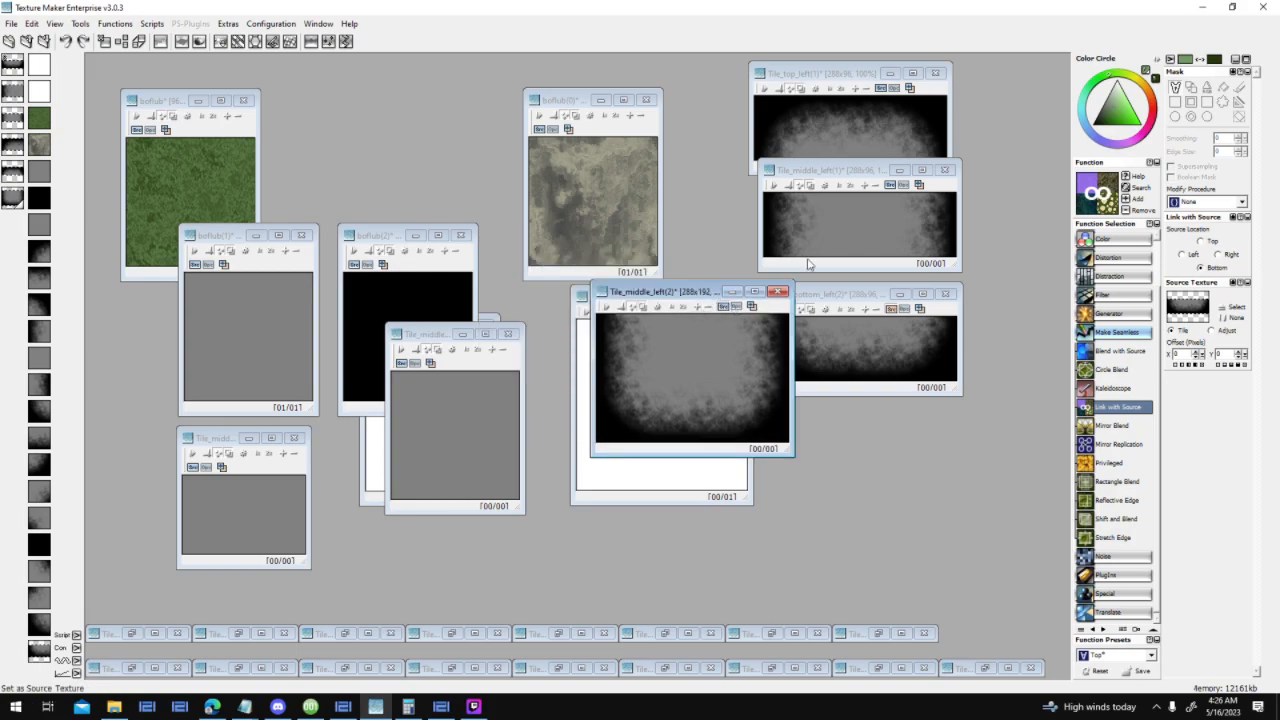
# Link the combined middle and bottom texture beneath the top strip to form the complete 288x288 texture
pyautogui.moveTo(858, 135); pyautogui.dragTo(245, 200)
pyautogui.moveTo(505, 275); pyautogui.dragTo(536, 283)
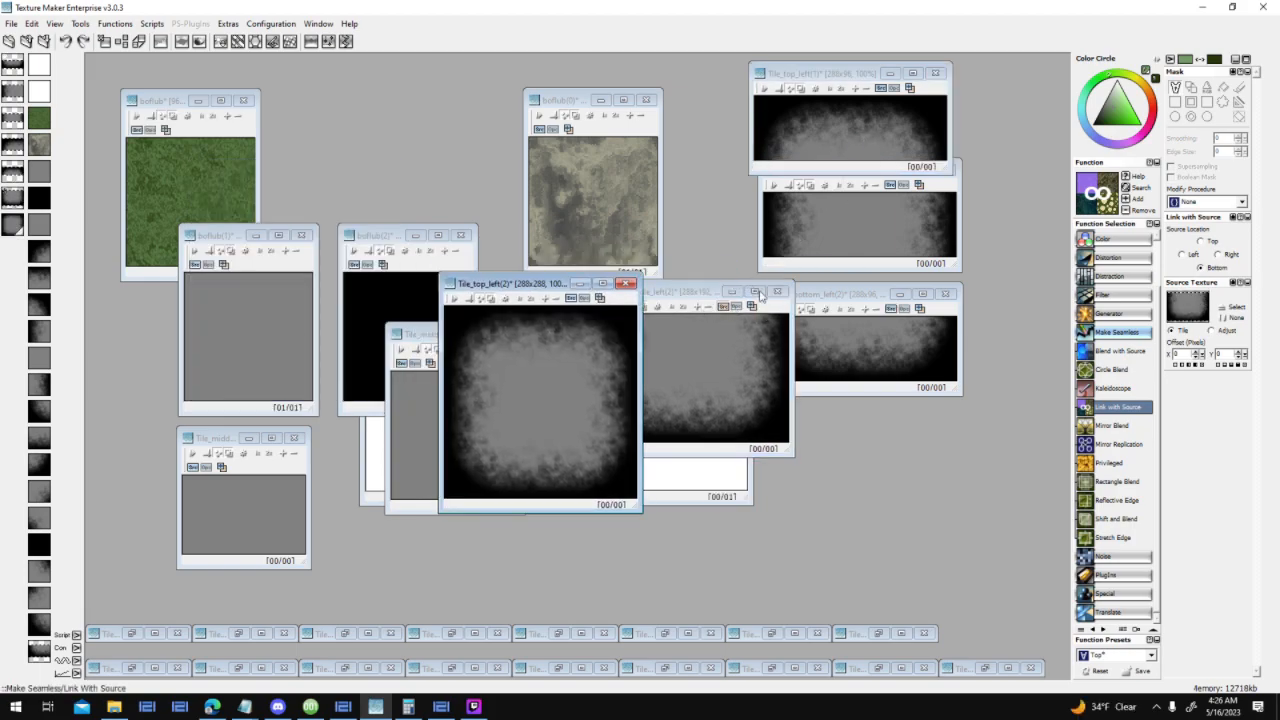
# Close the intermediate strips and the 288x192 combined texture without saving them
pyautogui.click(776, 292)
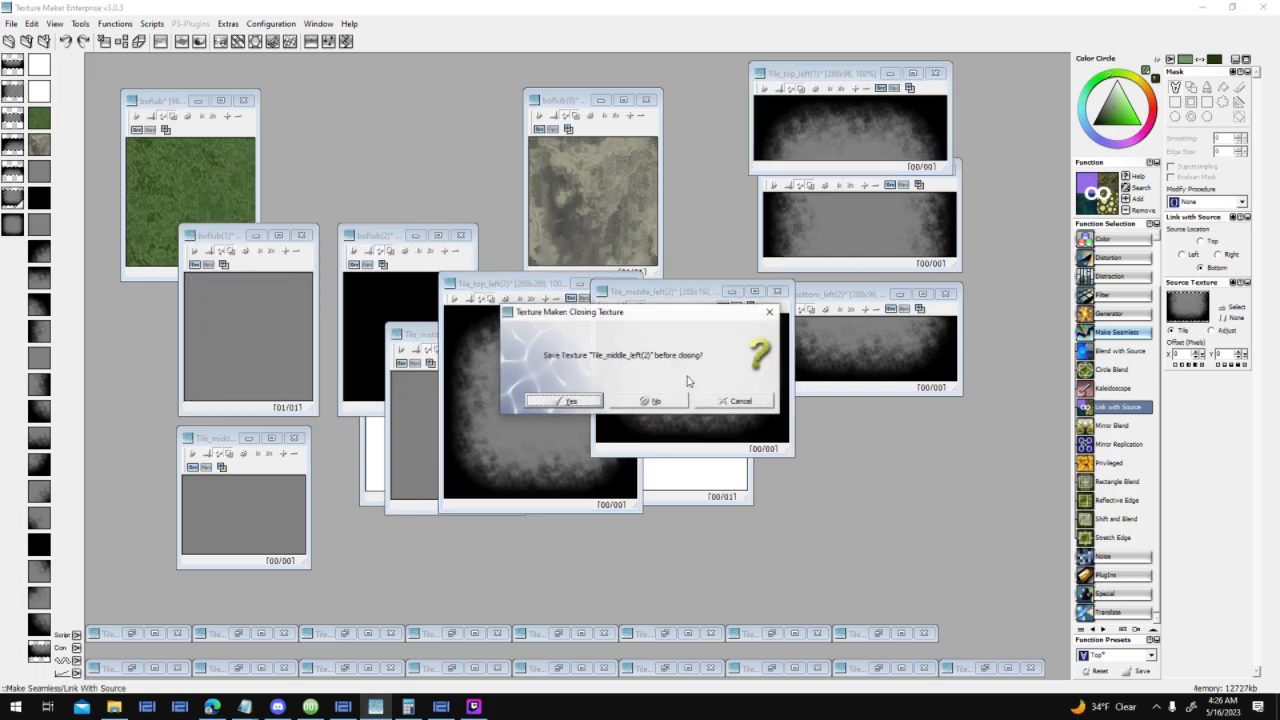
pyautogui.click(649, 403)
pyautogui.click(948, 300)
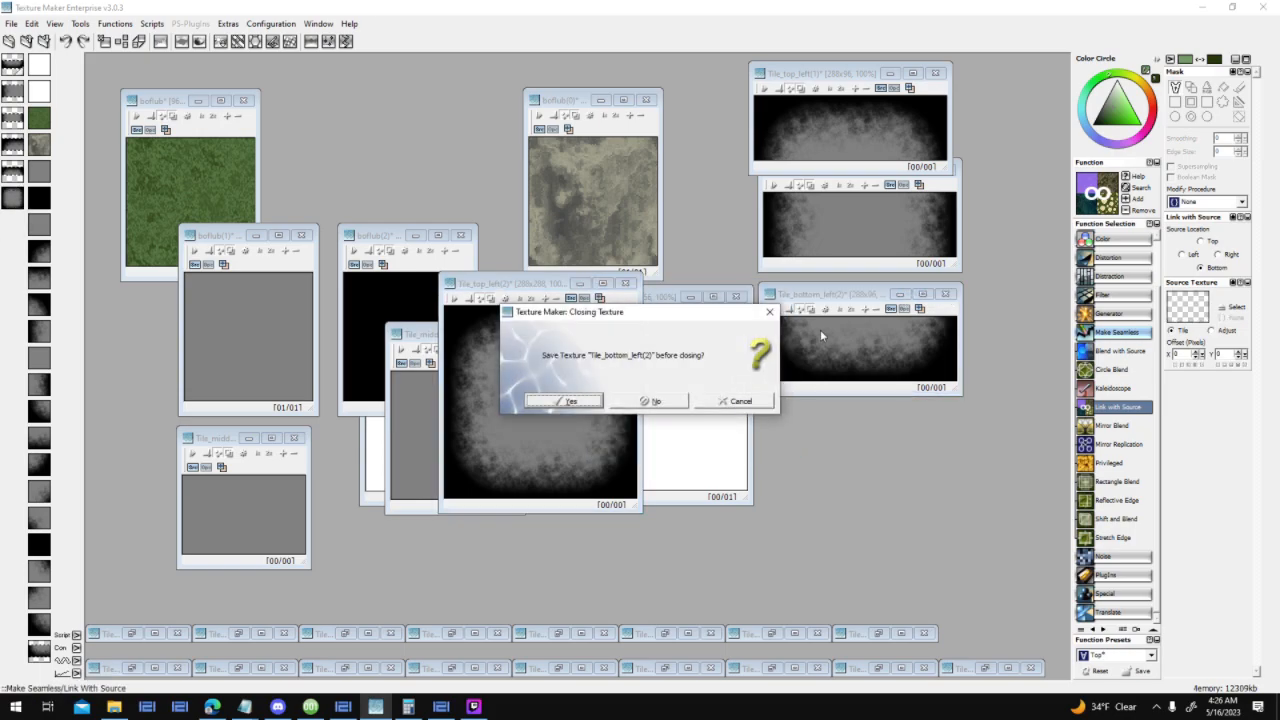
pyautogui.click(652, 402)
pyautogui.click(937, 75)
pyautogui.click(652, 402)
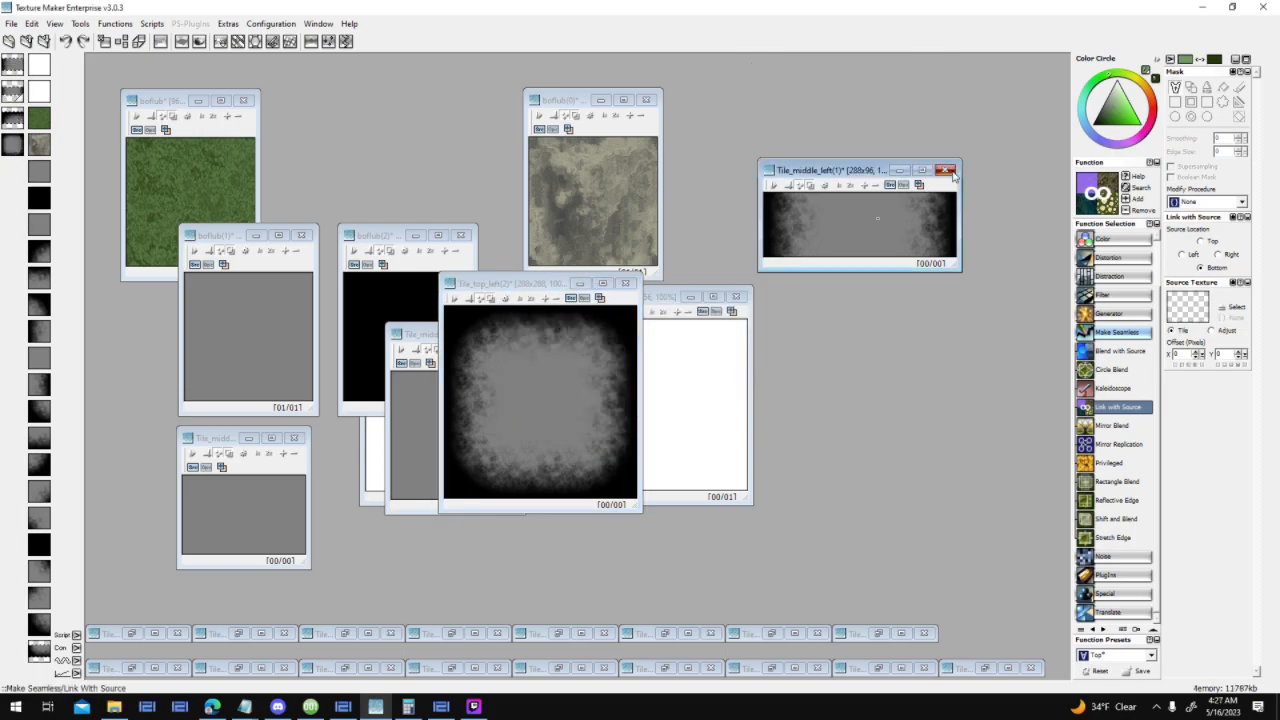
pyautogui.click(946, 166)
pyautogui.click(652, 402)
# Save the complete 288x288 texture as a PNG in the Alpha Delta folder, replacing Tile_bottom_left.png
pyautogui.moveTo(572, 283); pyautogui.dragTo(644, 189)
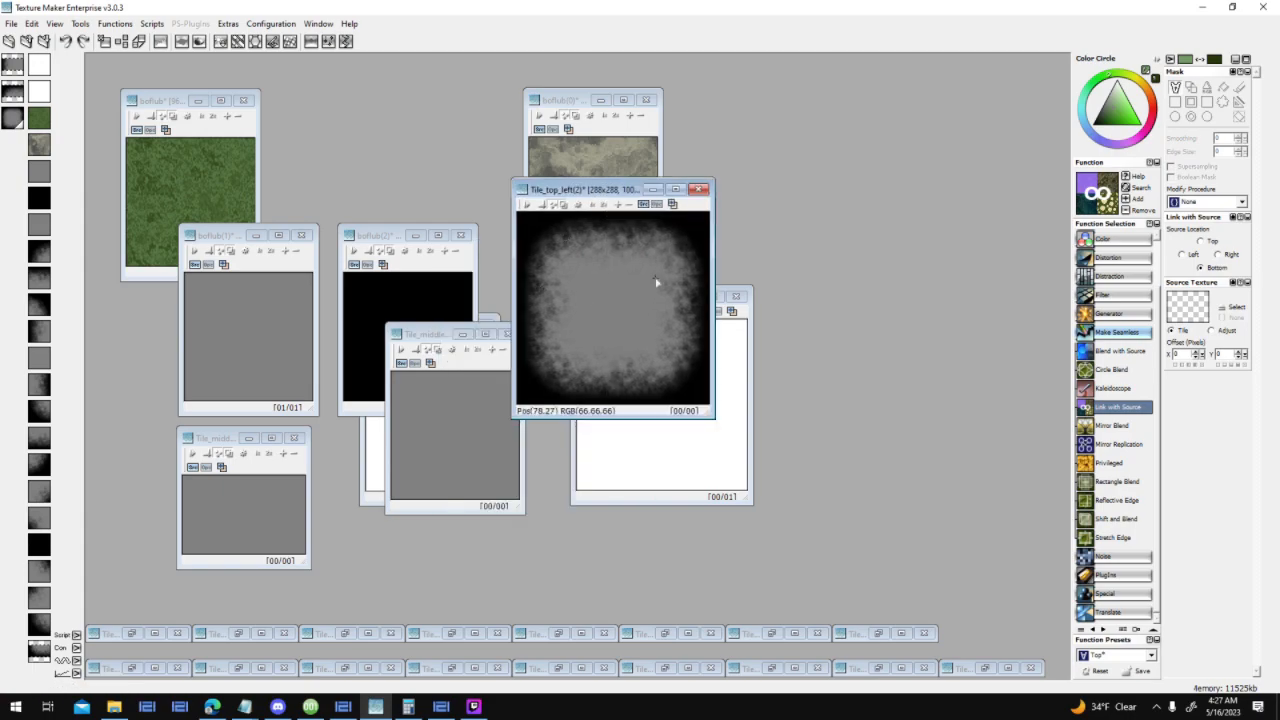
pyautogui.click(14, 22)
pyautogui.click(40, 88)
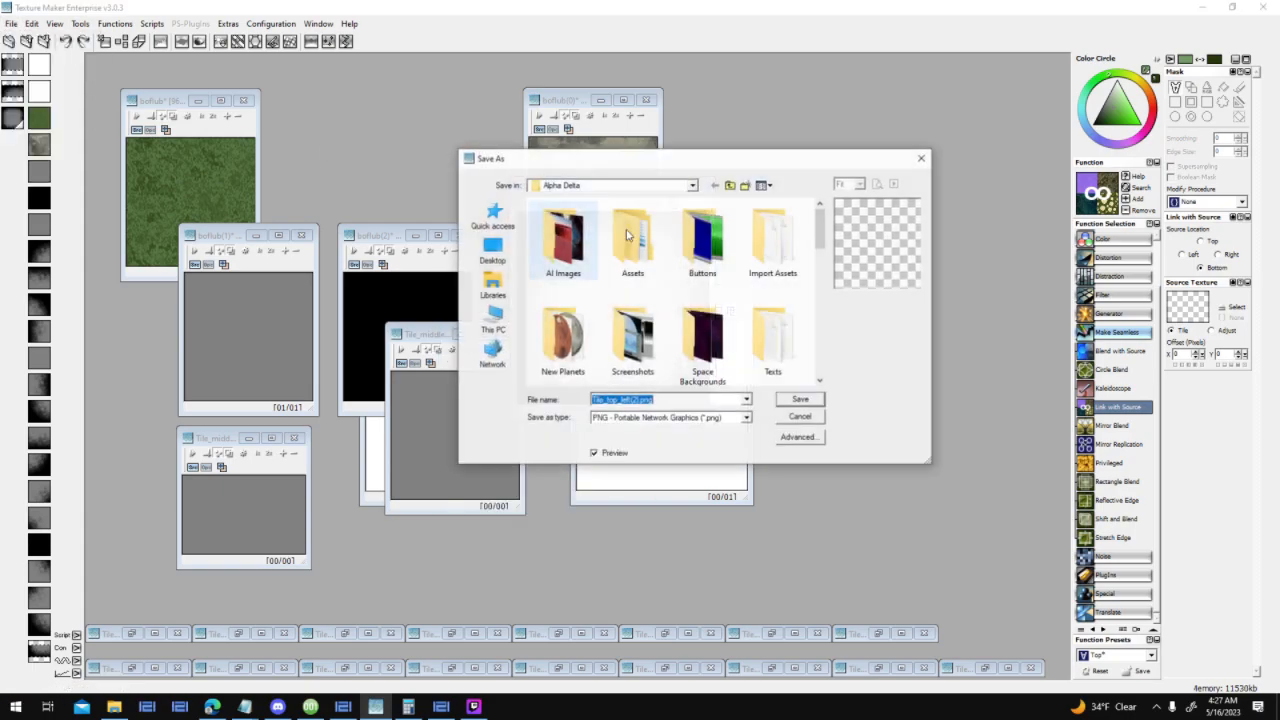
pyautogui.scroll(-5, 760, 315)
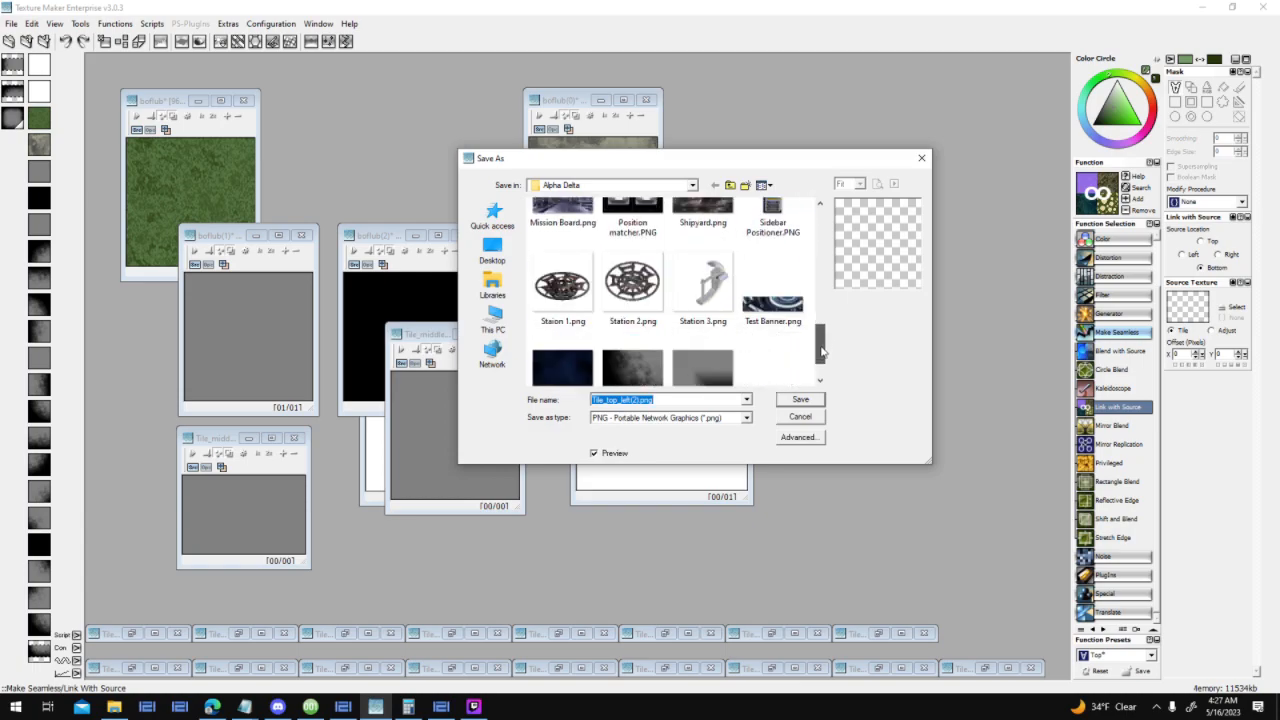
pyautogui.doubleClick(636, 331)
pyautogui.click(680, 357)
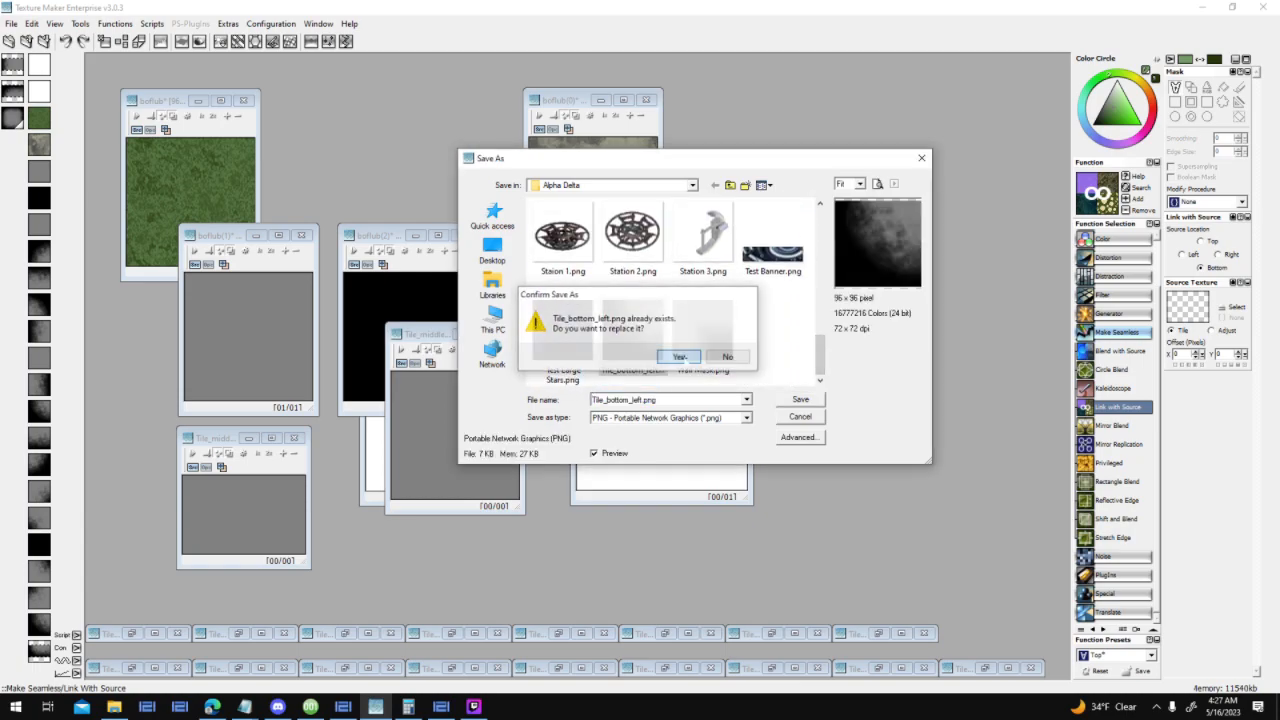
# Switch to World Creator and delete the four grey mask tiles from the World Viewer, keeping the grass-and-dirt tile
pyautogui.click(441, 706)
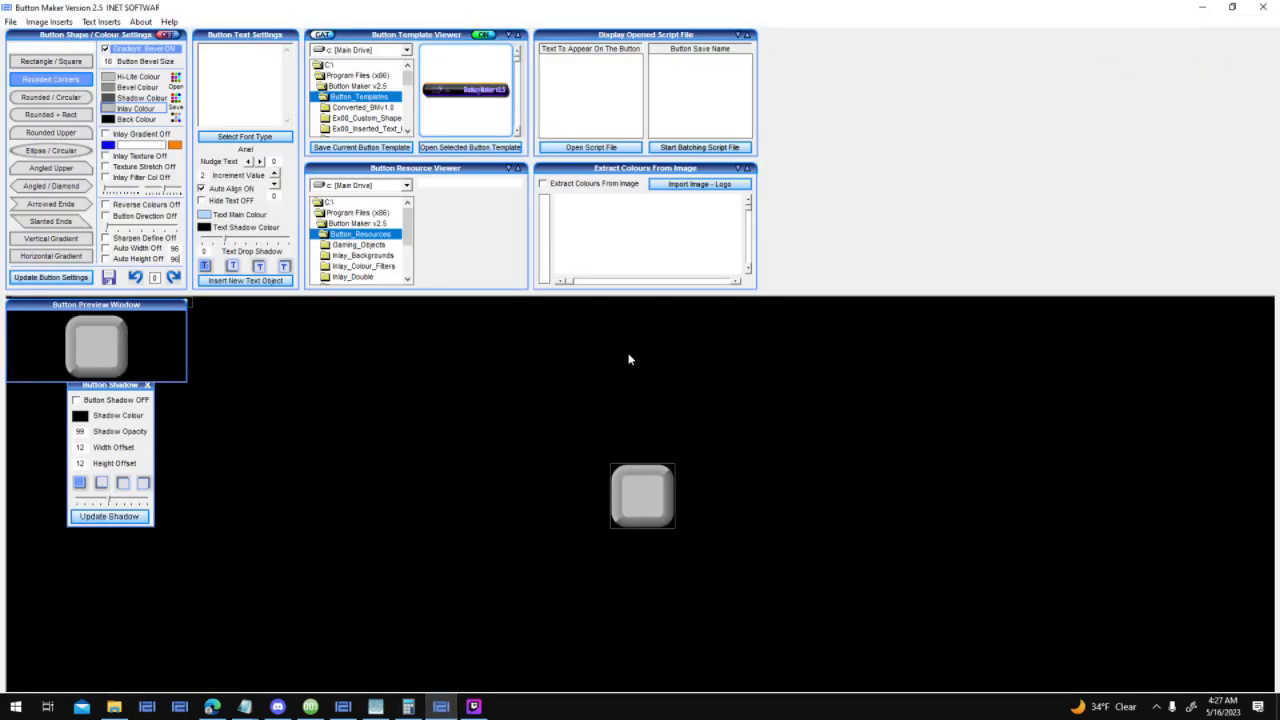
pyautogui.click(343, 706)
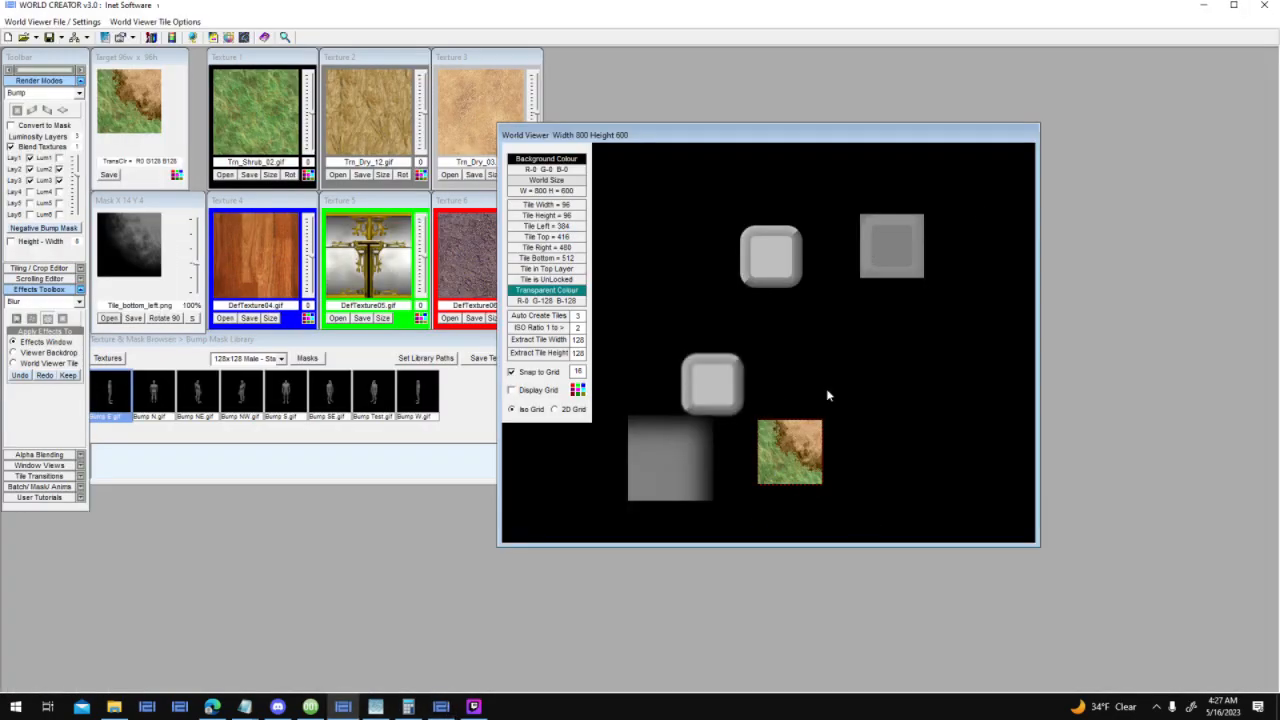
pyautogui.click(712, 390)
pyautogui.press('Delete')
pyautogui.click(772, 255)
pyautogui.press('Delete')
pyautogui.click(915, 259)
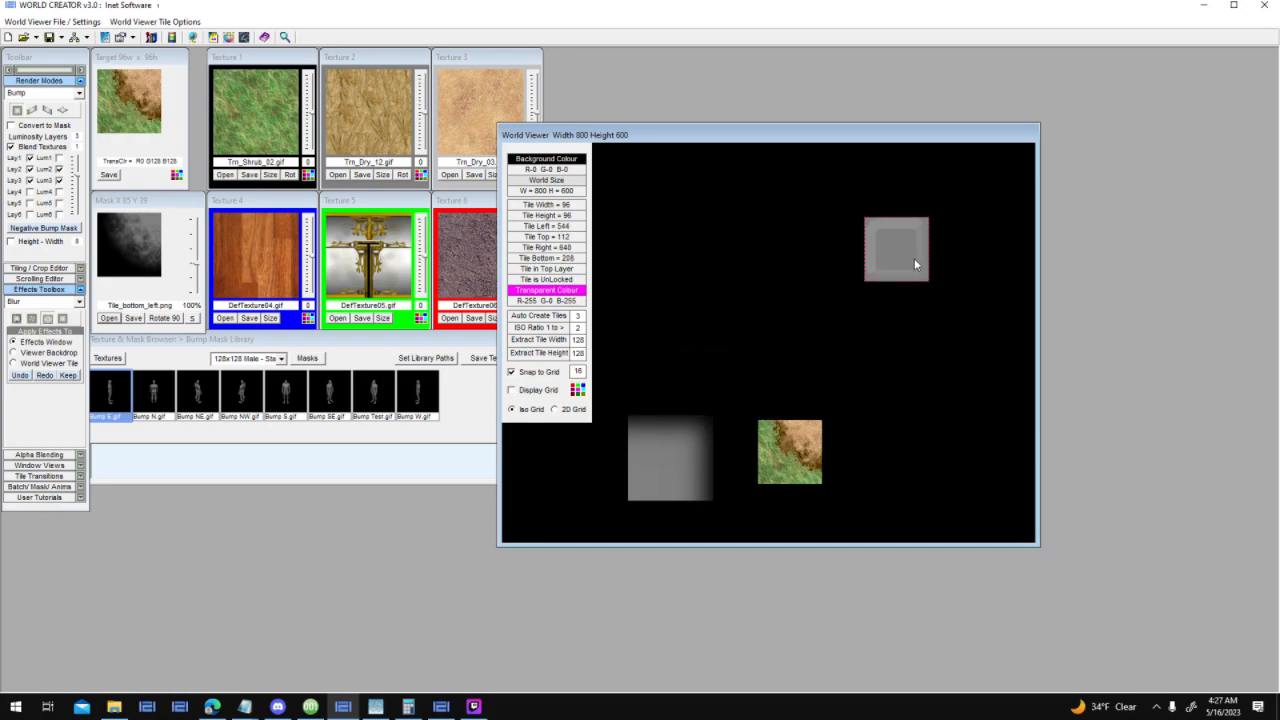
pyautogui.press('Delete')
pyautogui.click(686, 437)
pyautogui.press('Delete')
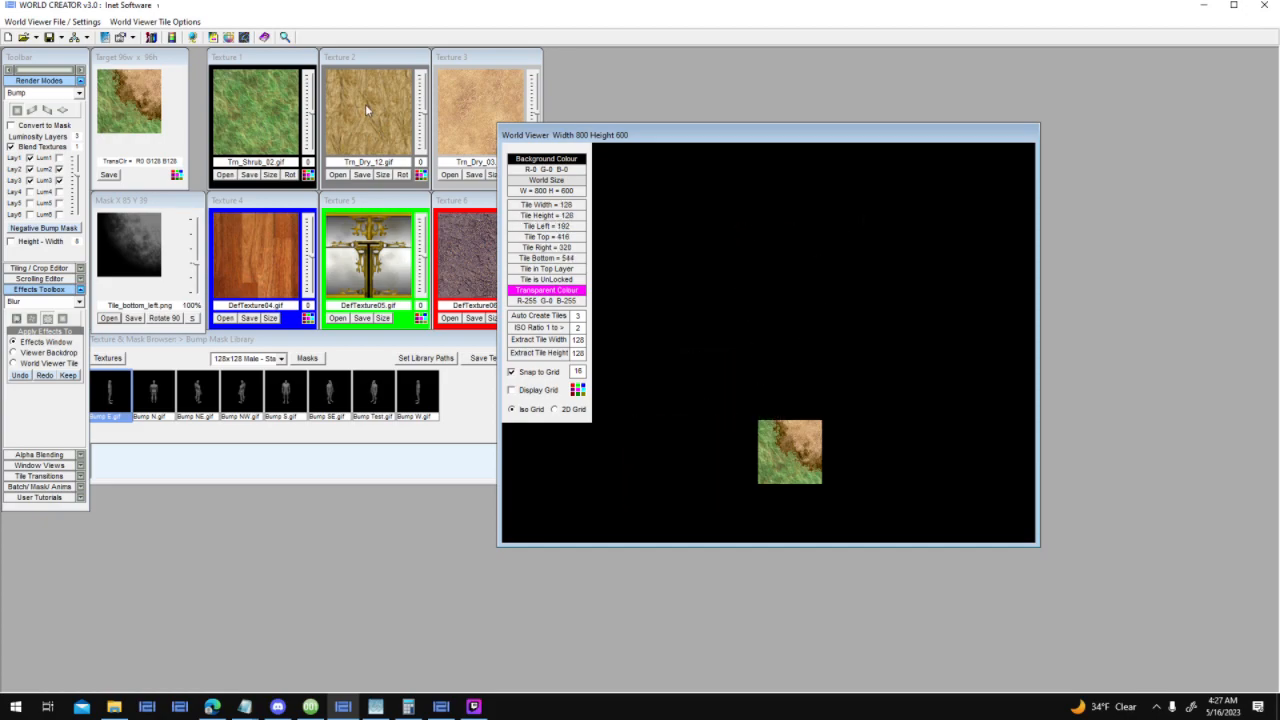
# Open the newly saved 288x288 Tile_bottom_left.png as the mask
pyautogui.click(108, 318)
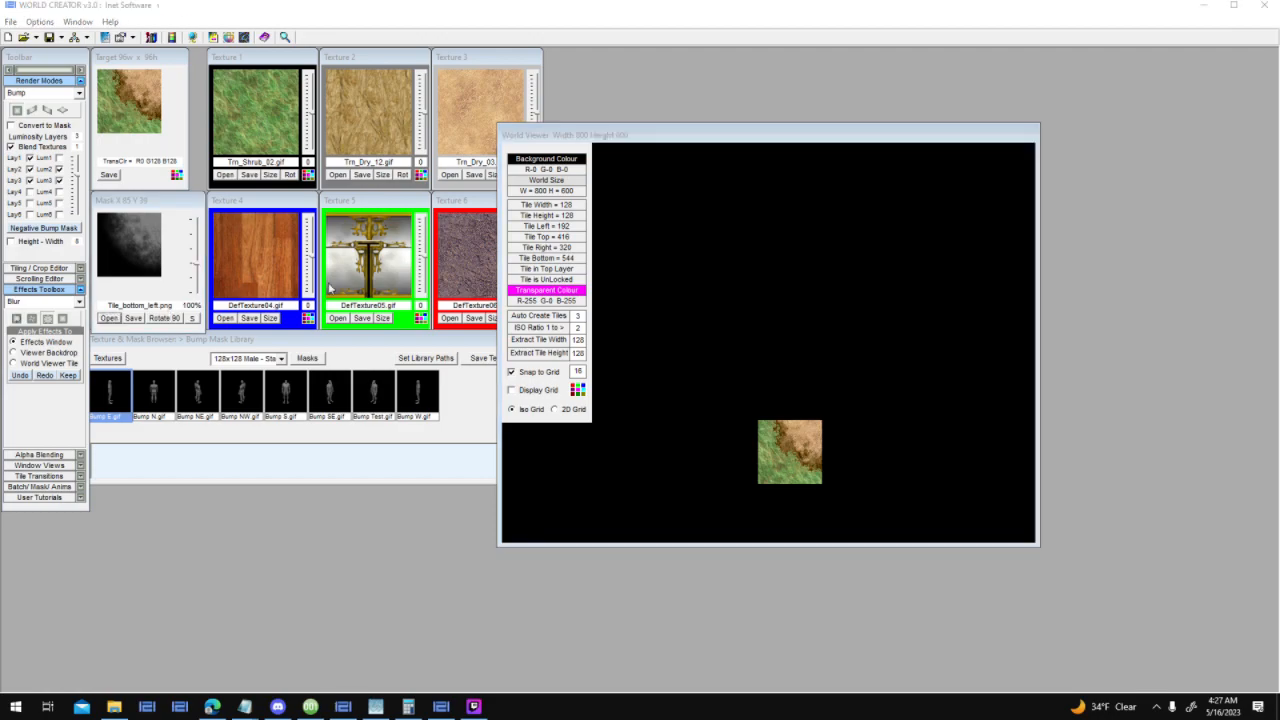
pyautogui.scroll(-5, 567, 403)
pyautogui.doubleClick(672, 344)
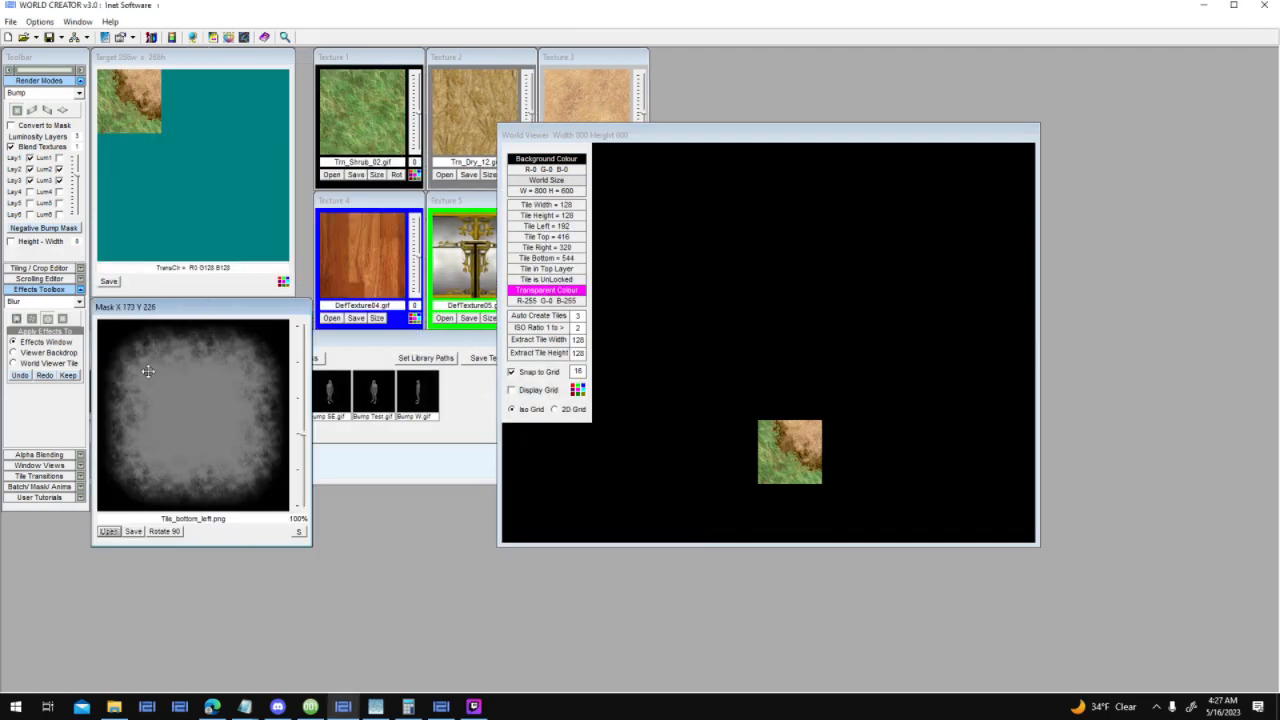
pyautogui.click(376, 707)
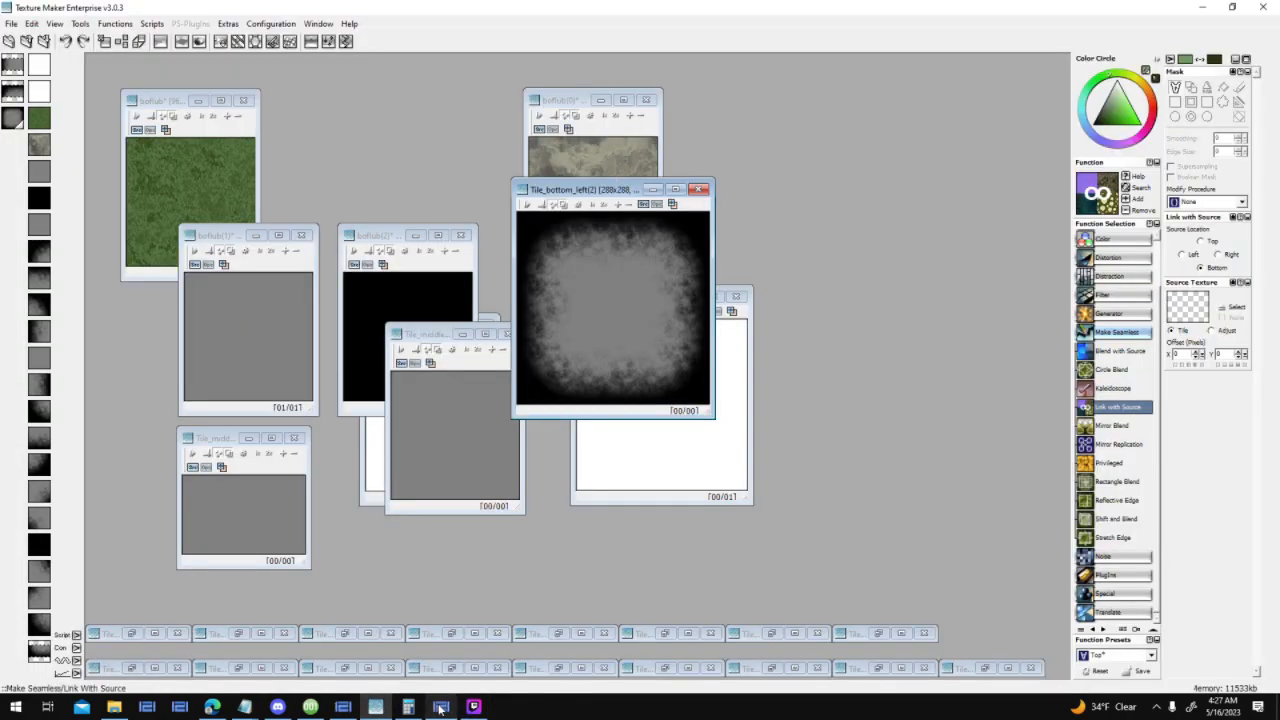
pyautogui.click(474, 707)
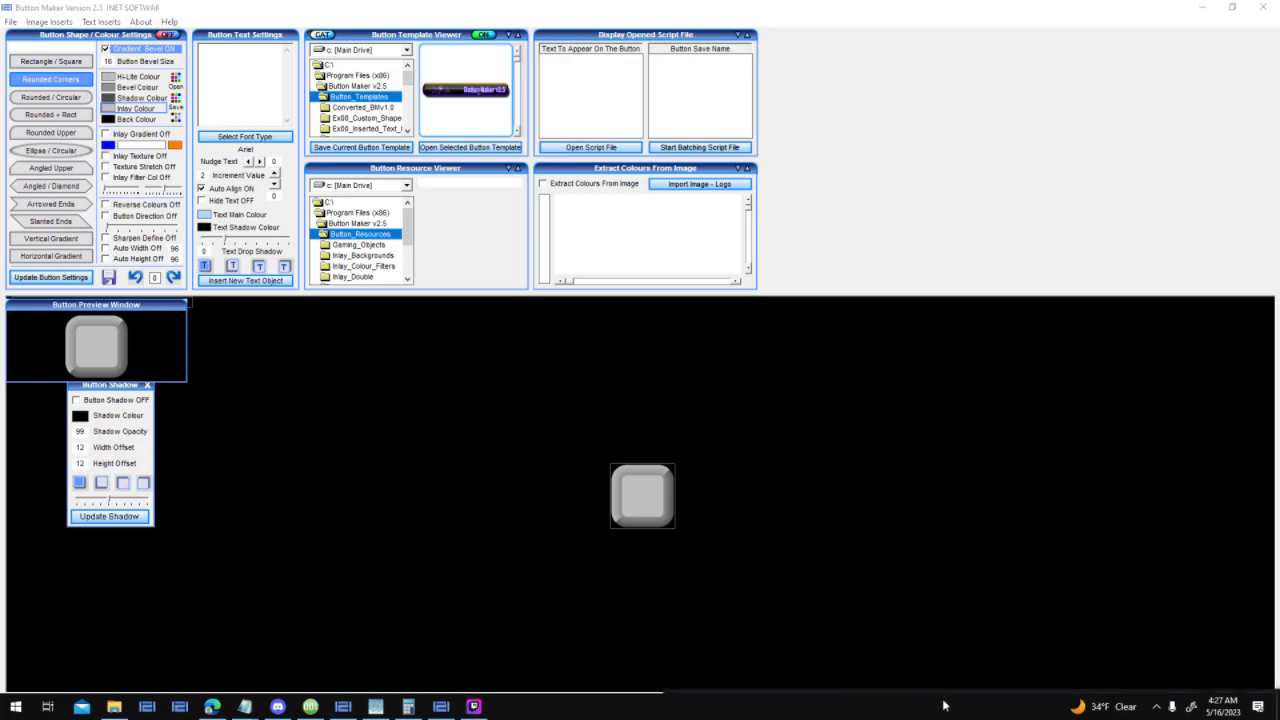
pyautogui.moveTo(926, 691); pyautogui.dragTo(915, 655)
pyautogui.click(914, 614)
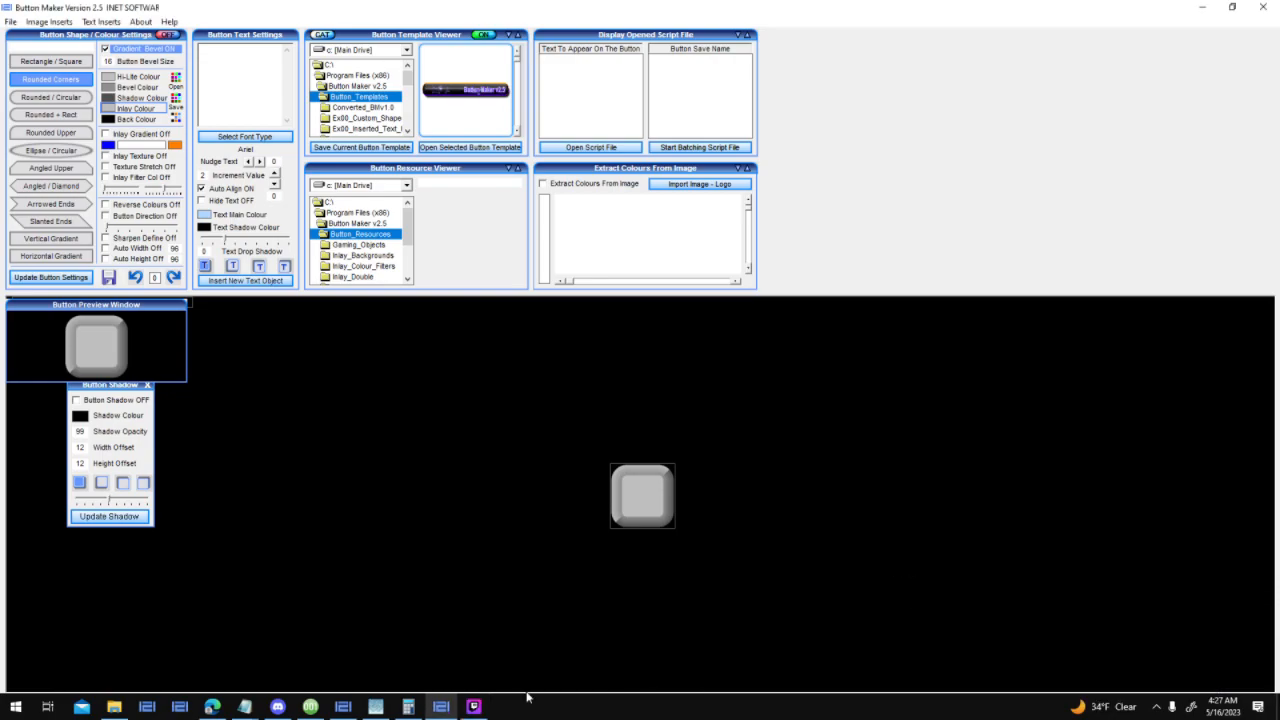
pyautogui.click(342, 705)
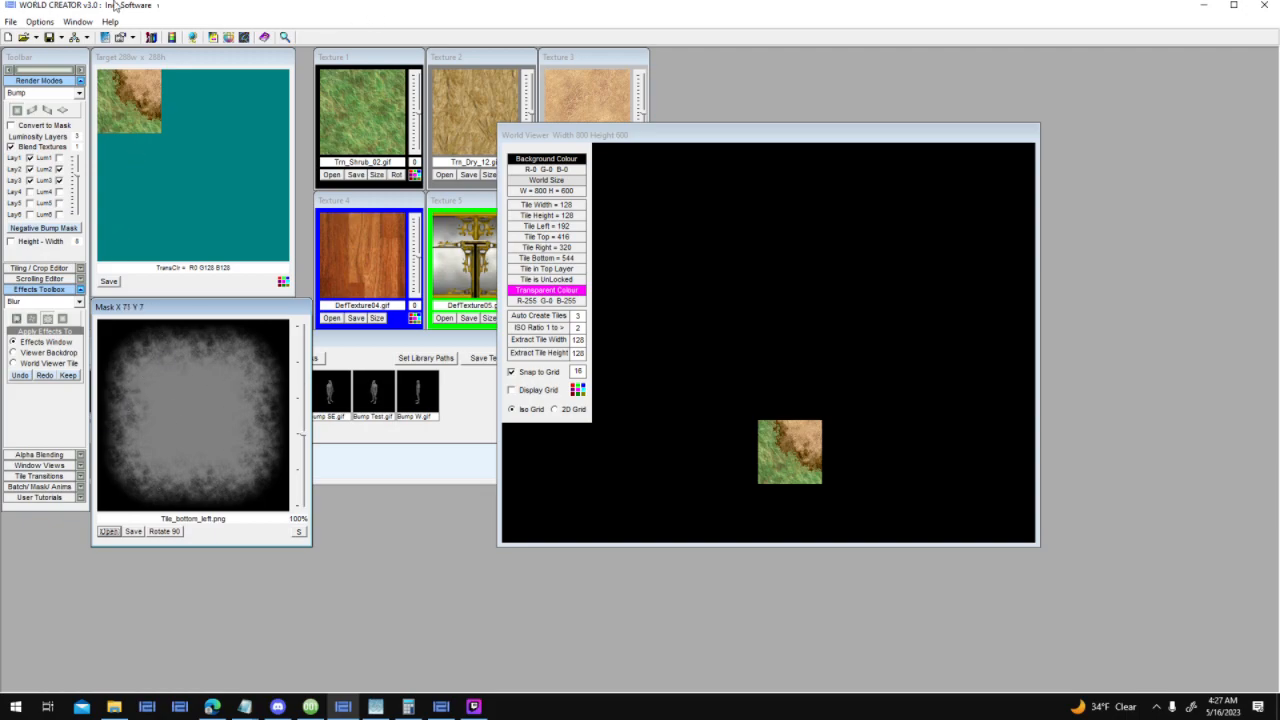
# Render the target through the mask in Bump mode and place the resulting terrain tile in the World Viewer
pyautogui.click(765, 276)
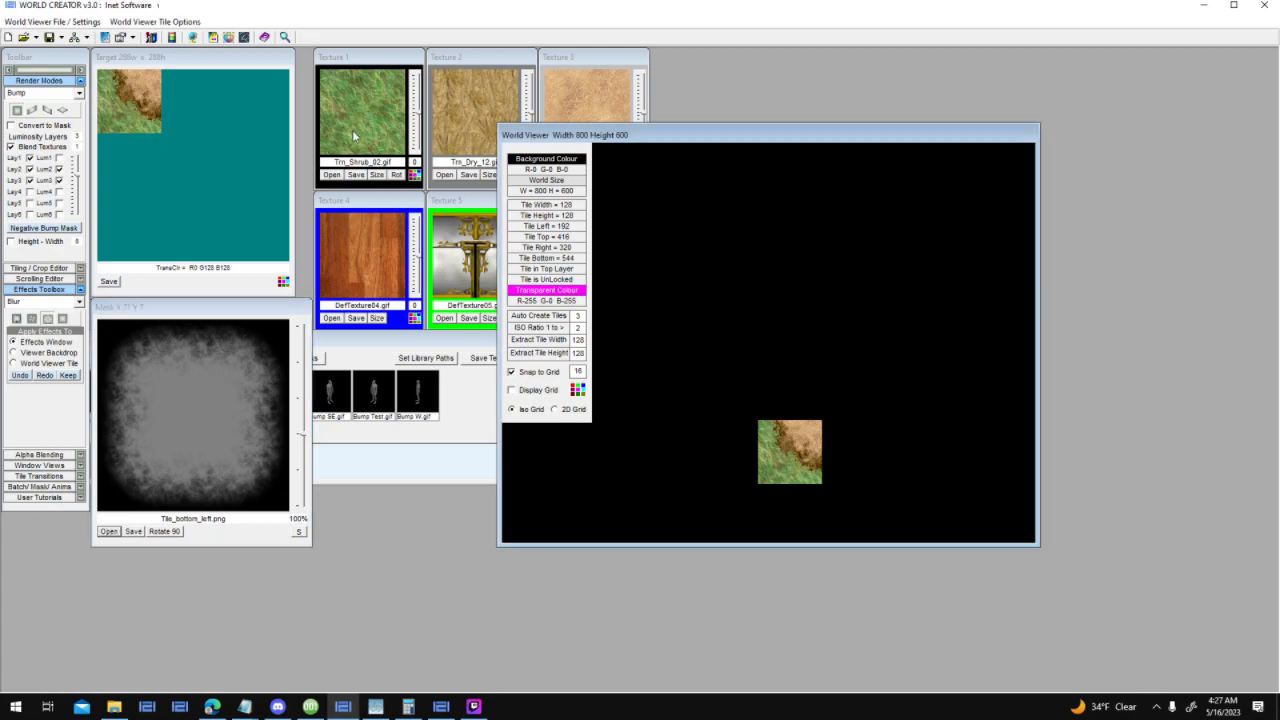
pyautogui.moveTo(968, 120); pyautogui.dragTo(692, 149)
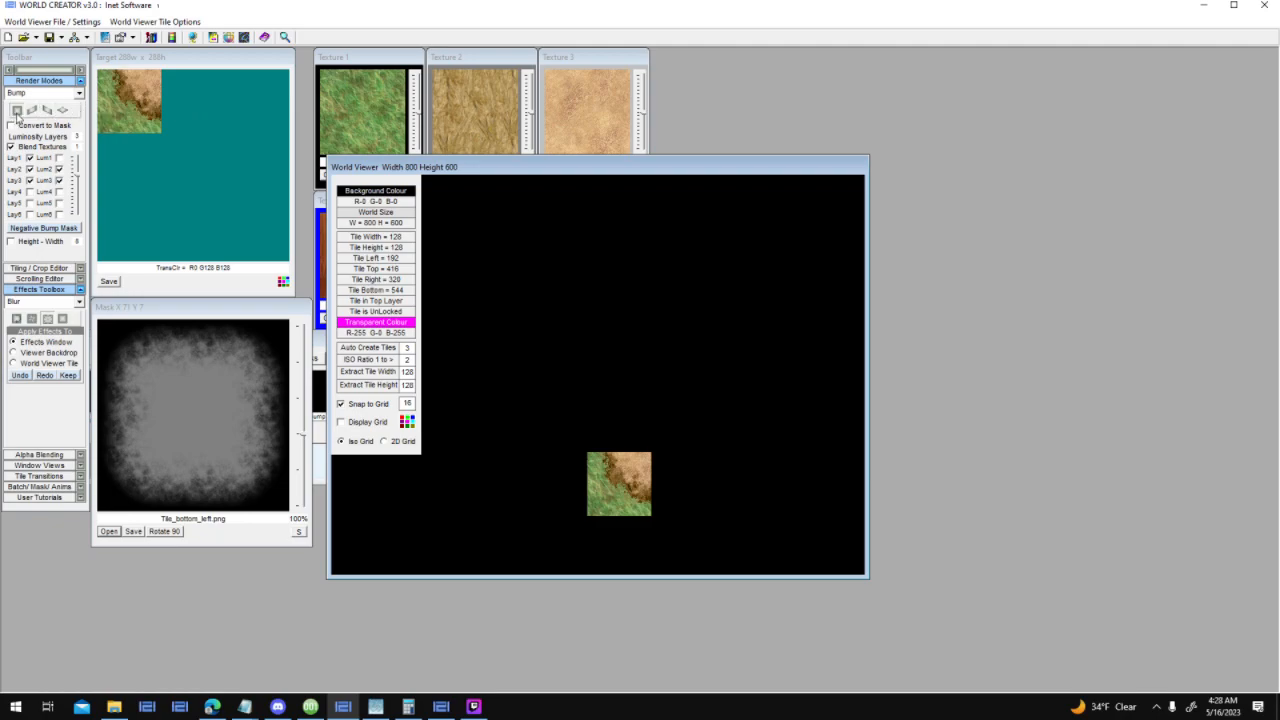
pyautogui.click(79, 93)
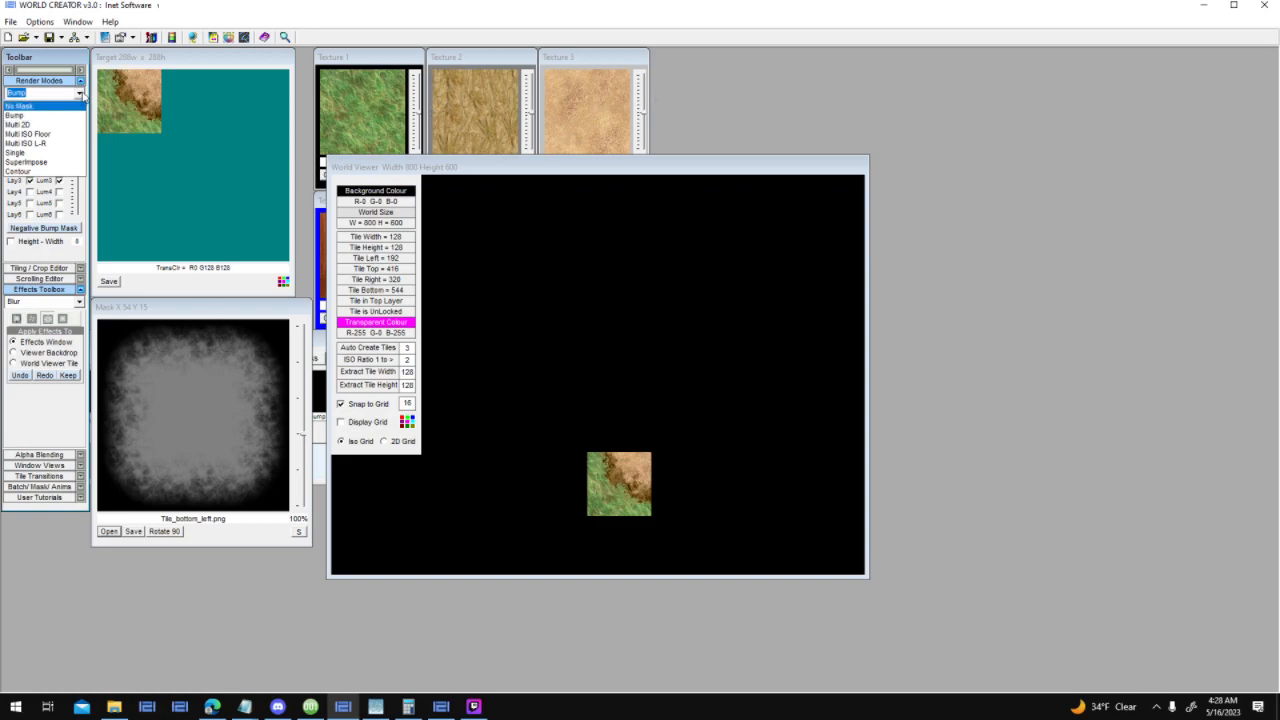
pyautogui.click(82, 93)
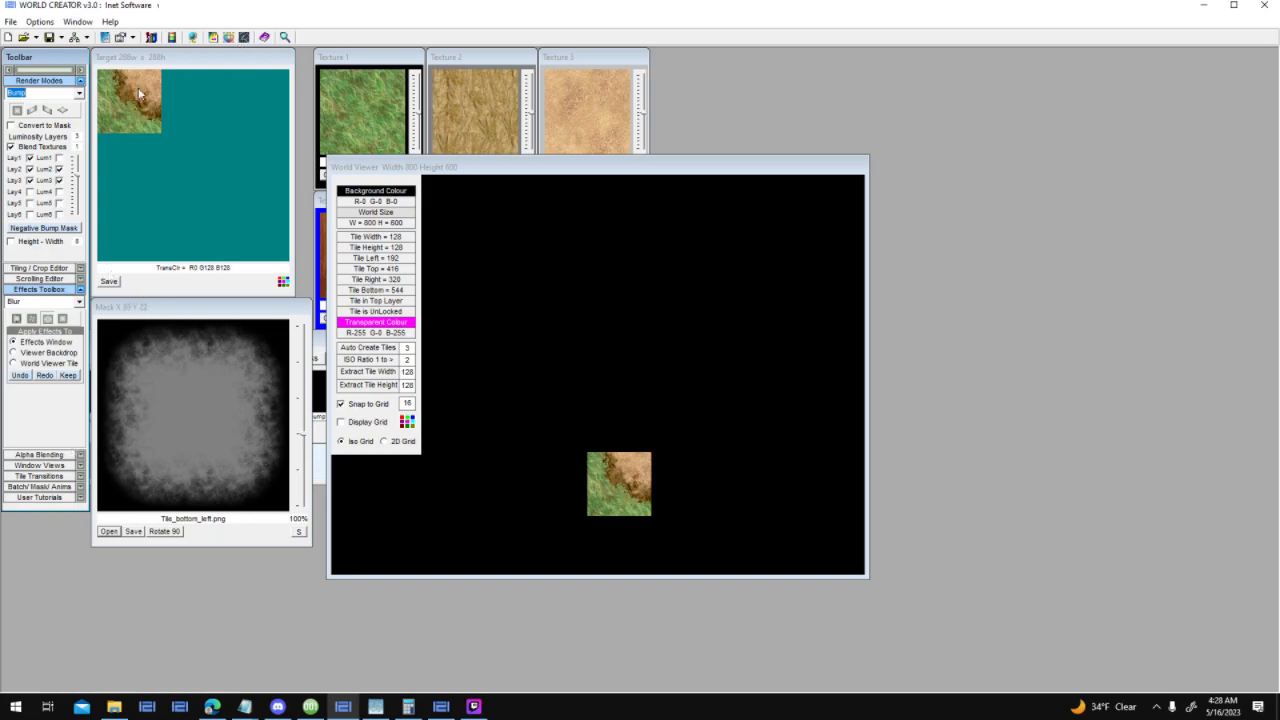
pyautogui.click(30, 111)
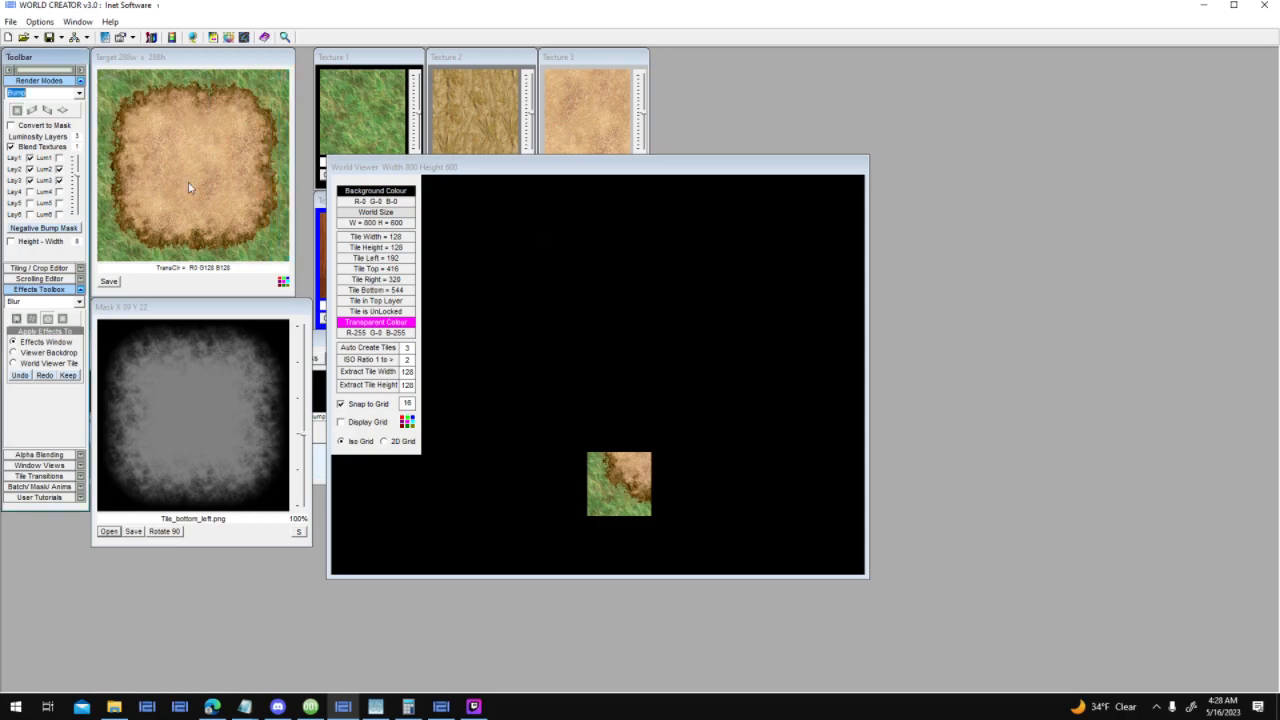
pyautogui.moveTo(190, 127); pyautogui.dragTo(540, 284)
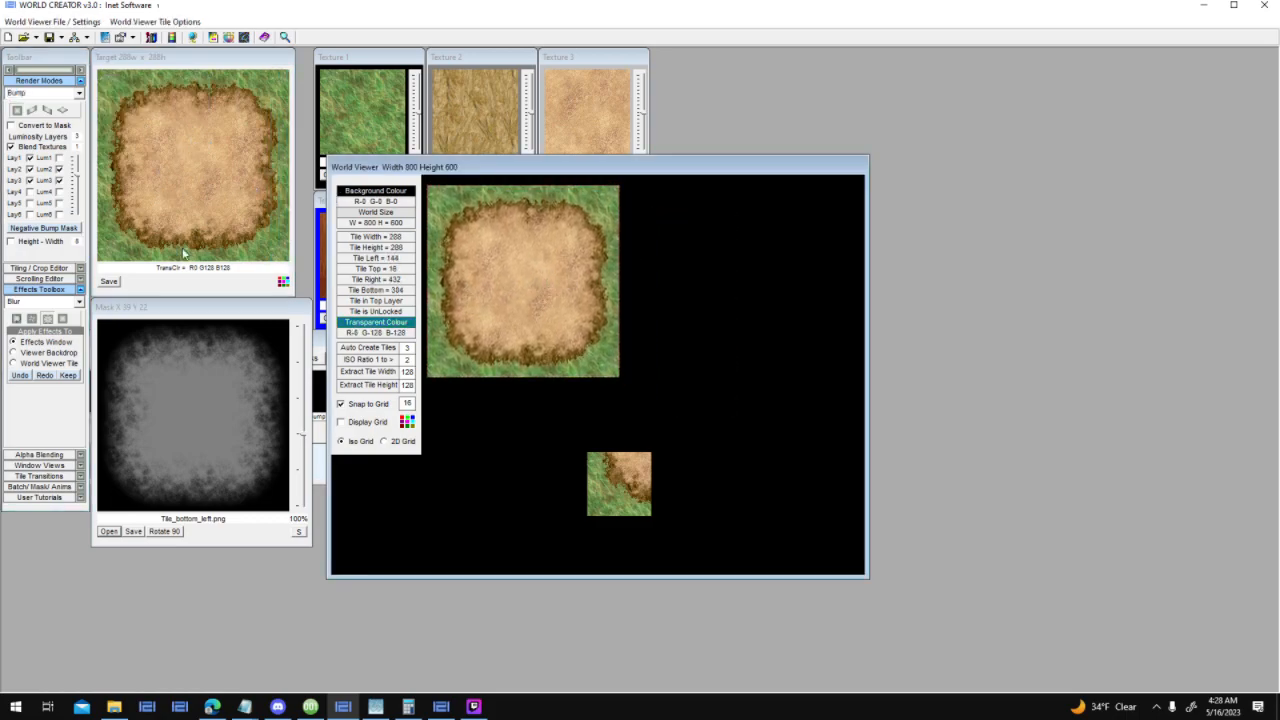
# Turn off Lum2 and Lum3, re-render the target, and place the result beside the first large tile in the World Viewer
pyautogui.click(59, 171)
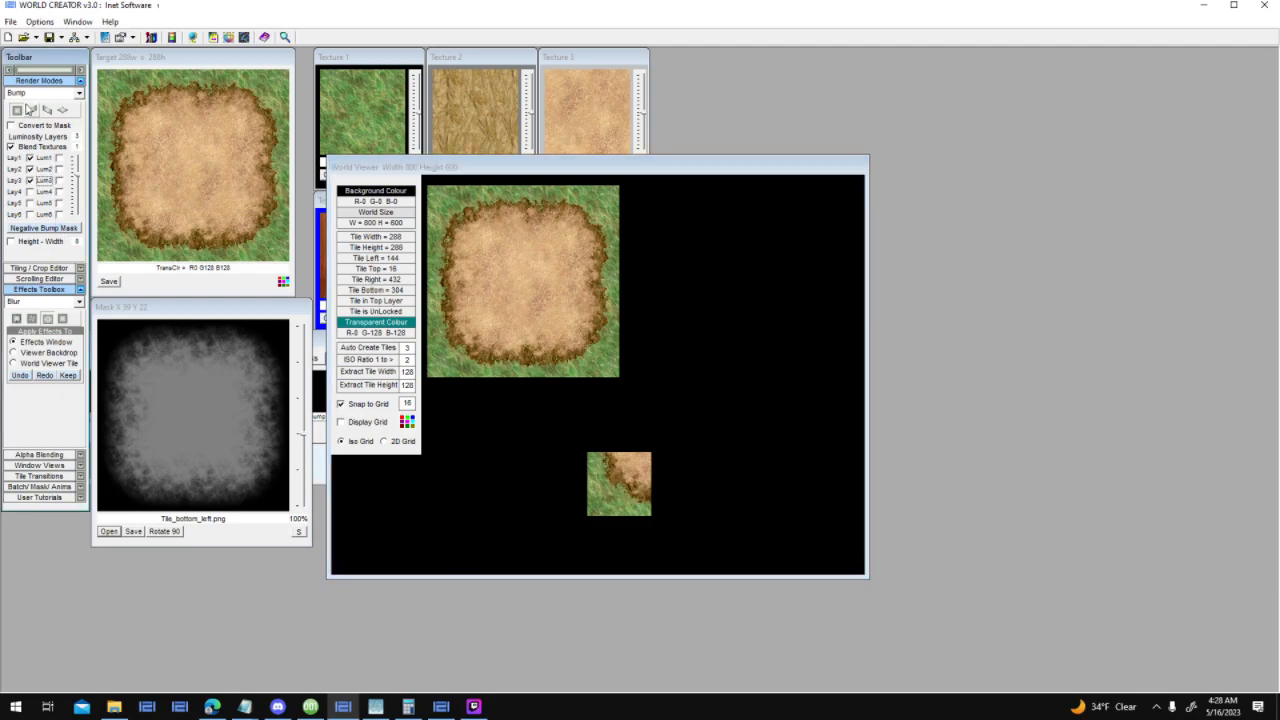
pyautogui.click(17, 110)
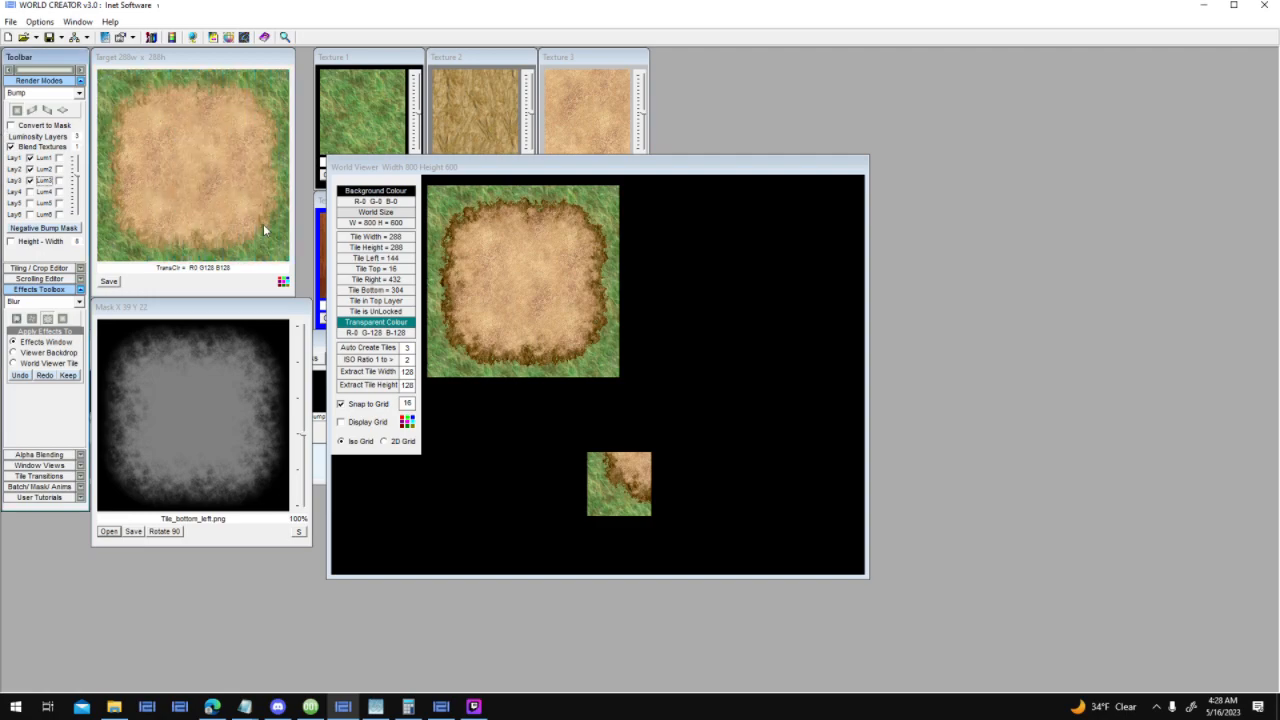
pyautogui.moveTo(127, 96); pyautogui.dragTo(716, 273)
pyautogui.moveTo(840, 175); pyautogui.dragTo(978, 173)
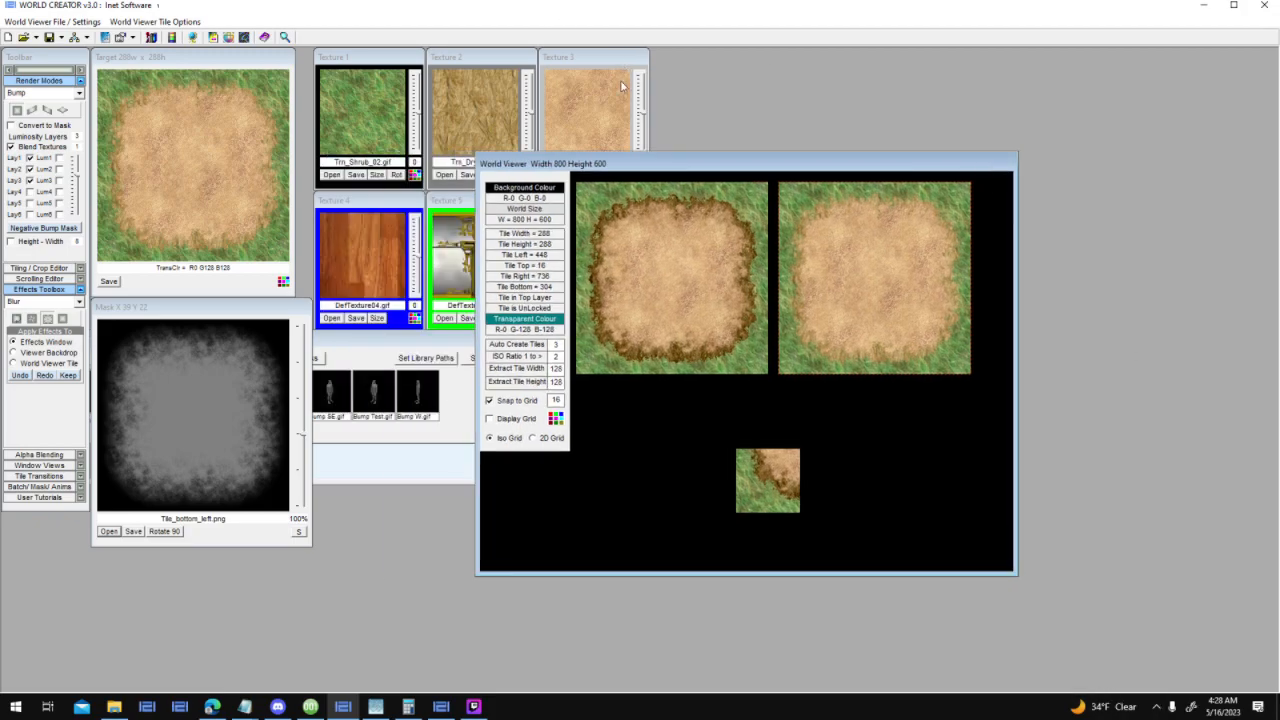
# Assign Trn_Dry_03.gif to Texture 2 and Trn_Dry_04.gif to Texture 3, then render the target with Lum2 and Lum3 on
pyautogui.moveTo(593, 104); pyautogui.dragTo(486, 114)
pyautogui.click(349, 347)
pyautogui.click(92, 357)
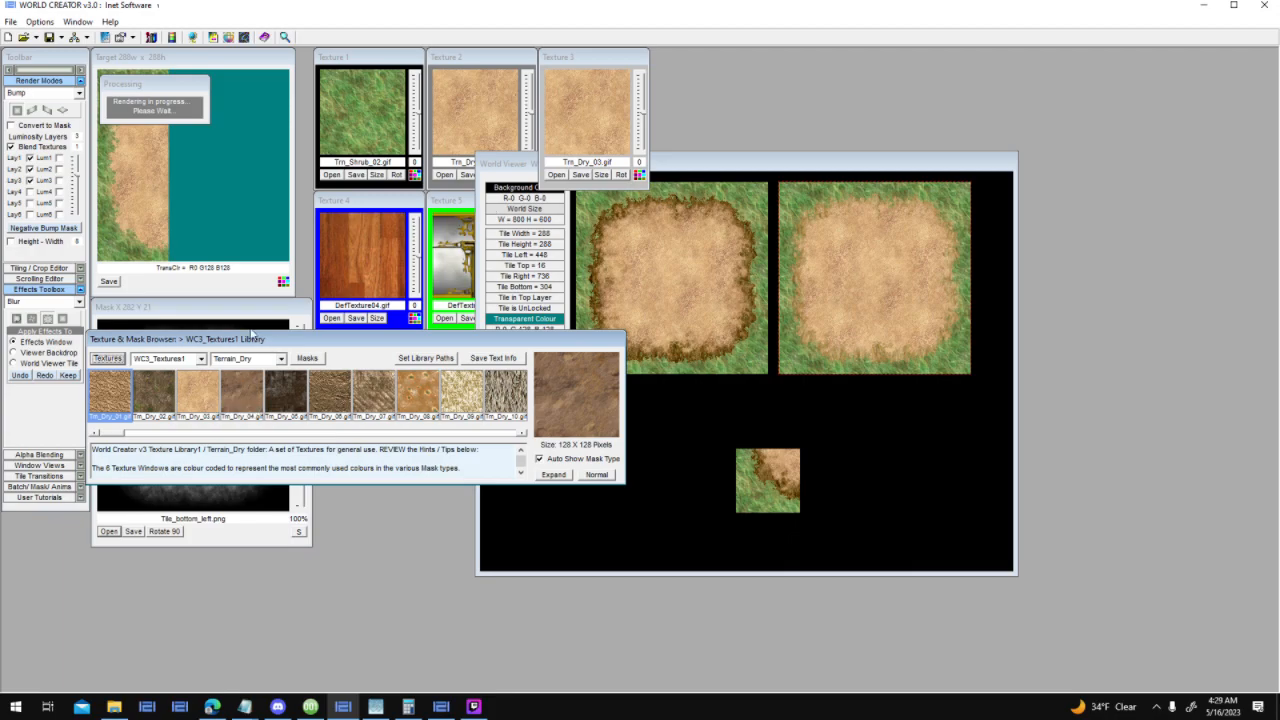
pyautogui.moveTo(237, 398); pyautogui.dragTo(605, 128)
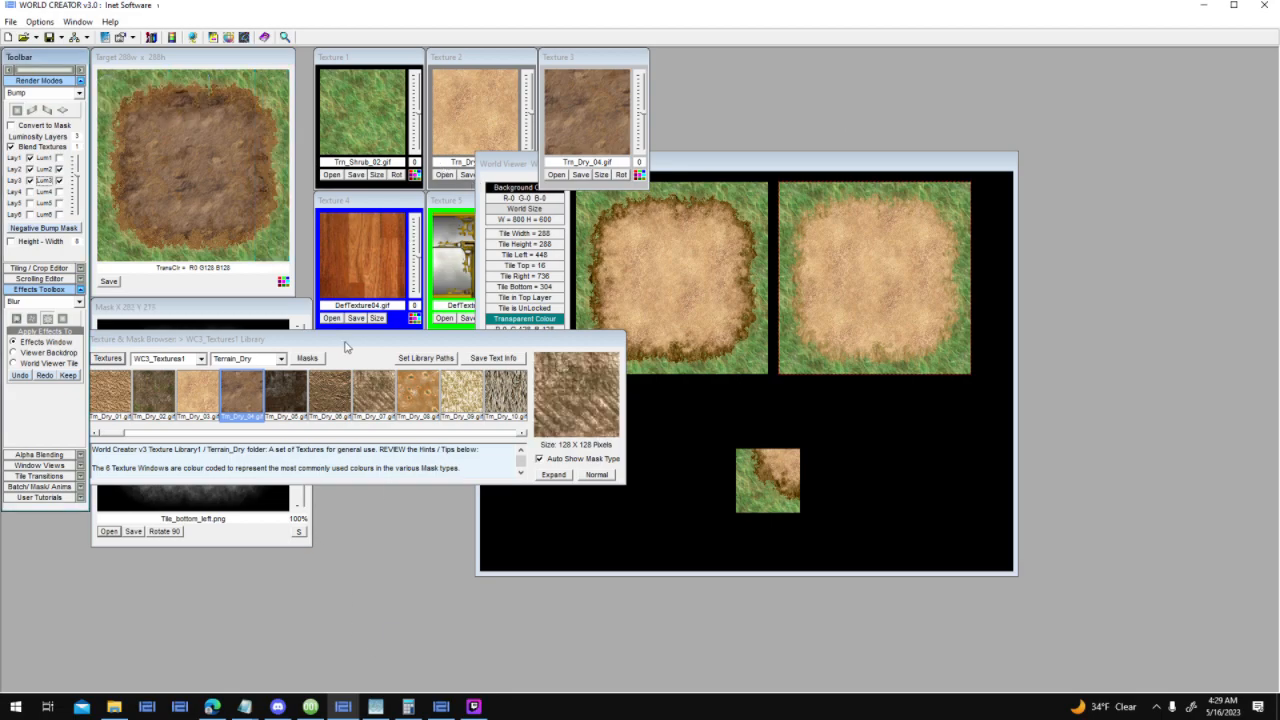
# Enlarge the World Viewer to a height of 714 and place a copy of the mask beneath the first large terrain tile
pyautogui.click(693, 438)
pyautogui.click(262, 500)
pyautogui.moveTo(227, 412); pyautogui.dragTo(718, 500)
pyautogui.moveTo(905, 574); pyautogui.dragTo(917, 651)
pyautogui.moveTo(747, 551); pyautogui.dragTo(636, 586)
pyautogui.moveTo(777, 503); pyautogui.dragTo(826, 493)
pyautogui.moveTo(708, 491); pyautogui.dragTo(730, 463)
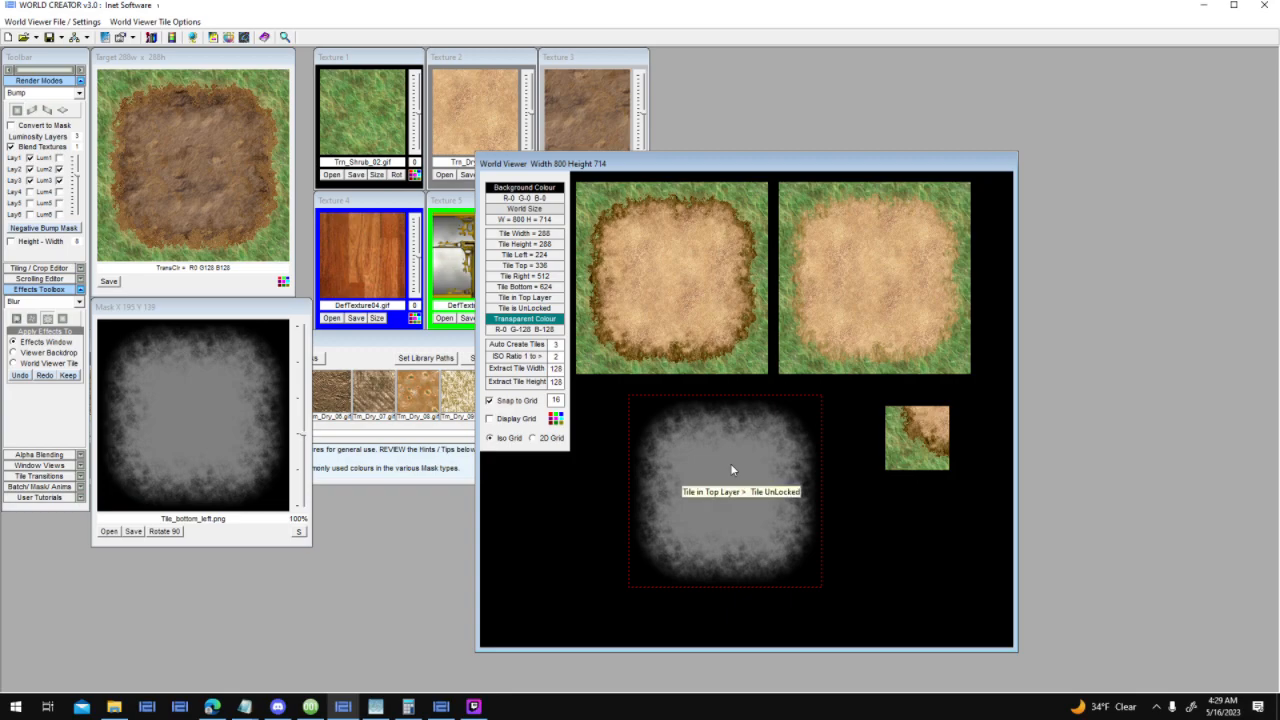
pyautogui.moveTo(730, 463); pyautogui.dragTo(688, 453)
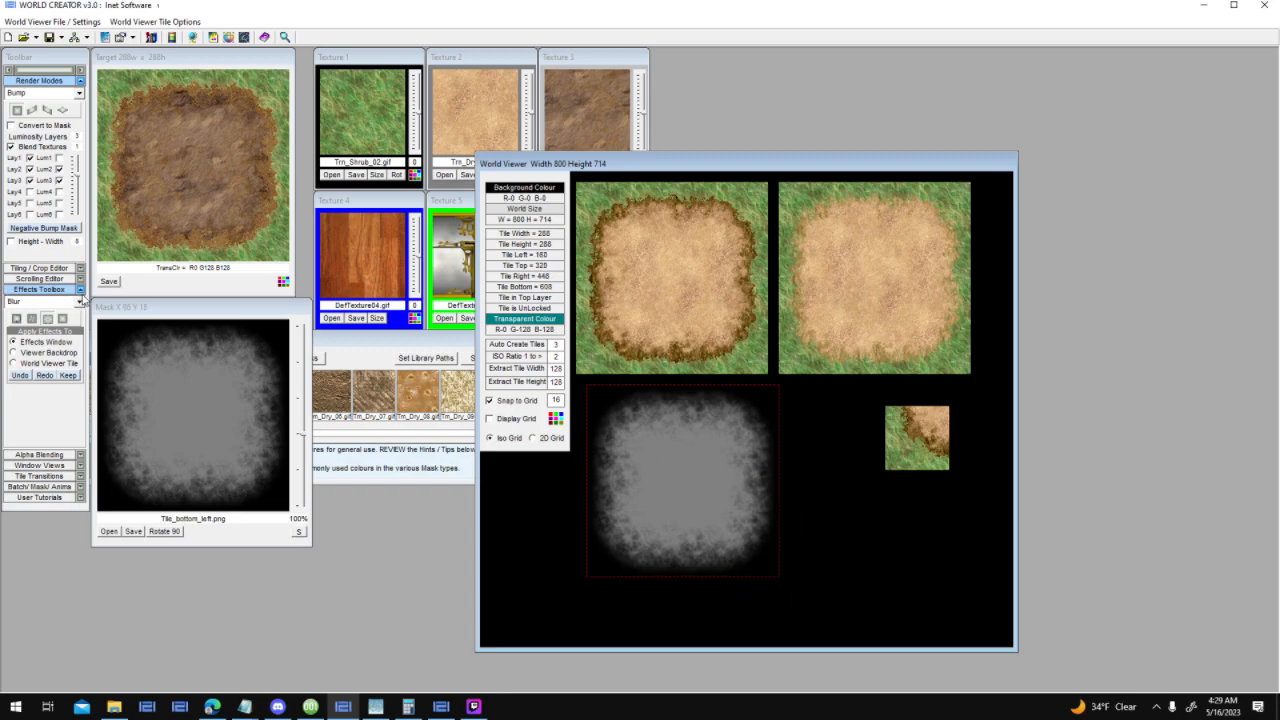
# Load the mask into the General Effects window and copy Textures 1, 2 and 3 into Textures 4, 5 and 6
pyautogui.click(79, 301)
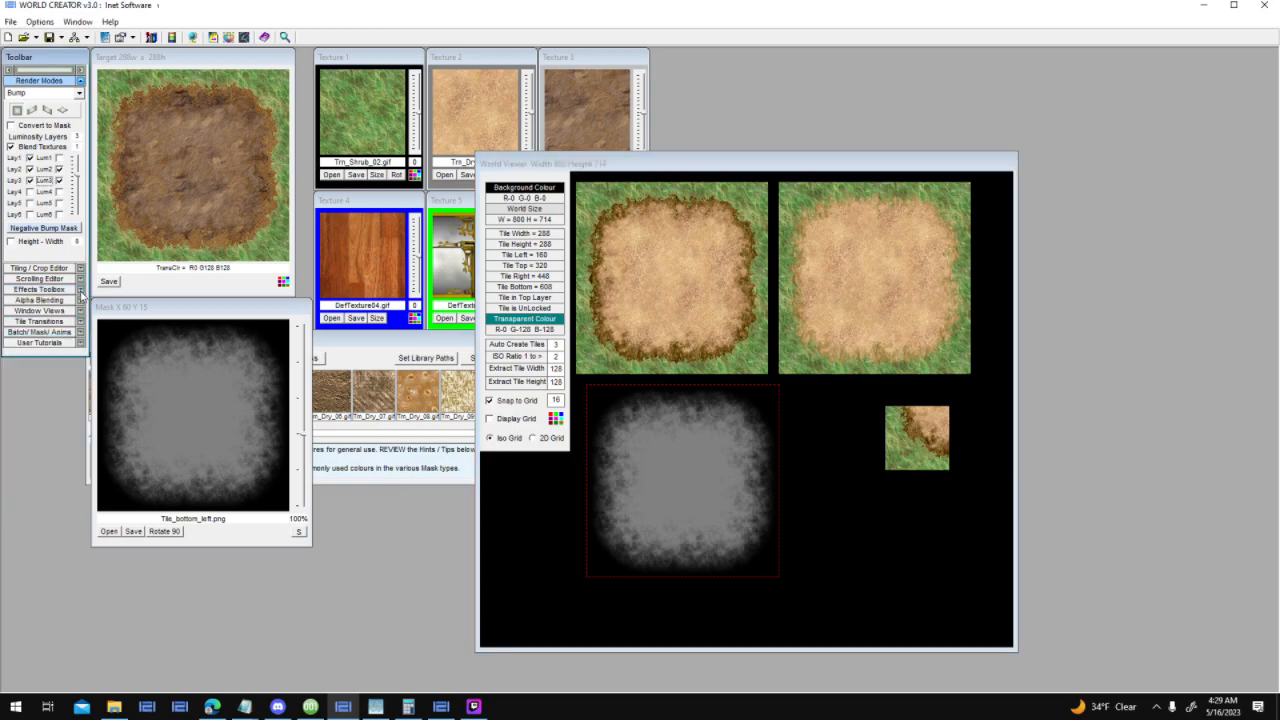
pyautogui.click(653, 458)
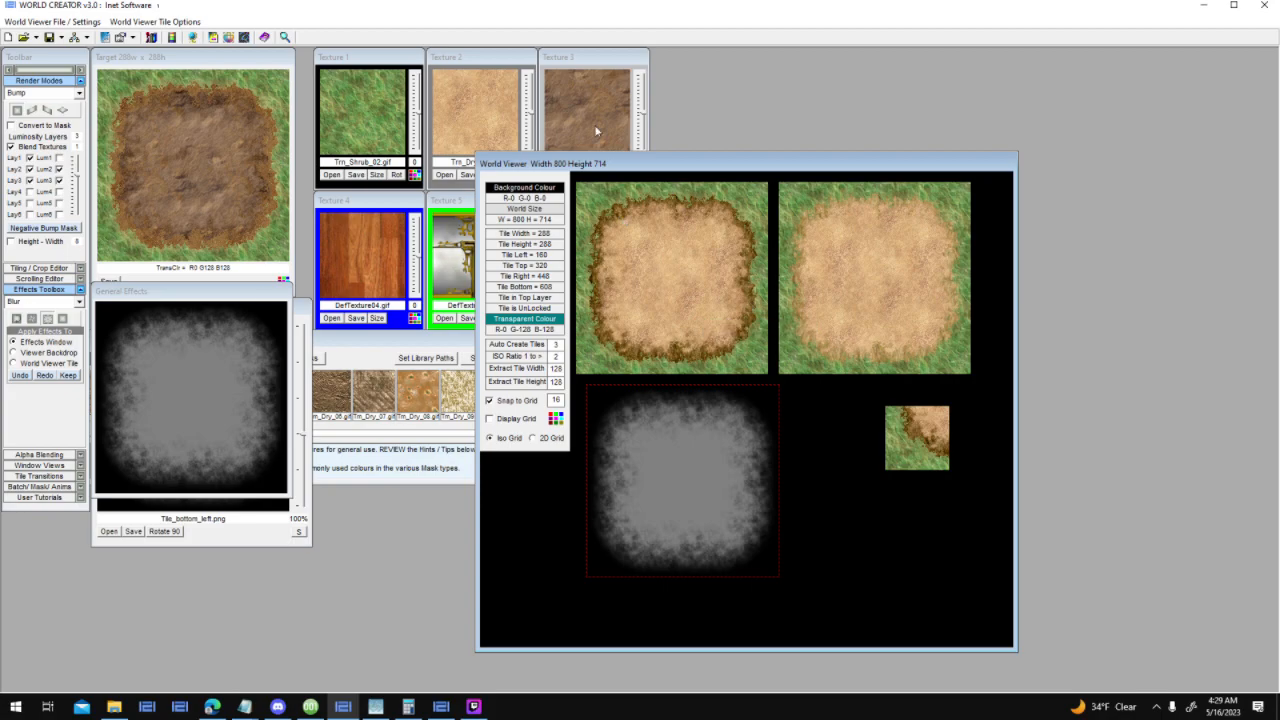
pyautogui.moveTo(616, 165); pyautogui.dragTo(802, 127)
pyautogui.moveTo(573, 104); pyautogui.dragTo(583, 252)
pyautogui.moveTo(480, 112); pyautogui.dragTo(480, 252)
pyautogui.moveTo(362, 110); pyautogui.dragTo(364, 250)
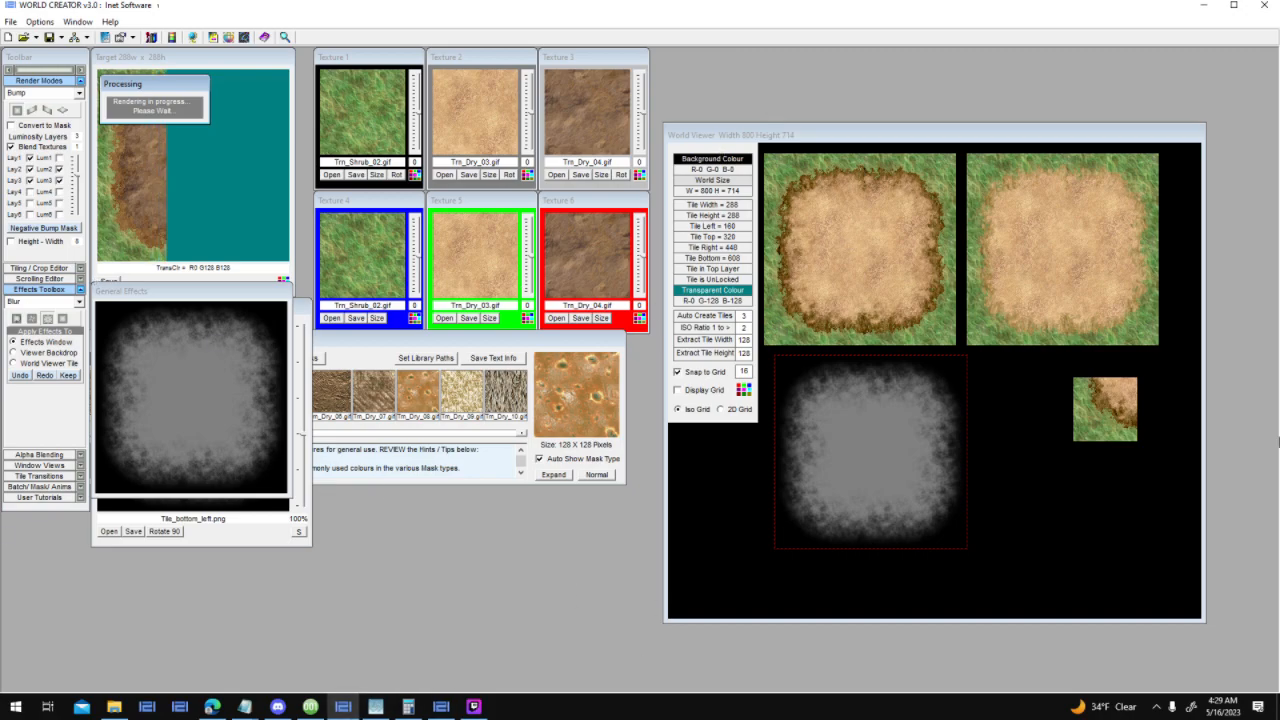
# Try the Swirl and Shake Up / Down effects on the mask in the General Effects window
pyautogui.click(951, 479)
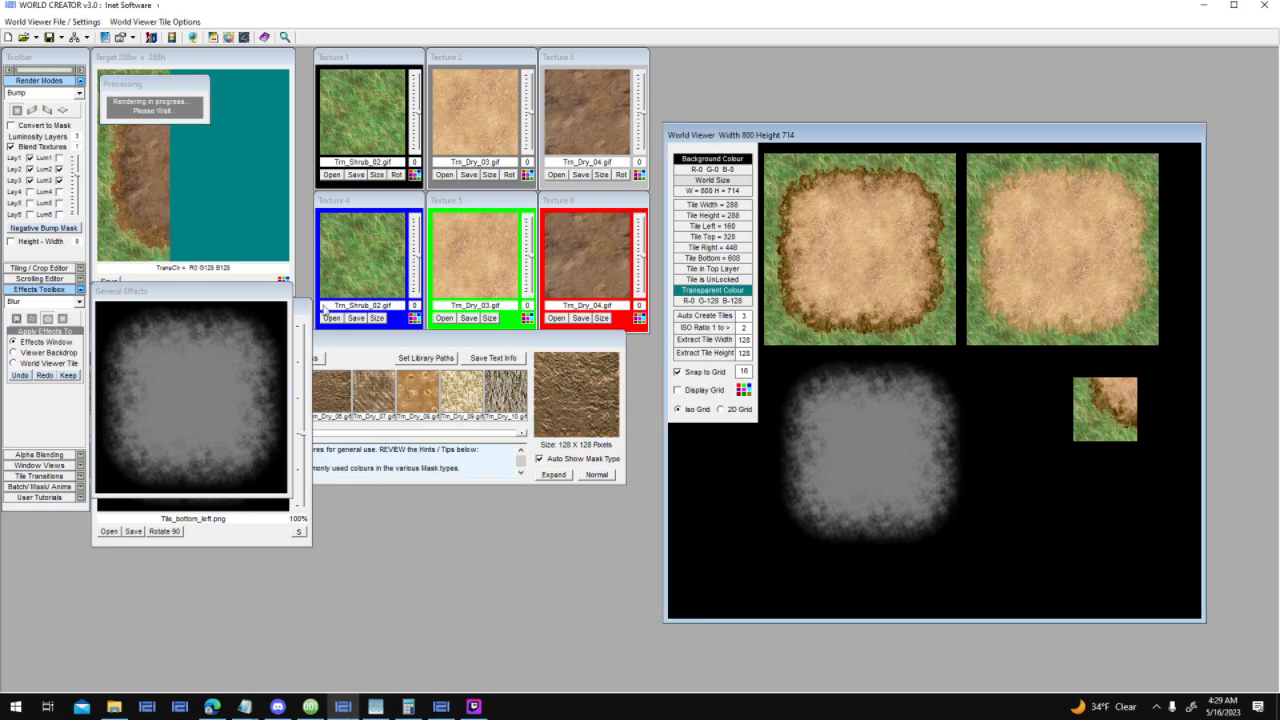
pyautogui.click(80, 297)
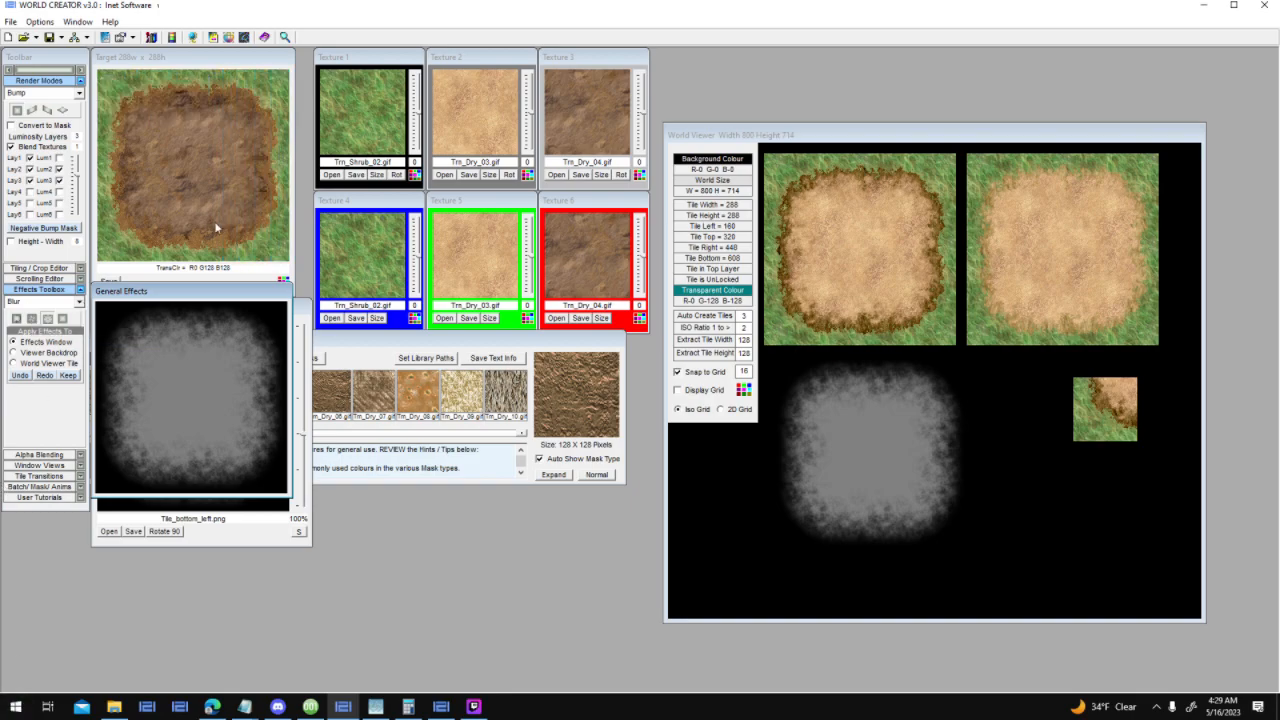
pyautogui.click(79, 303)
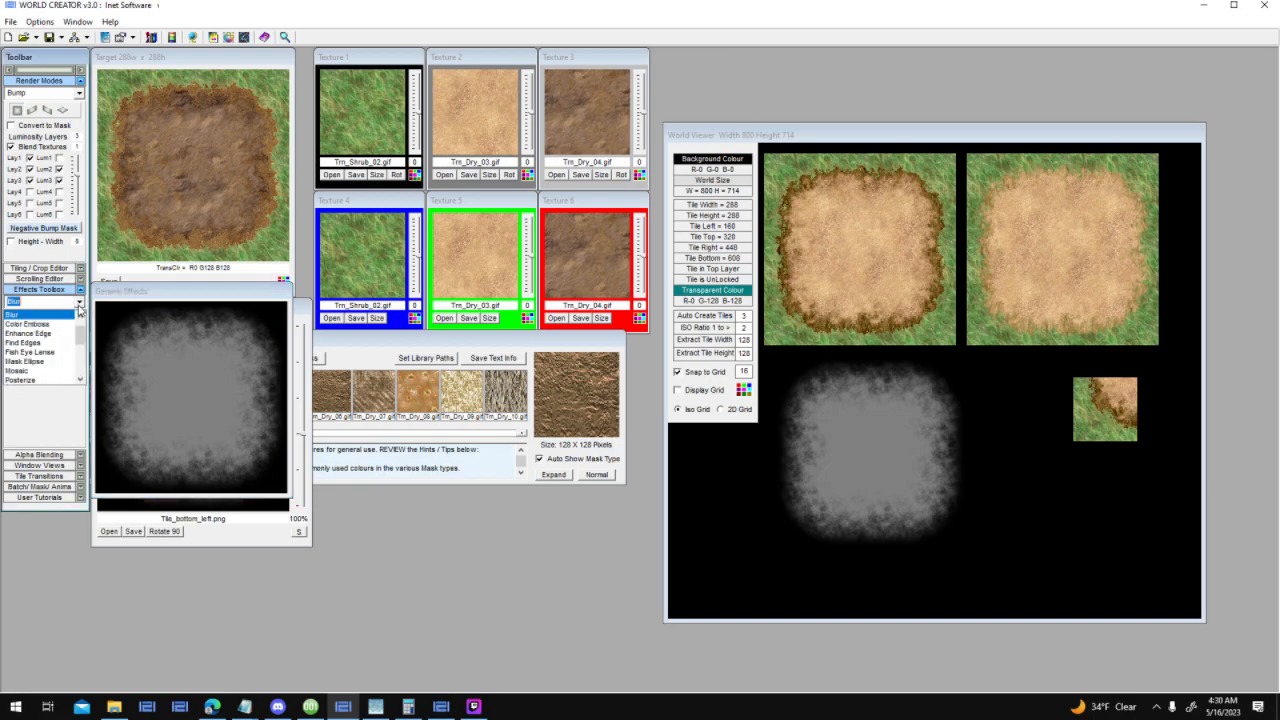
pyautogui.moveTo(81, 337); pyautogui.dragTo(81, 362)
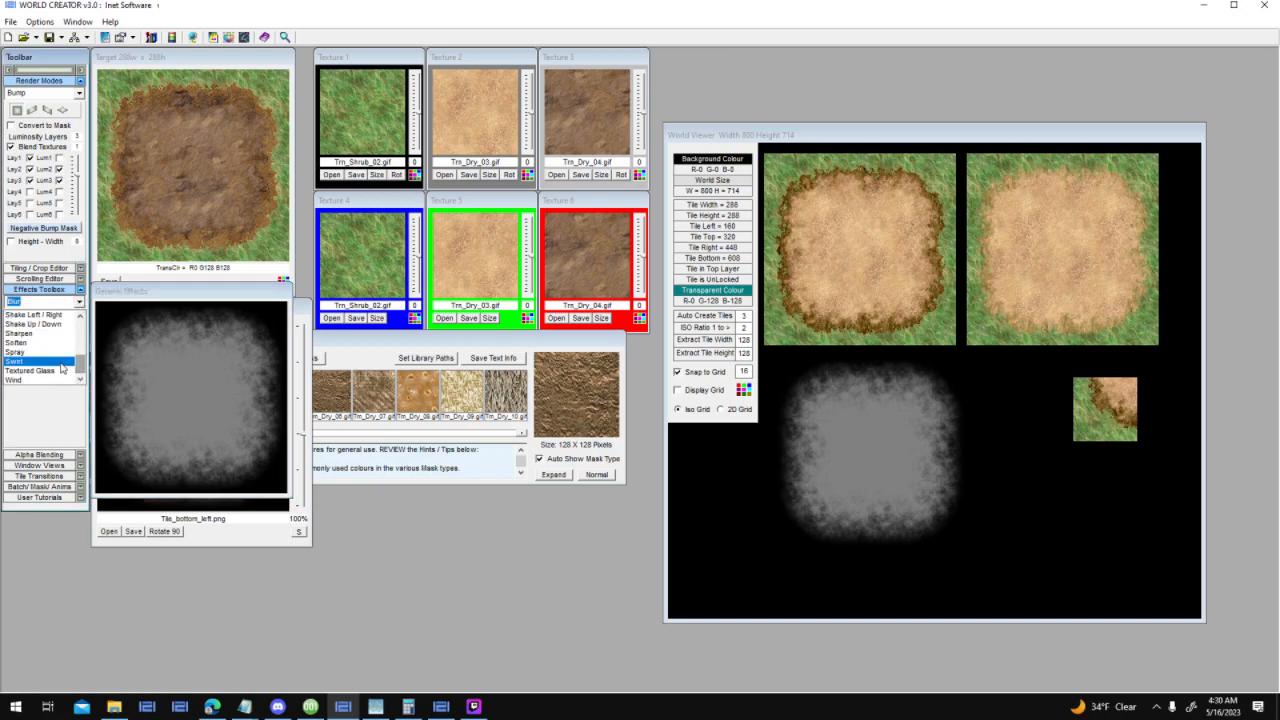
pyautogui.click(63, 362)
pyautogui.click(79, 303)
pyautogui.click(50, 320)
# Try the Ripple Random effect on the mask with the ripple amount set to 20
pyautogui.click(79, 302)
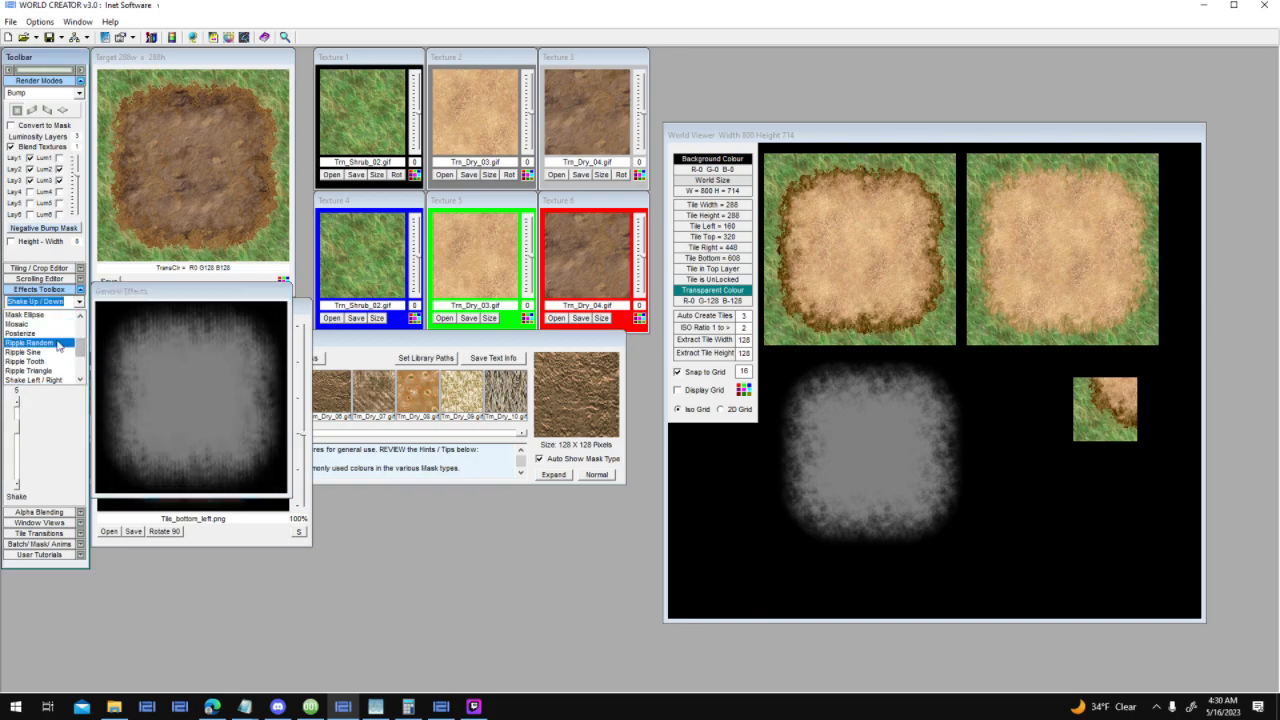
pyautogui.click(74, 343)
pyautogui.moveTo(17, 435); pyautogui.dragTo(19, 486)
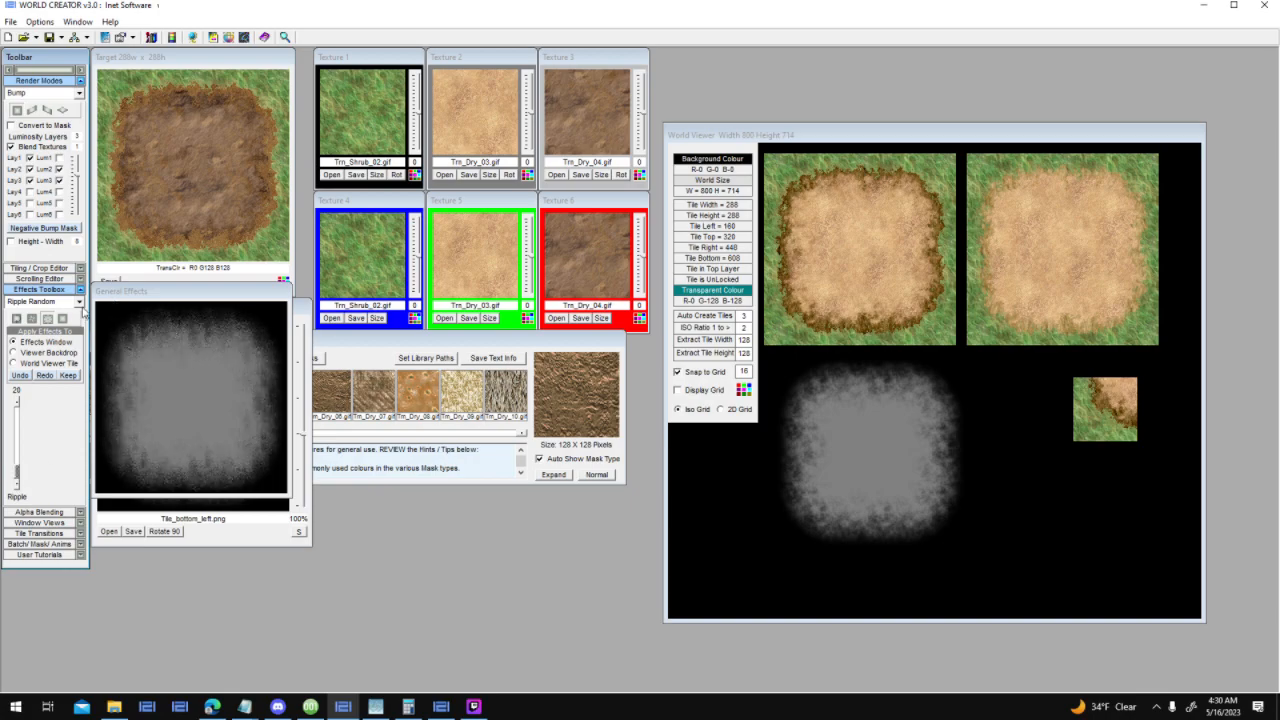
# Apply the Ripple Triangle effect to the mask with the ripple amount raised to 18
pyautogui.click(79, 301)
pyautogui.click(30, 342)
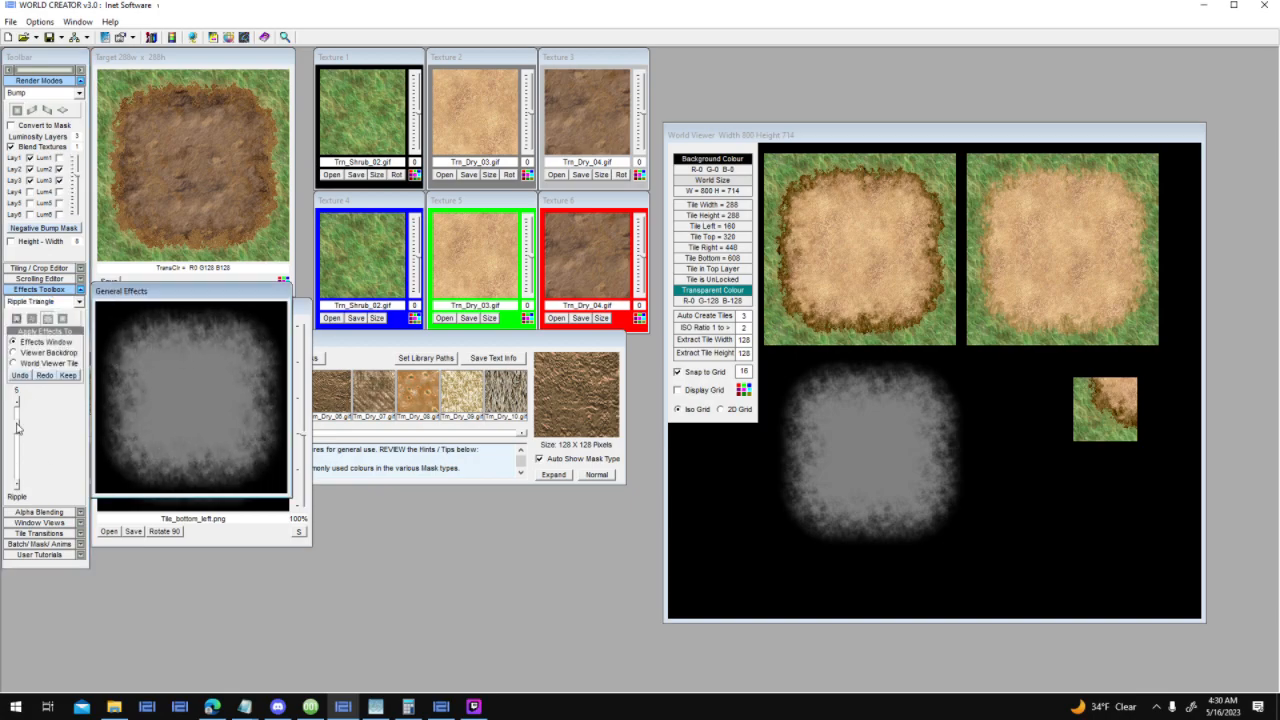
pyautogui.moveTo(14, 446); pyautogui.dragTo(16, 466)
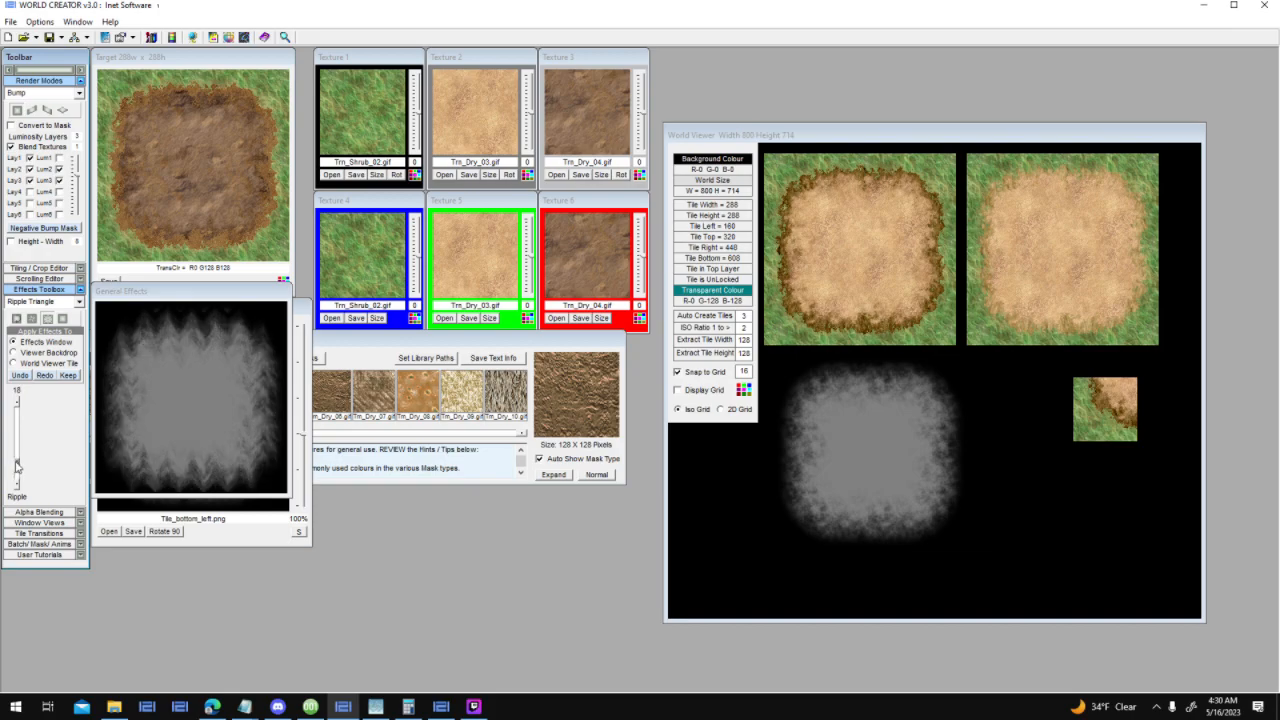
# Apply the Blur effect to the mask in the General Effects window in place of Ripple Triangle
pyautogui.click(79, 302)
pyautogui.moveTo(79, 360); pyautogui.dragTo(100, 320)
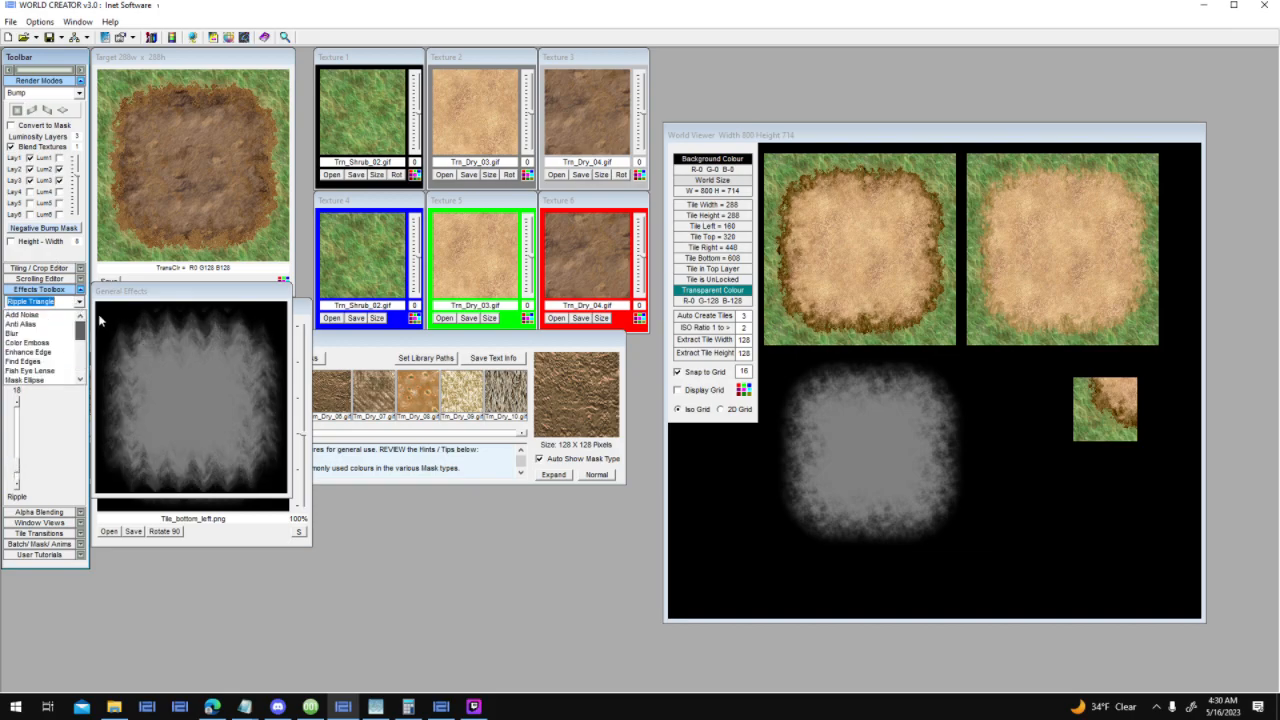
pyautogui.click(40, 333)
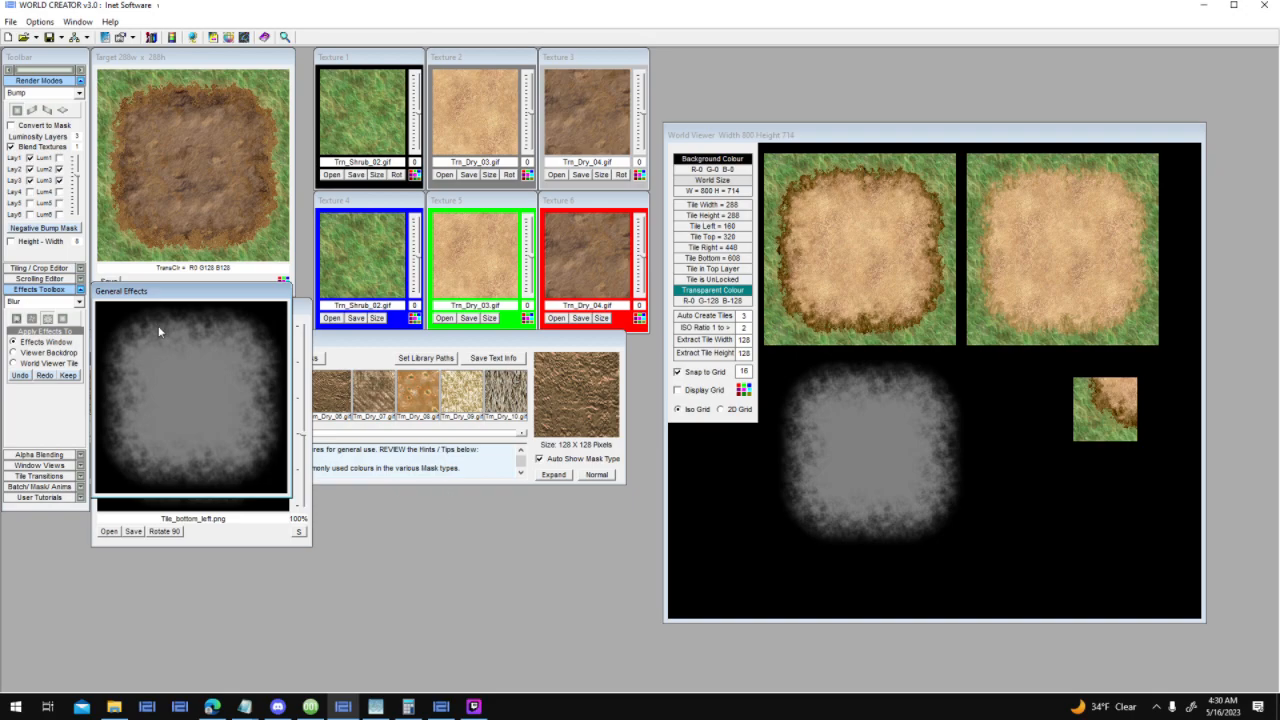
pyautogui.click(79, 302)
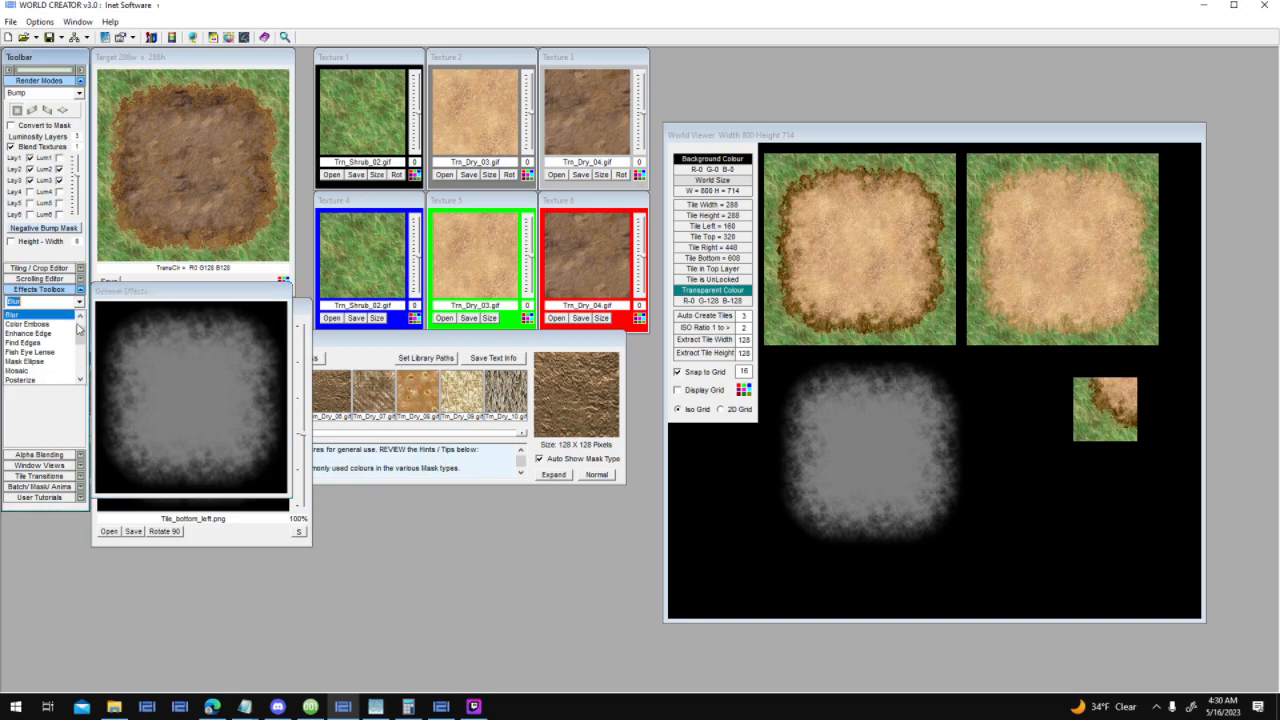
pyautogui.click(20, 403)
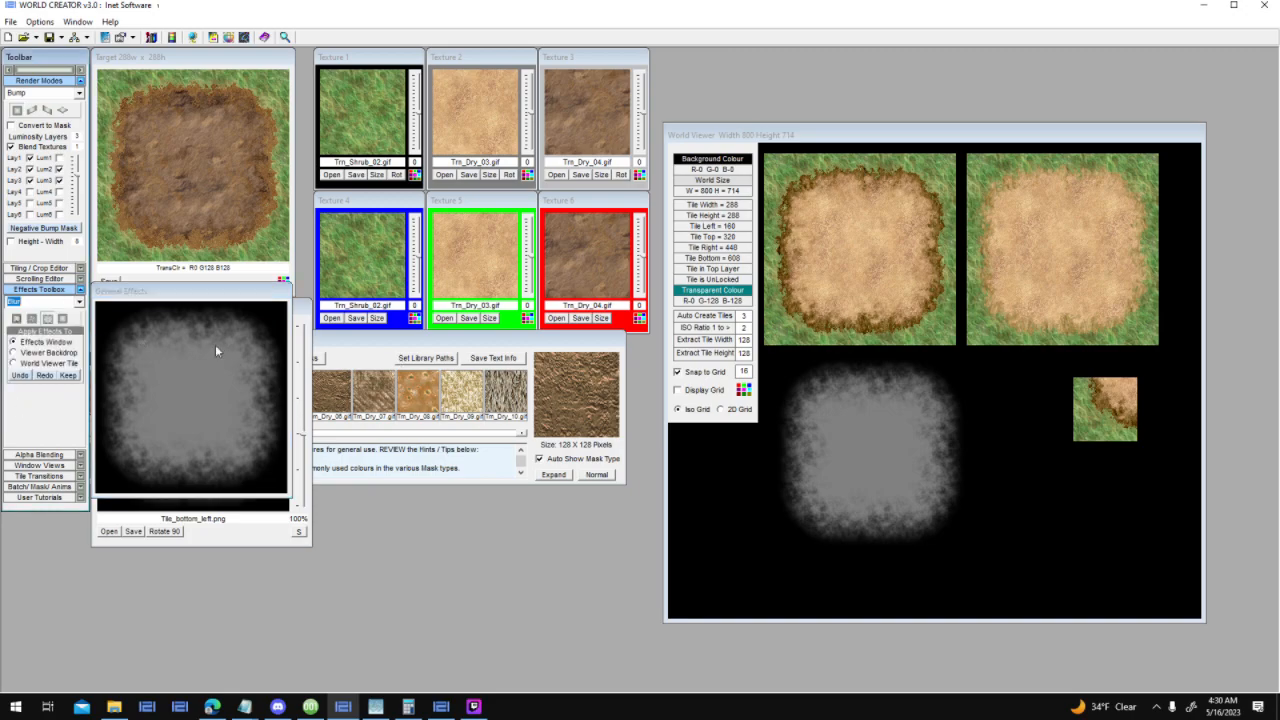
# Add the blurred mask to the World Viewer as a tile and position it at the lower edge, overlapping the existing mask tile
pyautogui.click(824, 476)
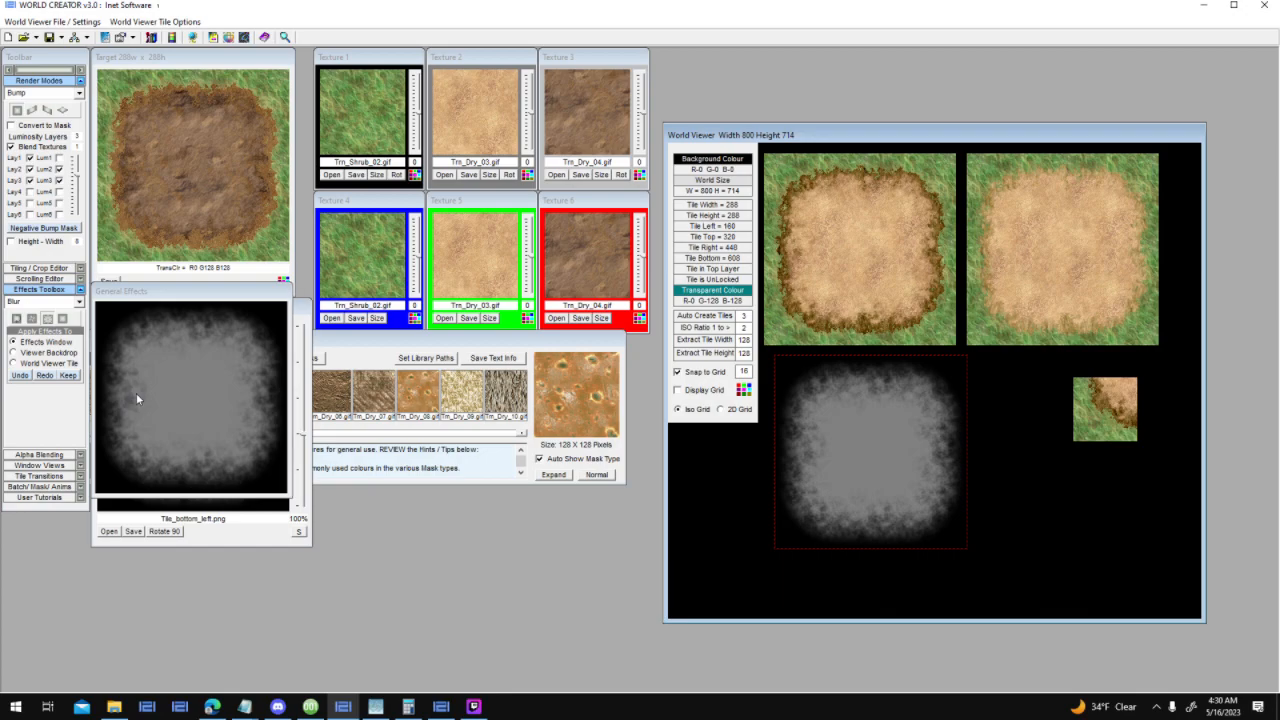
pyautogui.click(78, 302)
pyautogui.click(63, 313)
pyautogui.moveTo(196, 368); pyautogui.dragTo(1047, 515)
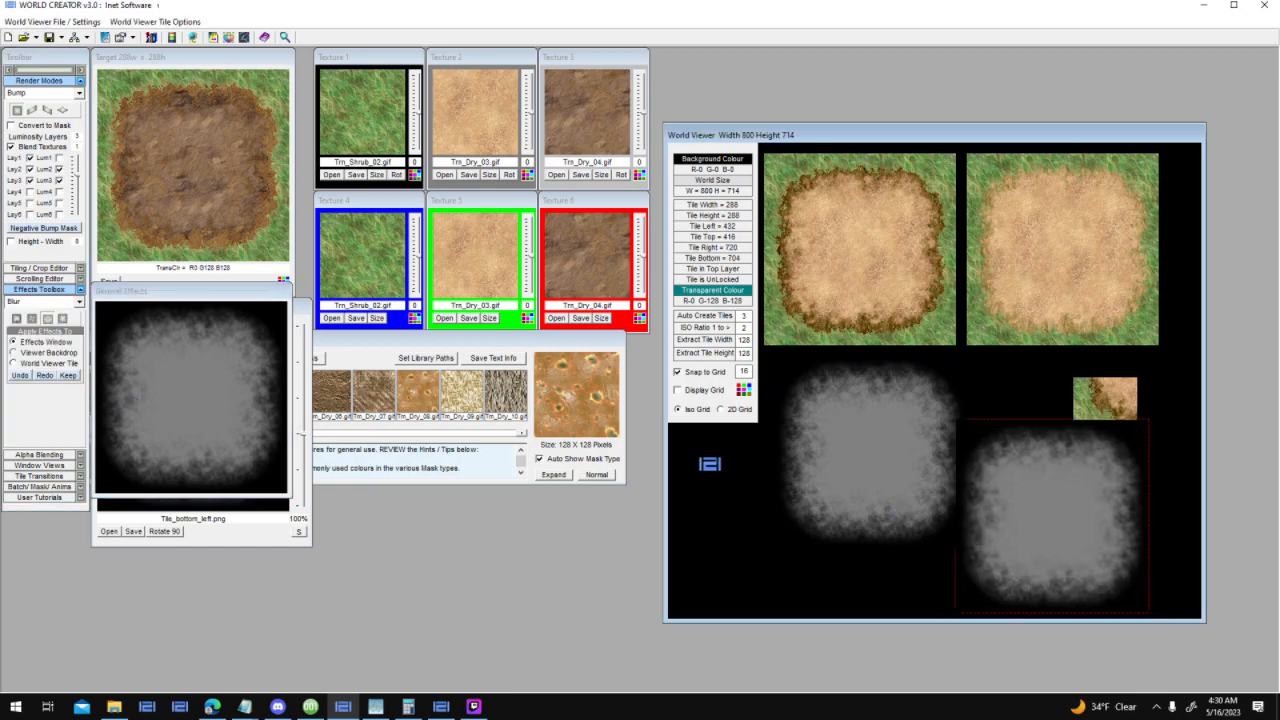
pyautogui.click(78, 304)
pyautogui.click(65, 314)
pyautogui.moveTo(189, 378); pyautogui.dragTo(836, 545)
pyautogui.moveTo(1004, 505); pyautogui.dragTo(813, 376)
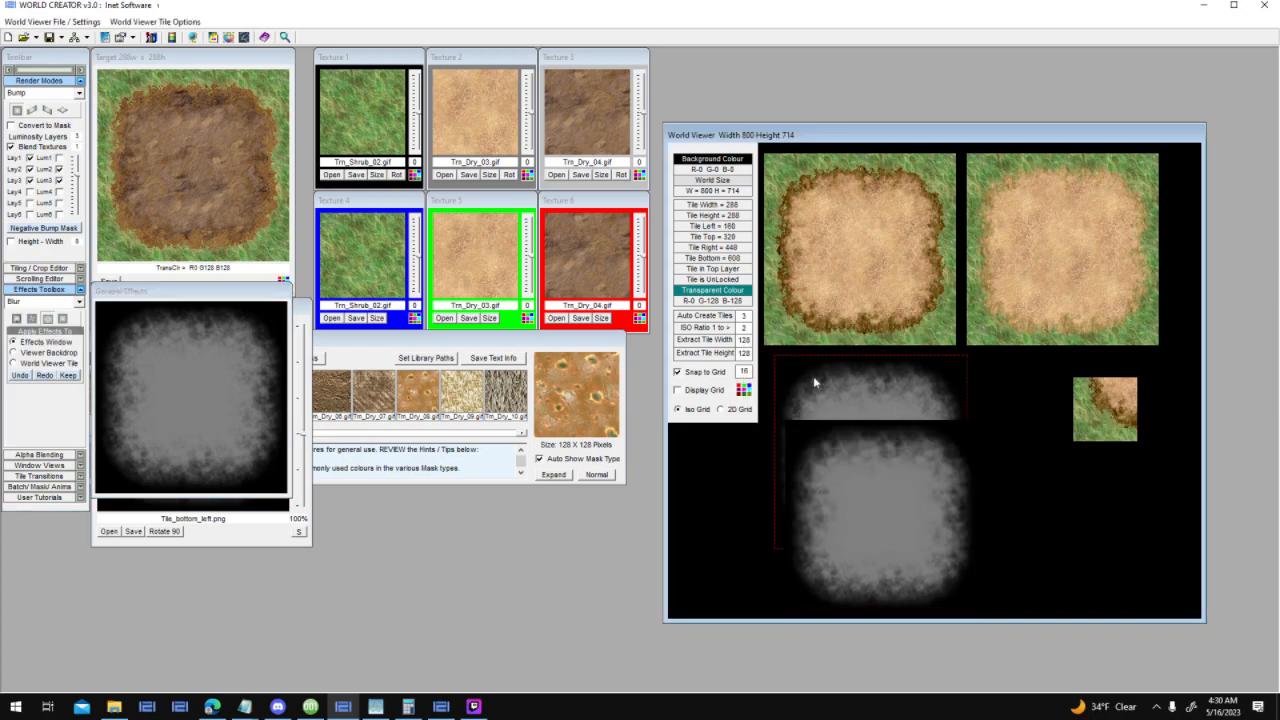
pyautogui.moveTo(917, 510); pyautogui.dragTo(928, 574)
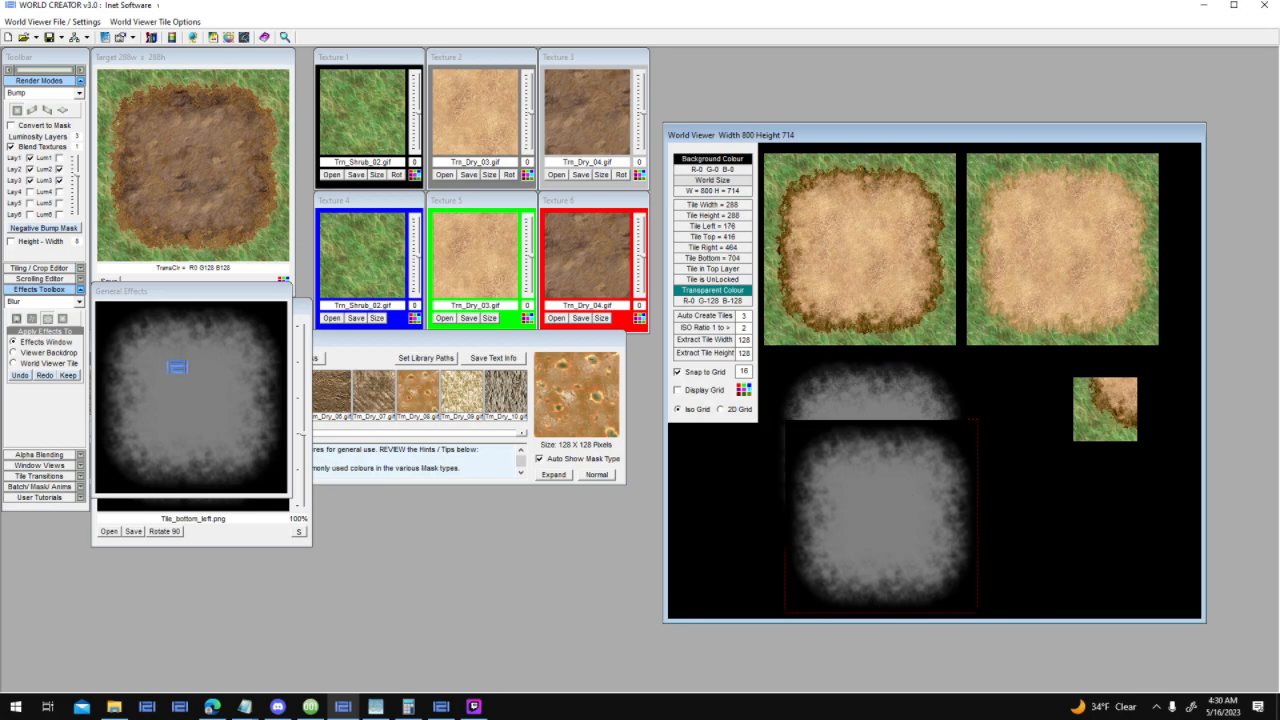
# Load the blurred mask from the World Viewer into the Mask window and render it with Lum2 and Lum3 turned off
pyautogui.click(79, 291)
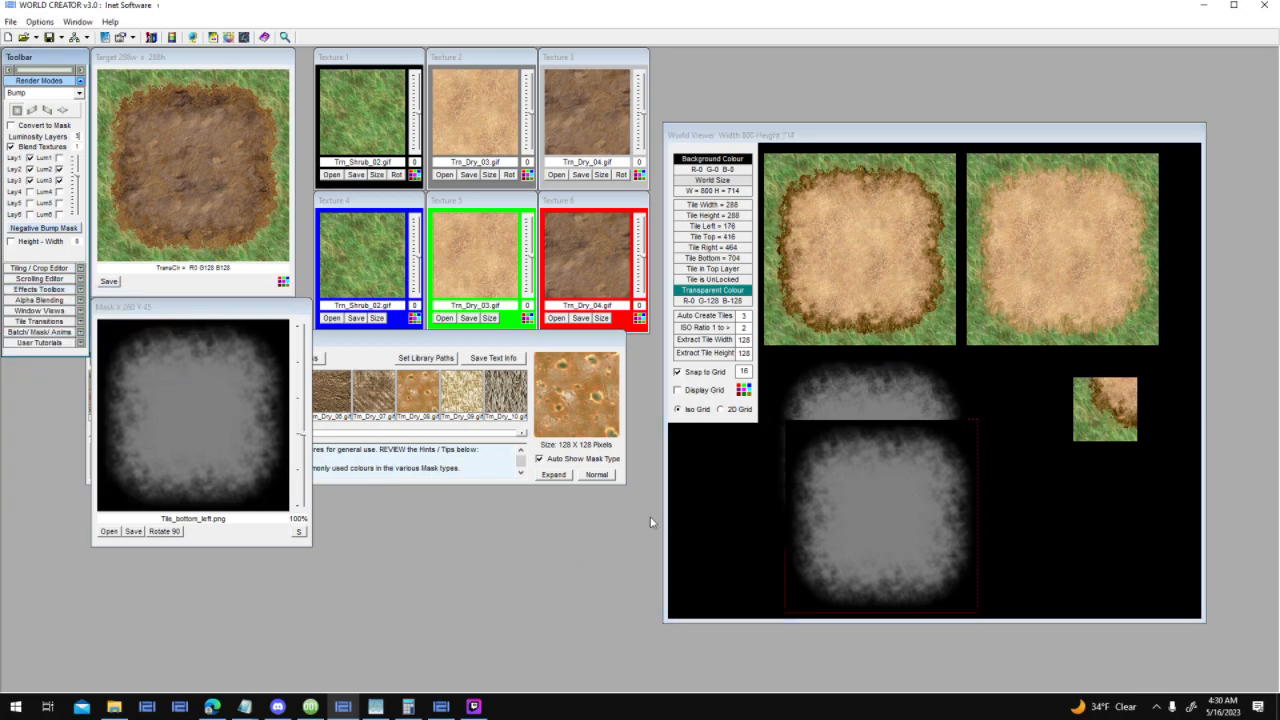
pyautogui.moveTo(874, 529); pyautogui.dragTo(194, 366, button='right')
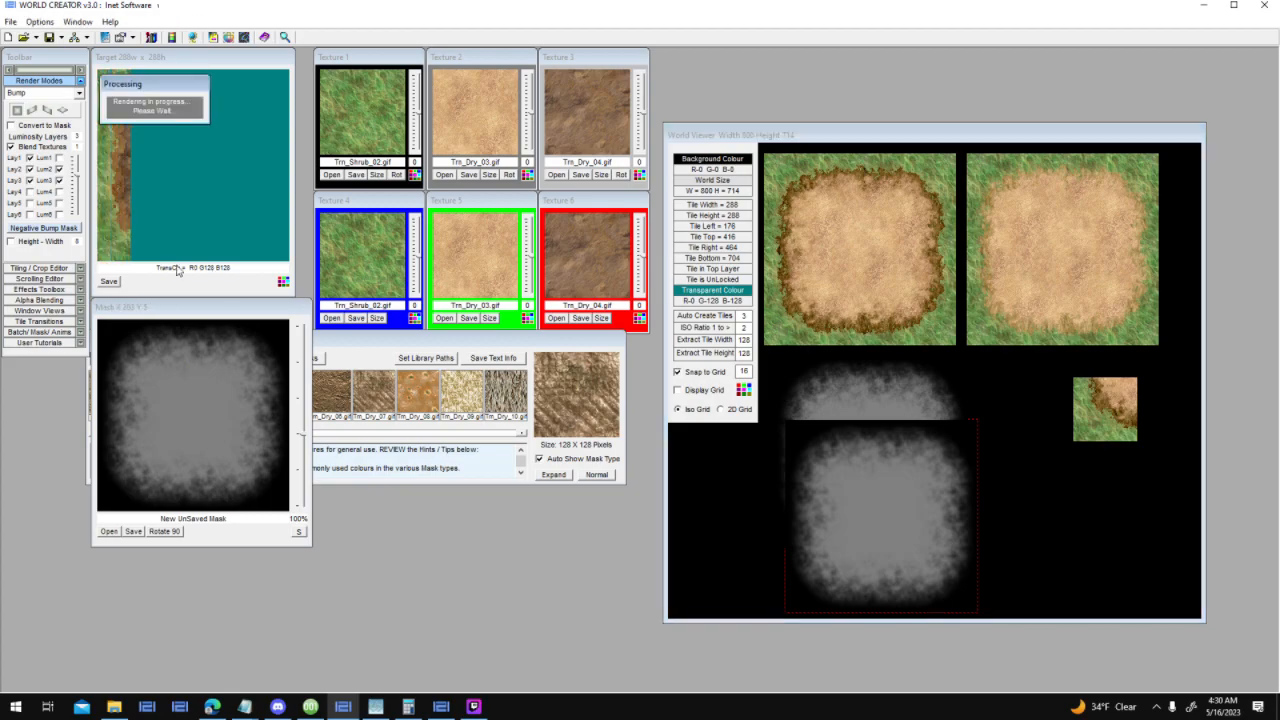
pyautogui.click(60, 181)
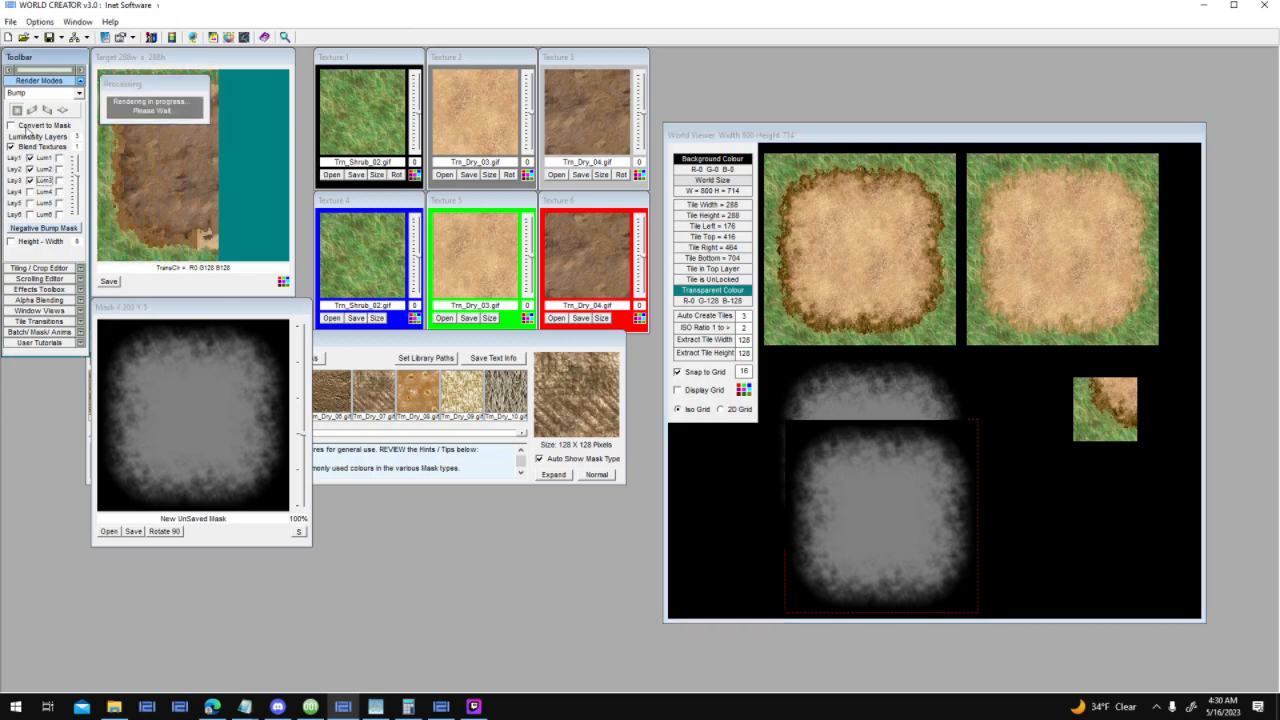
pyautogui.click(60, 180)
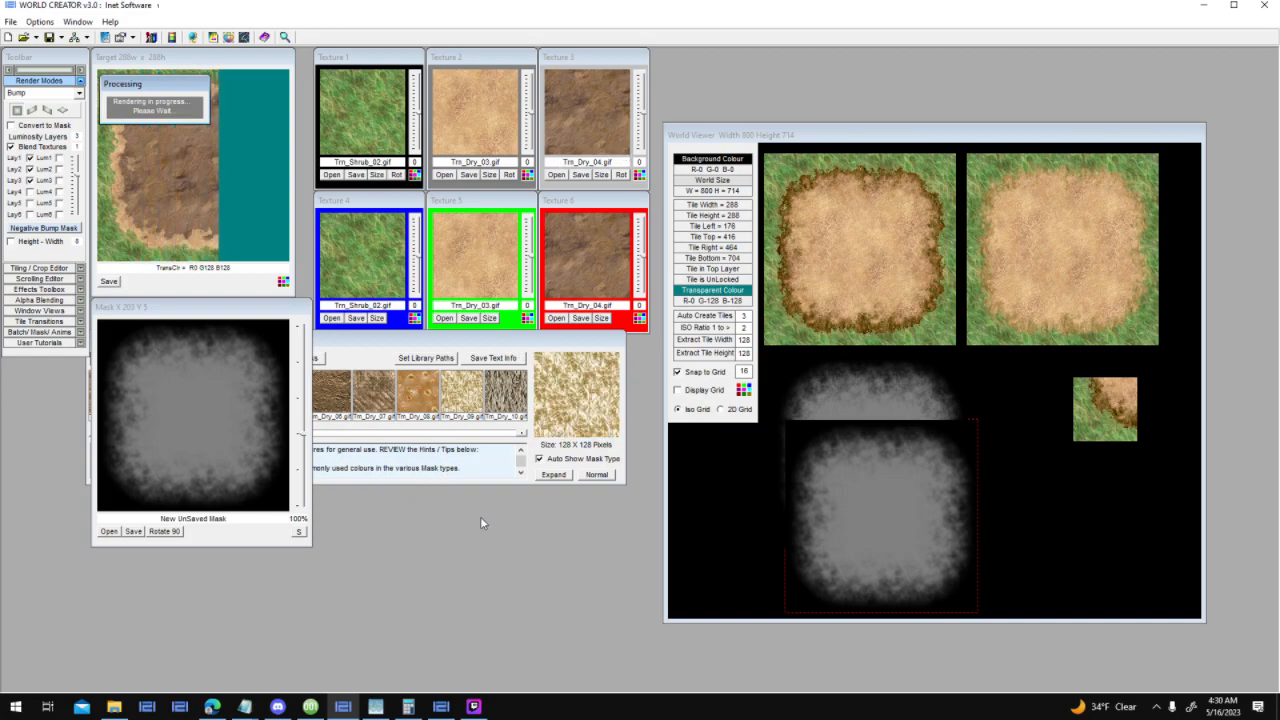
# Assign Trn_Dry_14.gif from the Terrain_Dry library to Texture 2 and copy Texture 5 into Texture 3
pyautogui.click(380, 355)
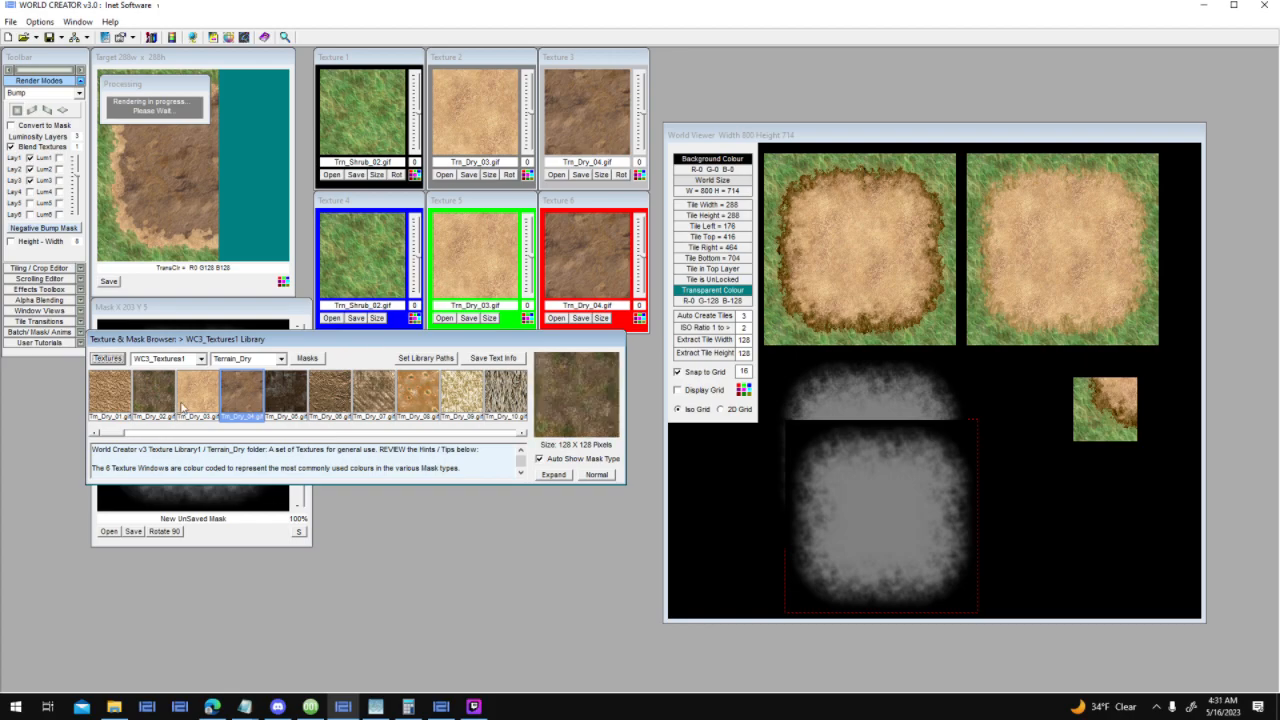
pyautogui.click(520, 437)
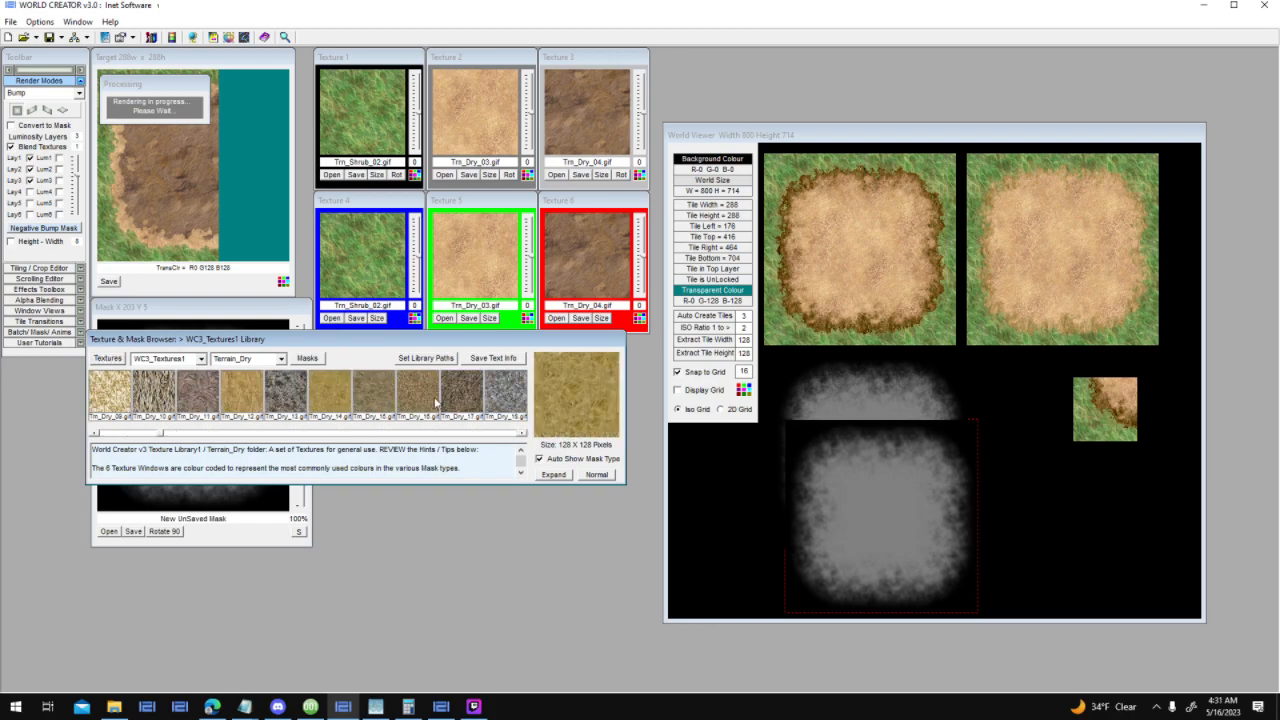
pyautogui.moveTo(330, 392); pyautogui.dragTo(570, 135)
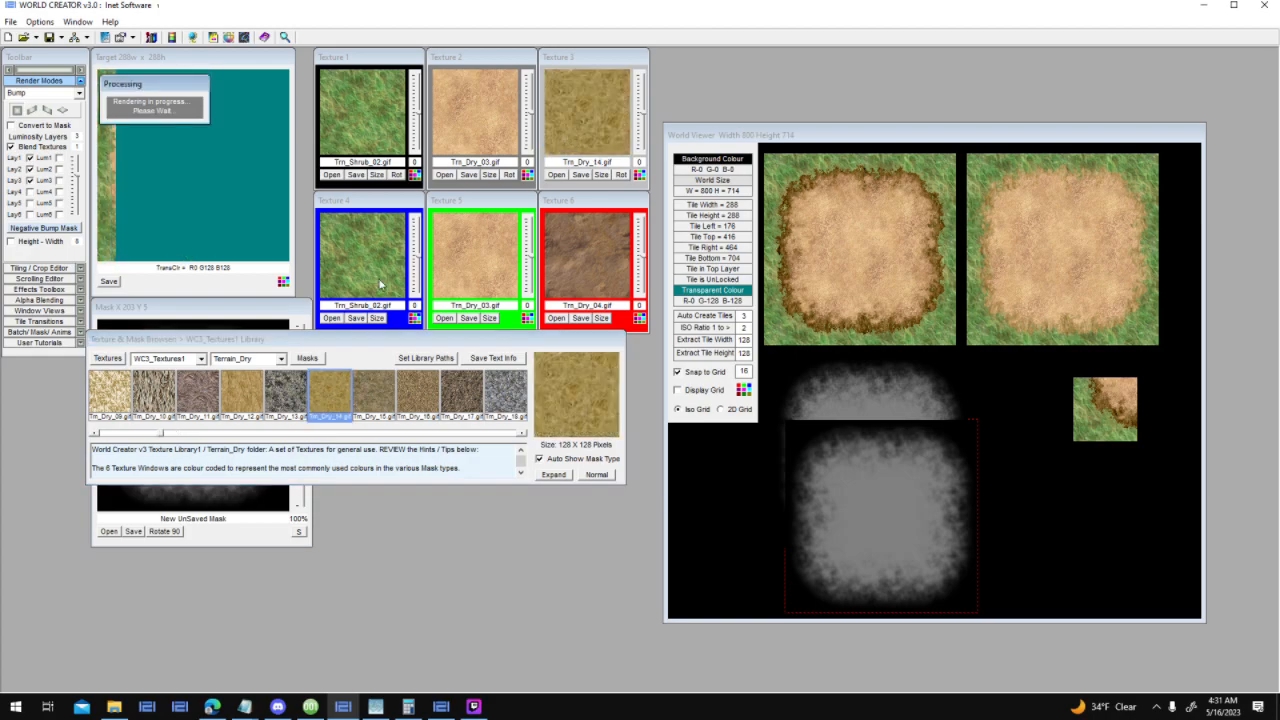
pyautogui.moveTo(333, 395); pyautogui.dragTo(508, 108)
pyautogui.moveTo(453, 260); pyautogui.dragTo(590, 110)
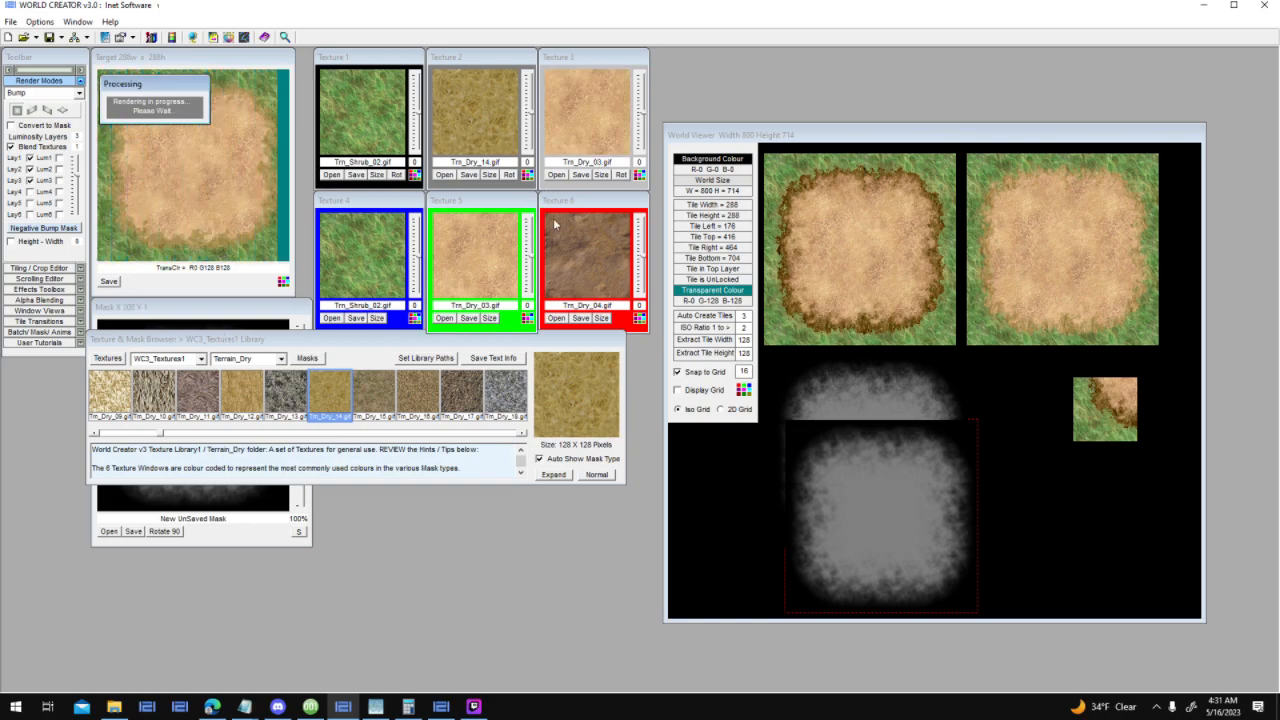
# Render the target with only Lum3 turned on, and place the result in the World Viewer below the upper-right terrain tile
pyautogui.click(59, 170)
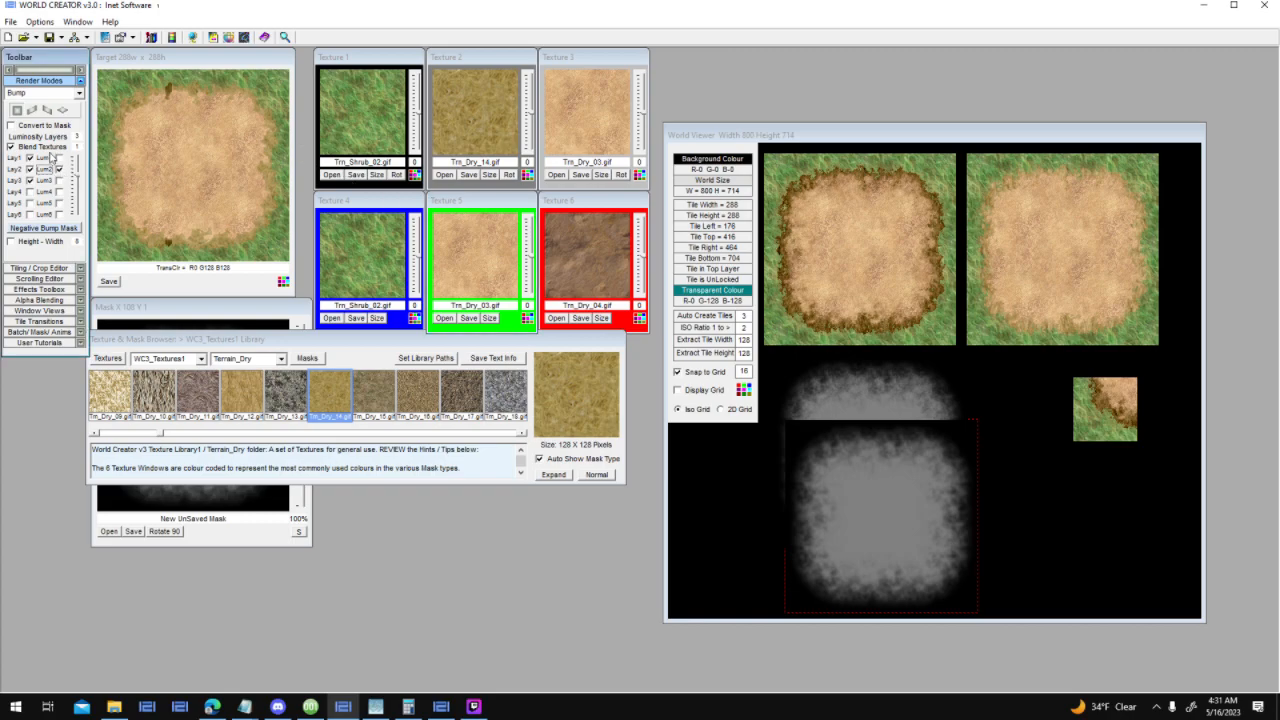
pyautogui.click(60, 180)
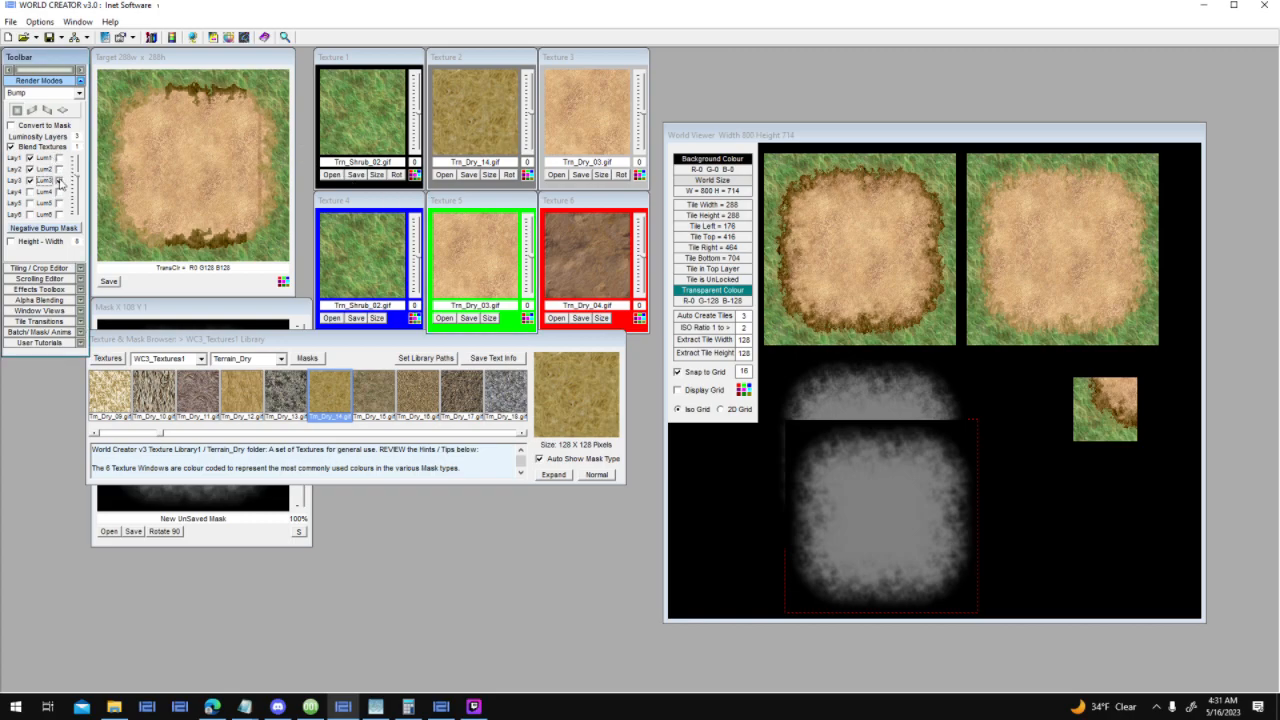
pyautogui.click(16, 110)
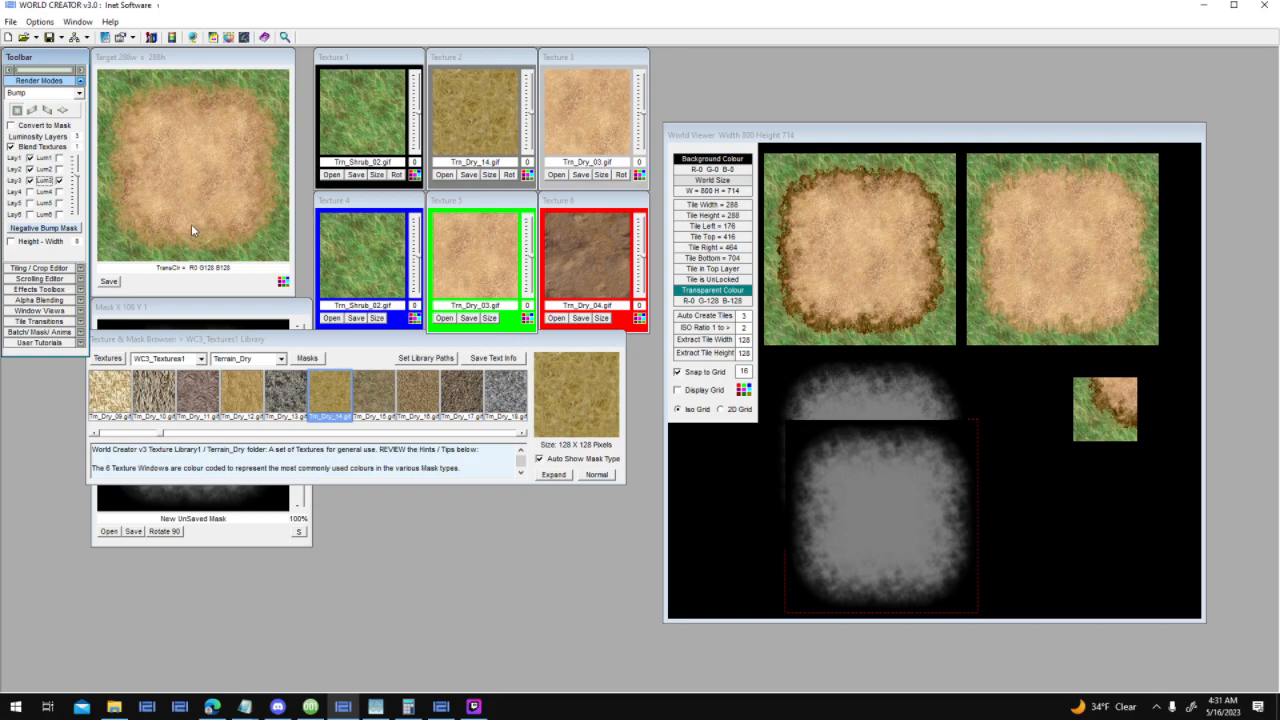
pyautogui.moveTo(243, 222); pyautogui.dragTo(1066, 446)
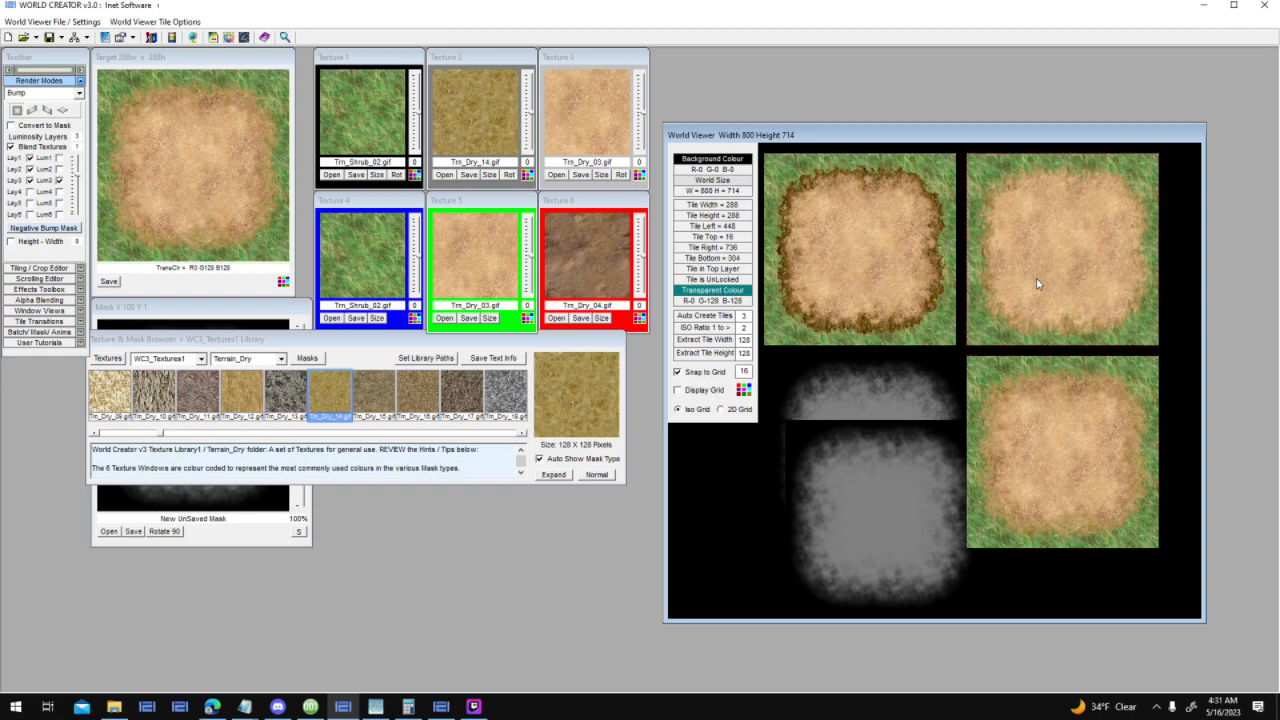
# Align the upper mask under the first terrain tile, then reposition the World Viewer window and enlarge it to a height of 910
pyautogui.moveTo(835, 380); pyautogui.dragTo(806, 415)
pyautogui.moveTo(828, 134); pyautogui.dragTo(659, 72)
pyautogui.moveTo(876, 558); pyautogui.dragTo(884, 688)
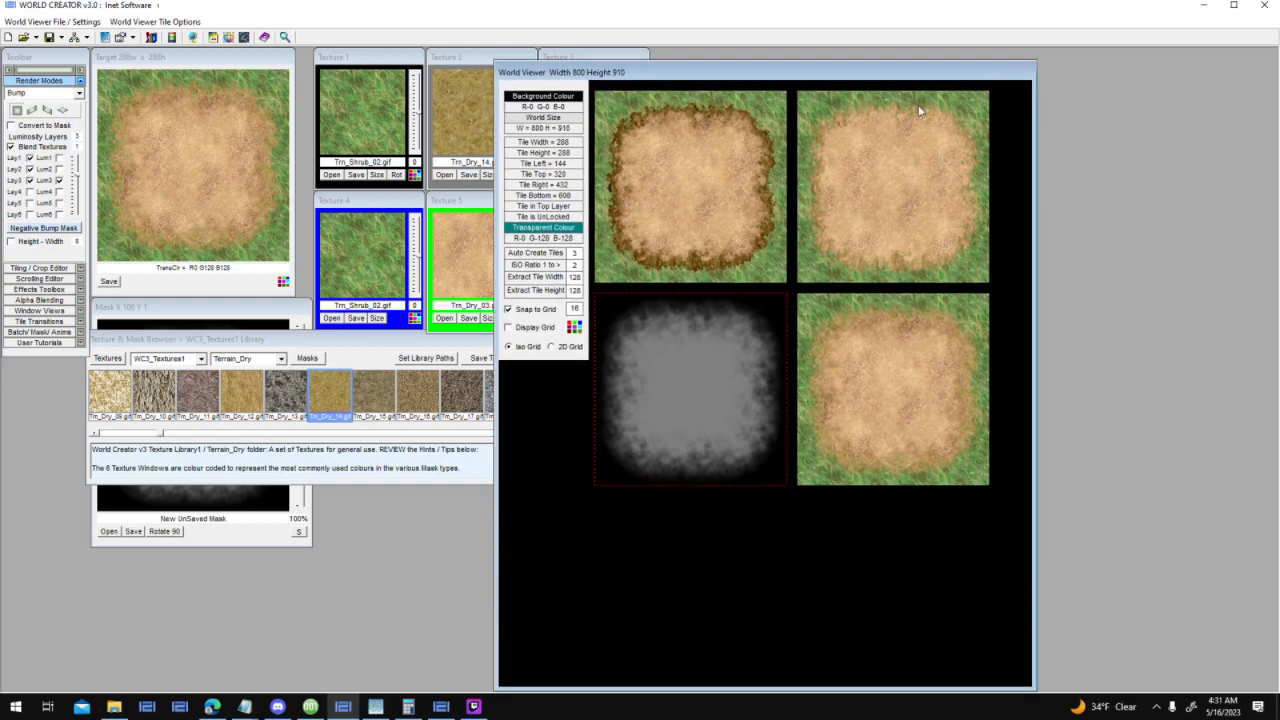
pyautogui.moveTo(929, 80); pyautogui.dragTo(959, 67)
# Move the second mask tile and the newest terrain render down into the bottom row of the World Viewer
pyautogui.moveTo(726, 322); pyautogui.dragTo(740, 523)
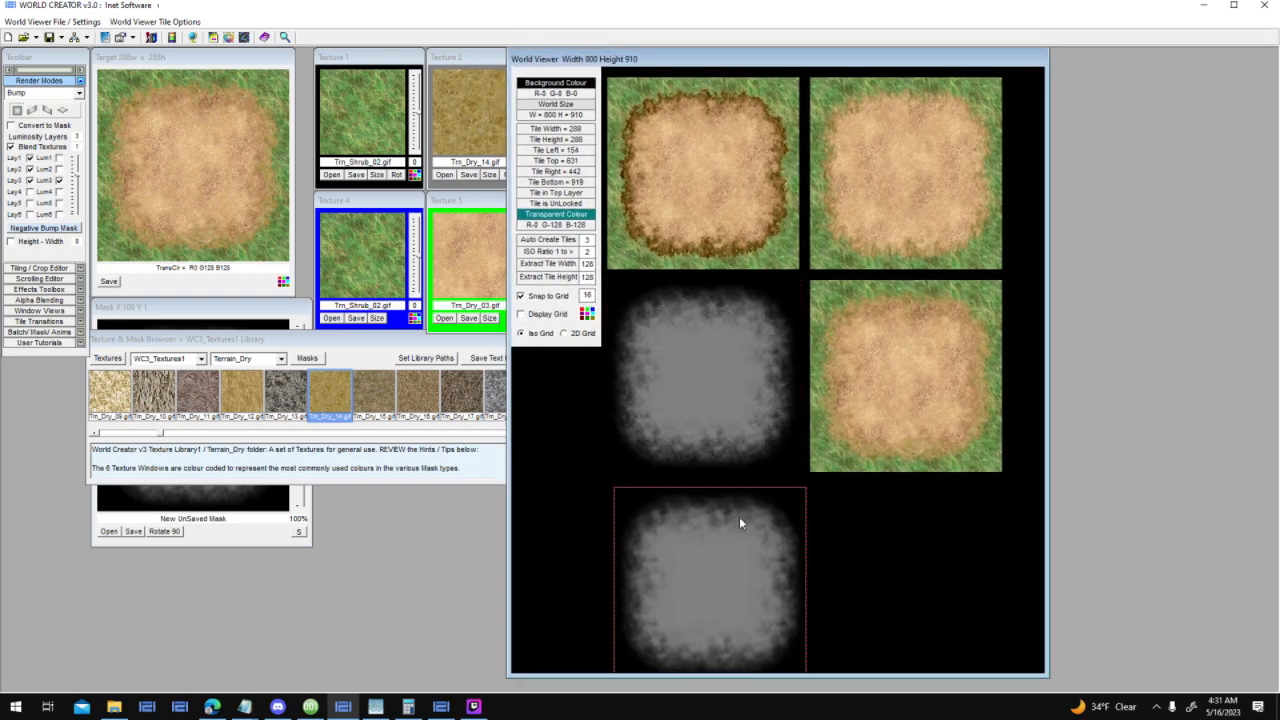
pyautogui.moveTo(857, 371); pyautogui.dragTo(857, 564)
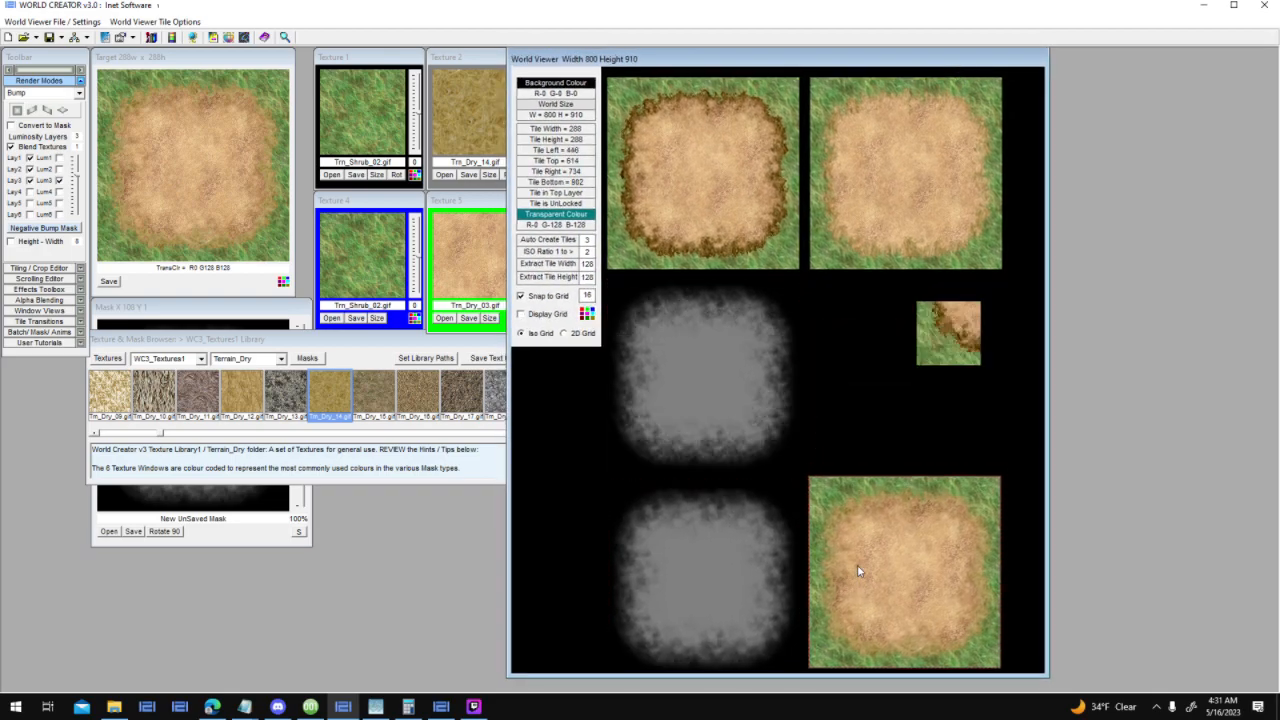
pyautogui.click(766, 556)
pyautogui.click(723, 335)
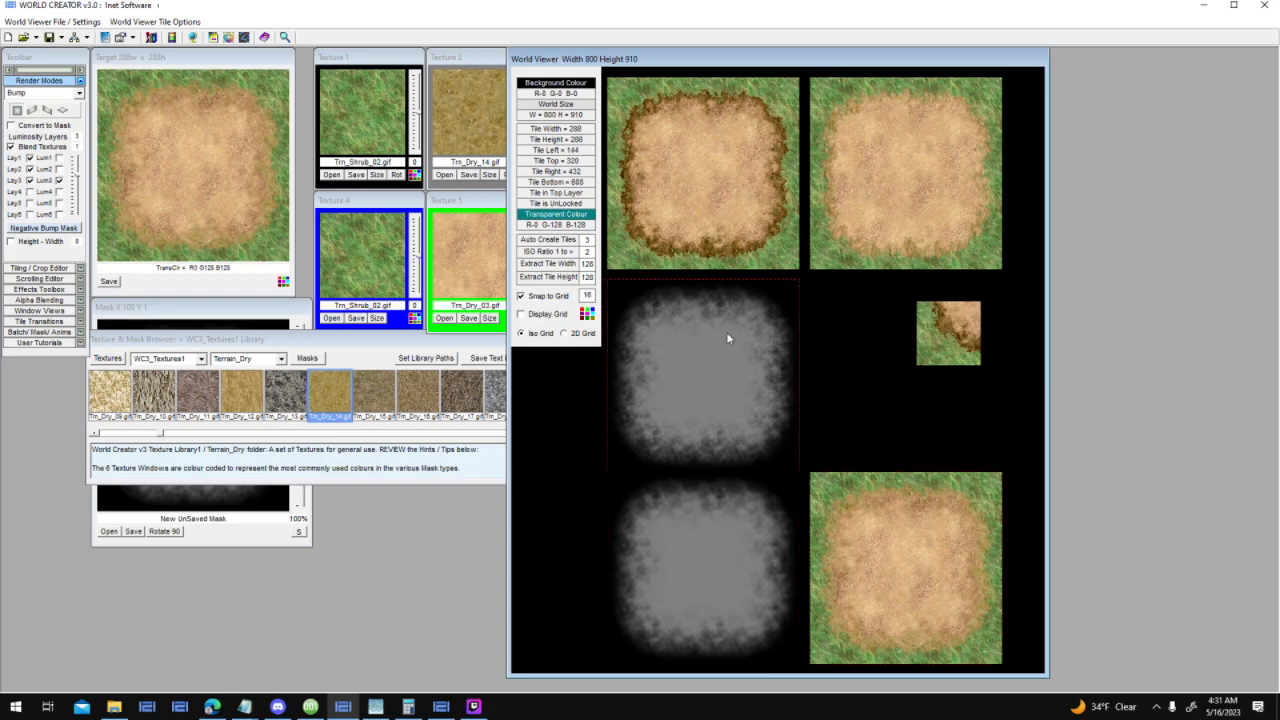
# Place the plain sand-and-grass terrain tile beside the upper mask and move the small corner tile out to the far left
pyautogui.moveTo(841, 248); pyautogui.dragTo(900, 414)
pyautogui.moveTo(846, 343); pyautogui.dragTo(578, 383)
pyautogui.moveTo(891, 348); pyautogui.dragTo(925, 357)
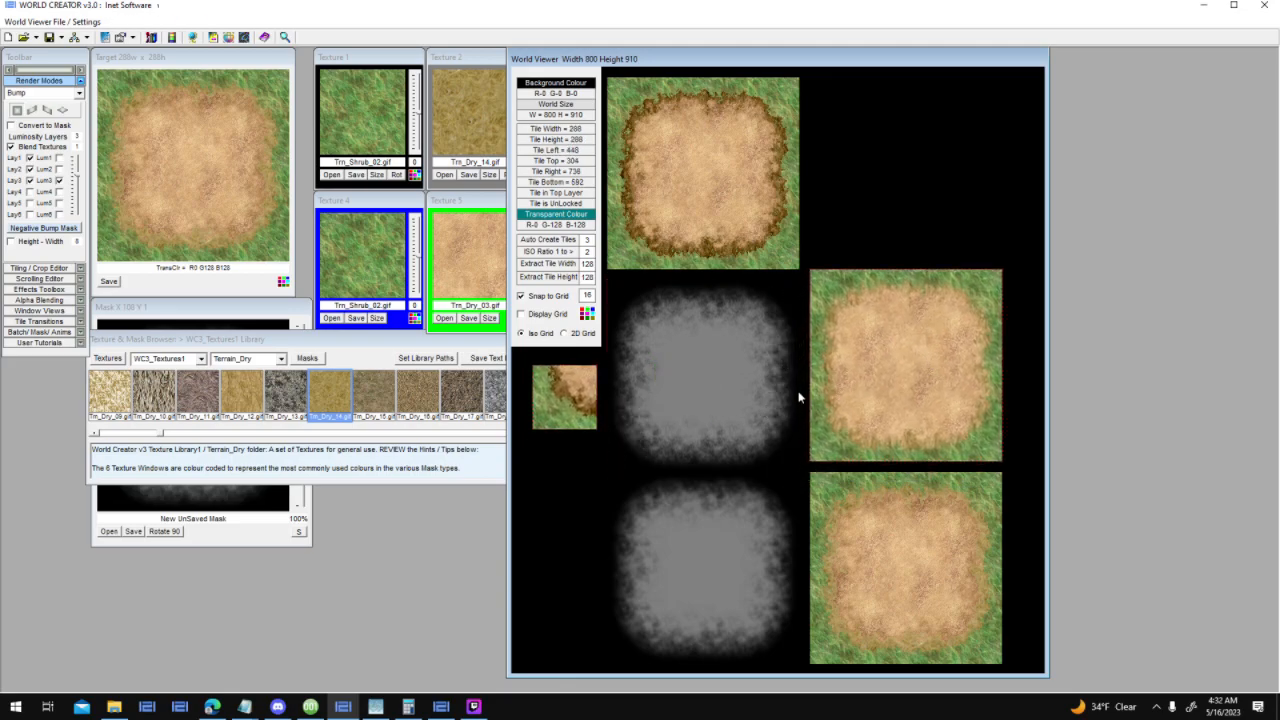
# Close the gaps so both masks and their matching terrain renders sit edge to edge in two rows
pyautogui.moveTo(762, 390); pyautogui.dragTo(762, 379)
pyautogui.moveTo(886, 360); pyautogui.dragTo(874, 363)
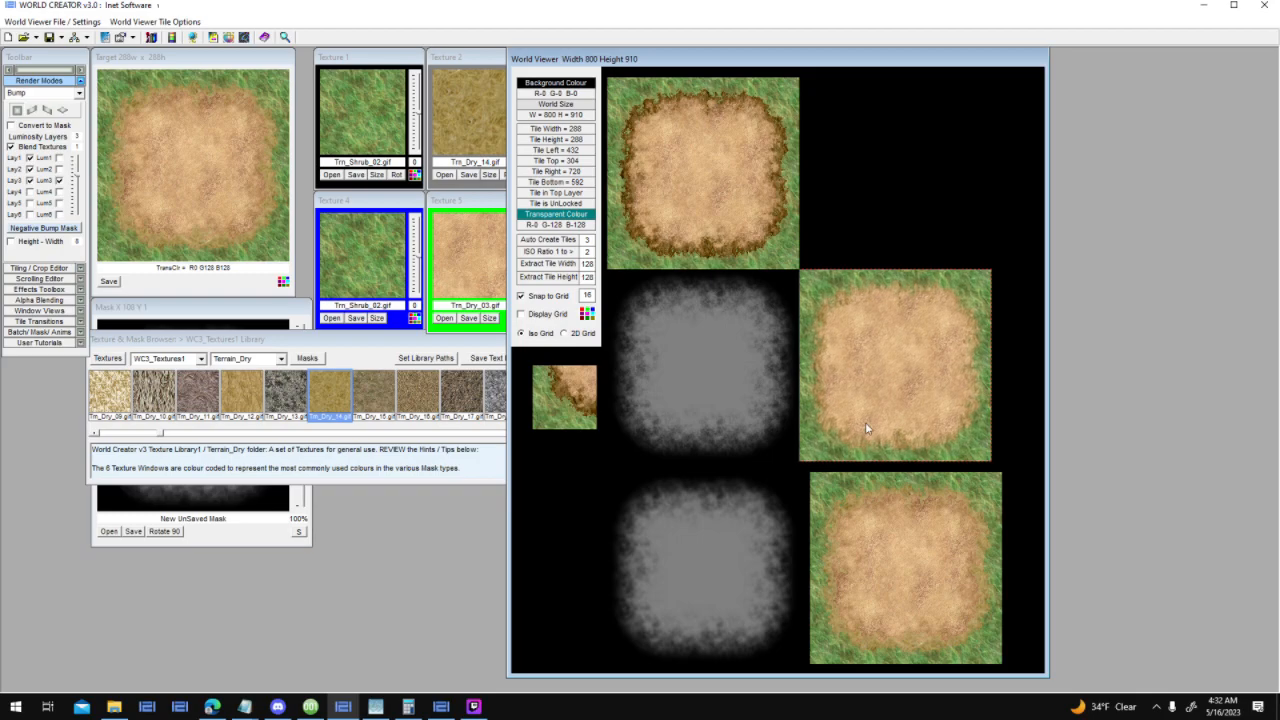
pyautogui.moveTo(738, 537); pyautogui.dragTo(852, 492)
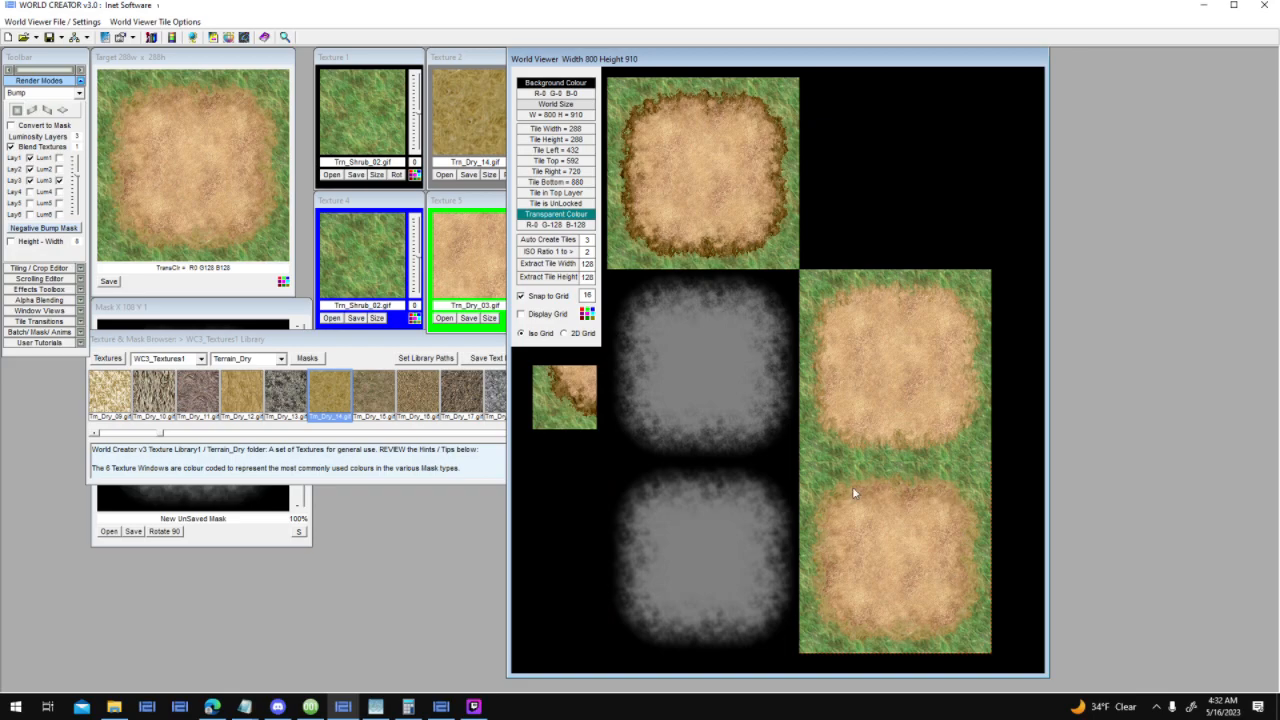
# Bring the Mask window forward, then switch to Texture Maker and review the Neighbor Texture Transitions settings without applying them
pyautogui.click(279, 308)
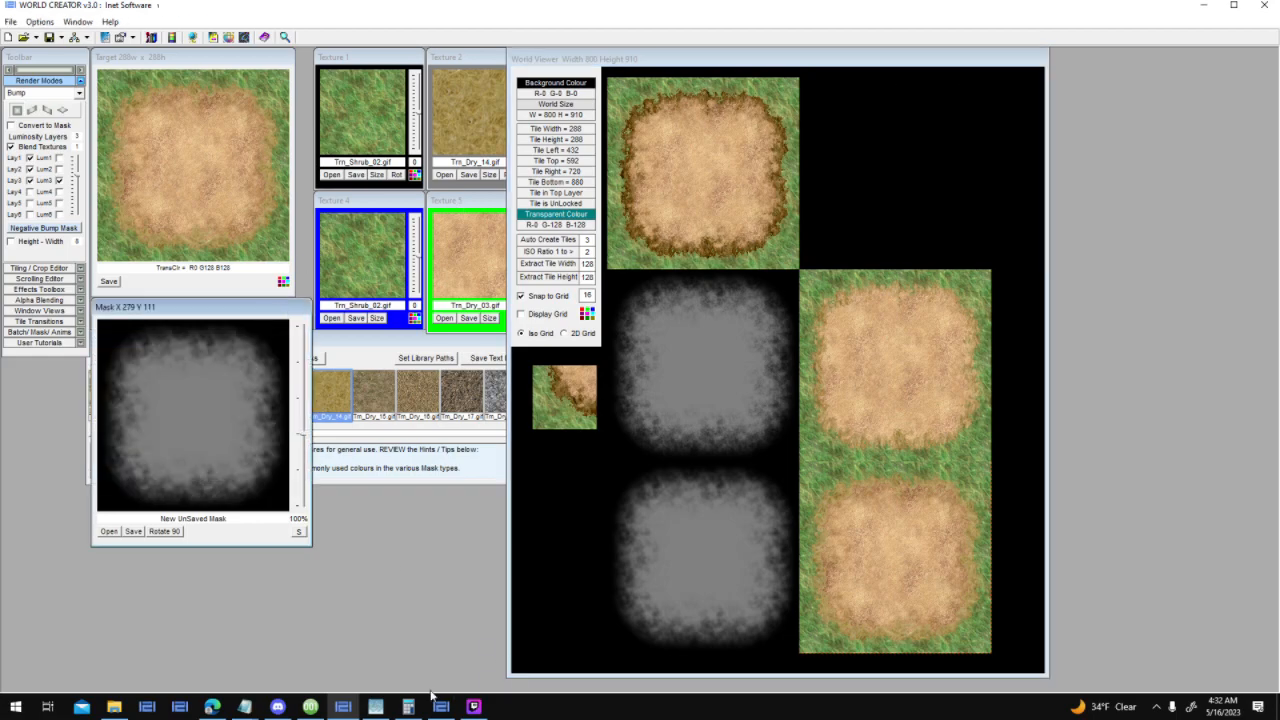
pyautogui.click(375, 705)
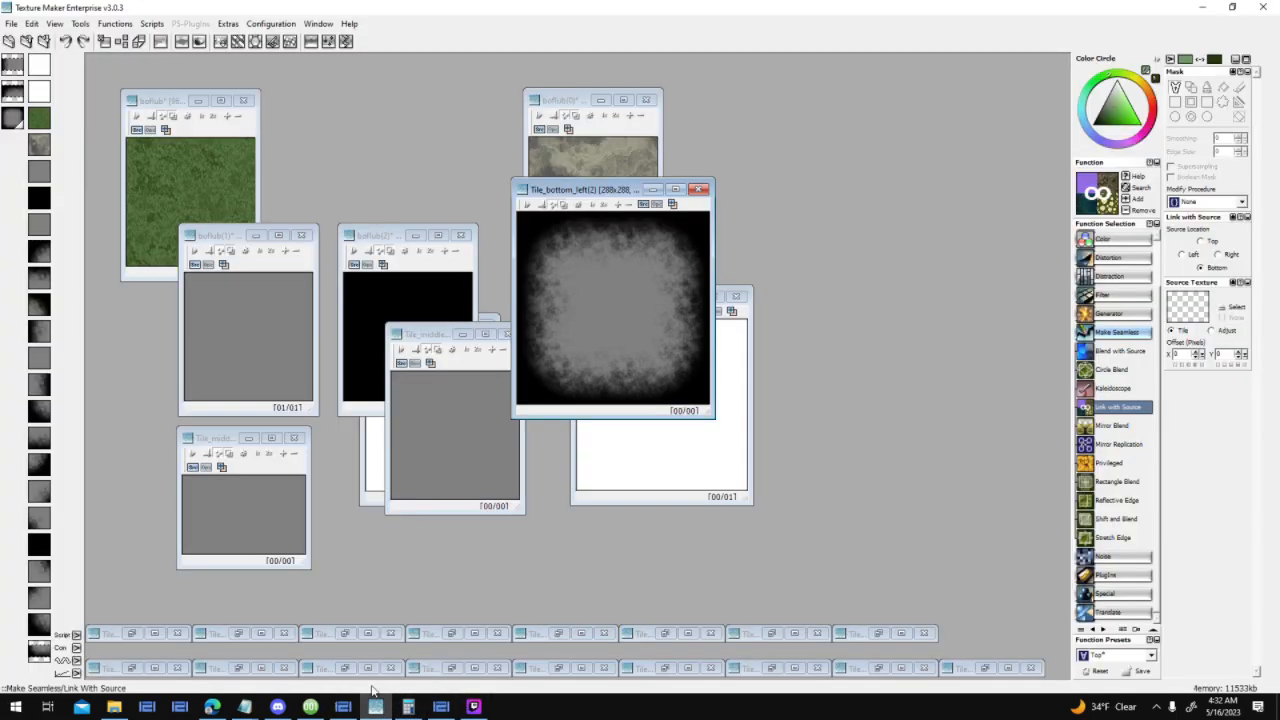
pyautogui.click(80, 24)
pyautogui.click(120, 95)
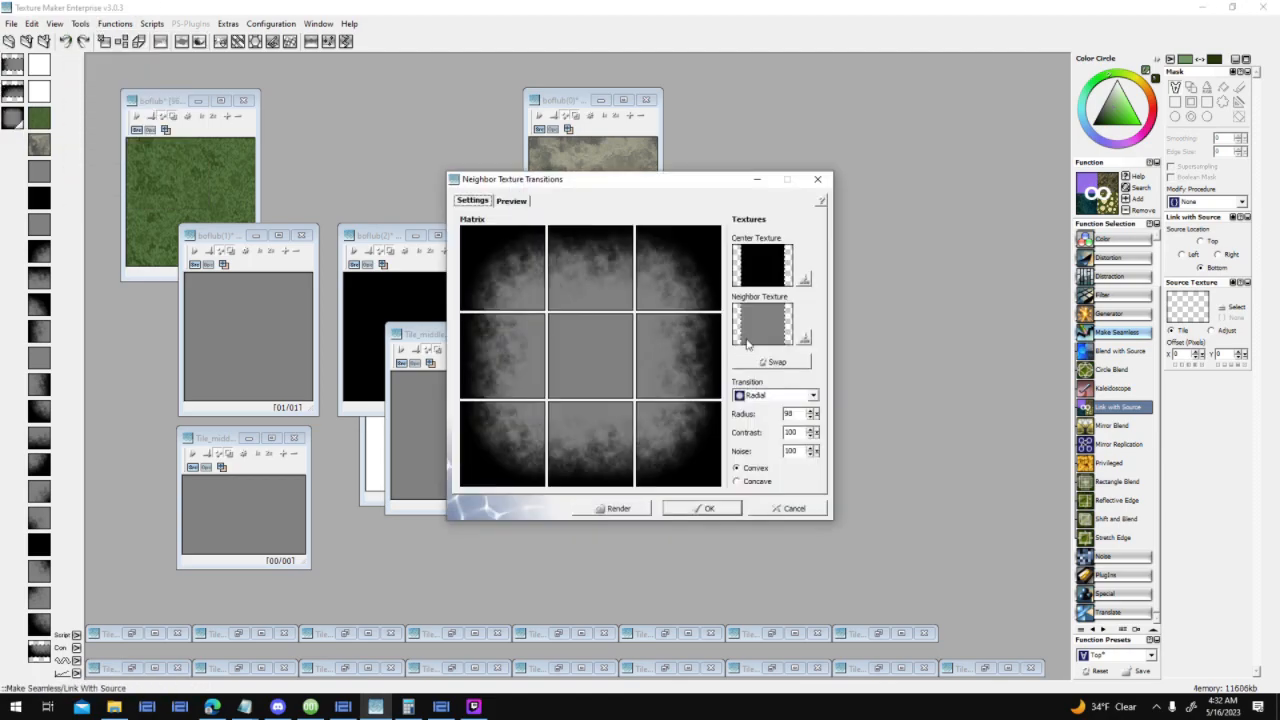
pyautogui.click(806, 510)
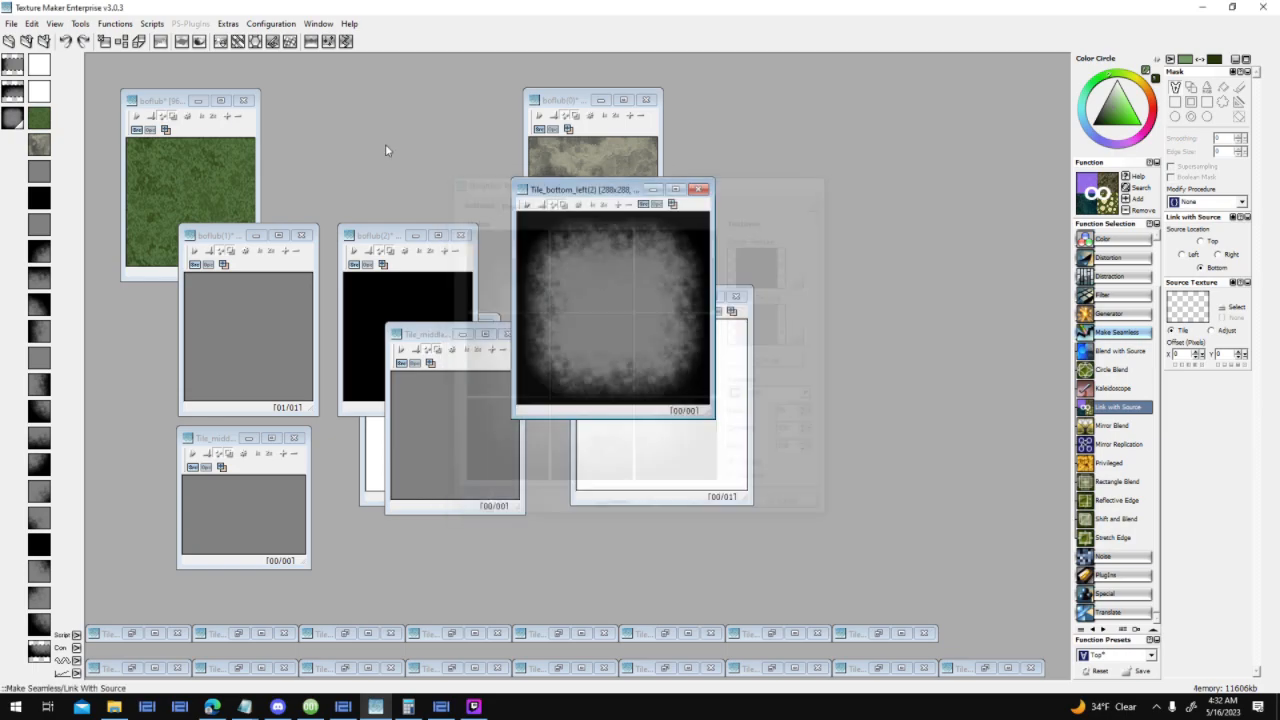
pyautogui.click(78, 24)
pyautogui.click(102, 25)
pyautogui.click(80, 25)
pyautogui.click(604, 192)
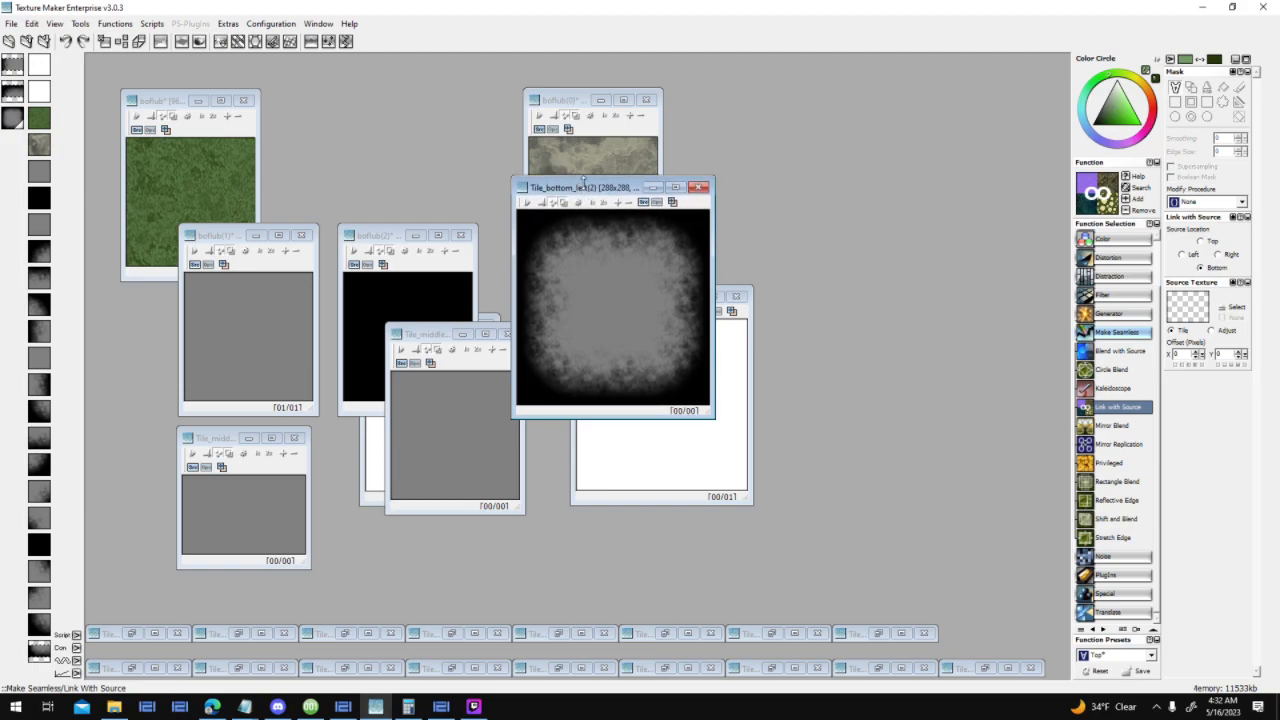
# Rescale the 288x288 mask to 96 by 96 pixels, enlarge the view of the new mask and set it in free space
pyautogui.moveTo(585, 176); pyautogui.dragTo(348, 245)
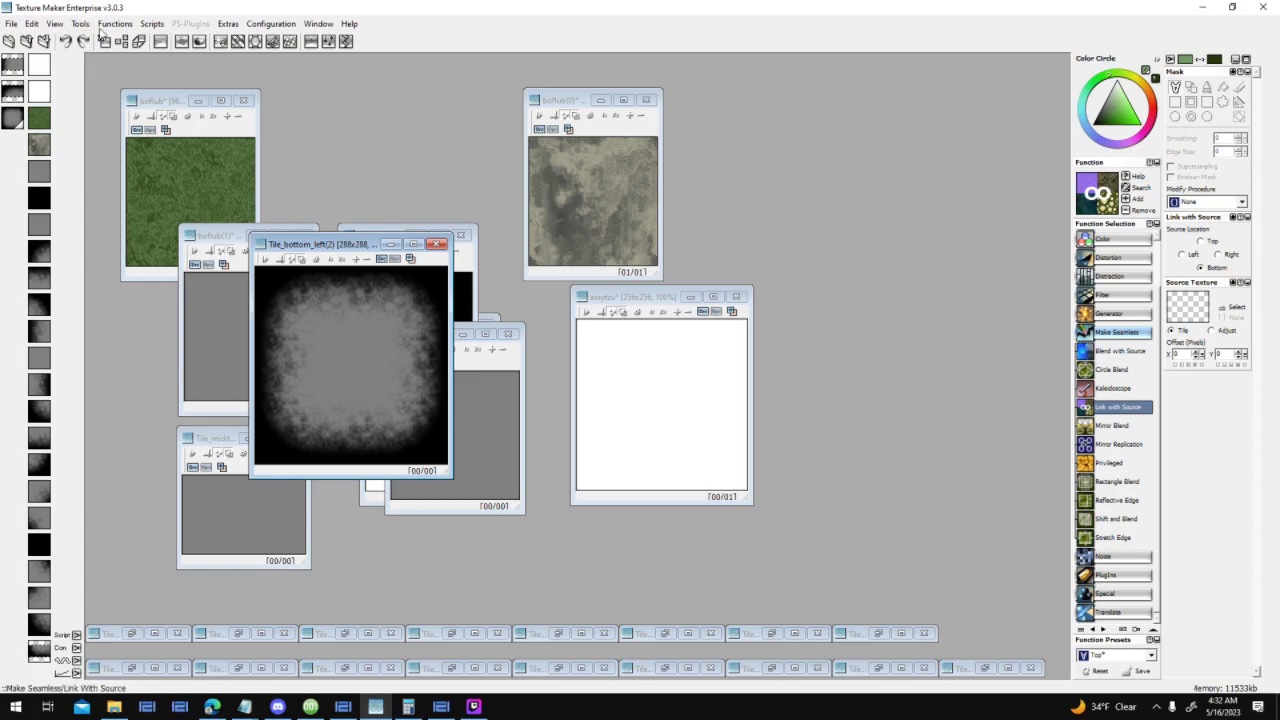
pyautogui.click(58, 23)
pyautogui.moveTo(33, 24)
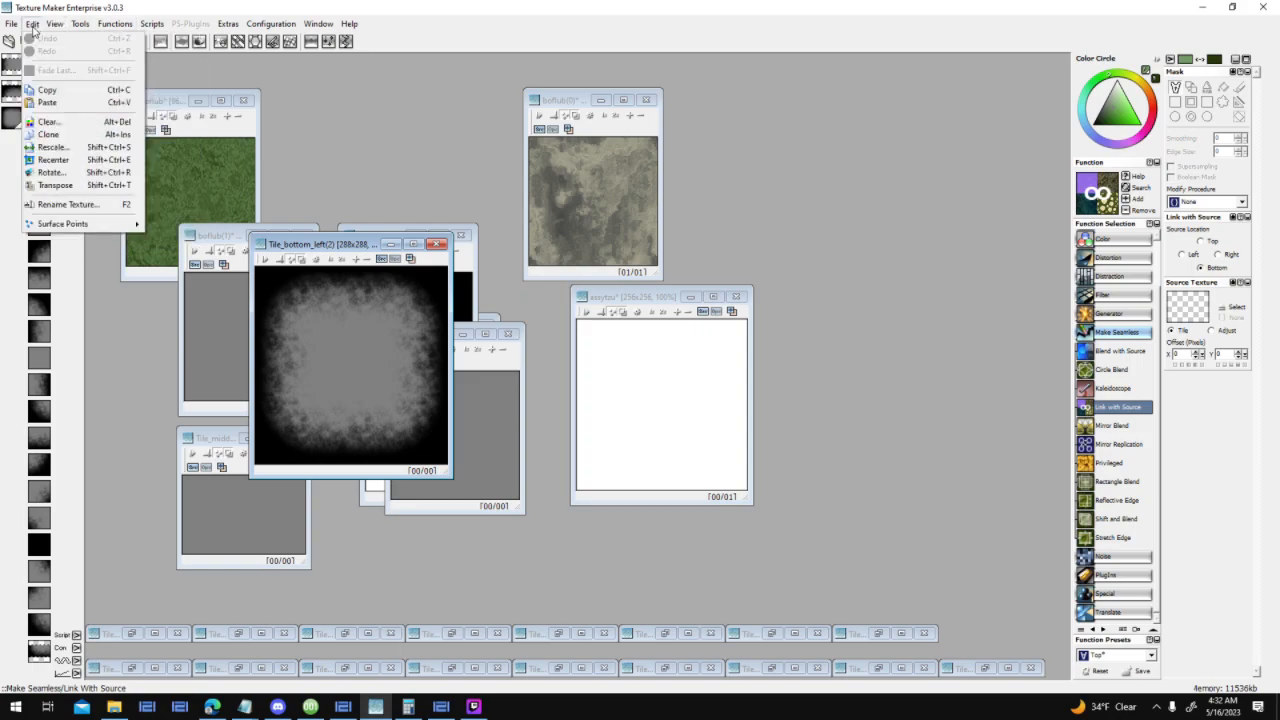
pyautogui.click(97, 147)
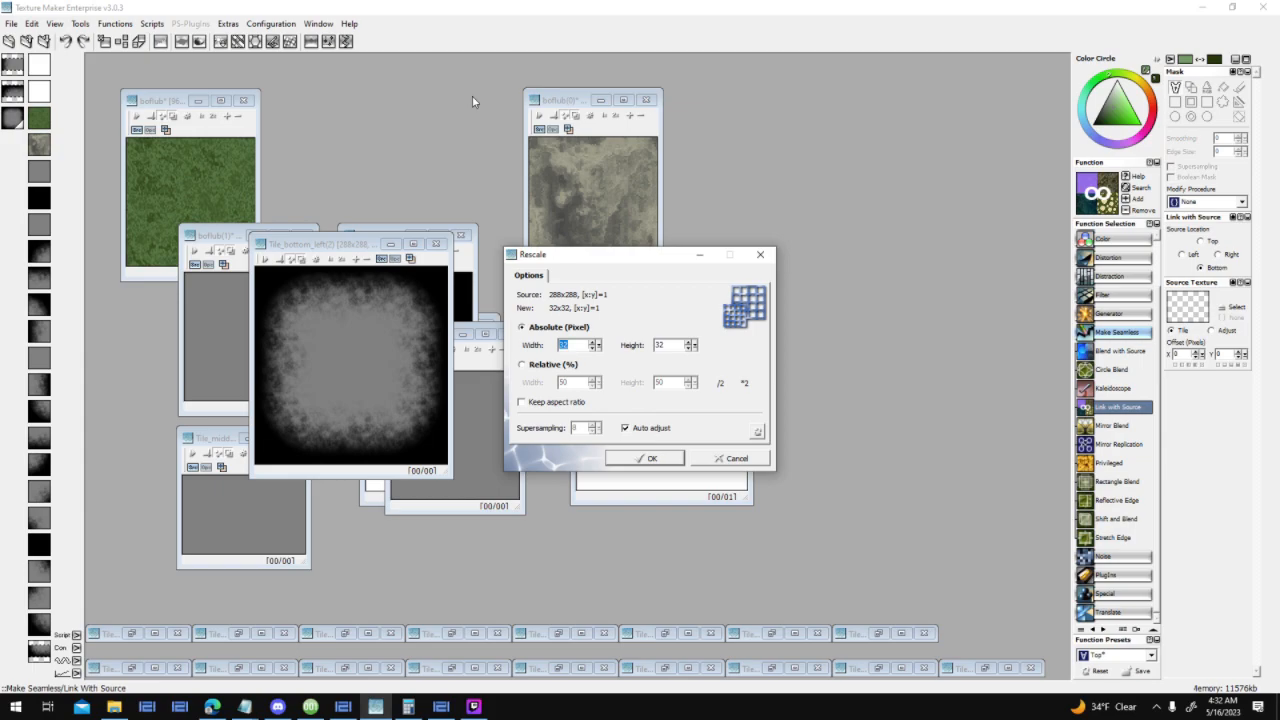
pyautogui.write('96')
pyautogui.press('Tab')
pyautogui.write('96')
pyautogui.click(646, 457)
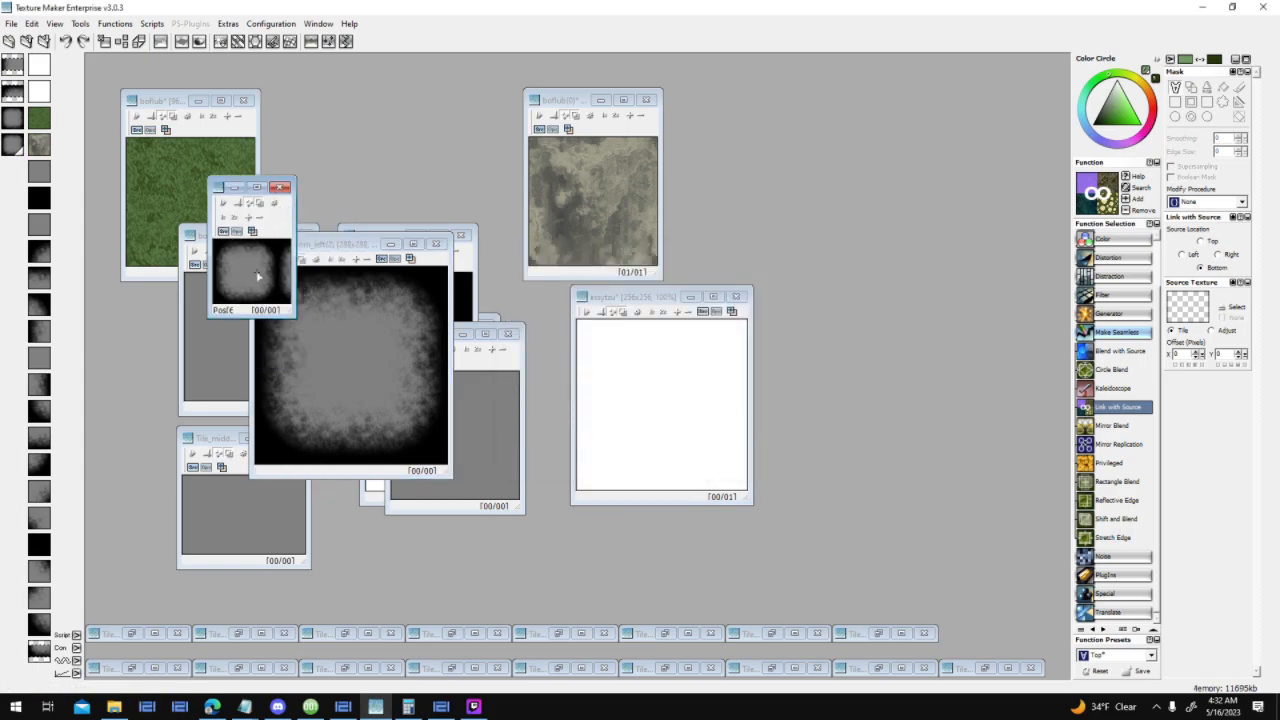
pyautogui.click(232, 217)
pyautogui.moveTo(255, 190); pyautogui.dragTo(836, 249)
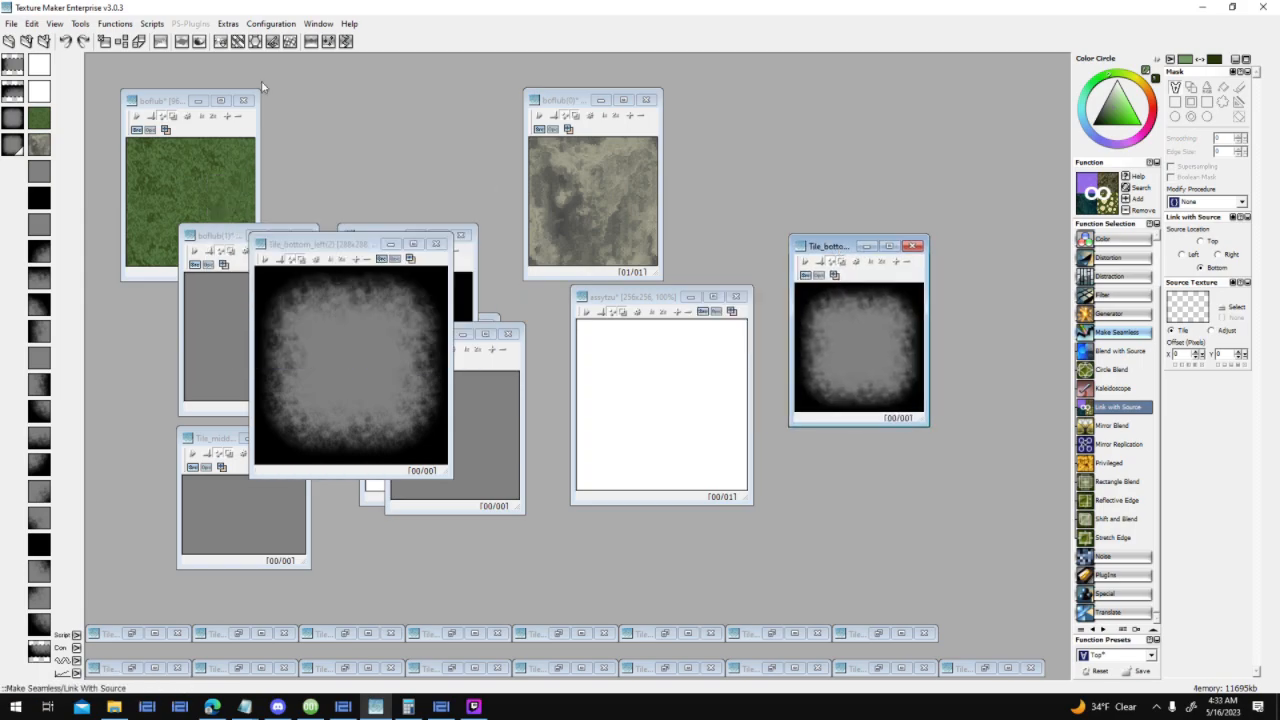
# Save the rescaled mask as a PNG named Mask 96x96 in the Alpha Delta folder
pyautogui.click(11, 23)
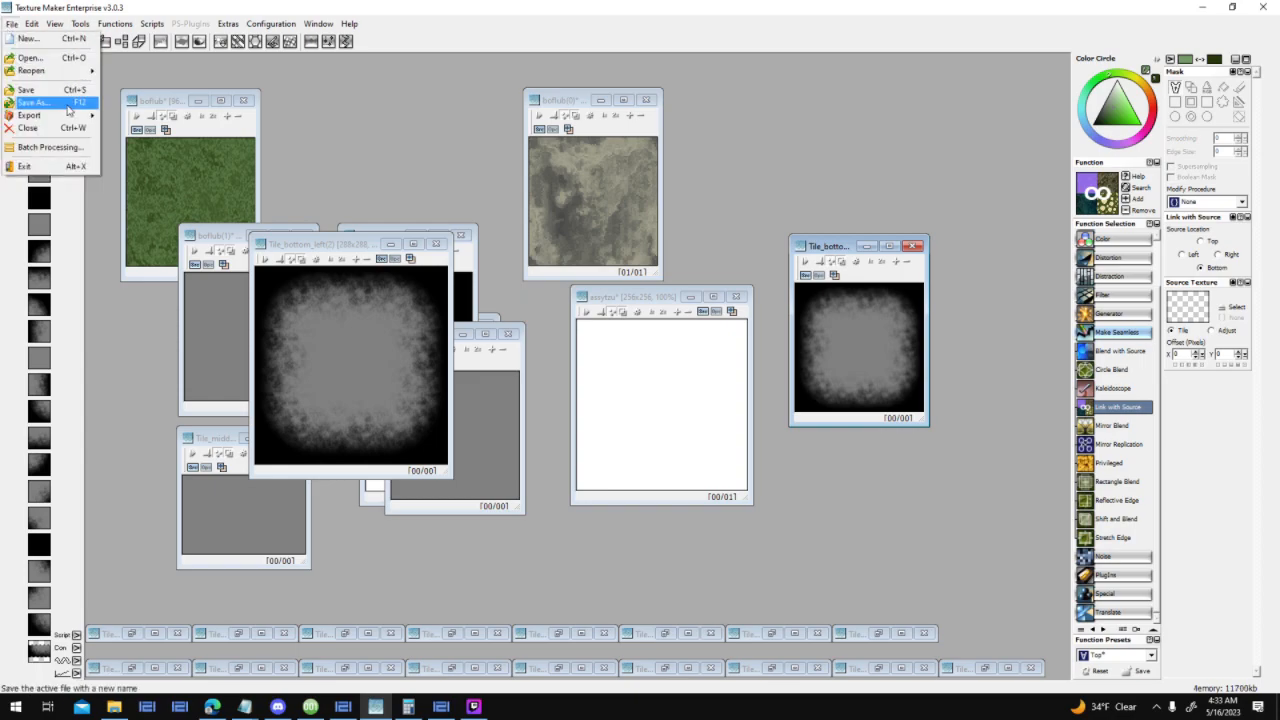
pyautogui.click(40, 102)
pyautogui.write('S')
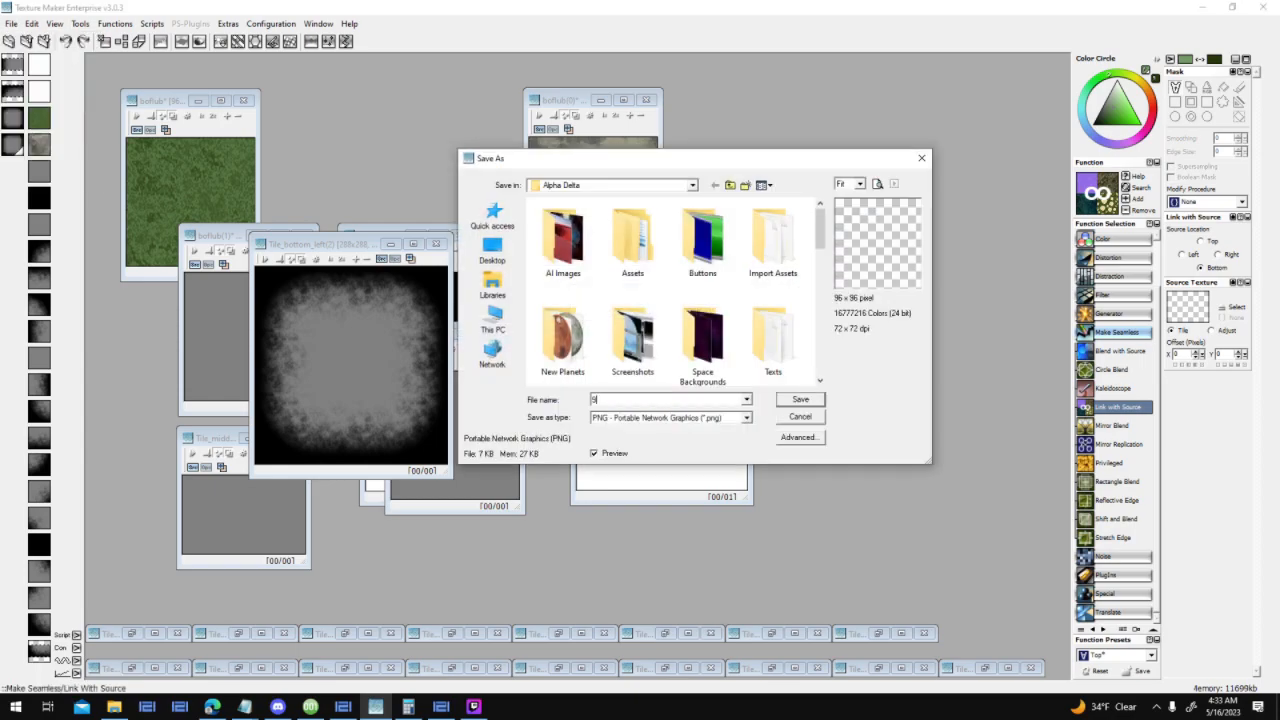
pyautogui.write('ask 96x96')
pyautogui.press('Return')
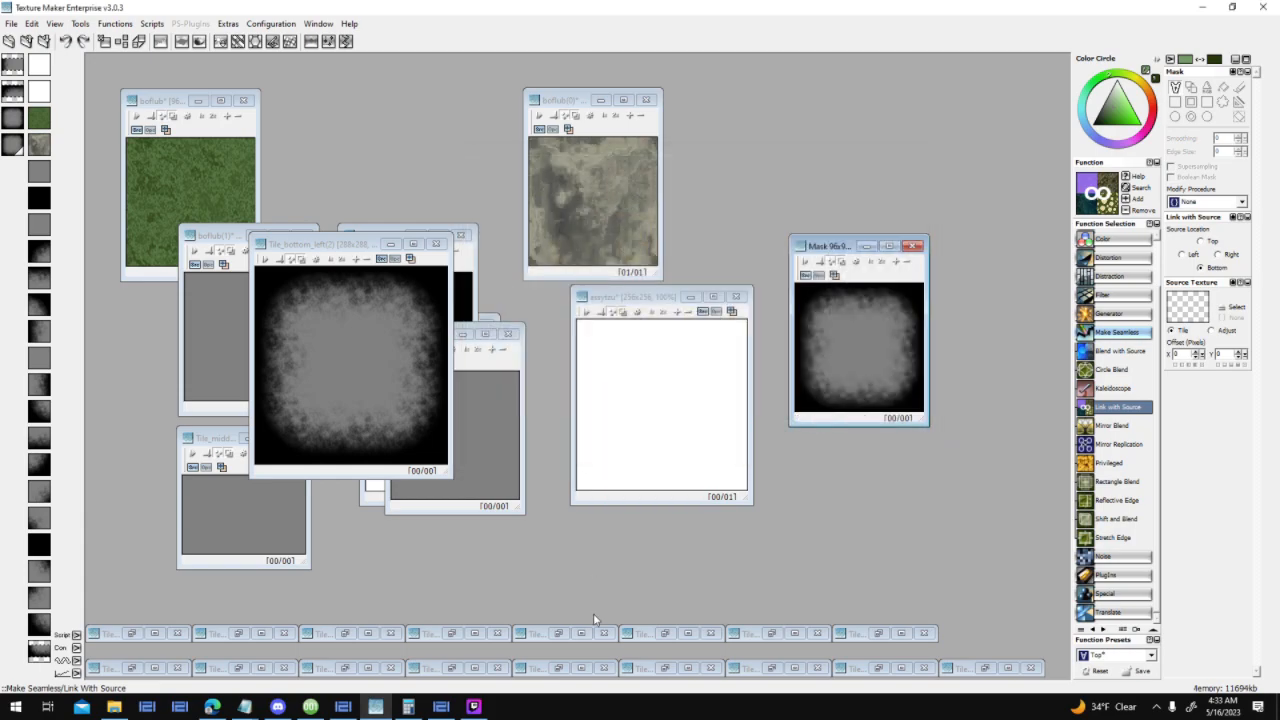
# Switch to World Creator and load Mask 96x96.png as the current mask
pyautogui.click(441, 707)
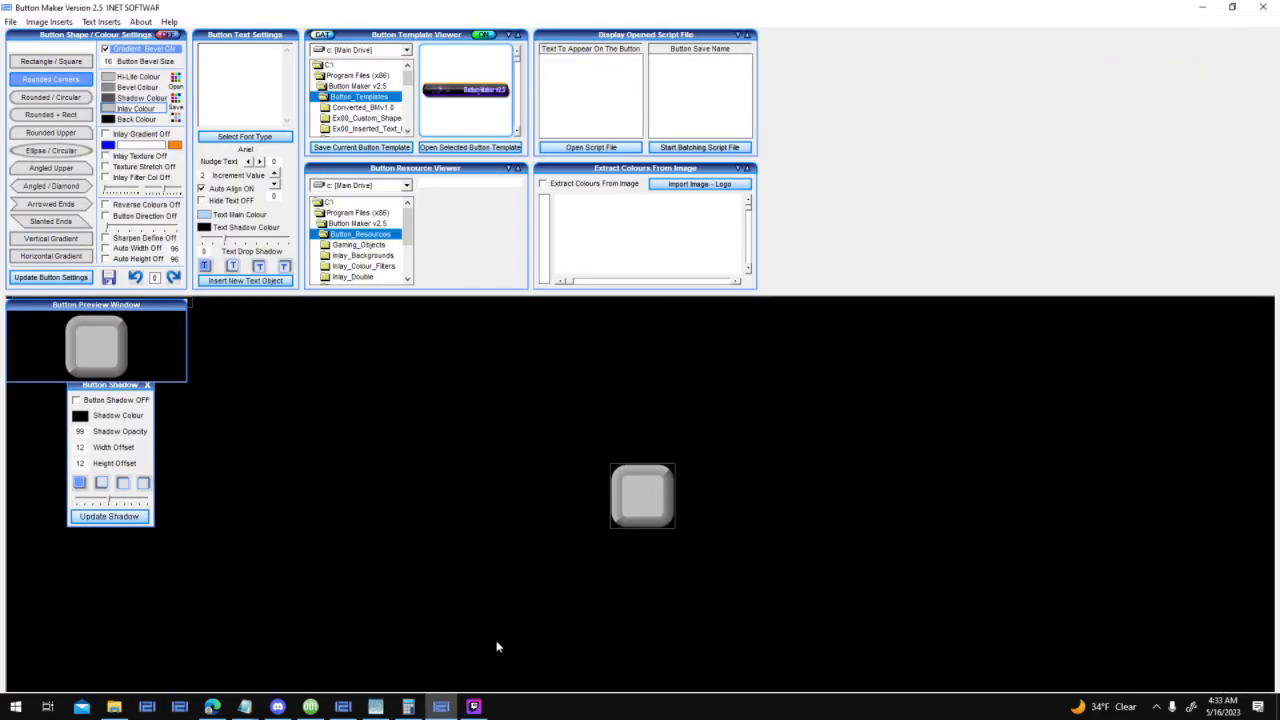
pyautogui.click(343, 707)
pyautogui.click(106, 531)
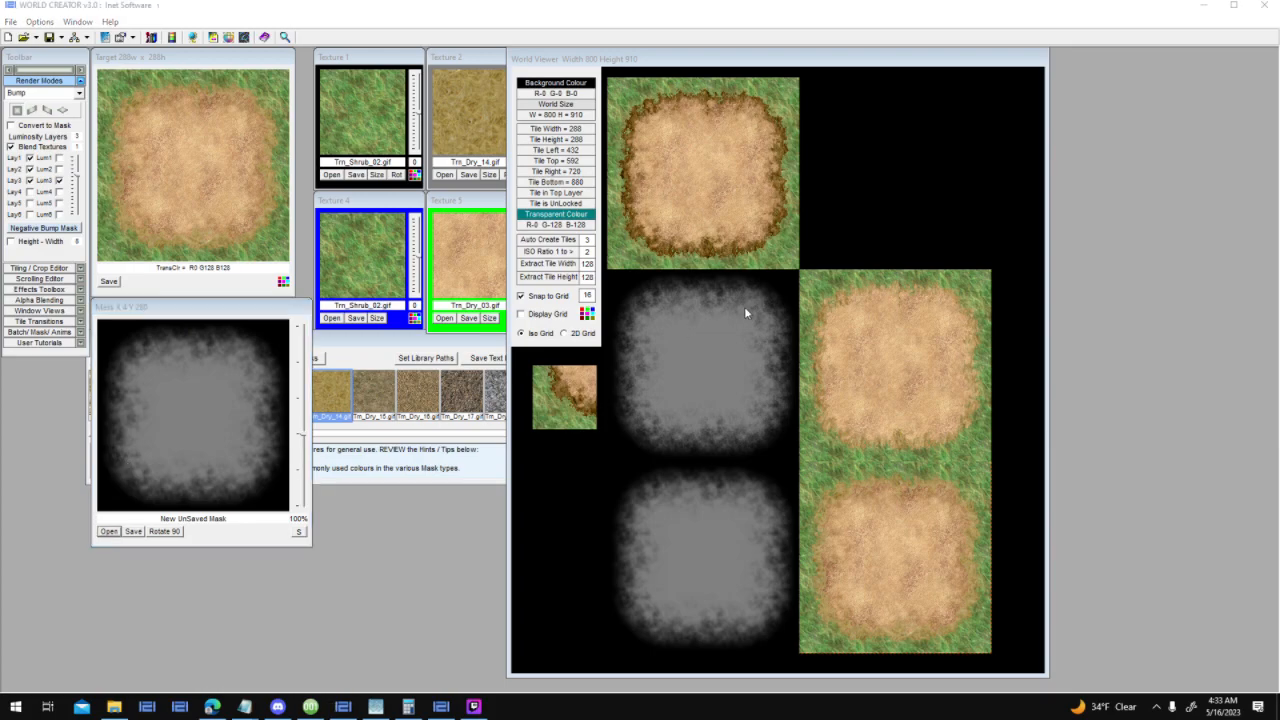
pyautogui.click(645, 619)
pyautogui.click(643, 606)
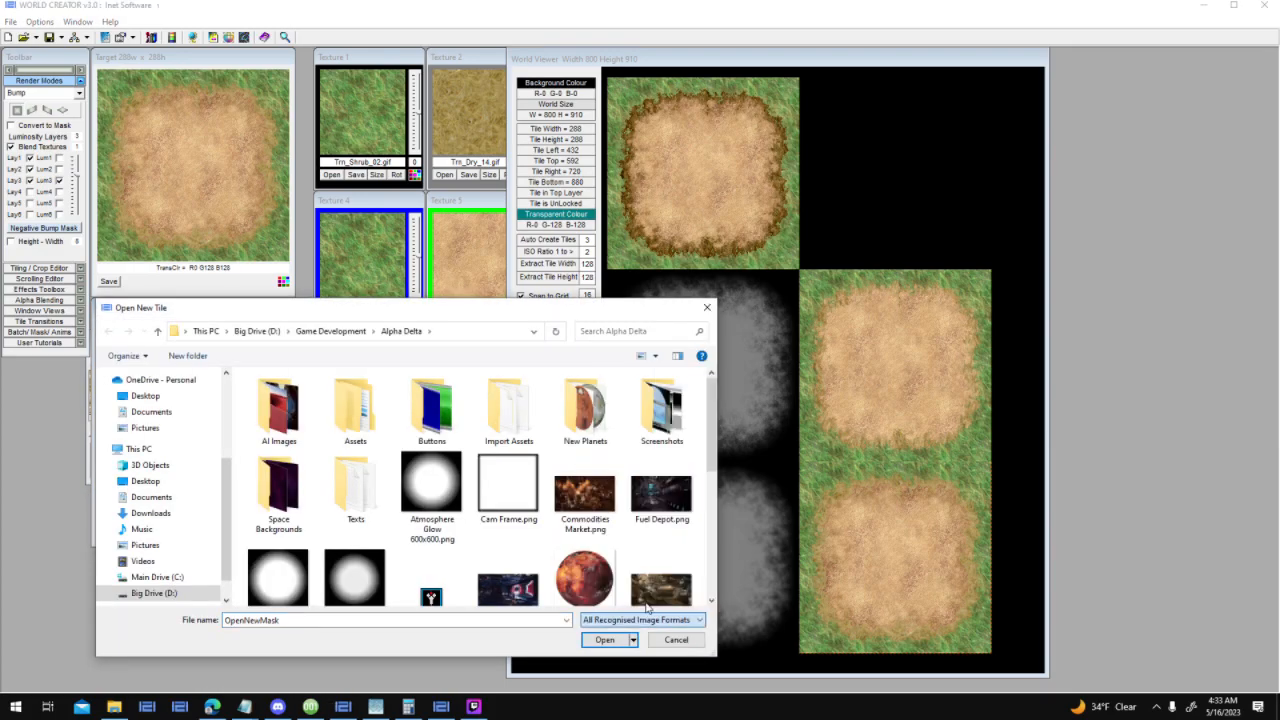
pyautogui.scroll(-5, 606, 531)
pyautogui.doubleClick(347, 550)
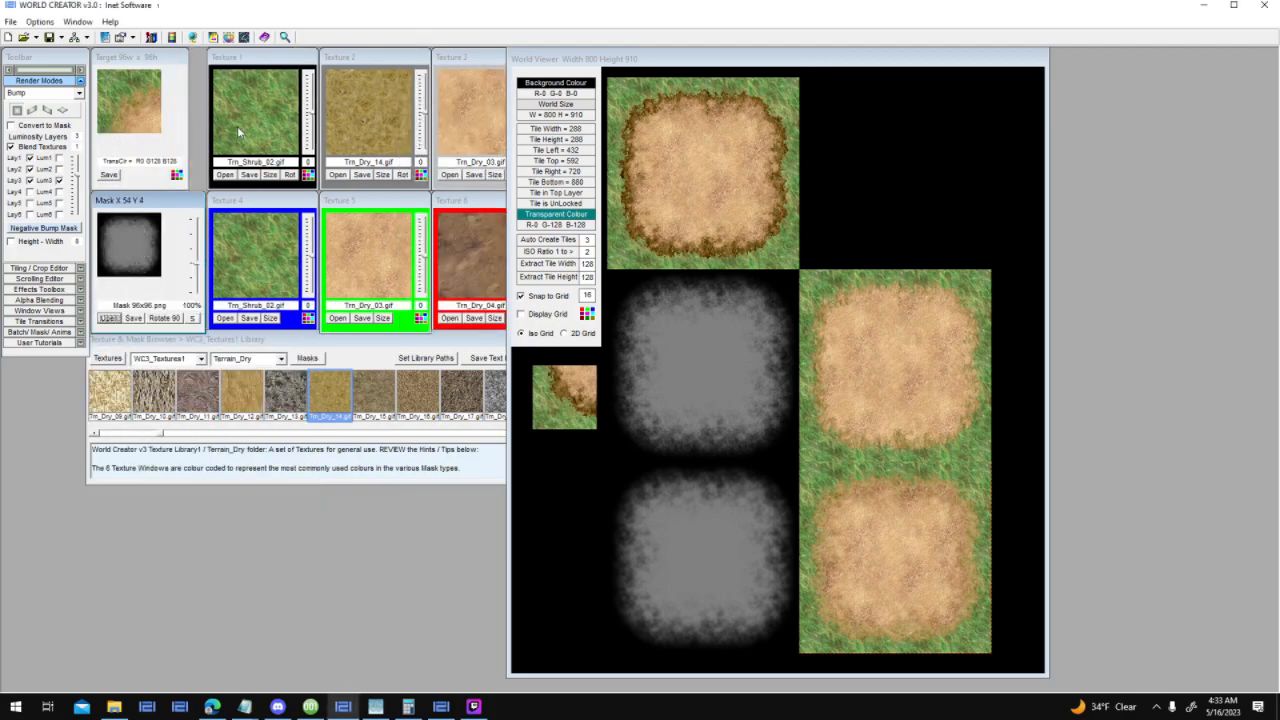
# Resize Texture 1 (Trn_Shrub_02) and Texture 2 (Trn_Dry_14) to 32 by 32 pixels
pyautogui.click(276, 176)
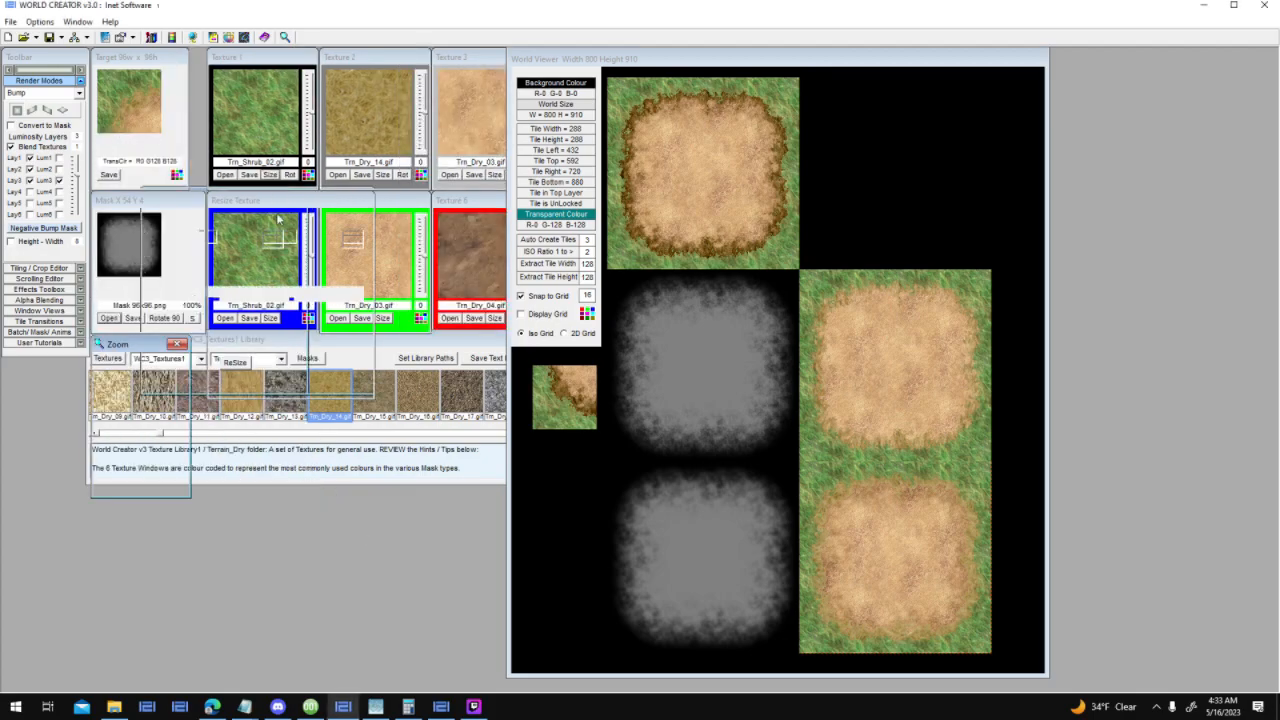
pyautogui.click(353, 241)
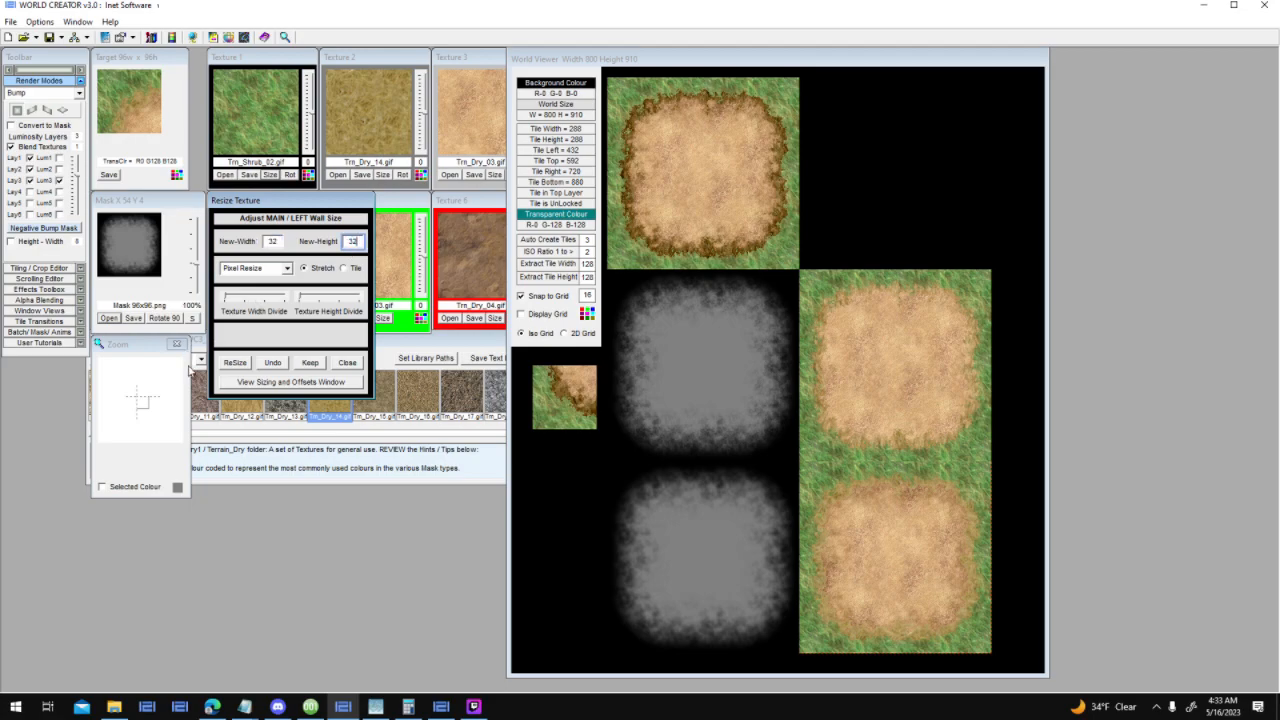
pyautogui.click(234, 363)
pyautogui.click(382, 175)
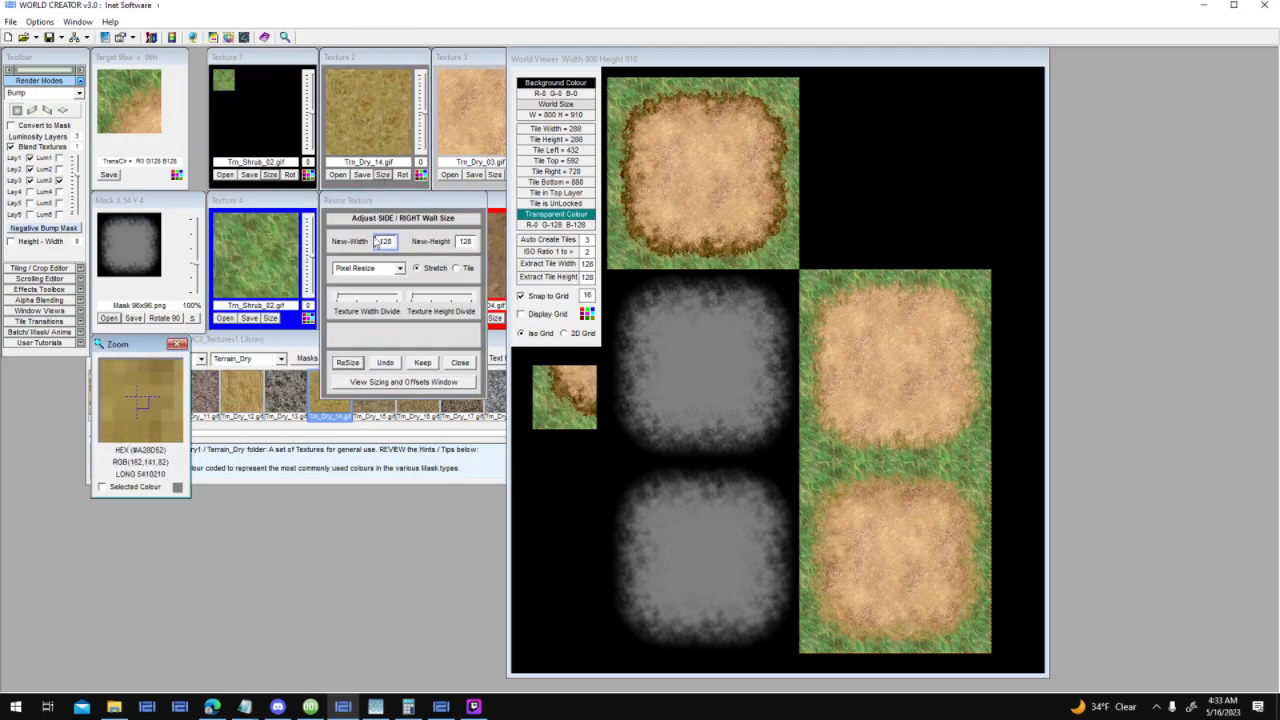
pyautogui.click(381, 240)
pyautogui.write('32')
pyautogui.click(468, 243)
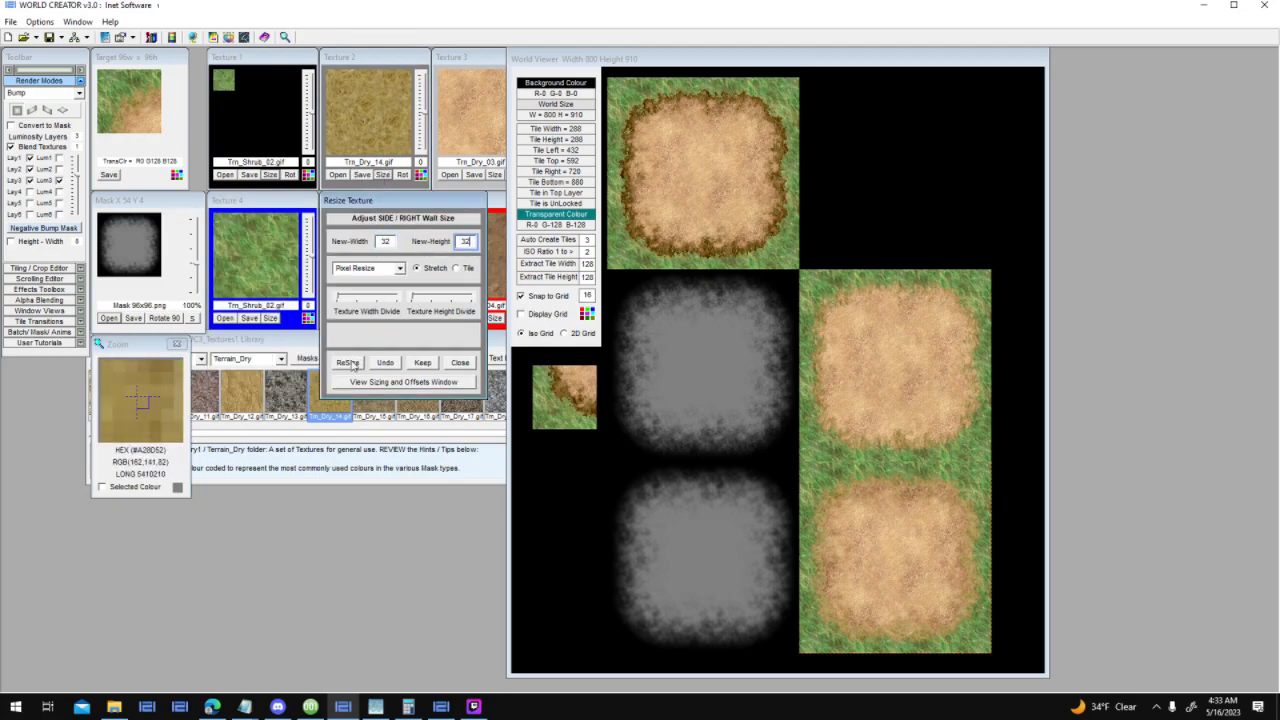
pyautogui.click(347, 363)
# Resize Texture 3 (Trn_Dry_03) to 32 by 32 pixels
pyautogui.click(494, 175)
pyautogui.click(497, 241)
pyautogui.click(577, 241)
pyautogui.click(462, 363)
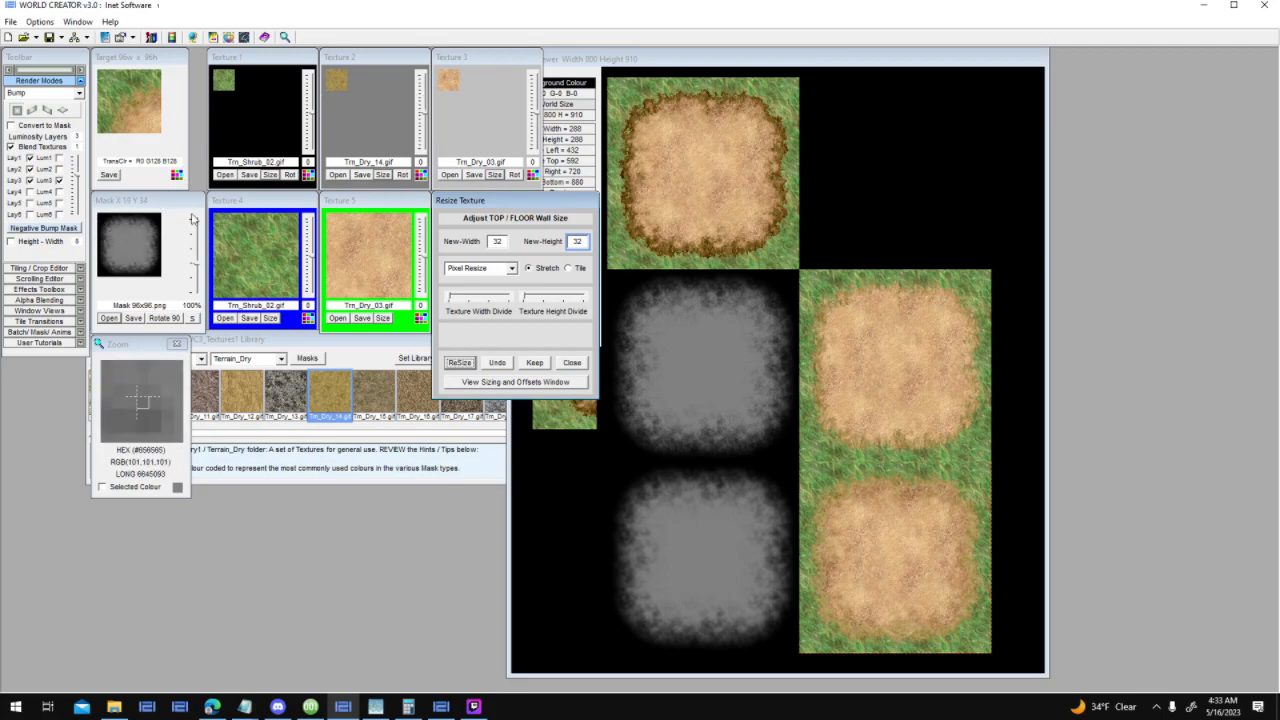
# Place the 32-pixel grass texture and the 32-pixel Trn_Dry_14 texture as separate tiles in the World Viewer's empty upper area
pyautogui.click(865, 160)
pyautogui.click(896, 158)
pyautogui.click(371, 96)
pyautogui.click(945, 152)
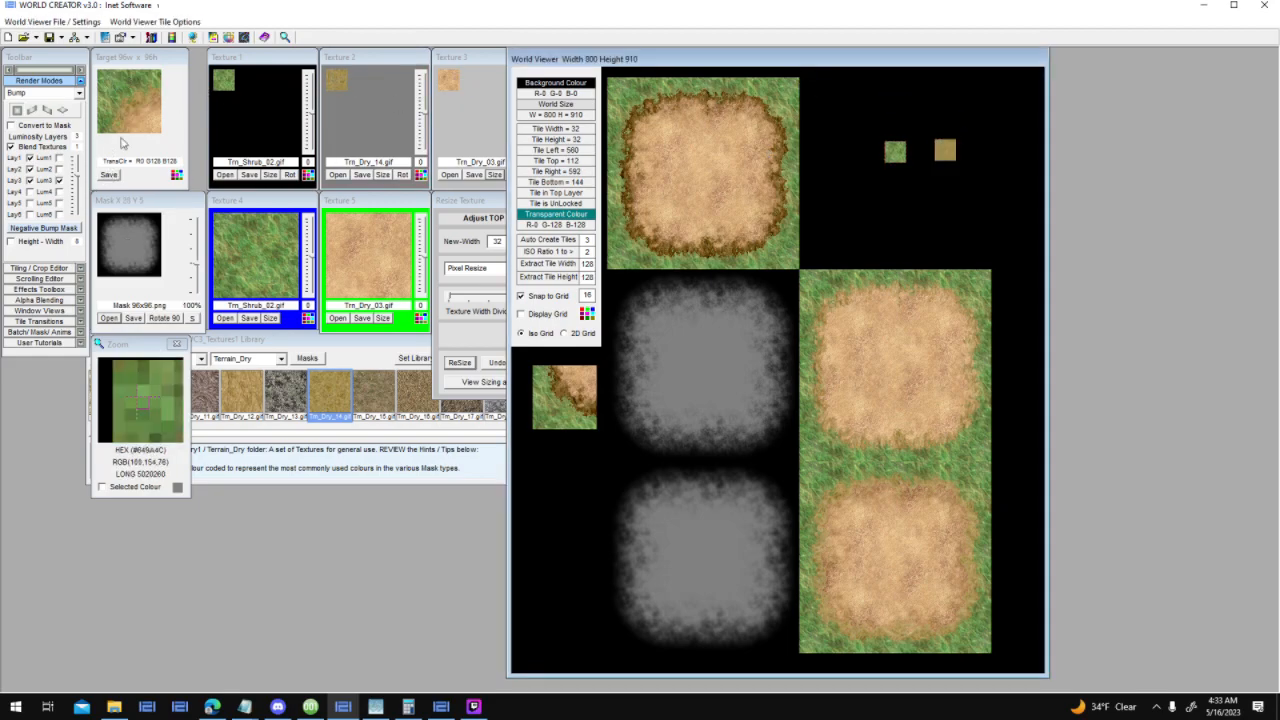
# Add two more 32-pixel grass tiles next to the first one in the World Viewer
pyautogui.click(221, 89)
pyautogui.moveTo(899, 155)
pyautogui.mouseDown()
pyautogui.moveTo(878, 176)
pyautogui.moveTo(893, 173)
pyautogui.mouseUp()
pyautogui.click(933, 265)
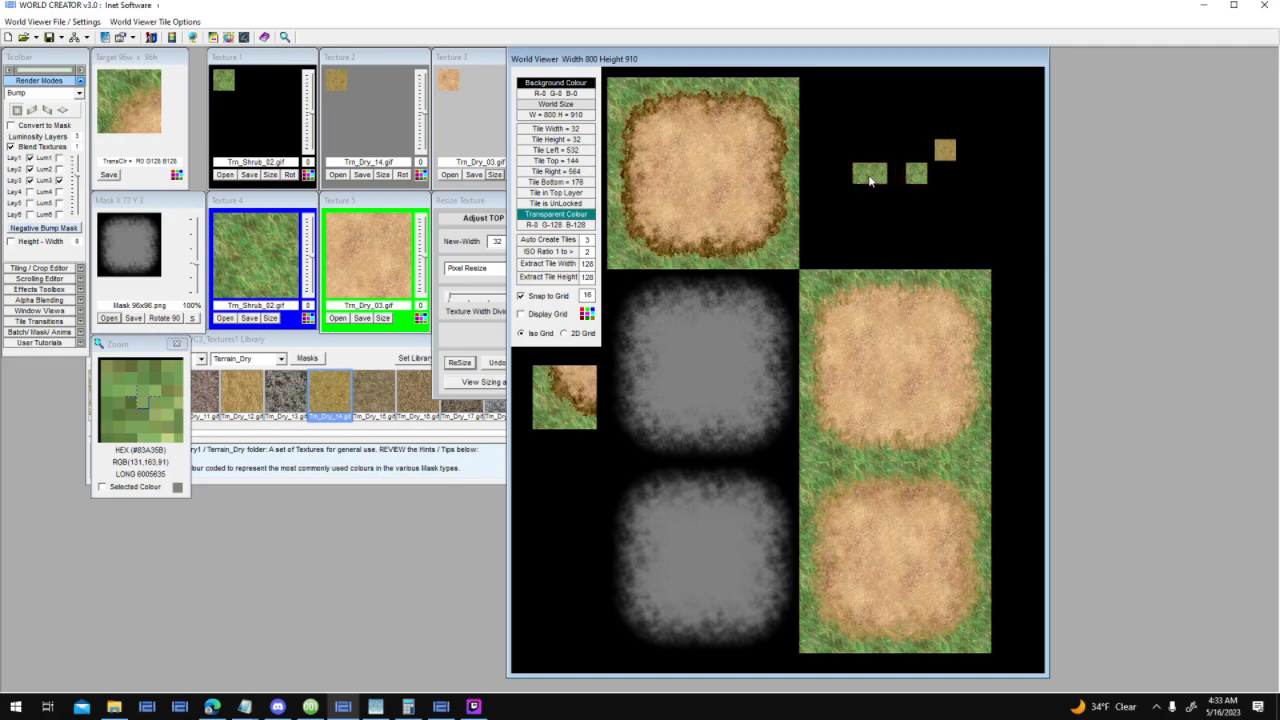
# Delete the extra small grass tiles from the World Viewer, keeping only one
pyautogui.rightClick(855, 177)
pyautogui.click(890, 247)
pyautogui.rightClick(856, 196)
pyautogui.click(910, 268)
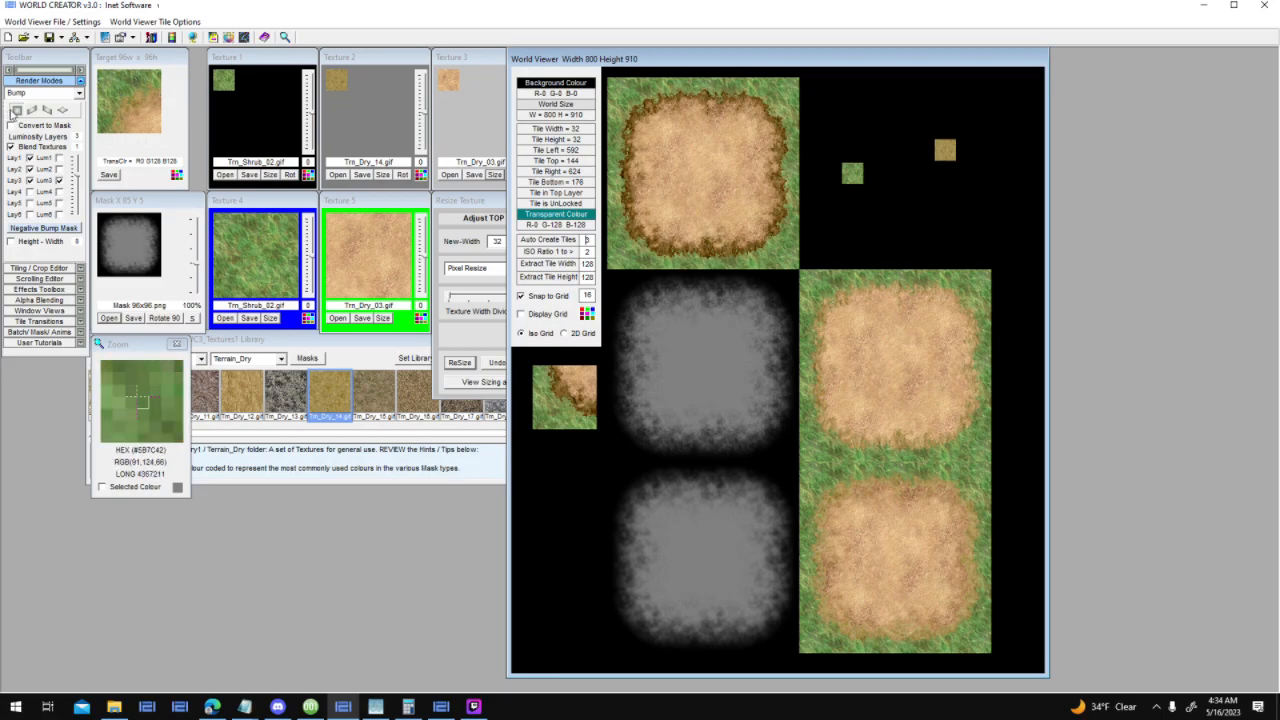
# Render the terrain transition from the 96x96 mask and place the result in the World Viewer above the large terrain tiles
pyautogui.click(14, 111)
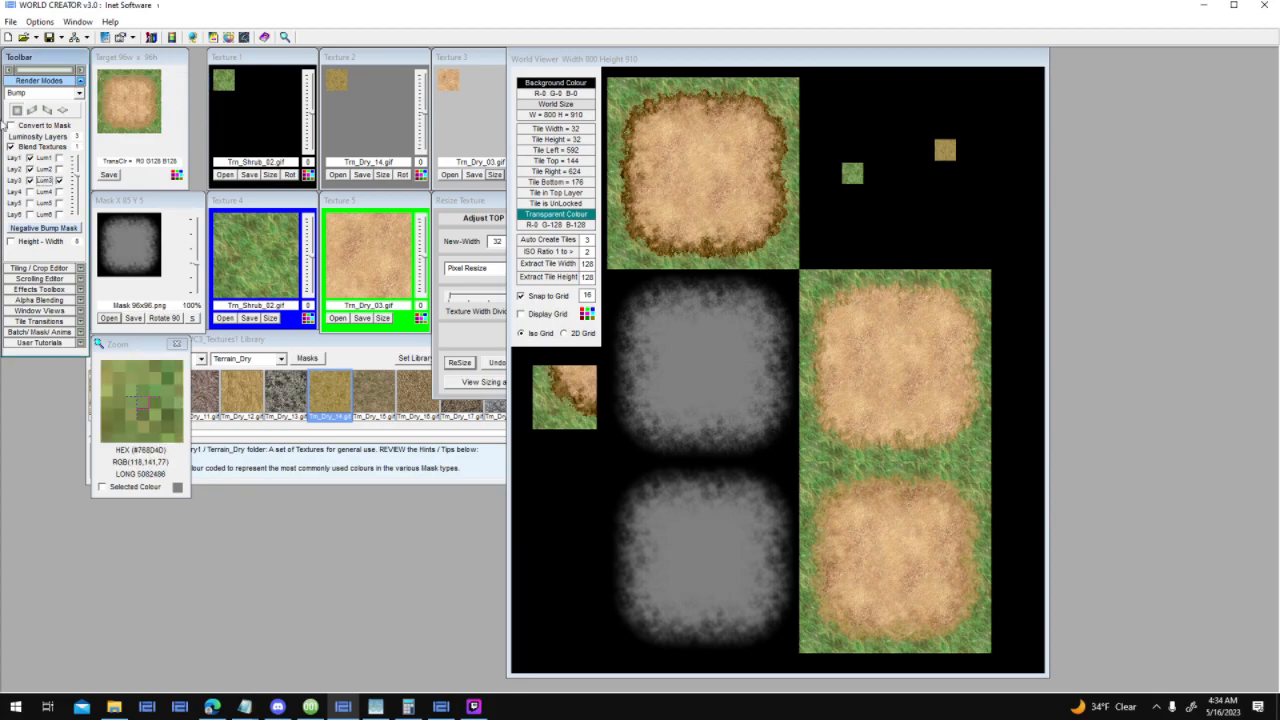
pyautogui.moveTo(134, 104); pyautogui.dragTo(650, 177)
pyautogui.click(910, 218)
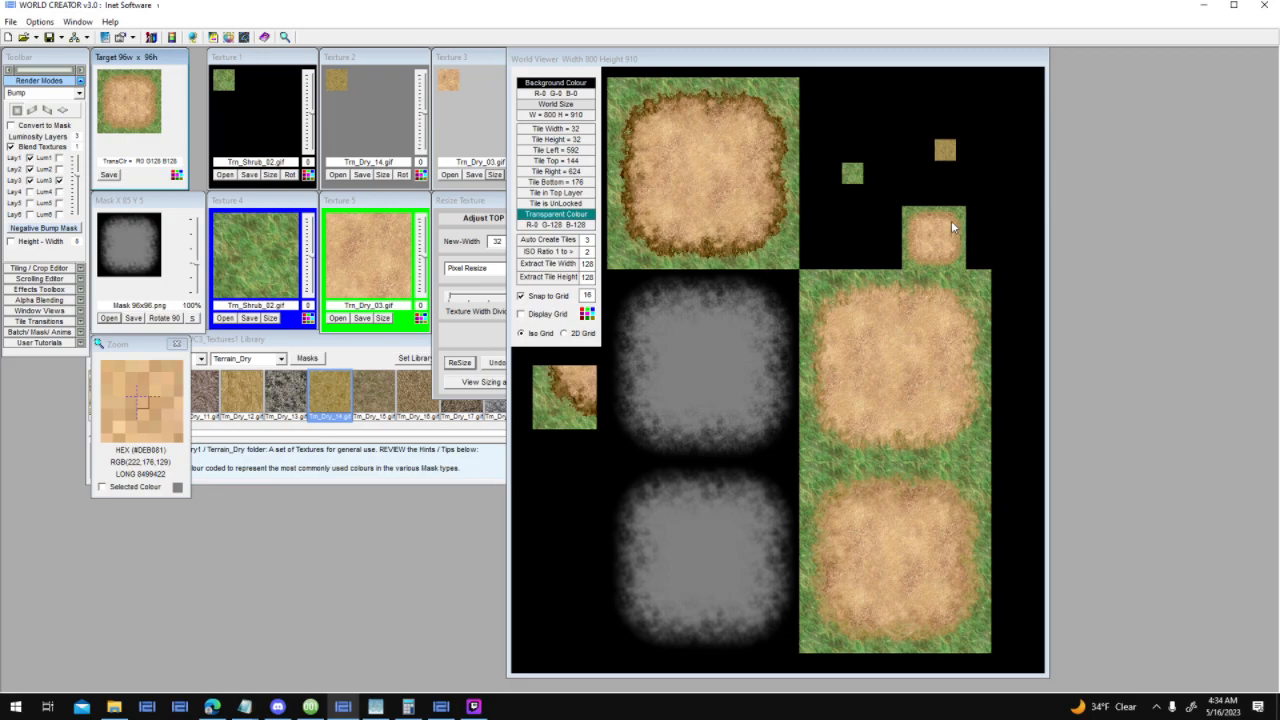
pyautogui.click(910, 210)
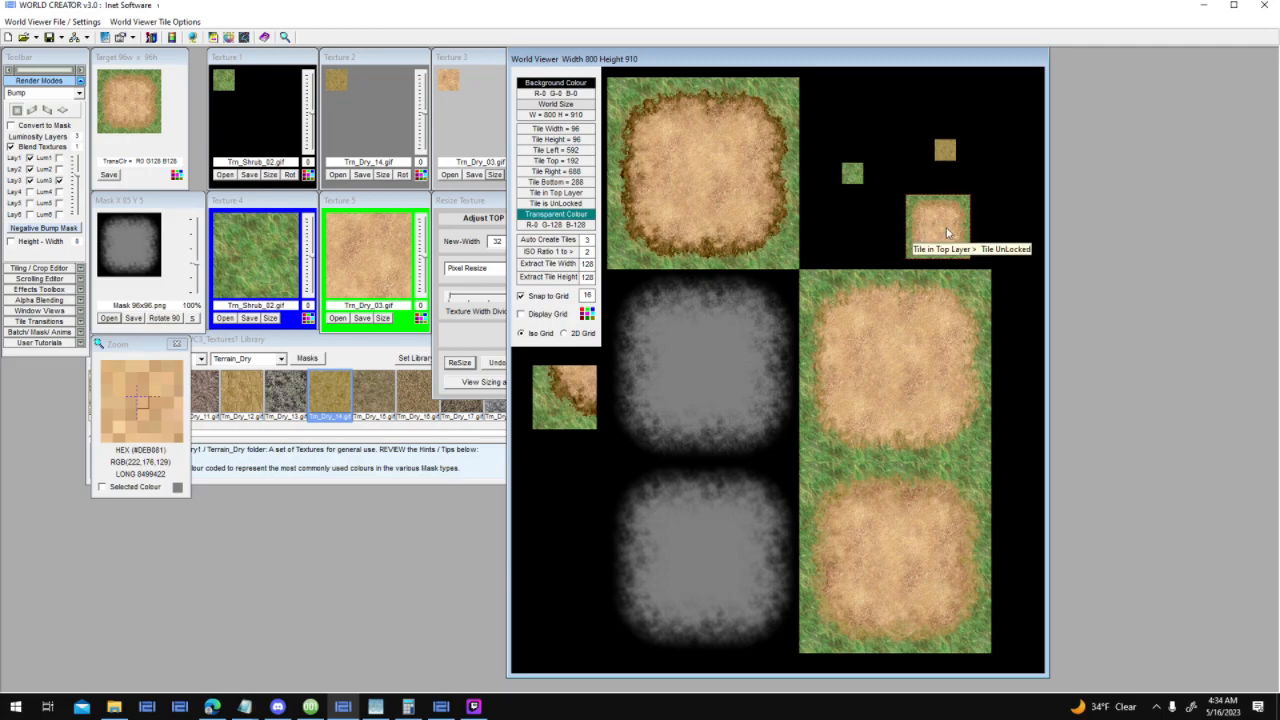
# Move the small dry tile beside the lower mask and line up the small grass tile with the upper corner of the 96-pixel render
pyautogui.moveTo(968, 232); pyautogui.dragTo(866, 114)
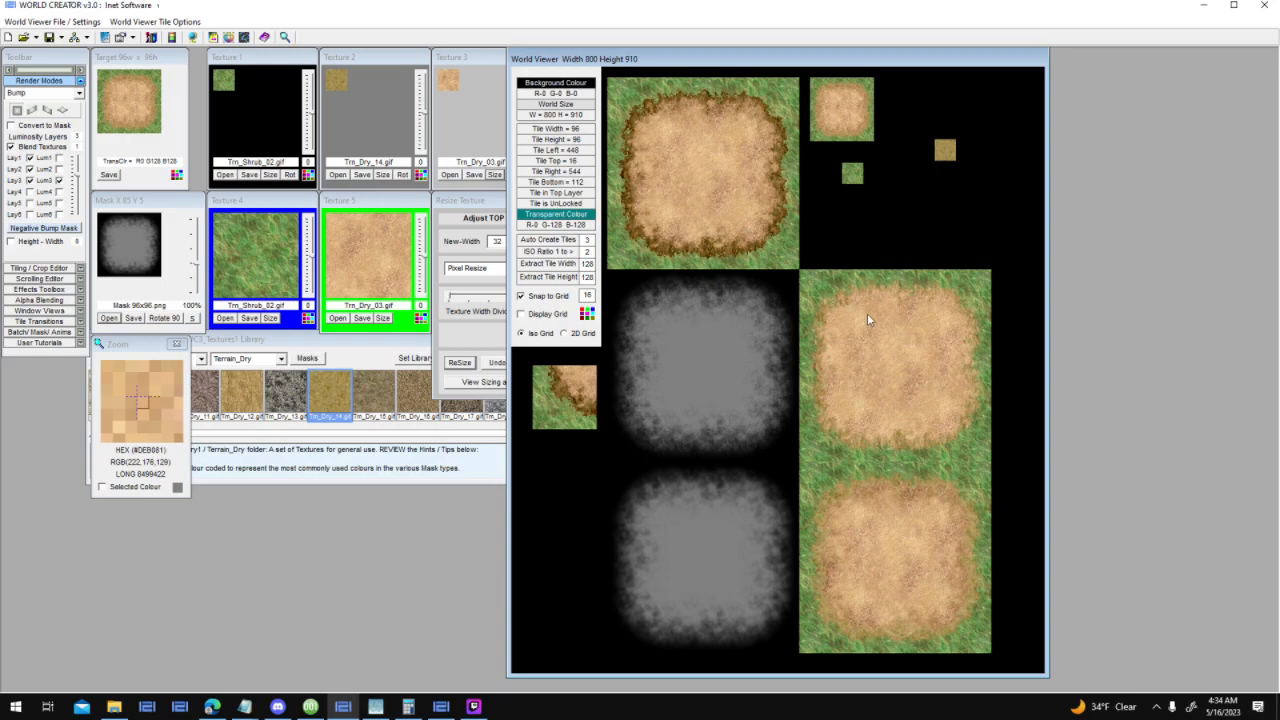
pyautogui.moveTo(940, 143); pyautogui.dragTo(634, 461)
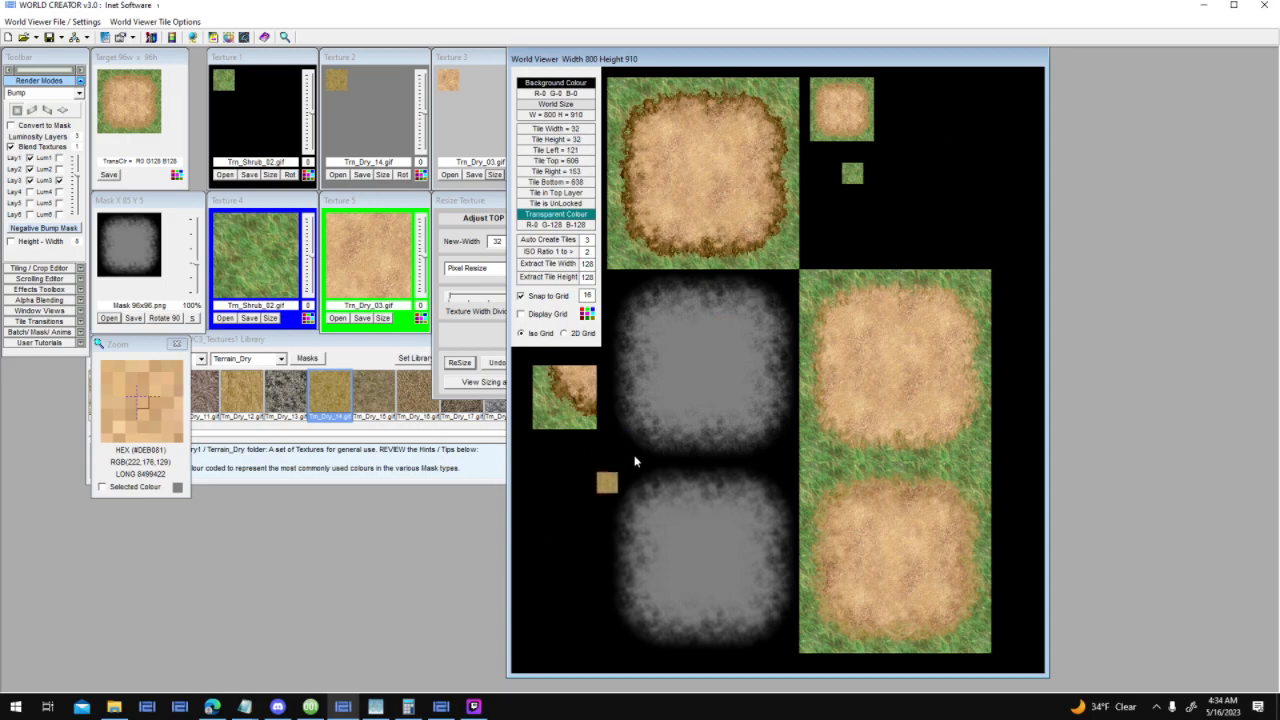
pyautogui.moveTo(868, 104); pyautogui.dragTo(834, 212)
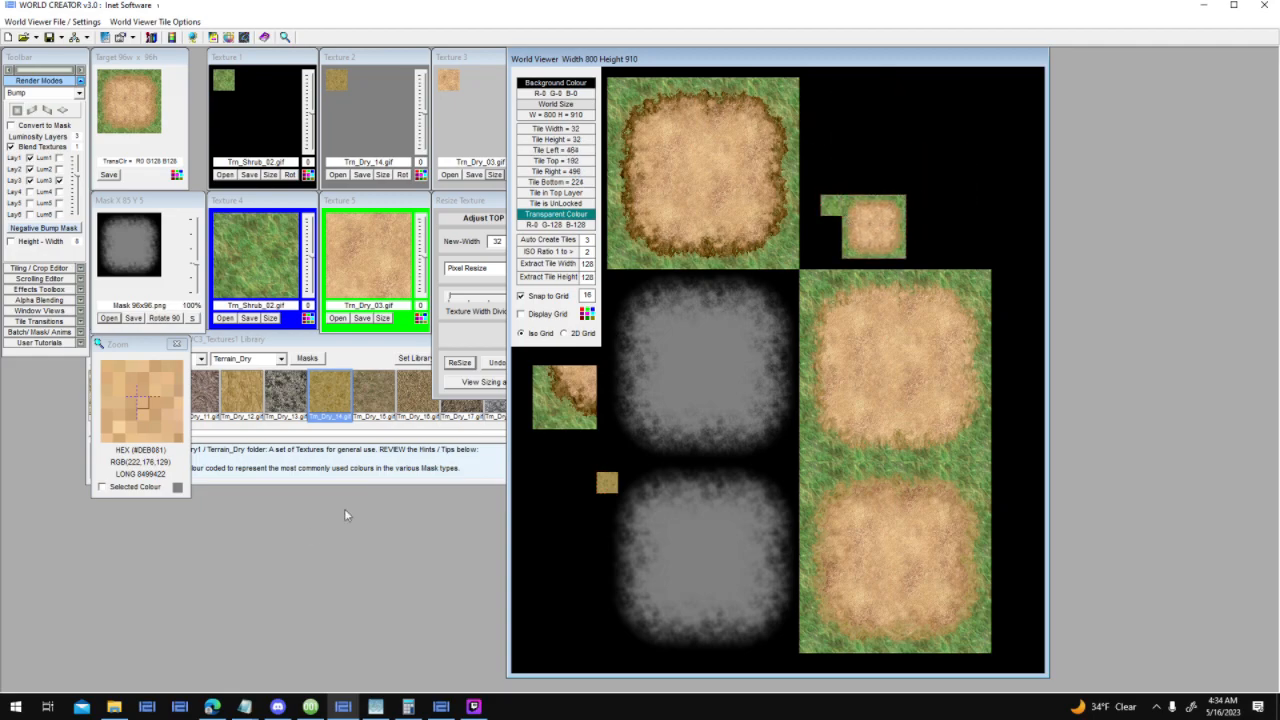
# Switch to 001 Game Creator and examine the tile grid of the Land map
pyautogui.click(314, 708)
pyautogui.moveTo(655, 228); pyautogui.dragTo(725, 232, button='middle')
pyautogui.scroll(2, 612, 234)
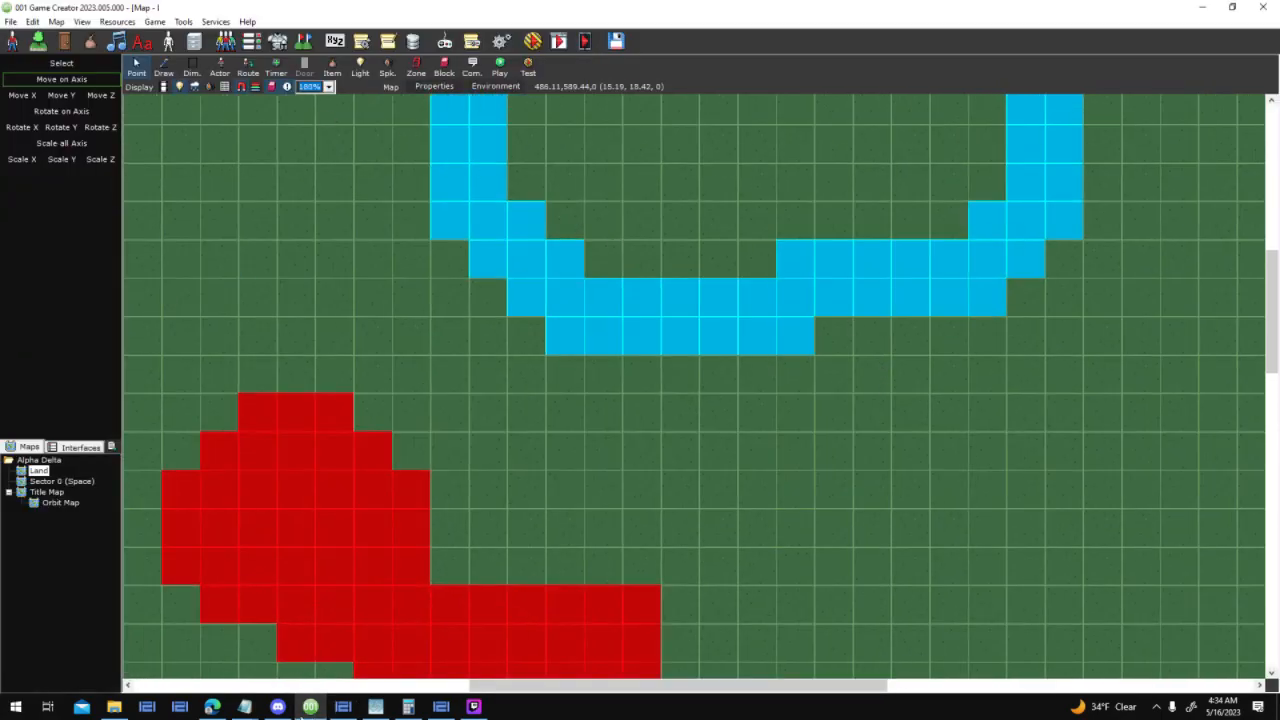
# Return to World Creator and move the 96-pixel terrain render up, away from the small grass tile
pyautogui.click(441, 707)
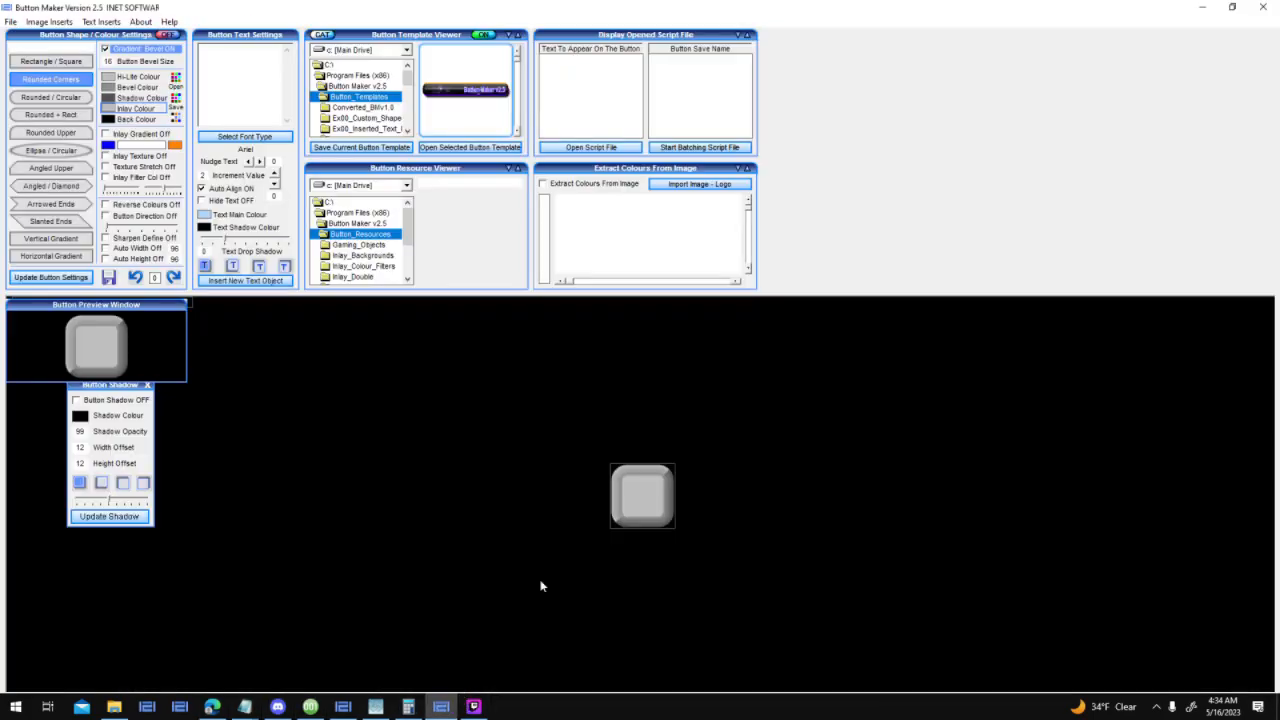
pyautogui.click(342, 707)
pyautogui.moveTo(930, 170); pyautogui.dragTo(842, 136)
# Switch to Texture Maker, restore two minimized concave tile windows and spread them out across the upper workspace
pyautogui.click(441, 706)
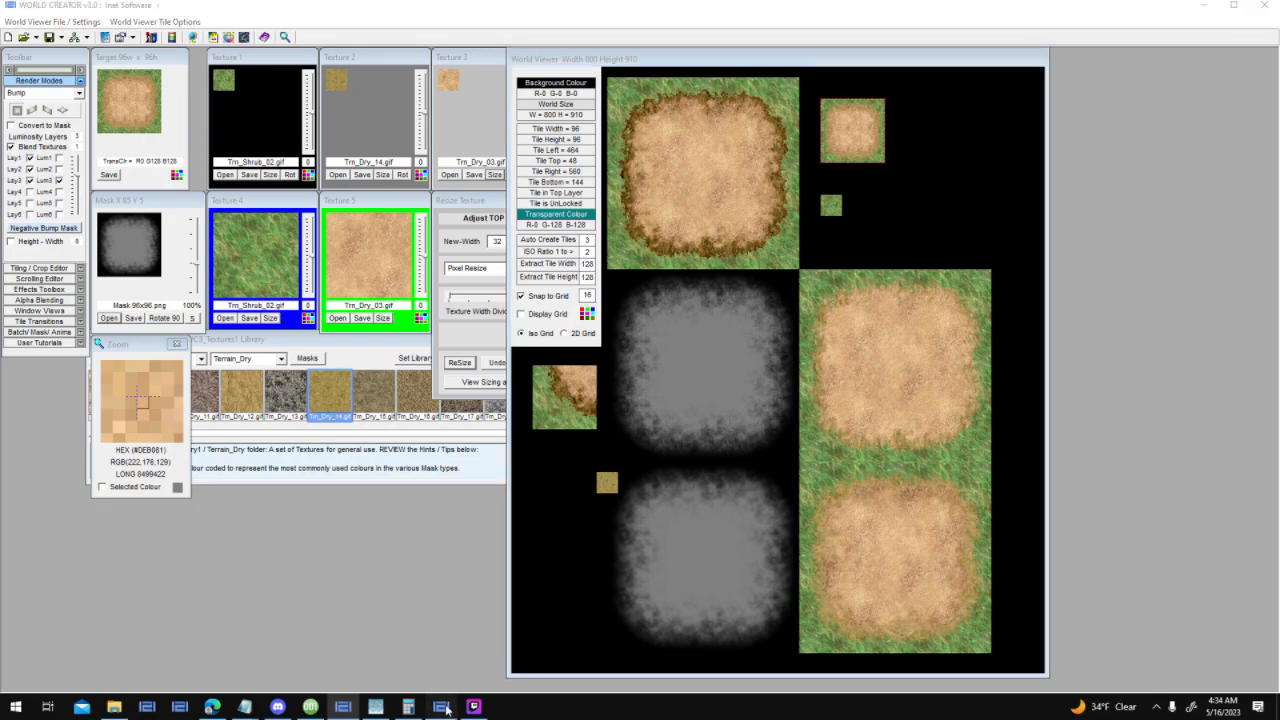
pyautogui.click(382, 707)
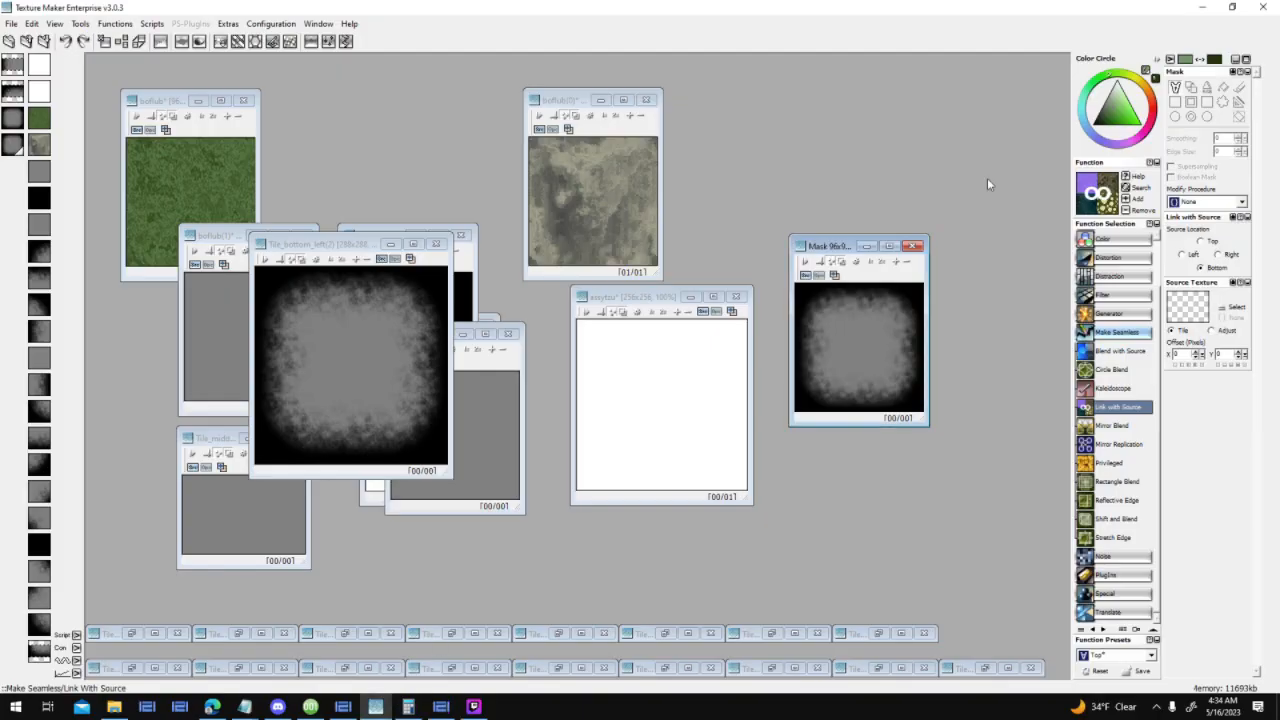
pyautogui.click(878, 633)
pyautogui.click(880, 633)
pyautogui.click(879, 634)
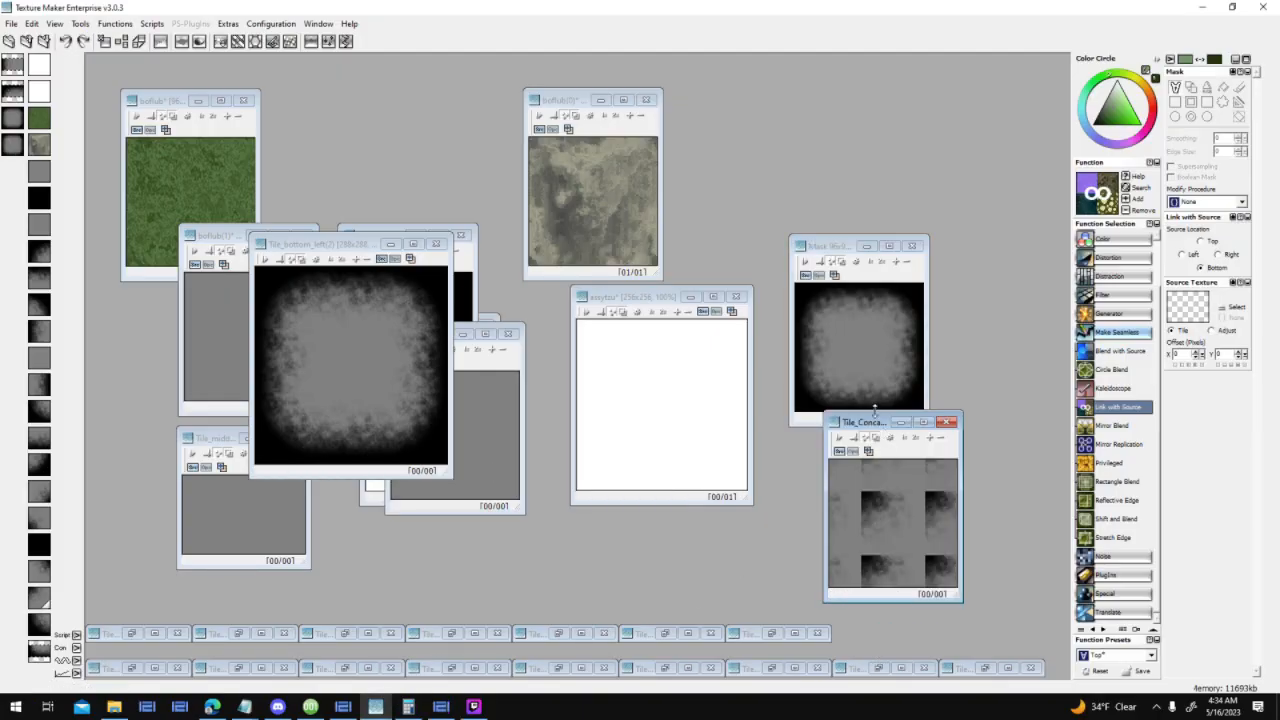
pyautogui.moveTo(782, 166); pyautogui.dragTo(730, 131)
pyautogui.click(776, 635)
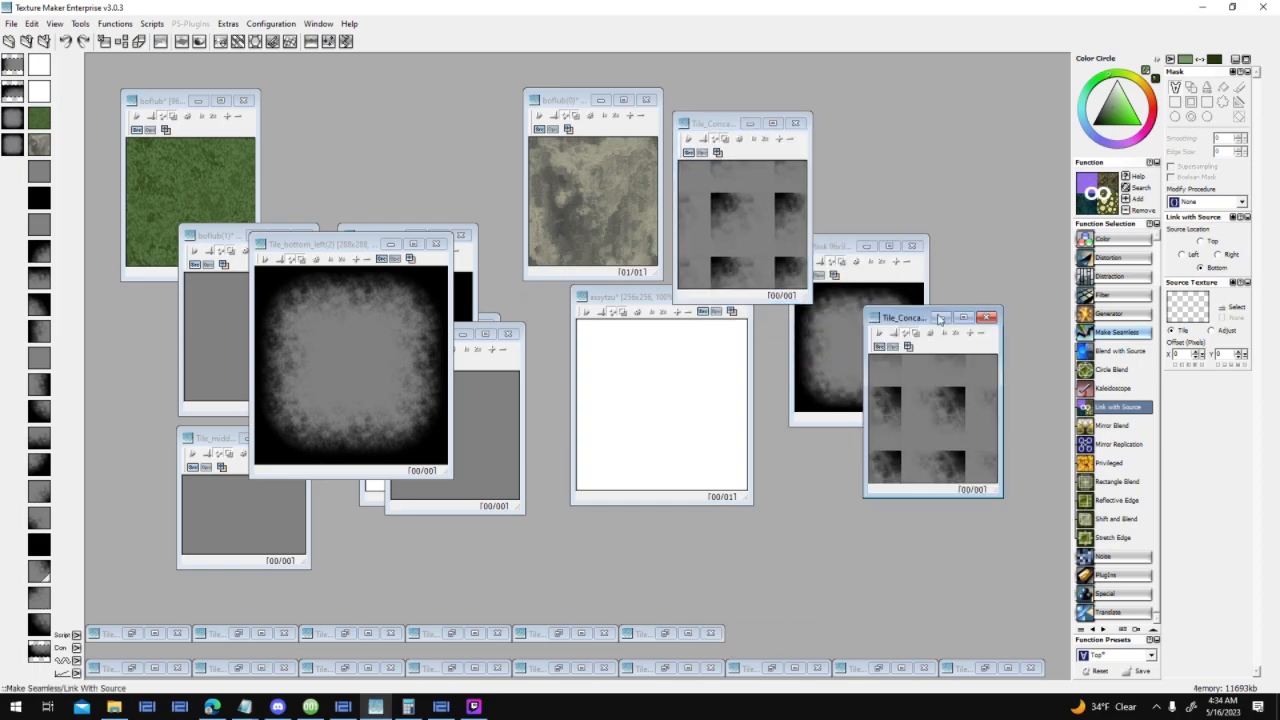
pyautogui.moveTo(908, 325); pyautogui.dragTo(940, 129)
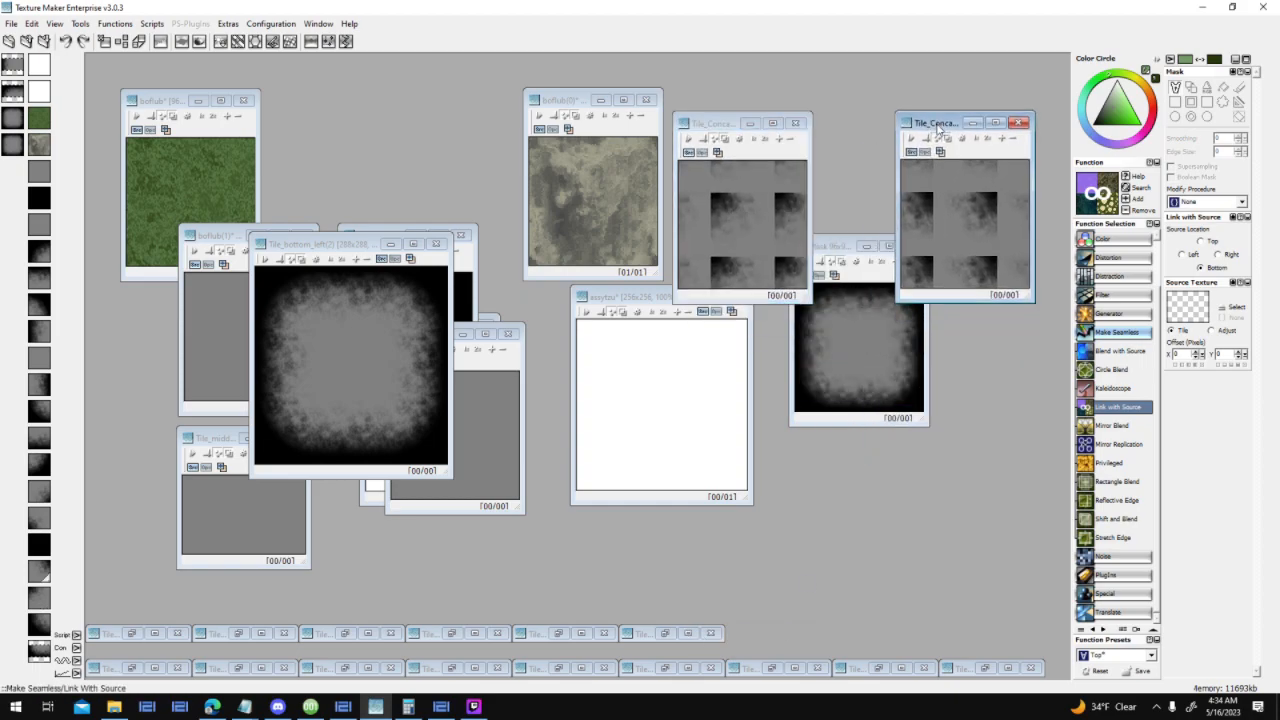
# Restore the black tile and another shaded corner tile, and regroup them with the plain gray middle tile
pyautogui.click(665, 633)
pyautogui.moveTo(965, 396); pyautogui.dragTo(797, 354)
pyautogui.moveTo(731, 127); pyautogui.dragTo(634, 164)
pyautogui.moveTo(470, 333); pyautogui.dragTo(651, 362)
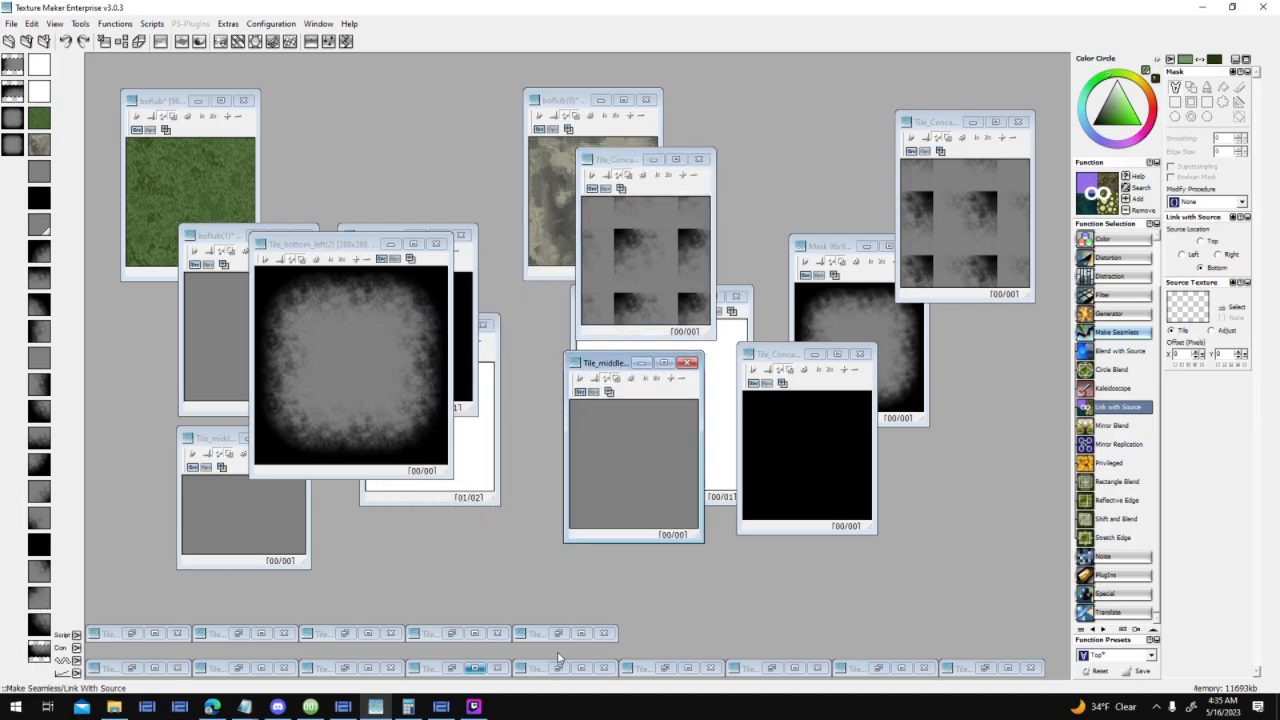
pyautogui.click(558, 633)
pyautogui.moveTo(950, 412); pyautogui.dragTo(807, 73)
# Line up the plain gray middle tile between two shaded corner tiles and shift the remaining shaded tile aside
pyautogui.moveTo(943, 123); pyautogui.dragTo(363, 152)
pyautogui.moveTo(598, 368); pyautogui.dragTo(483, 162)
pyautogui.moveTo(620, 162); pyautogui.dragTo(632, 348)
pyautogui.moveTo(501, 161); pyautogui.dragTo(491, 304)
pyautogui.moveTo(365, 157); pyautogui.dragTo(352, 297)
pyautogui.moveTo(812, 74); pyautogui.dragTo(922, 76)
pyautogui.click(487, 301)
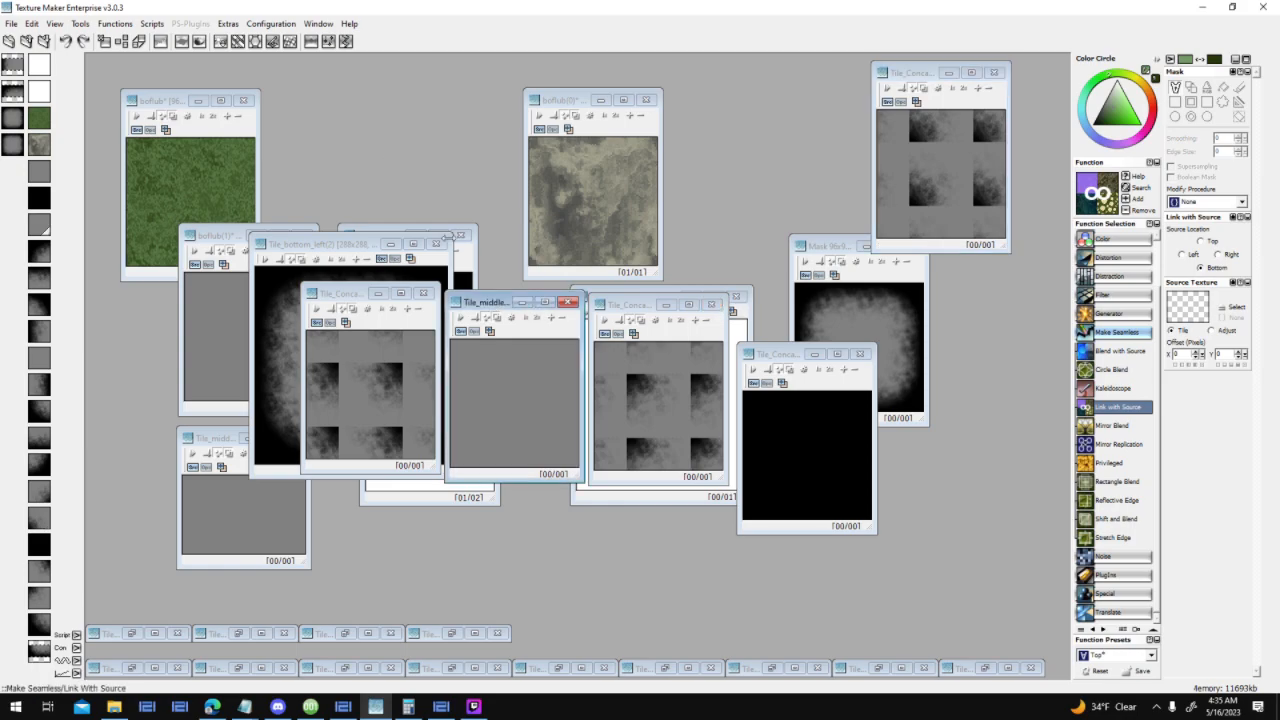
# Restore two more plain gray middle tiles and line them up on either side of the black tile
pyautogui.click(125, 41)
pyautogui.moveTo(280, 207); pyautogui.dragTo(353, 100)
pyautogui.moveTo(790, 354); pyautogui.dragTo(496, 107)
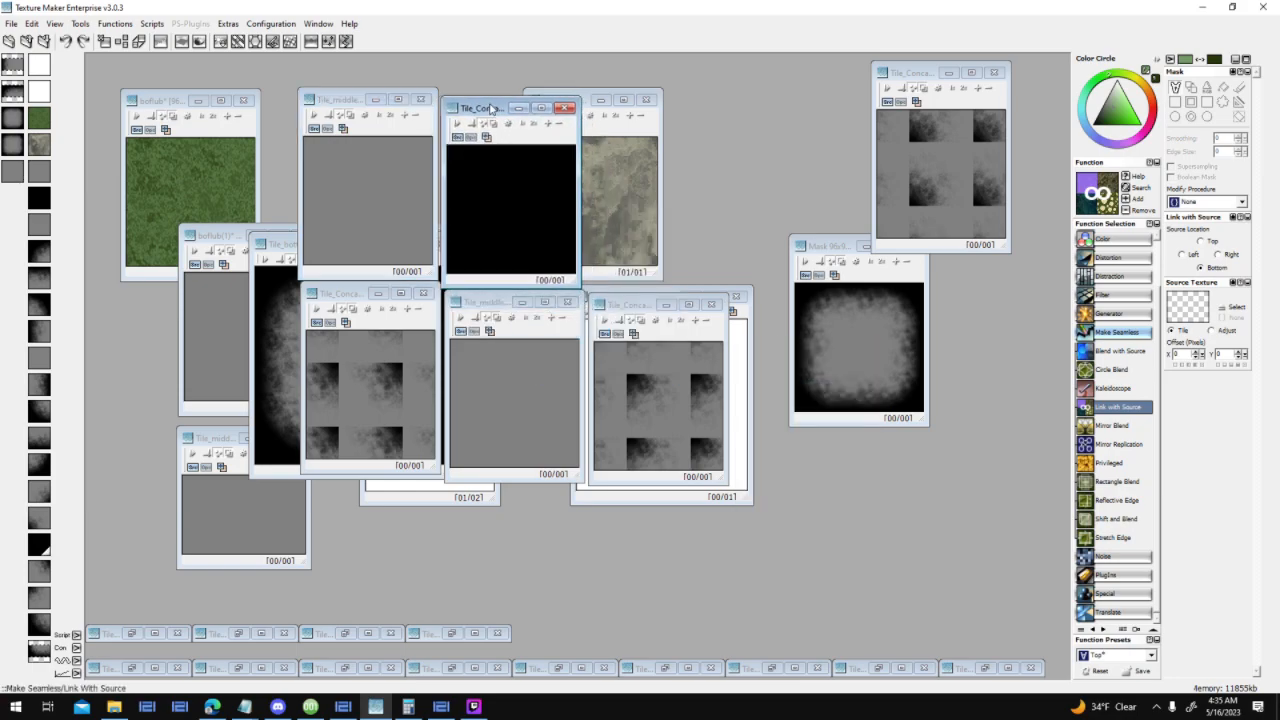
pyautogui.click(348, 100)
pyautogui.click(123, 41)
pyautogui.moveTo(288, 222); pyautogui.dragTo(634, 104)
# Move the two shaded corner tiles and the gray middle tile down to form the bottom row of the tile grid
pyautogui.moveTo(638, 305); pyautogui.dragTo(661, 461)
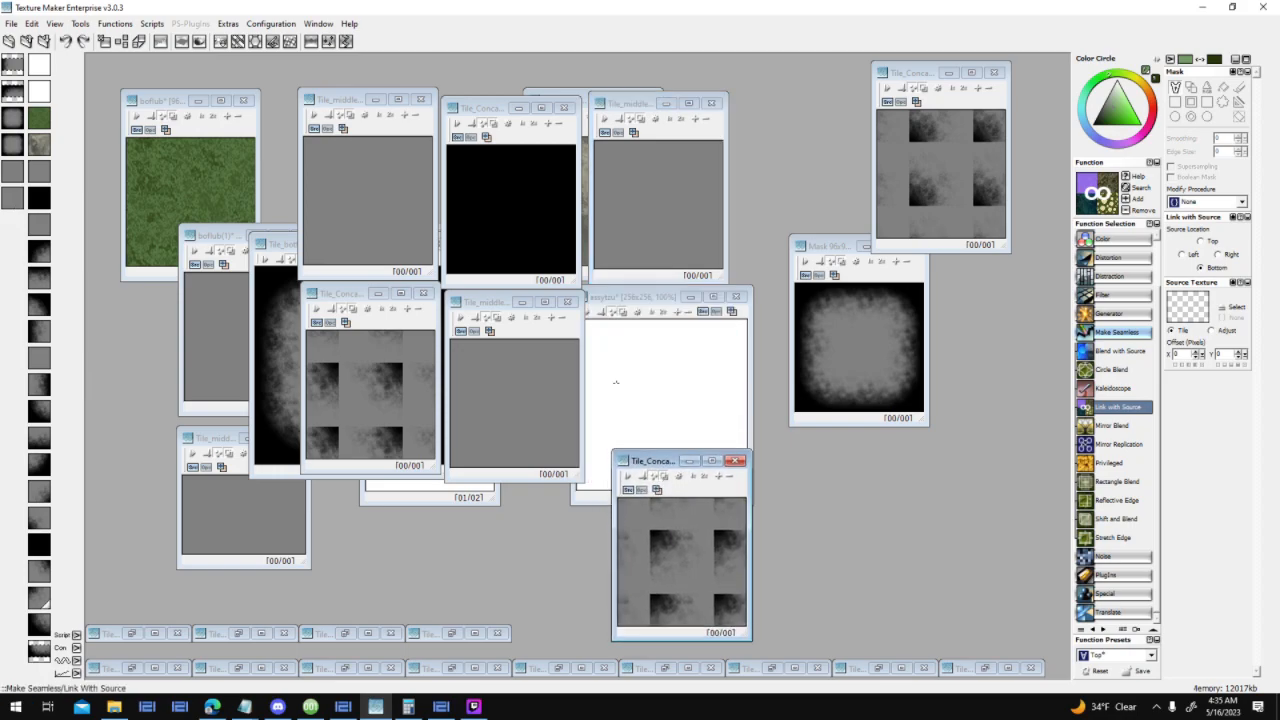
pyautogui.moveTo(505, 302); pyautogui.dragTo(531, 458)
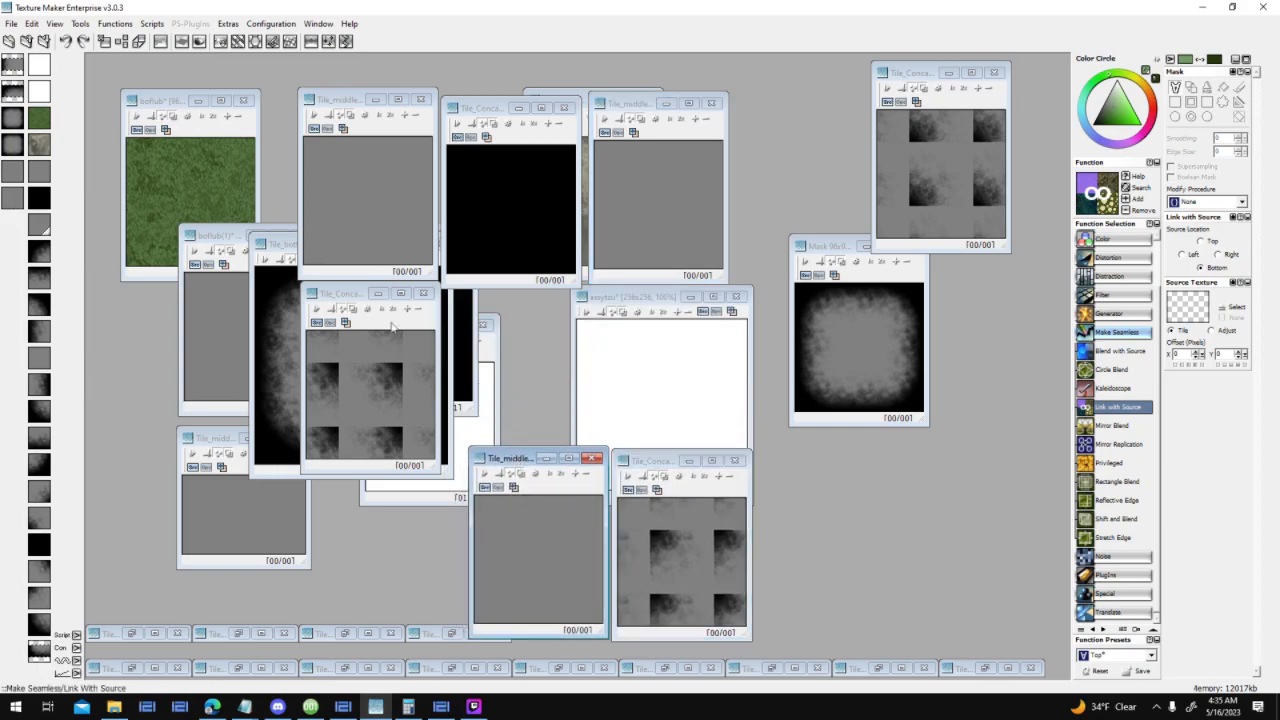
pyautogui.moveTo(349, 288); pyautogui.dragTo(354, 294)
pyautogui.click(381, 314)
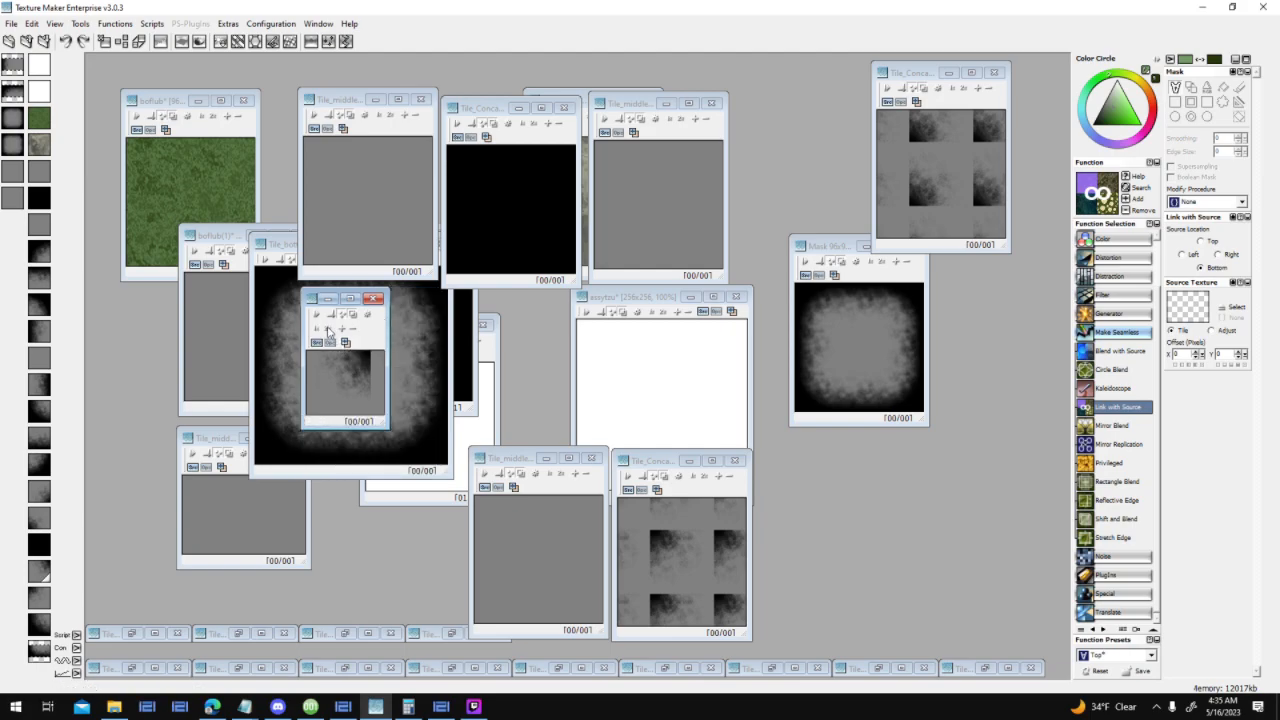
pyautogui.click(342, 328)
pyautogui.moveTo(345, 294); pyautogui.dragTo(373, 448)
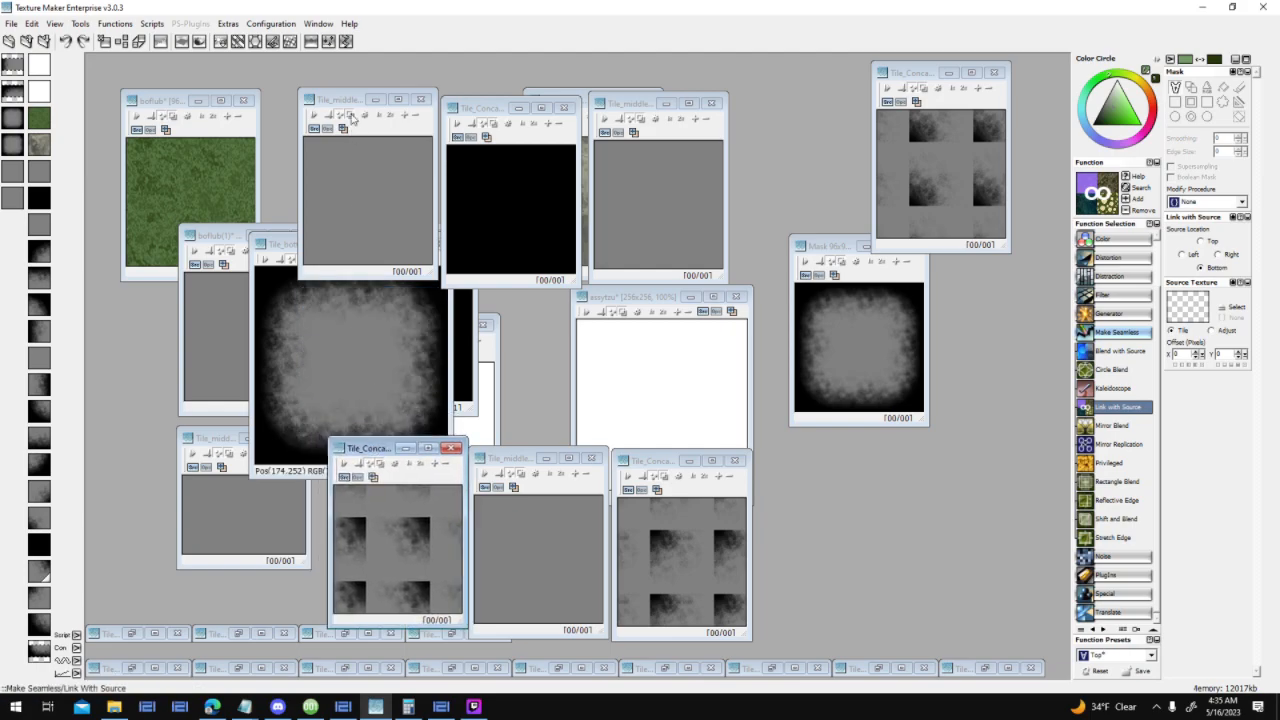
# Move the gray, black and gray tiles down directly above the bottom row as the grid's middle row
pyautogui.moveTo(345, 100); pyautogui.dragTo(375, 290)
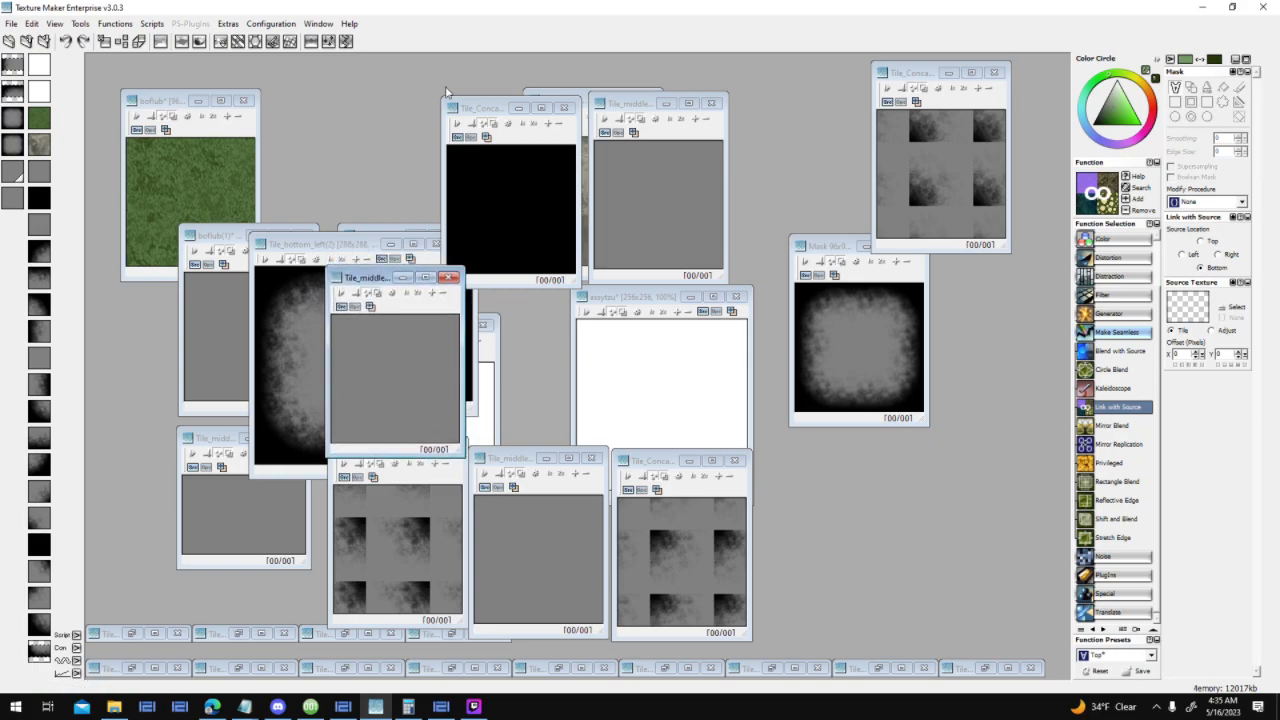
pyautogui.moveTo(490, 116); pyautogui.dragTo(514, 279)
pyautogui.moveTo(643, 107); pyautogui.dragTo(661, 268)
# Place a shaded corner tile at the grid's top right, and restore the remaining corner tile to its top left
pyautogui.moveTo(905, 76); pyautogui.dragTo(845, 80)
pyautogui.moveTo(754, 82); pyautogui.dragTo(650, 74)
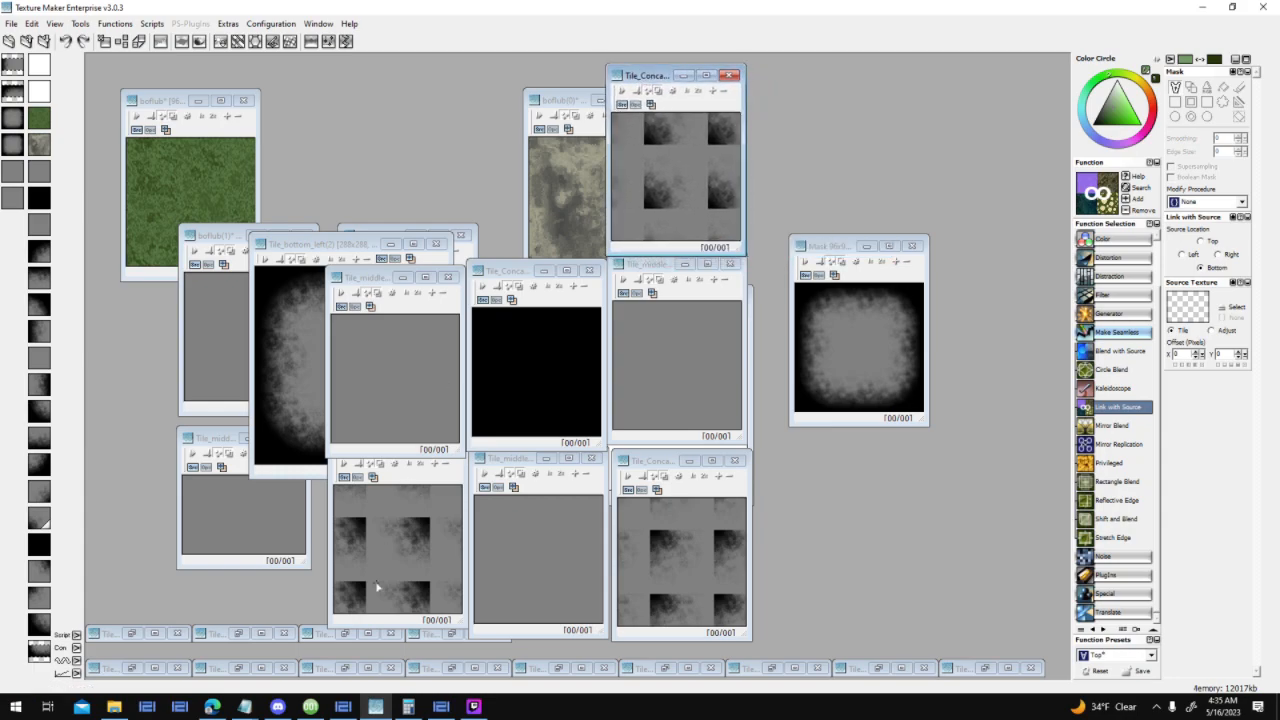
pyautogui.click(449, 635)
pyautogui.moveTo(978, 378); pyautogui.dragTo(375, 94)
pyautogui.click(615, 253)
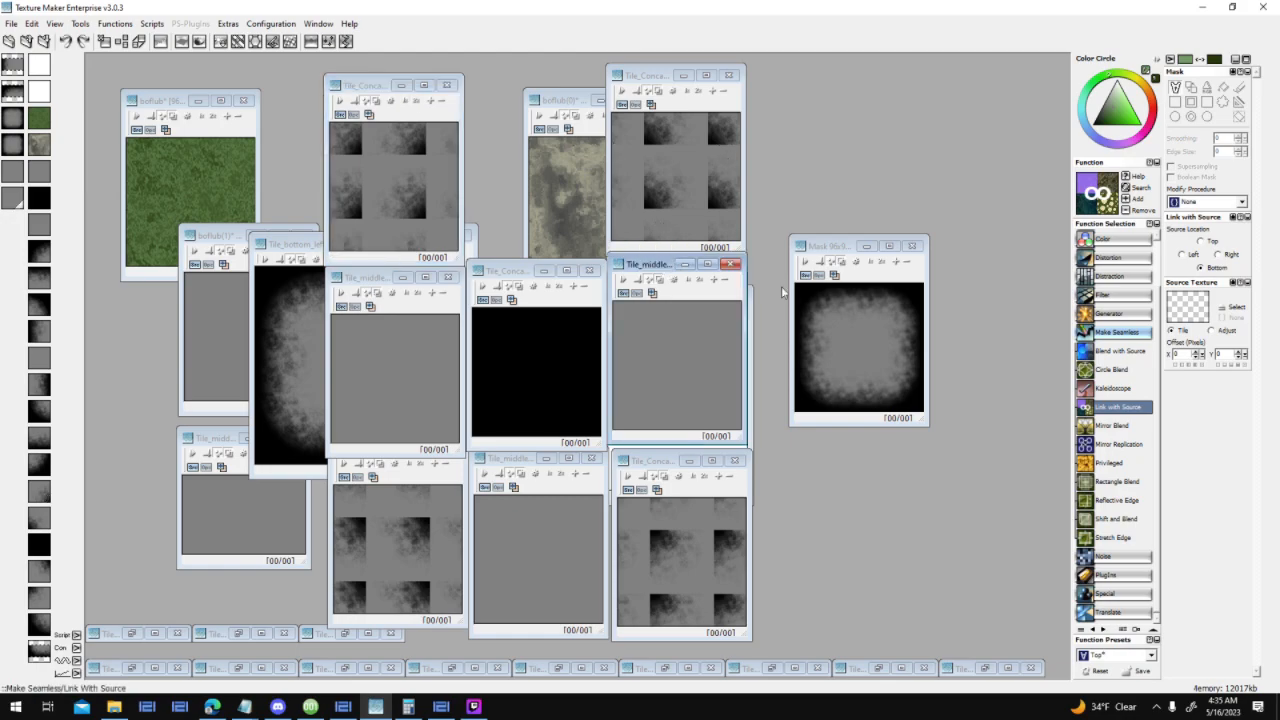
# With Link with Source set to Right, attach the gray middle tile and the bottom-right corner tile to the bottom-left corner tile
pyautogui.click(535, 459)
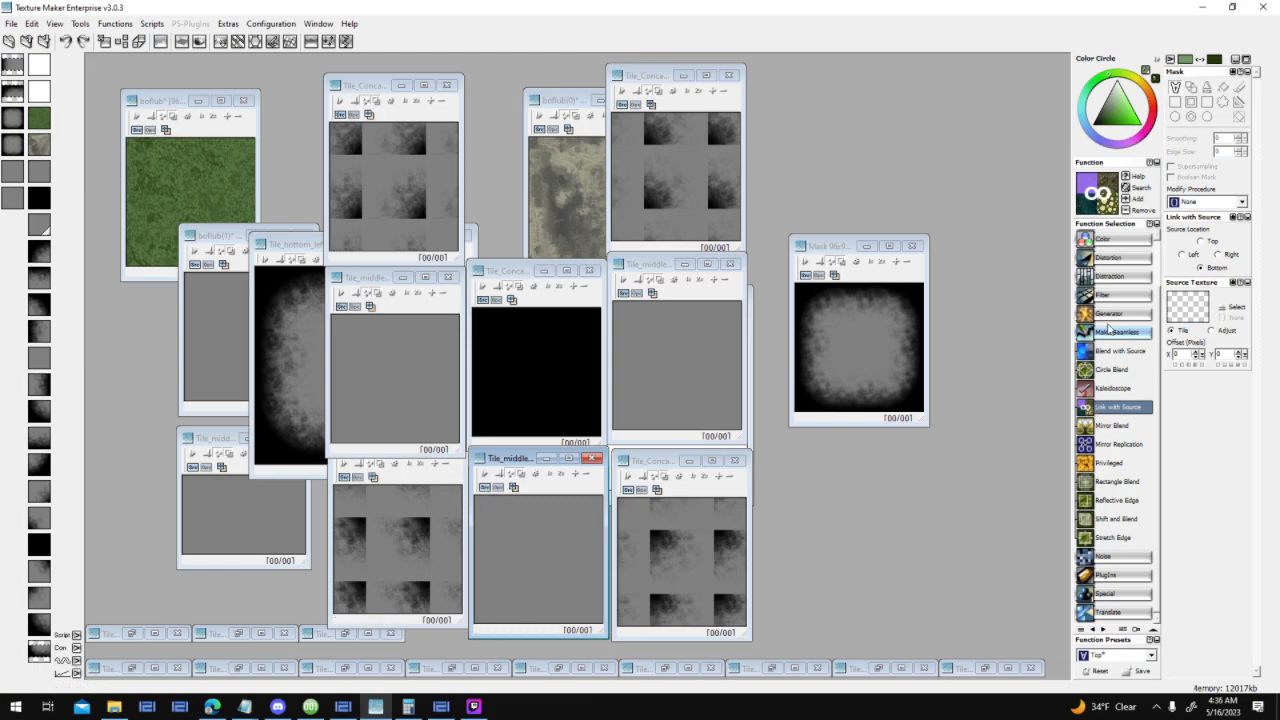
pyautogui.click(1234, 255)
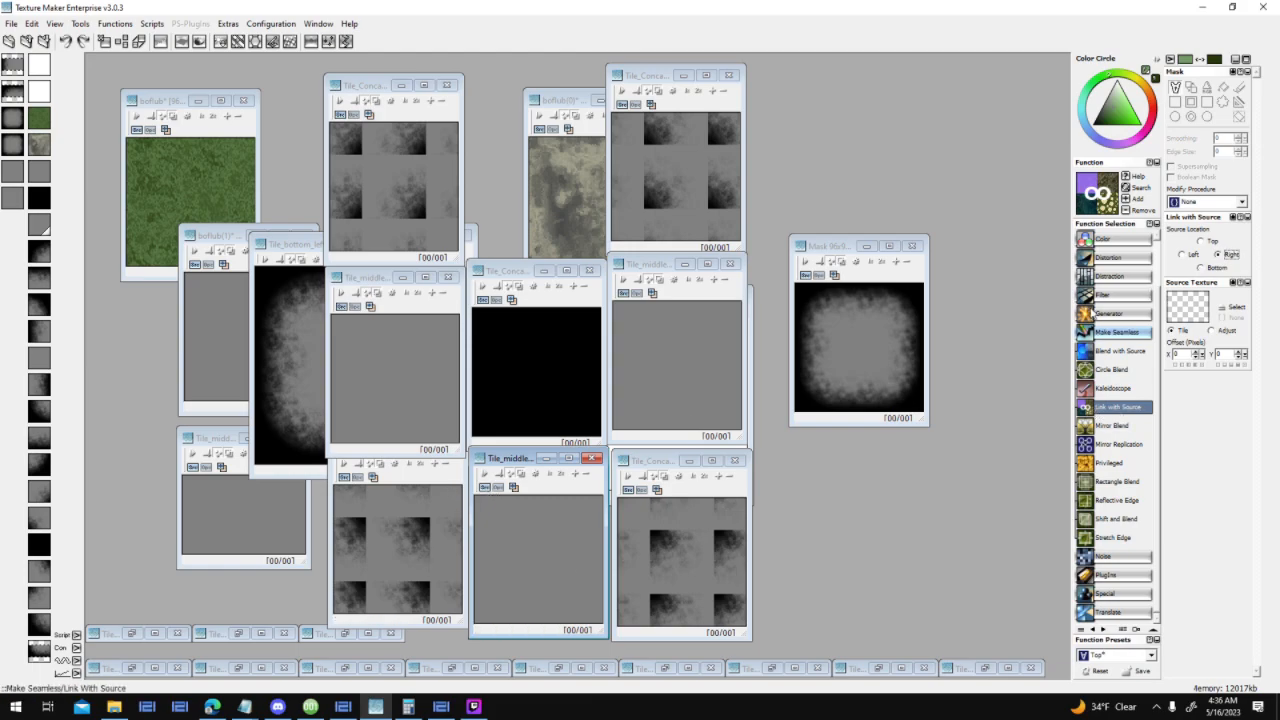
pyautogui.click(486, 488)
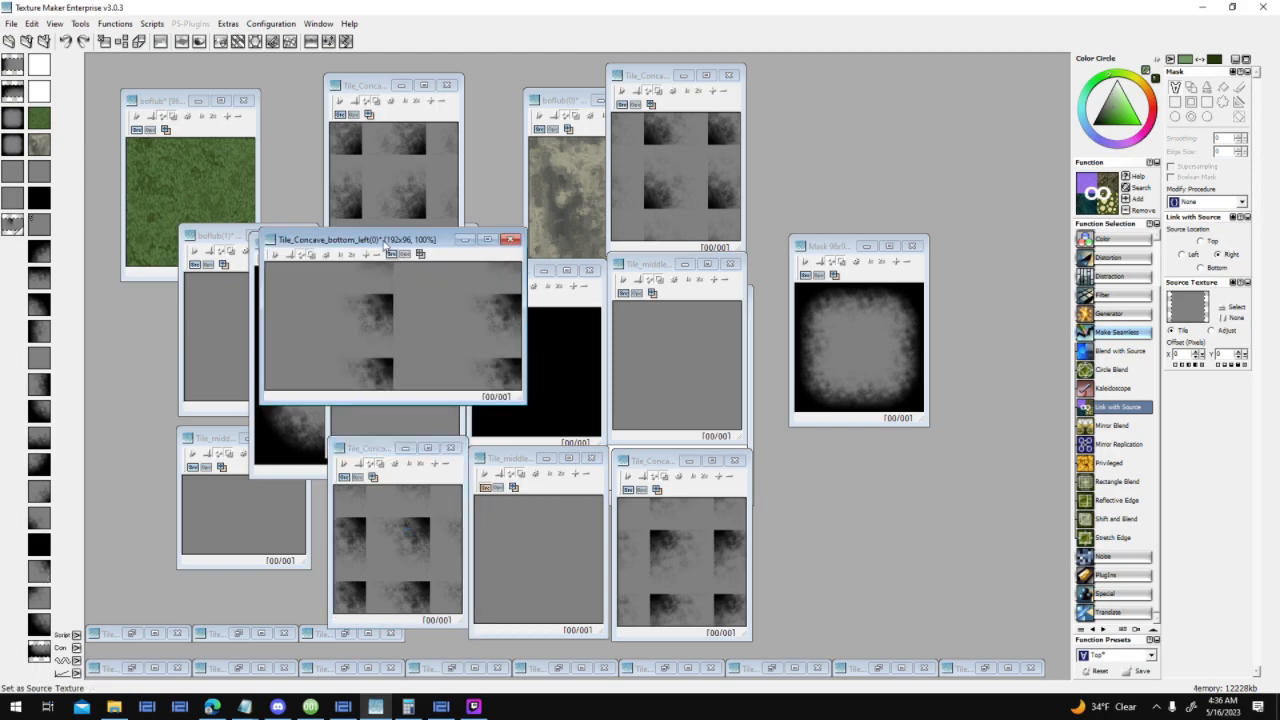
pyautogui.moveTo(306, 240); pyautogui.dragTo(460, 507)
pyautogui.click(629, 489)
pyautogui.click(523, 566)
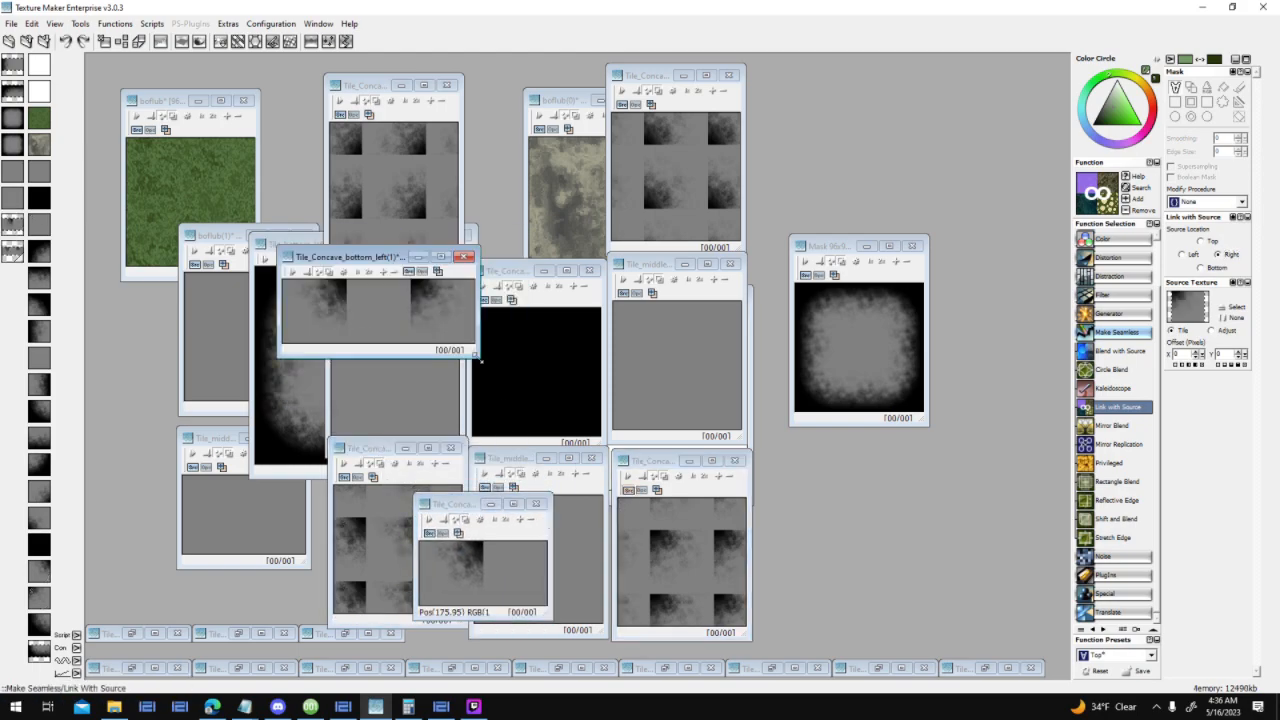
# Close the intermediate two-tile texture, minimize the bottom-left corner tile and move the finished bottom strip to the workspace's lower left
pyautogui.click(540, 507)
pyautogui.click(677, 404)
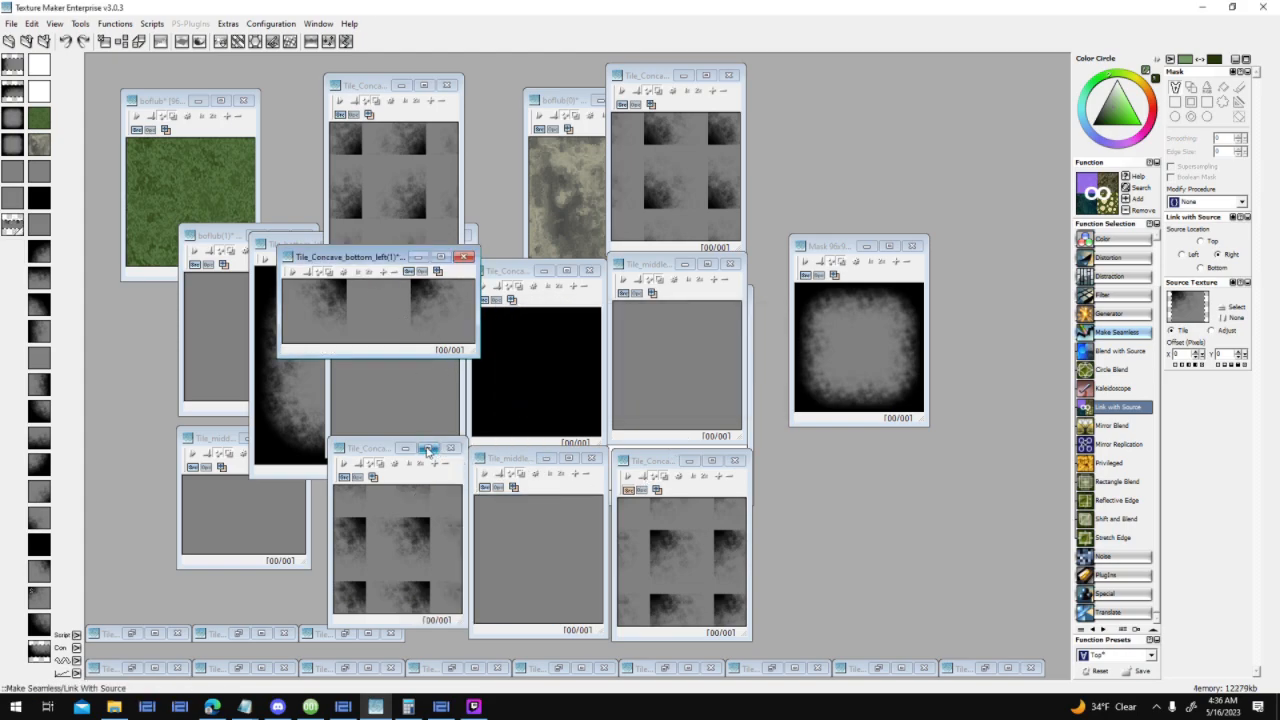
pyautogui.click(405, 448)
pyautogui.moveTo(378, 258); pyautogui.dragTo(283, 526)
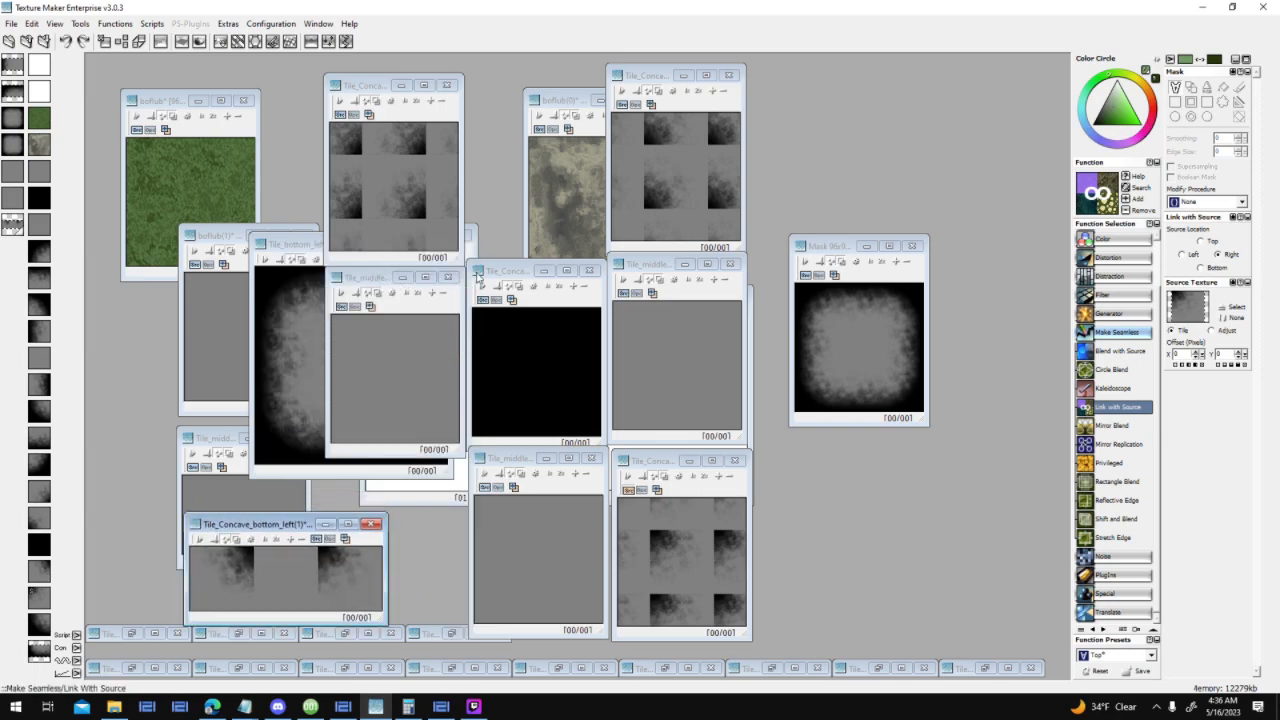
# Link the black tile to the right of the middle row's left gray tile, and minimize that gray tile
pyautogui.click(519, 286)
pyautogui.moveTo(460, 322); pyautogui.dragTo(623, 307)
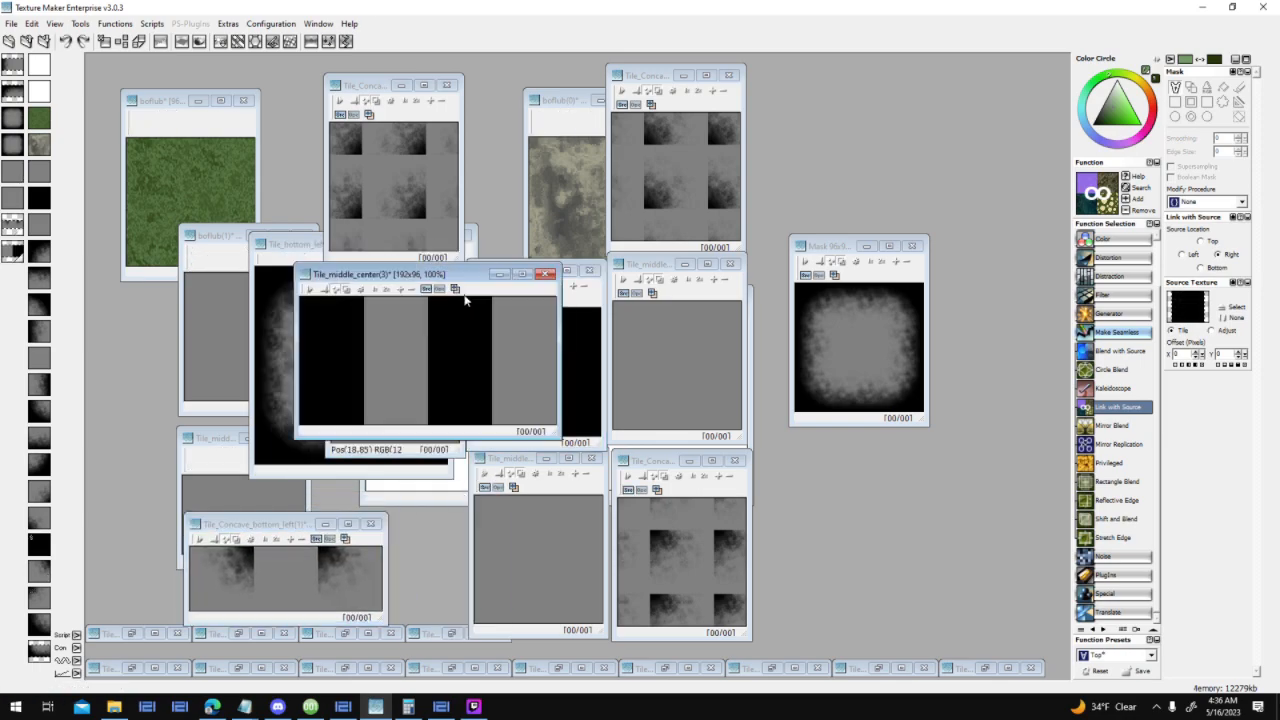
pyautogui.moveTo(410, 276); pyautogui.dragTo(198, 268)
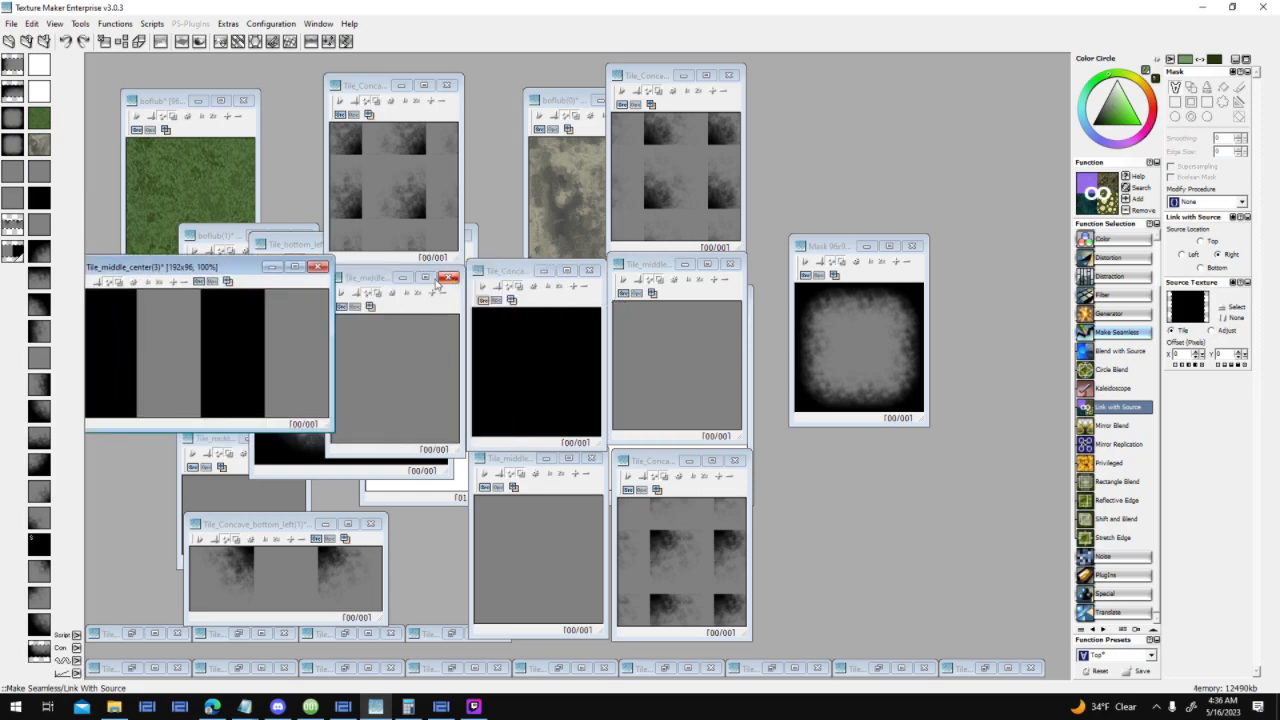
pyautogui.click(404, 279)
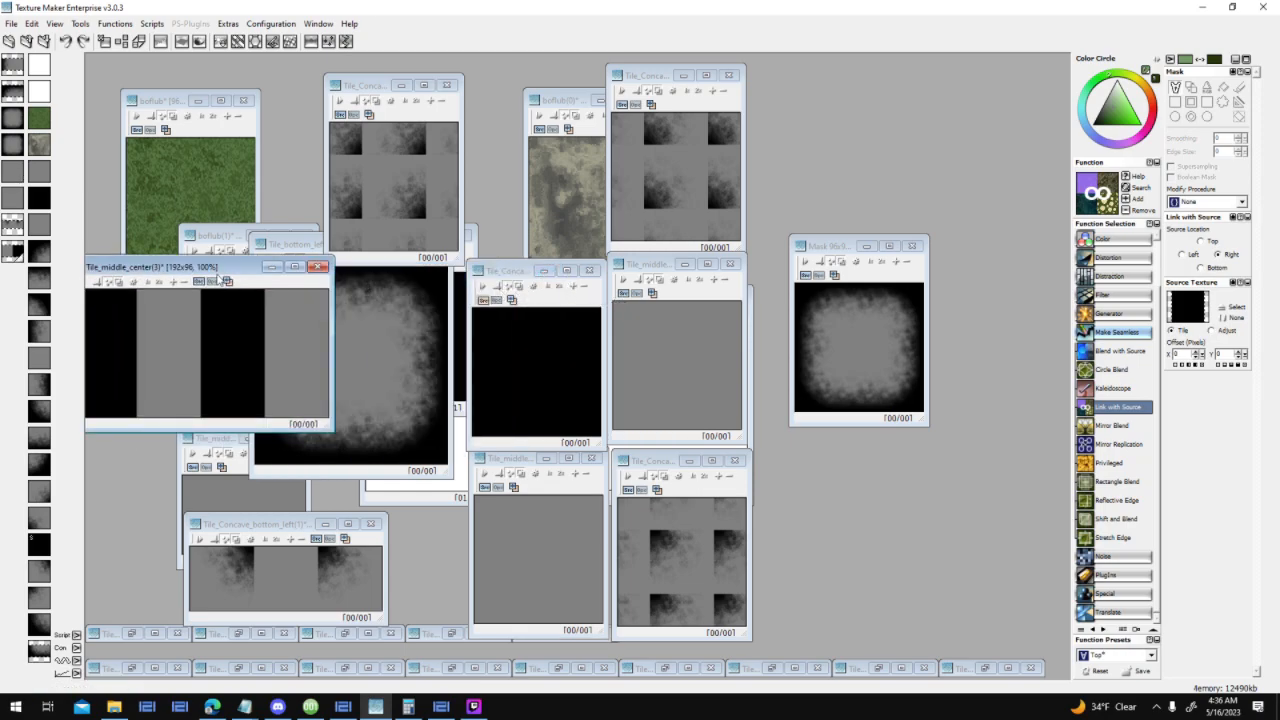
# Link the right gray tile to the gray-black pair, place the strip above the bottom one and minimize the leftover pieces
pyautogui.click(149, 281)
pyautogui.click(624, 293)
pyautogui.click(480, 311)
pyautogui.moveTo(188, 65); pyautogui.dragTo(288, 438)
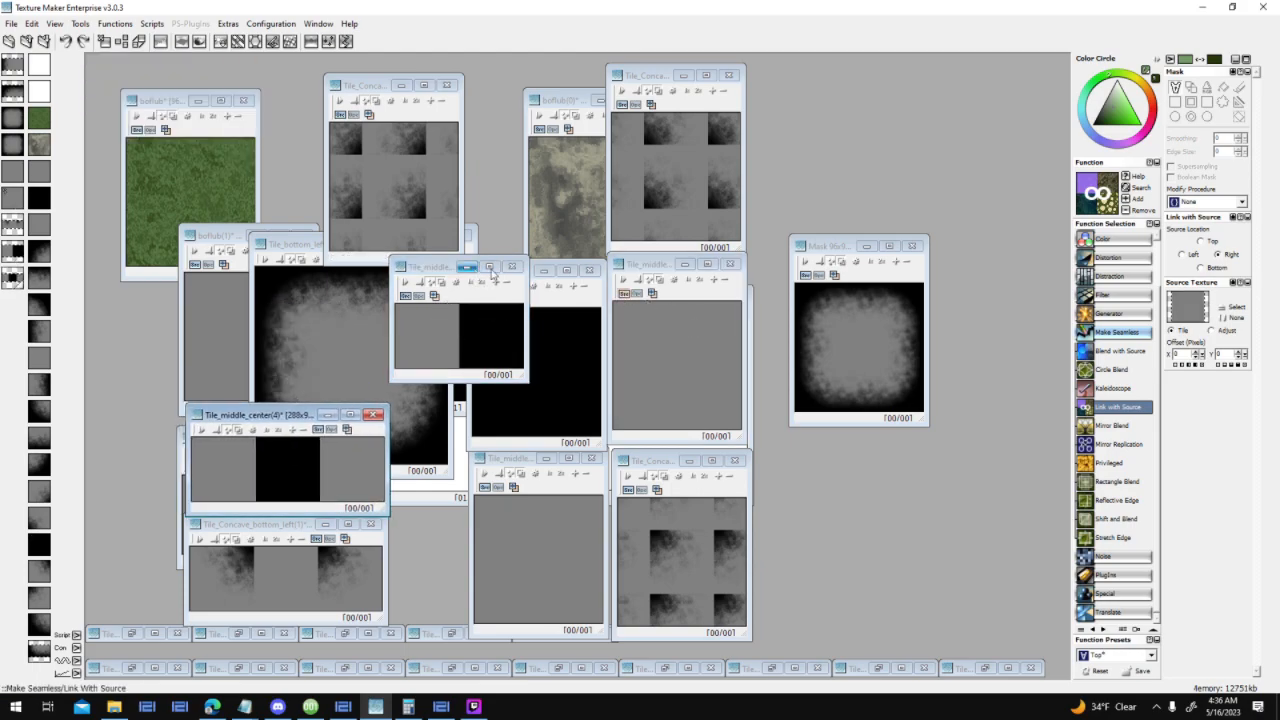
pyautogui.click(466, 266)
pyautogui.click(543, 270)
# Link a gray middle tile to the right of the top-left corner tile, and minimize both original tiles
pyautogui.moveTo(379, 100); pyautogui.dragTo(370, 202)
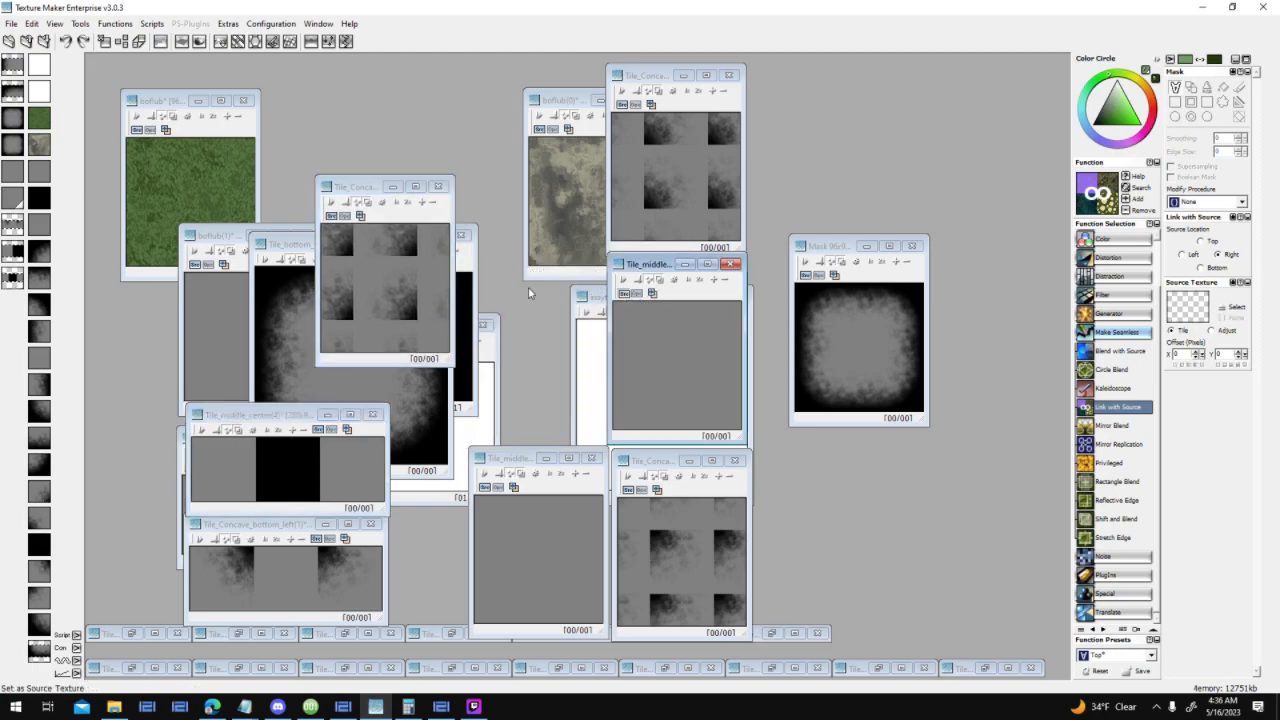
pyautogui.click(424, 260)
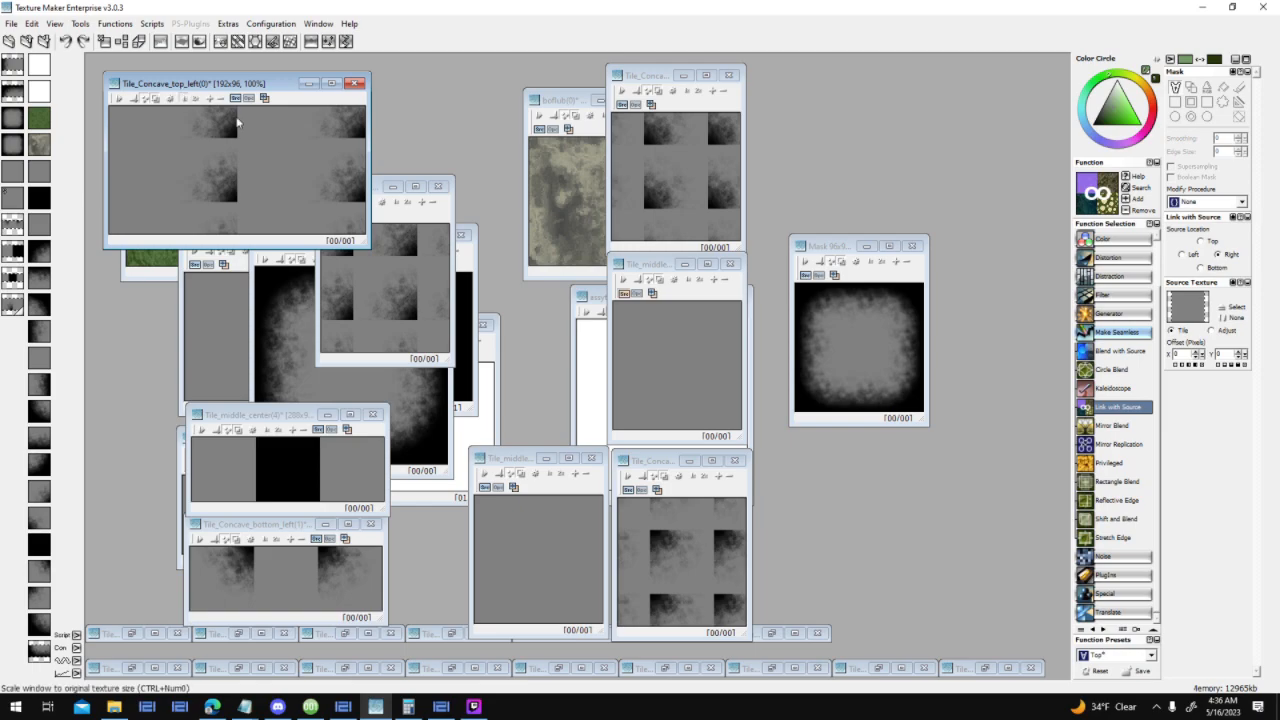
pyautogui.click(185, 99)
pyautogui.click(684, 264)
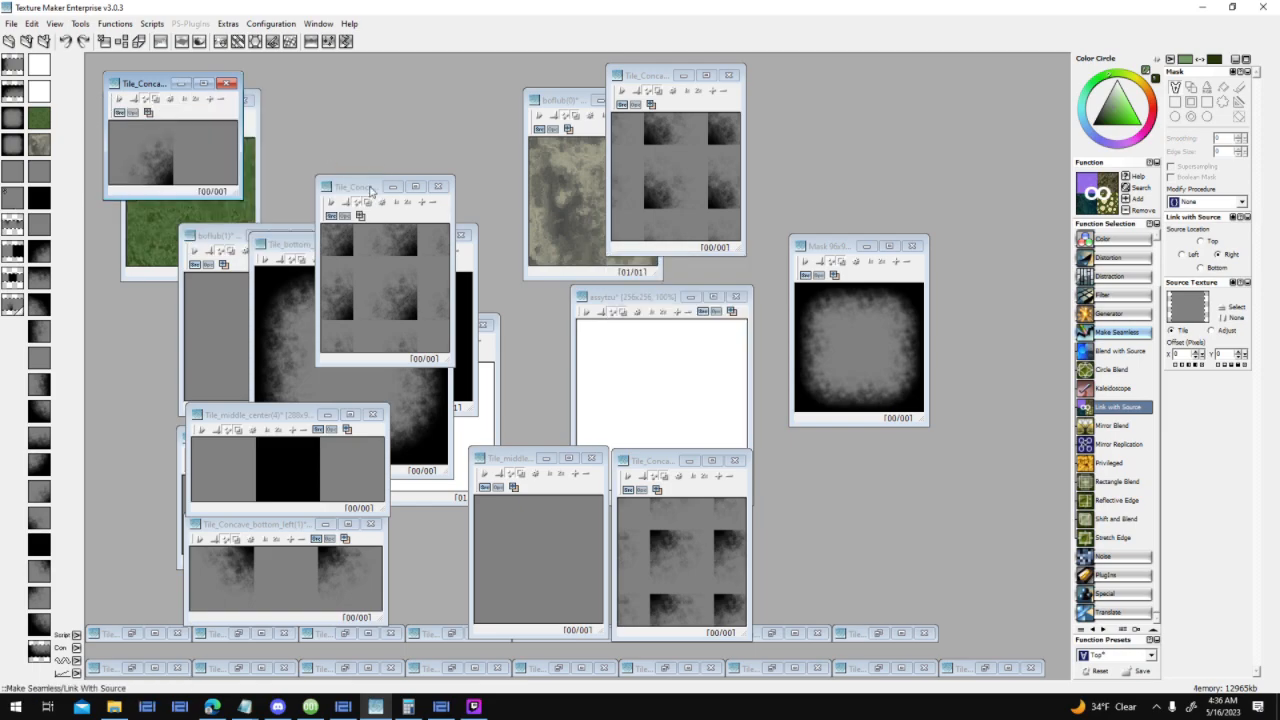
pyautogui.click(394, 187)
# Link the top-right corner tile to the top pair, stack the strip above the middle one and minimize the leftover pieces
pyautogui.click(619, 105)
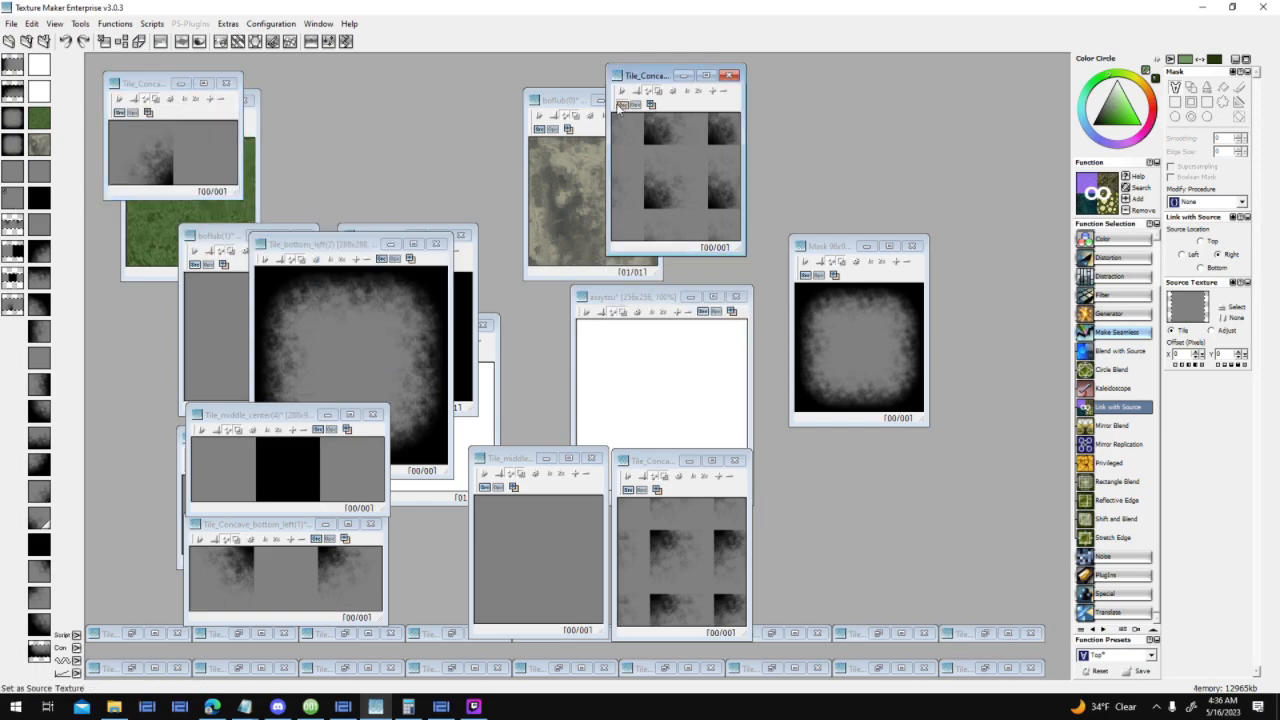
pyautogui.click(210, 138)
pyautogui.moveTo(205, 104); pyautogui.dragTo(273, 306)
pyautogui.click(184, 84)
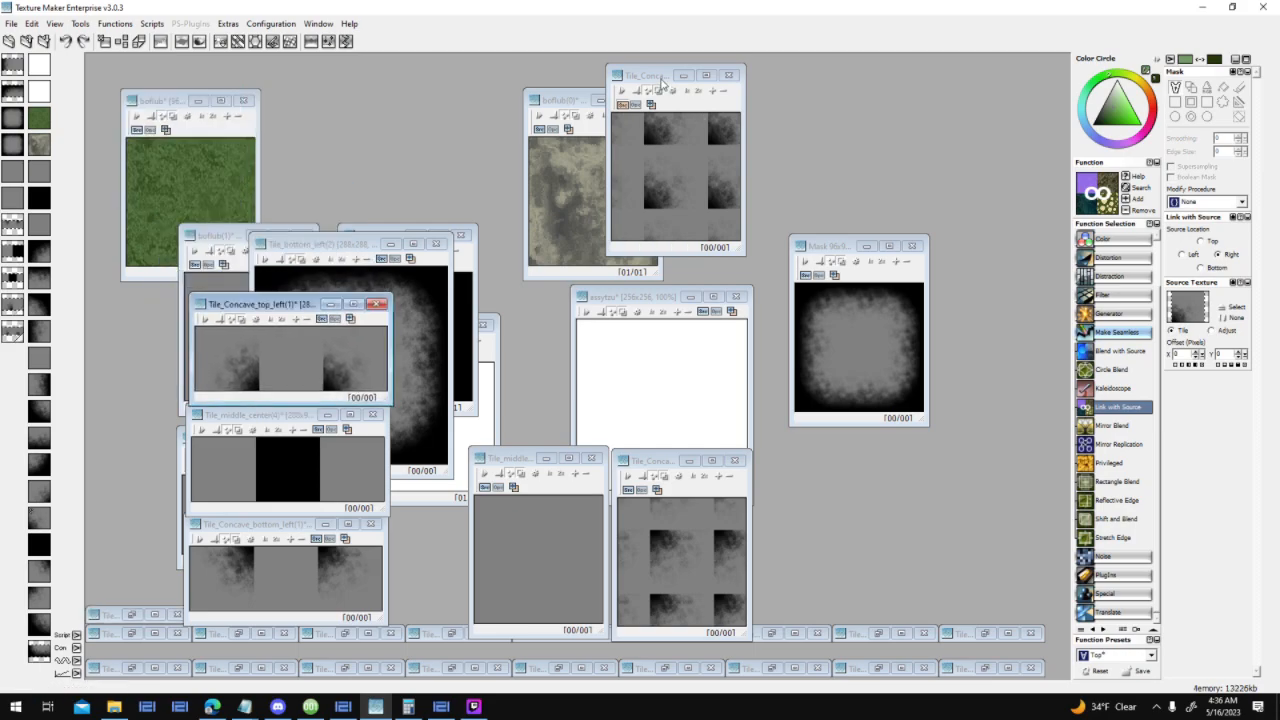
pyautogui.click(684, 75)
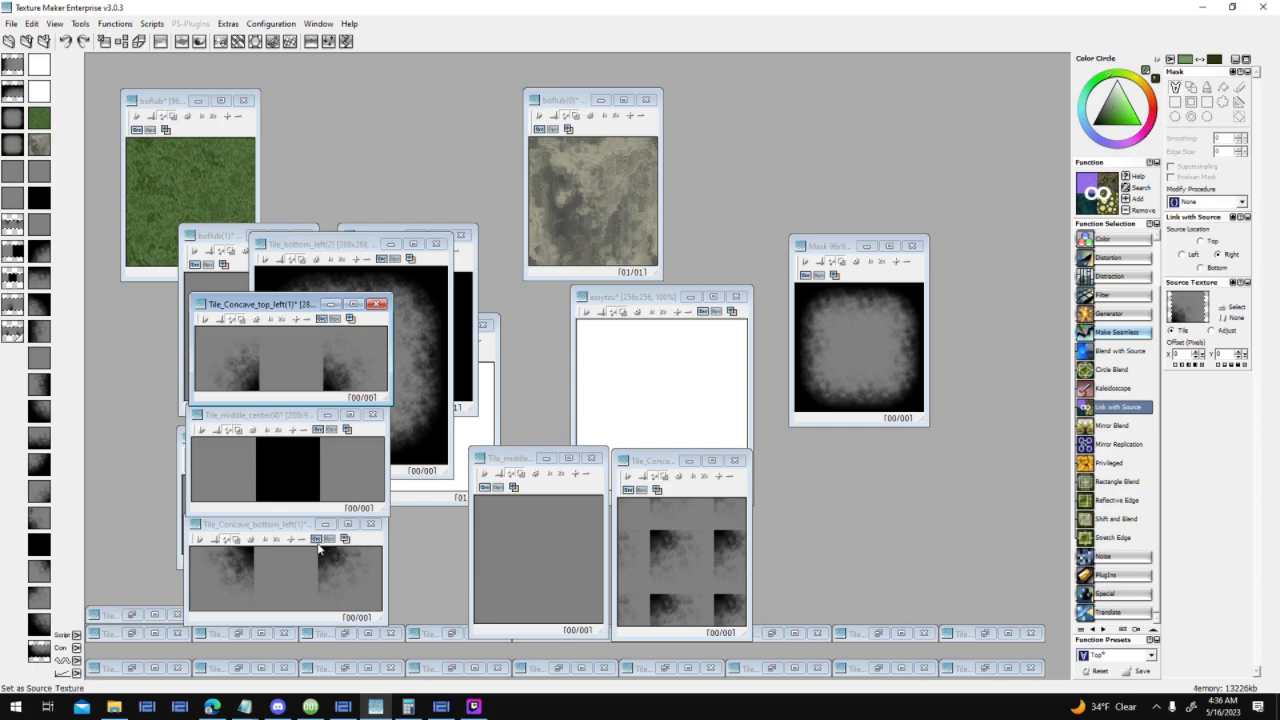
# With the link location set to Bottom, join the bottom strip under the middle strip and that result under the top strip
pyautogui.click(317, 541)
pyautogui.click(1215, 270)
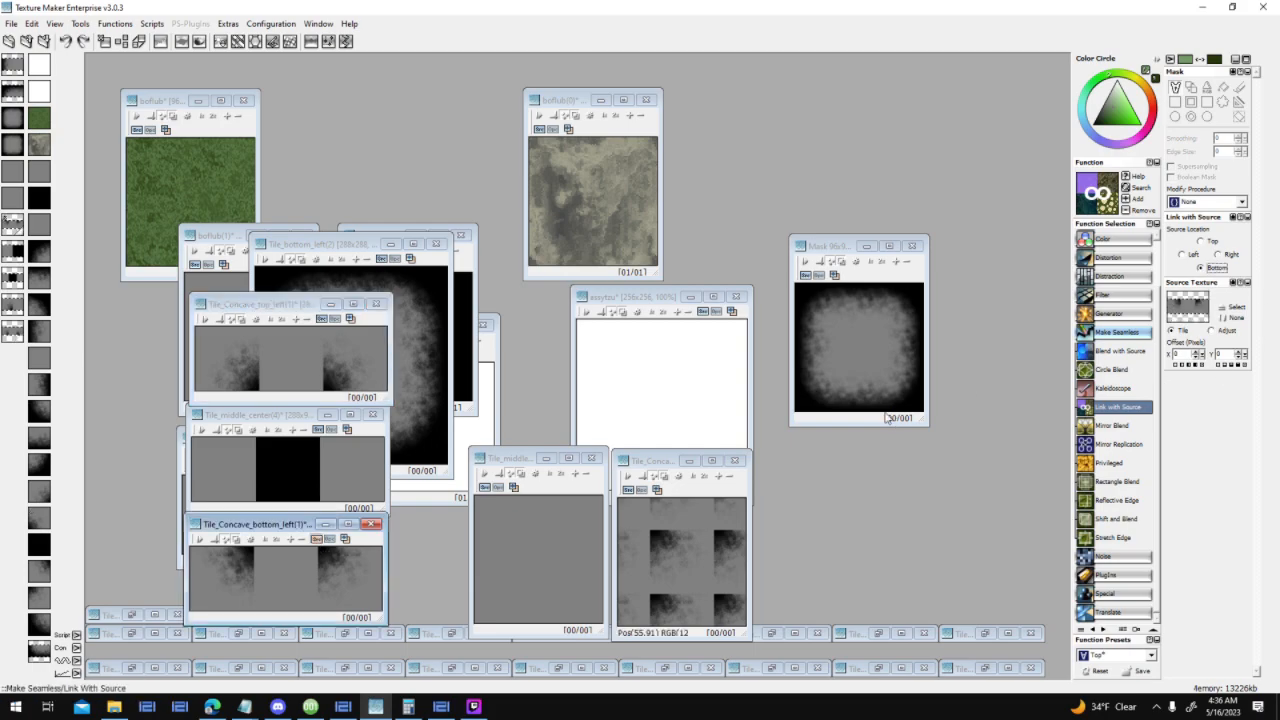
pyautogui.click(313, 488)
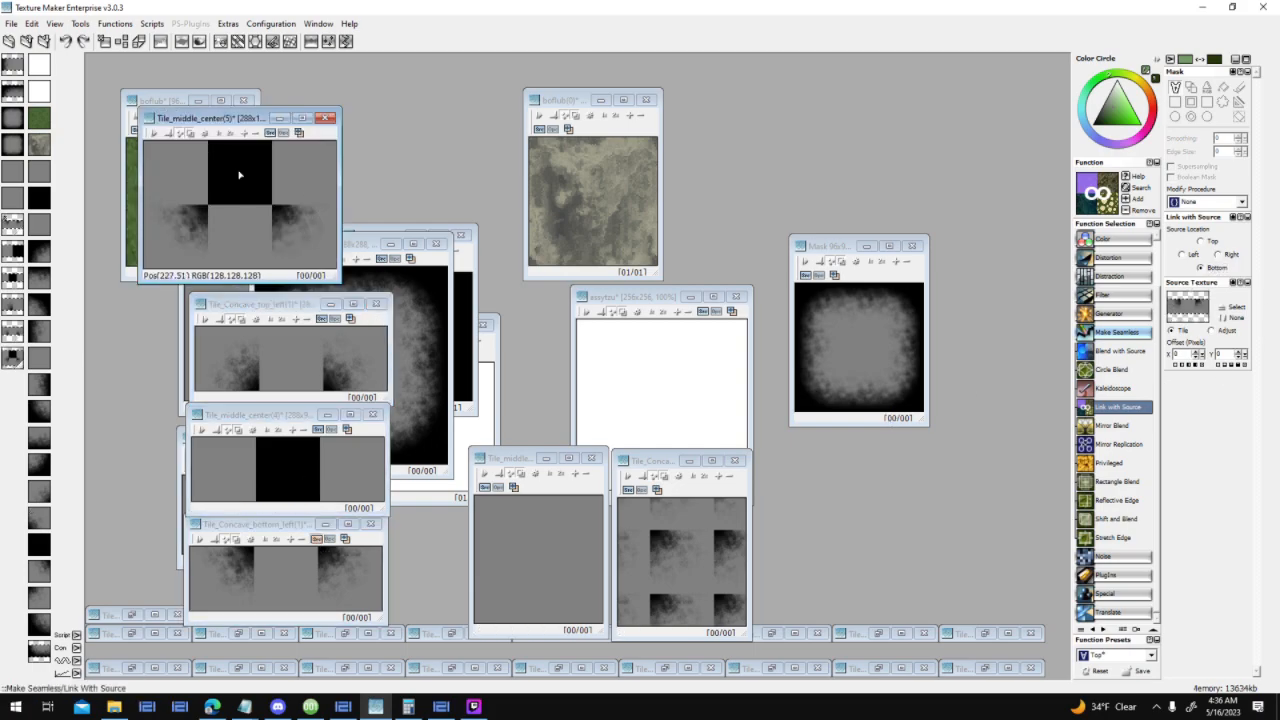
pyautogui.click(288, 332)
pyautogui.moveTo(256, 137); pyautogui.dragTo(680, 183)
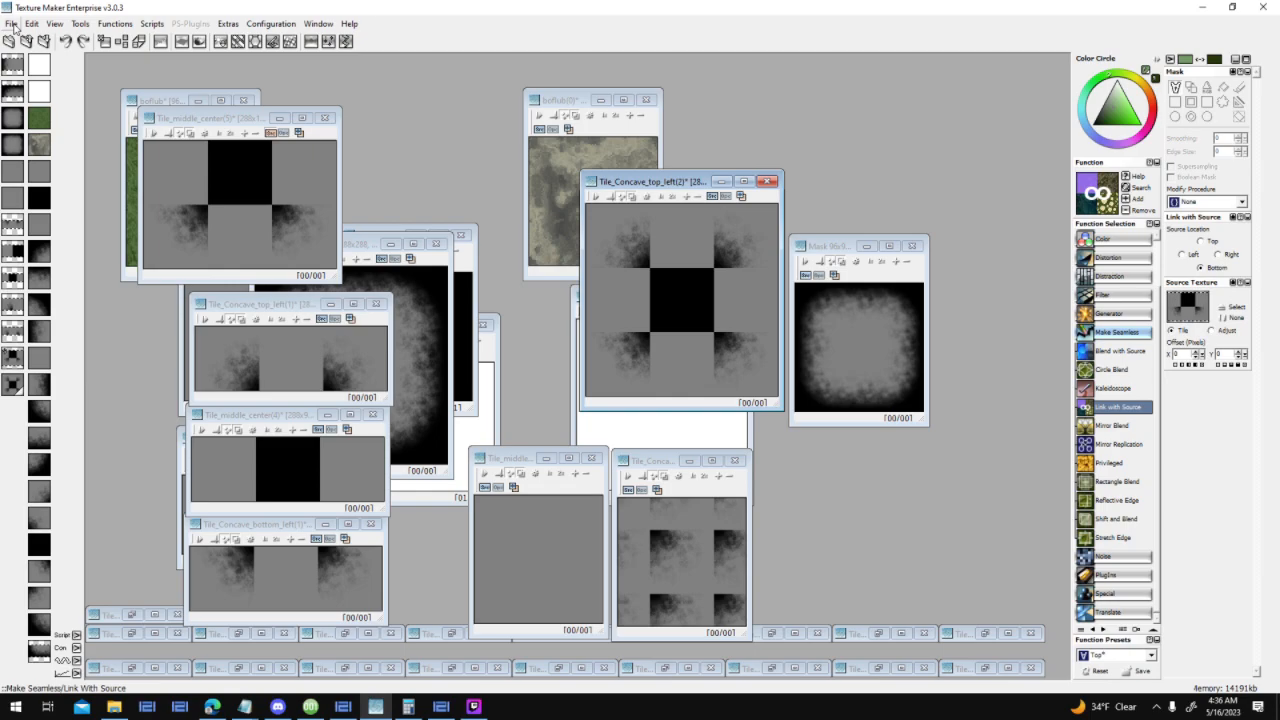
# Rescale the assembled three-by-three concave mask to 96x96 pixels and fit its window to the texture's original size
pyautogui.click(14, 28)
pyautogui.click(634, 181)
pyautogui.click(54, 23)
pyautogui.moveTo(32, 23)
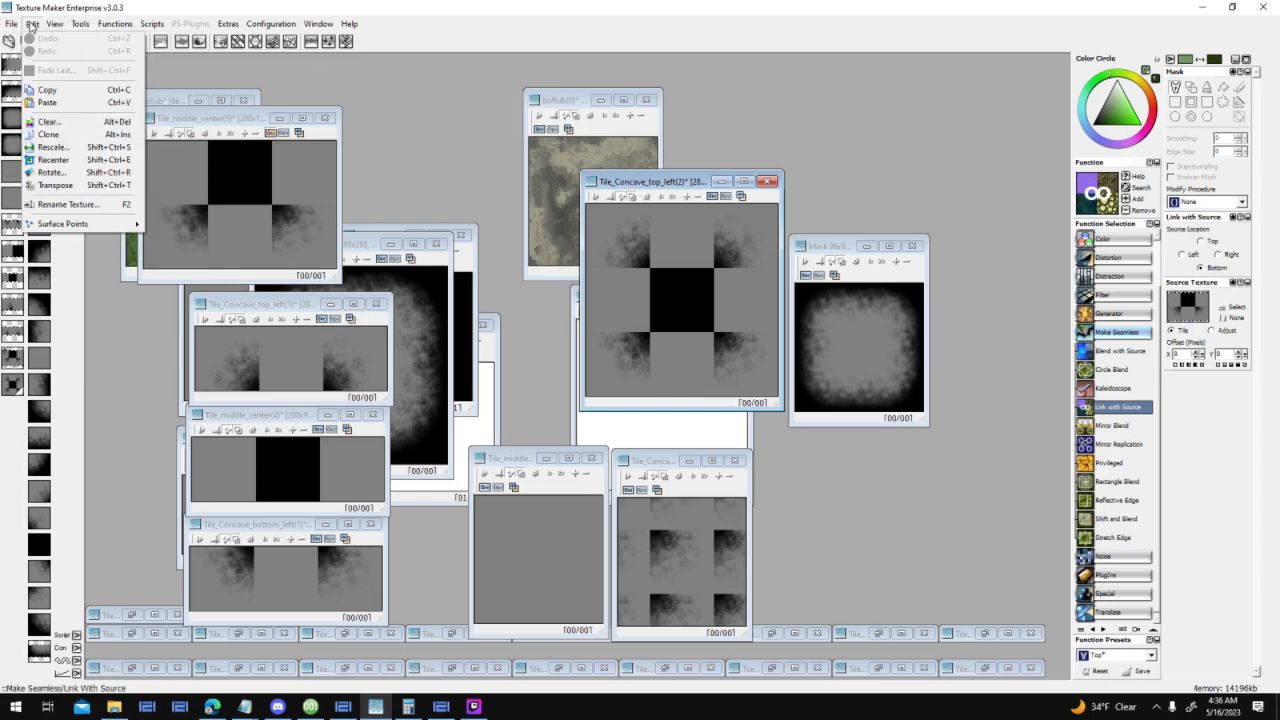
pyautogui.click(55, 147)
pyautogui.press('Return')
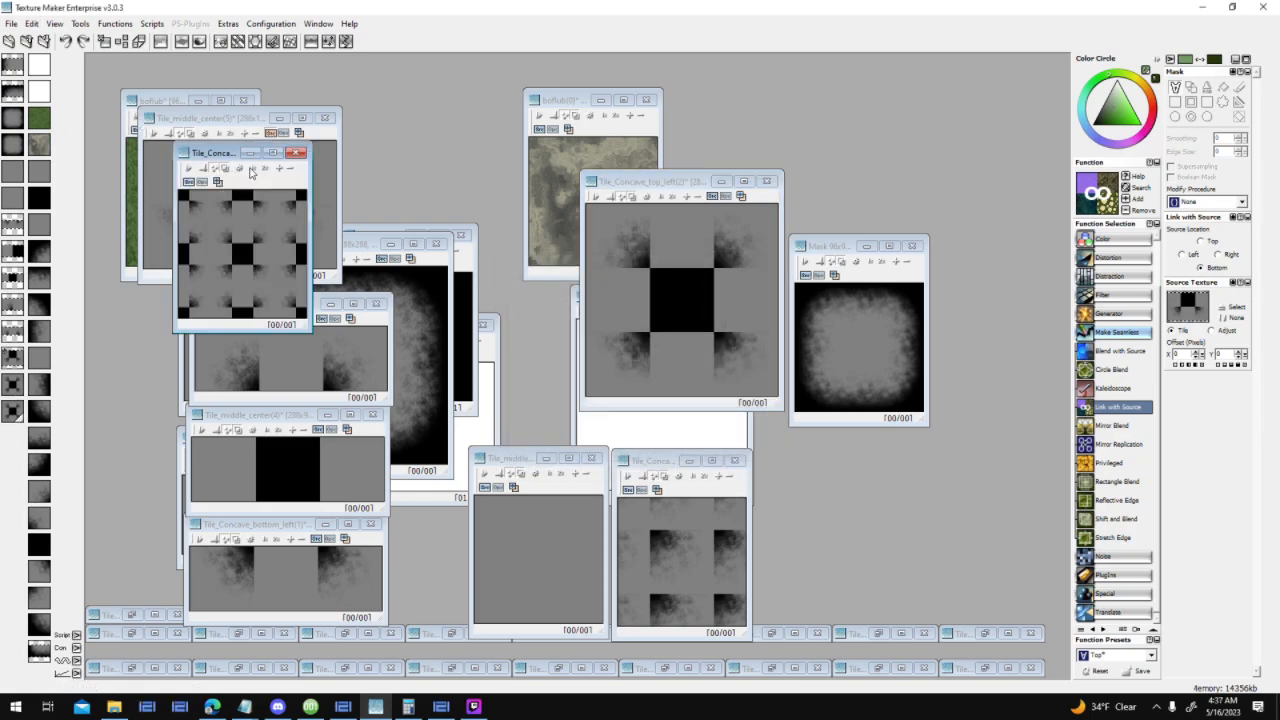
pyautogui.click(253, 168)
# Save the 96x96 texture as a PNG named Mask Concave in the Alpha Delta folder
pyautogui.click(12, 23)
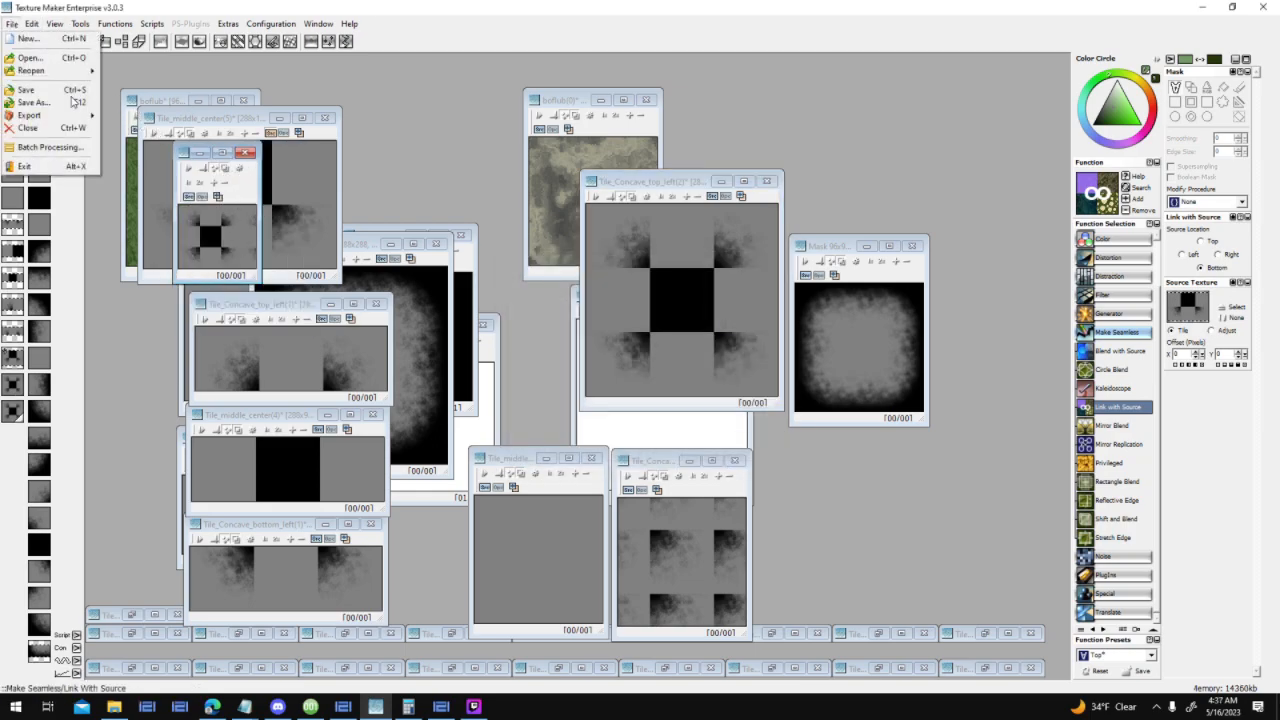
pyautogui.click(40, 100)
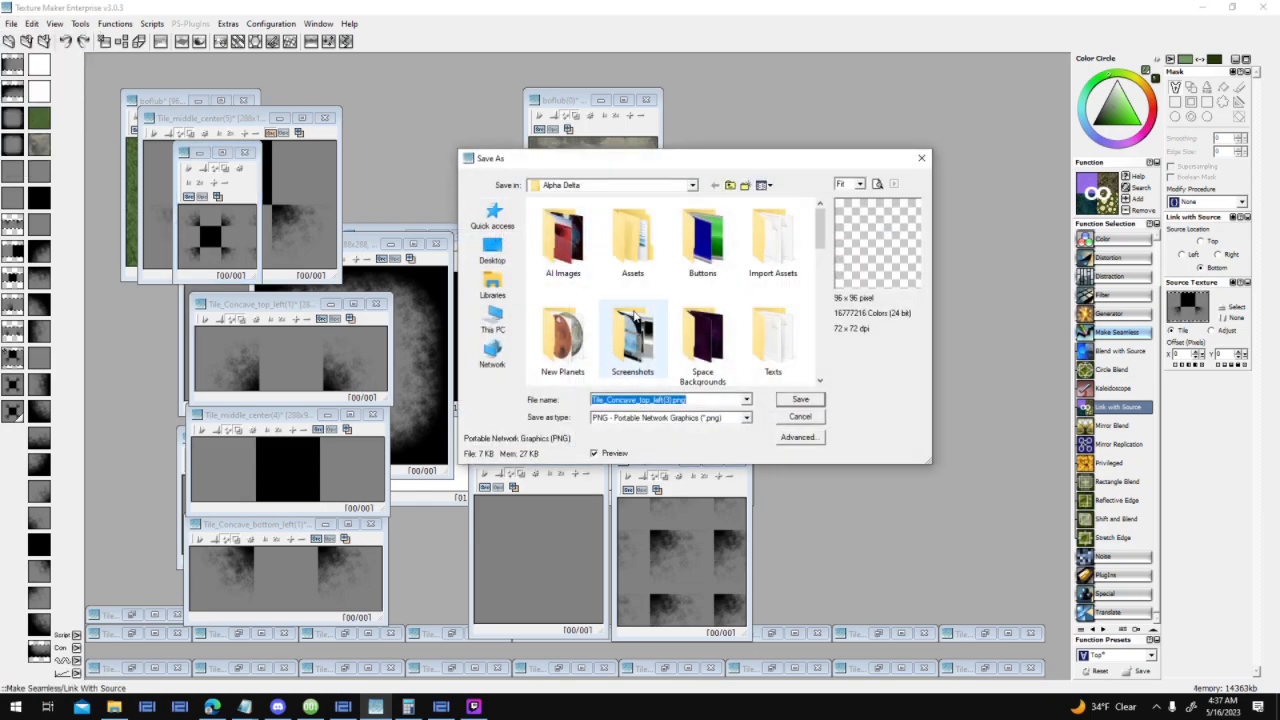
pyautogui.write('Mask Concave')
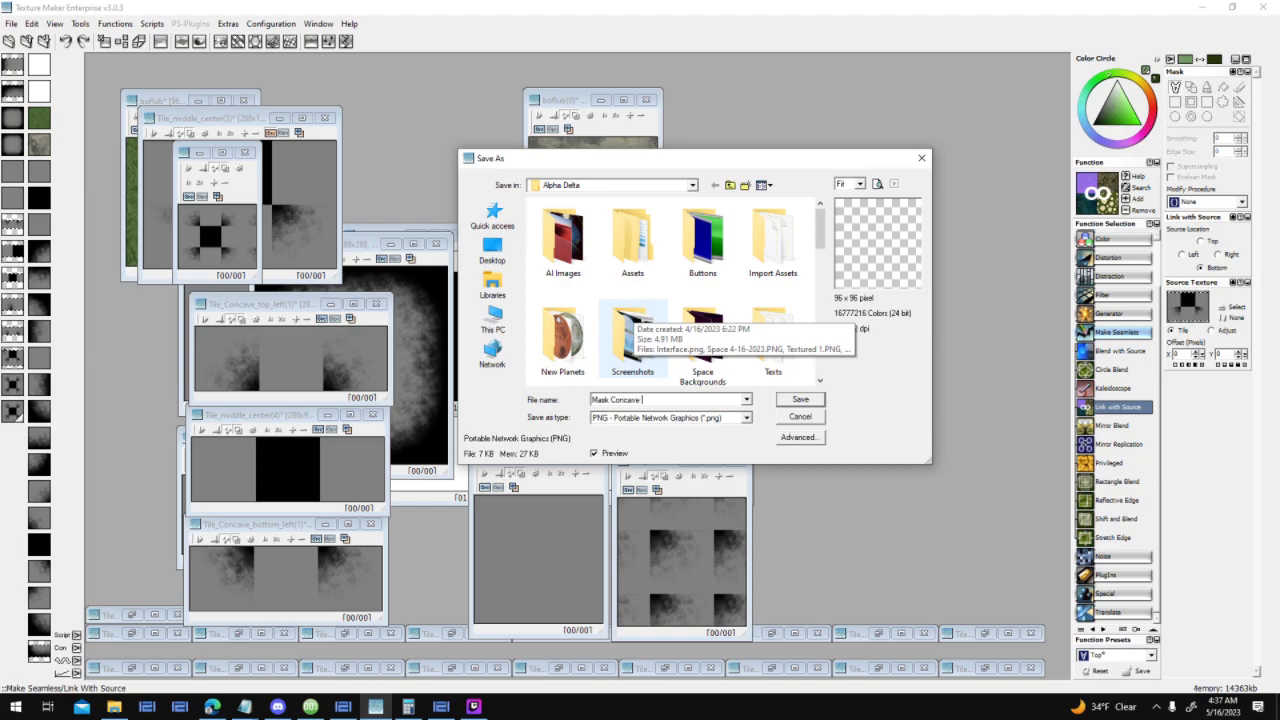
pyautogui.press('Return')
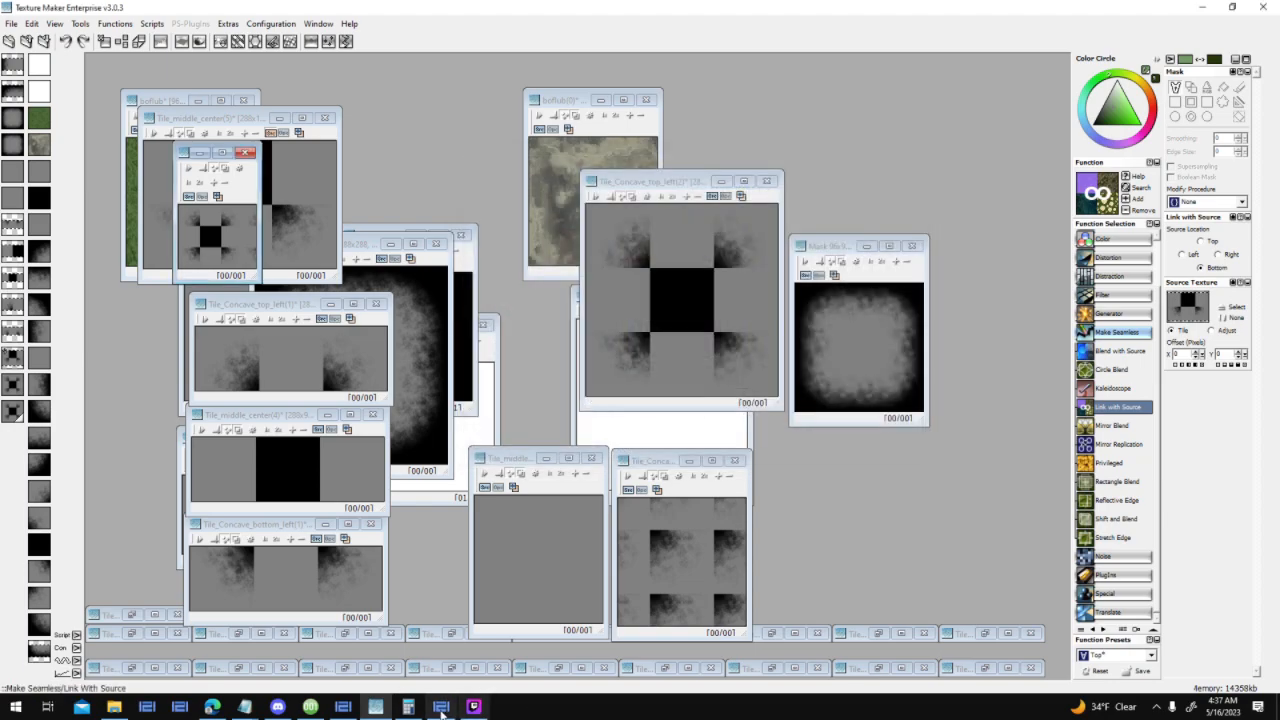
# Switch to World Creator and load Mask Concave 96x96.png as the mask, with all recognised image formats listed
pyautogui.click(441, 706)
pyautogui.click(343, 706)
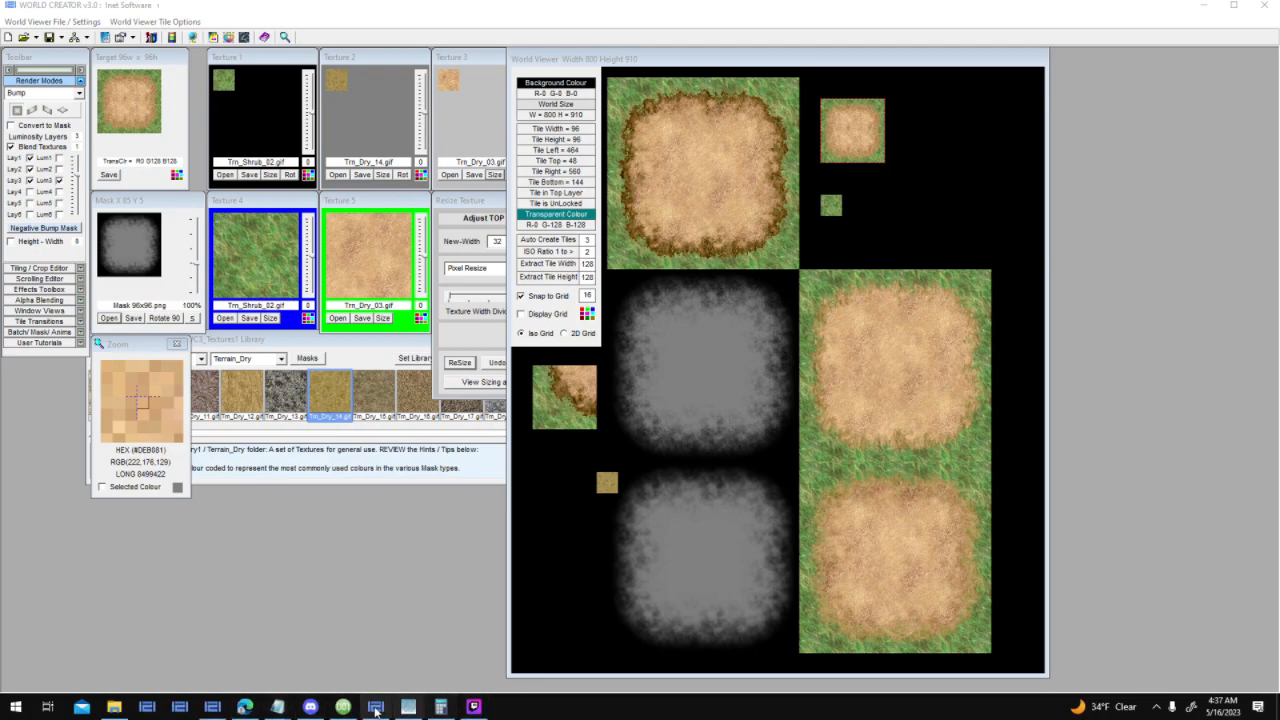
pyautogui.click(572, 541)
pyautogui.click(108, 318)
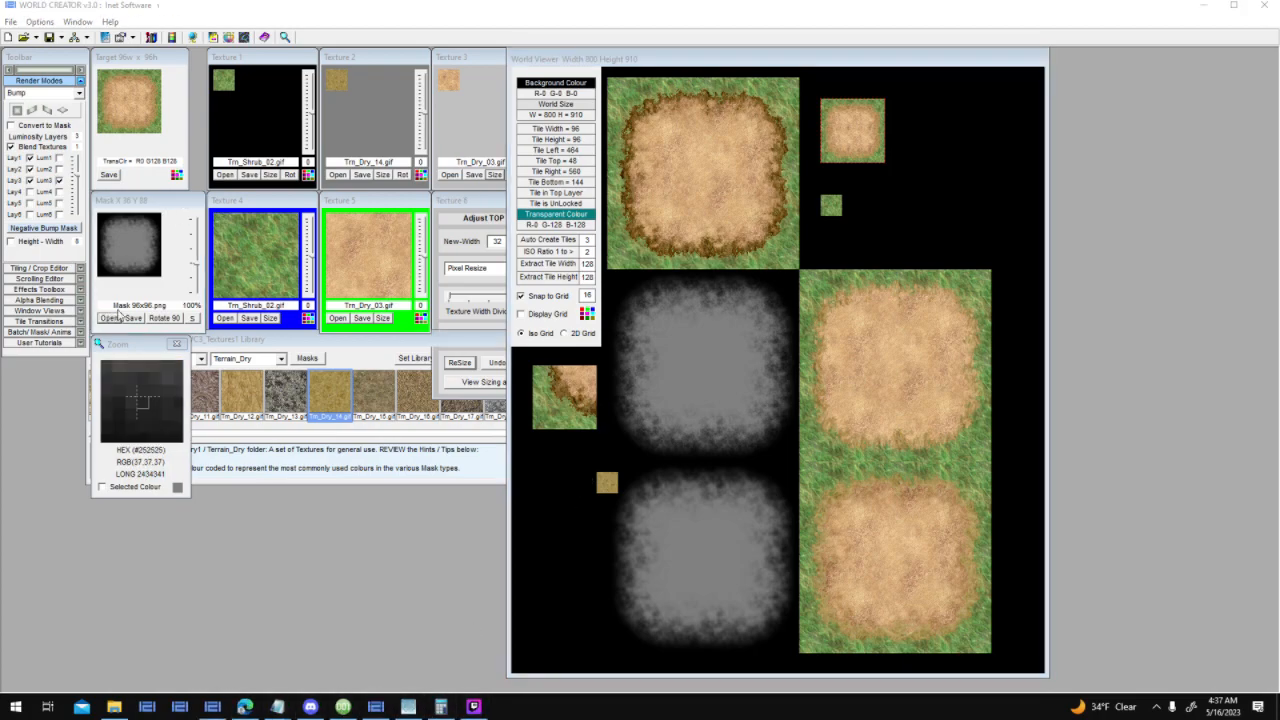
pyautogui.scroll(-5, 626, 392)
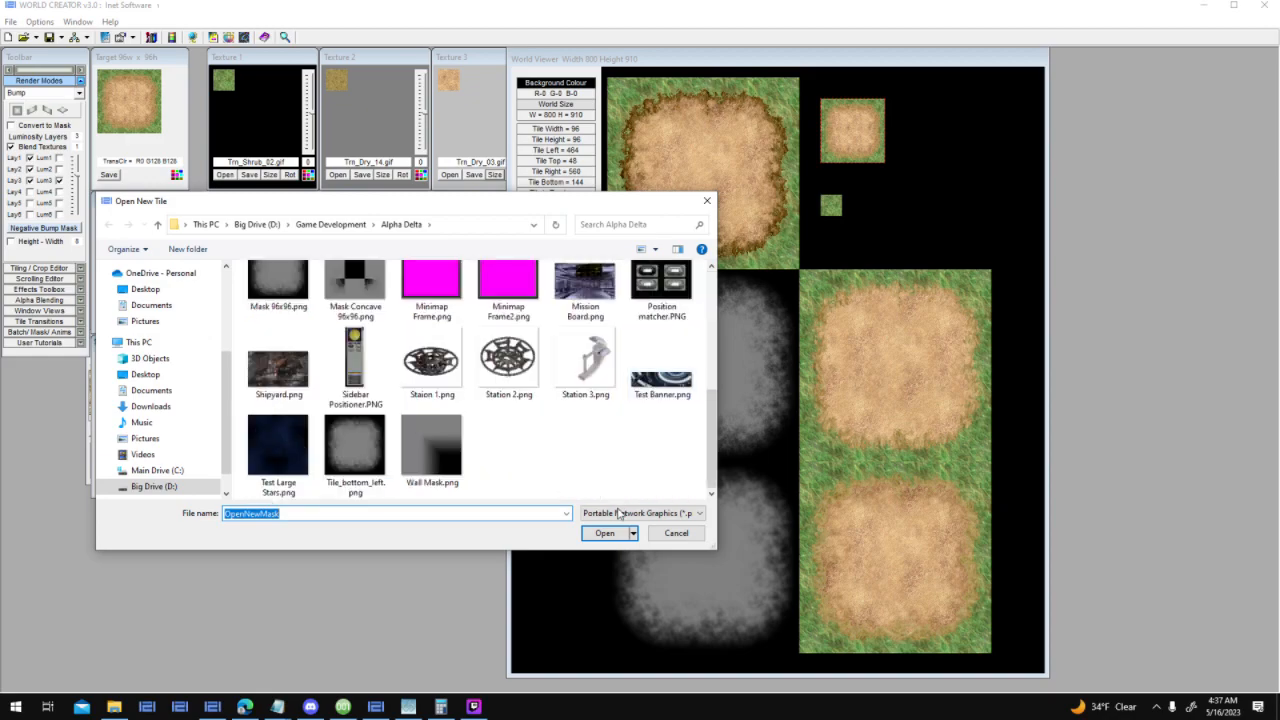
pyautogui.click(619, 512)
pyautogui.click(625, 500)
pyautogui.scroll(-5, 603, 440)
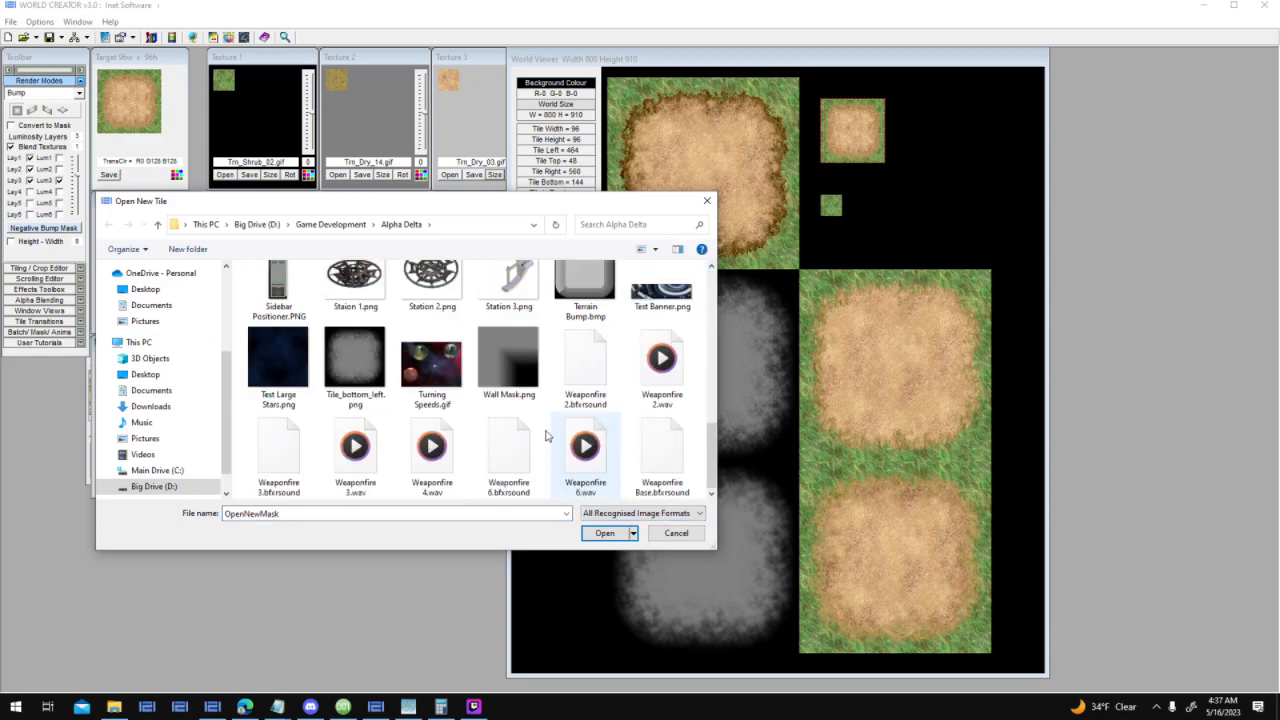
pyautogui.scroll(5, 384, 395)
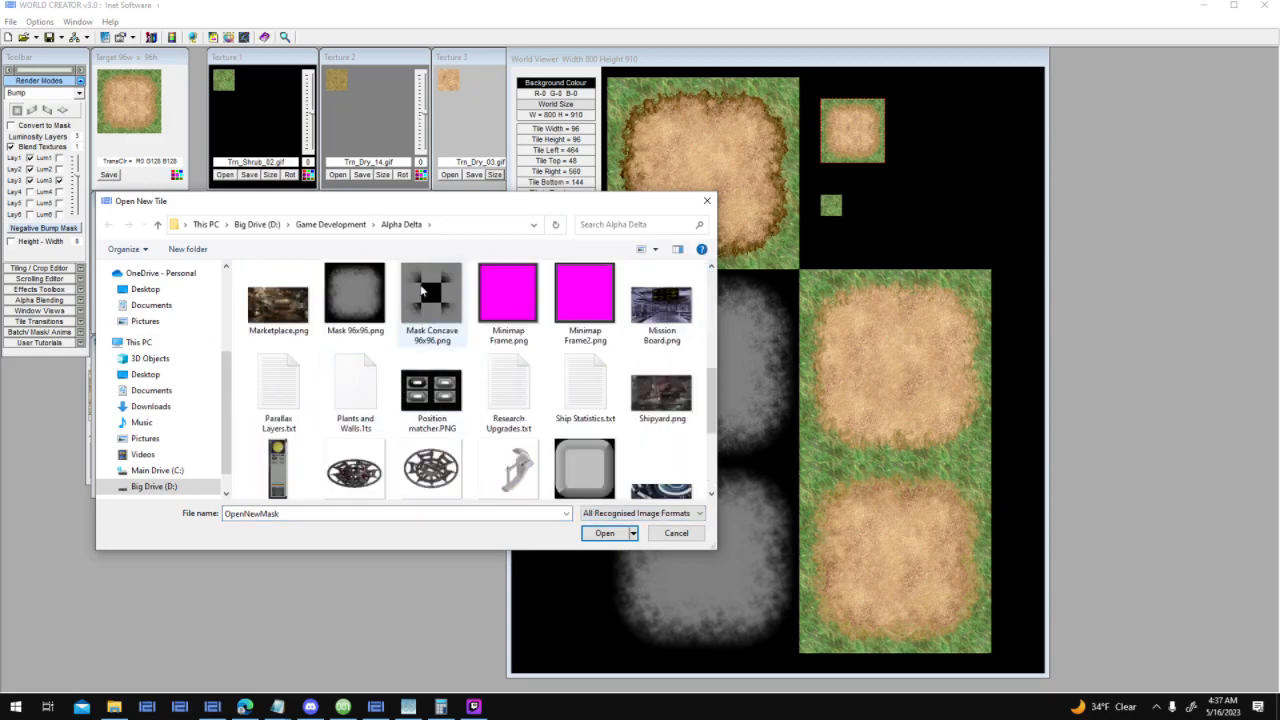
pyautogui.doubleClick(356, 300)
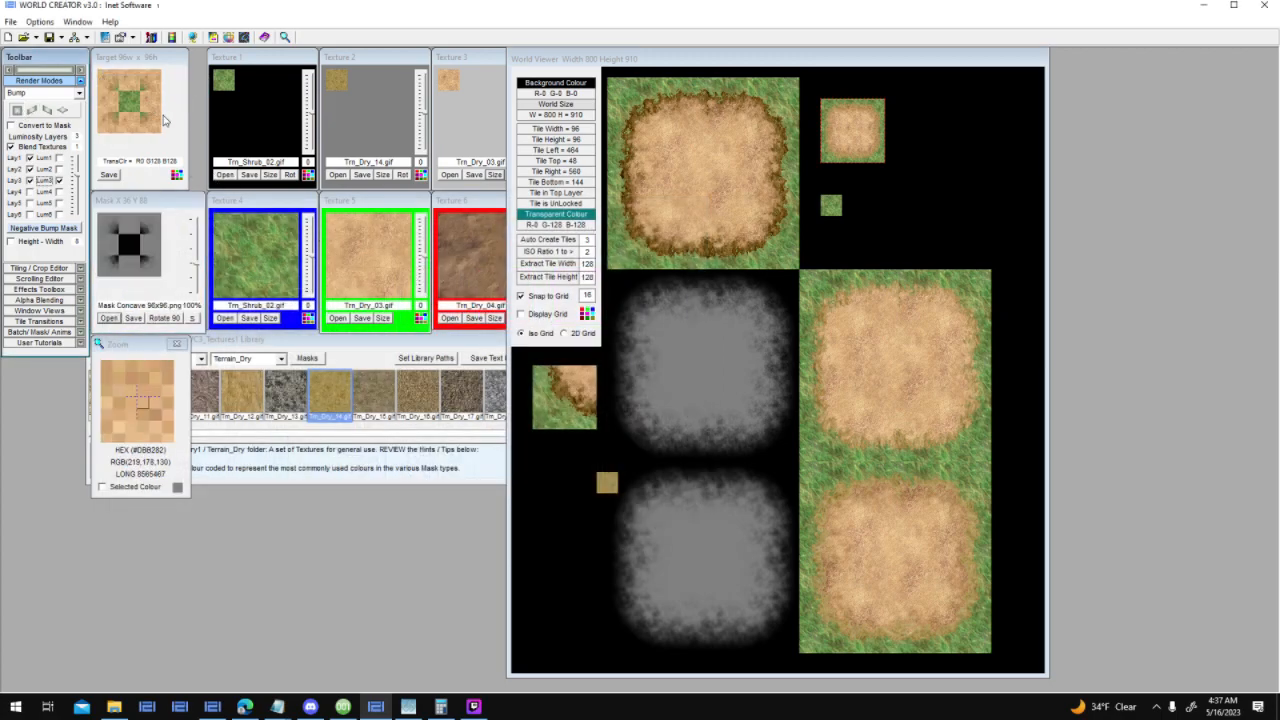
# Place the rendered concave target tile in the World Viewer, directly beside the small grass-bordered dirt tile
pyautogui.moveTo(139, 127); pyautogui.dragTo(945, 208)
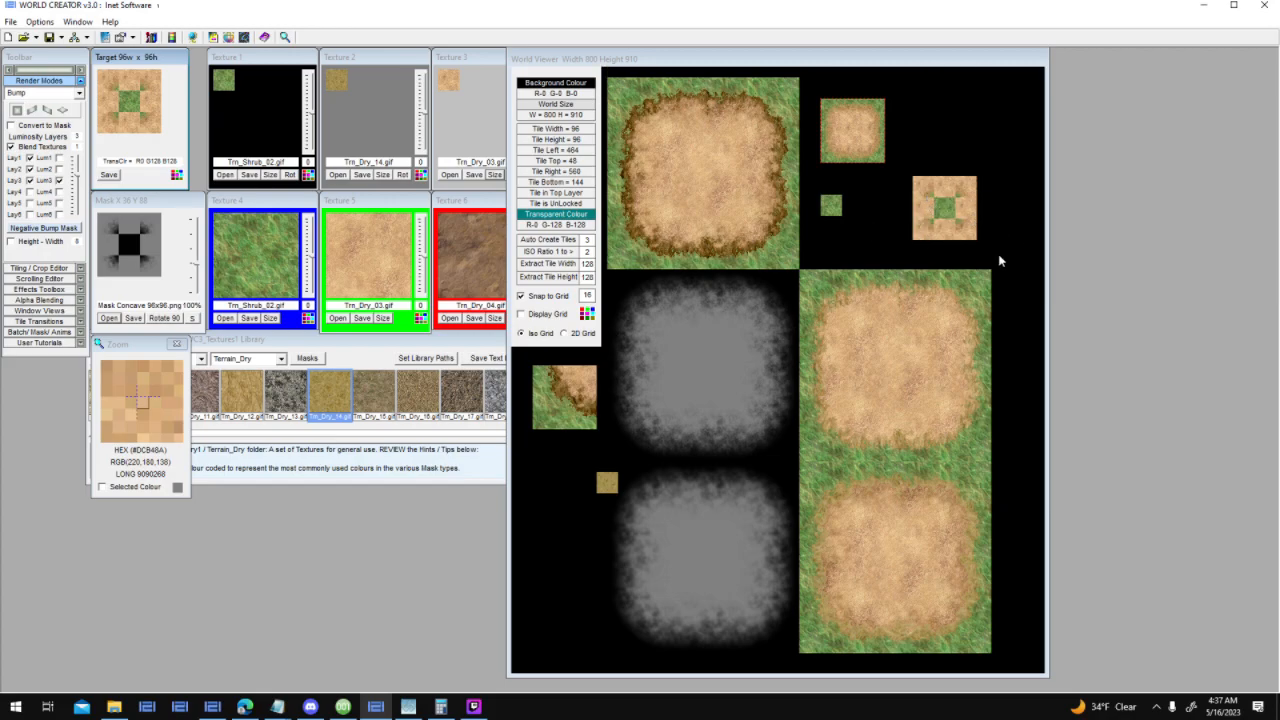
pyautogui.moveTo(944, 208); pyautogui.dragTo(916, 130)
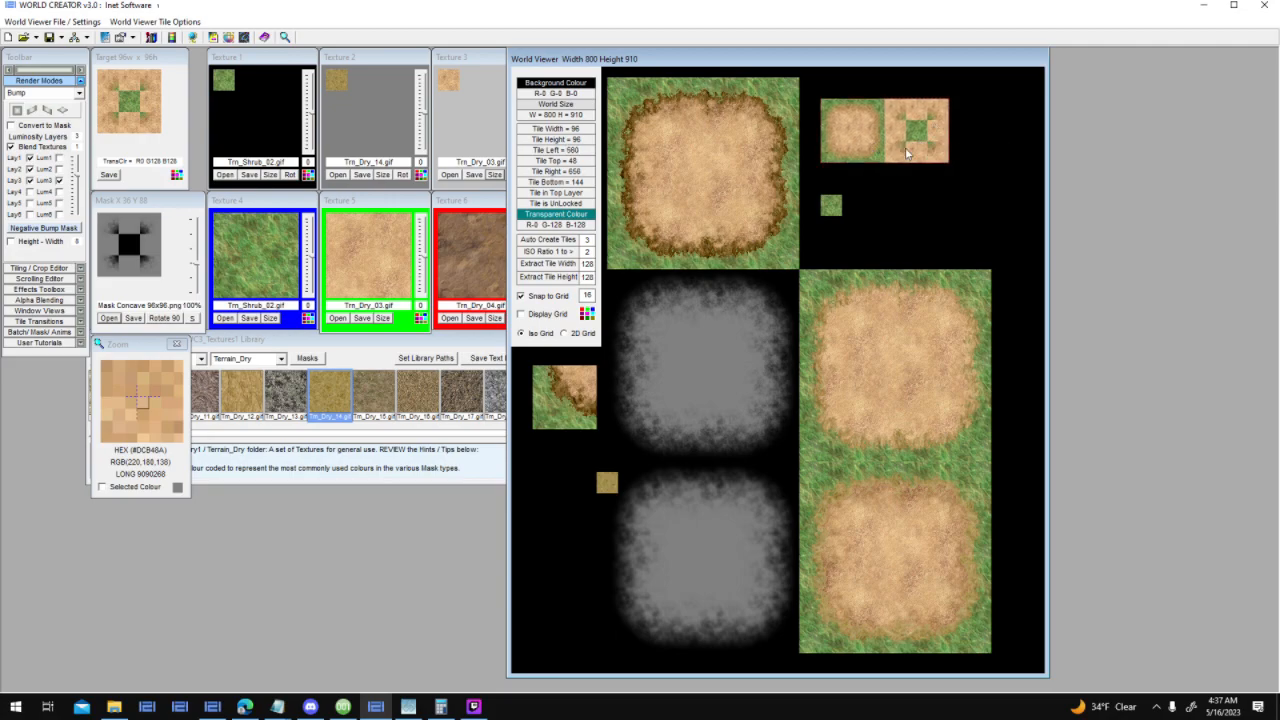
# Switch to 001 Game Creator and open the Ground tile-set for editing, keeping its layer on Ground
pyautogui.click(343, 706)
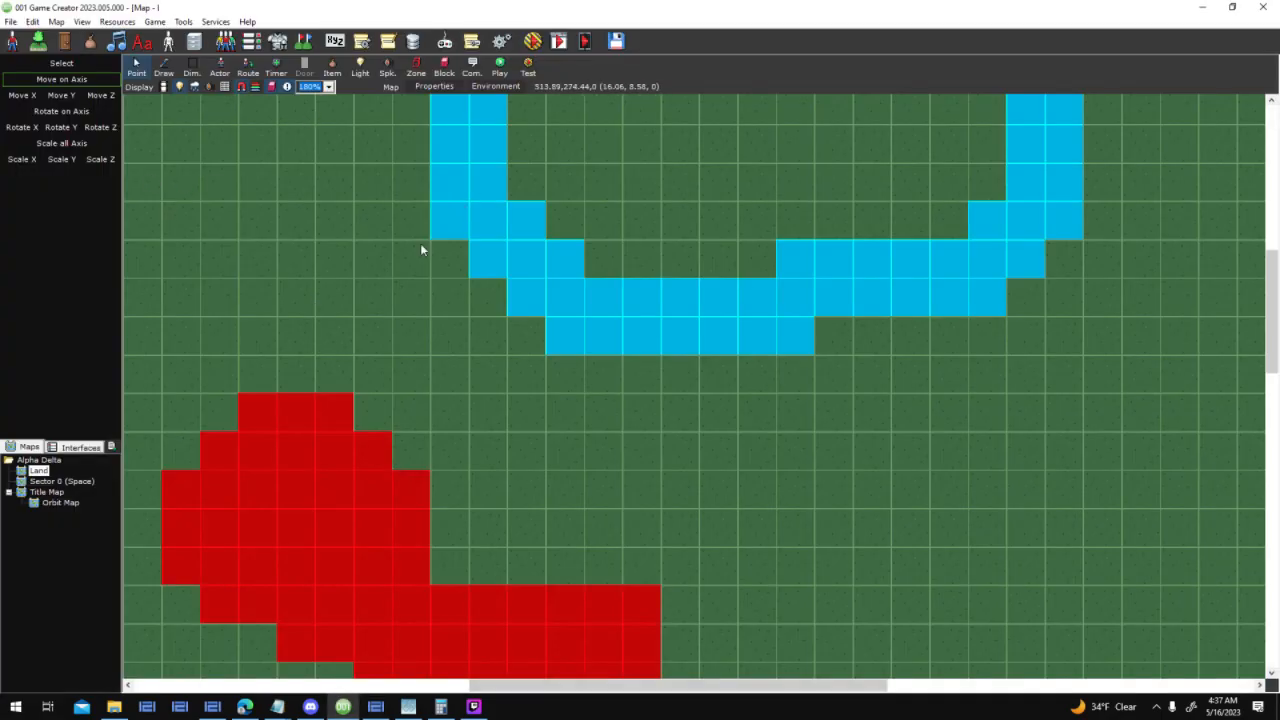
pyautogui.click(408, 706)
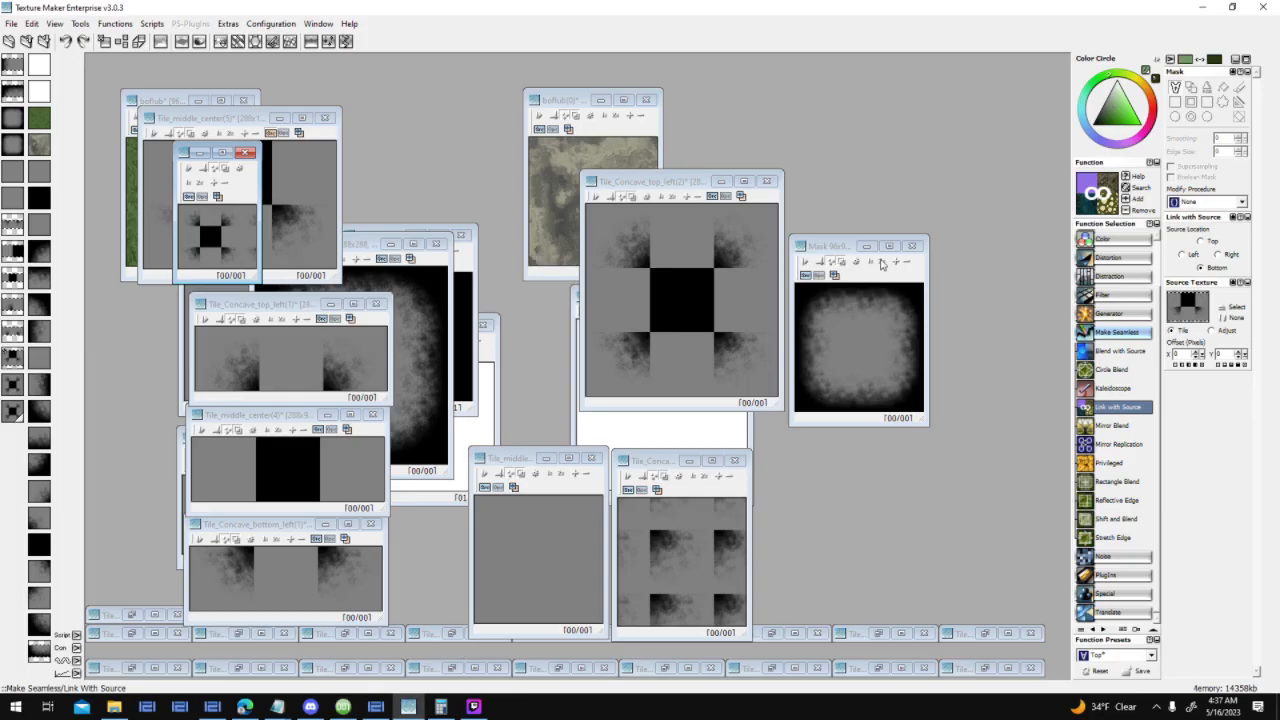
pyautogui.hotkey('alt', 'Tab')
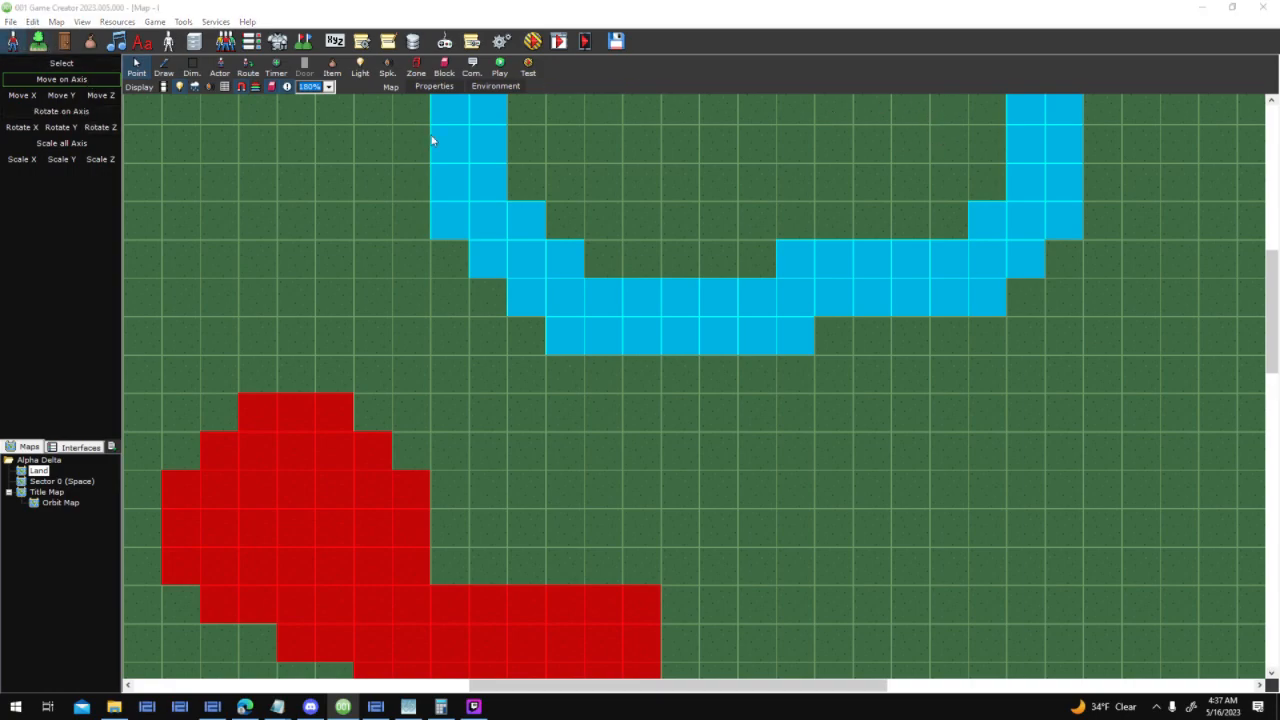
pyautogui.click(40, 42)
pyautogui.click(40, 43)
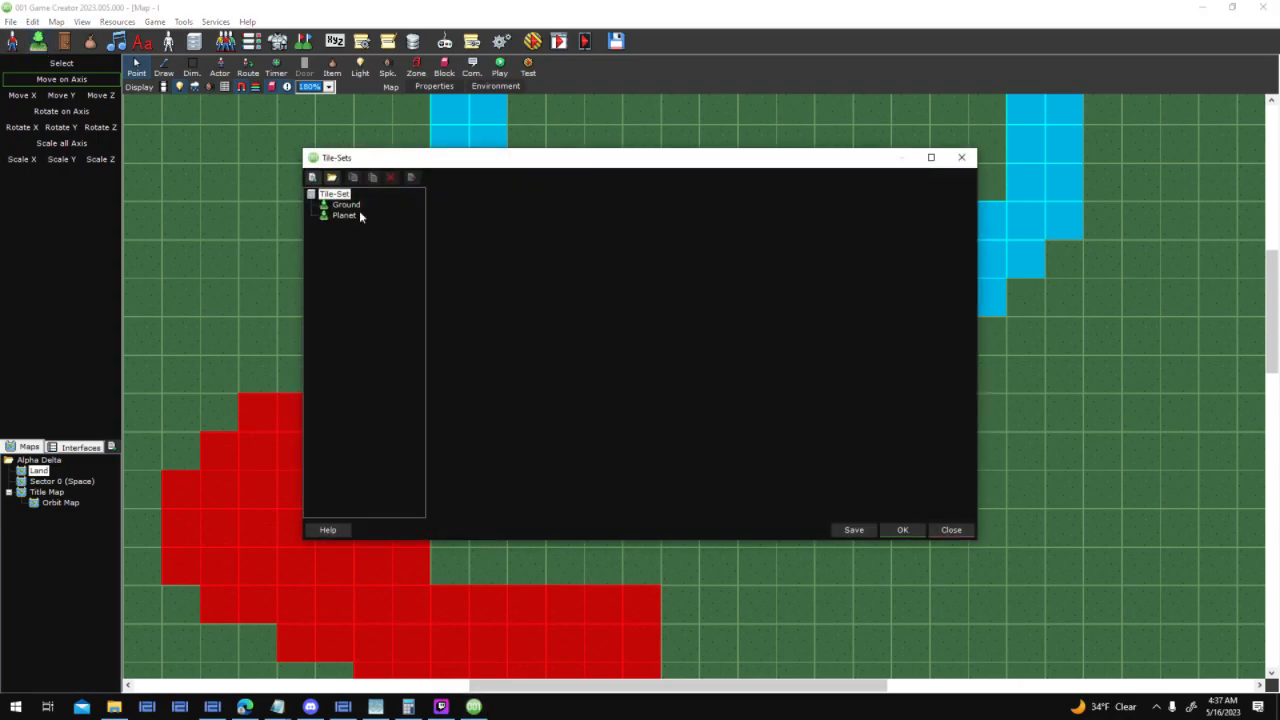
pyautogui.click(350, 206)
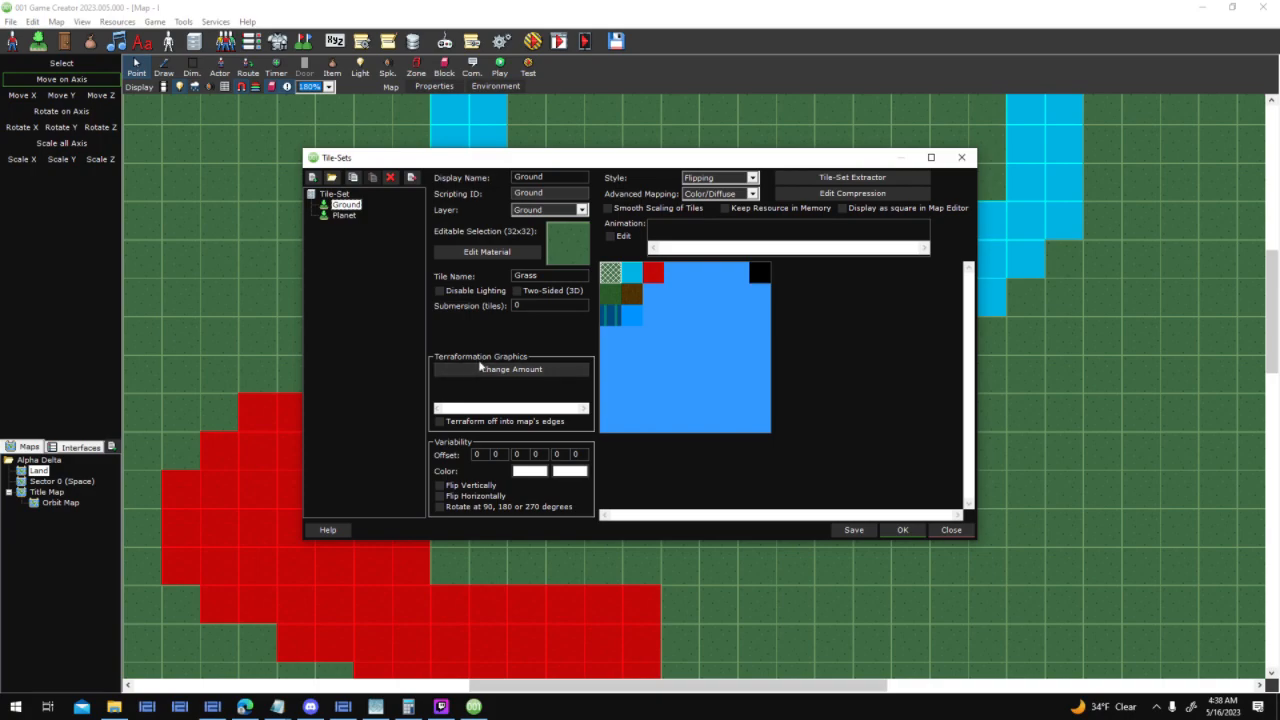
pyautogui.click(581, 212)
pyautogui.click(560, 222)
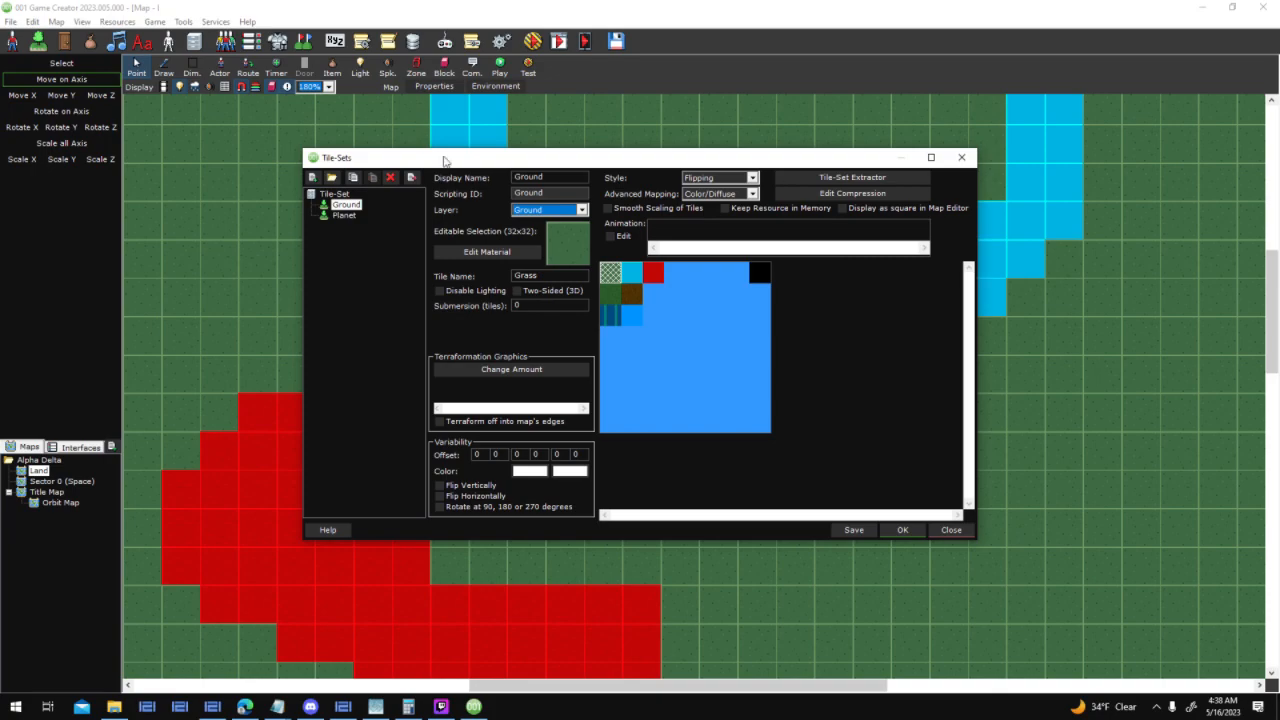
# Add one terraformation graphic to the plain blue tile below the brown one and open its Tile Terraformation settings
pyautogui.click(632, 317)
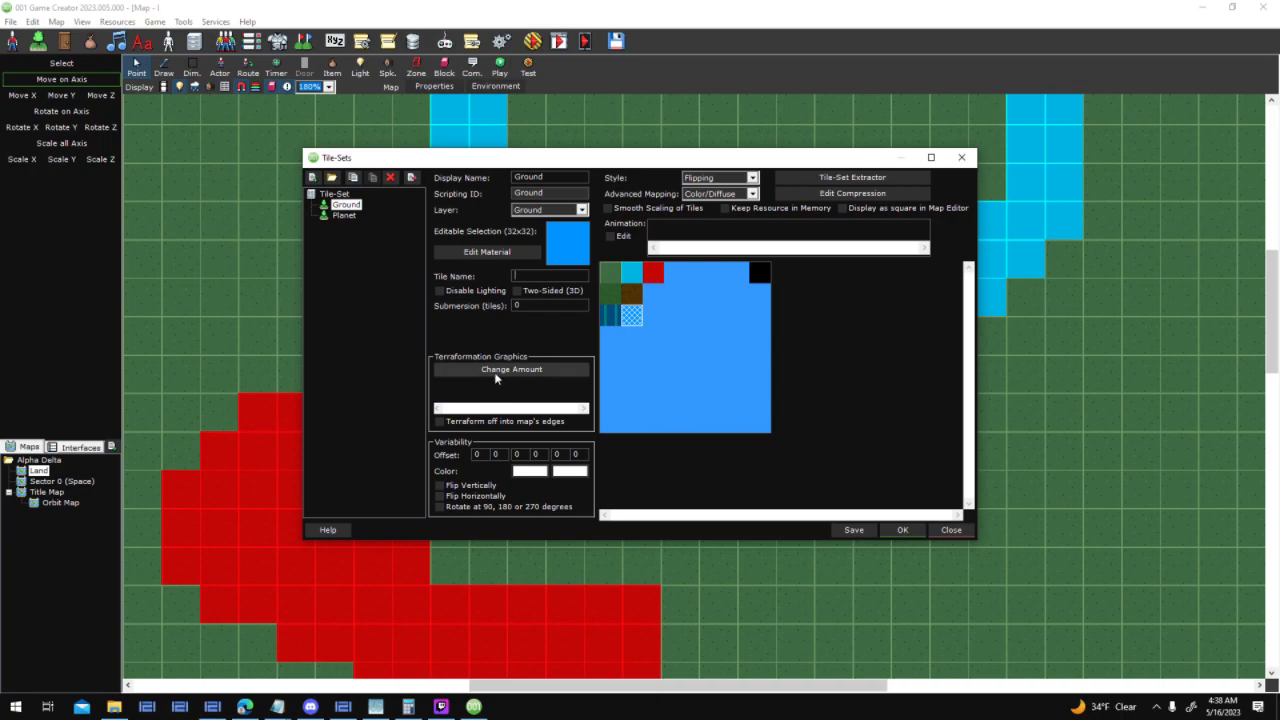
pyautogui.click(522, 370)
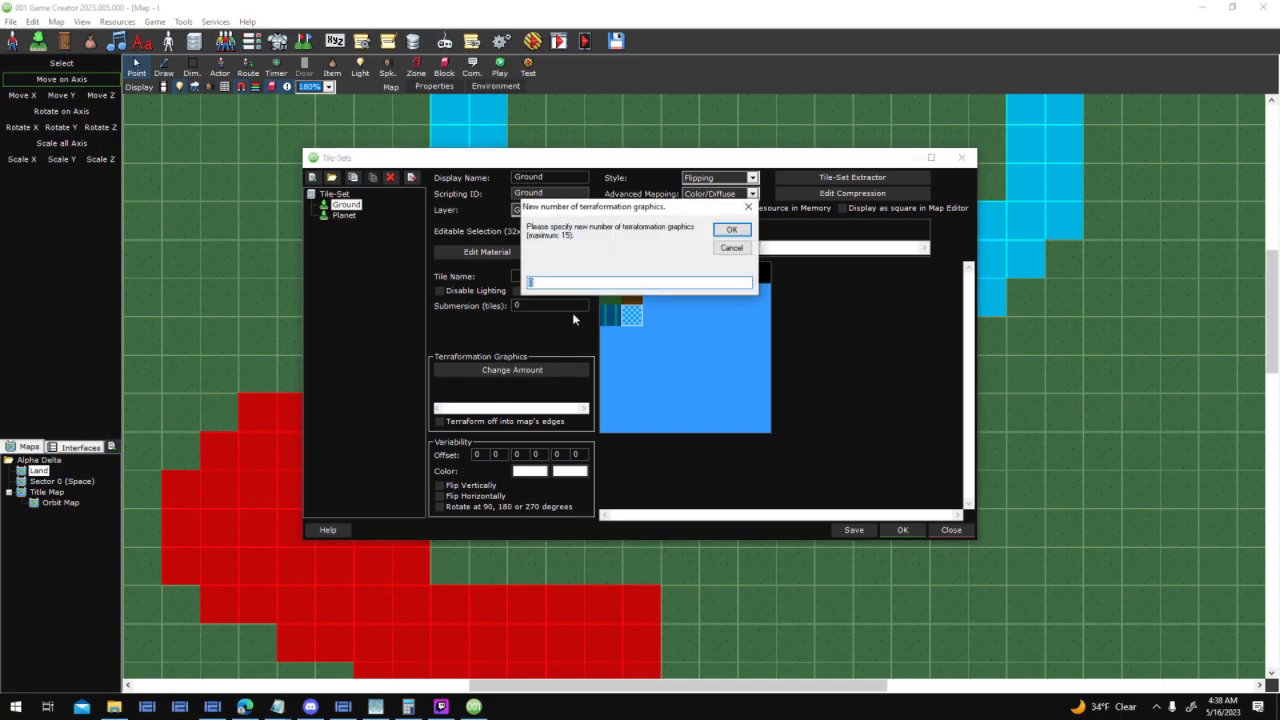
pyautogui.click(731, 230)
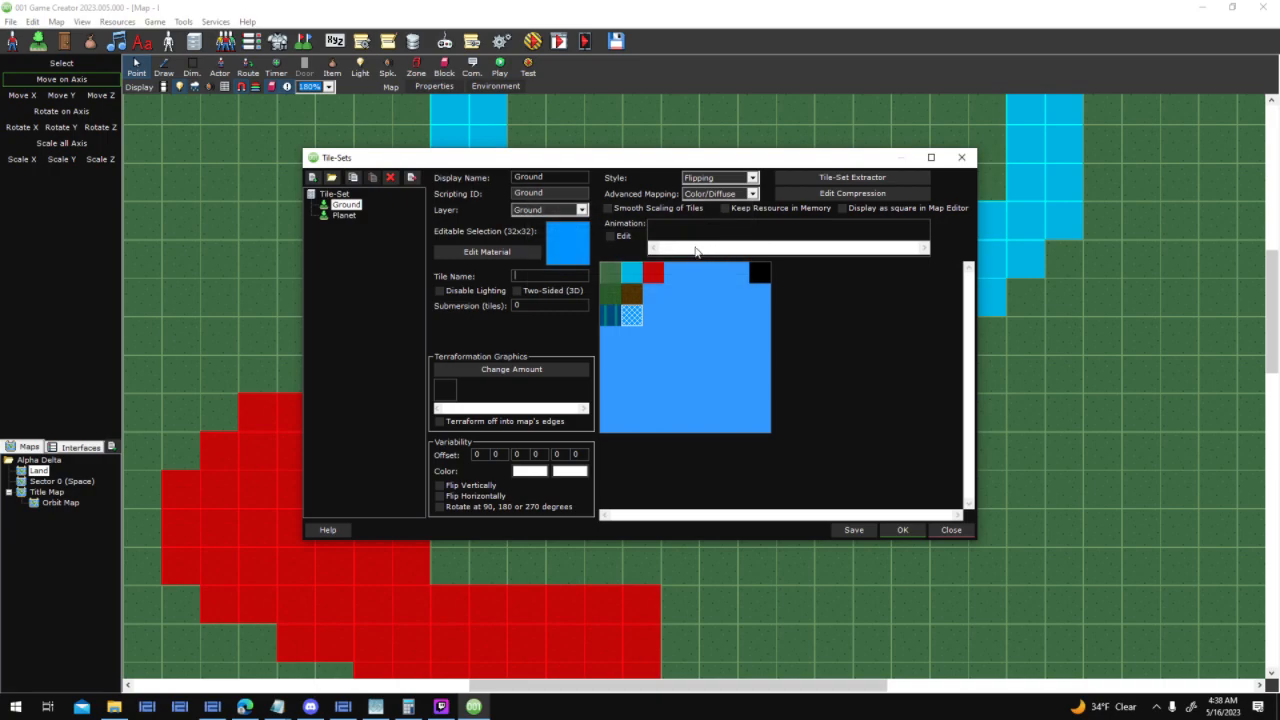
pyautogui.doubleClick(455, 386)
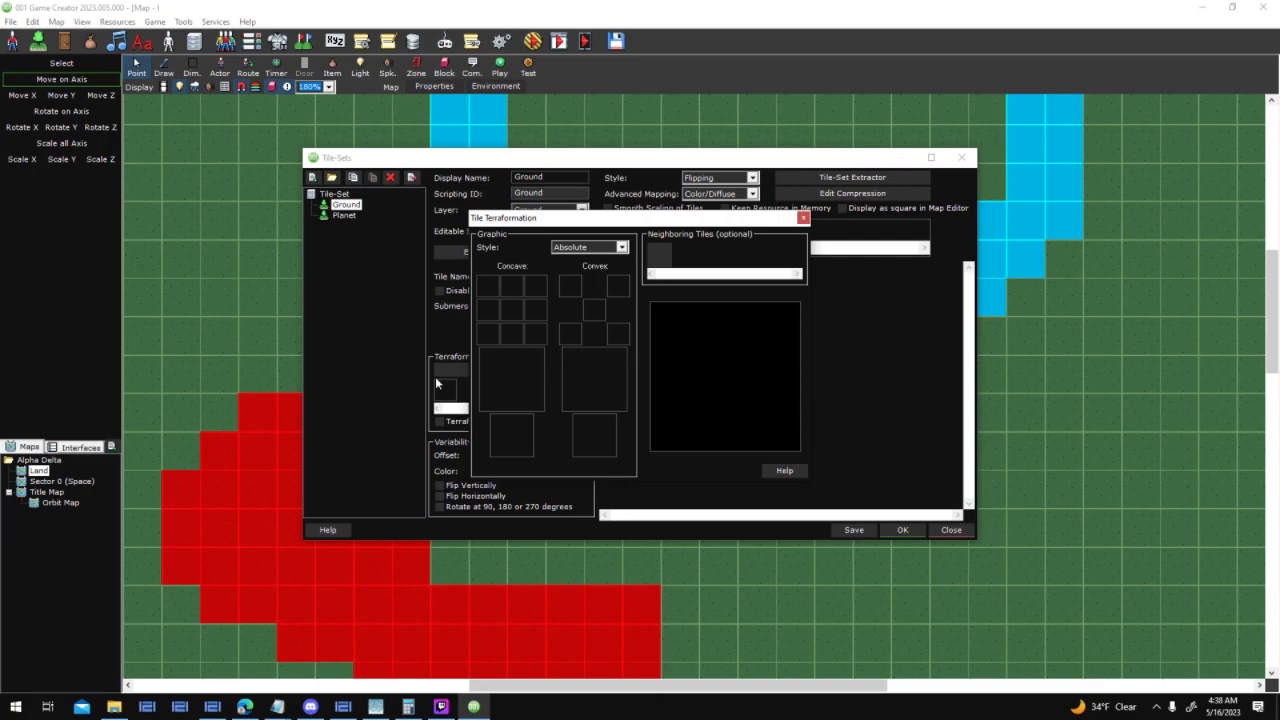
pyautogui.click(655, 315)
# Switch to Texture Maker and set the two large assembled mask windows side by side for comparison
pyautogui.click(378, 708)
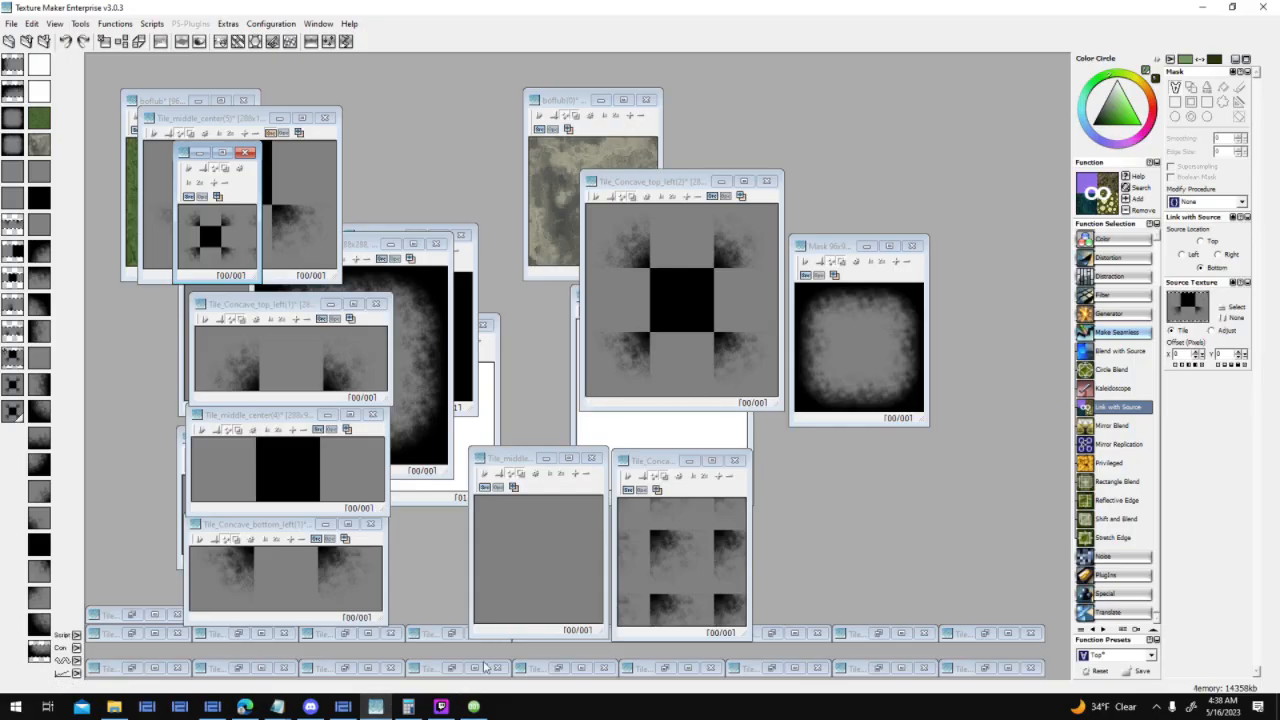
pyautogui.moveTo(624, 185); pyautogui.dragTo(684, 184)
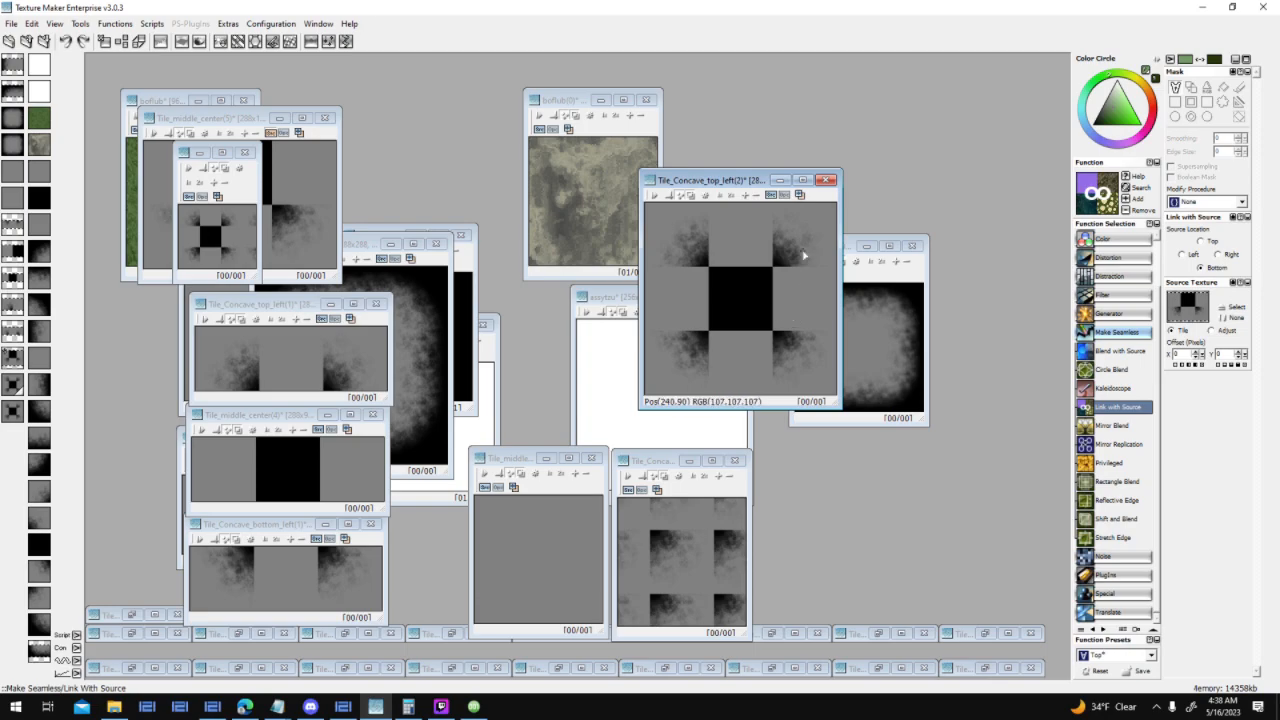
pyautogui.moveTo(357, 243); pyautogui.dragTo(543, 183)
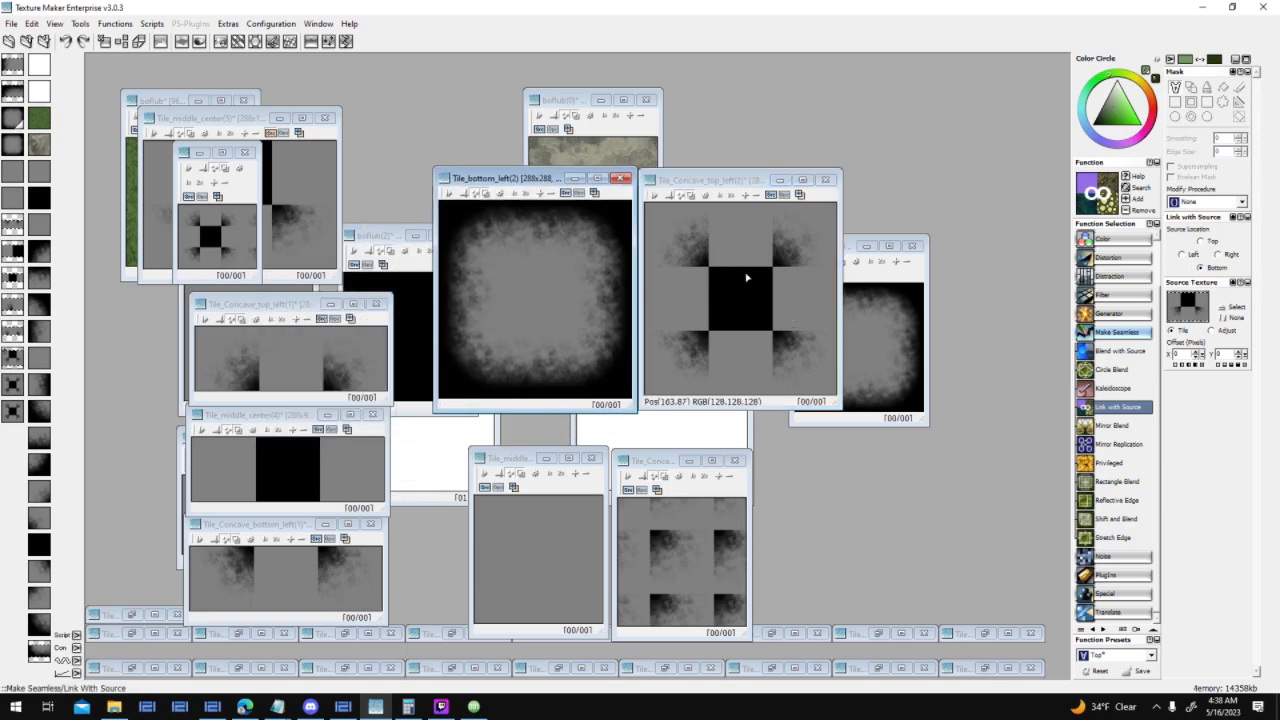
pyautogui.click(474, 706)
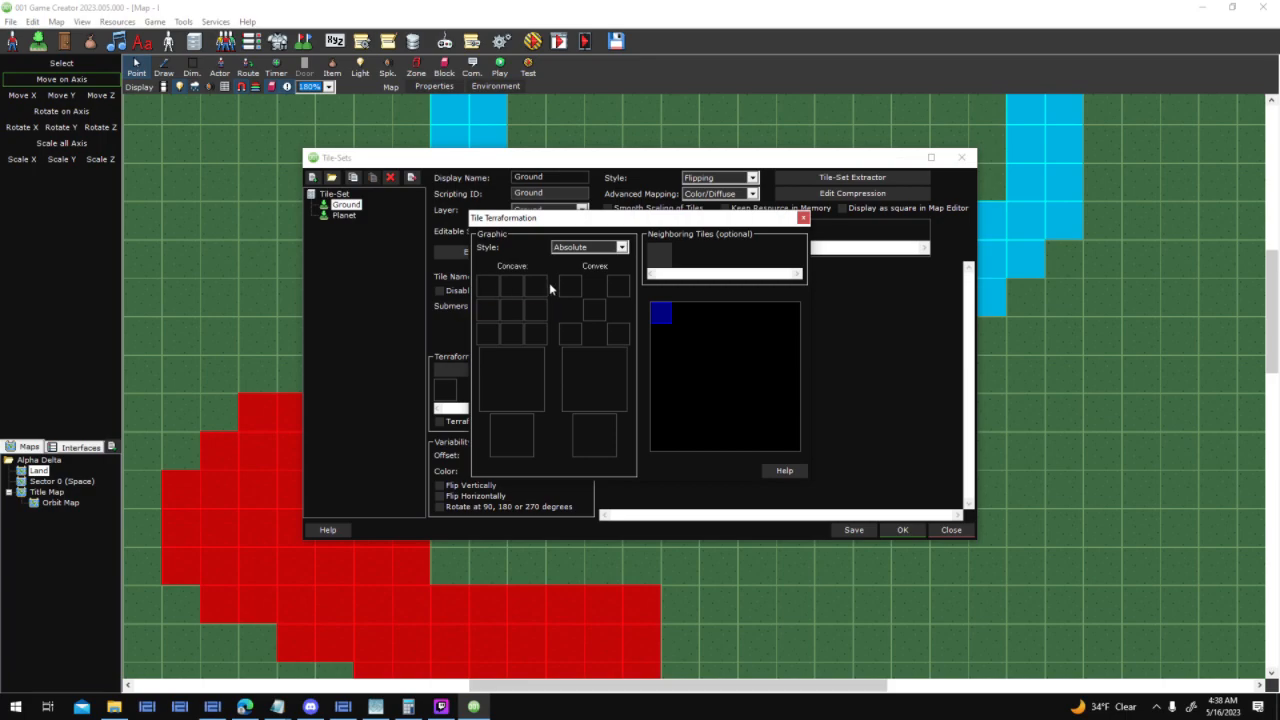
pyautogui.rightClick(546, 453)
pyautogui.click(534, 431)
pyautogui.scroll(-3, 929, 439)
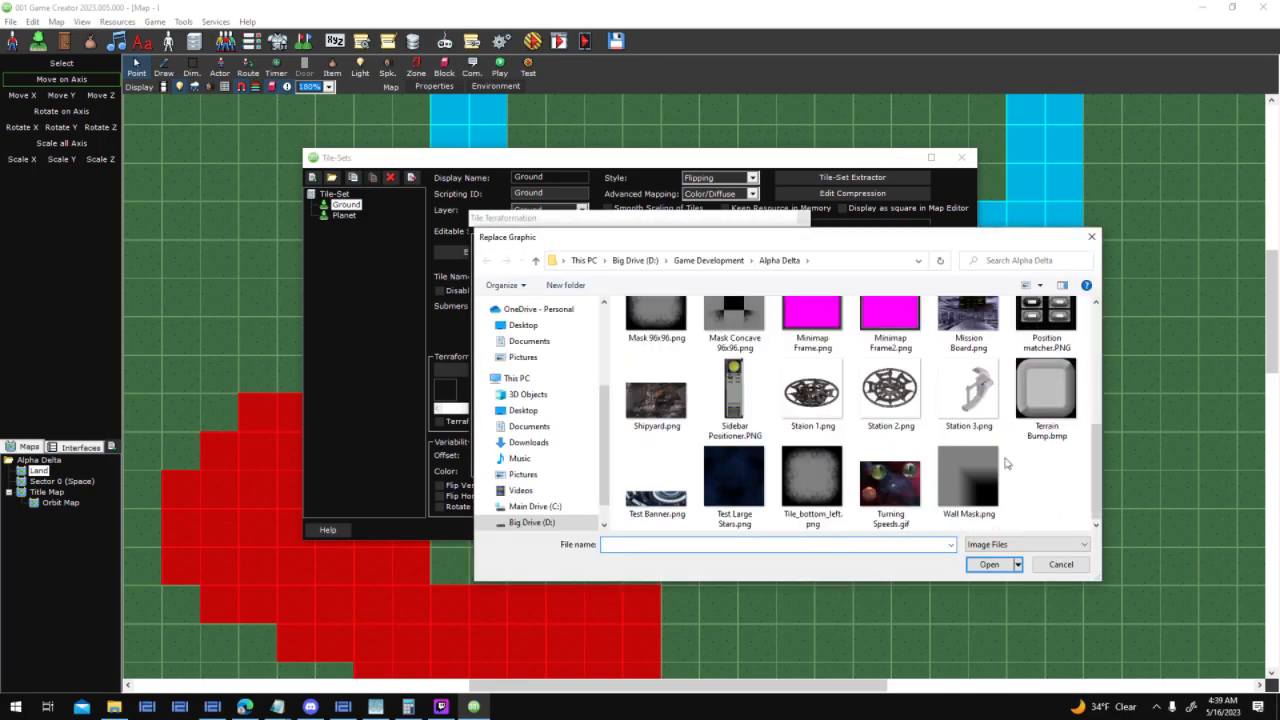
pyautogui.scroll(3, 981, 486)
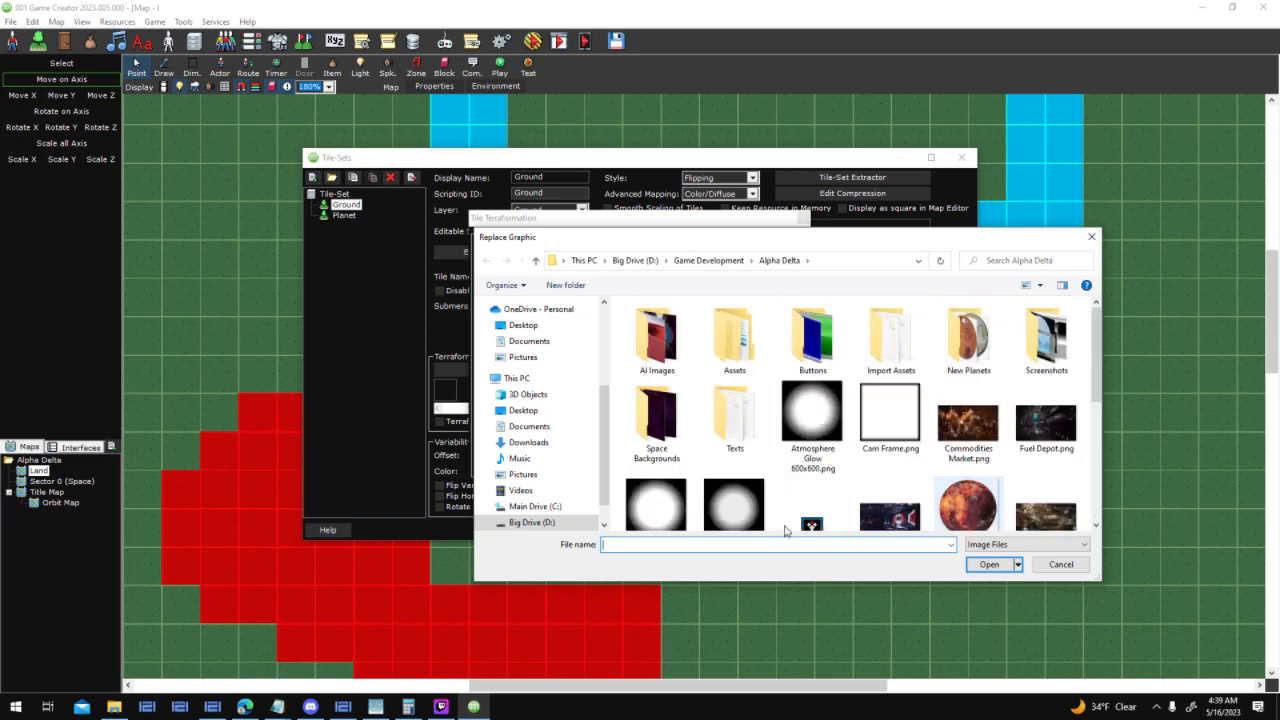
pyautogui.click(343, 707)
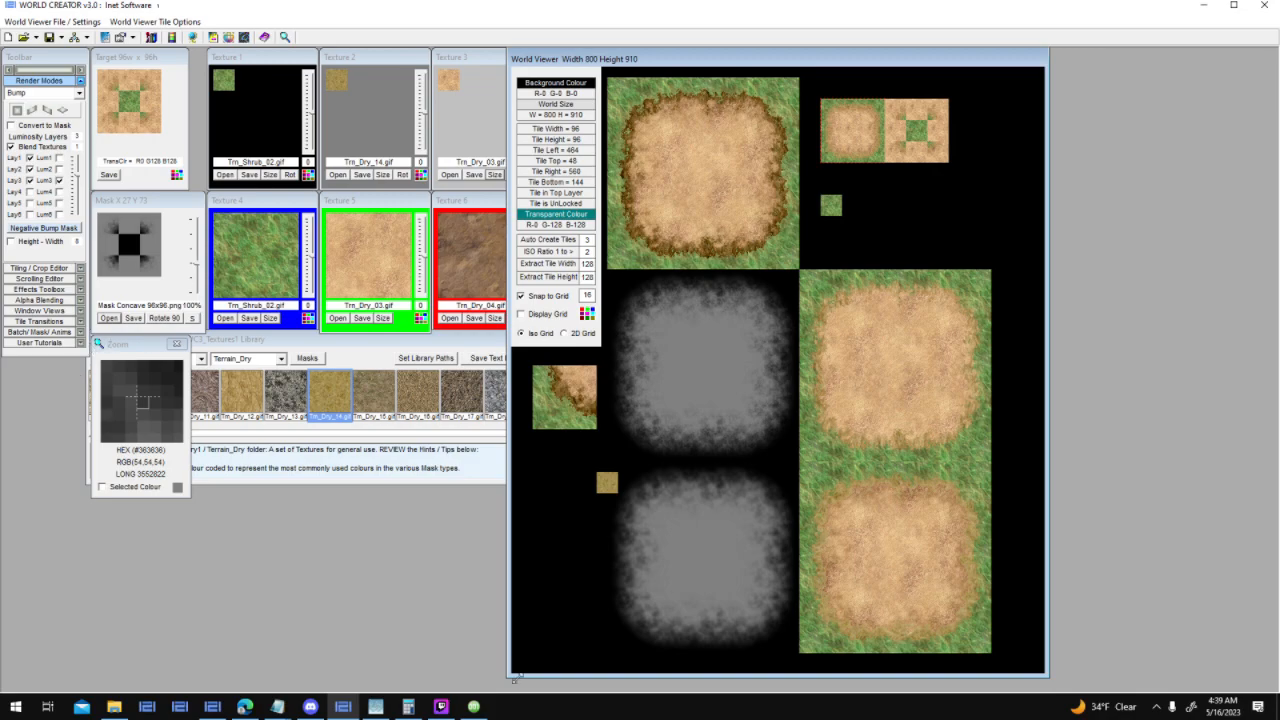
pyautogui.click(405, 708)
pyautogui.moveTo(621, 233); pyautogui.dragTo(136, 236)
pyautogui.click(592, 562)
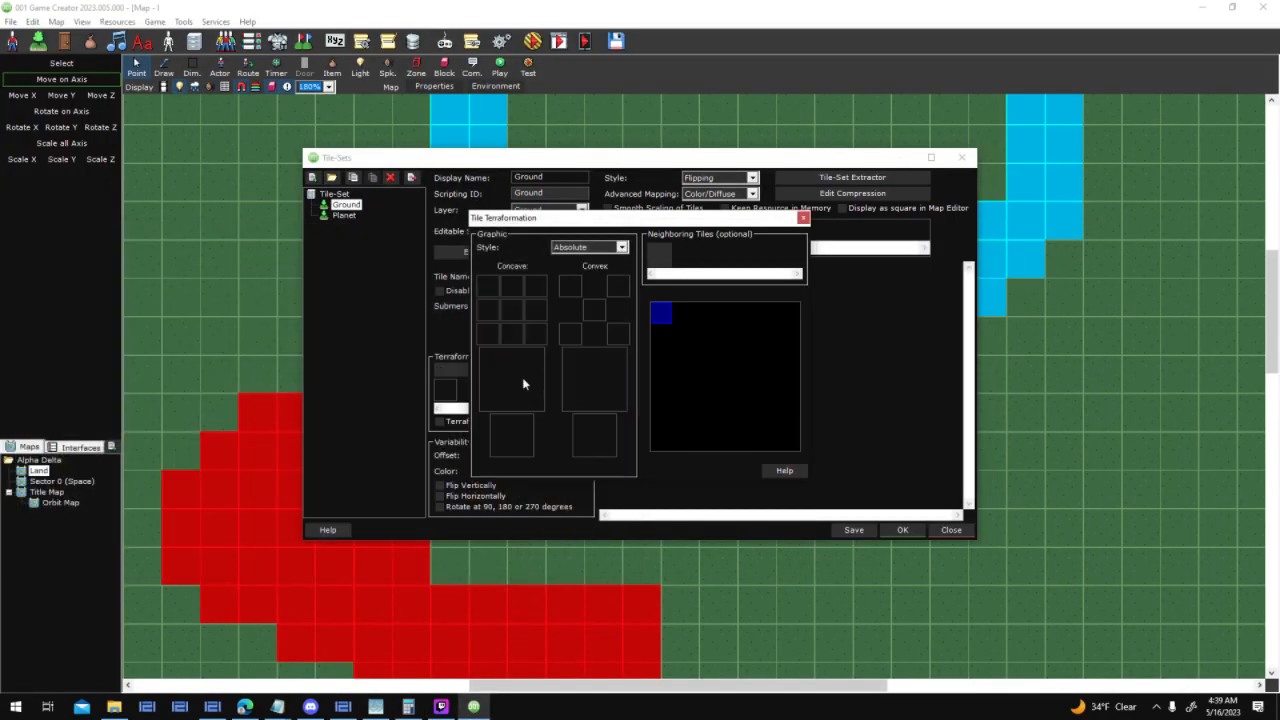
pyautogui.rightClick(522, 377)
pyautogui.click(559, 406)
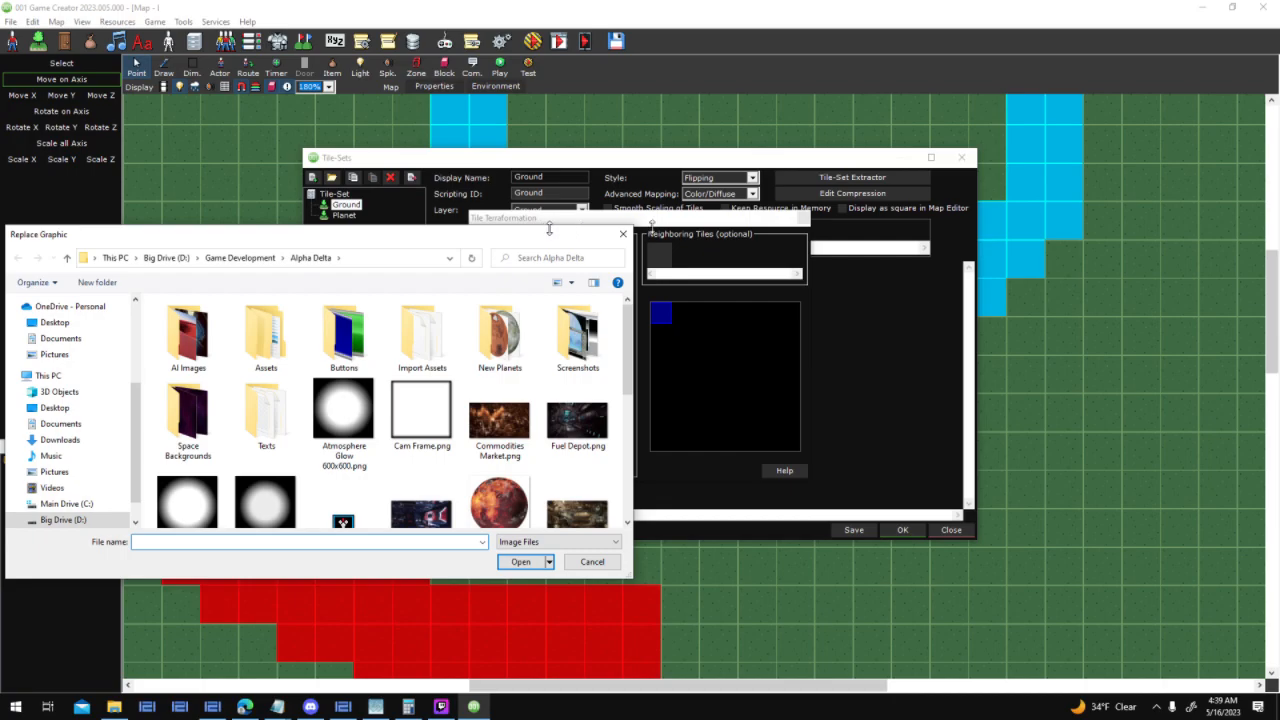
pyautogui.moveTo(545, 234); pyautogui.dragTo(1153, 194)
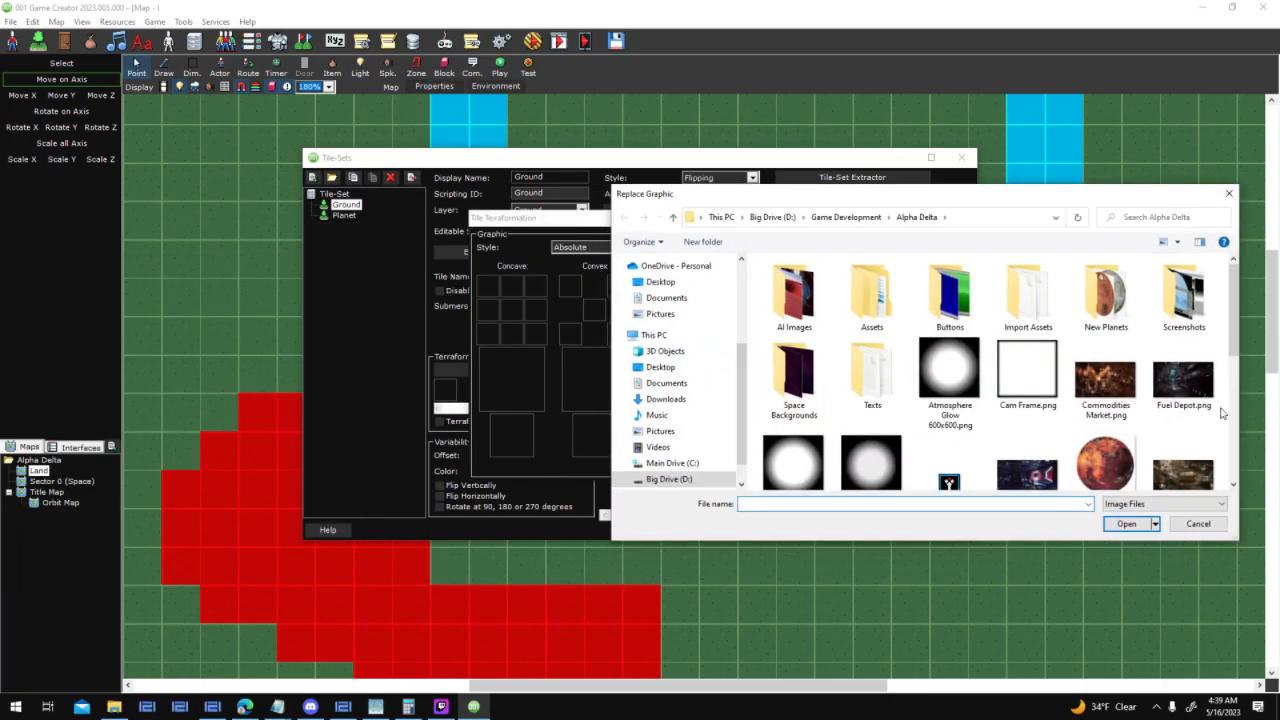
pyautogui.click(1198, 523)
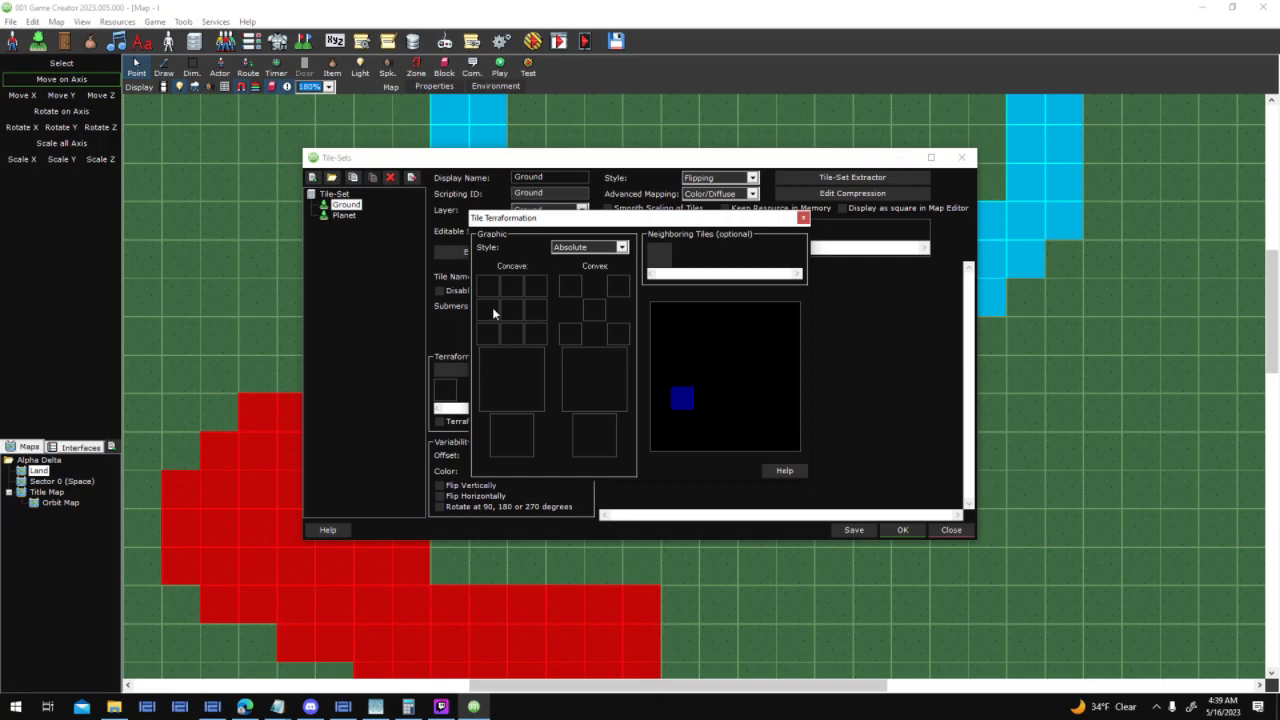
pyautogui.rightClick(518, 370)
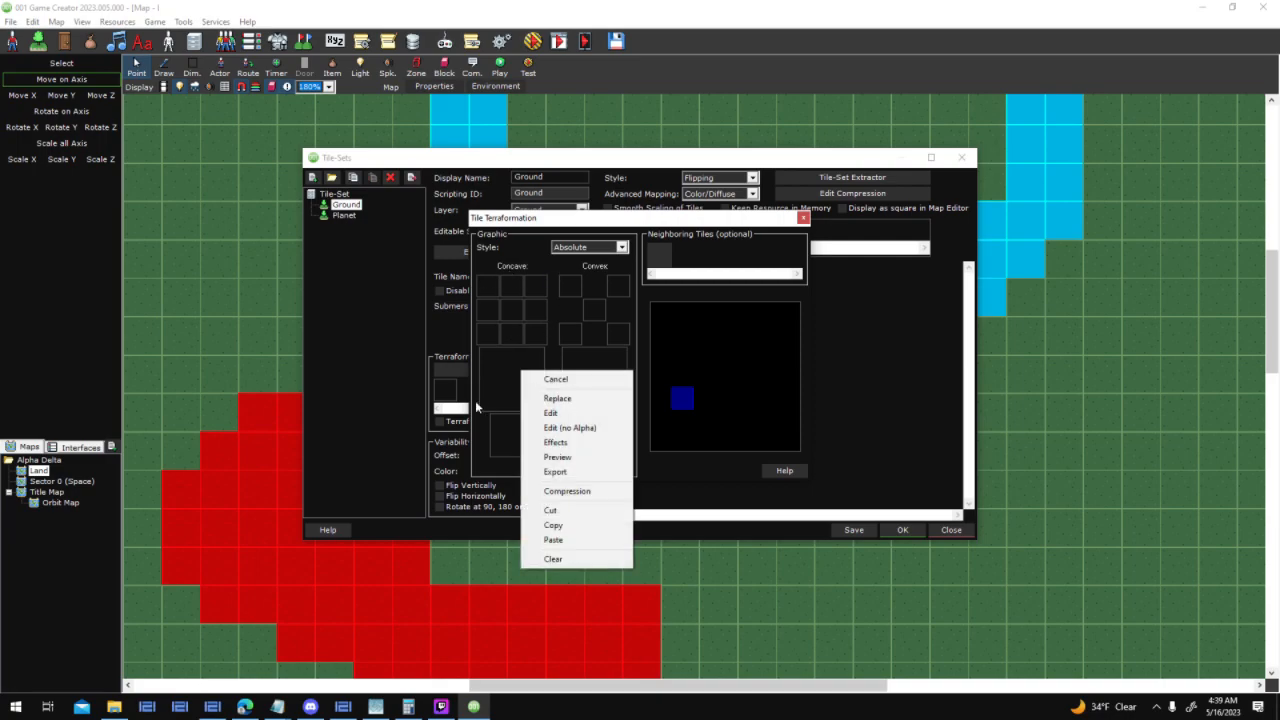
pyautogui.rightClick(499, 367)
pyautogui.click(514, 343)
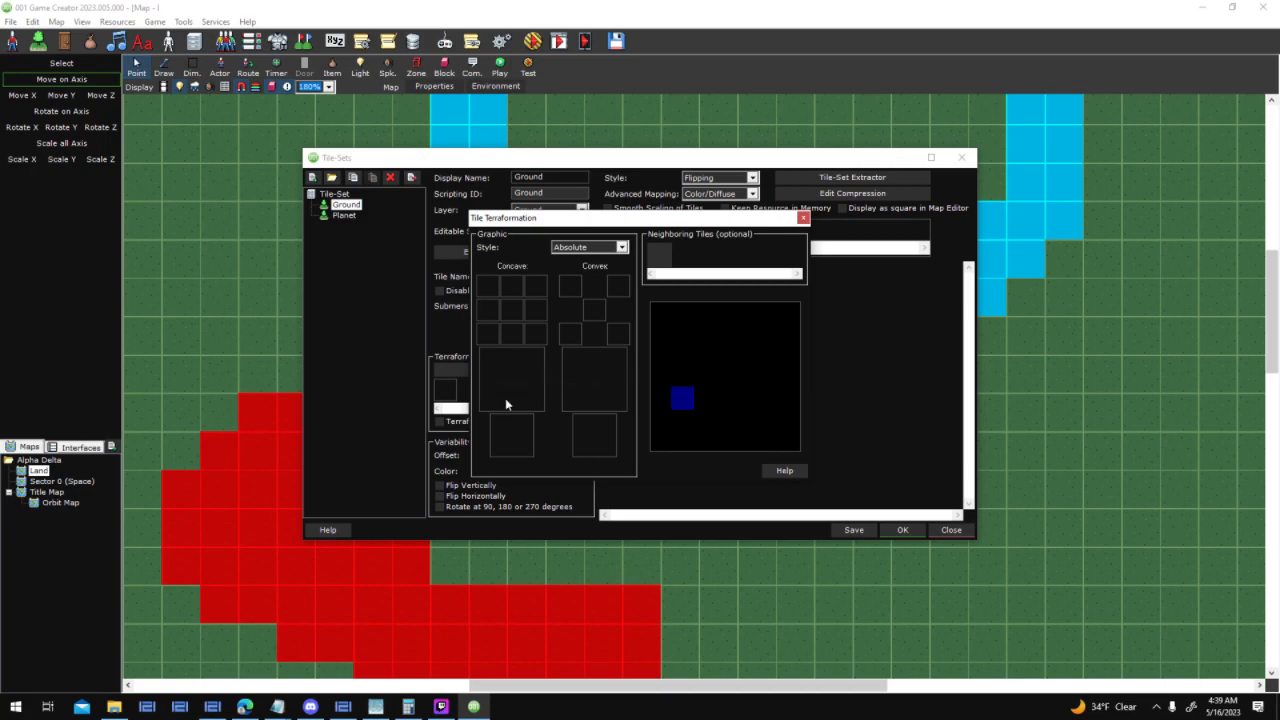
pyautogui.rightClick(507, 397)
# Switch to World Creator, copy the small grass-bordered dirt tile into Texture 1 and save it as Grass Concave.png in the Alpha Delta folder
pyautogui.click(342, 706)
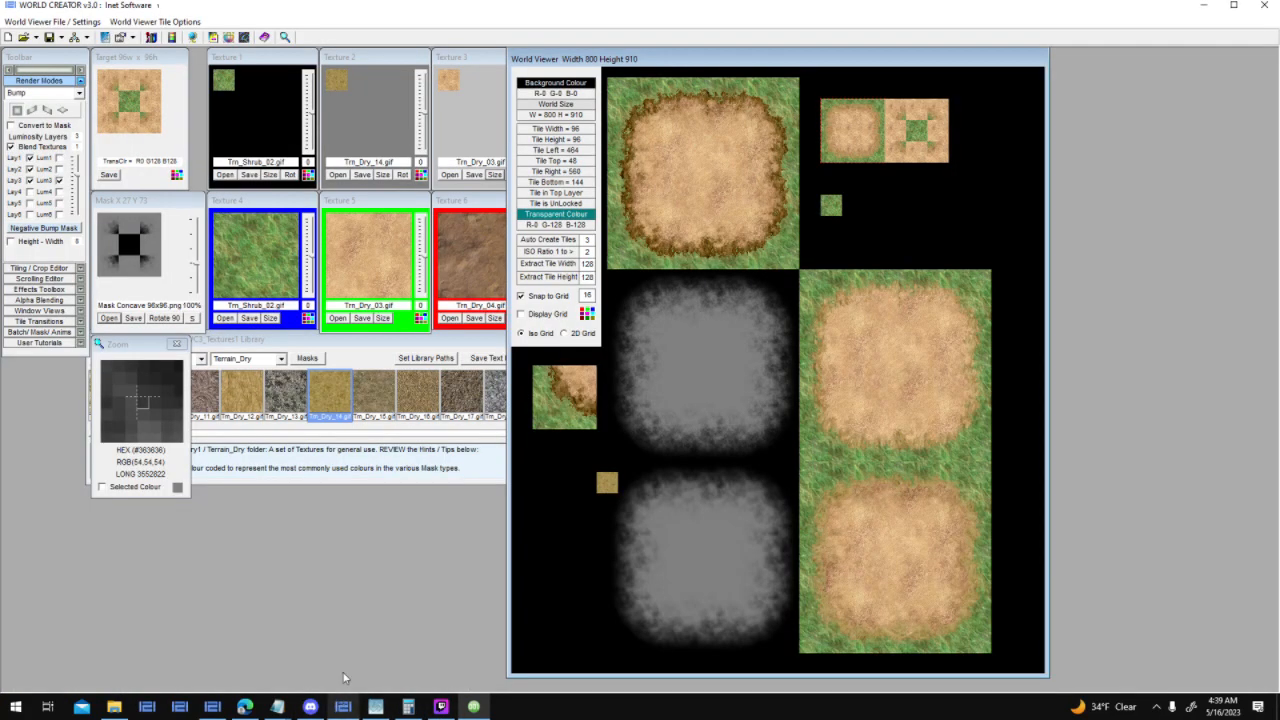
pyautogui.moveTo(863, 141); pyautogui.dragTo(284, 110)
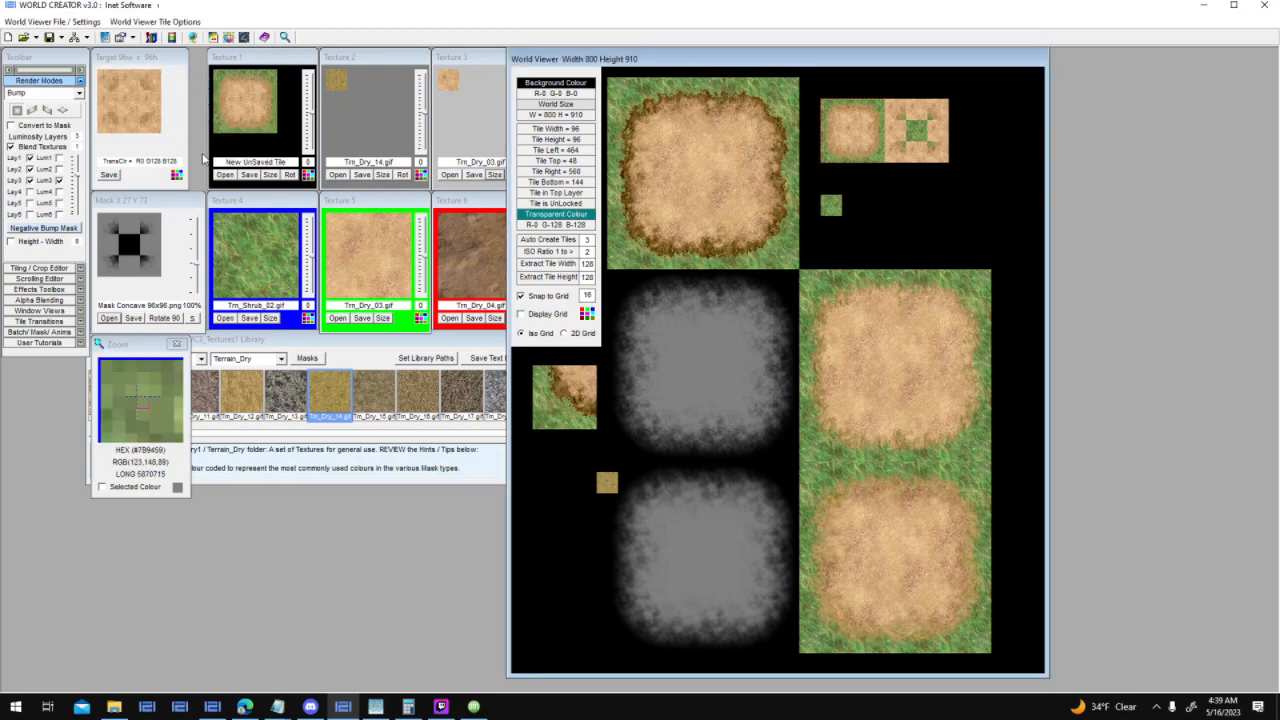
pyautogui.click(249, 175)
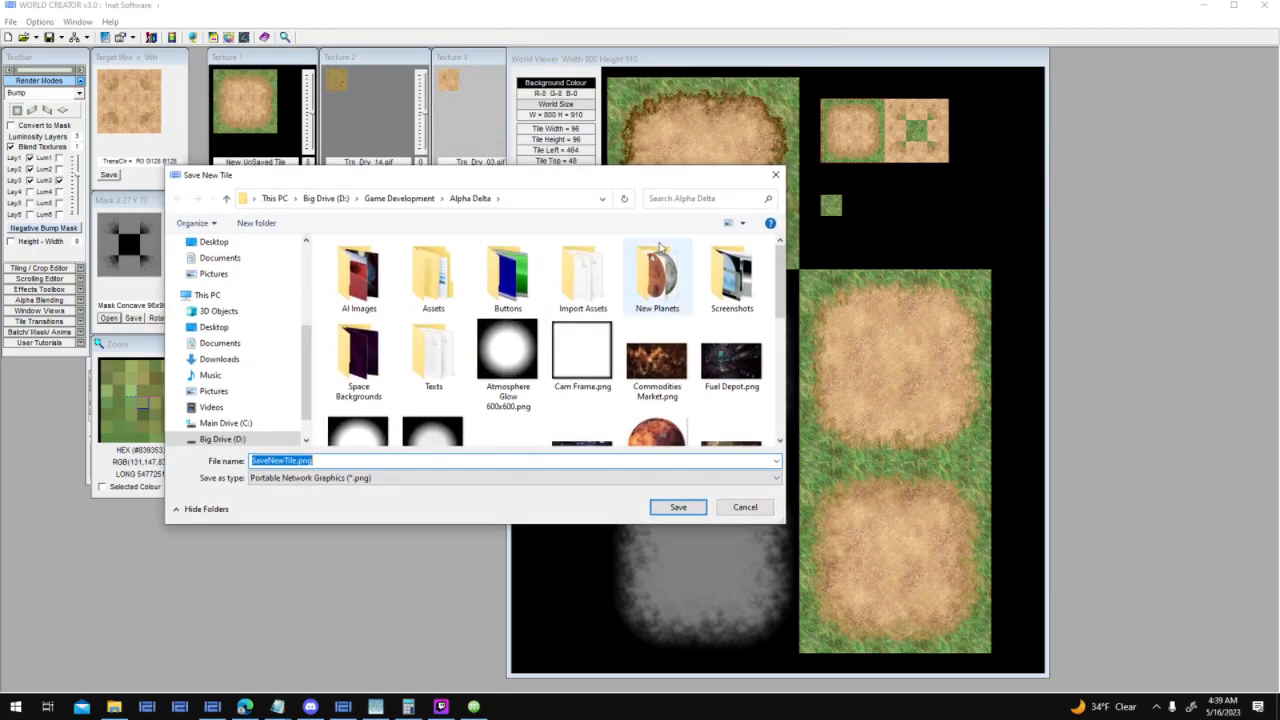
pyautogui.write('Grass Concave')
pyautogui.press('Return')
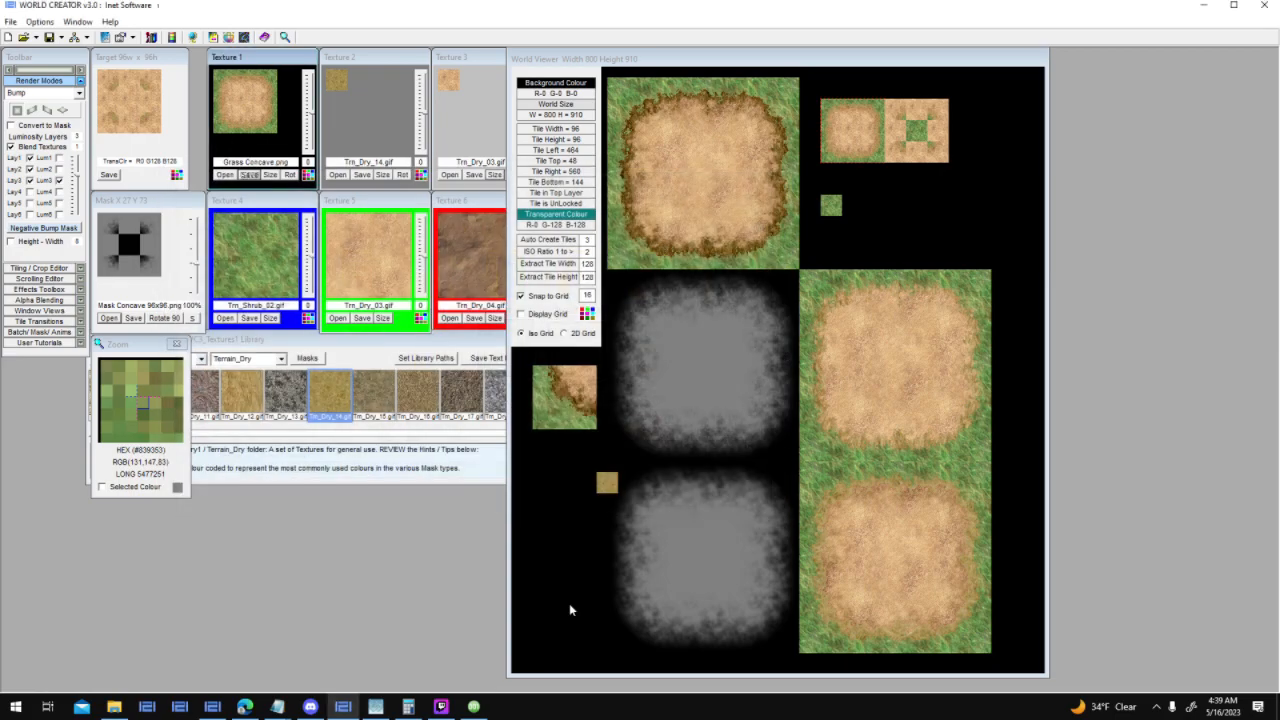
# Copy the small dirt tile with the grass center into Texture 1 and save it as Grass Convex.png in the Alpha Delta folder
pyautogui.click(475, 706)
pyautogui.click(405, 531)
pyautogui.click(907, 124)
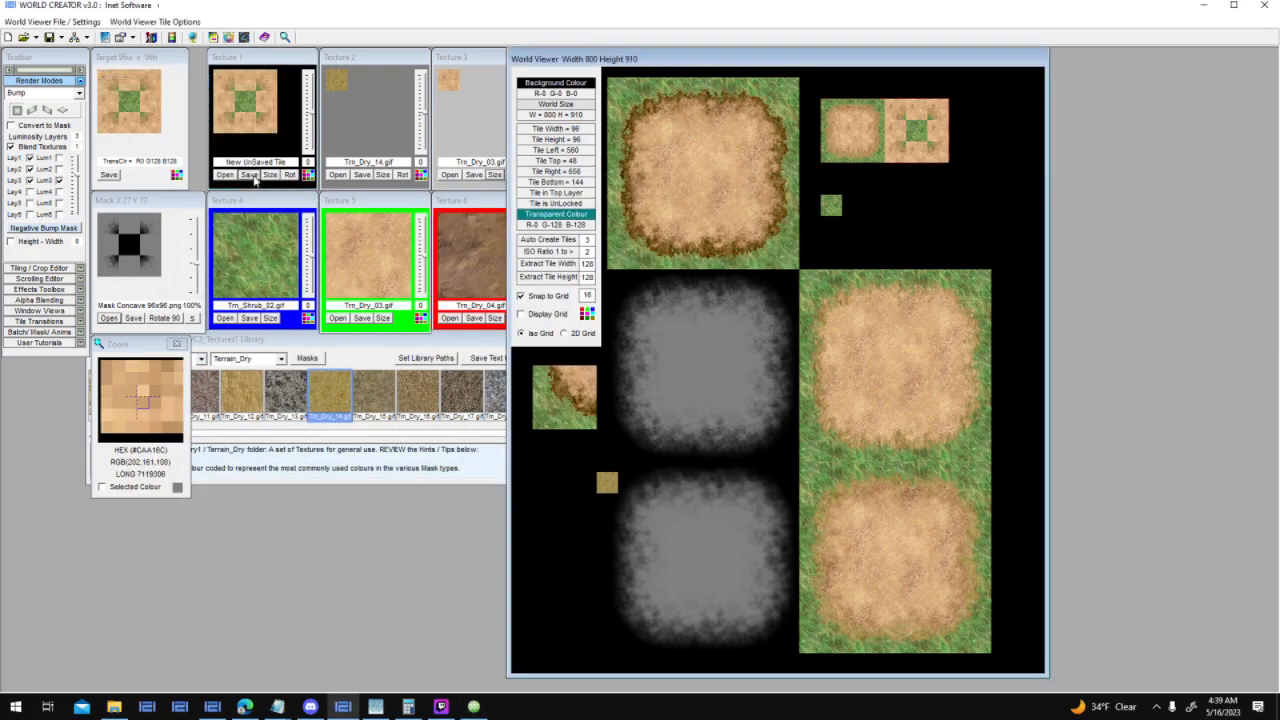
pyautogui.click(249, 175)
pyautogui.write('G')
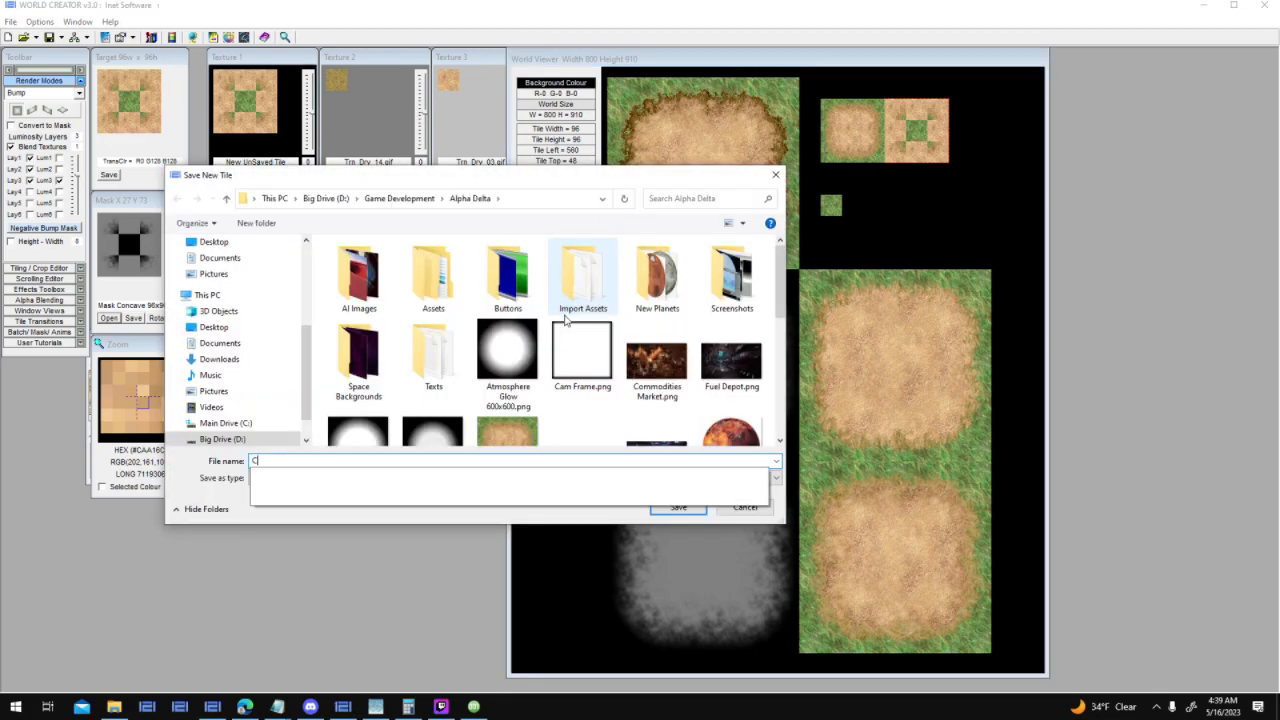
pyautogui.write('rass Convex')
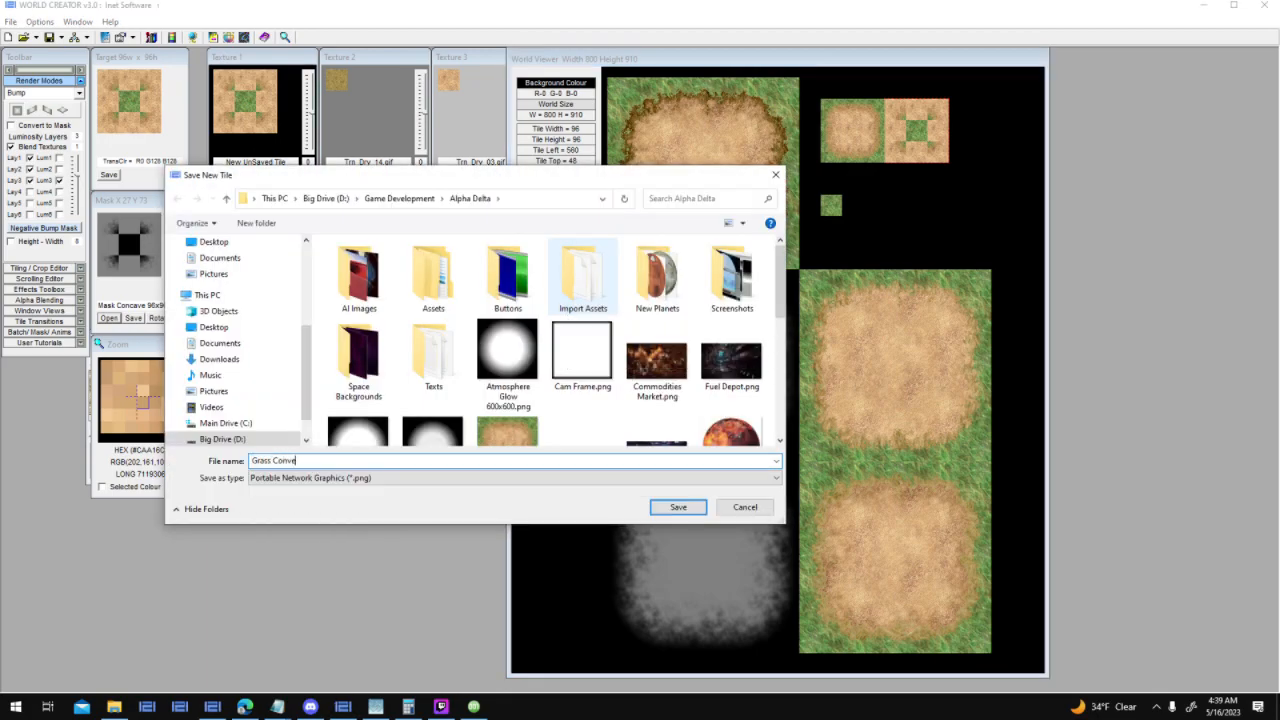
pyautogui.press('Return')
# Switch to 001 Game Creator and replace the large concave terraformation graphic with Grass Concave.png
pyautogui.click(474, 707)
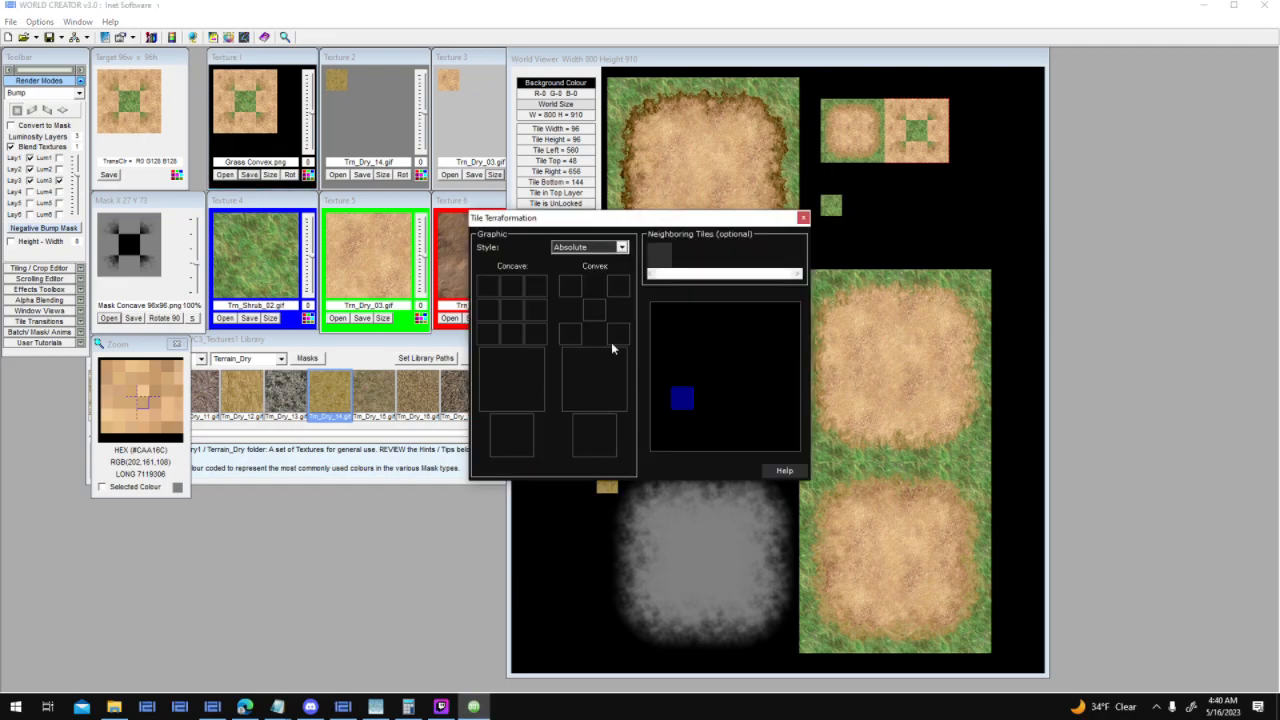
pyautogui.rightClick(522, 390)
pyautogui.click(589, 420)
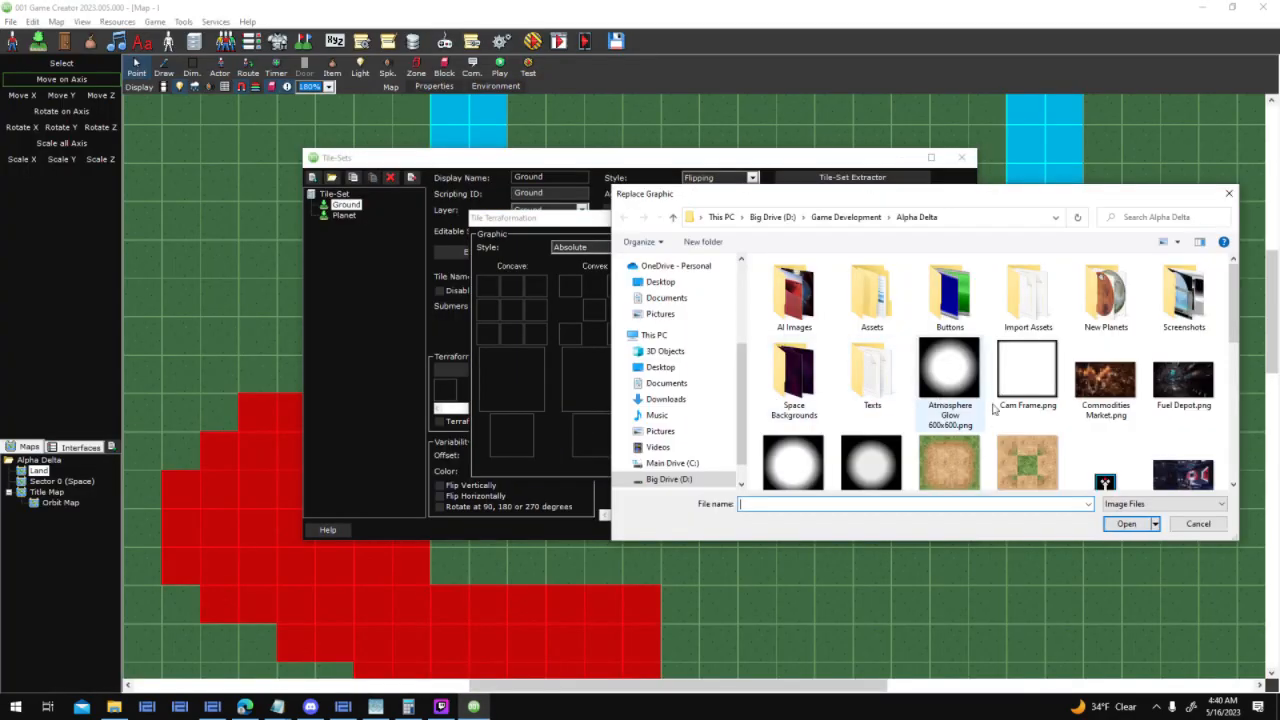
pyautogui.scroll(-1, 1042, 420)
pyautogui.doubleClick(964, 336)
# Replace the convex terraformation graphic with Grass Convex.png from the Alpha Delta folder
pyautogui.rightClick(588, 368)
pyautogui.click(615, 396)
pyautogui.scroll(-1, 1000, 420)
pyautogui.doubleClick(1094, 423)
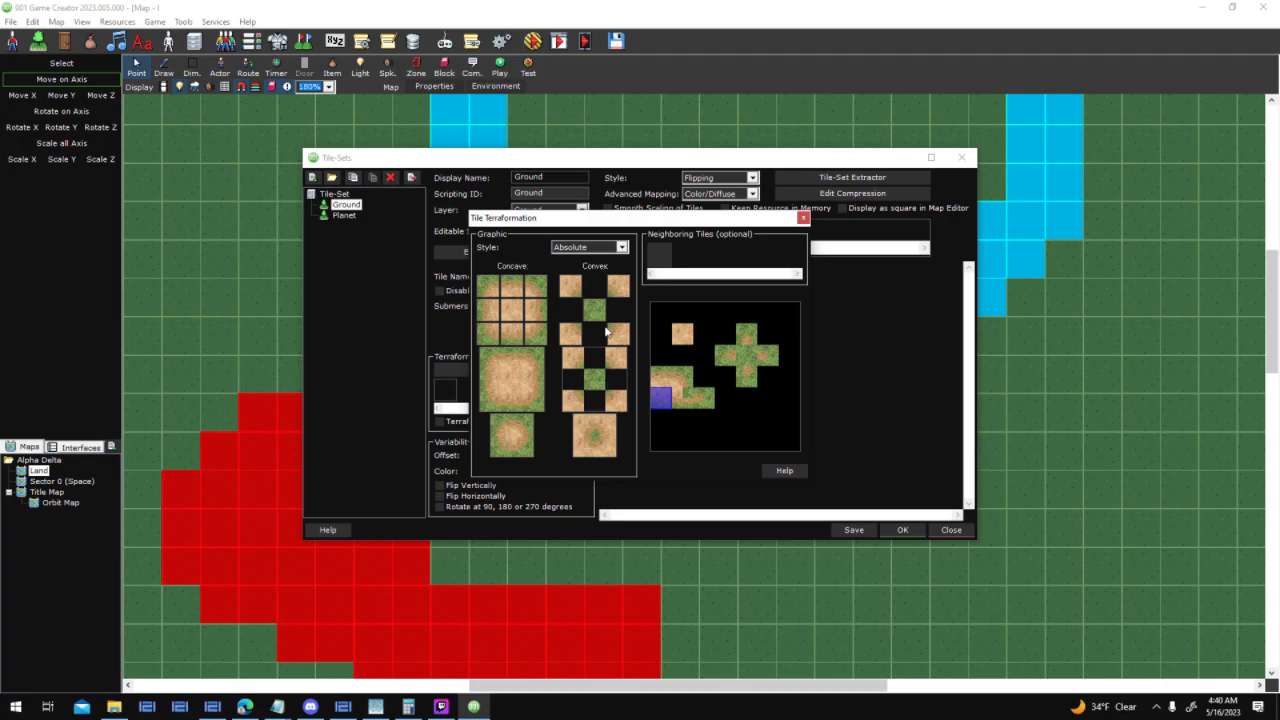
# Open the large convex terraformation graphic in the Graphic Editor at x4 zoom
pyautogui.rightClick(602, 380)
pyautogui.click(638, 419)
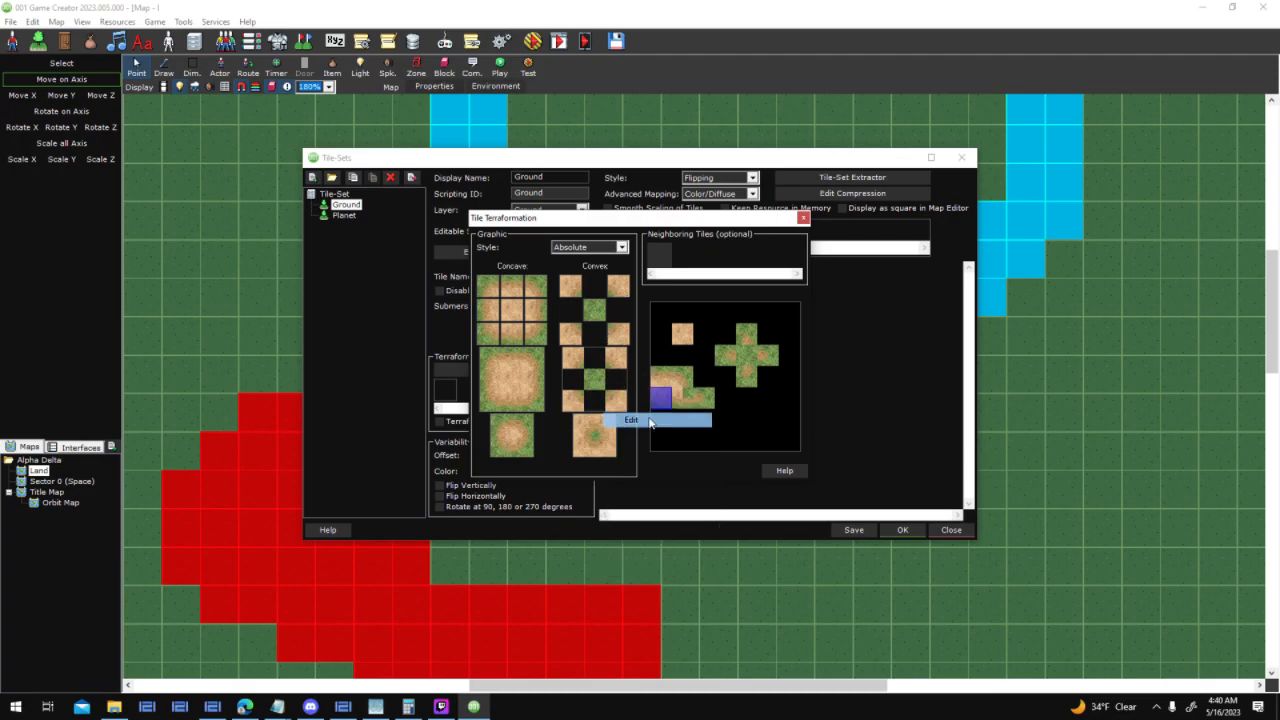
pyautogui.scroll(1, 738, 315)
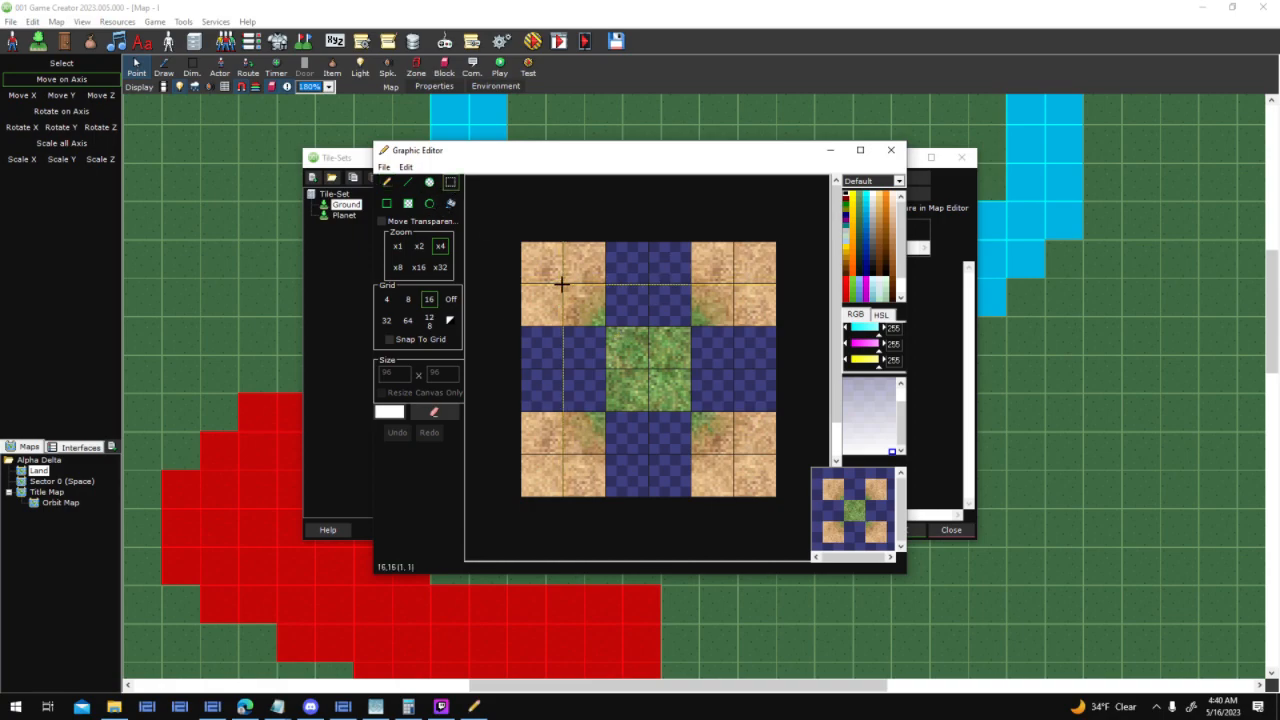
pyautogui.moveTo(563, 284); pyautogui.dragTo(722, 357)
pyautogui.click(718, 389)
pyautogui.moveTo(563, 410); pyautogui.dragTo(734, 456)
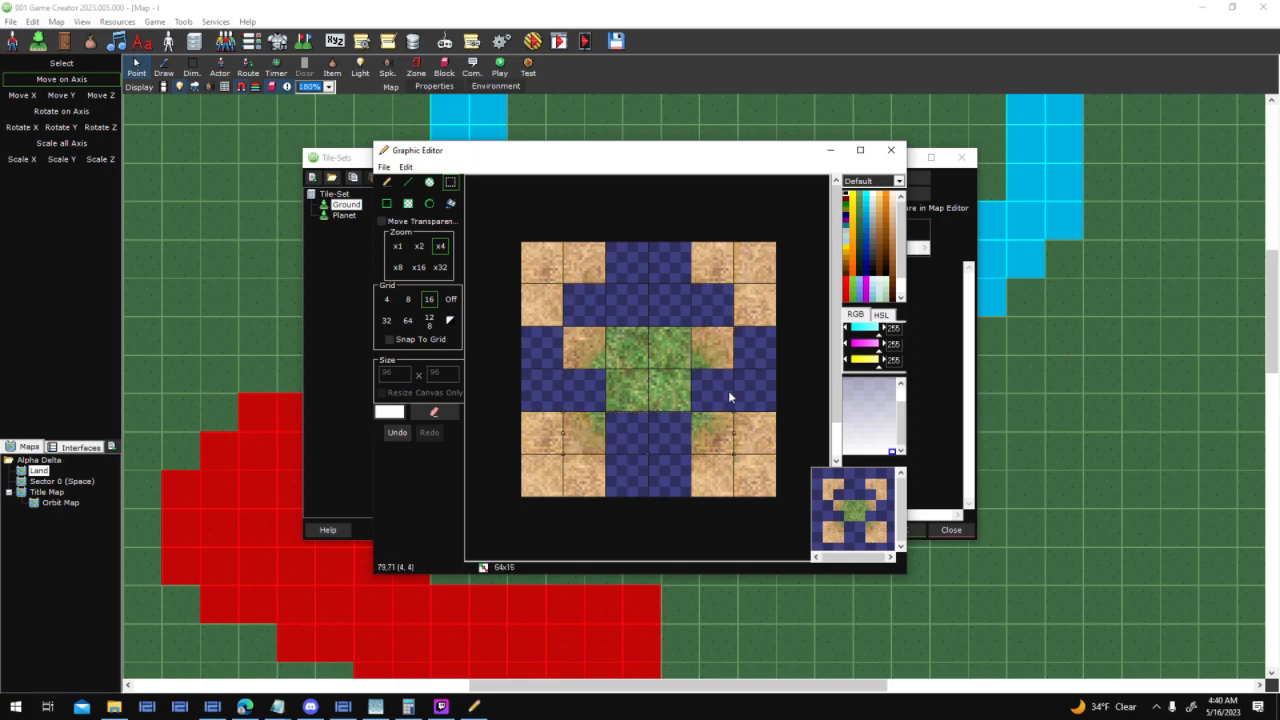
pyautogui.hotkey('ctrl', 'z')
pyautogui.hotkey('ctrl', 'z')
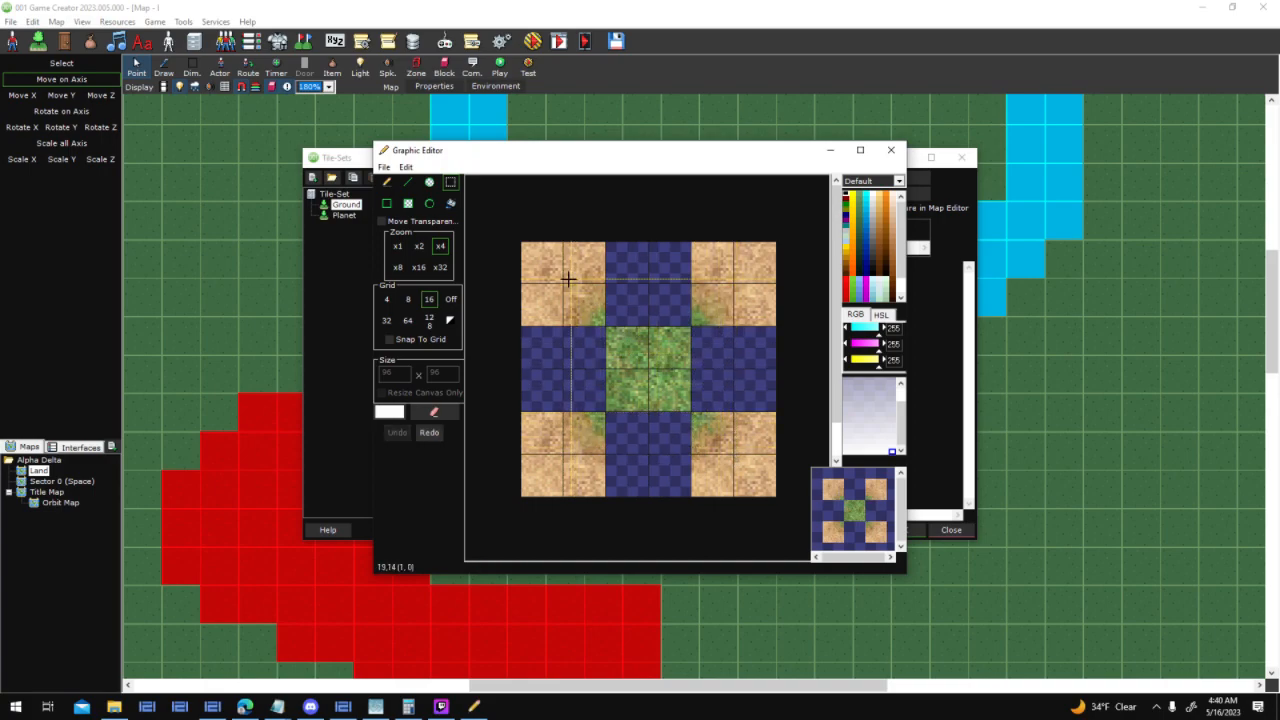
# Cover the central grass tile with copies of the four corner tiles' inner 16x16 quarters, leaving the corner tiles intact
pyautogui.moveTo(564, 283); pyautogui.dragTo(729, 331)
pyautogui.moveTo(604, 295); pyautogui.dragTo(594, 348)
pyautogui.click(723, 381)
pyautogui.moveTo(563, 410); pyautogui.dragTo(734, 454)
pyautogui.hotkey('ctrl', 'c')
pyautogui.hotkey('ctrl', 'v')
pyautogui.moveTo(555, 266); pyautogui.dragTo(598, 391)
pyautogui.click(574, 335)
pyautogui.moveTo(563, 330); pyautogui.dragTo(633, 393)
pyautogui.click(691, 326)
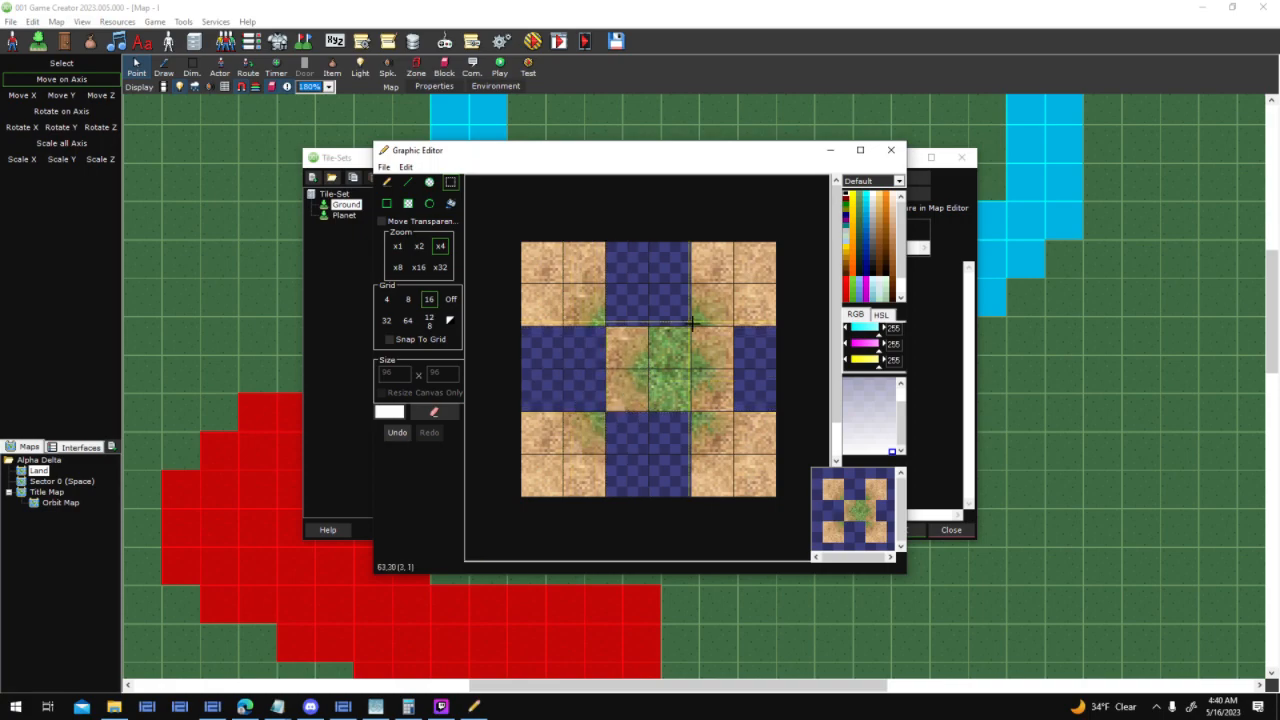
pyautogui.moveTo(694, 328); pyautogui.dragTo(680, 396)
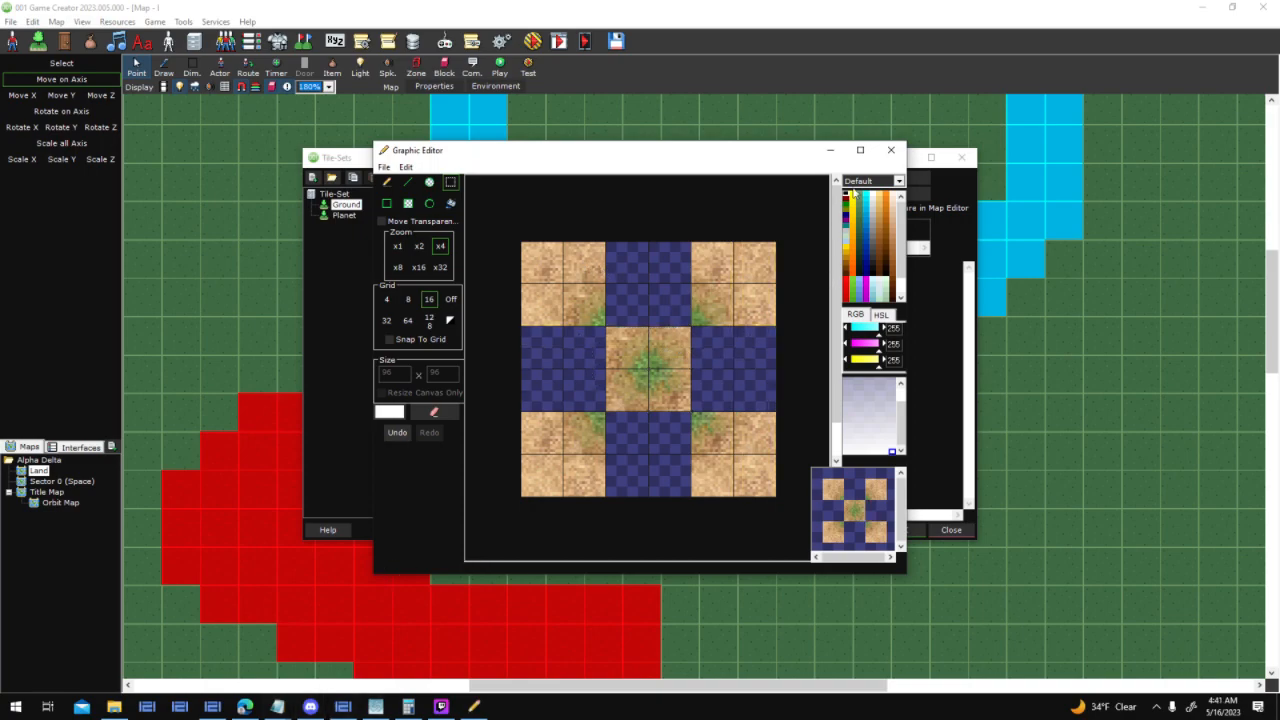
# Close the Graphic Editor on the edited convex graphic and paint connecting dirt paths in the terraformation preview
pyautogui.click(890, 155)
pyautogui.click(600, 398)
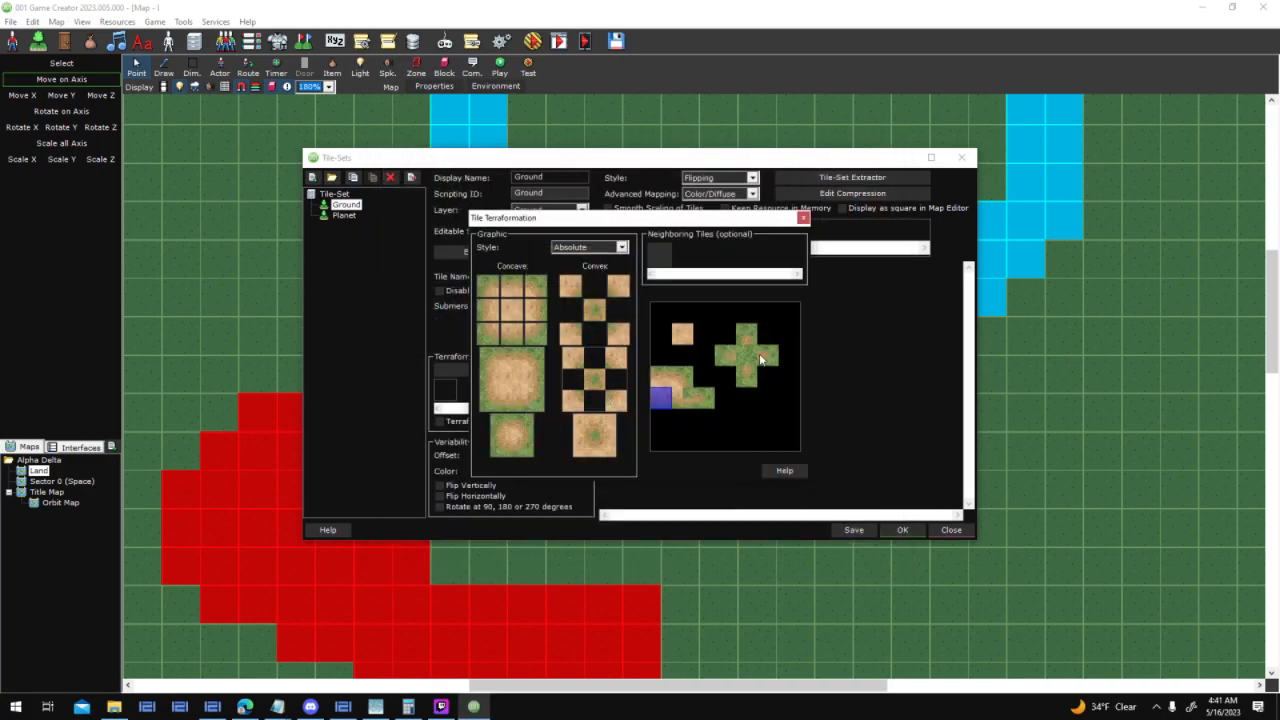
pyautogui.moveTo(686, 420)
pyautogui.mouseDown()
pyautogui.moveTo(754, 423)
pyautogui.moveTo(731, 407)
pyautogui.moveTo(750, 398)
pyautogui.mouseUp()
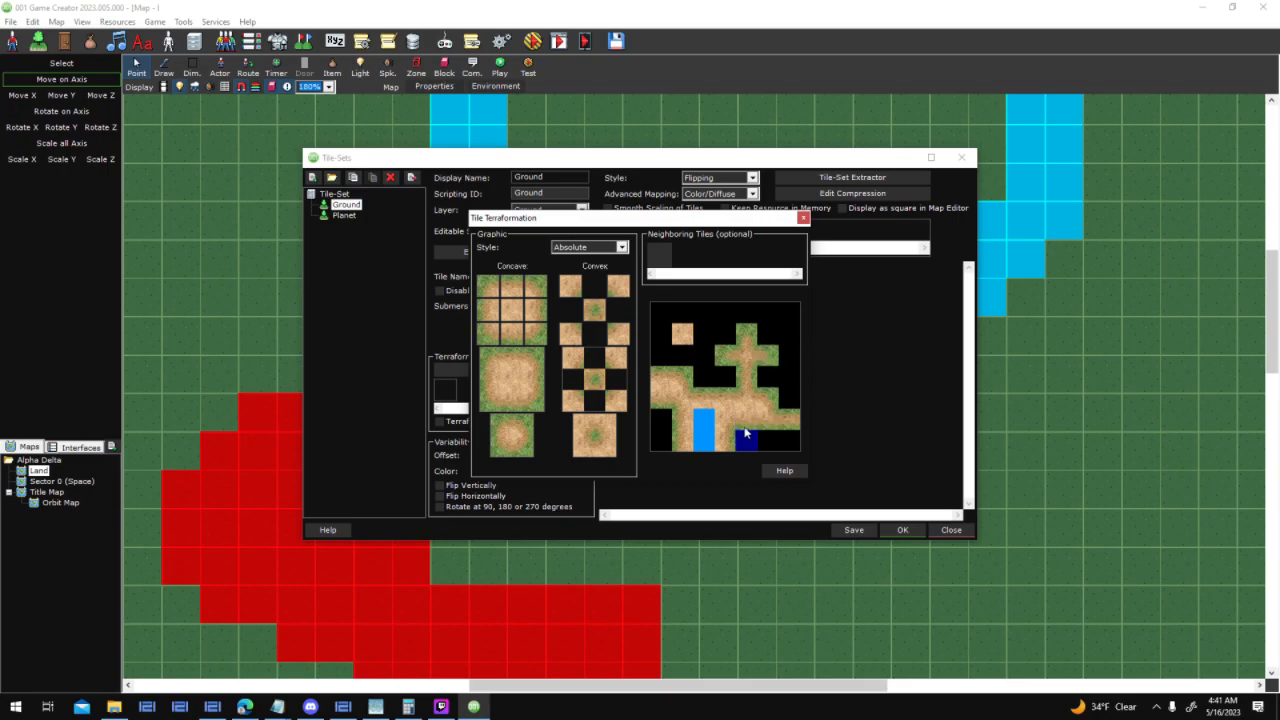
pyautogui.moveTo(788, 340)
pyautogui.mouseDown()
pyautogui.moveTo(703, 343)
pyautogui.moveTo(697, 357)
pyautogui.moveTo(713, 376)
pyautogui.moveTo(725, 356)
pyautogui.mouseUp()
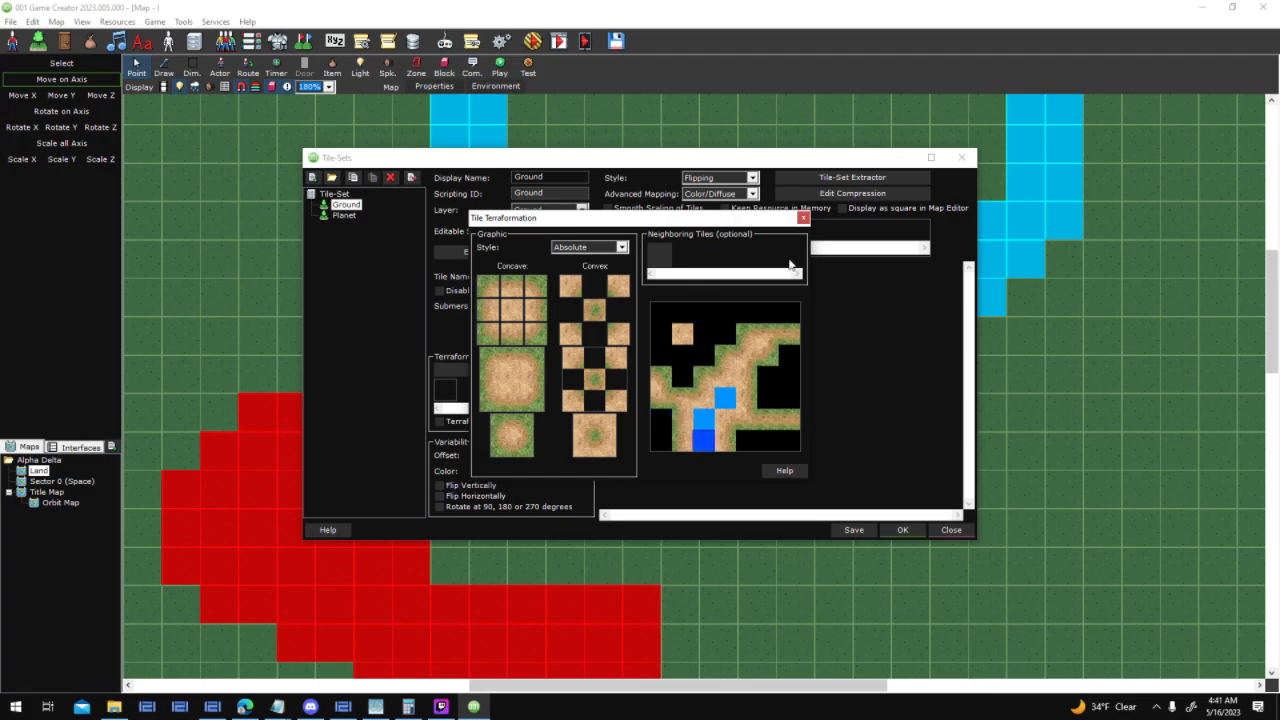
# Copy the central 32x32 dirt tile of the concave graphic and paste it over the plain blue tile's own graphic
pyautogui.rightClick(510, 313)
pyautogui.click(540, 349)
pyautogui.scroll(3, 697, 380)
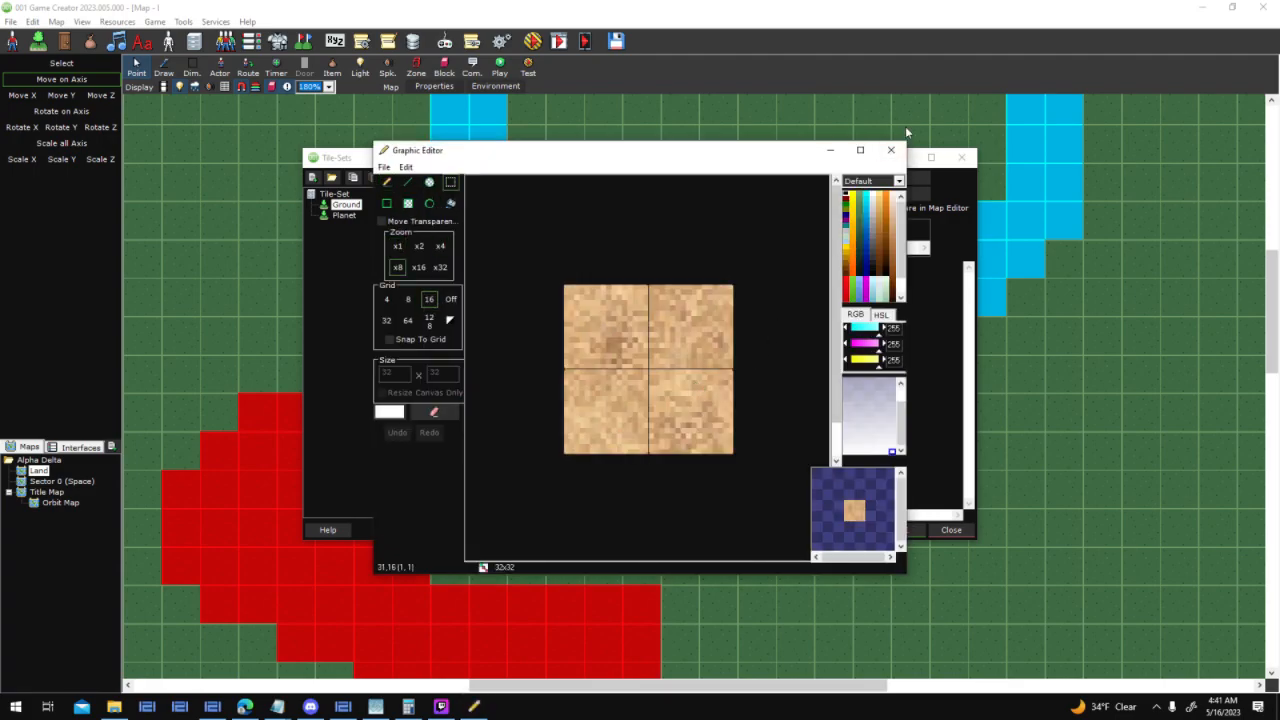
pyautogui.click(890, 150)
pyautogui.click(646, 398)
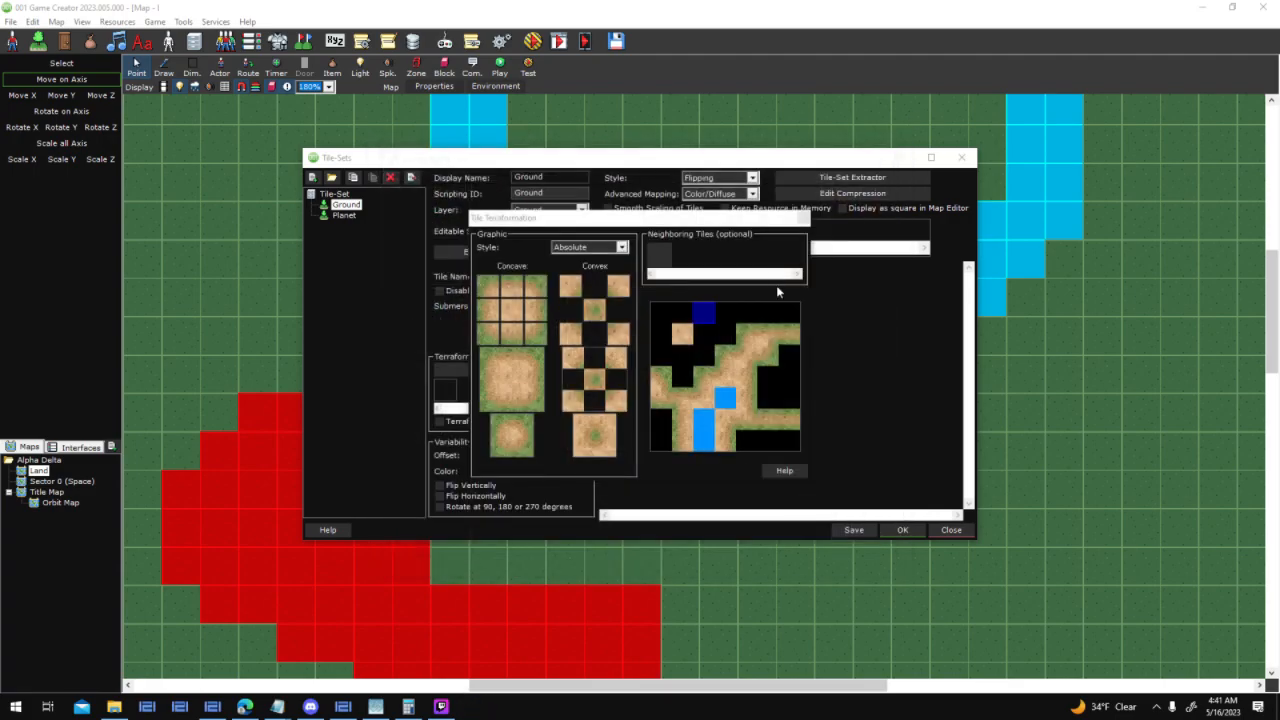
pyautogui.click(806, 218)
pyautogui.rightClick(576, 244)
pyautogui.click(607, 409)
# Reopen the dirt tile's Tile Terraformation settings and test the transitions by painting a broad dirt area in the preview
pyautogui.click(444, 392)
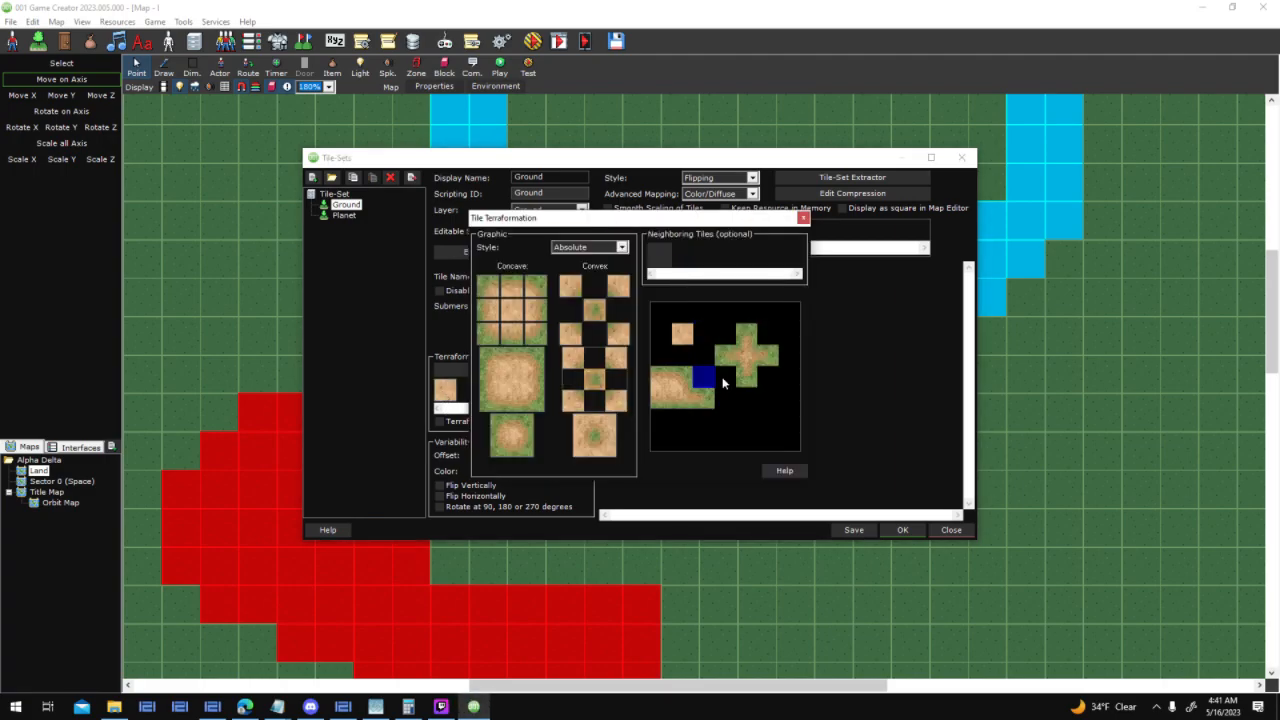
pyautogui.moveTo(675, 443)
pyautogui.mouseDown()
pyautogui.moveTo(736, 436)
pyautogui.moveTo(719, 403)
pyautogui.moveTo(703, 420)
pyautogui.moveTo(724, 428)
pyautogui.mouseUp()
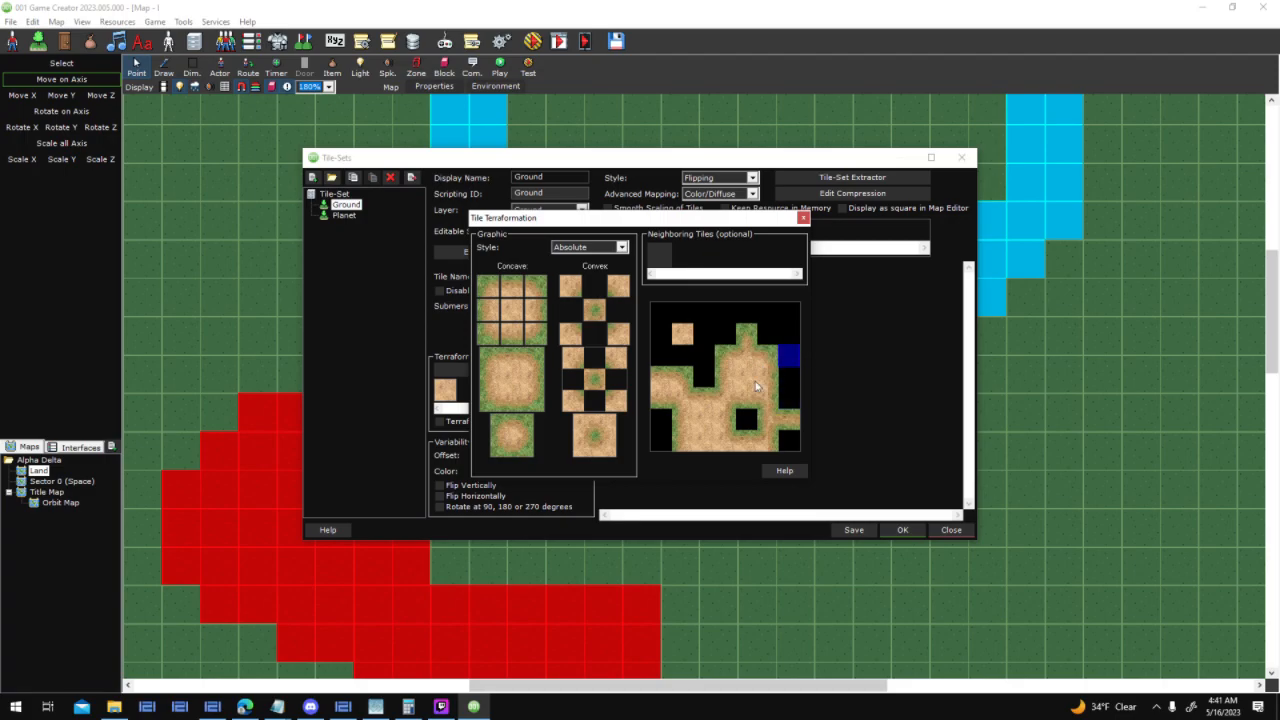
pyautogui.click(745, 420)
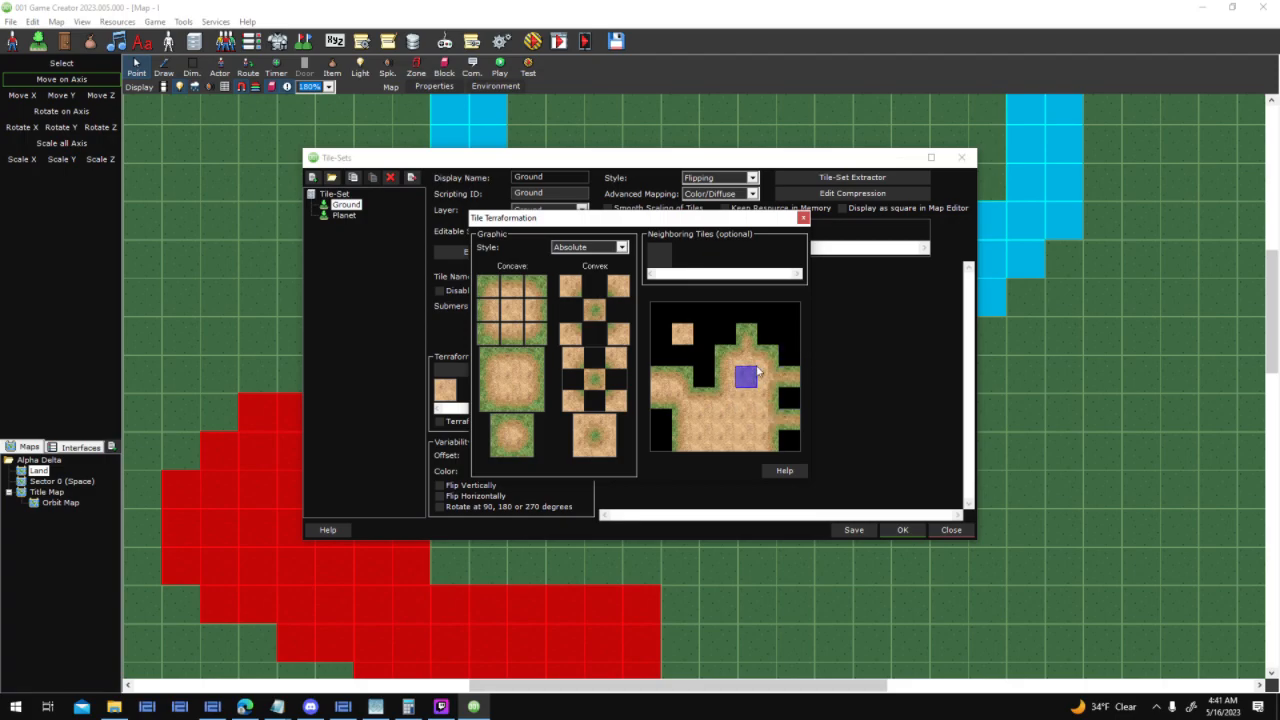
pyautogui.moveTo(709, 374); pyautogui.dragTo(704, 334)
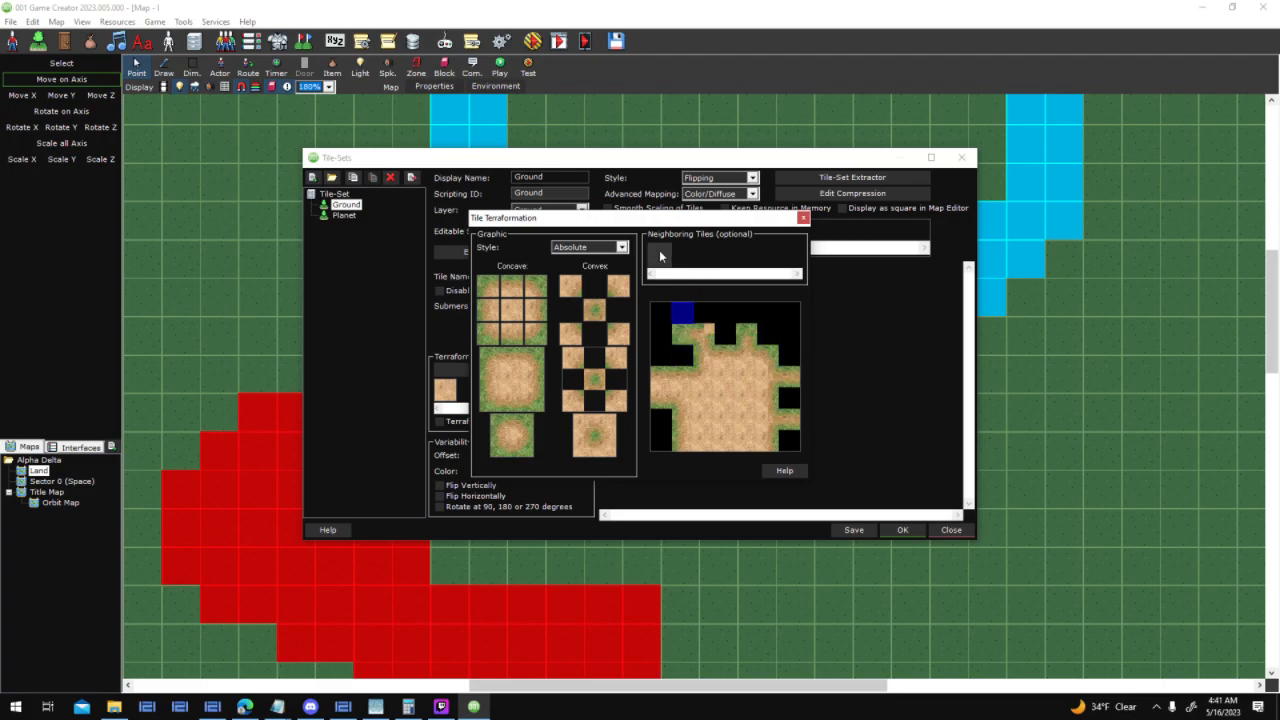
pyautogui.click(802, 217)
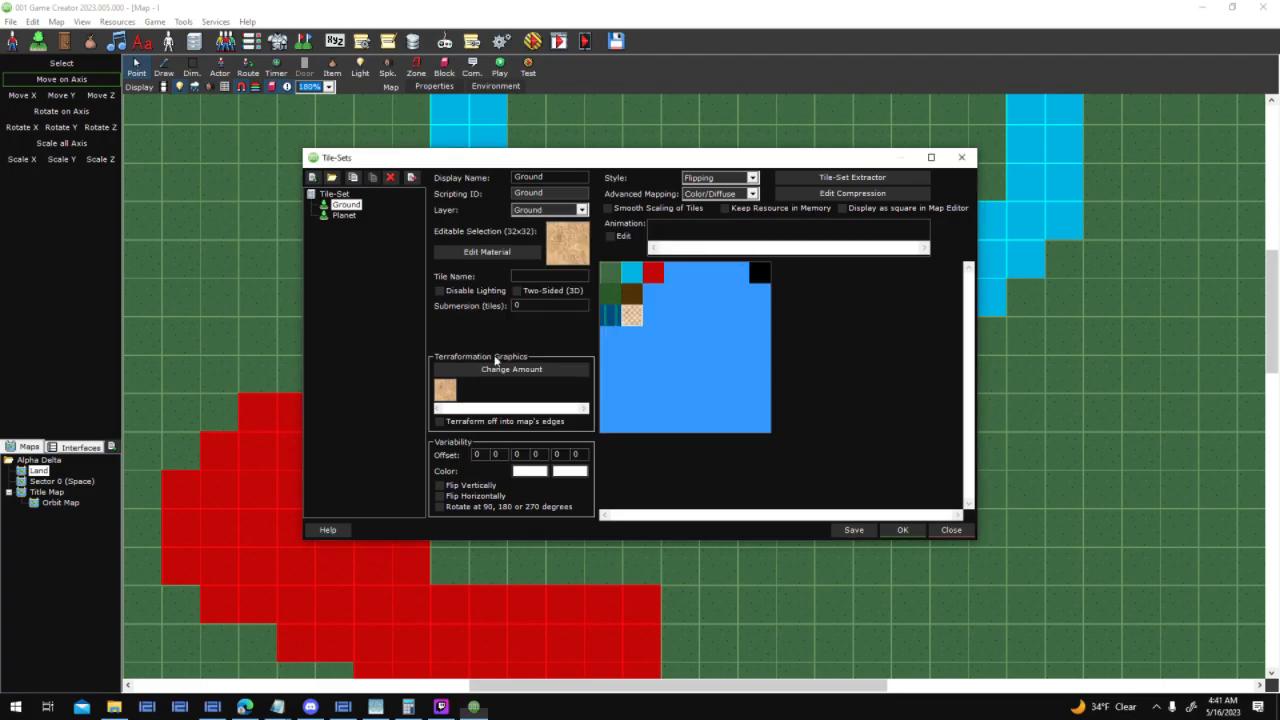
# Set the dirt tile's terraformation style to Overlay Outside and paint a diagonal test path in the preview
pyautogui.click(648, 315)
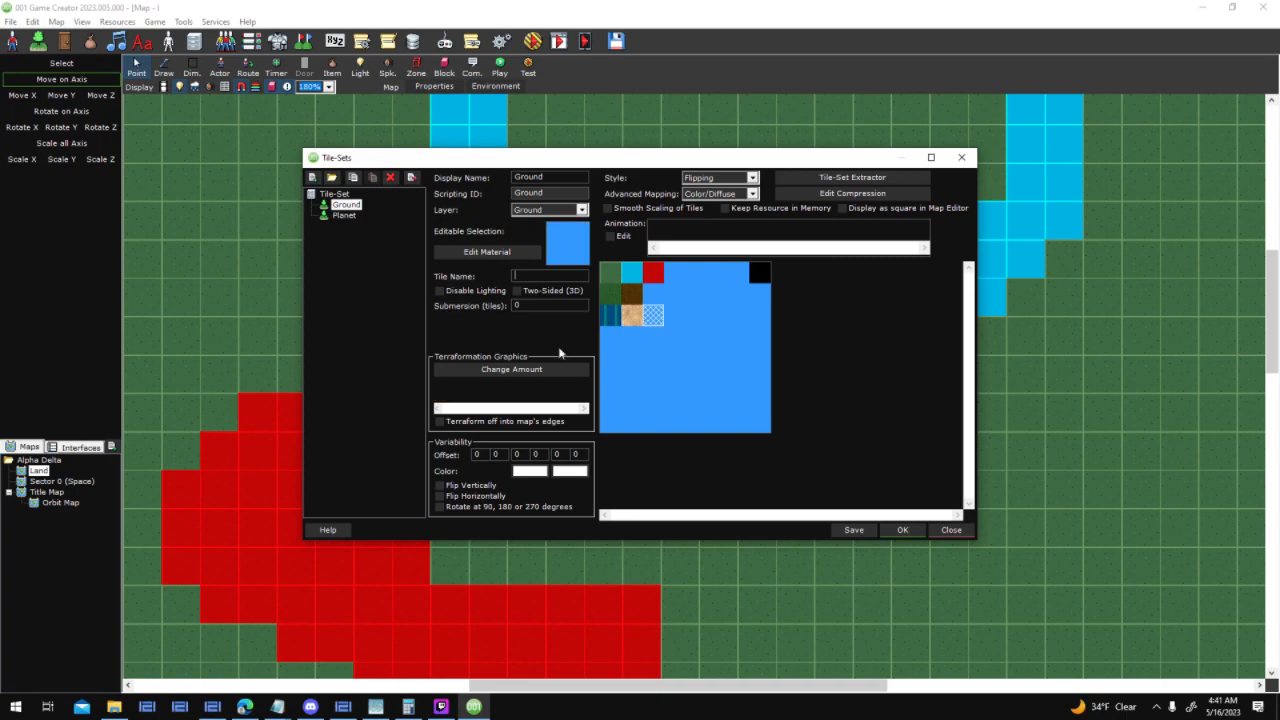
pyautogui.click(634, 318)
pyautogui.click(449, 389)
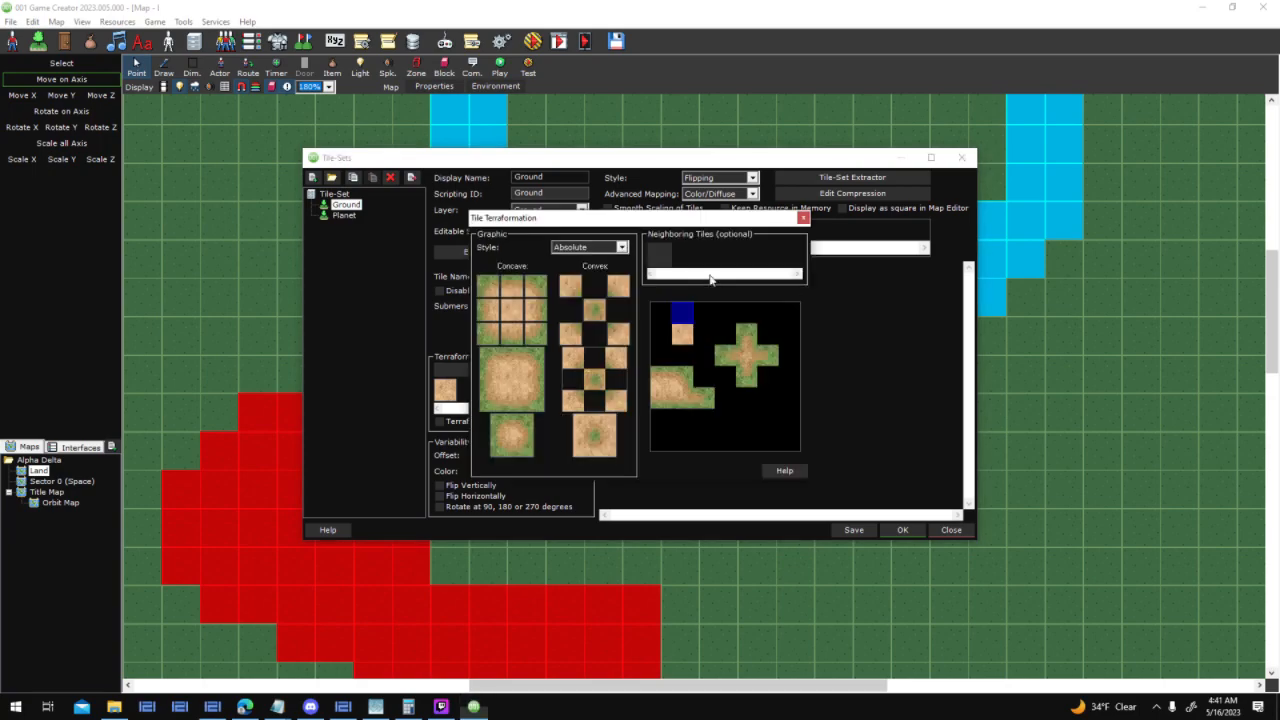
pyautogui.click(617, 247)
pyautogui.click(612, 268)
pyautogui.click(620, 247)
pyautogui.click(605, 277)
pyautogui.click(618, 247)
pyautogui.moveTo(739, 374)
pyautogui.mouseDown()
pyautogui.moveTo(720, 391)
pyautogui.moveTo(706, 378)
pyautogui.moveTo(718, 420)
pyautogui.moveTo(694, 436)
pyautogui.mouseUp()
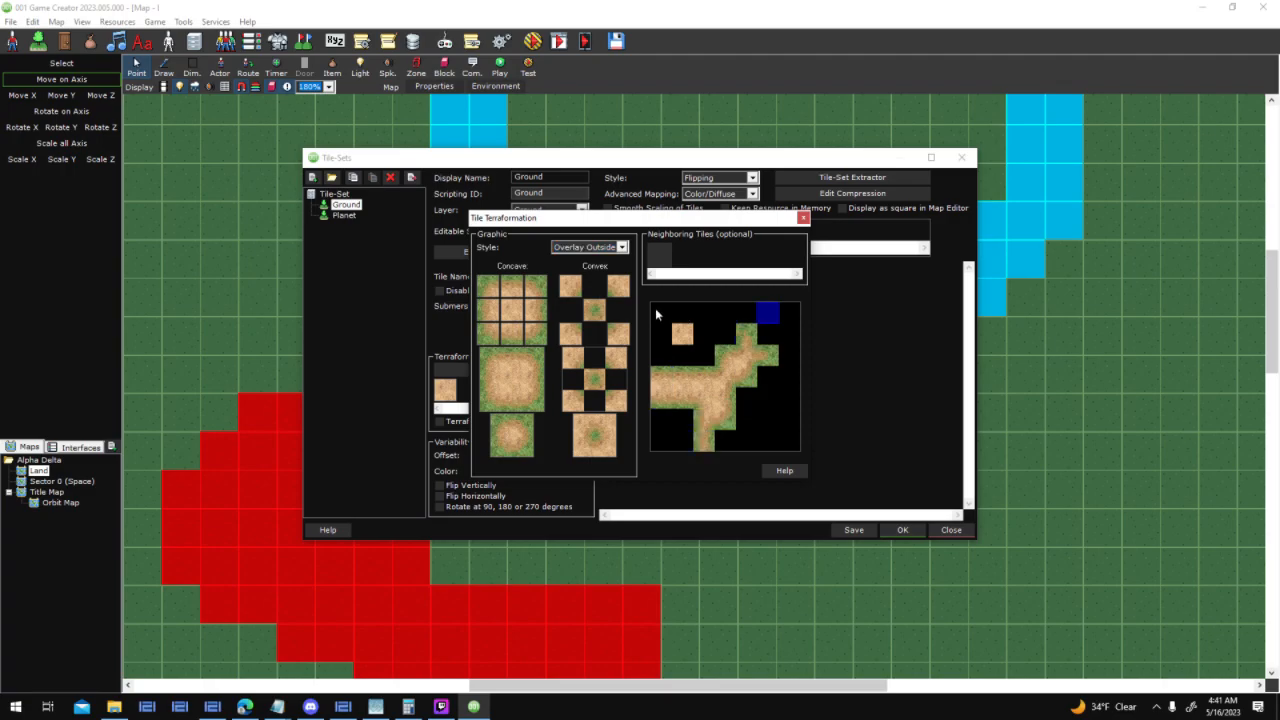
pyautogui.click(803, 217)
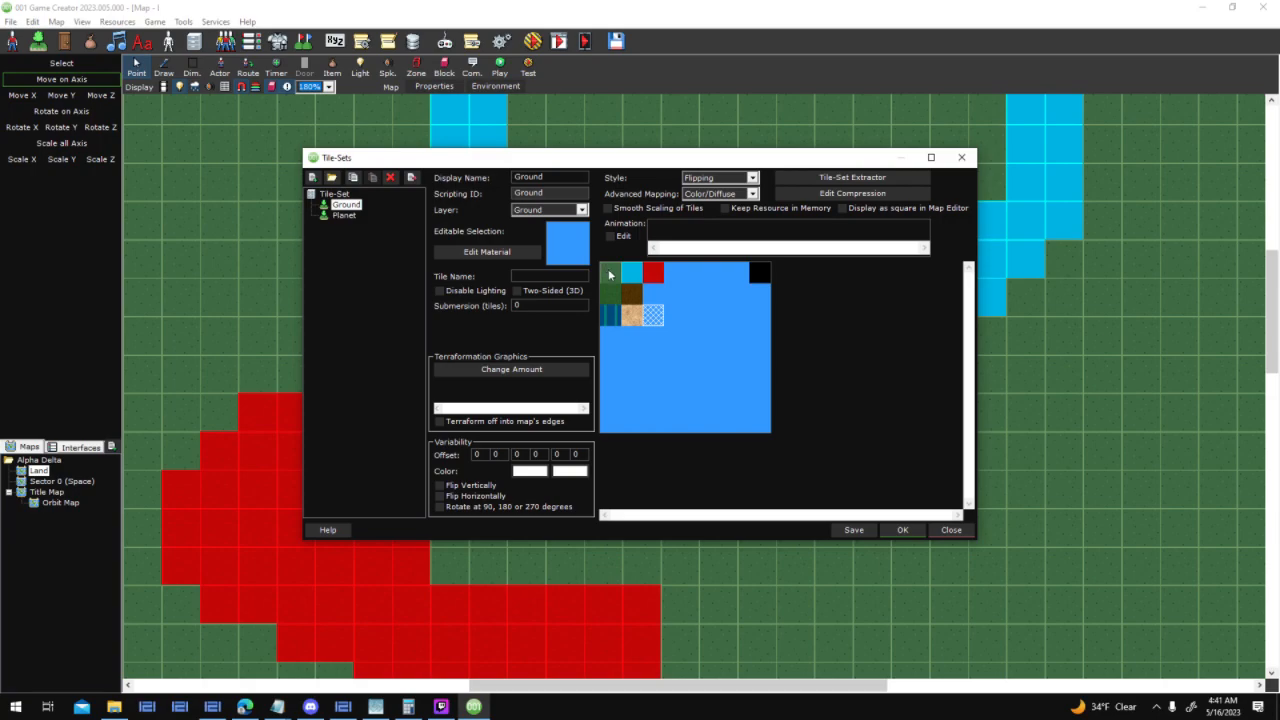
pyautogui.click(610, 272)
pyautogui.rightClick(658, 316)
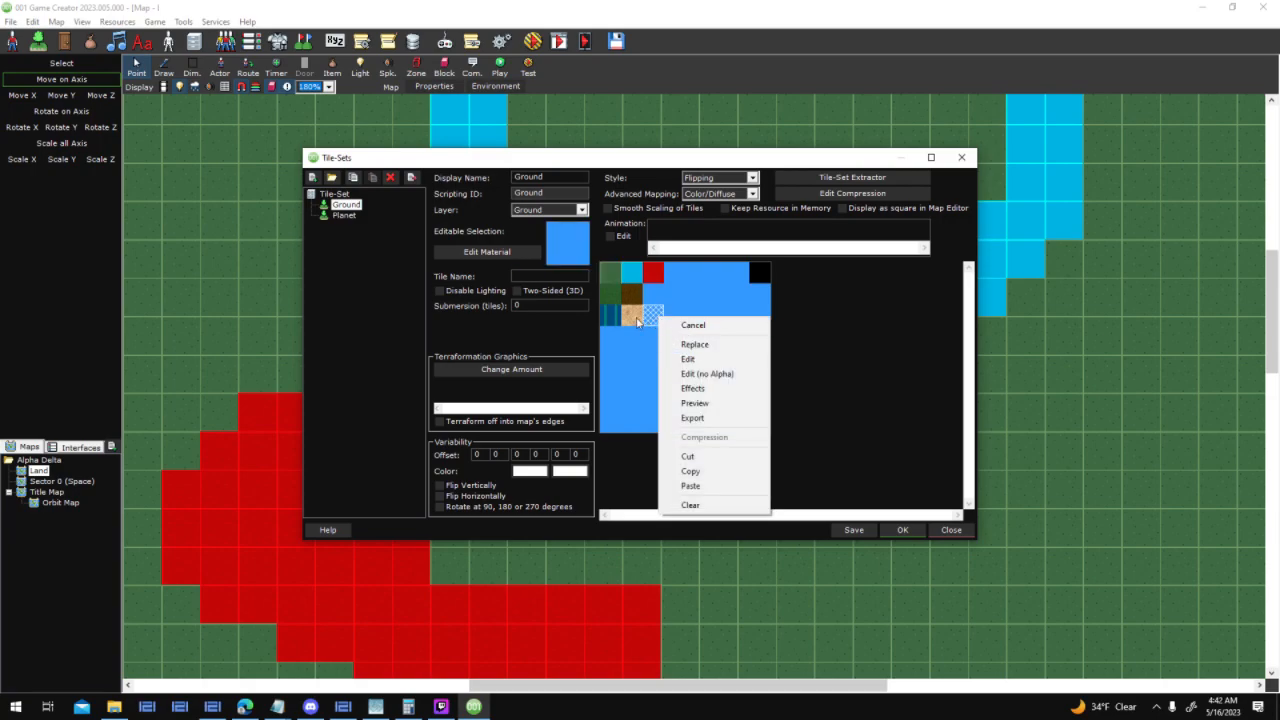
pyautogui.click(633, 318)
pyautogui.click(665, 317)
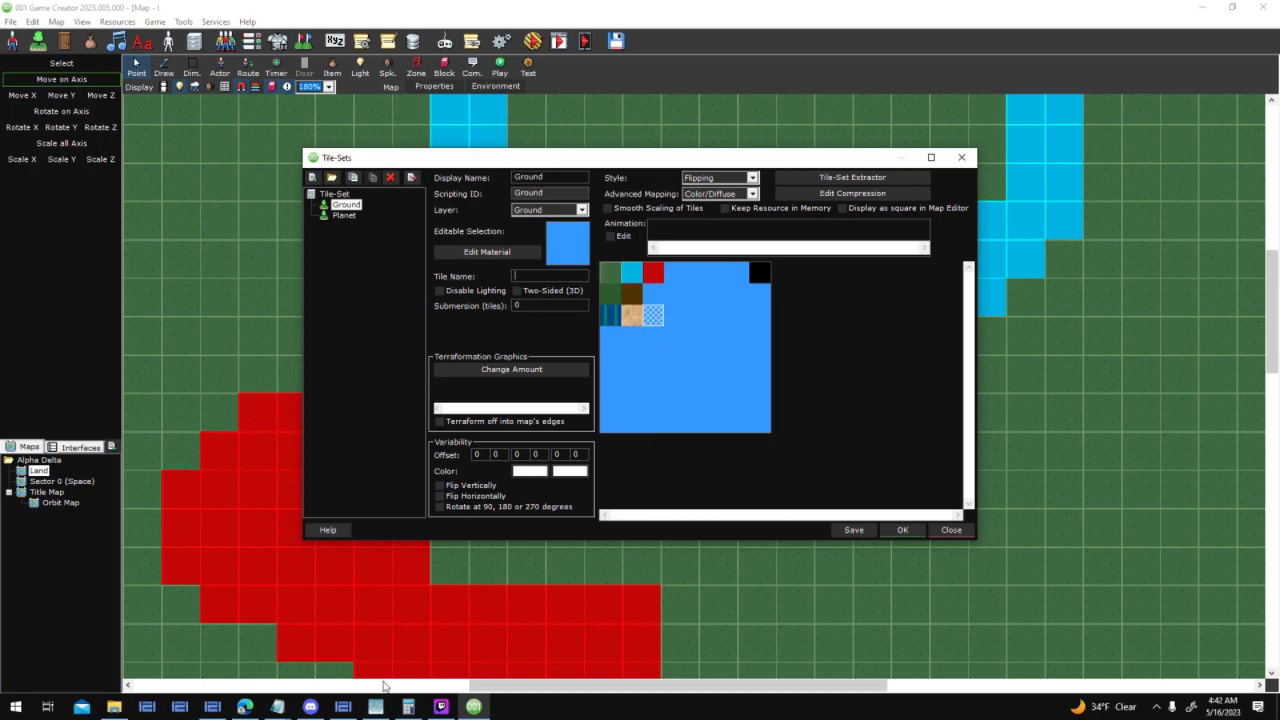
# Switch to World Creator, copy the small 32x32 grass tile into Texture 1 and save it as Grass Tile.png
pyautogui.click(343, 707)
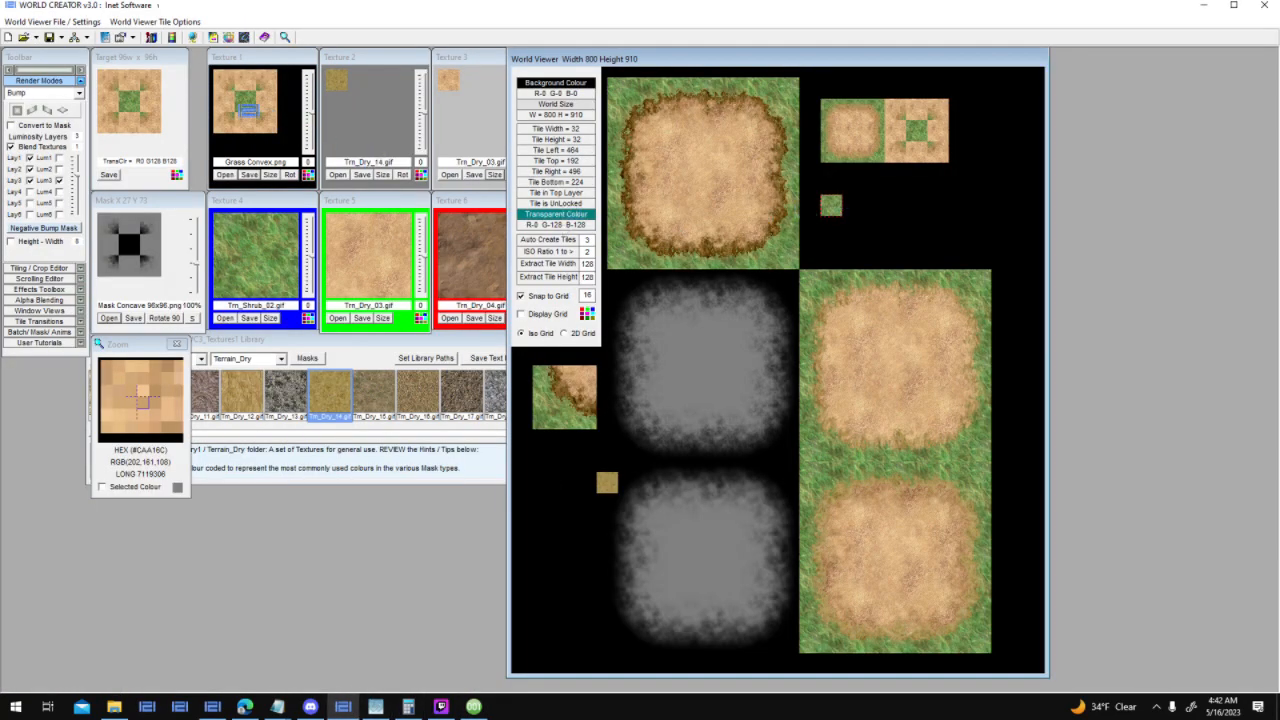
pyautogui.moveTo(264, 114); pyautogui.dragTo(246, 127)
pyautogui.click(249, 174)
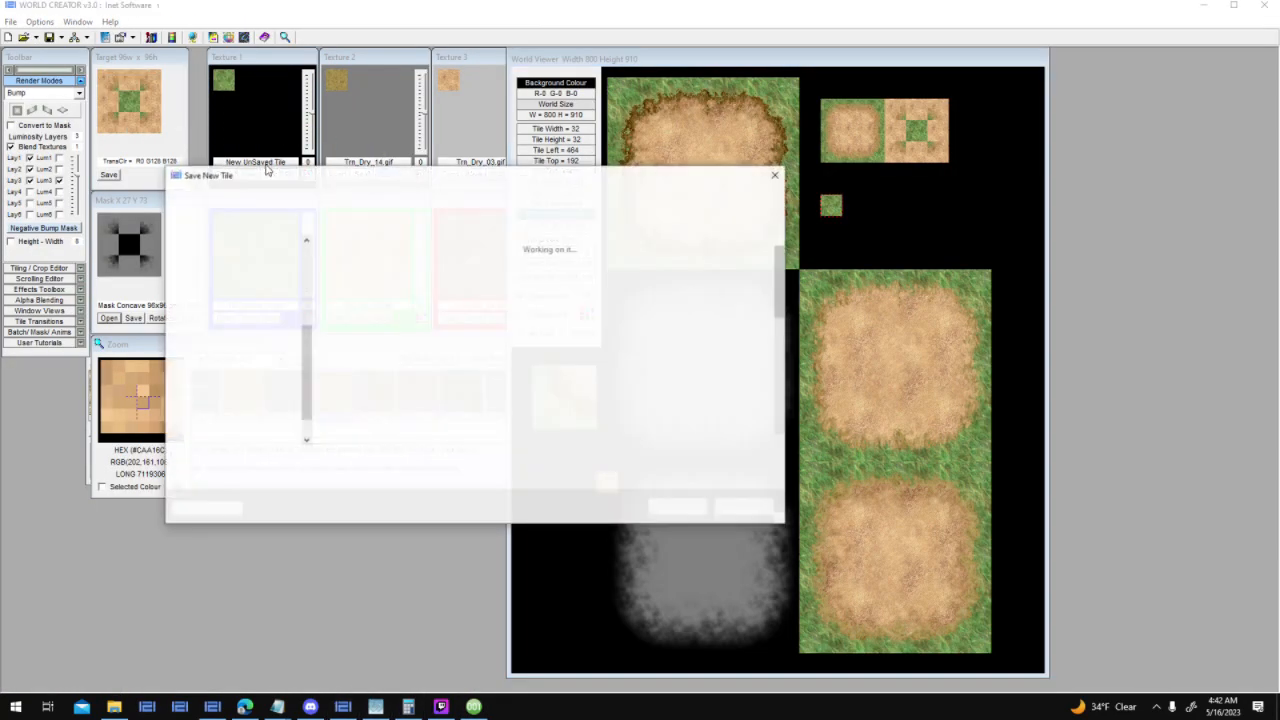
pyautogui.write('Grass Tile')
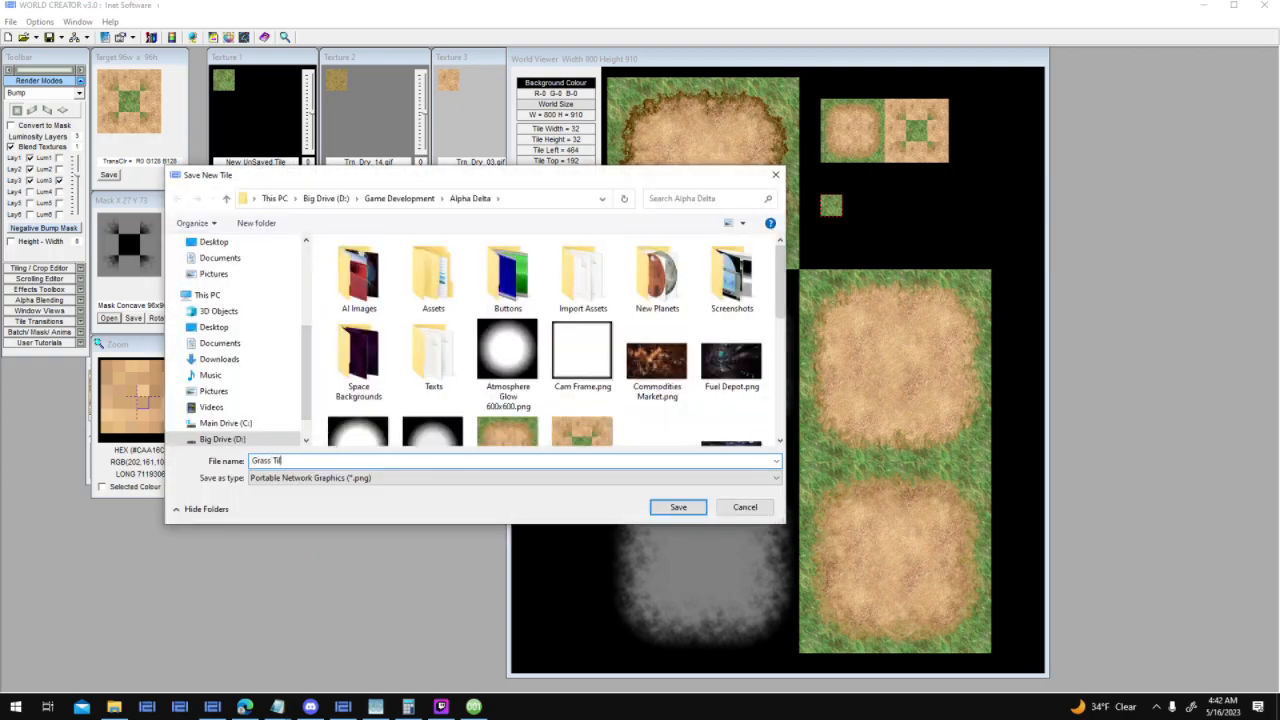
pyautogui.press('Return')
# Switch to 001 Game Creator and replace the blank tile beside the dirt tile with Grass Tile.png
pyautogui.click(474, 707)
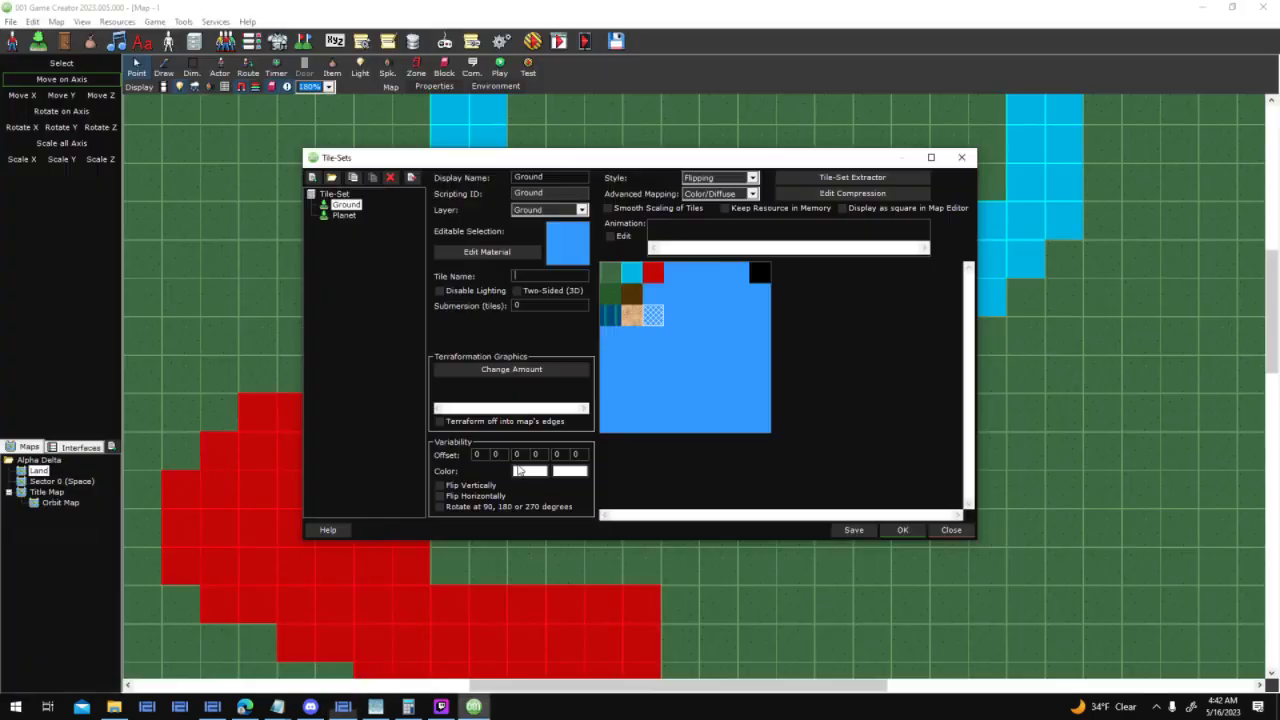
pyautogui.rightClick(659, 315)
pyautogui.click(645, 340)
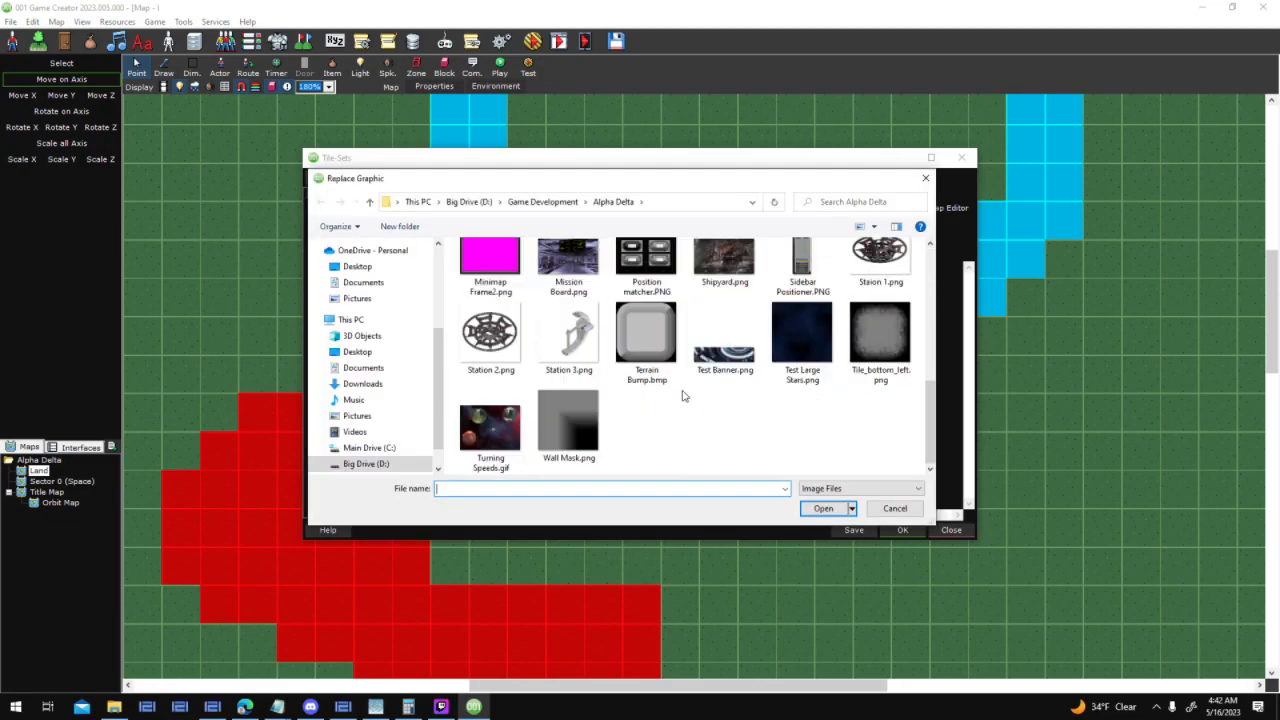
pyautogui.doubleClick(801, 291)
# Reopen the dirt tile's Tile Terraformation settings and add the new grass tile as its neighboring tile
pyautogui.click(510, 369)
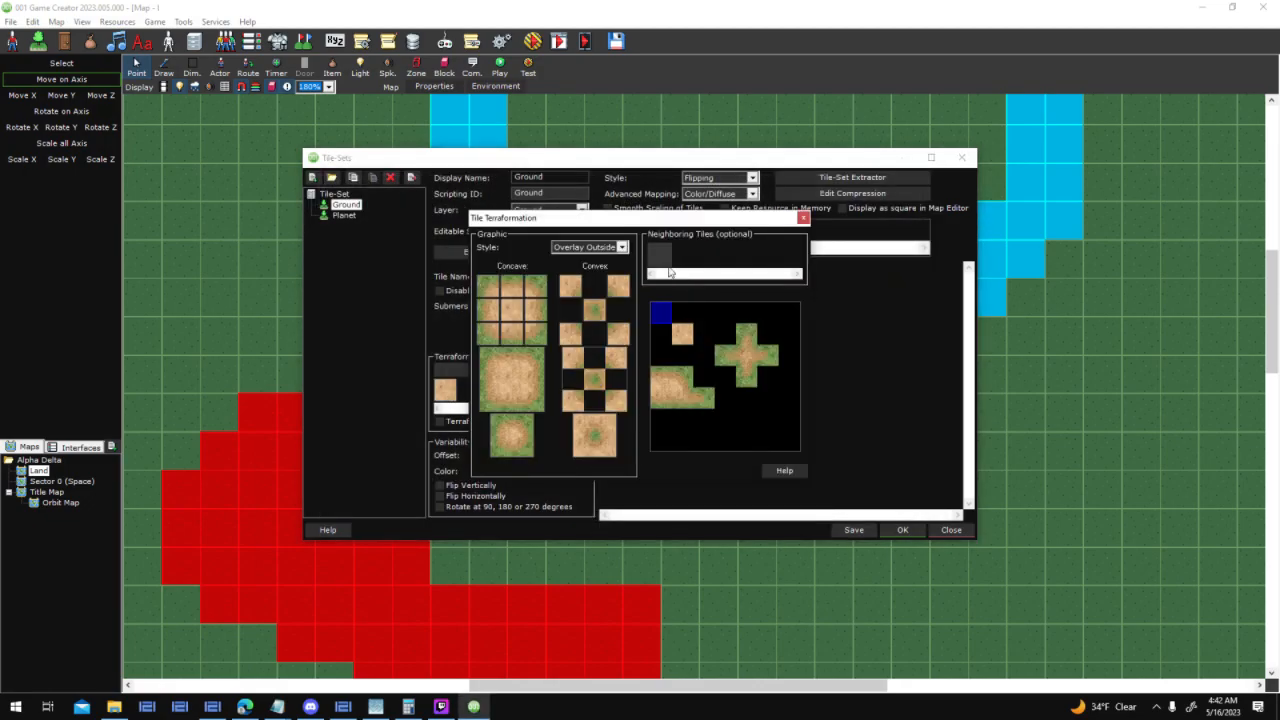
pyautogui.click(665, 264)
pyautogui.click(650, 461)
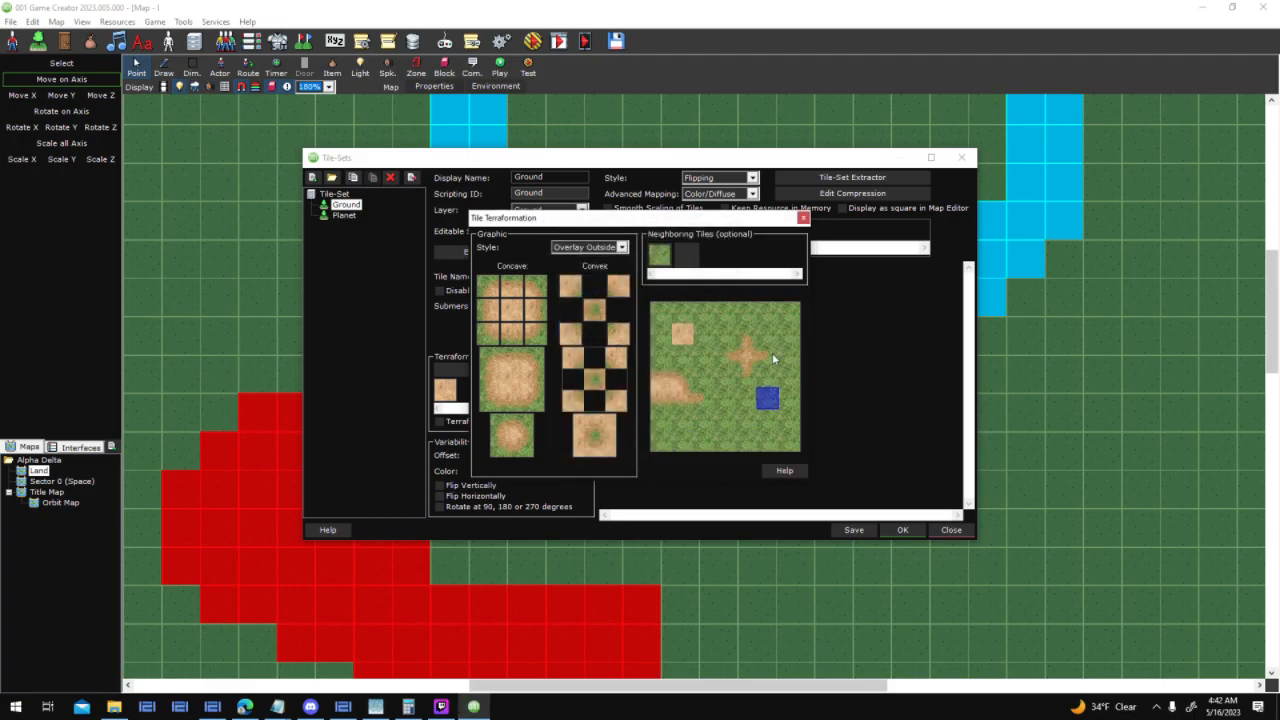
# Paint branching dirt paths across the grass in the terraformation preview to test the transitions
pyautogui.click(692, 316)
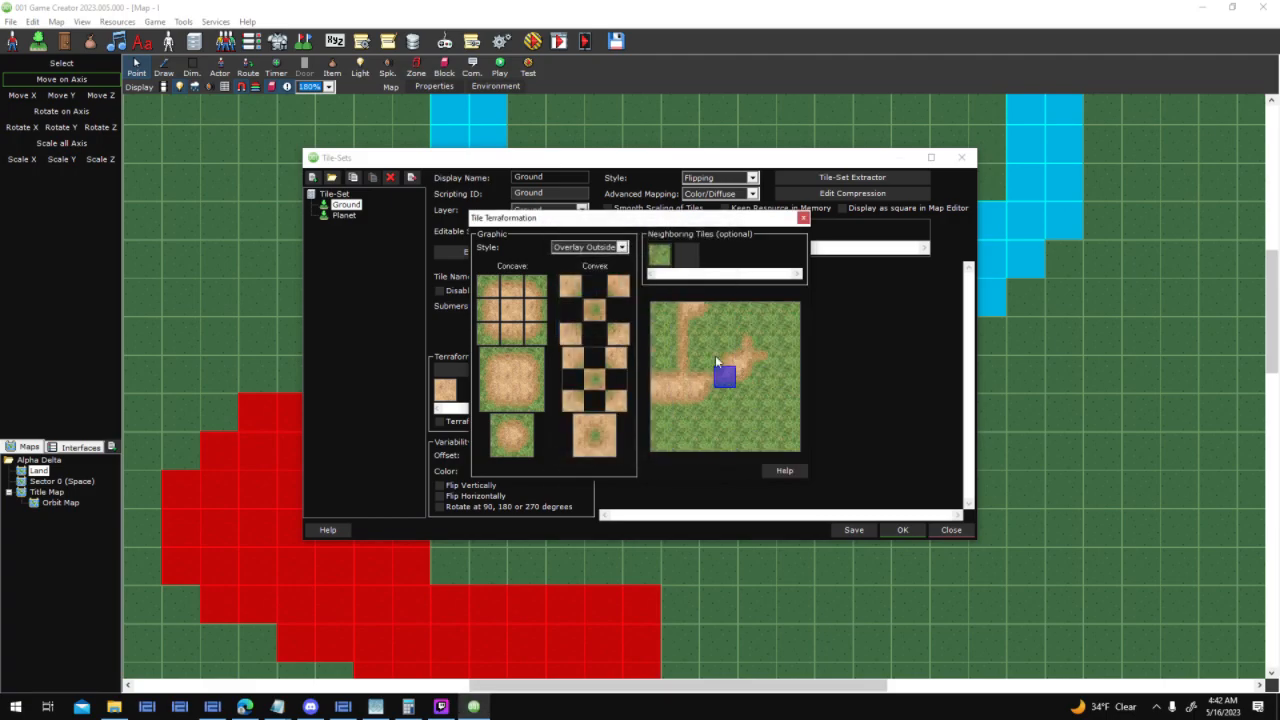
pyautogui.click(719, 433)
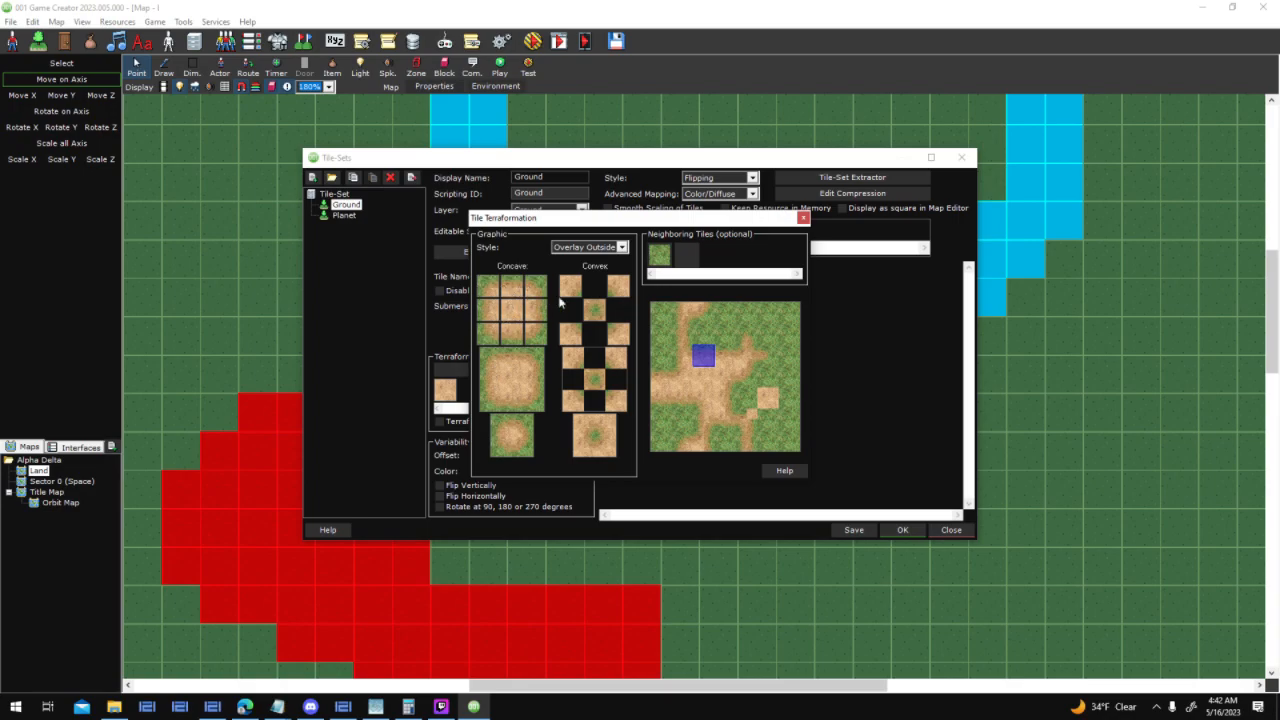
pyautogui.rightClick(515, 307)
pyautogui.click(615, 348)
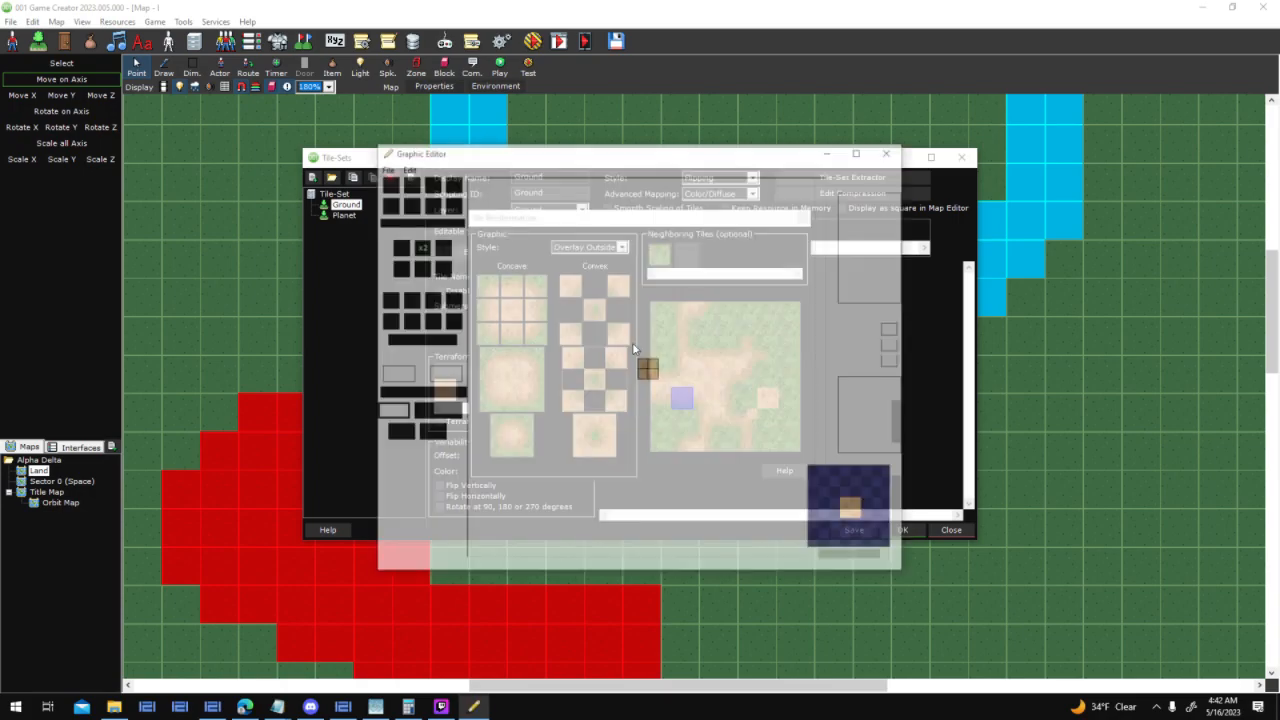
pyautogui.click(893, 151)
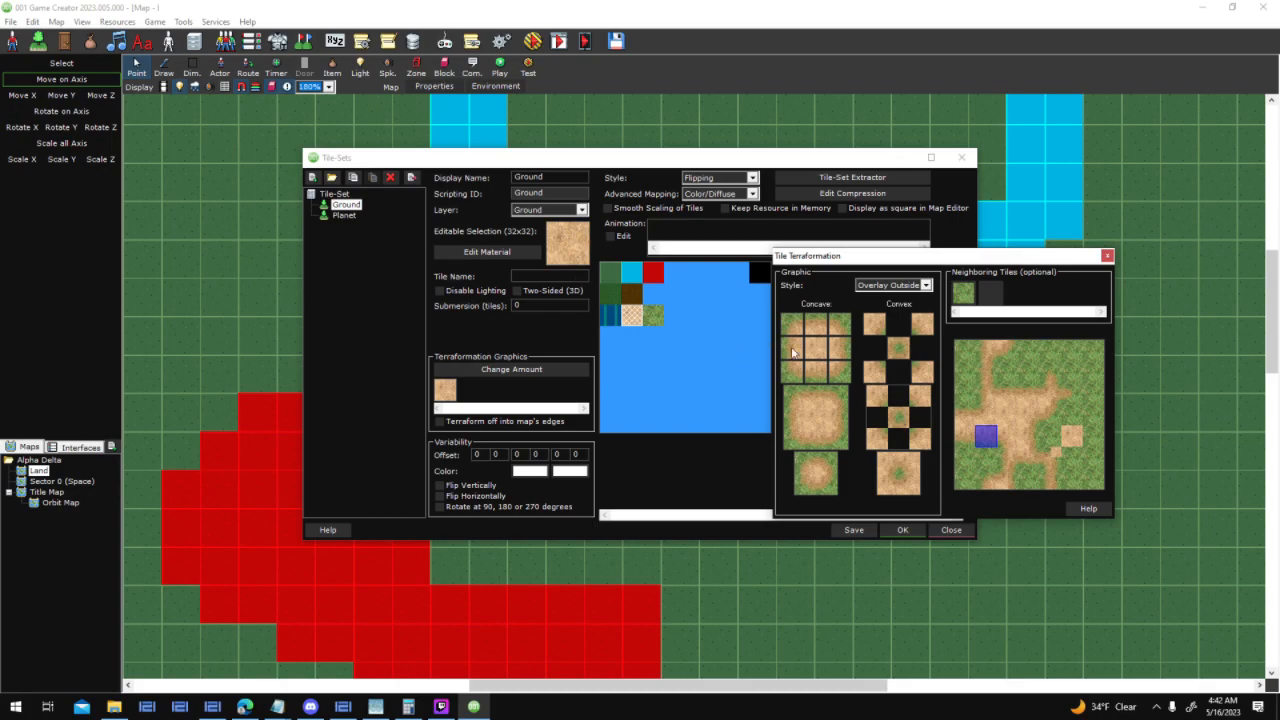
# Open the 96x96 concave dirt graphic below the nine-piece grid in a maximized Graphic Editor at x8 zoom
pyautogui.rightClick(811, 413)
pyautogui.click(846, 451)
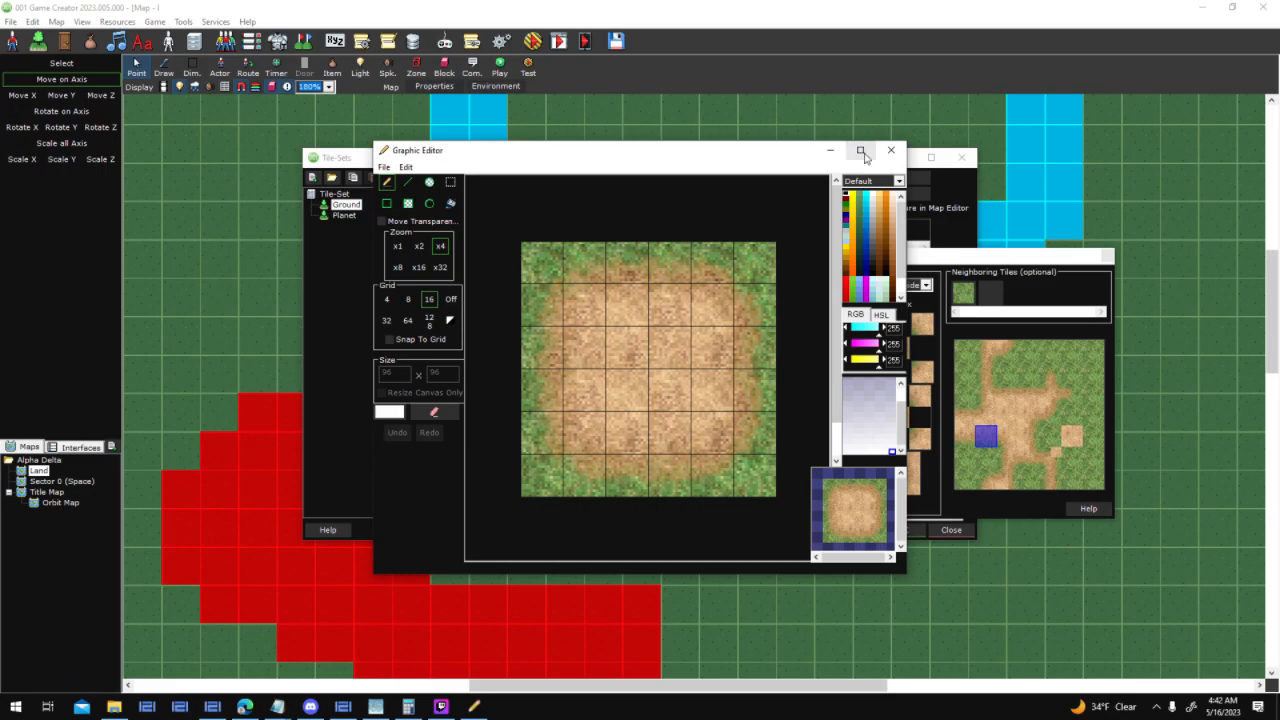
pyautogui.click(860, 151)
pyautogui.scroll(1, 927, 259)
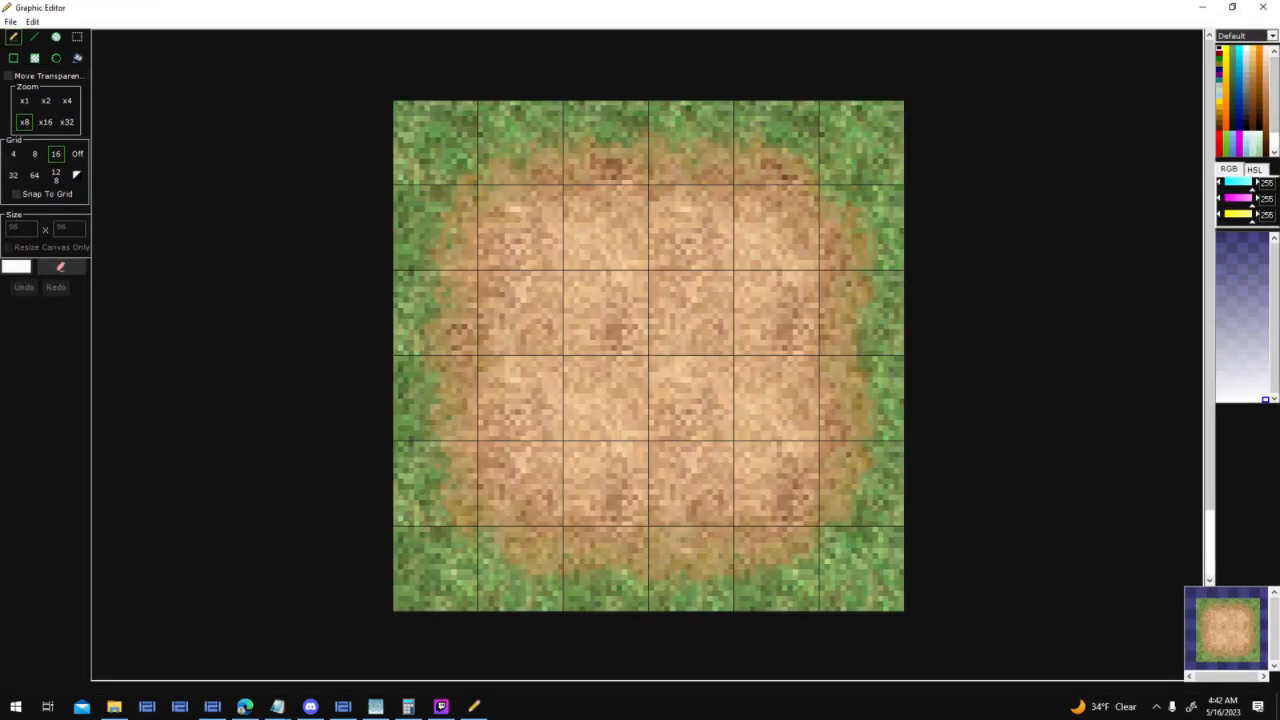
pyautogui.click(1232, 7)
pyautogui.doubleClick(746, 160)
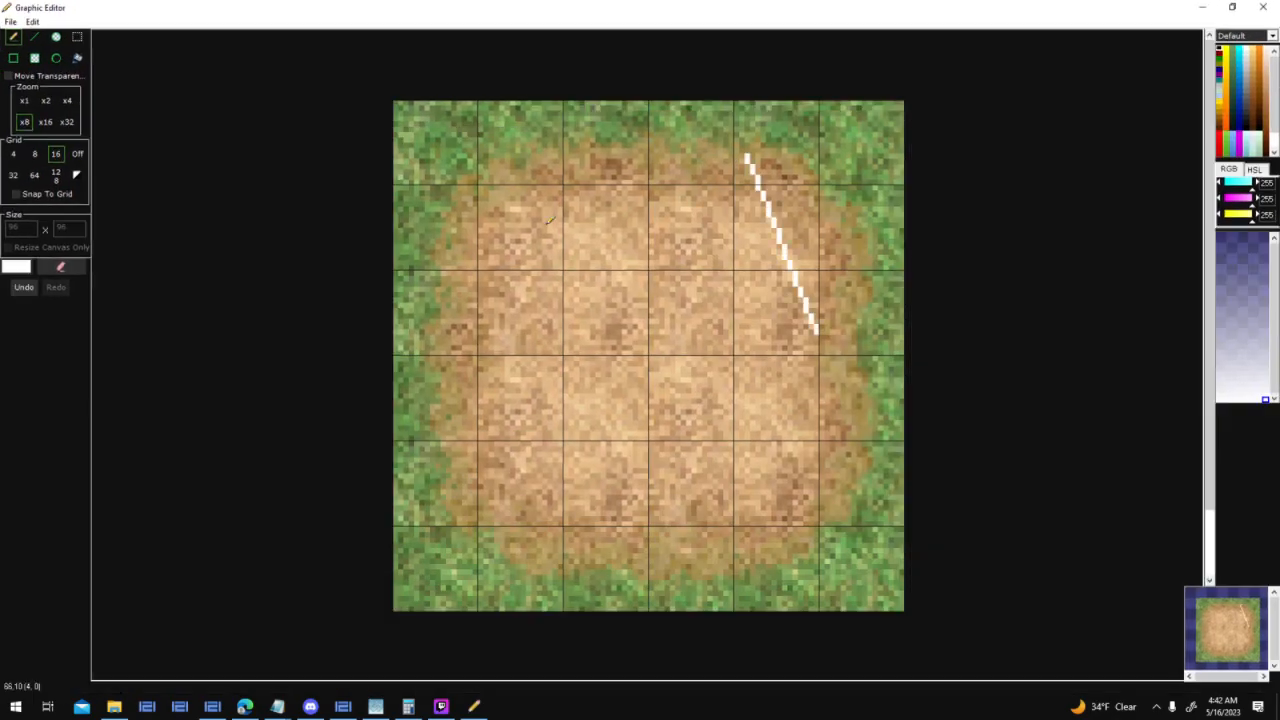
pyautogui.hotkey('ctrl', 'z')
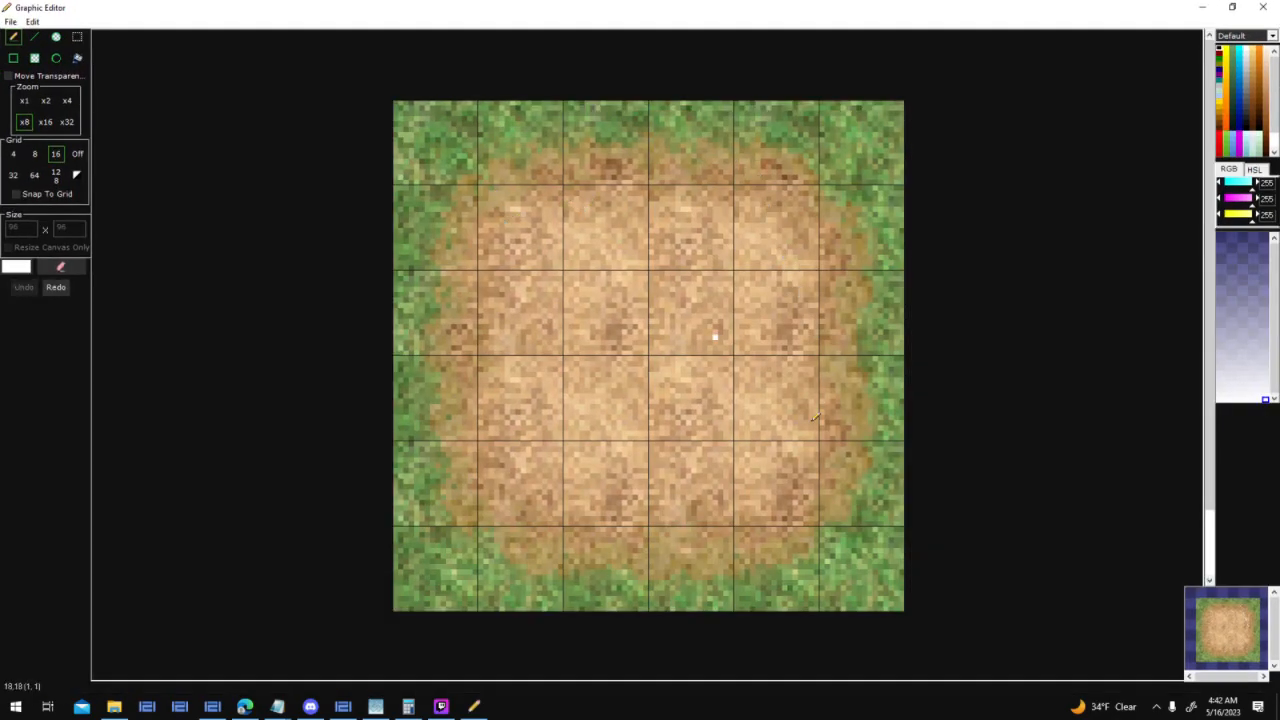
# Select the graphic's upper-left 16x16 grass corner and paste a copy into the upper-left cell of the central four
pyautogui.click(77, 36)
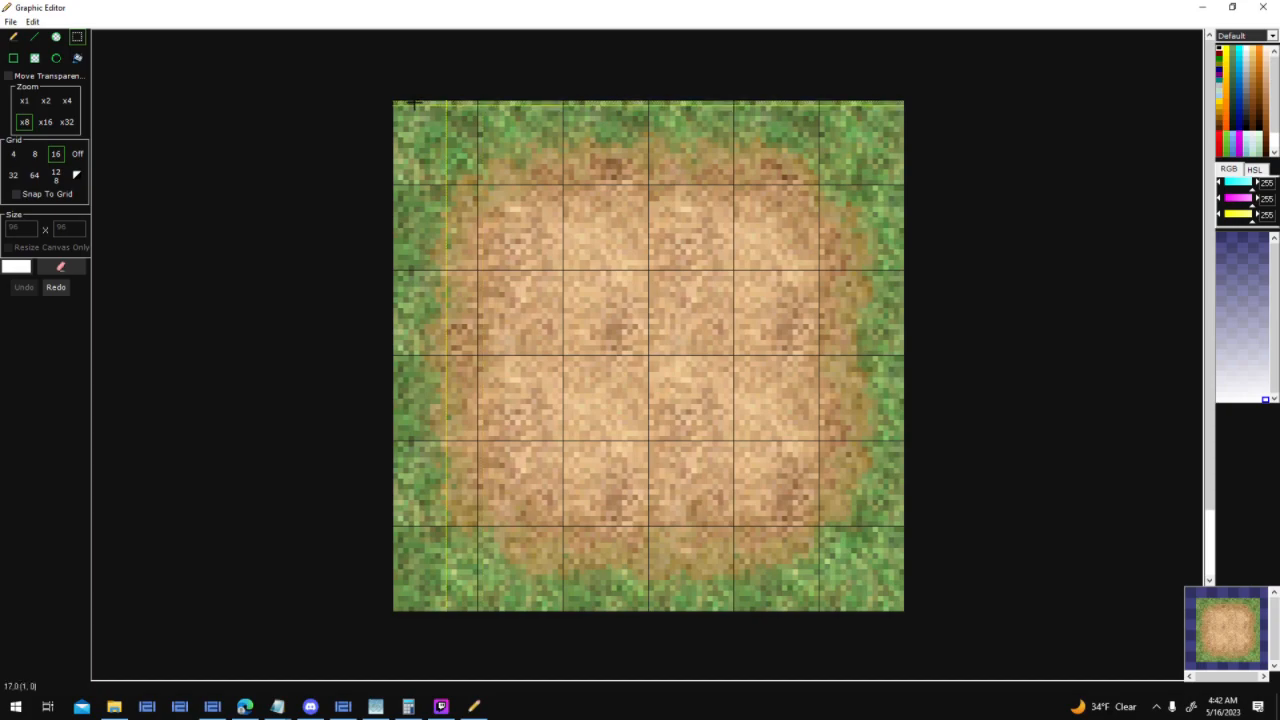
pyautogui.moveTo(393, 101); pyautogui.dragTo(478, 186)
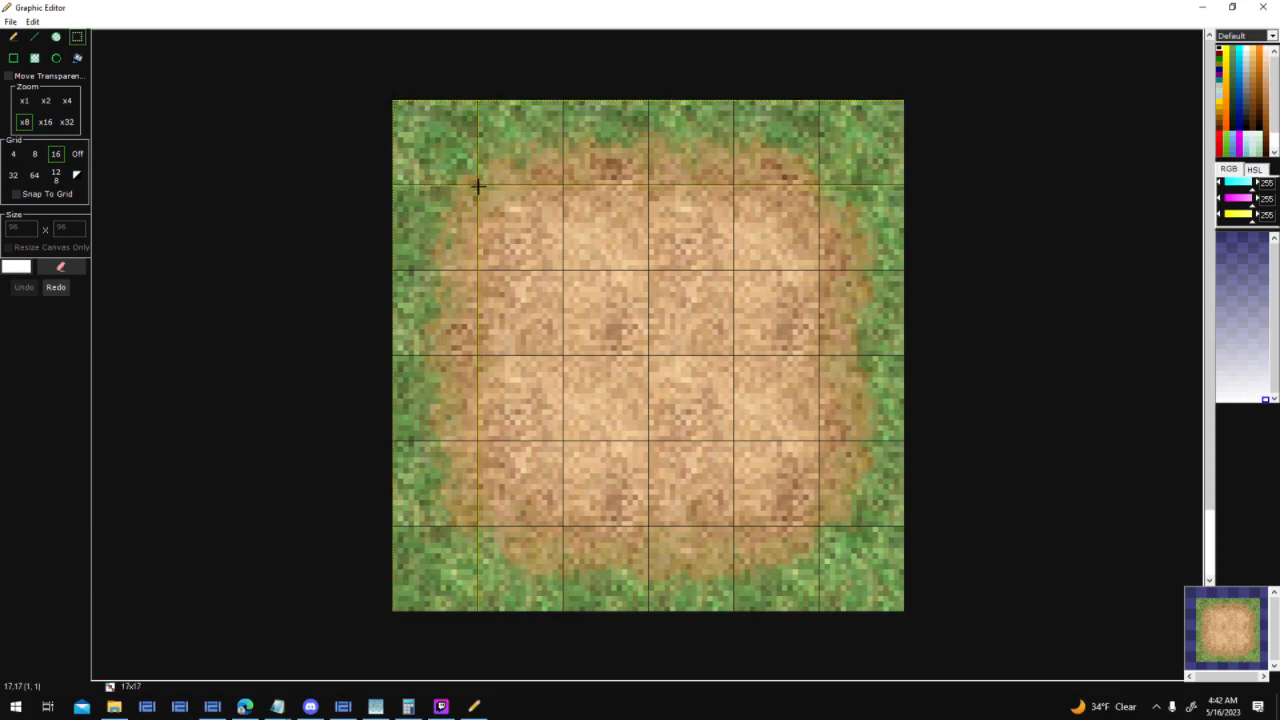
pyautogui.moveTo(430, 143); pyautogui.dragTo(600, 312)
# Copy the graphic's upper-right 16x16 grass corner into the upper-right cell of the central four
pyautogui.moveTo(820, 103); pyautogui.dragTo(905, 187)
pyautogui.hotkey('ctrl', 'c')
pyautogui.hotkey('ctrl', 'v')
pyautogui.moveTo(442, 160); pyautogui.dragTo(696, 329)
# Copy the graphic's lower-right 16x16 grass corner into the lower-right cell of the central four
pyautogui.click(824, 530)
pyautogui.moveTo(822, 528); pyautogui.dragTo(922, 620)
pyautogui.hotkey('ctrl', 'c')
pyautogui.hotkey('ctrl', 'v')
pyautogui.moveTo(438, 152); pyautogui.dragTo(667, 394)
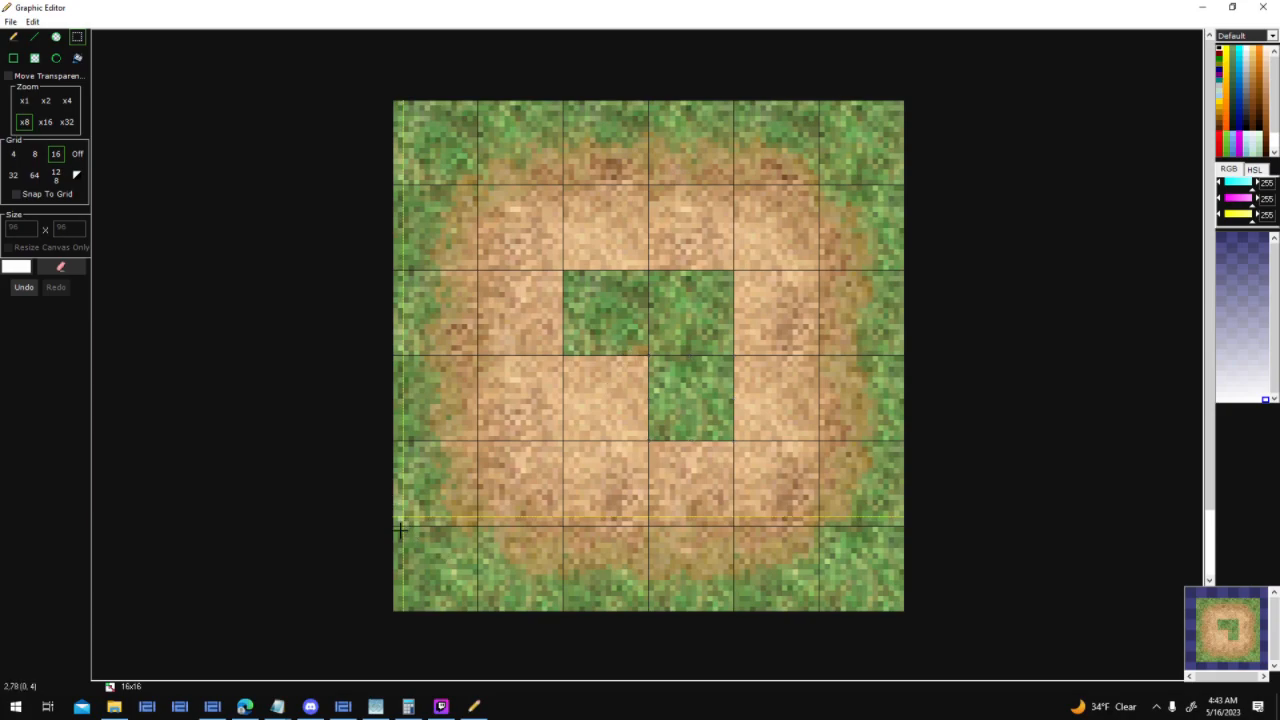
# Copy the southwest corner grass tile into the remaining dirt cell of the graphic's centre block, and close the graphic with the changes saved
pyautogui.moveTo(396, 529); pyautogui.dragTo(481, 617)
pyautogui.hotkey('ctrl', 'c')
pyautogui.hotkey('ctrl', 'v')
pyautogui.moveTo(428, 150); pyautogui.dragTo(594, 395)
pyautogui.click(704, 358)
pyautogui.click(1263, 7)
pyautogui.click(598, 398)
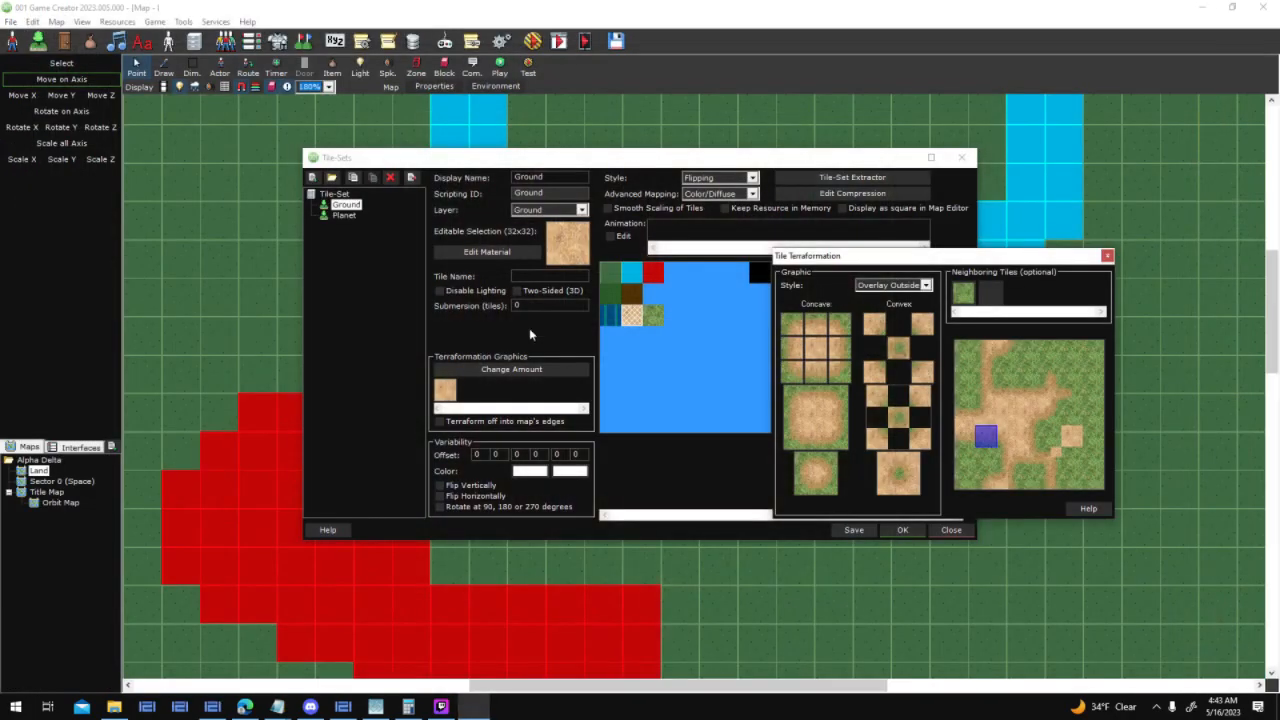
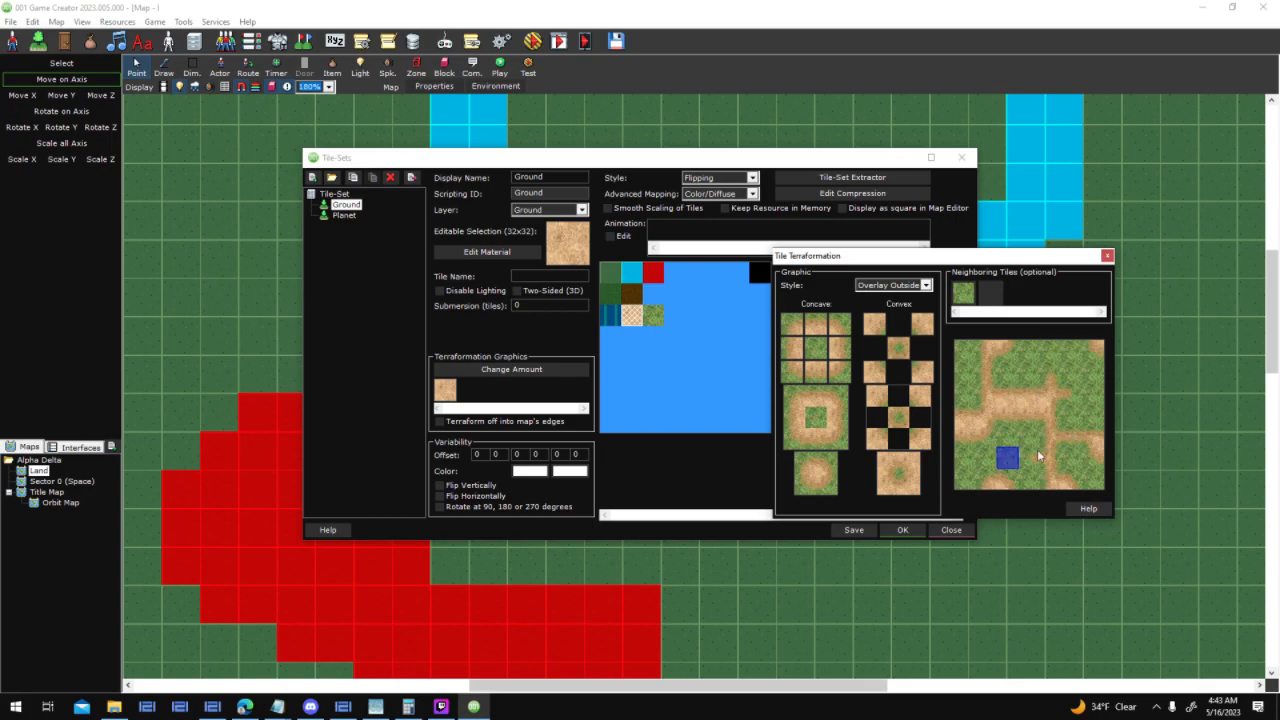
# Erase dirt tiles in the terraformation preview, and inspect the concave set's centre grass tile at pixel level in the graphic editor
pyautogui.moveTo(1052, 396)
pyautogui.mouseDown(button='right')
pyautogui.moveTo(1011, 423)
pyautogui.moveTo(1022, 443)
pyautogui.mouseUp(button='right')
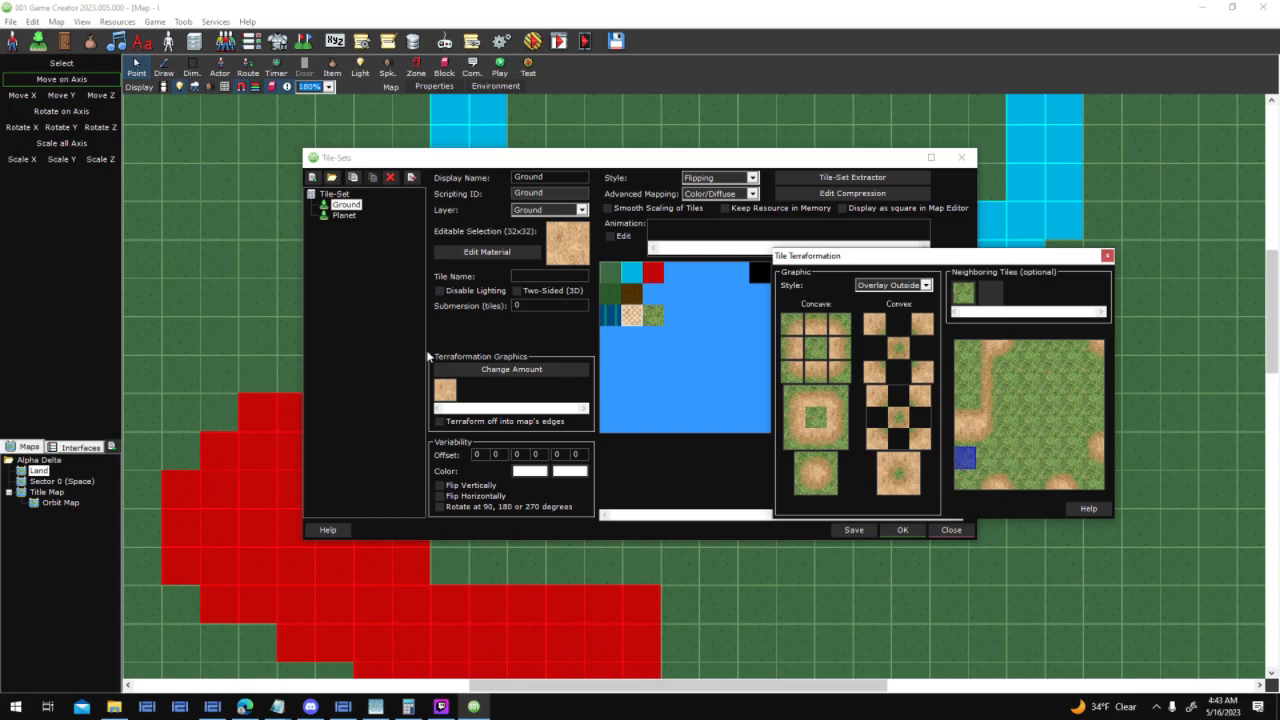
pyautogui.rightClick(826, 364)
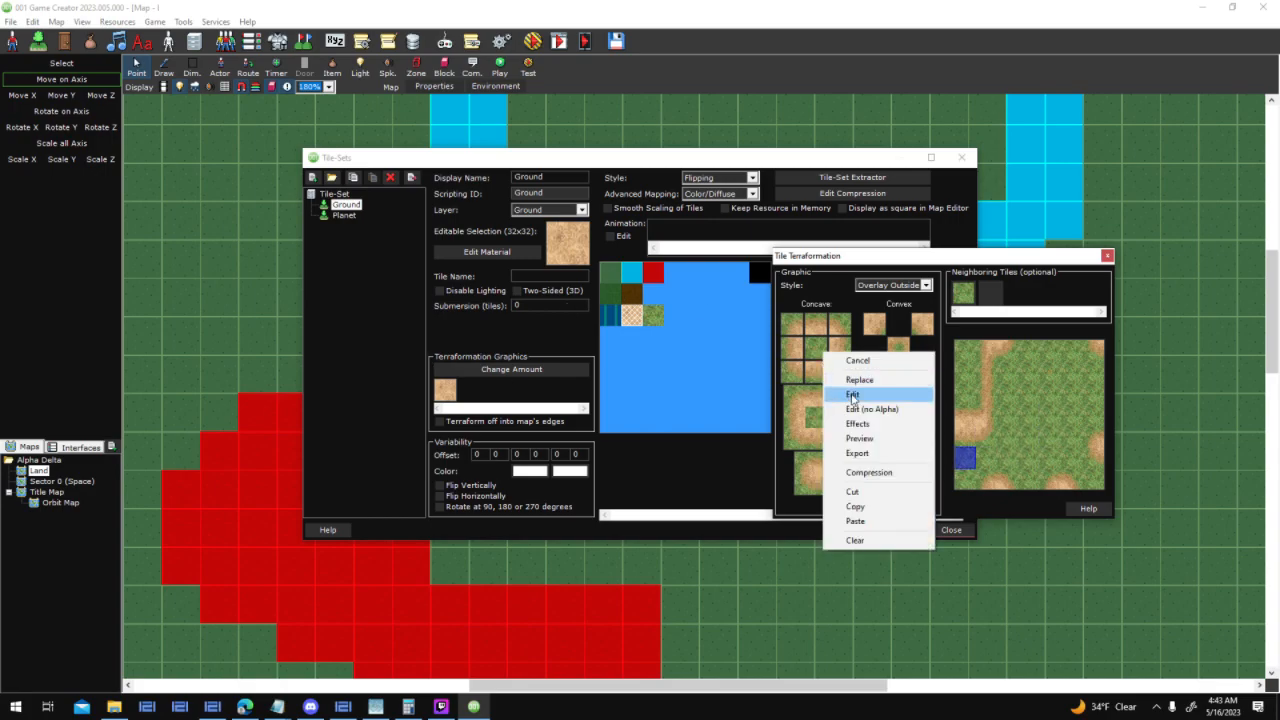
pyautogui.click(902, 391)
pyautogui.scroll(1, 721, 380)
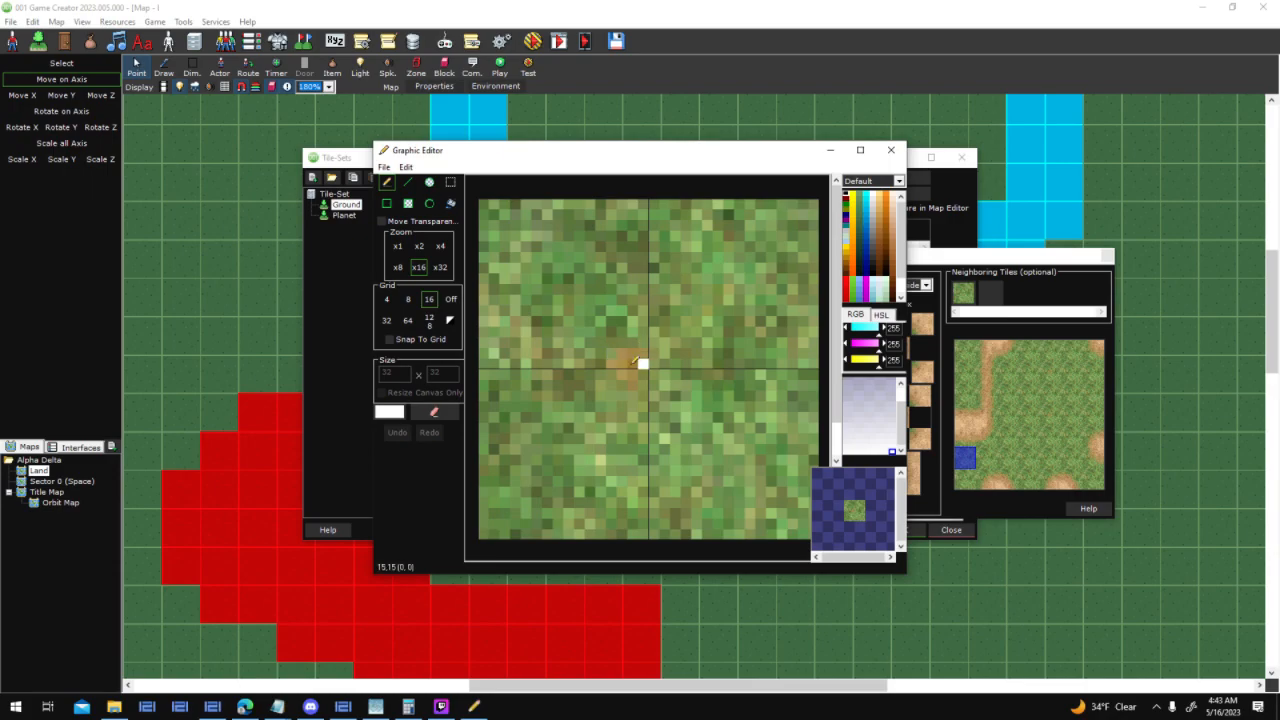
pyautogui.rightClick(637, 363)
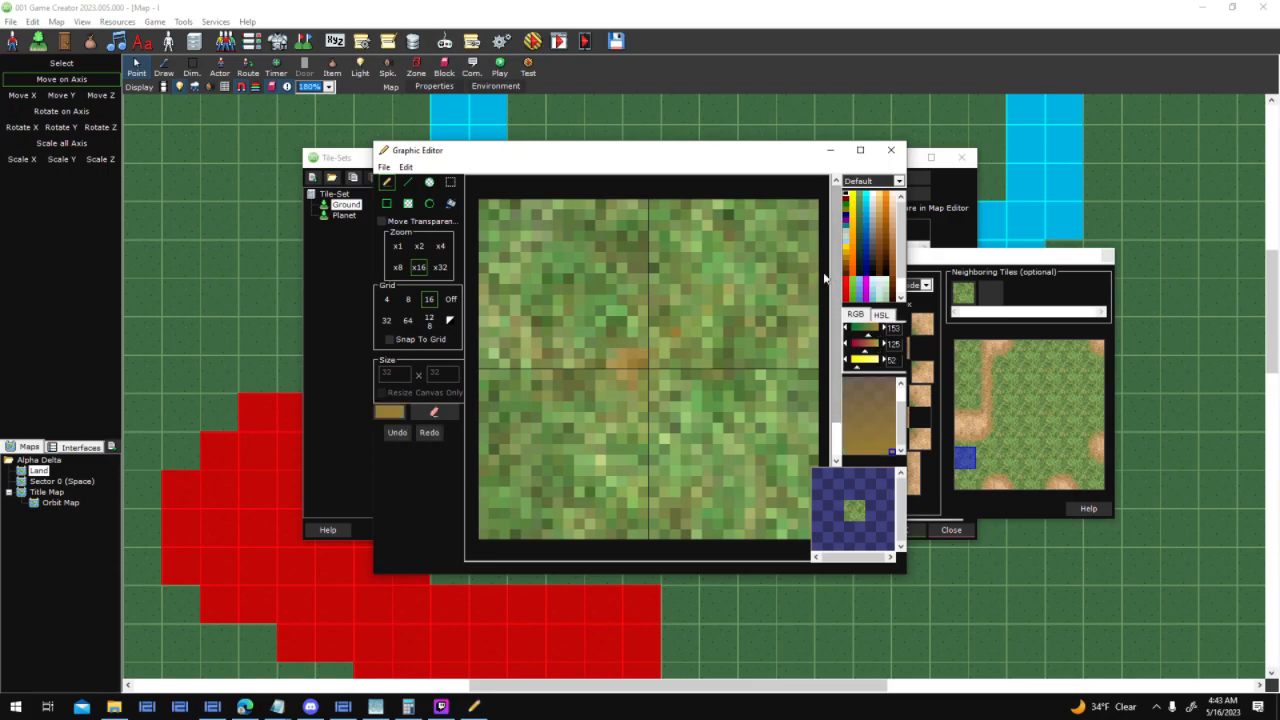
pyautogui.click(891, 150)
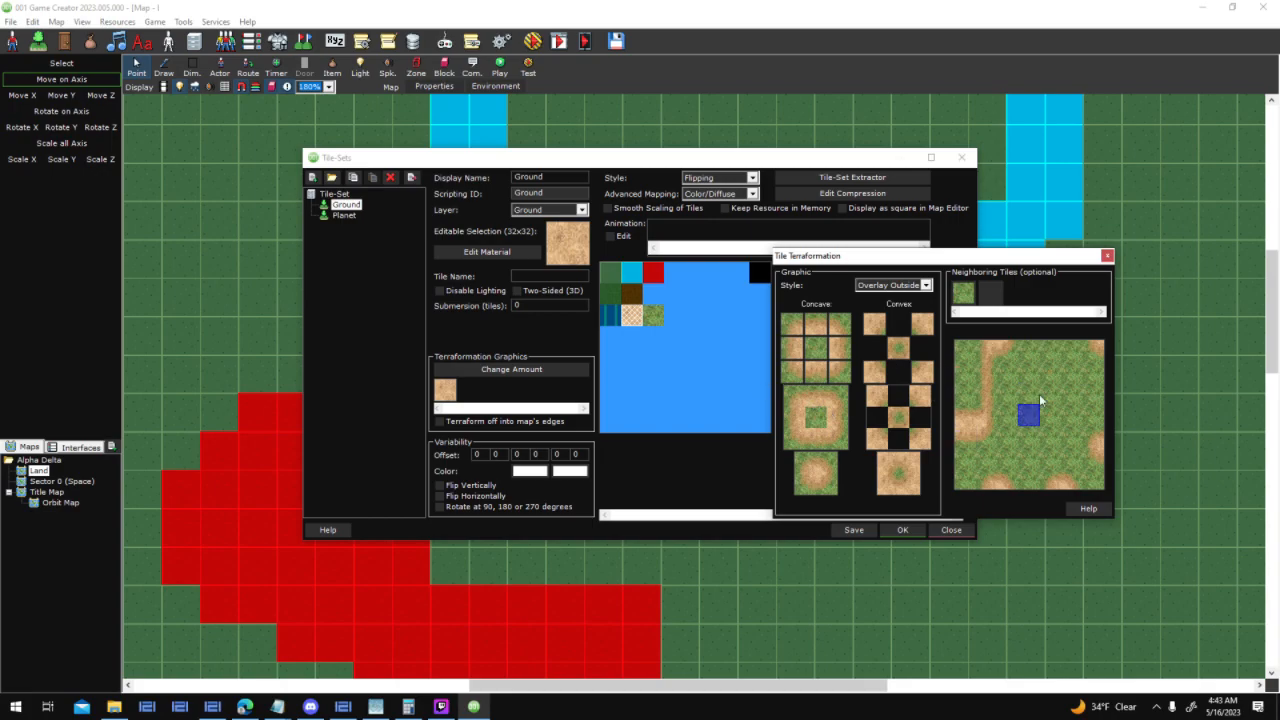
# Paint dirt paths around the grass in the terraformation preview, and accept the Ground tile-set with its terraformation settings
pyautogui.moveTo(1071, 399)
pyautogui.mouseDown()
pyautogui.moveTo(1044, 466)
pyautogui.moveTo(1028, 347)
pyautogui.mouseUp()
pyautogui.moveTo(1050, 391)
pyautogui.mouseDown()
pyautogui.moveTo(1085, 372)
pyautogui.moveTo(1067, 365)
pyautogui.mouseUp()
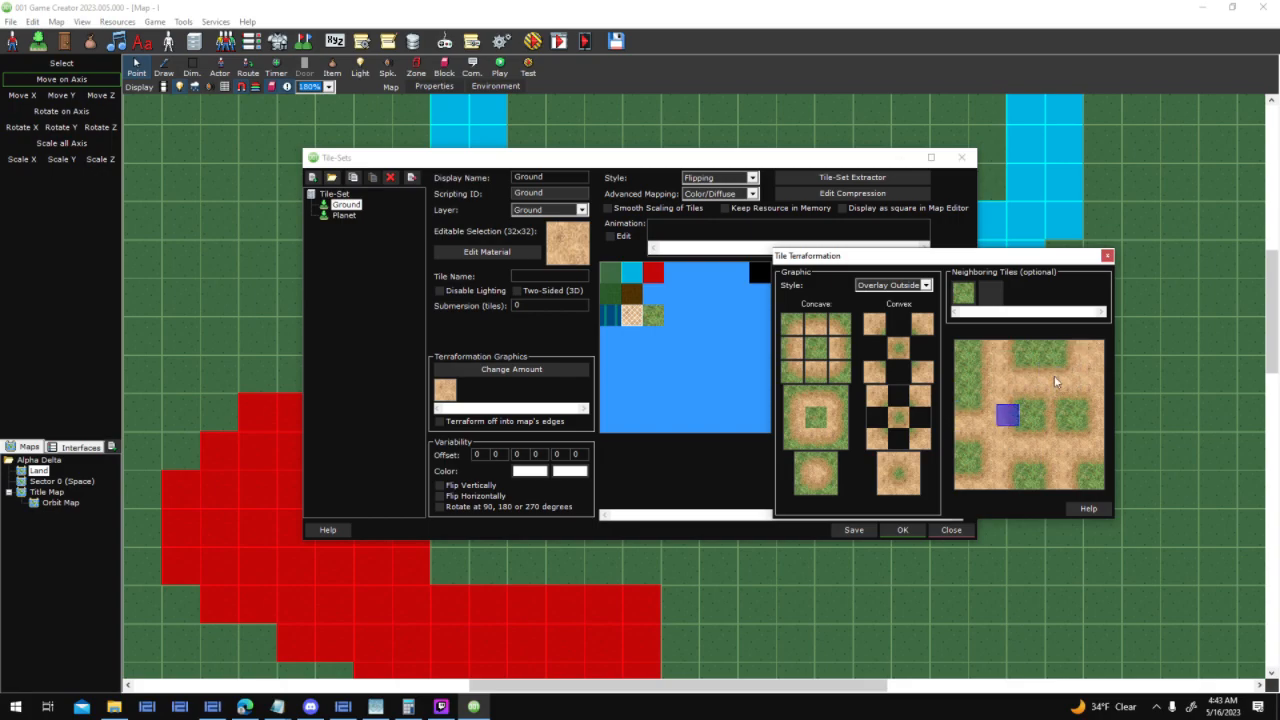
pyautogui.click(1107, 256)
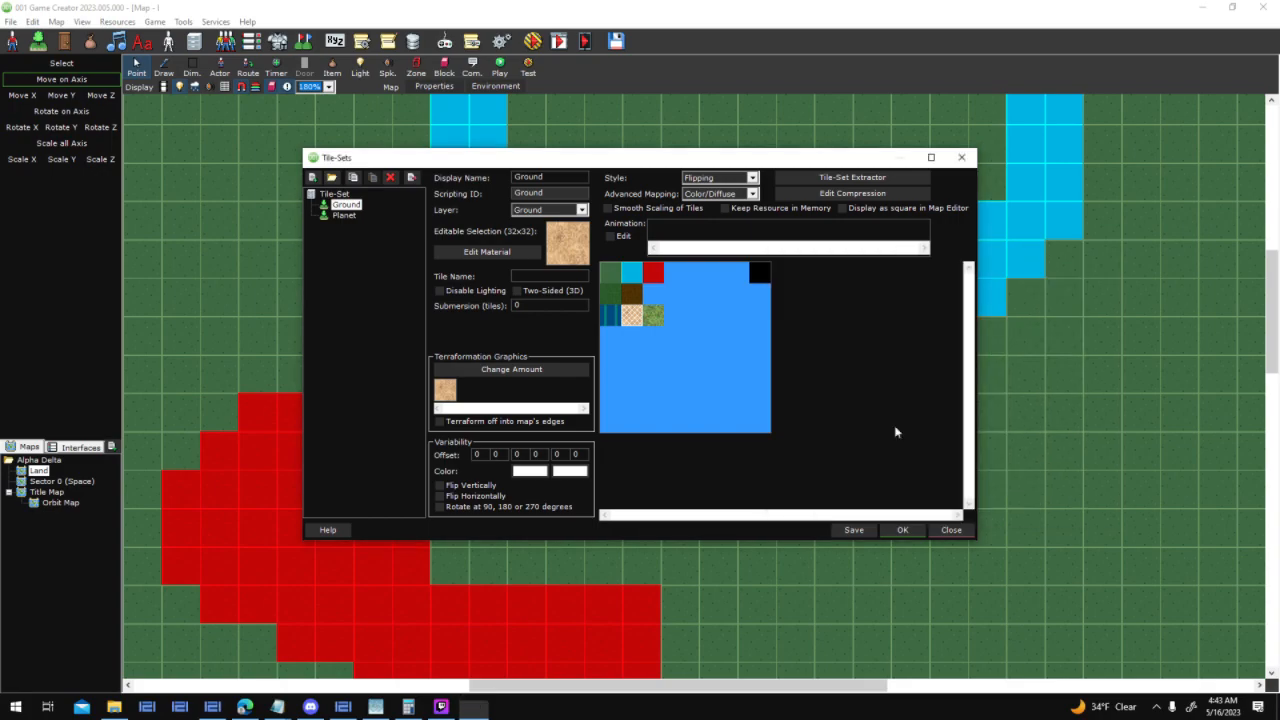
pyautogui.click(902, 530)
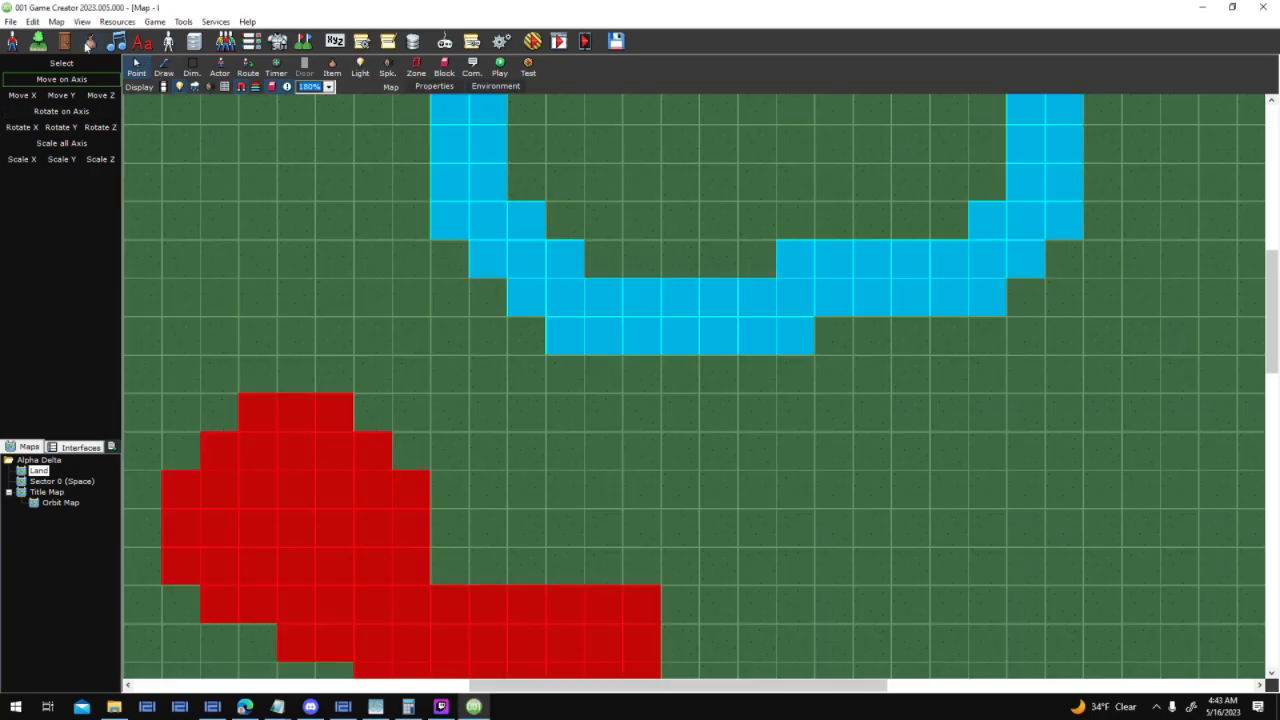
# Flood-fill the Land map's dark green ground with the textured grass tile
pyautogui.click(167, 68)
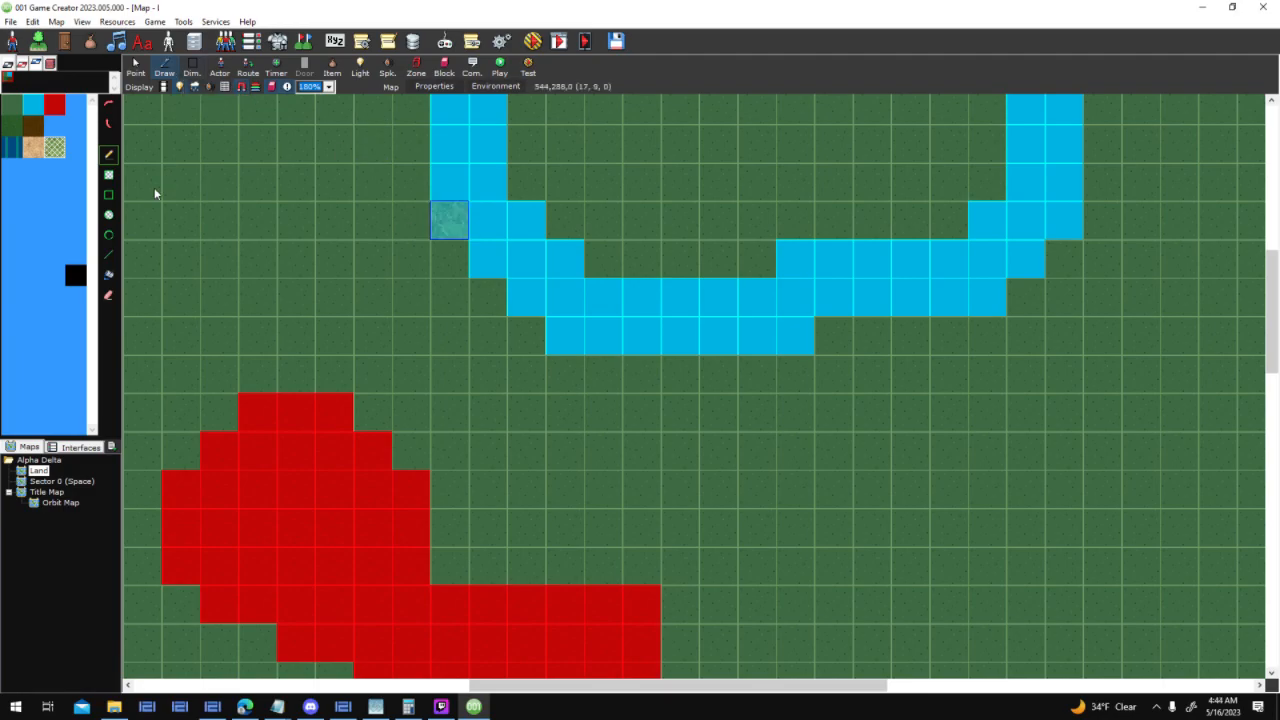
pyautogui.click(109, 274)
pyautogui.click(455, 297)
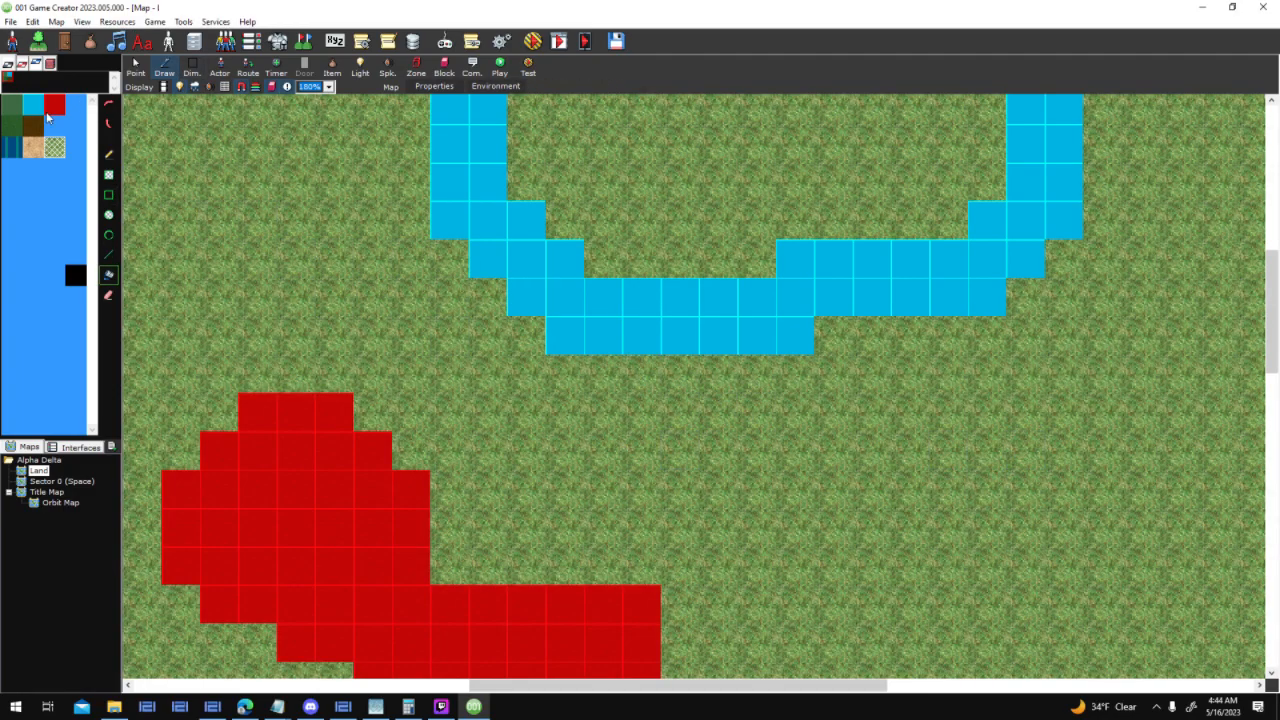
# Draw a freehand dirt path across the Land map, passing between the blue river and the red area
pyautogui.click(157, 75)
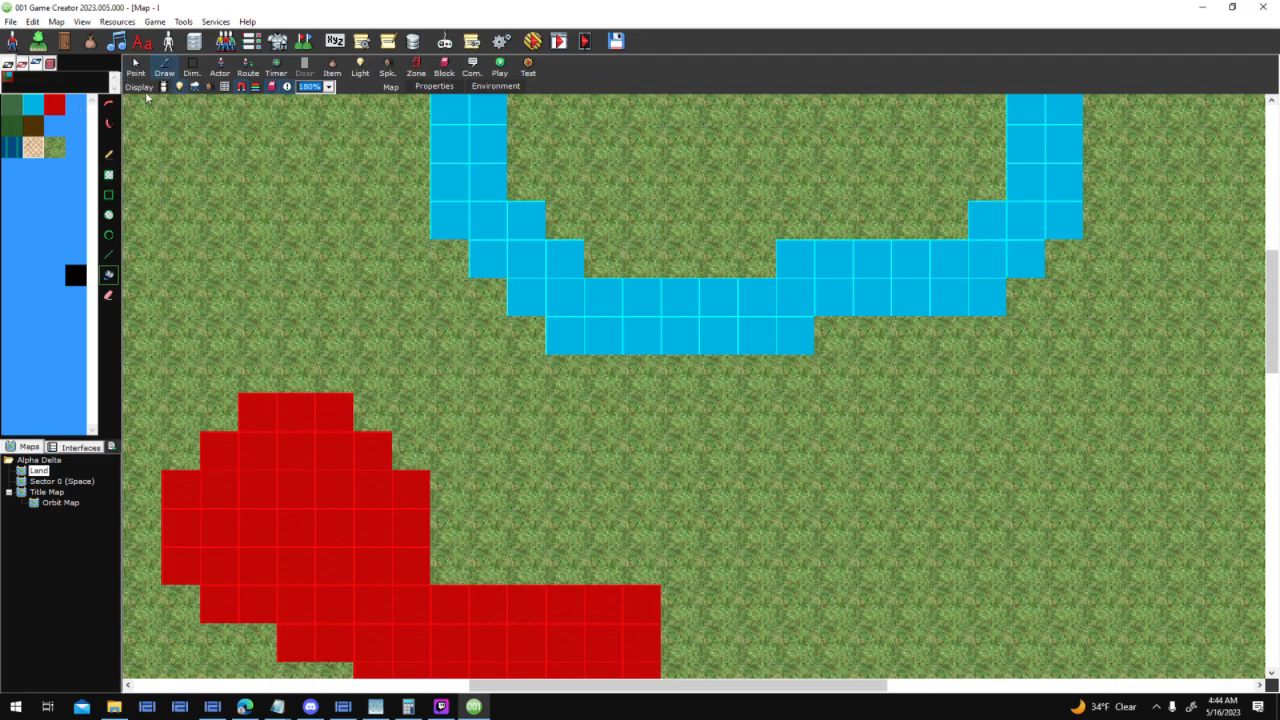
pyautogui.click(109, 155)
pyautogui.moveTo(320, 184)
pyautogui.mouseDown()
pyautogui.moveTo(268, 256)
pyautogui.moveTo(477, 440)
pyautogui.moveTo(277, 286)
pyautogui.moveTo(149, 337)
pyautogui.moveTo(276, 199)
pyautogui.moveTo(107, 355)
pyautogui.moveTo(281, 174)
pyautogui.moveTo(202, 214)
pyautogui.moveTo(238, 197)
pyautogui.moveTo(230, 112)
pyautogui.moveTo(394, 360)
pyautogui.moveTo(337, 240)
pyautogui.moveTo(248, 298)
pyautogui.moveTo(337, 323)
pyautogui.moveTo(323, 351)
pyautogui.moveTo(249, 351)
pyautogui.moveTo(457, 380)
pyautogui.moveTo(335, 260)
pyautogui.moveTo(410, 395)
pyautogui.moveTo(522, 412)
pyautogui.moveTo(500, 452)
pyautogui.moveTo(600, 478)
pyautogui.moveTo(444, 430)
pyautogui.moveTo(780, 447)
pyautogui.moveTo(757, 484)
pyautogui.moveTo(803, 420)
pyautogui.moveTo(845, 460)
pyautogui.moveTo(720, 500)
pyautogui.moveTo(869, 556)
pyautogui.moveTo(1021, 438)
pyautogui.moveTo(846, 498)
pyautogui.moveTo(1039, 383)
pyautogui.moveTo(971, 423)
pyautogui.moveTo(1023, 371)
pyautogui.moveTo(875, 445)
pyautogui.mouseUp()
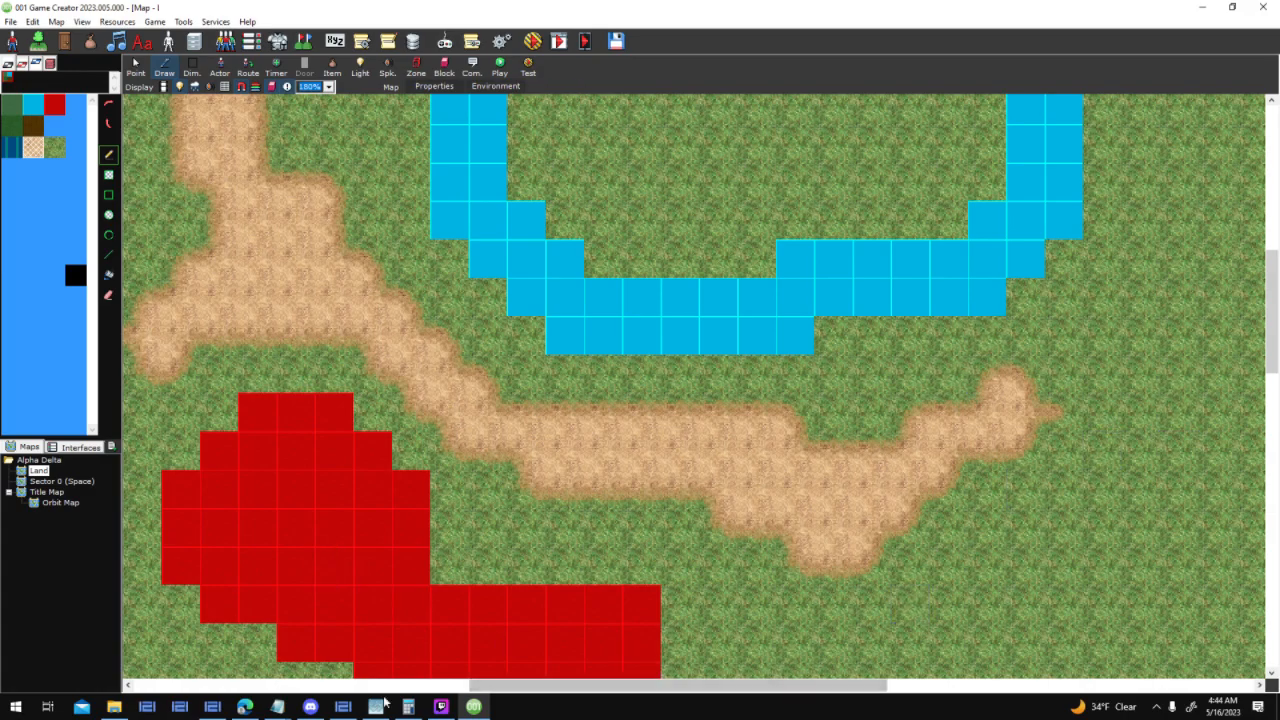
# Review the dirt terrain images in World Creator, and switch to Texture Maker to place the Tile_bottom_left and Tile_Concave_top_left masks side by side
pyautogui.click(343, 706)
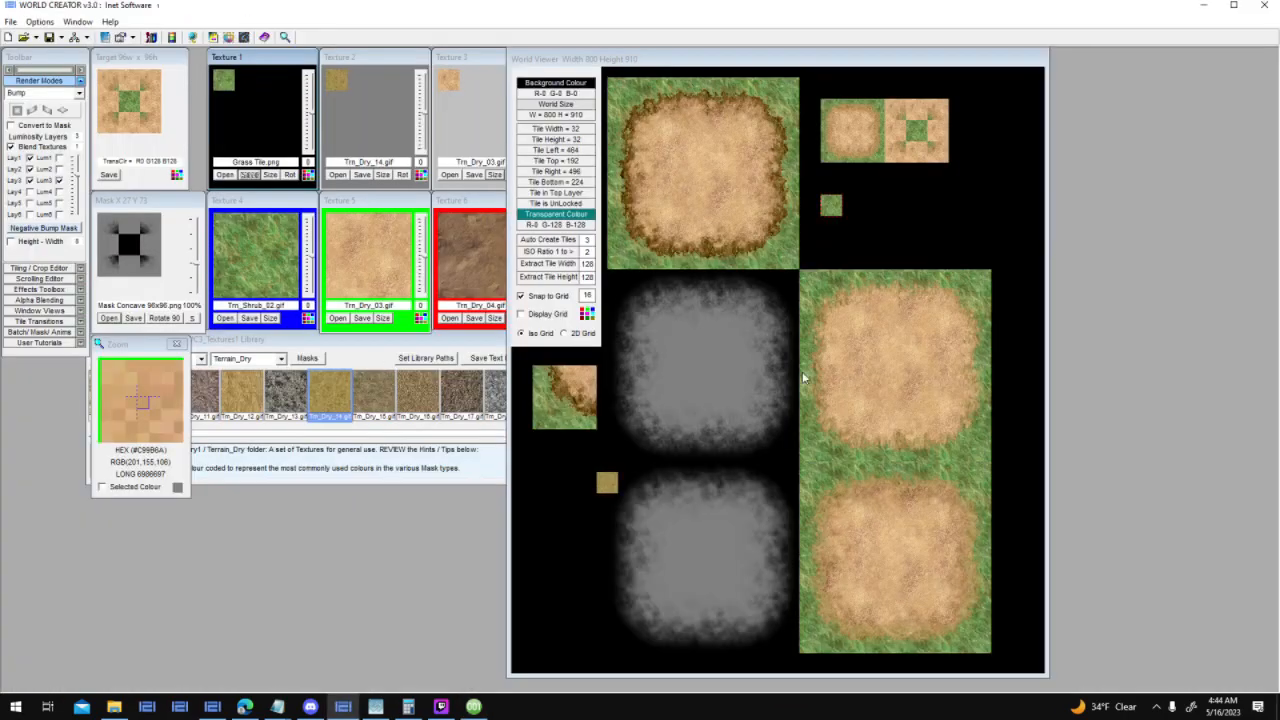
pyautogui.click(875, 254)
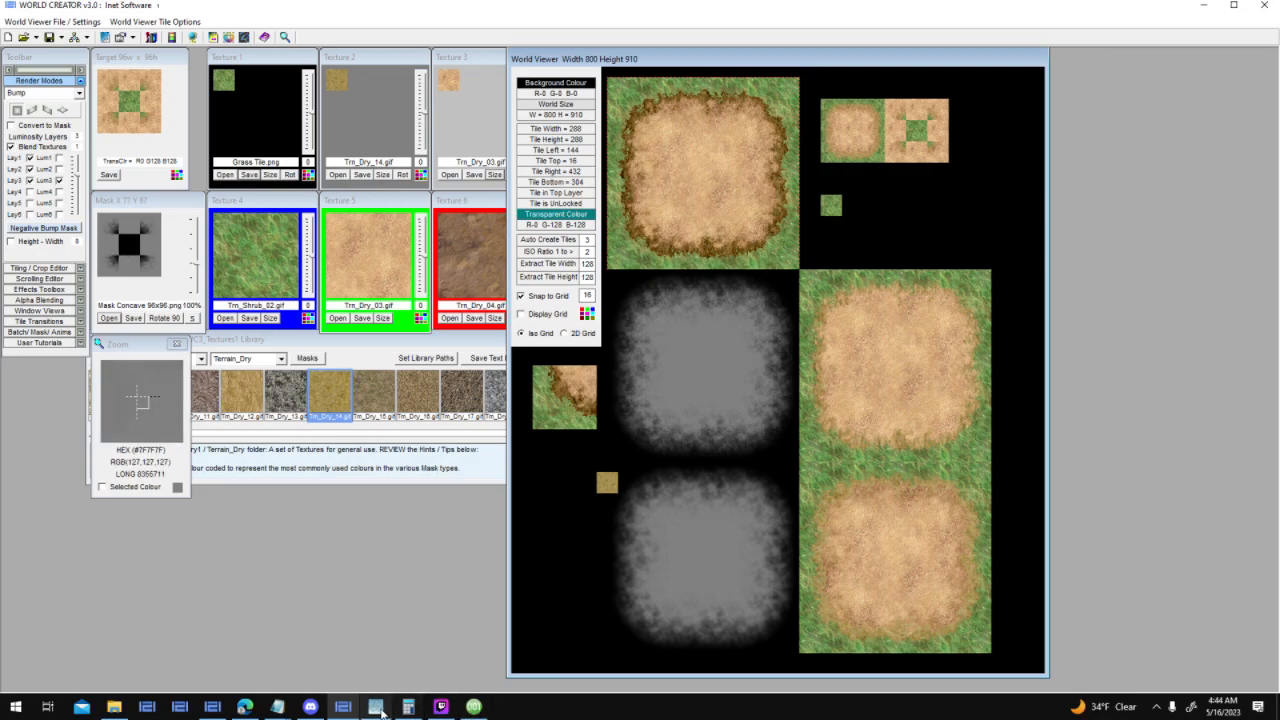
pyautogui.click(375, 707)
pyautogui.moveTo(497, 177); pyautogui.dragTo(489, 138)
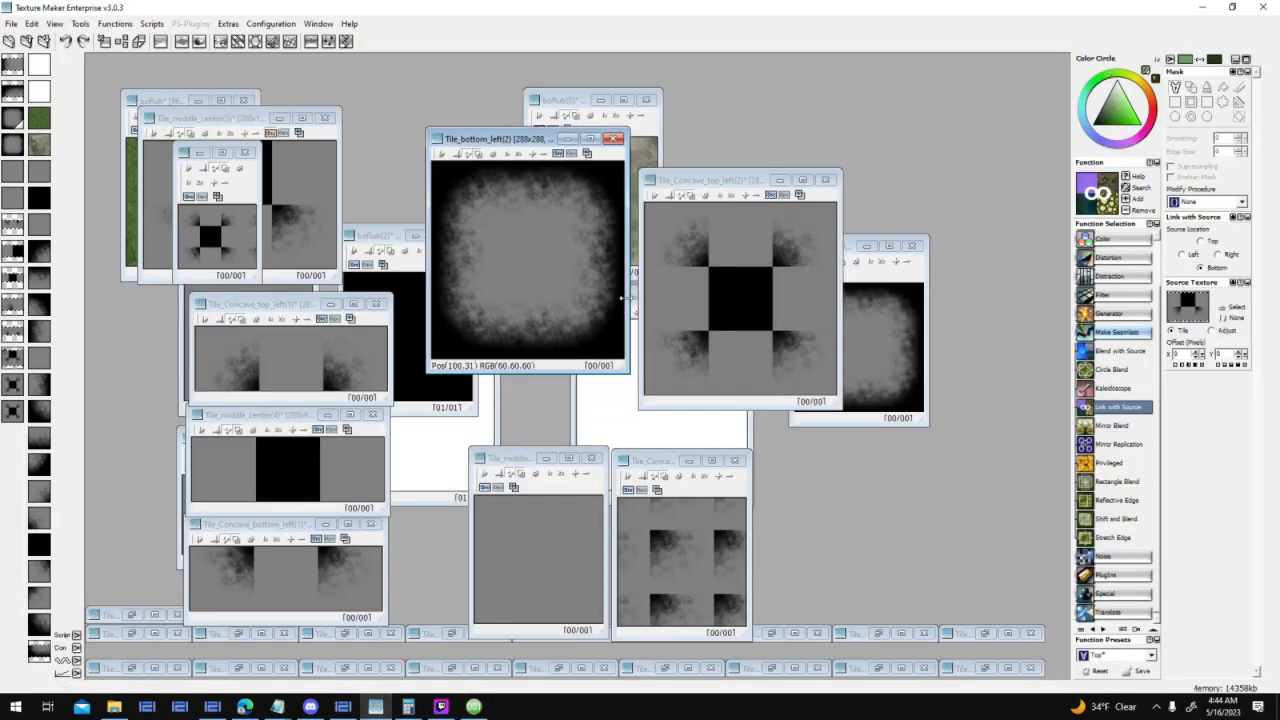
pyautogui.moveTo(725, 179); pyautogui.dragTo(712, 137)
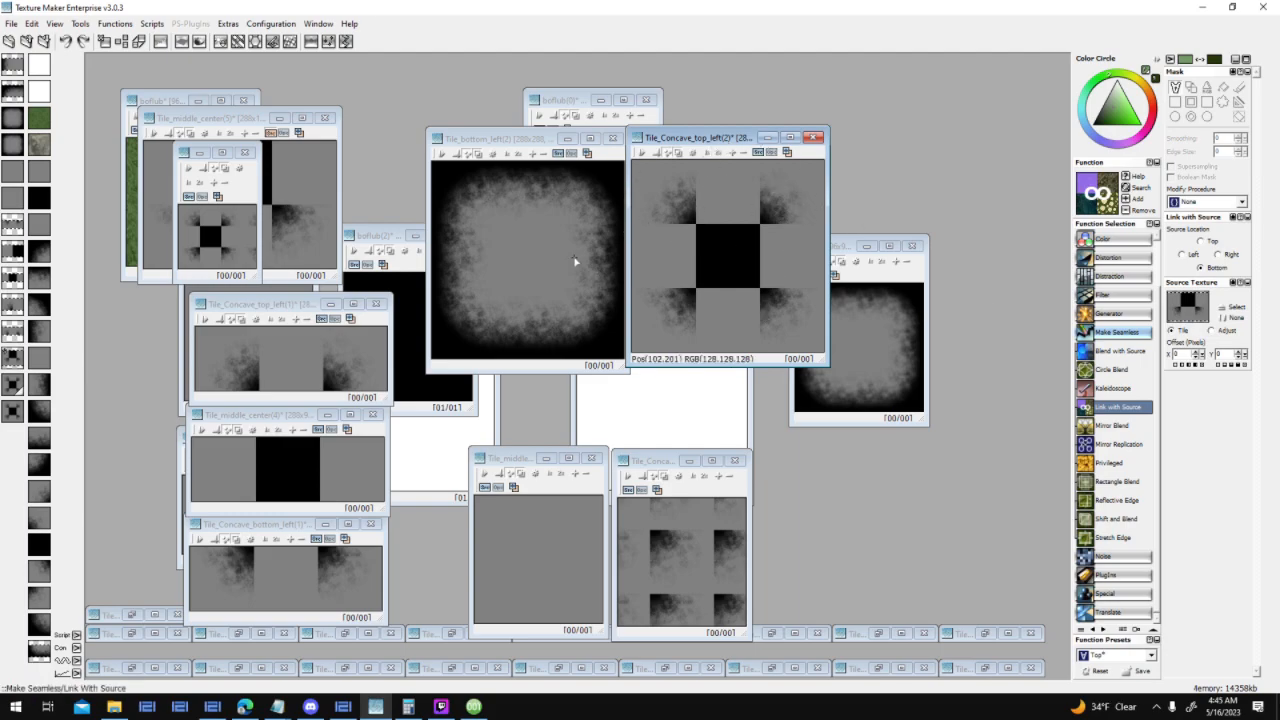
# Switch to 001 Game Creator and extend the dirt path farther east and westward to the map's edge
pyautogui.click(475, 707)
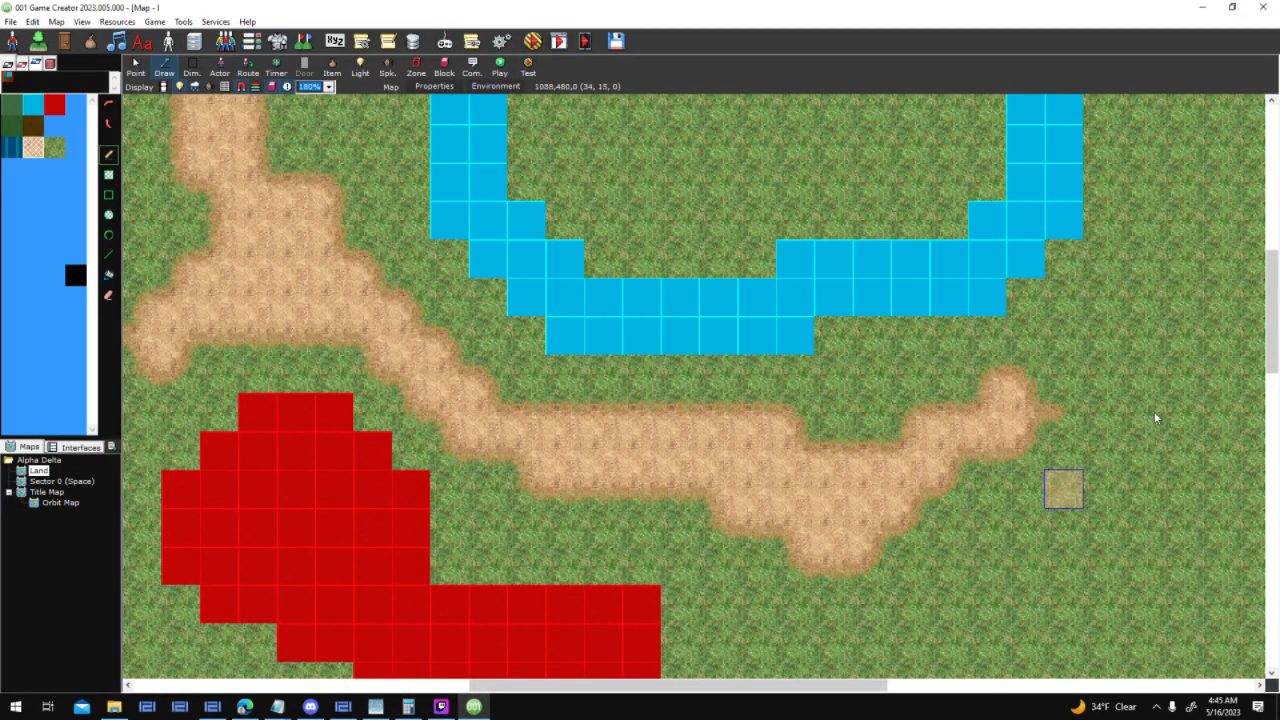
pyautogui.moveTo(1137, 411)
pyautogui.mouseDown()
pyautogui.moveTo(1103, 411)
pyautogui.moveTo(986, 486)
pyautogui.moveTo(1218, 401)
pyautogui.mouseUp()
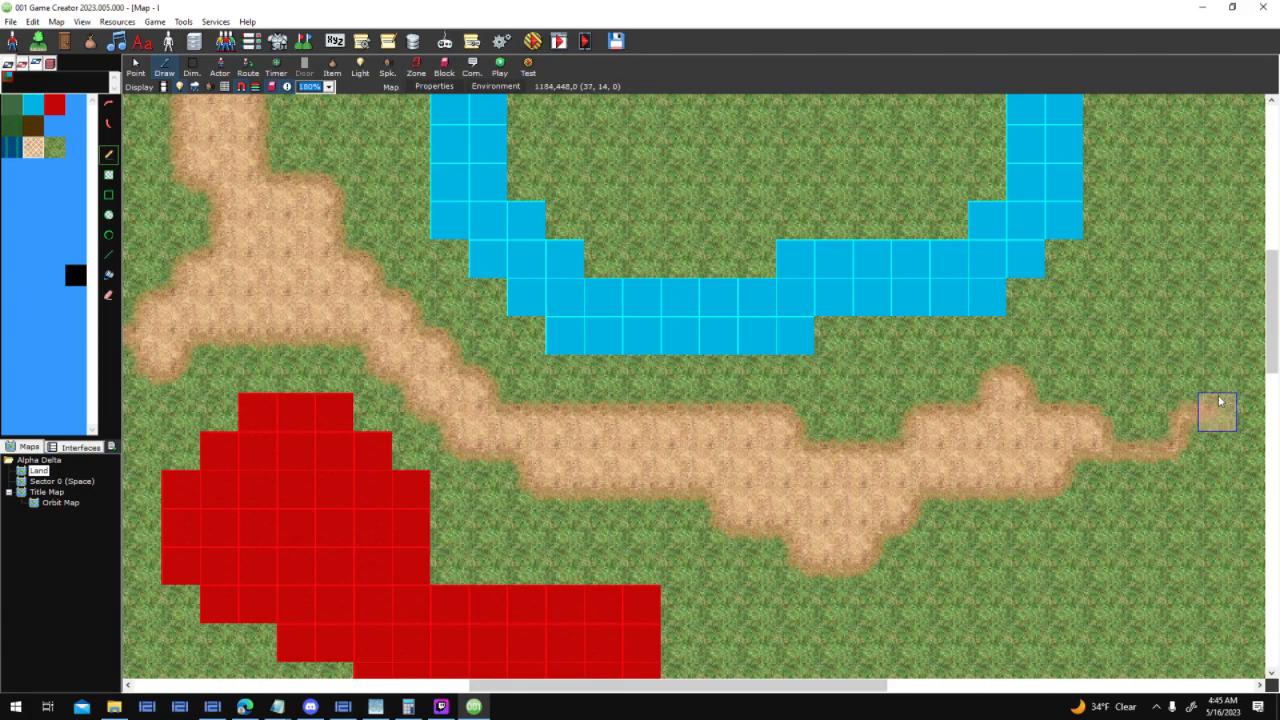
pyautogui.scroll(-1, 772, 450)
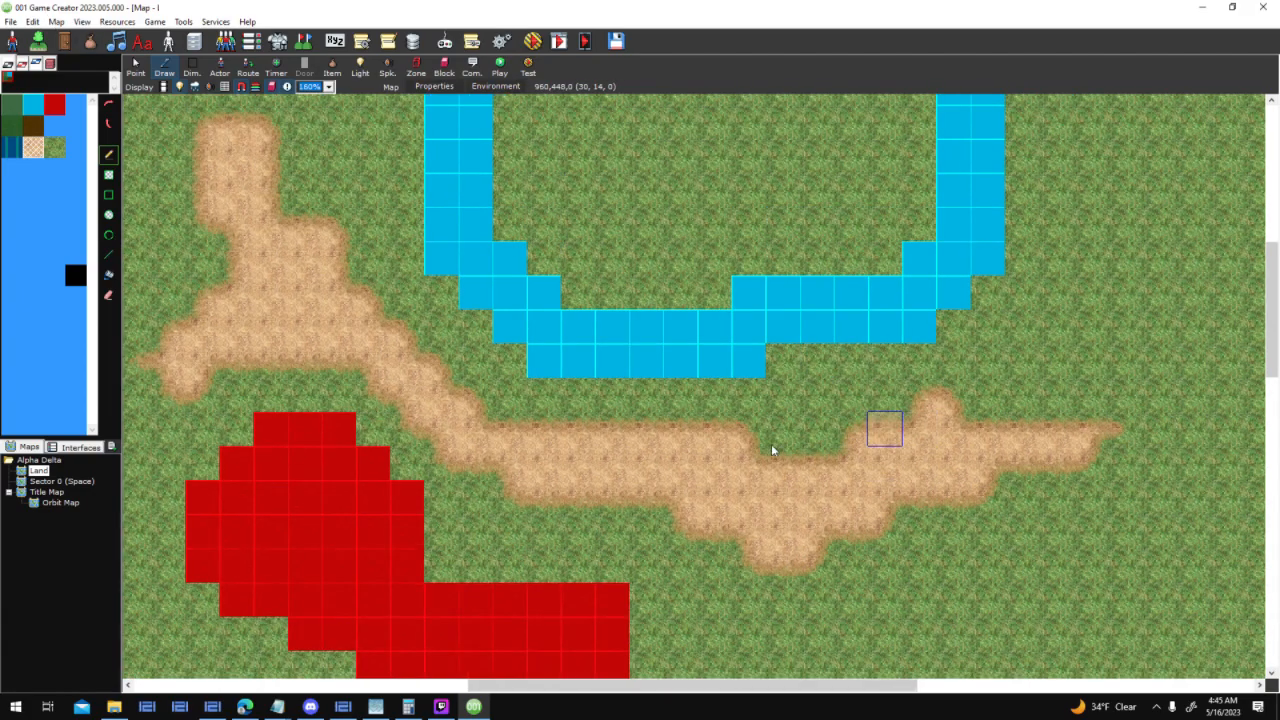
pyautogui.scroll(4, 772, 450)
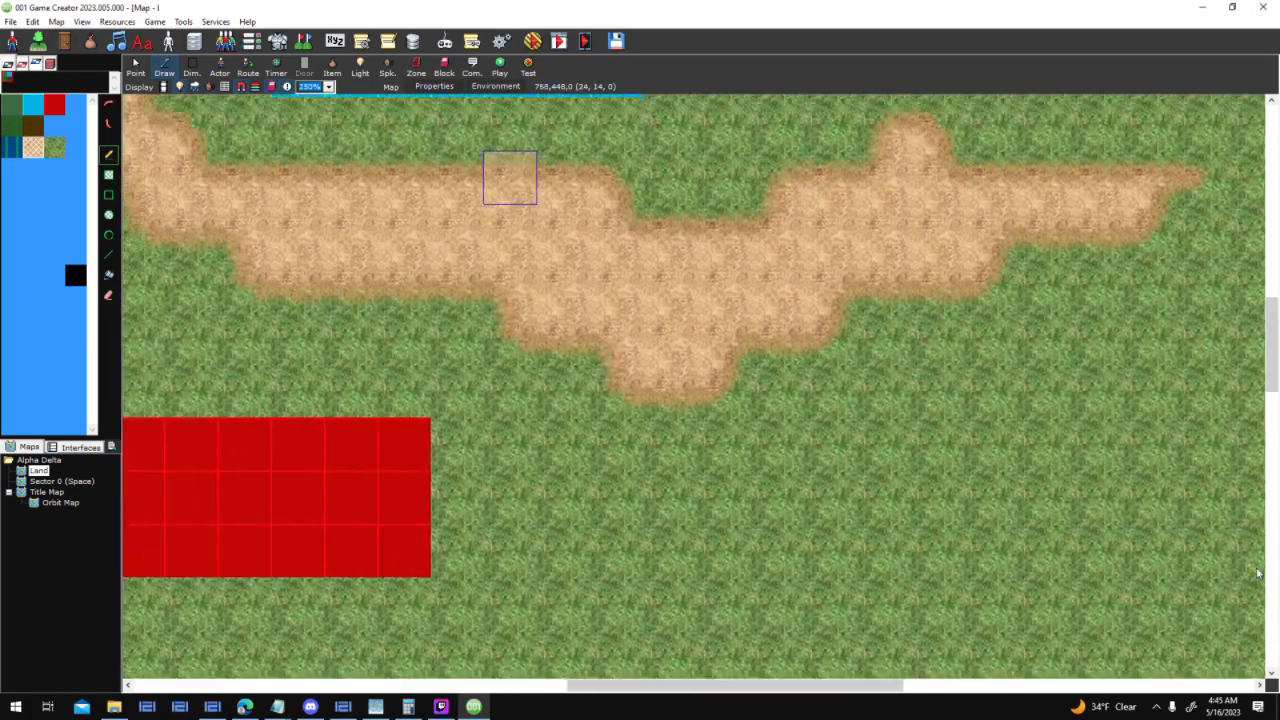
pyautogui.moveTo(598, 205); pyautogui.dragTo(1189, 539, button='middle')
pyautogui.moveTo(350, 250); pyautogui.dragTo(858, 280, button='middle')
pyautogui.moveTo(810, 420)
pyautogui.mouseDown()
pyautogui.moveTo(641, 670)
pyautogui.moveTo(549, 631)
pyautogui.moveTo(470, 572)
pyautogui.moveTo(260, 500)
pyautogui.moveTo(349, 463)
pyautogui.moveTo(354, 491)
pyautogui.moveTo(380, 462)
pyautogui.moveTo(300, 380)
pyautogui.moveTo(328, 385)
pyautogui.mouseUp()
pyautogui.moveTo(1006, 651); pyautogui.dragTo(457, 360, button='middle')
pyautogui.scroll(-1, 780, 383)
pyautogui.moveTo(830, 361); pyautogui.dragTo(905, 520, button='middle')
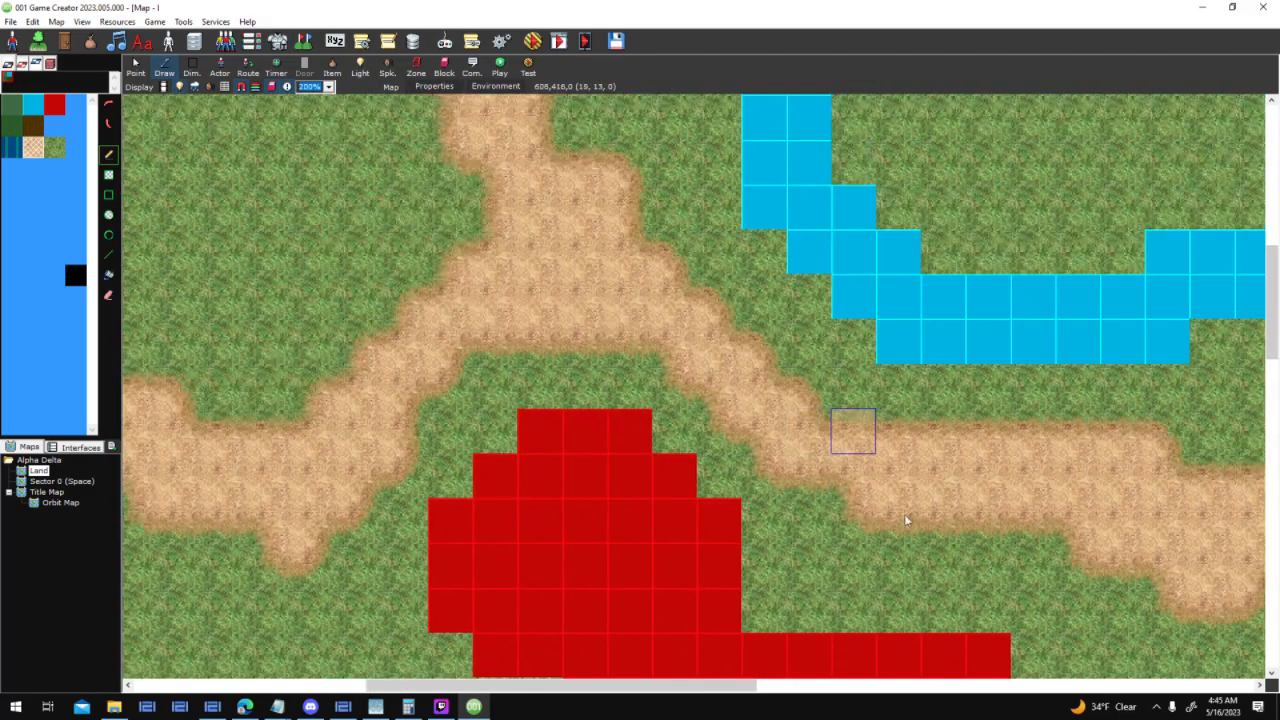
pyautogui.scroll(-3, 905, 520)
pyautogui.moveTo(829, 451); pyautogui.dragTo(744, 335, button='middle')
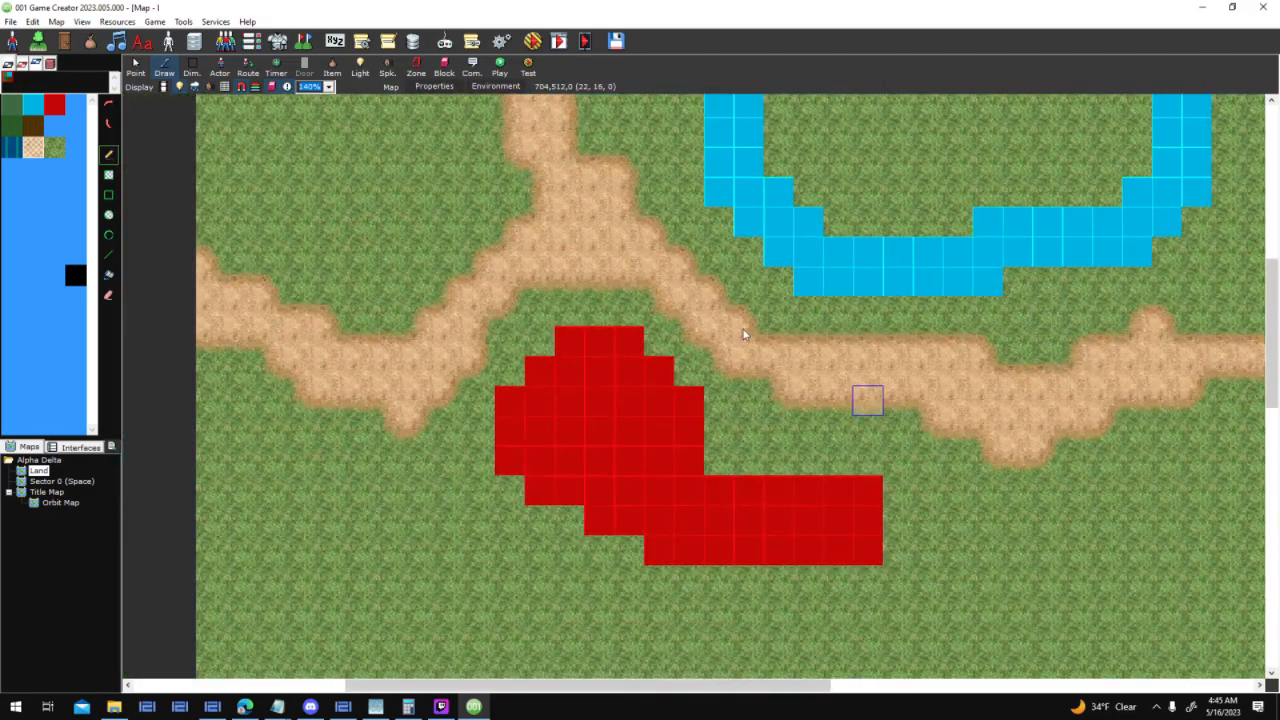
pyautogui.moveTo(1053, 372); pyautogui.dragTo(906, 449, button='middle')
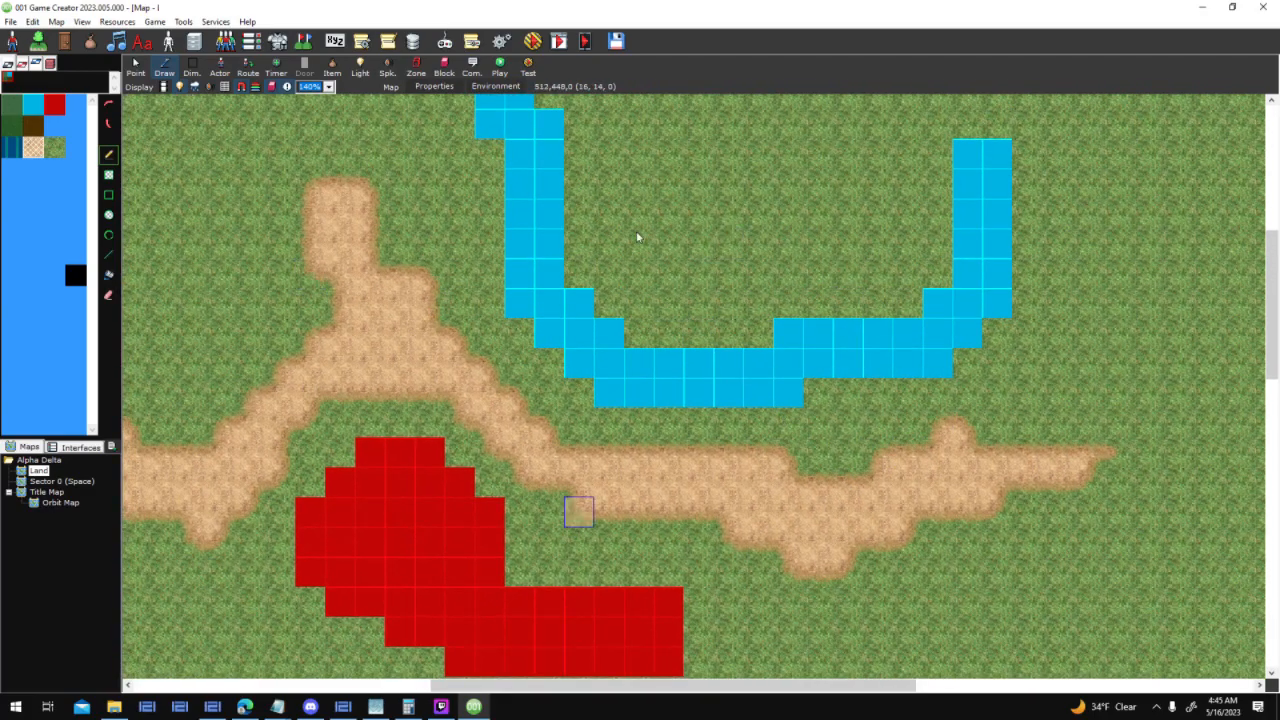
# Switch to Texture Maker and move the Tile_bottom_left and Tile_Concave_top_left masks together over the upper middle of the workspace
pyautogui.click(375, 706)
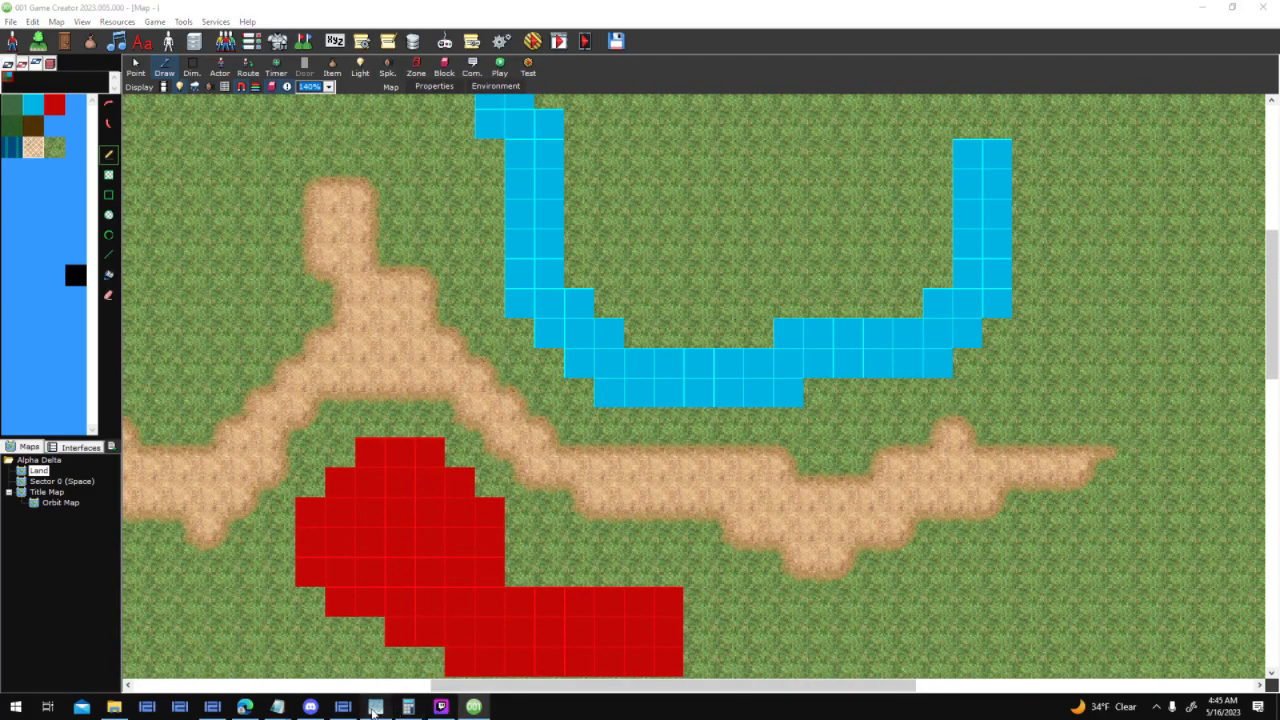
pyautogui.moveTo(535, 138); pyautogui.dragTo(452, 118)
pyautogui.moveTo(668, 138); pyautogui.dragTo(588, 121)
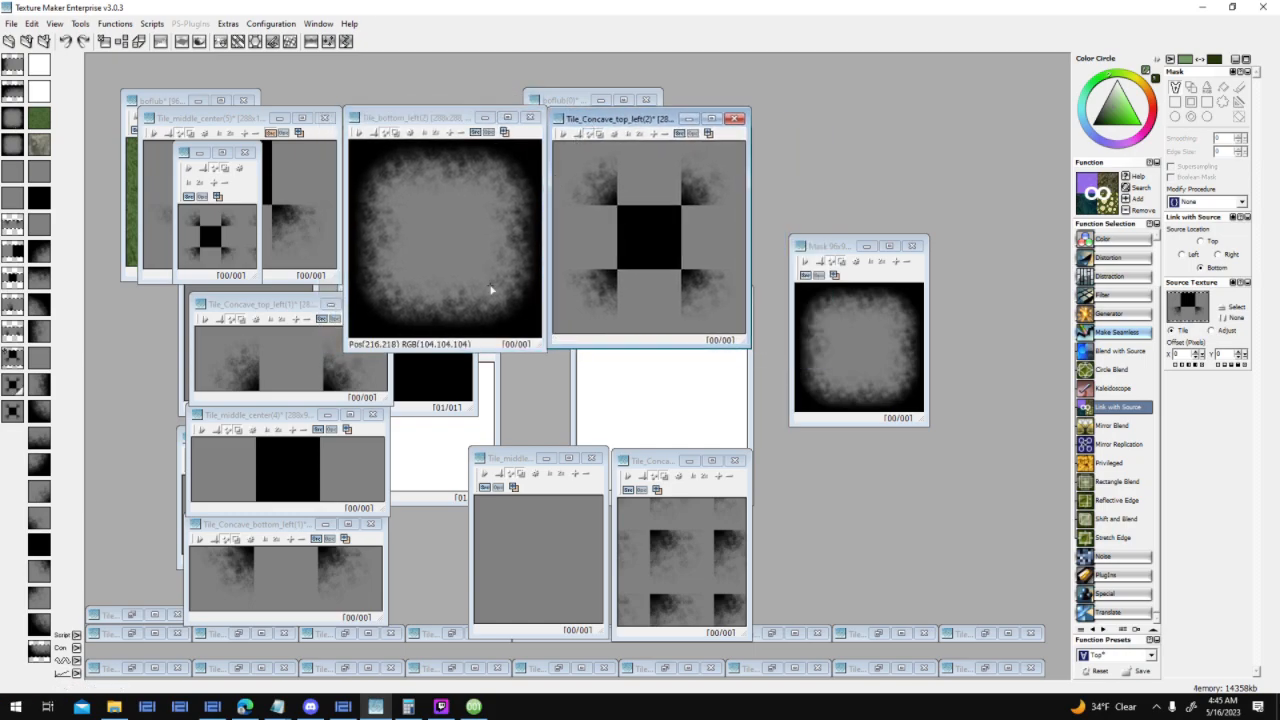
# Switch to World Creator and widen the World Viewer to 1135 pixels
pyautogui.click(343, 706)
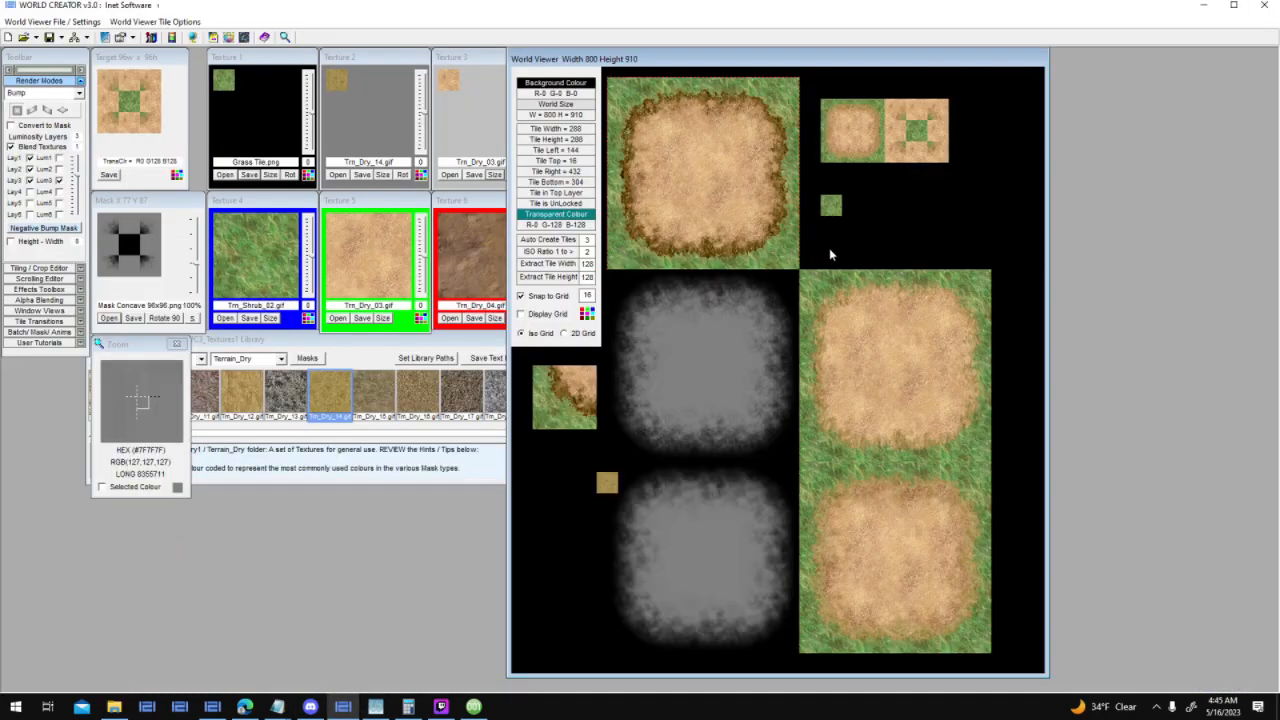
pyautogui.moveTo(1048, 332); pyautogui.dragTo(1270, 332)
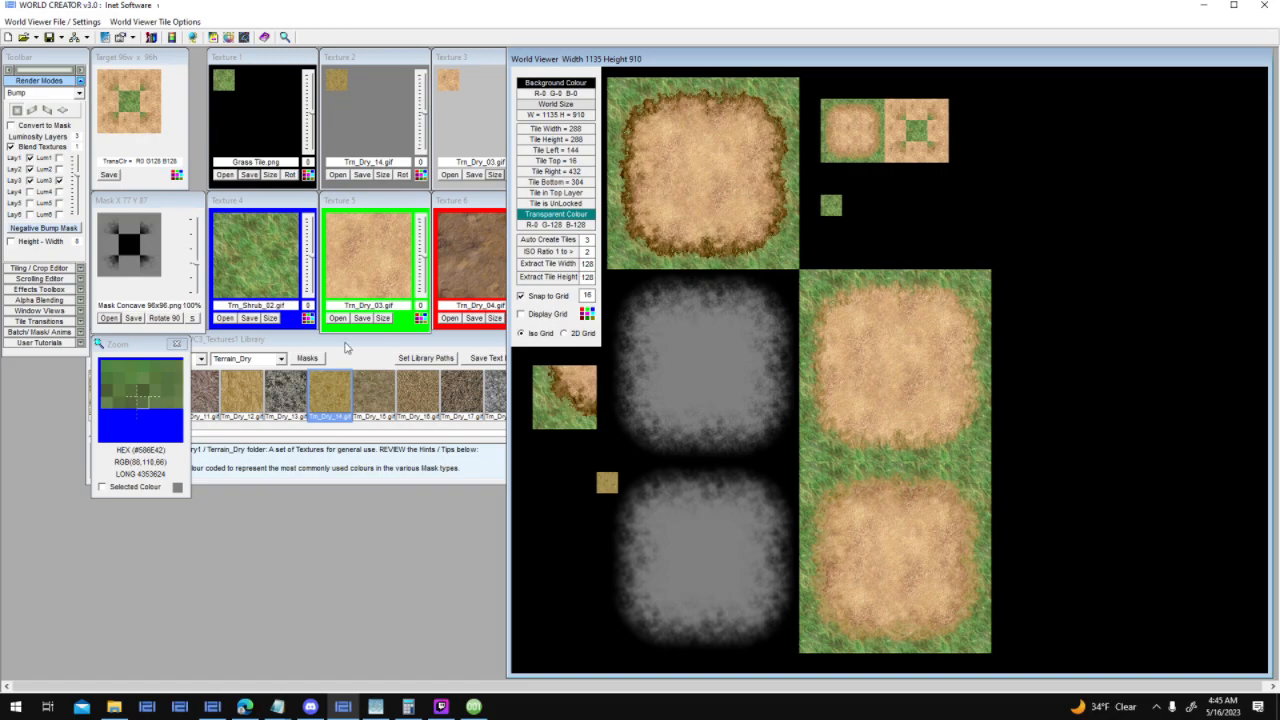
# Browse the Terrain_Volcanic texture folder and load Trn_Vol_21.gif into Texture 1
pyautogui.click(290, 346)
pyautogui.click(281, 358)
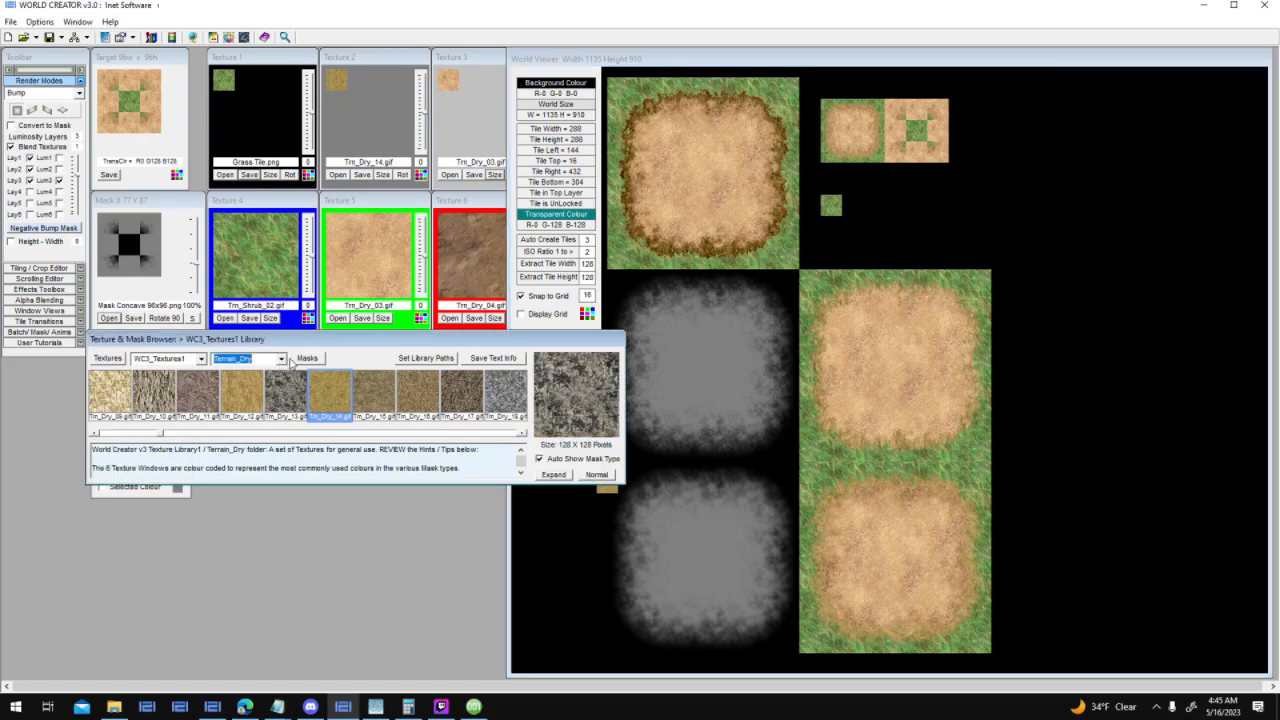
pyautogui.scroll(-2, 278, 425)
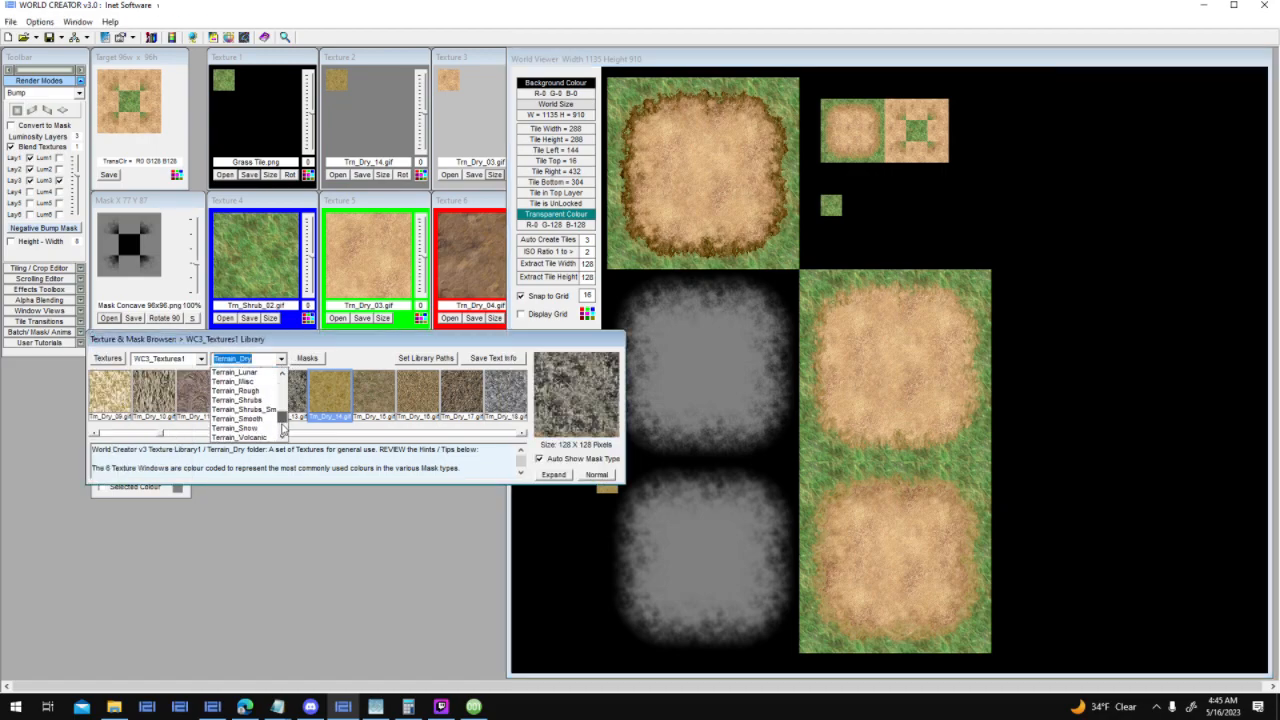
pyautogui.click(262, 410)
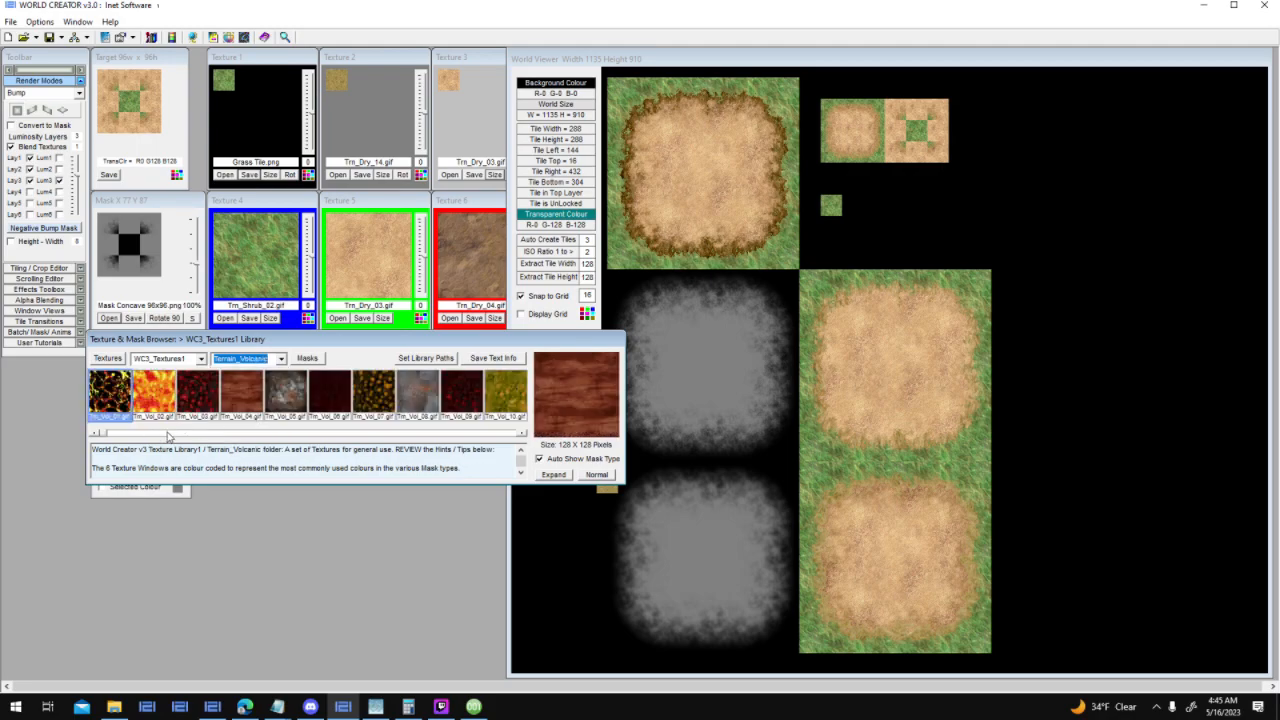
pyautogui.click(362, 434)
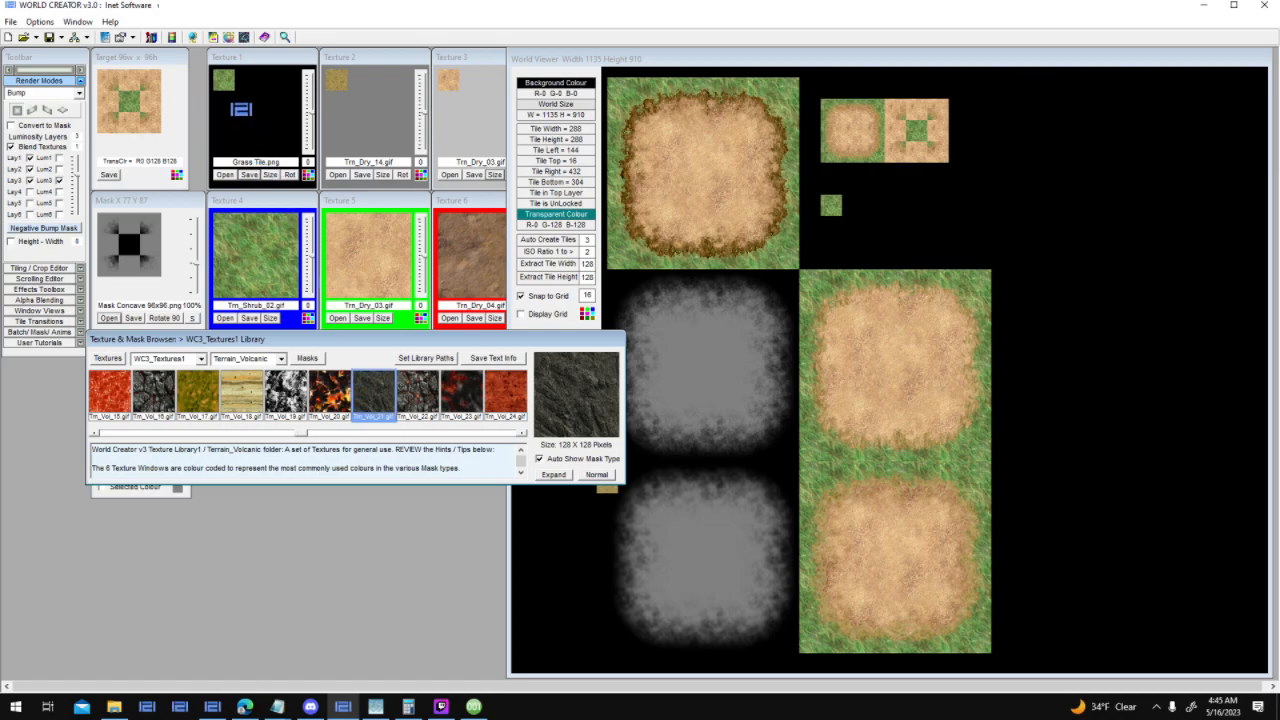
pyautogui.moveTo(241, 109); pyautogui.dragTo(282, 134)
# Resize the Texture 1 image to 32 by 32 pixels
pyautogui.click(272, 175)
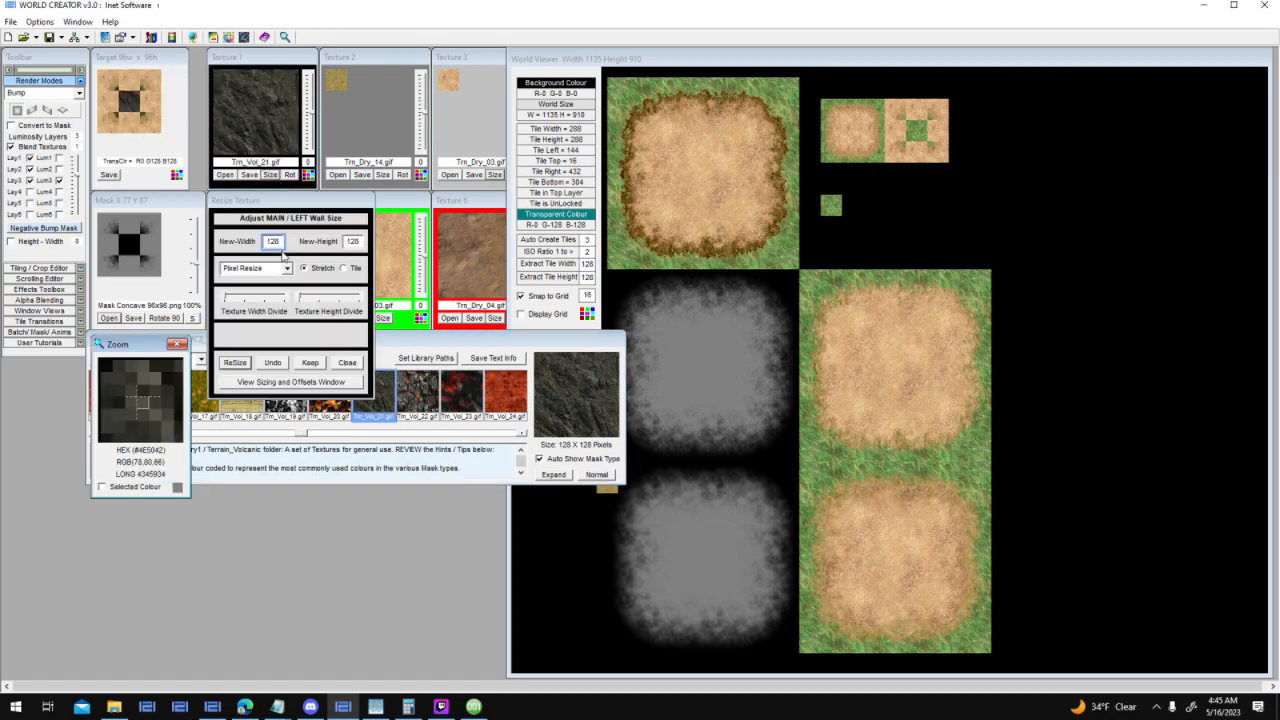
pyautogui.click(283, 243)
pyautogui.click(237, 365)
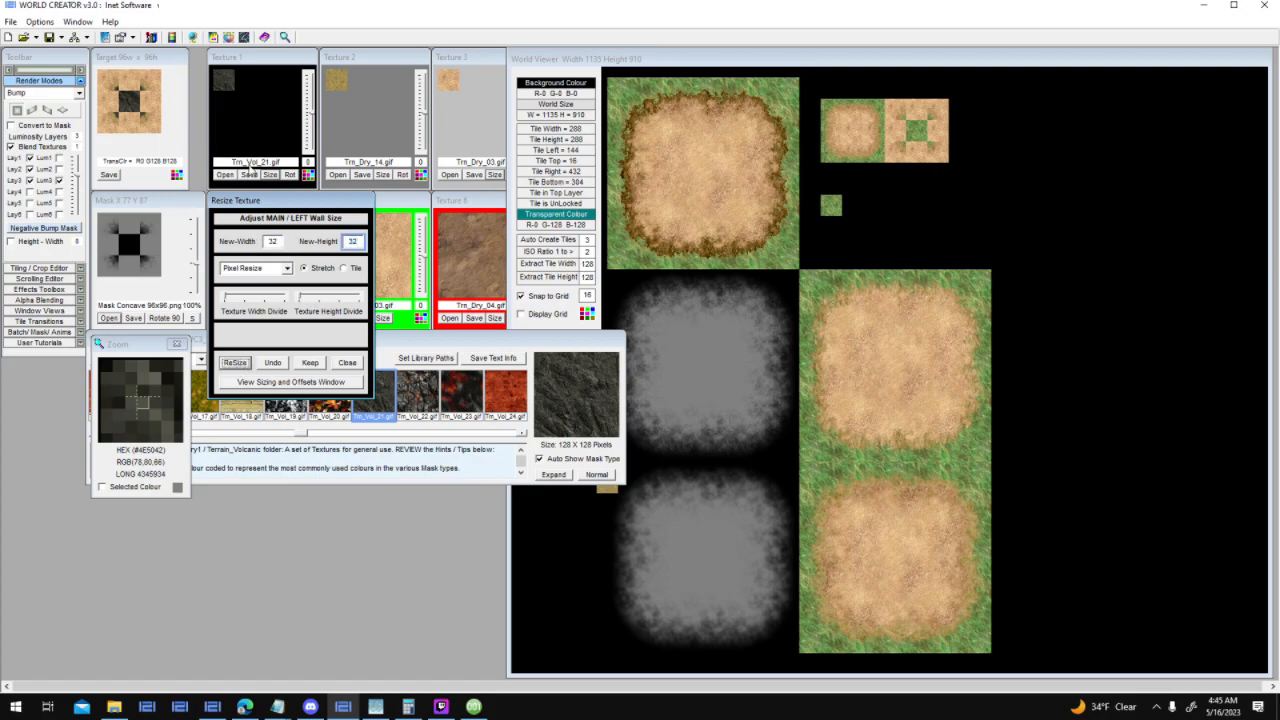
# Render the tile with the resized Trn_Vol_21.gif texture and move the Resize Texture window clear of the texture library
pyautogui.click(242, 112)
pyautogui.click(18, 109)
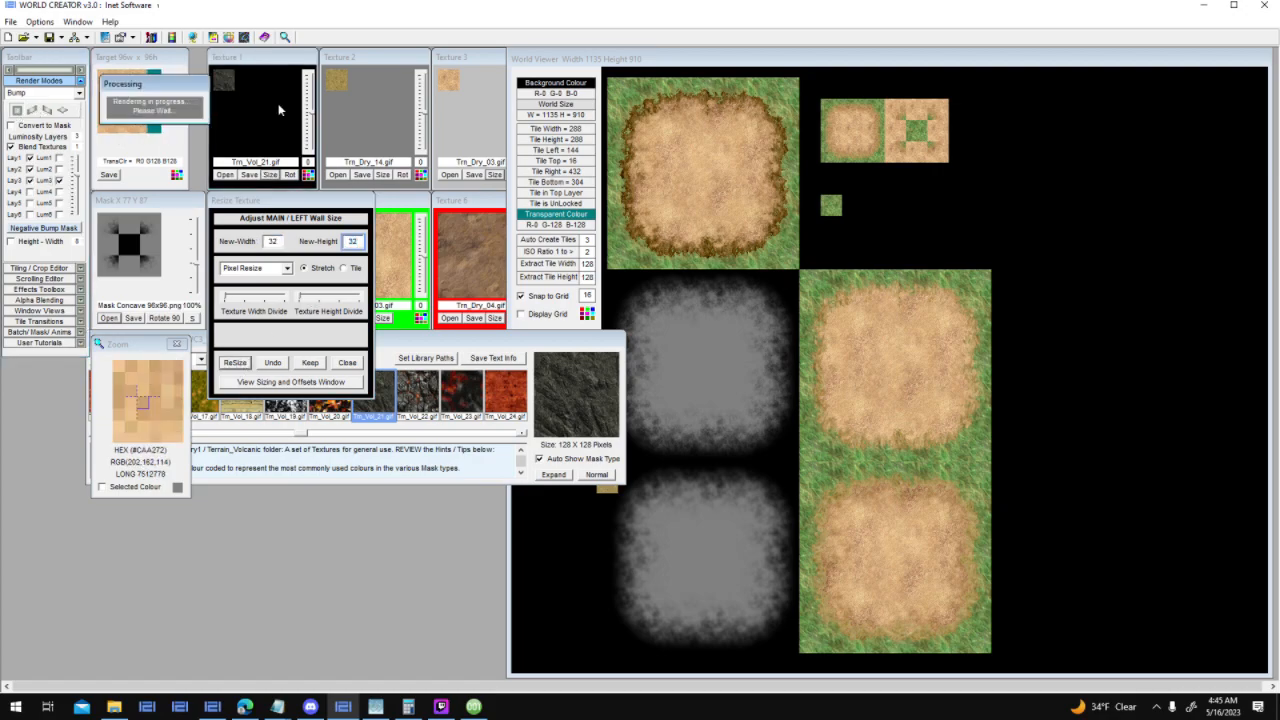
pyautogui.moveTo(259, 196); pyautogui.dragTo(93, 365)
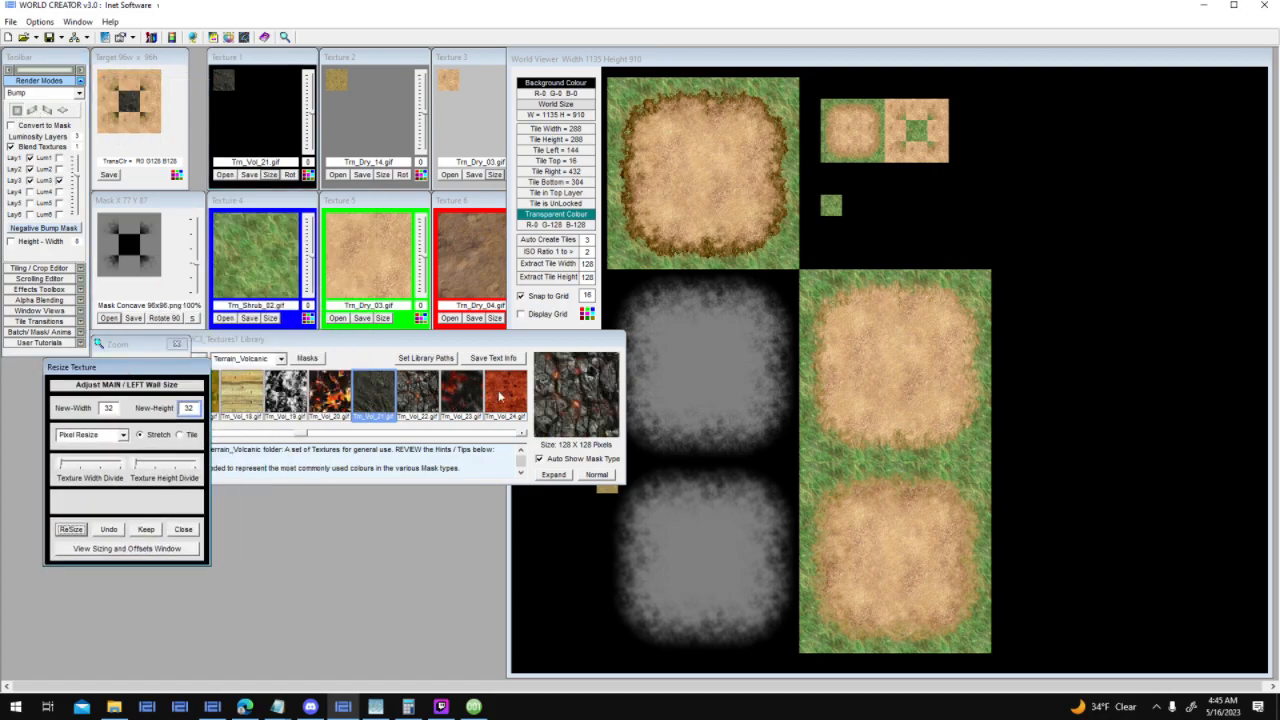
# Load Trn_Vol_26.gif into Texture 3, resize it to 32 by 32 pixels and render the tile
pyautogui.click(472, 432)
pyautogui.moveTo(424, 396); pyautogui.dragTo(447, 84)
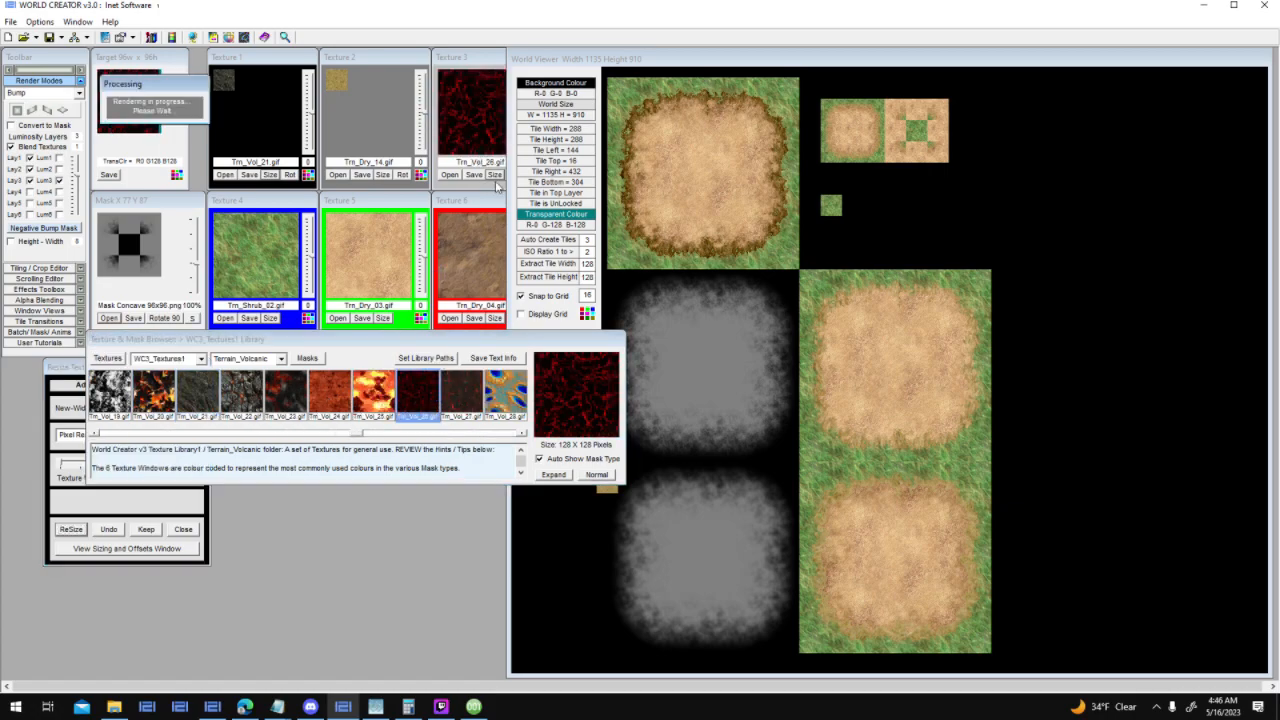
pyautogui.click(494, 175)
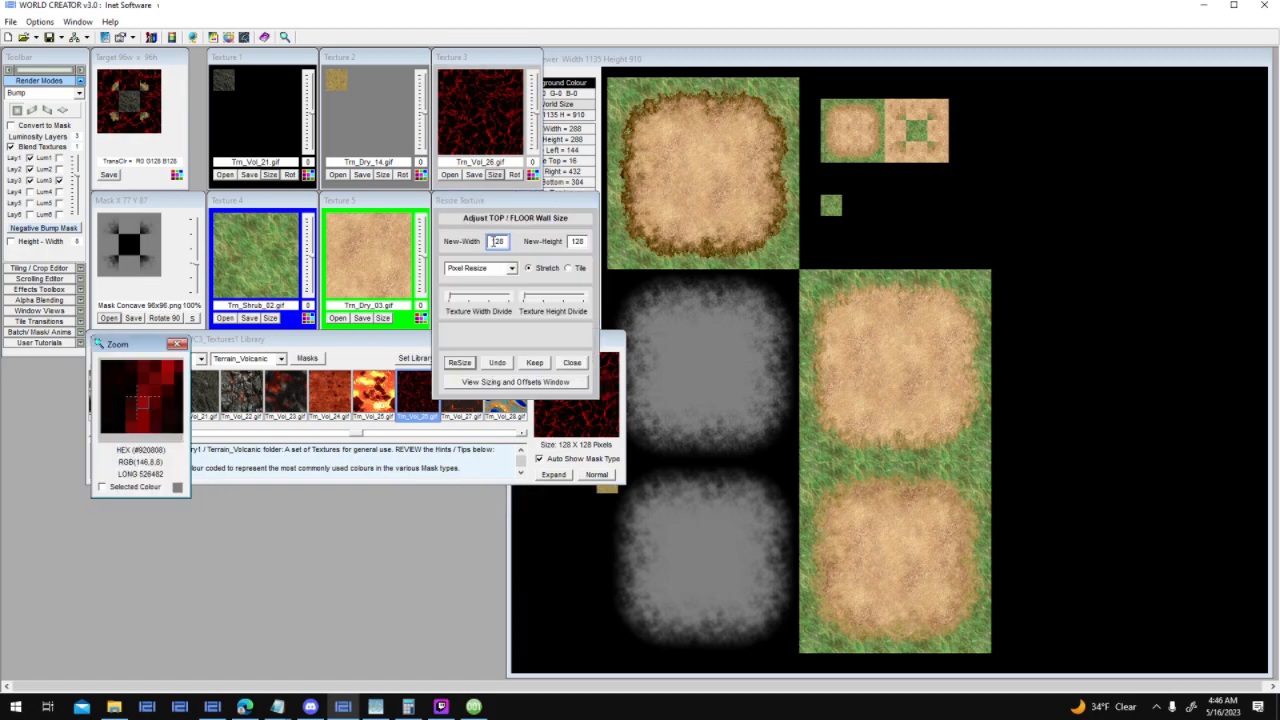
pyautogui.doubleClick(497, 242)
pyautogui.write('32')
pyautogui.click(466, 366)
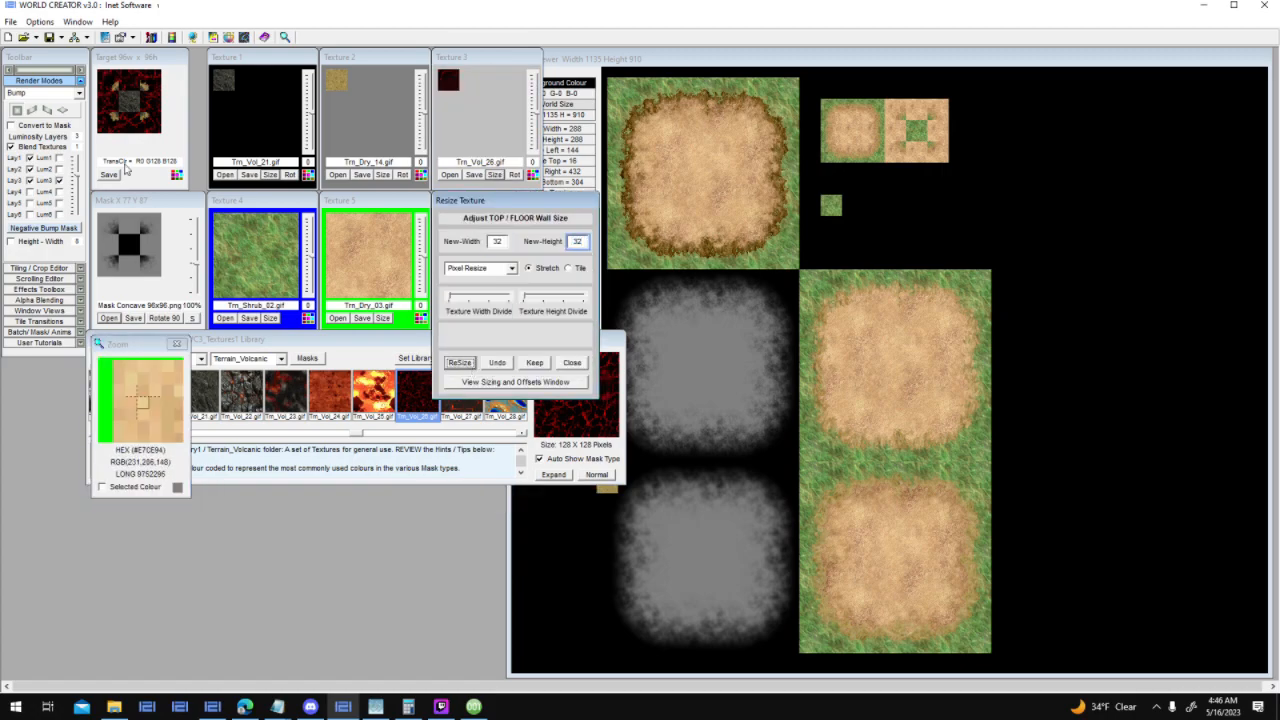
pyautogui.click(16, 113)
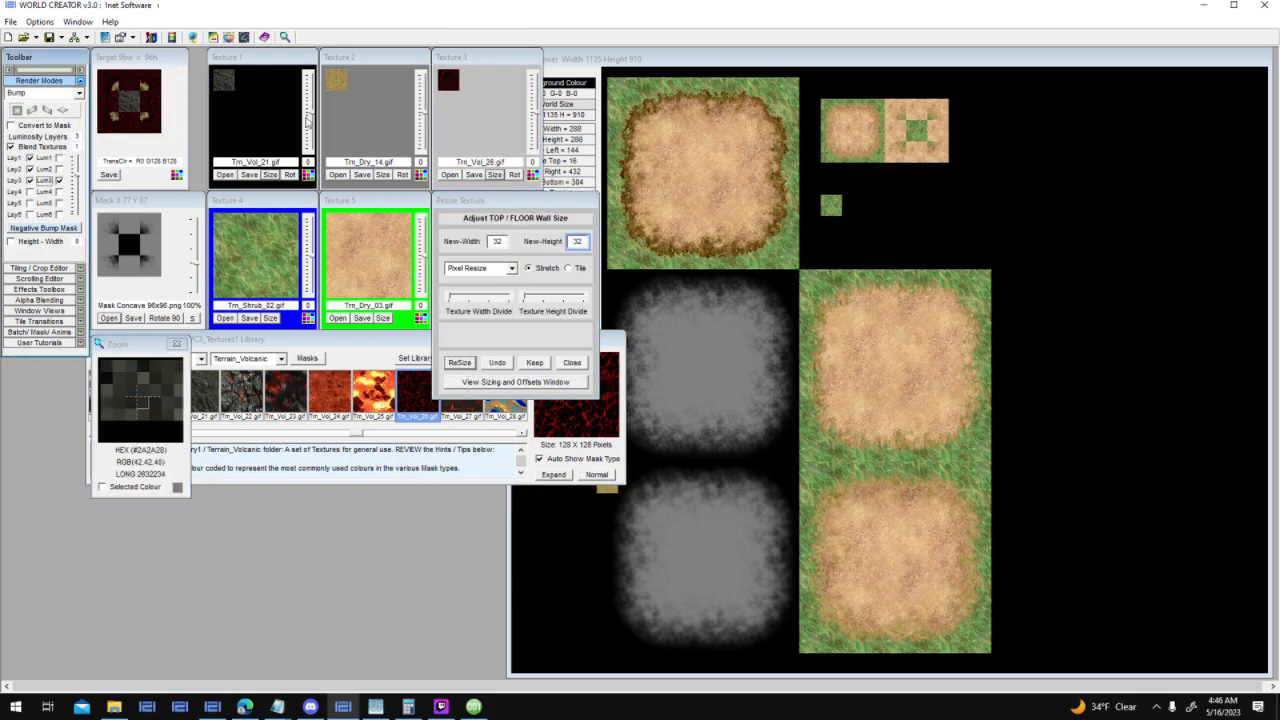
# Turn off the Lum3 luminosity layer and render the concave tile again
pyautogui.click(362, 343)
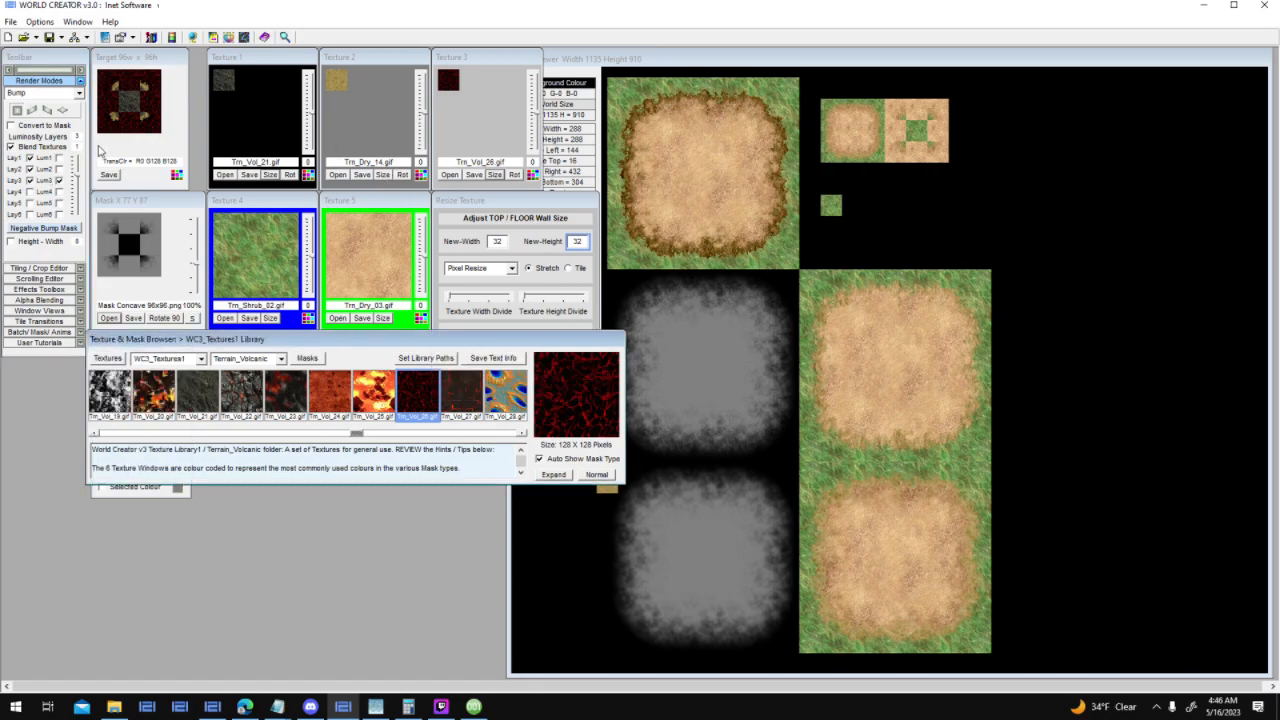
pyautogui.click(60, 181)
pyautogui.click(19, 114)
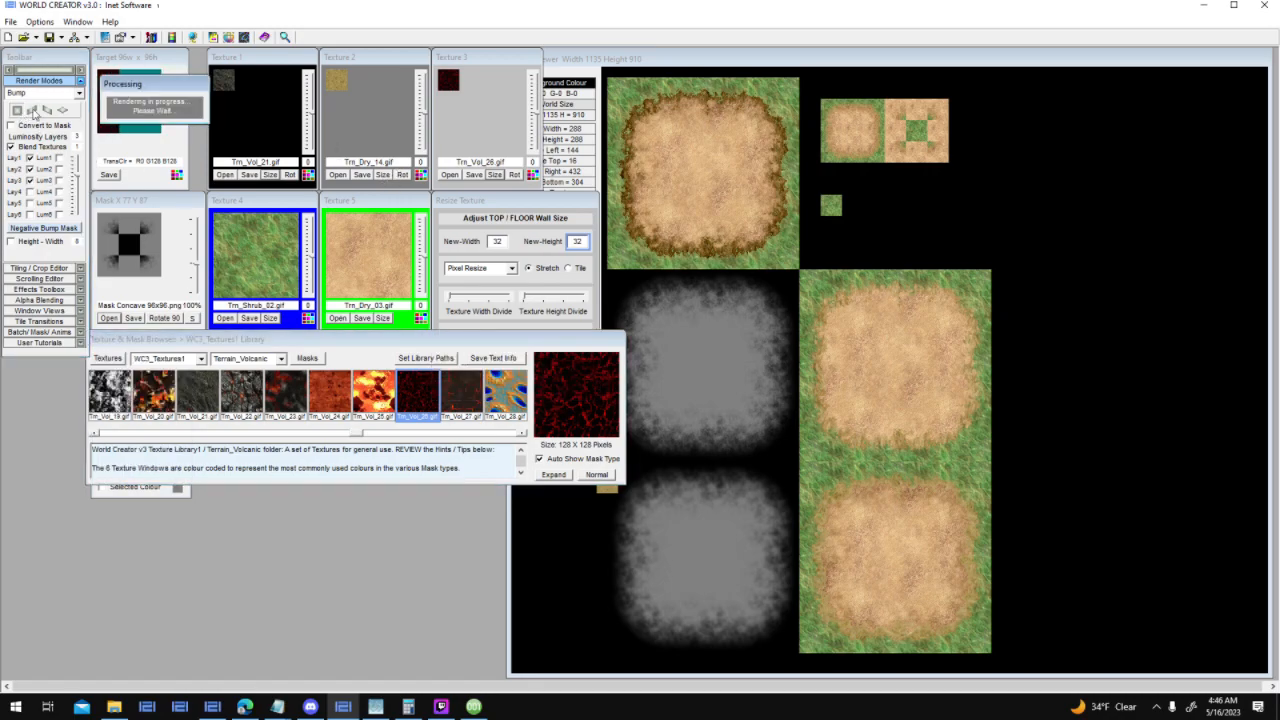
# Load Trn_Vol_24.gif from the Terrain_Volcanic folder into Texture 2
pyautogui.click(348, 349)
pyautogui.moveTo(337, 397); pyautogui.dragTo(356, 240)
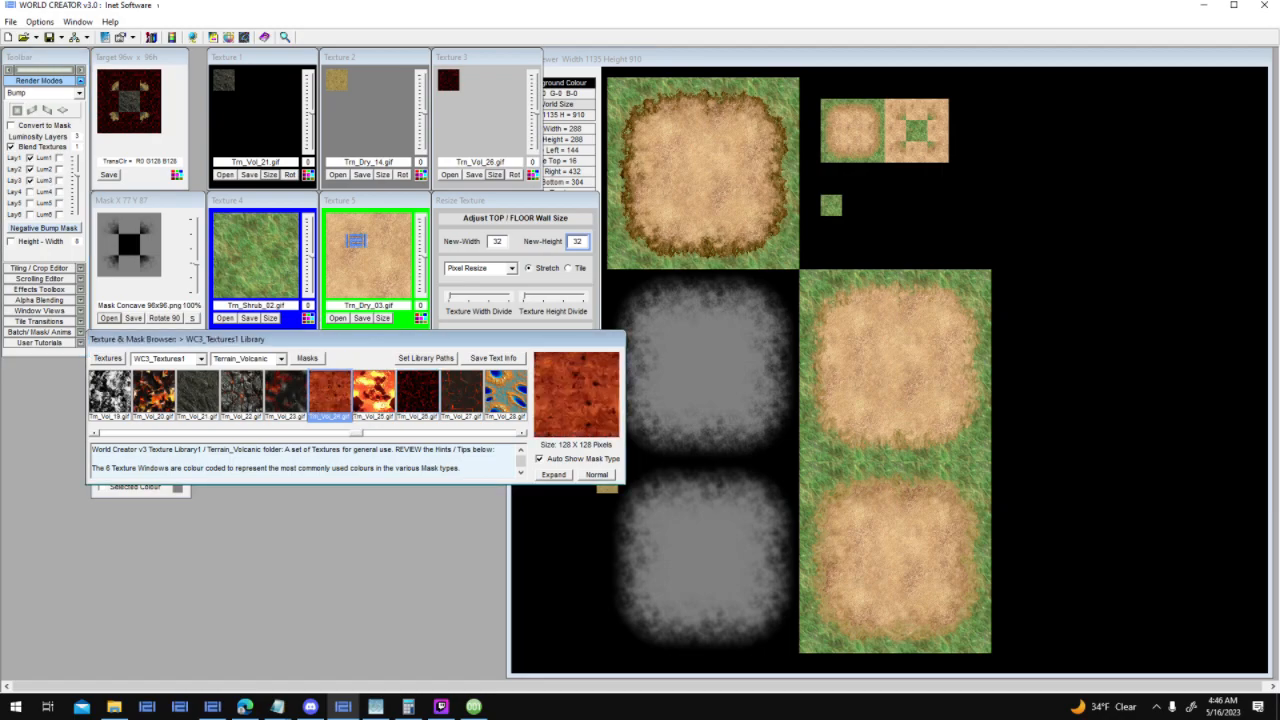
pyautogui.moveTo(388, 122); pyautogui.dragTo(385, 121)
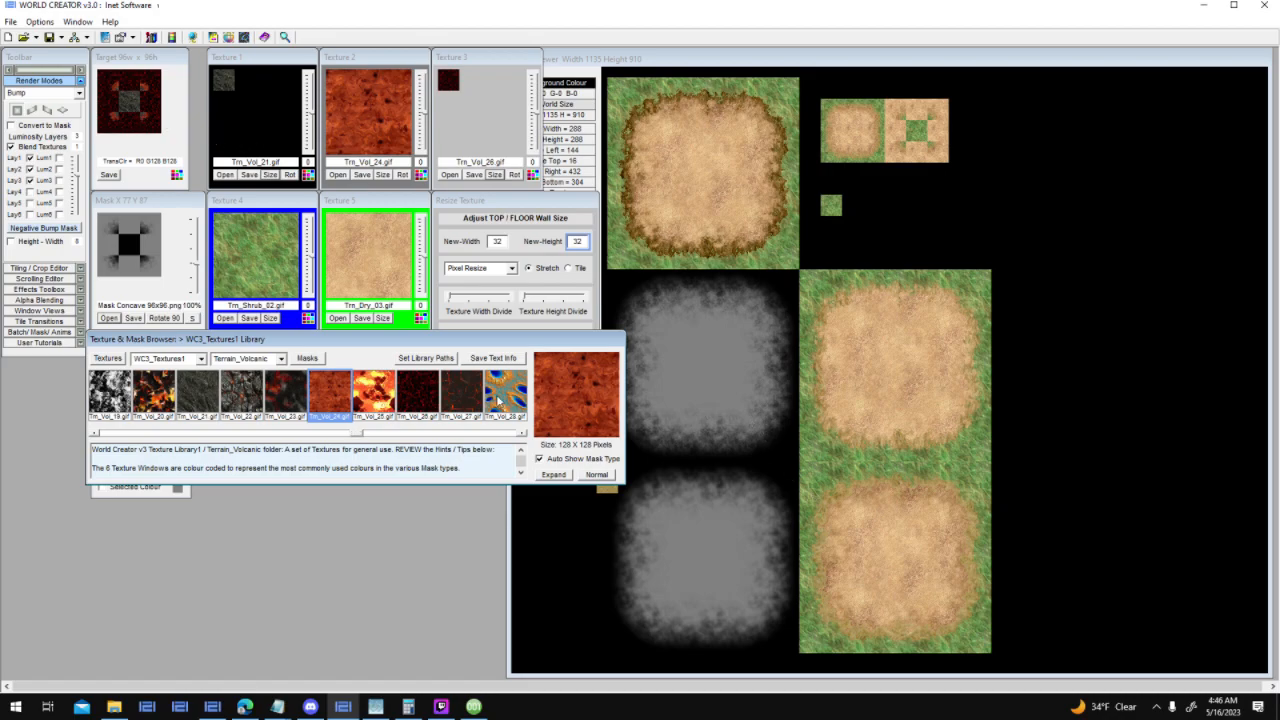
# Move the texture browser below the texture windows and open Mask 96x96.png as the mask
pyautogui.moveTo(458, 350); pyautogui.dragTo(437, 498)
pyautogui.click(109, 318)
pyautogui.scroll(-4, 628, 384)
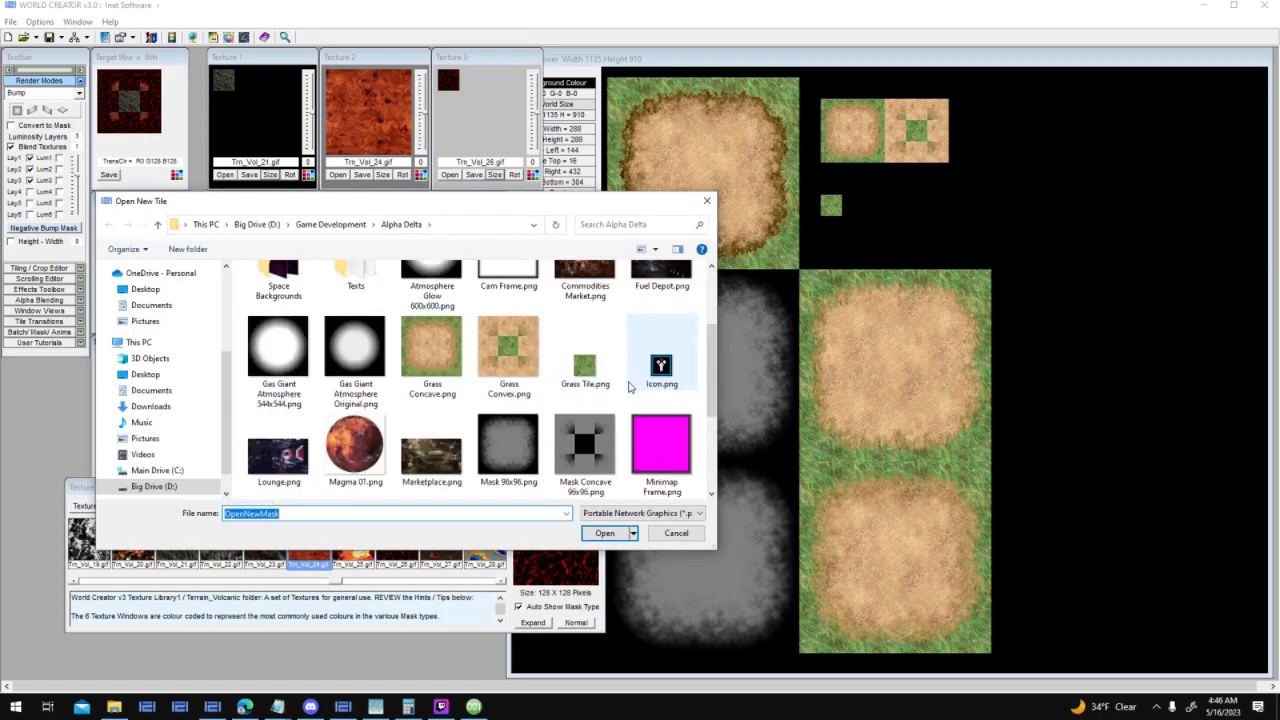
pyautogui.scroll(1, 588, 388)
pyautogui.doubleClick(509, 293)
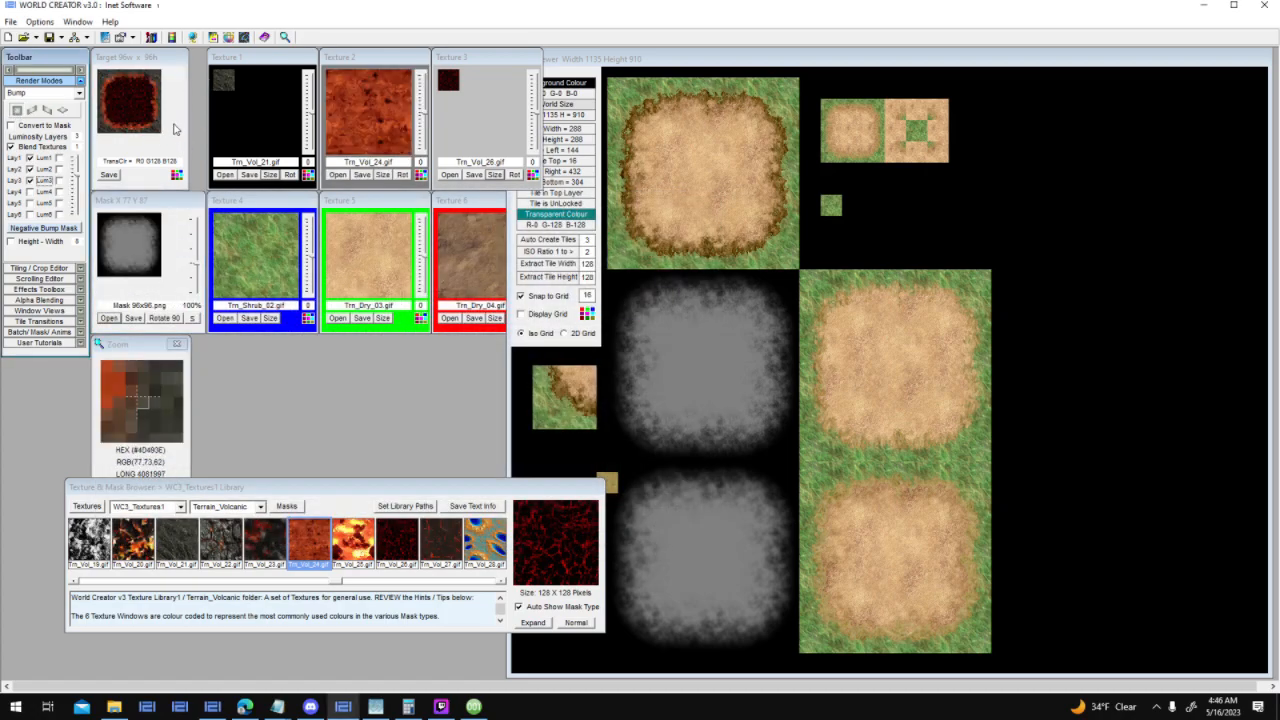
# Copy the Trn_Vol_21.gif image from Texture 1 to Texture 3, and Trn_Vol_24.gif from Texture 2 to Texture 1
pyautogui.moveTo(224, 80); pyautogui.dragTo(454, 81)
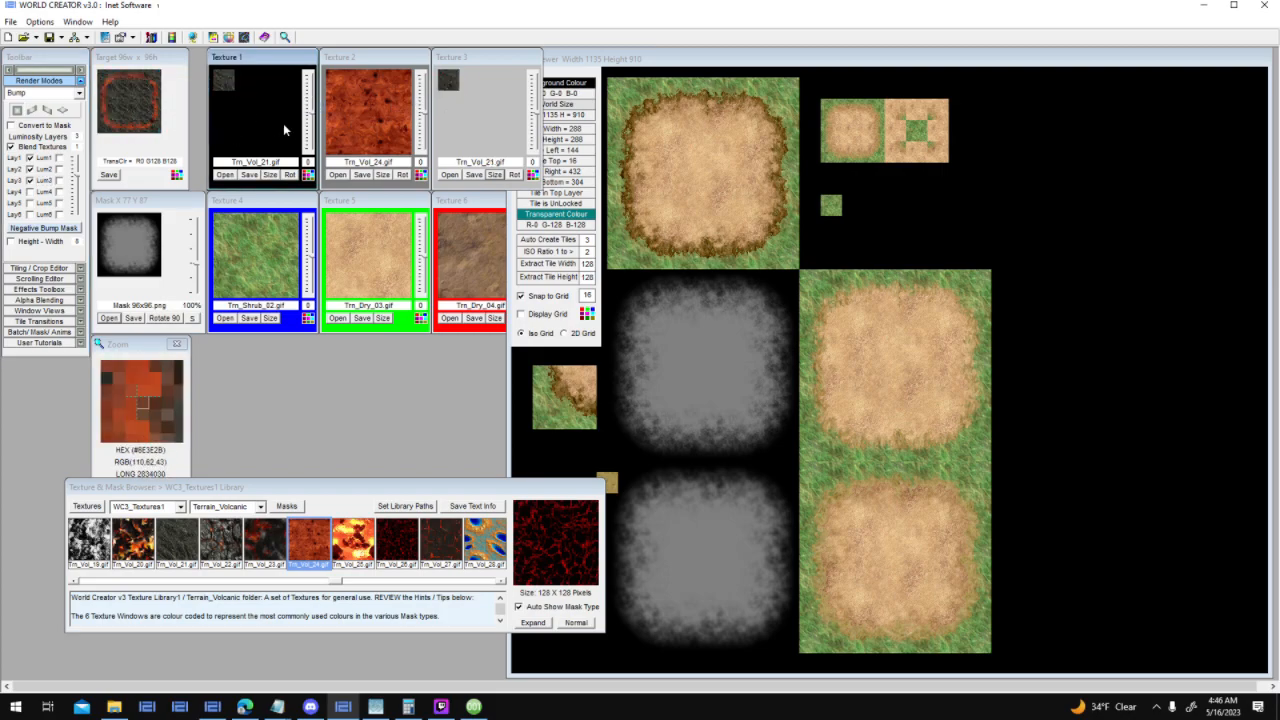
pyautogui.moveTo(372, 140); pyautogui.dragTo(251, 138)
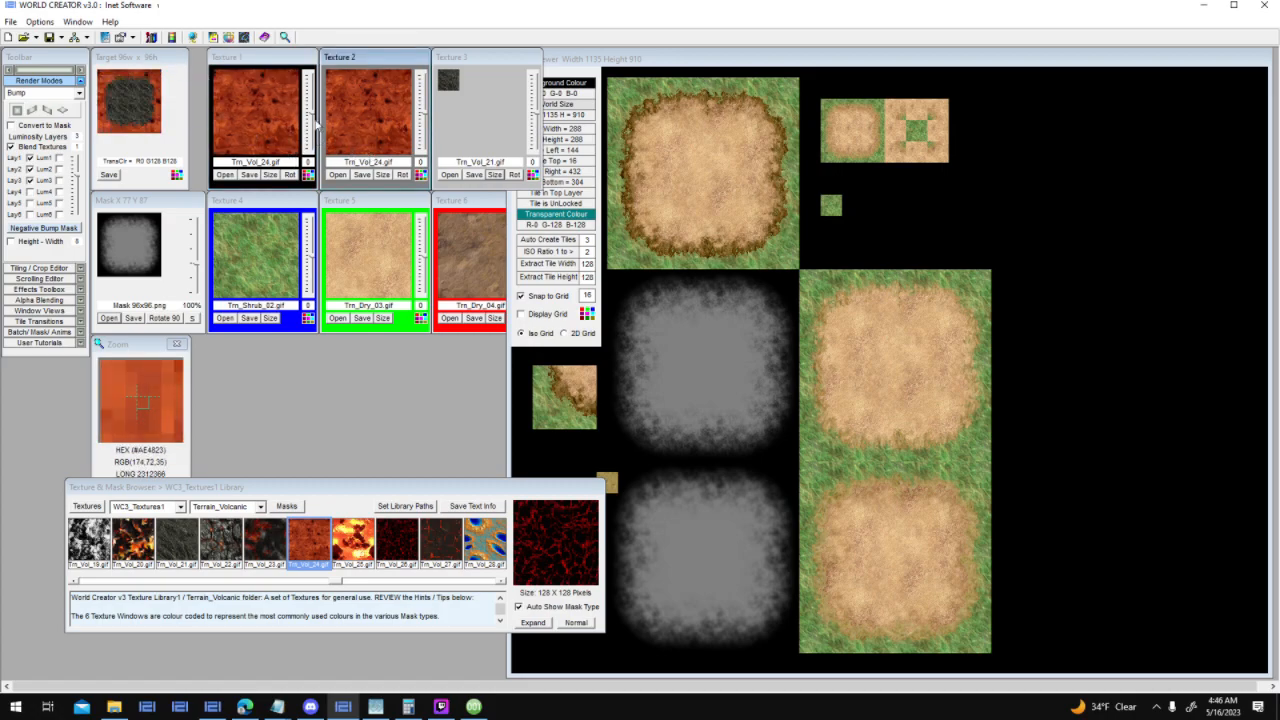
# Render the rock tile with only Lum2 luminosity after trying it with Lum3, and place it in the World Viewer
pyautogui.click(60, 169)
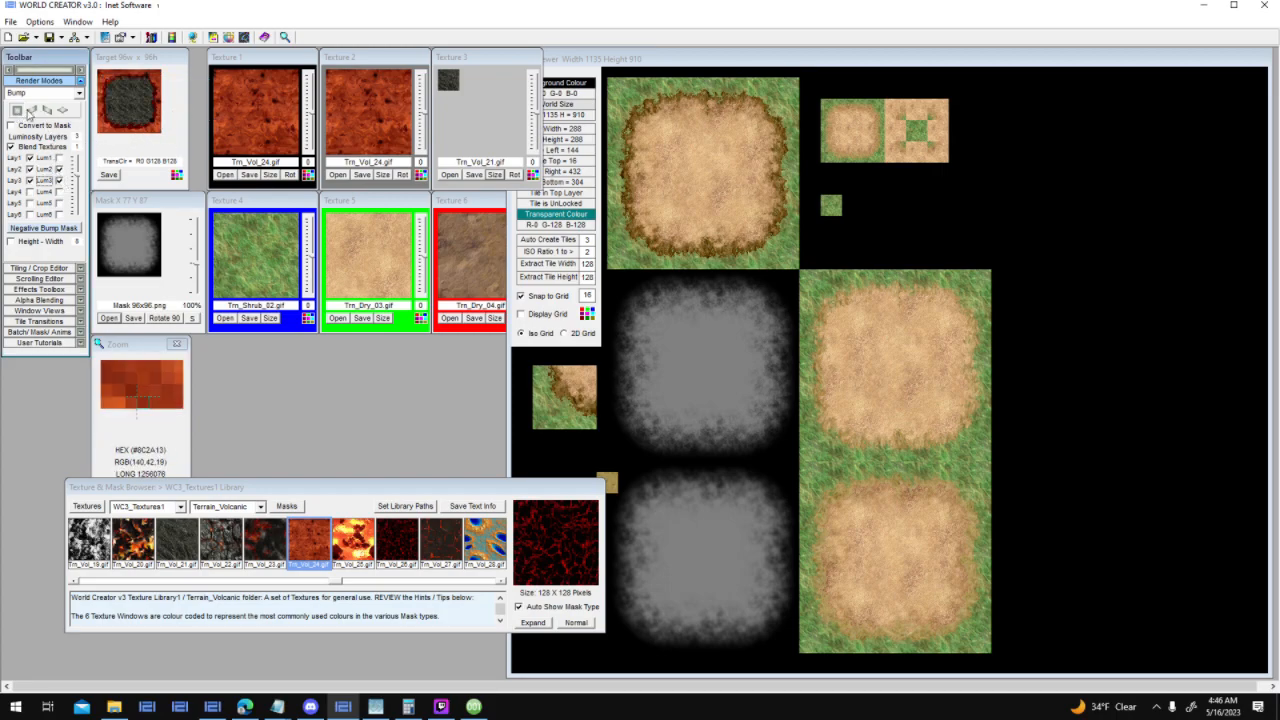
pyautogui.click(19, 110)
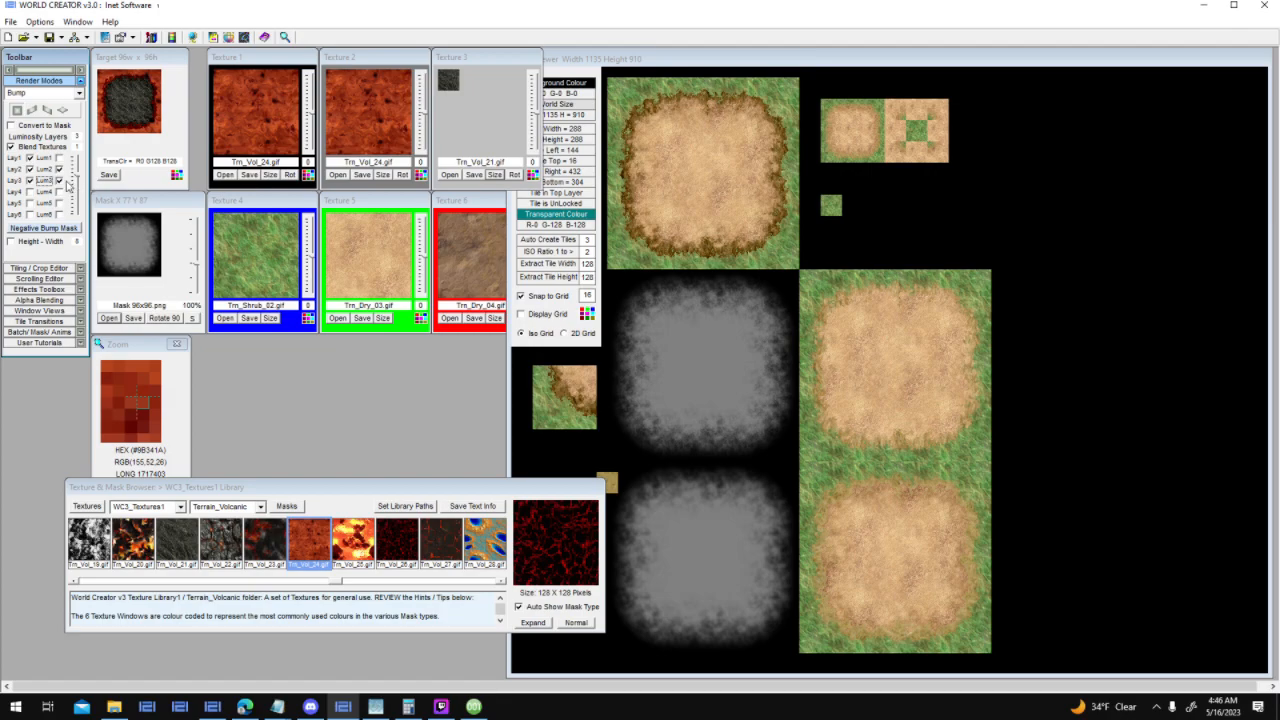
pyautogui.click(19, 112)
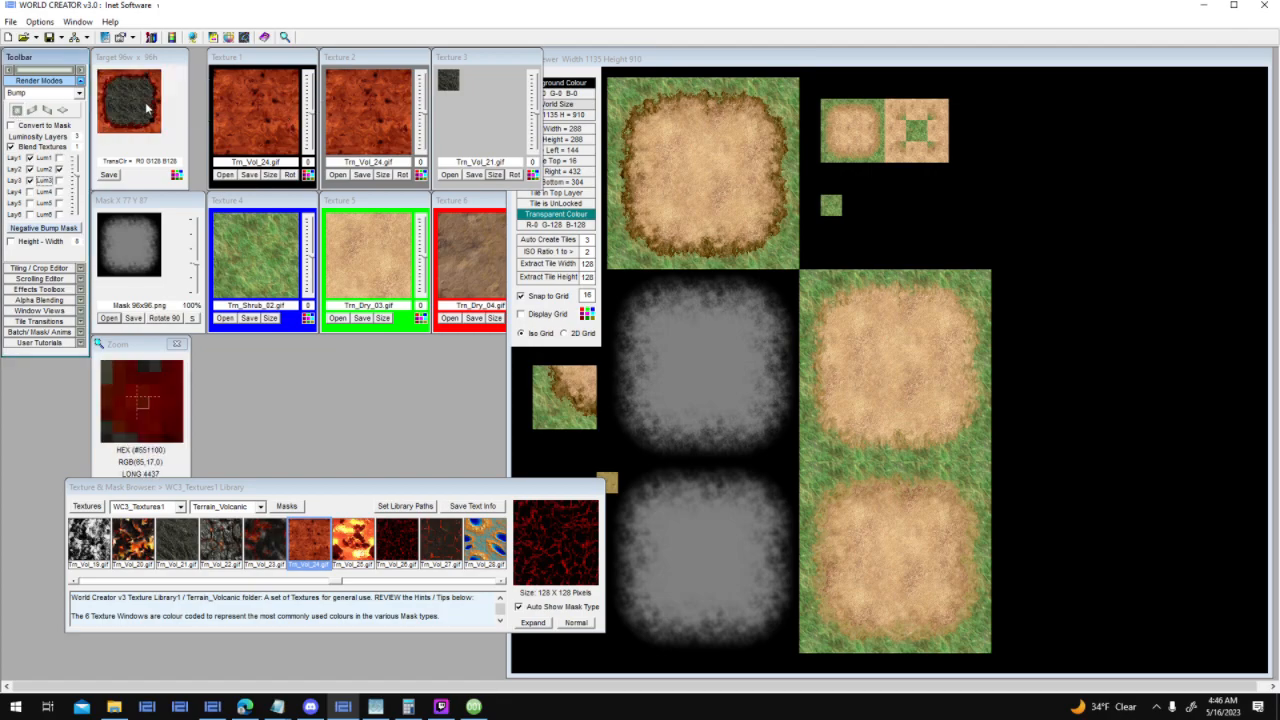
pyautogui.click(957, 212)
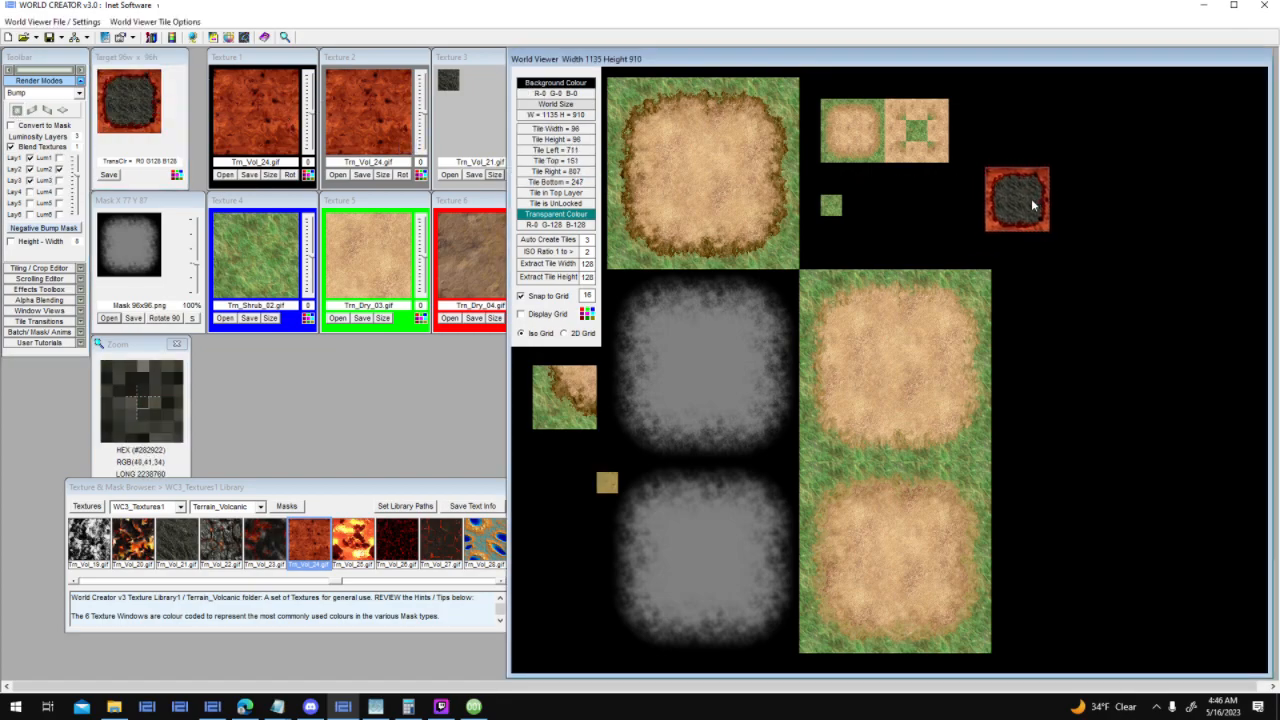
# Resize the Trn_Vol_24.gif image in Texture 1 to 32 by 32 pixels and use it in Texture 2 as well
pyautogui.click(270, 175)
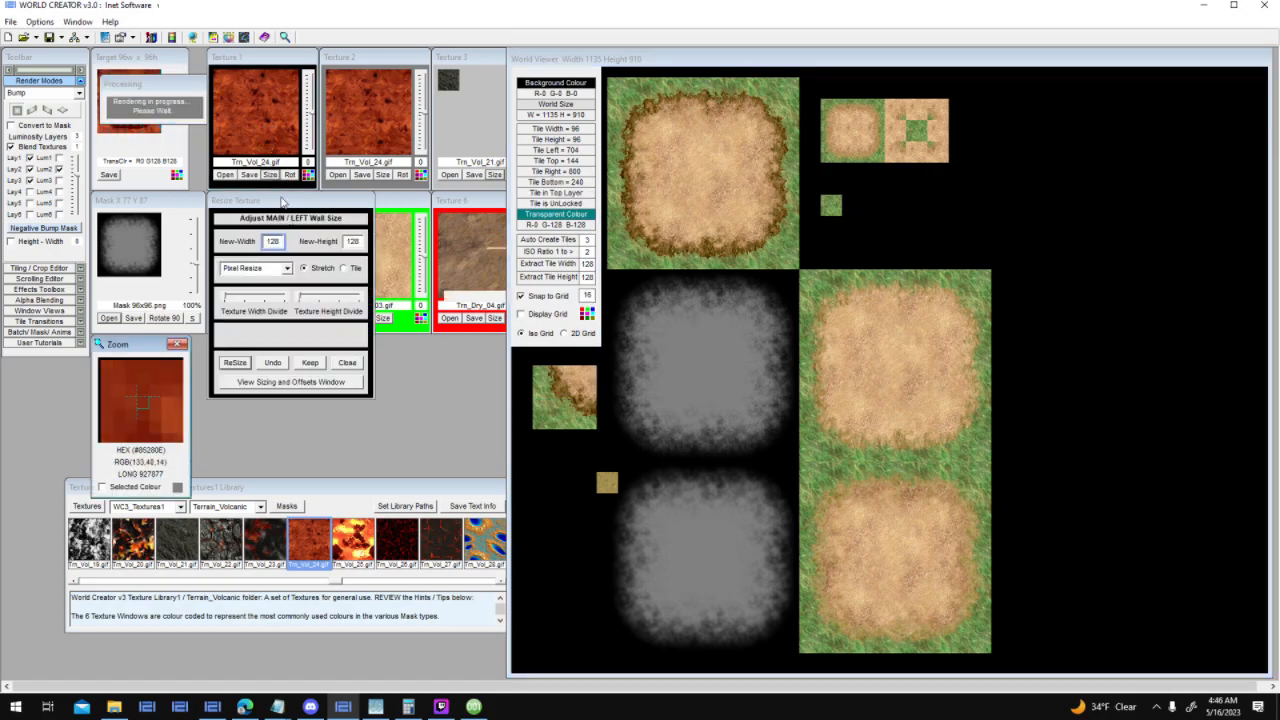
pyautogui.write('32')
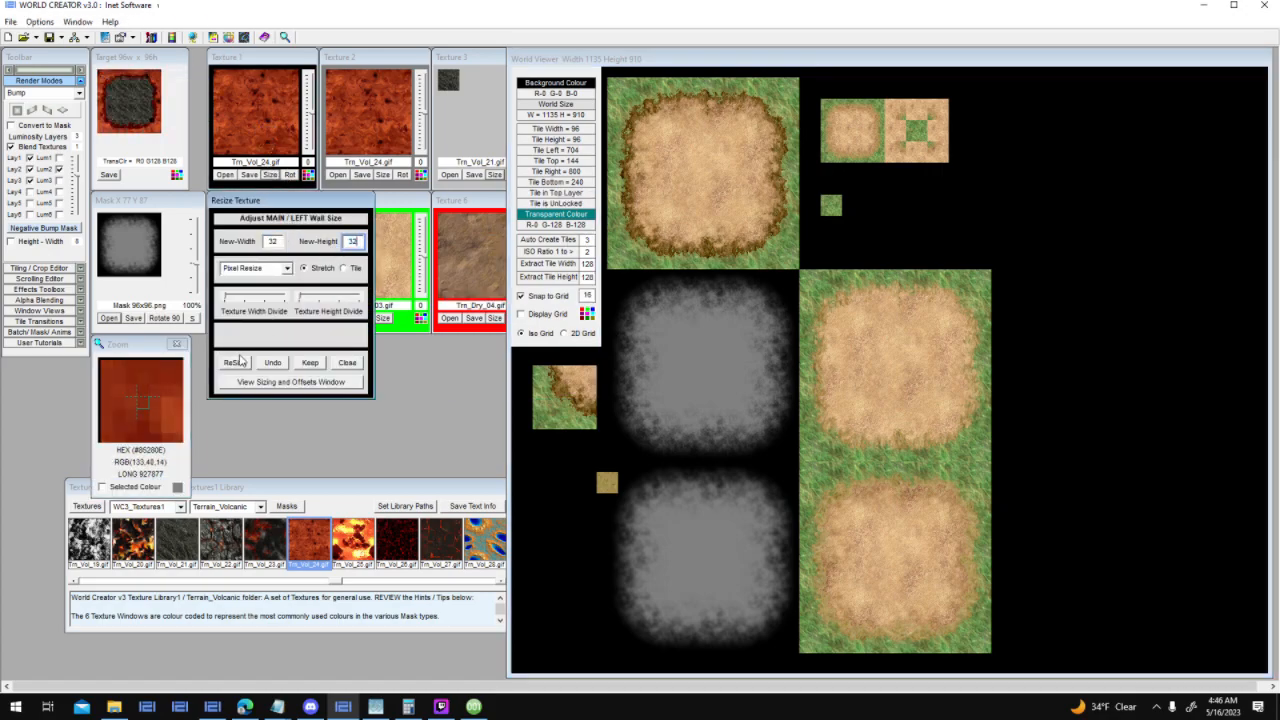
pyautogui.click(238, 370)
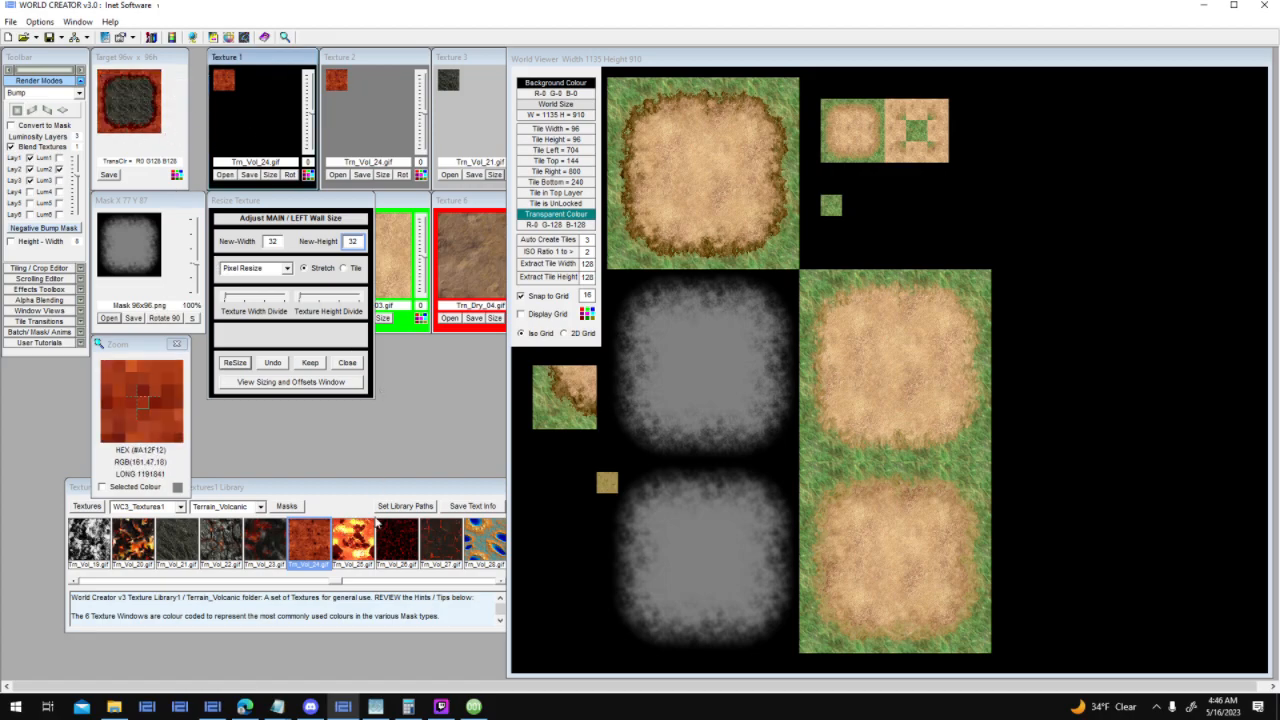
# Load Trn_Vol_39.gif into Textures 1 and 2 at 32 by 32 pixels and place the rendered tile in the upper World Viewer
pyautogui.click(376, 524)
pyautogui.scroll(-5, 320, 545)
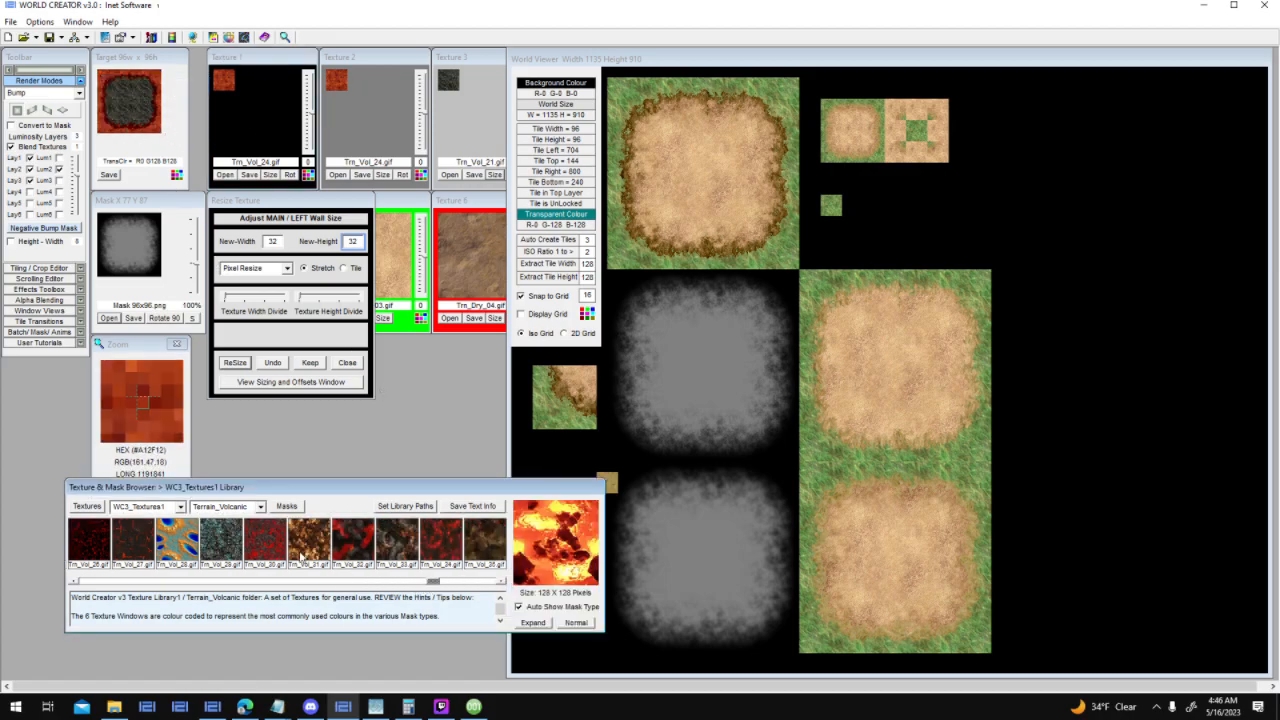
pyautogui.click(266, 538)
pyautogui.click(468, 582)
pyautogui.moveTo(468, 588); pyautogui.dragTo(346, 80)
pyautogui.moveTo(155, 112); pyautogui.dragTo(1082, 183)
# Try rendering the tile without luminosity, with Lum2 and Lum3 enabled, and with Lum1 added
pyautogui.click(61, 175)
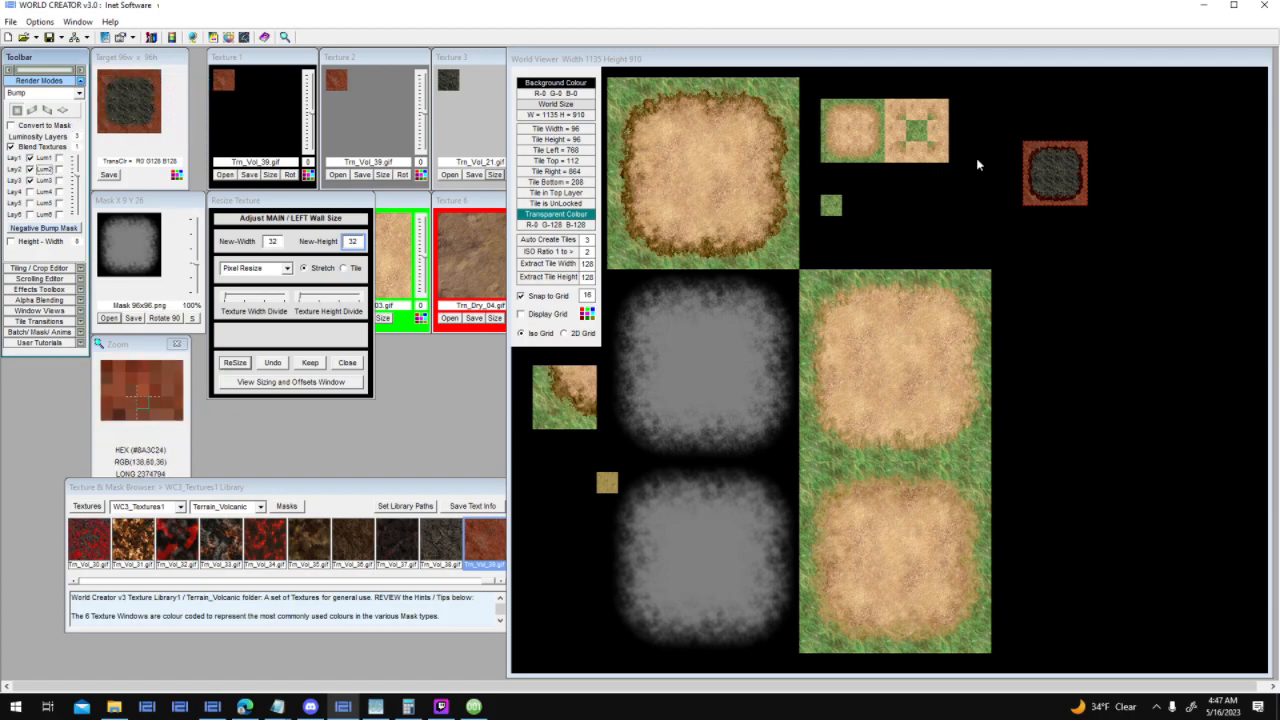
pyautogui.click(60, 181)
pyautogui.click(60, 170)
pyautogui.click(16, 109)
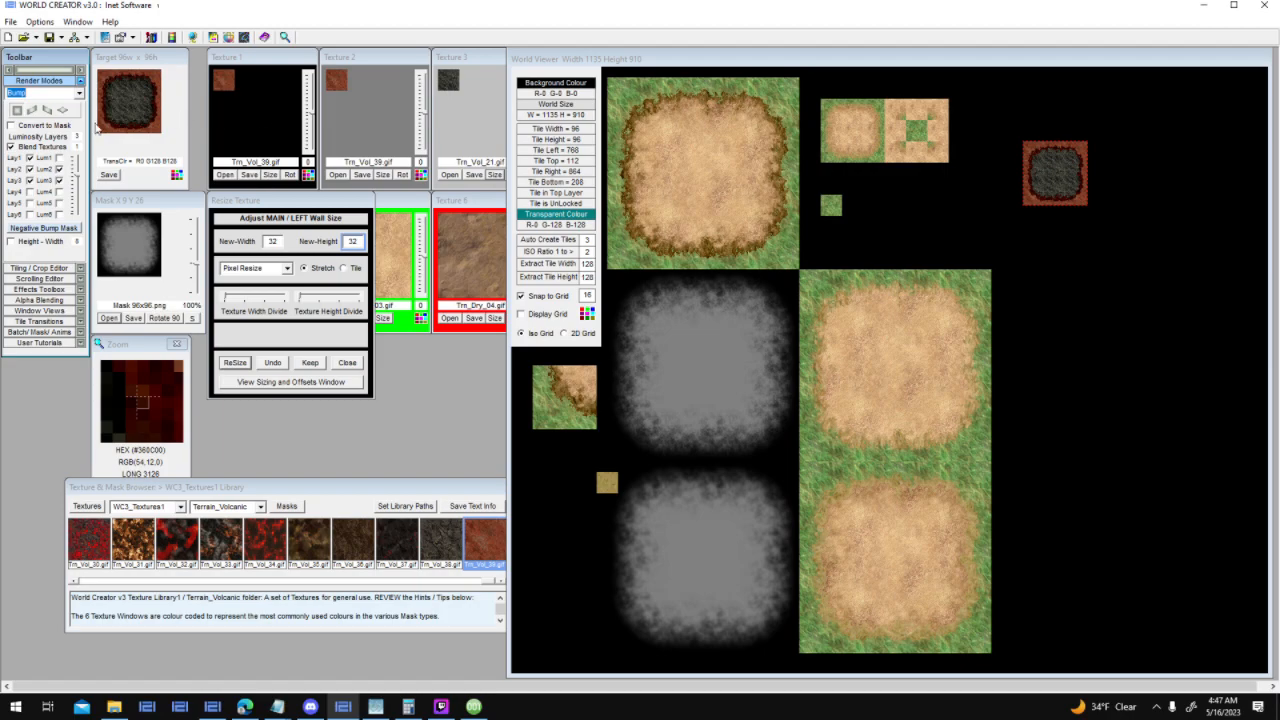
pyautogui.click(60, 159)
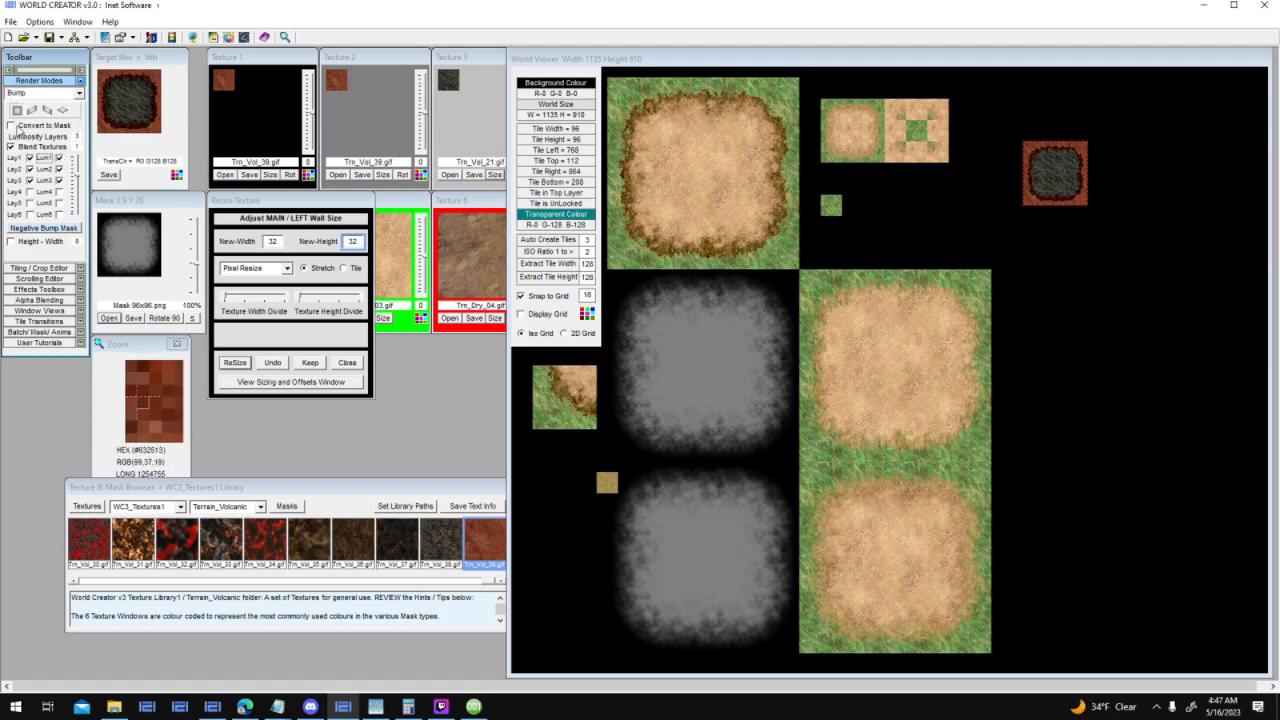
pyautogui.click(16, 110)
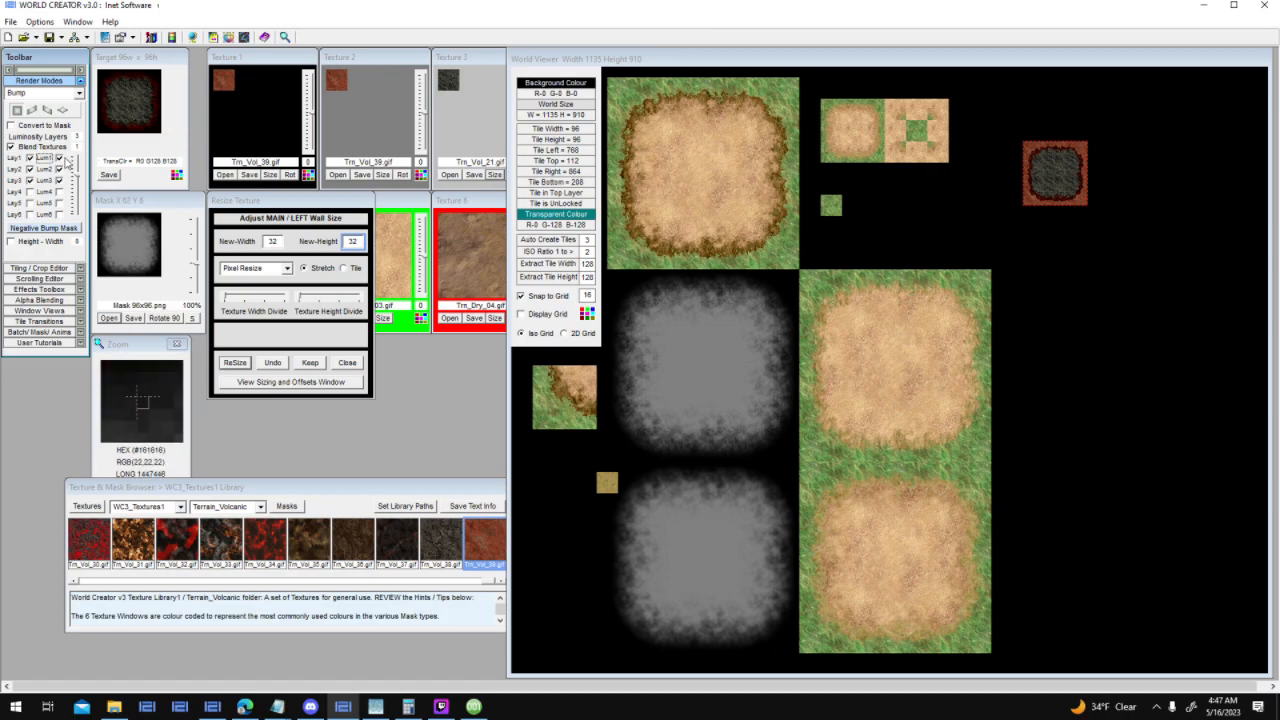
# Turn off all luminosity layers and render the tile again
pyautogui.click(59, 169)
pyautogui.click(59, 180)
pyautogui.click(18, 110)
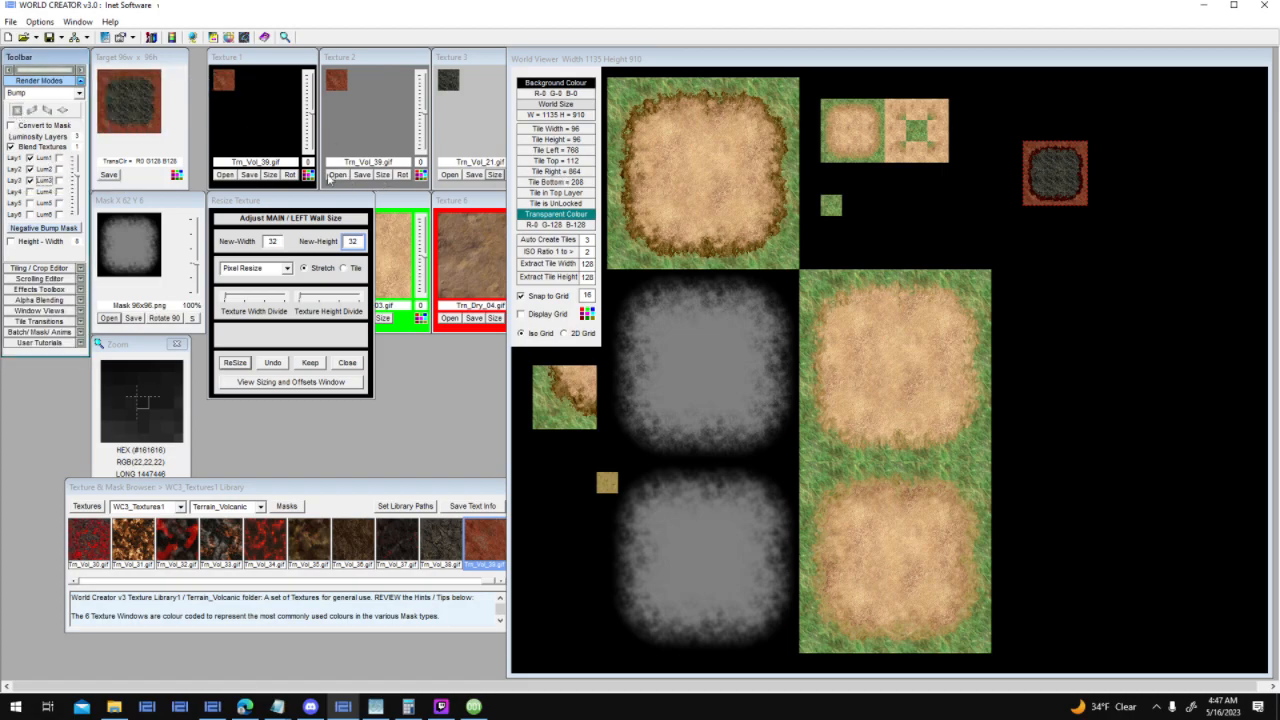
# Compare renders of the tile with only Lum3, with only Lum2 and with no luminosity layers
pyautogui.click(60, 181)
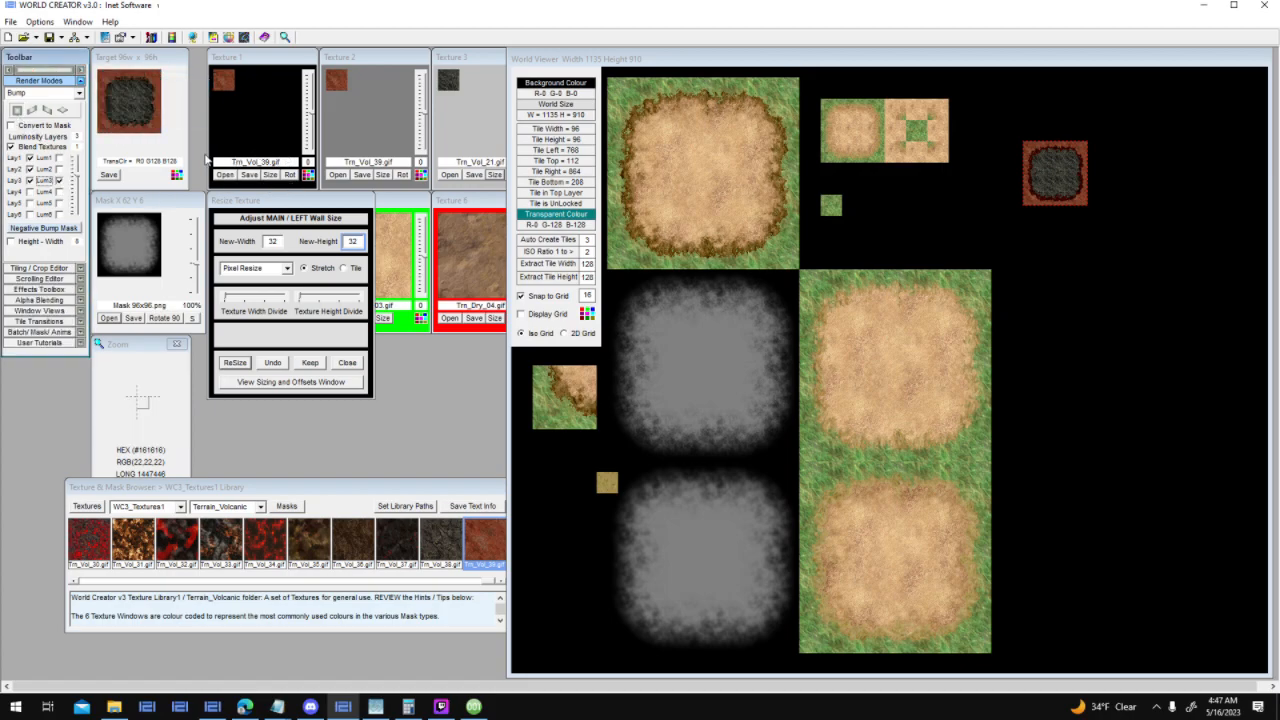
pyautogui.click(60, 169)
pyautogui.click(17, 111)
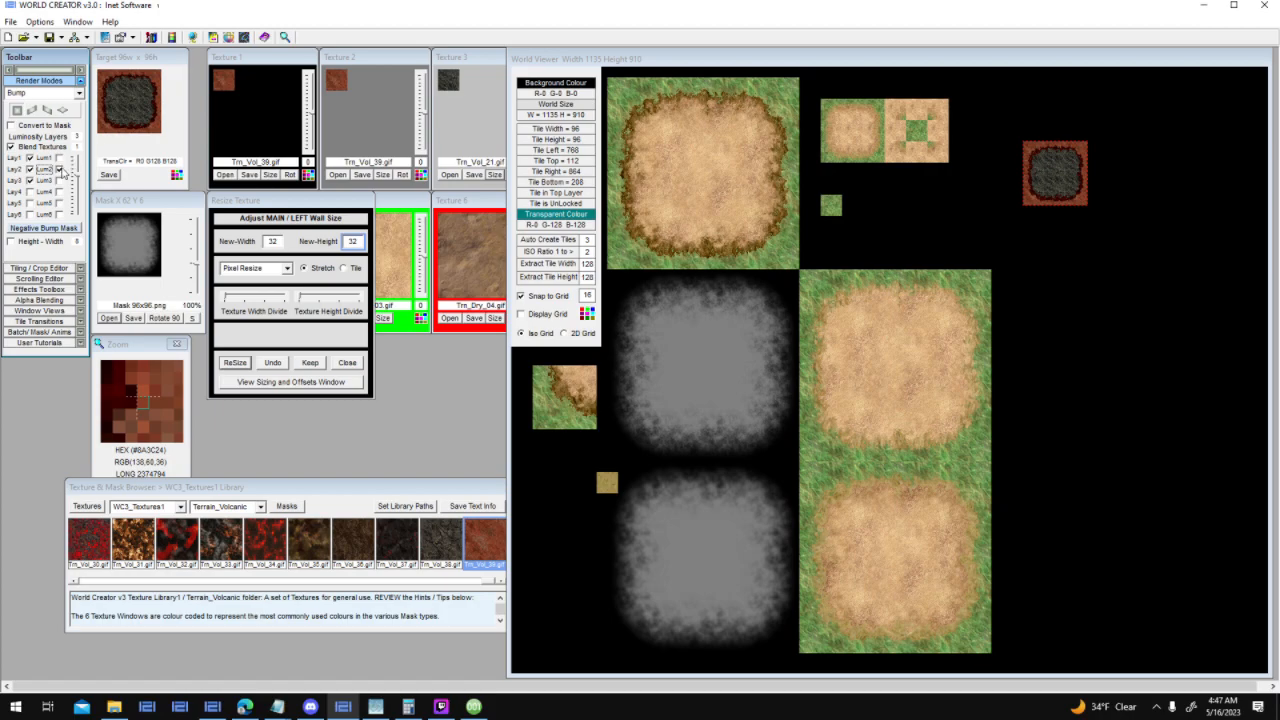
pyautogui.click(17, 111)
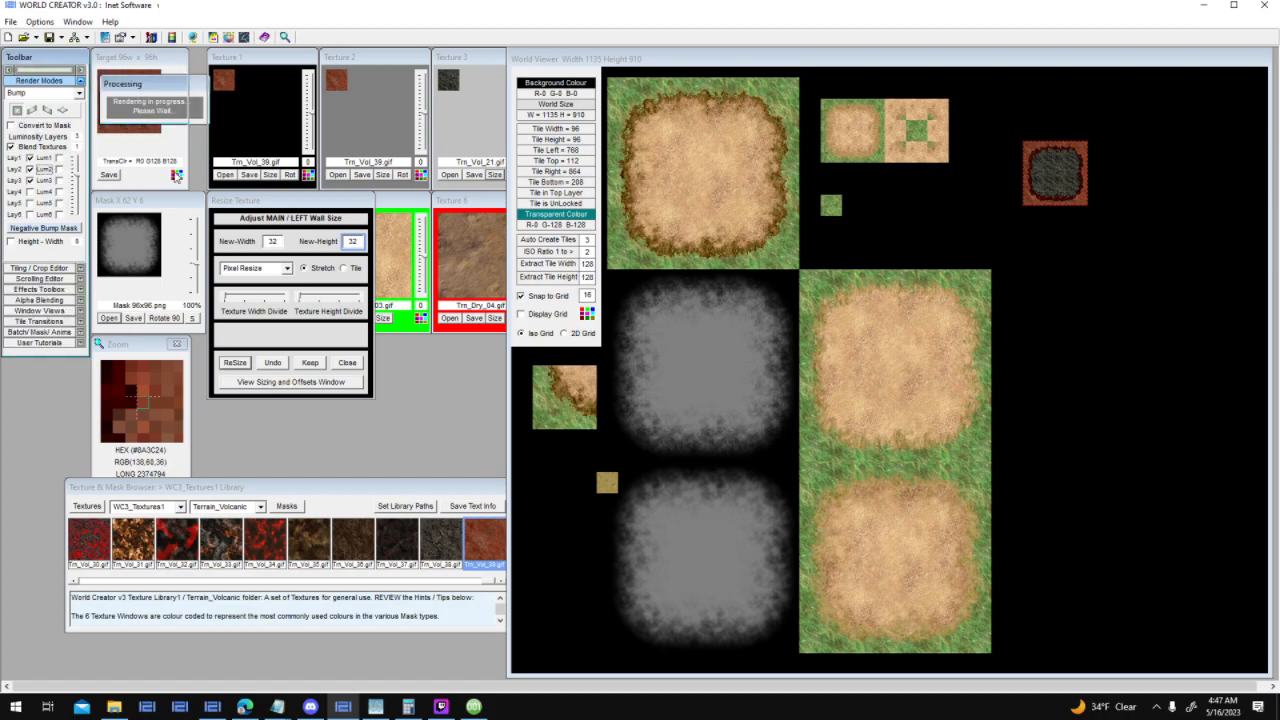
pyautogui.click(156, 121)
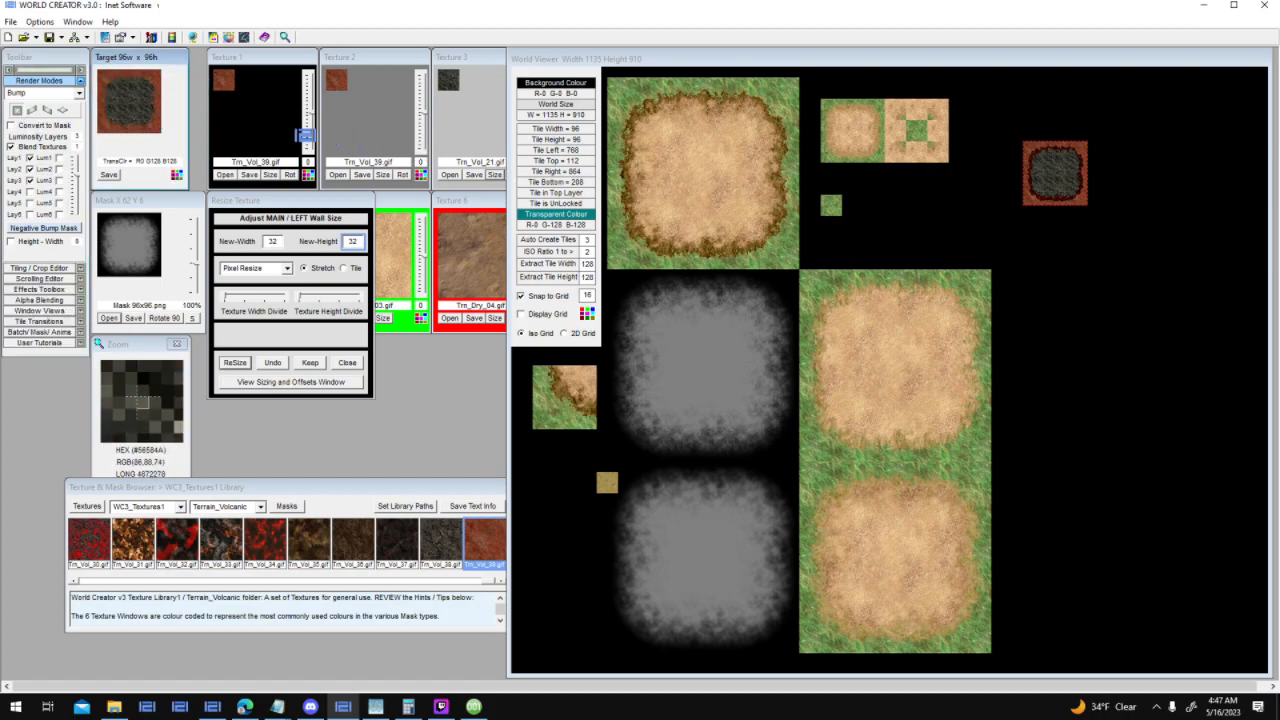
# Load Trn_Vol_38.gif into Texture 3 and check the texture folder list while staying on Terrain_Volcanic
pyautogui.moveTo(440, 528); pyautogui.dragTo(466, 110)
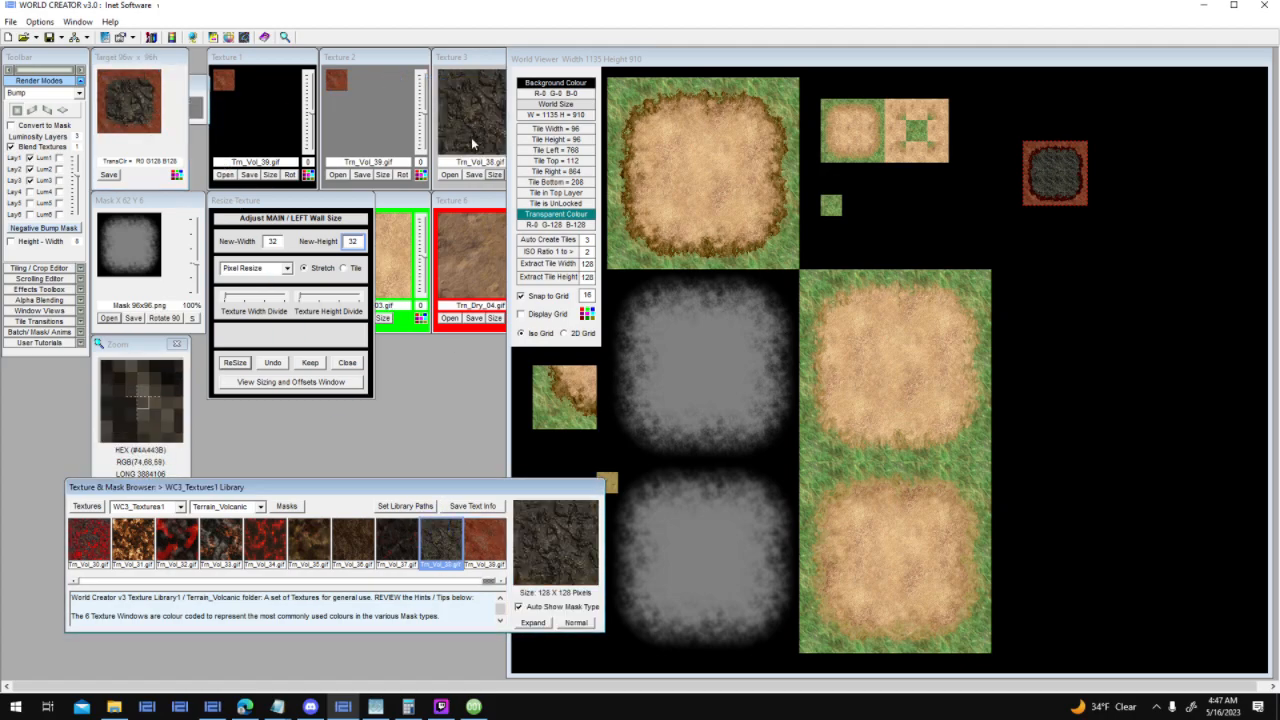
pyautogui.click(260, 506)
pyautogui.click(260, 521)
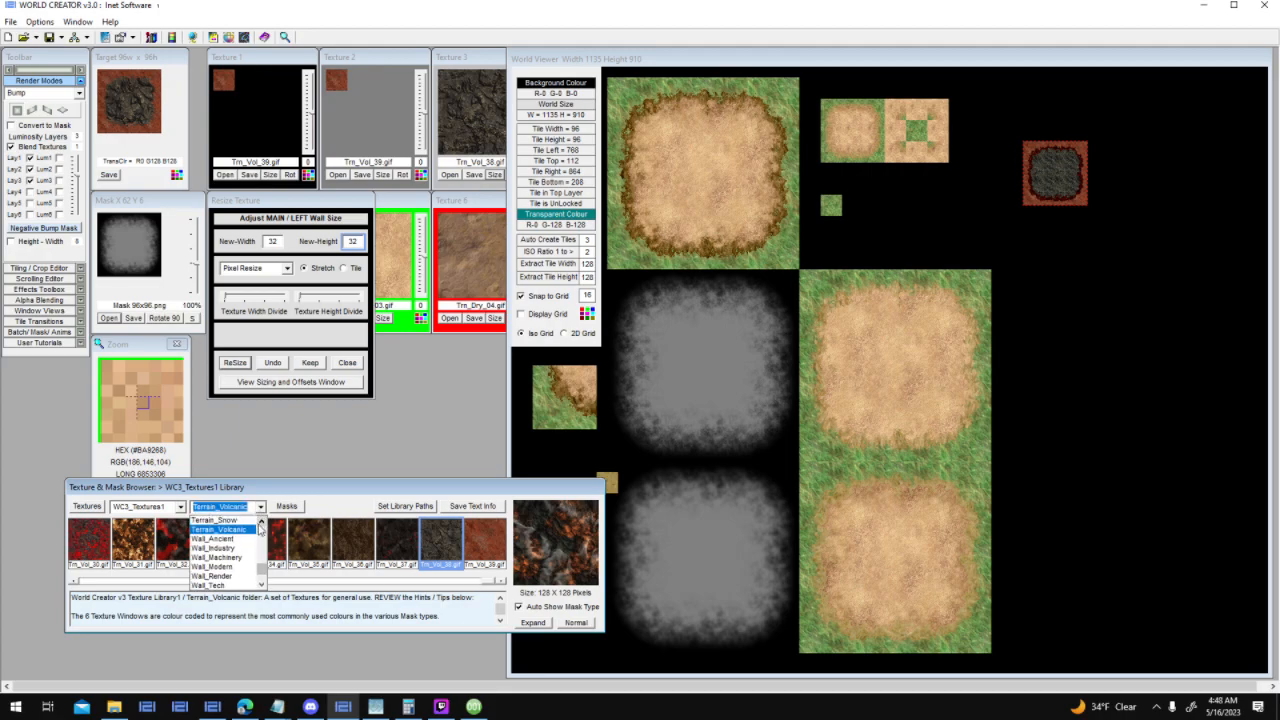
pyautogui.click(1155, 207)
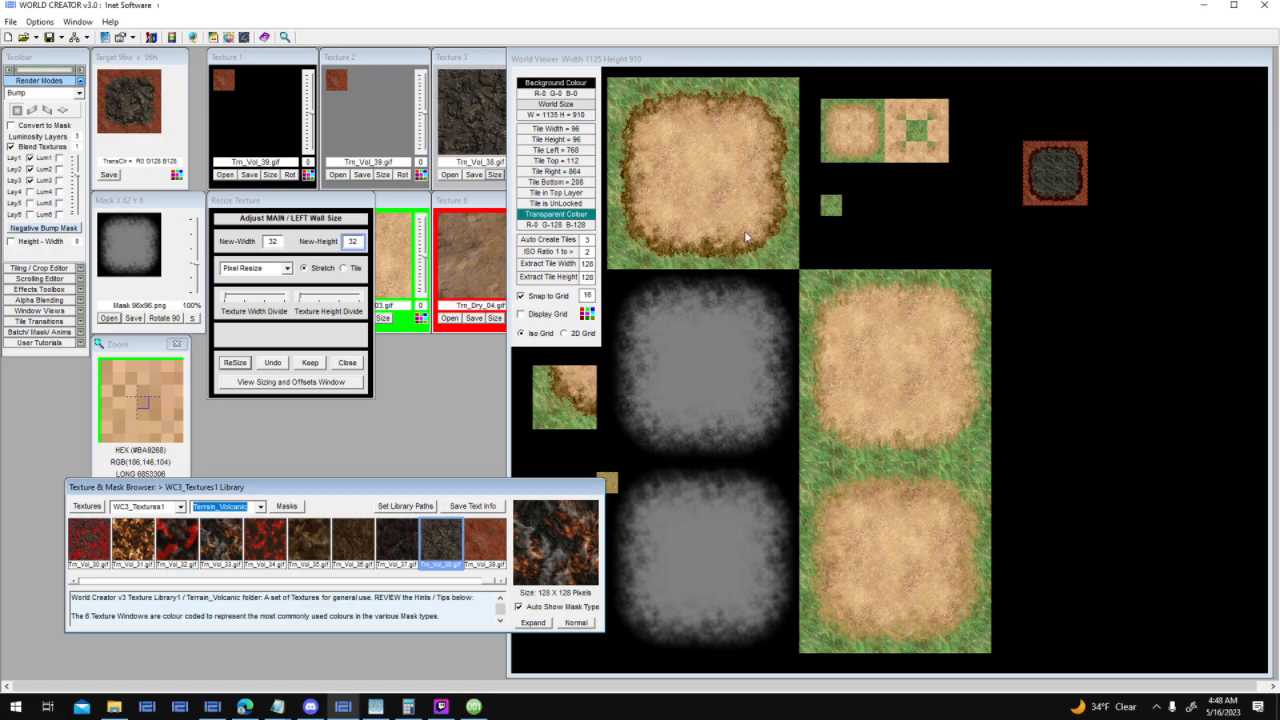
# Switch to 001 Game Creator to view the Land map
pyautogui.click(473, 706)
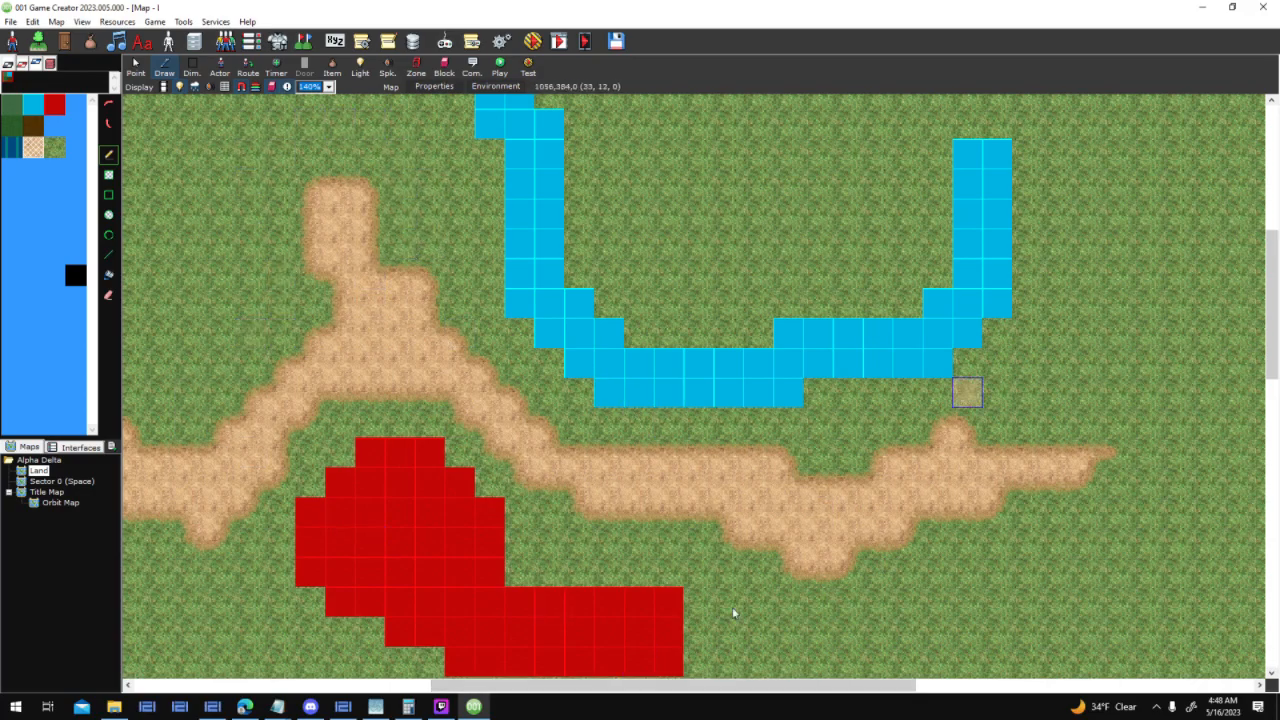
# Switch to World Creator and shift the volcanic rock tile slightly sideways in the World Viewer
pyautogui.click(342, 709)
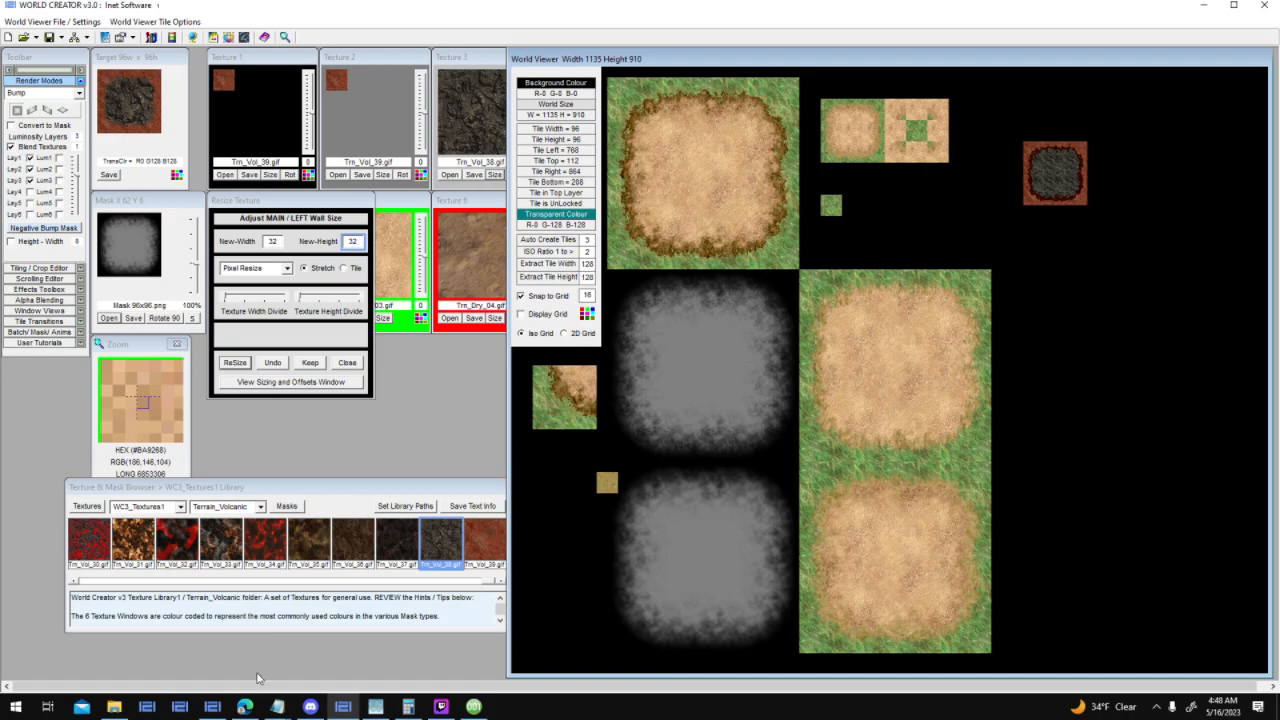
pyautogui.click(335, 488)
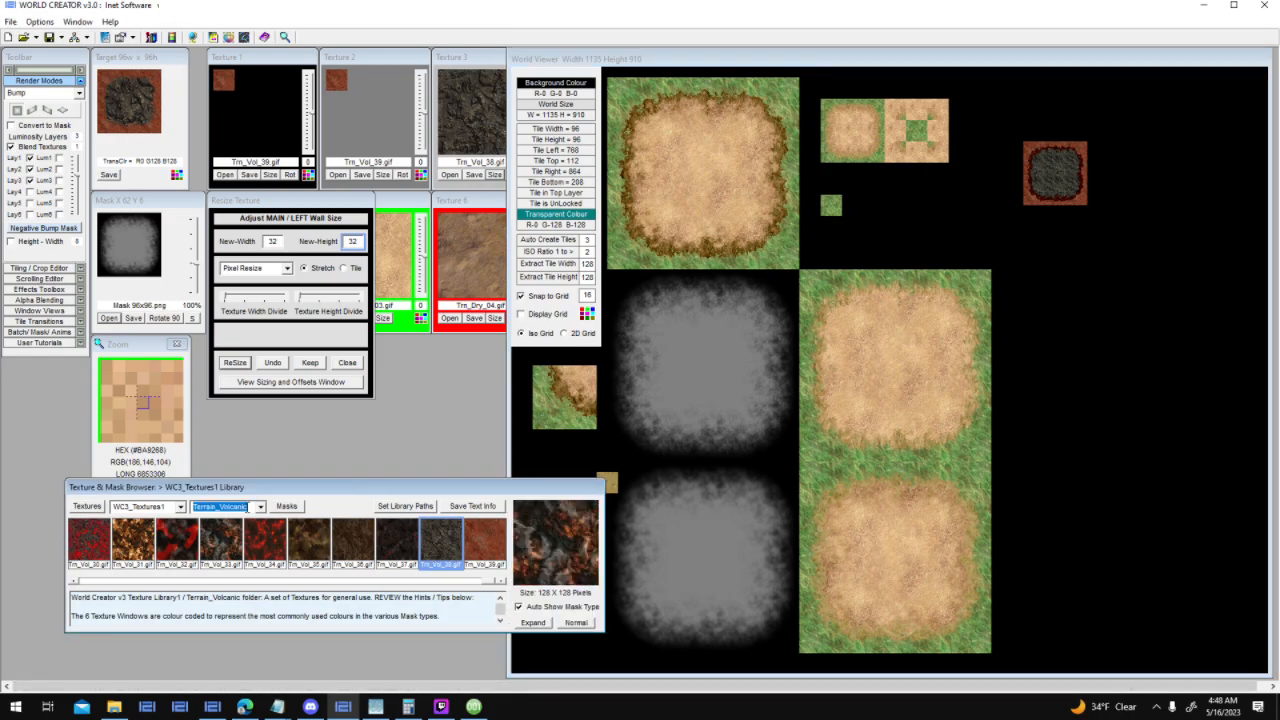
pyautogui.click(248, 507)
pyautogui.click(270, 578)
pyautogui.click(259, 507)
pyautogui.moveTo(737, 180)
pyautogui.mouseDown()
pyautogui.moveTo(756, 178)
pyautogui.moveTo(738, 178)
pyautogui.mouseUp()
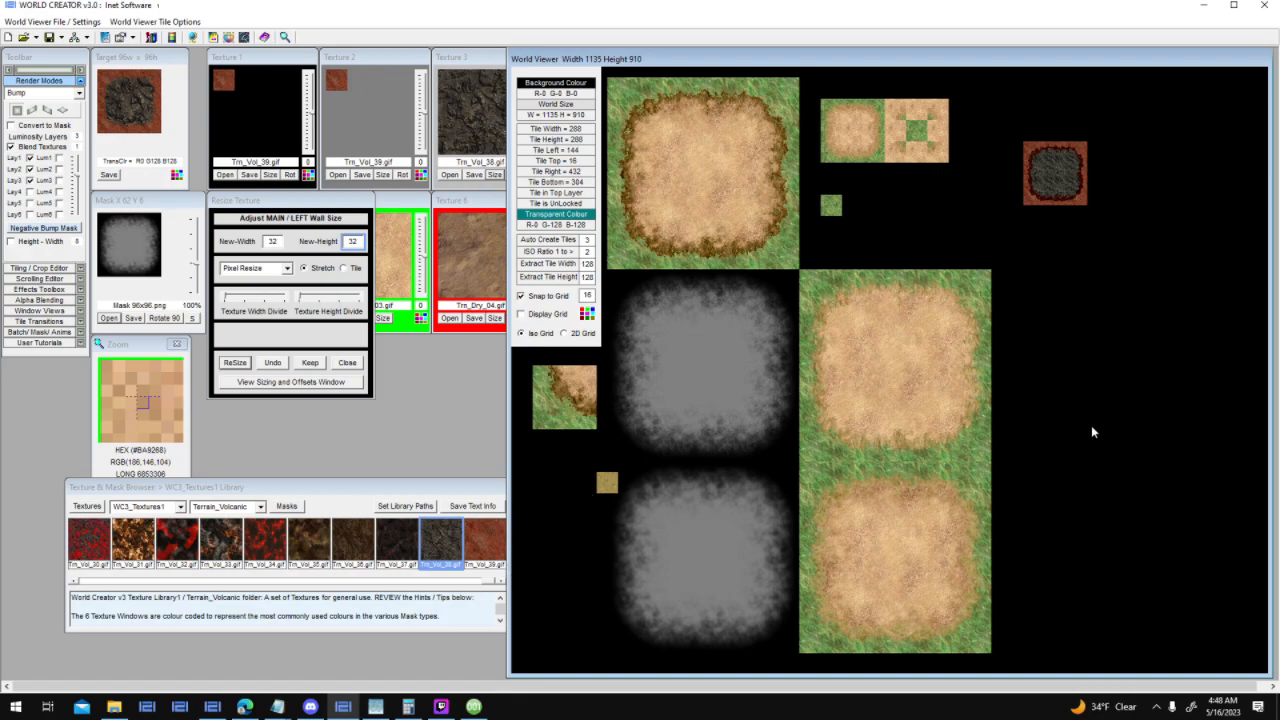
pyautogui.click(1040, 190)
pyautogui.moveTo(1040, 152); pyautogui.dragTo(1073, 152)
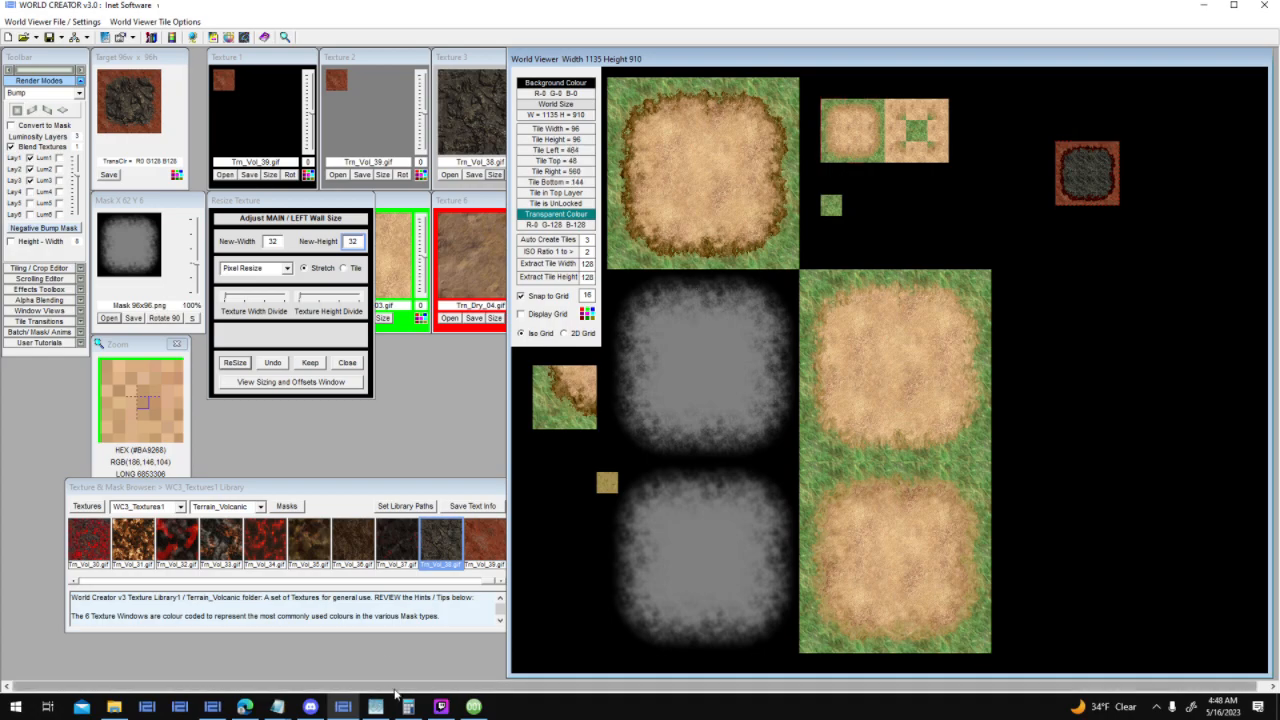
# Examine the dirt path transitions up close on the Land map in 001 Game Creator and view the mask tiles in Texture Maker
pyautogui.click(474, 707)
pyautogui.scroll(2, 661, 313)
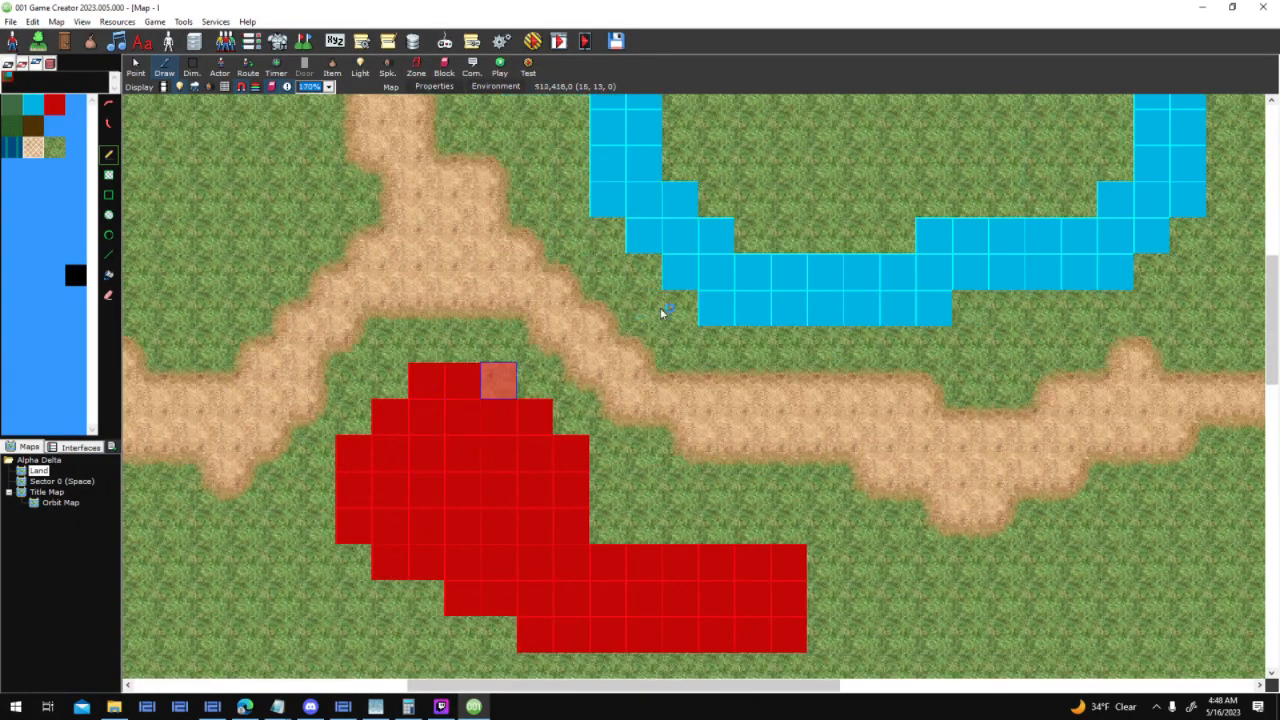
pyautogui.scroll(4, 660, 313)
pyautogui.moveTo(454, 269); pyautogui.dragTo(688, 440, button='middle')
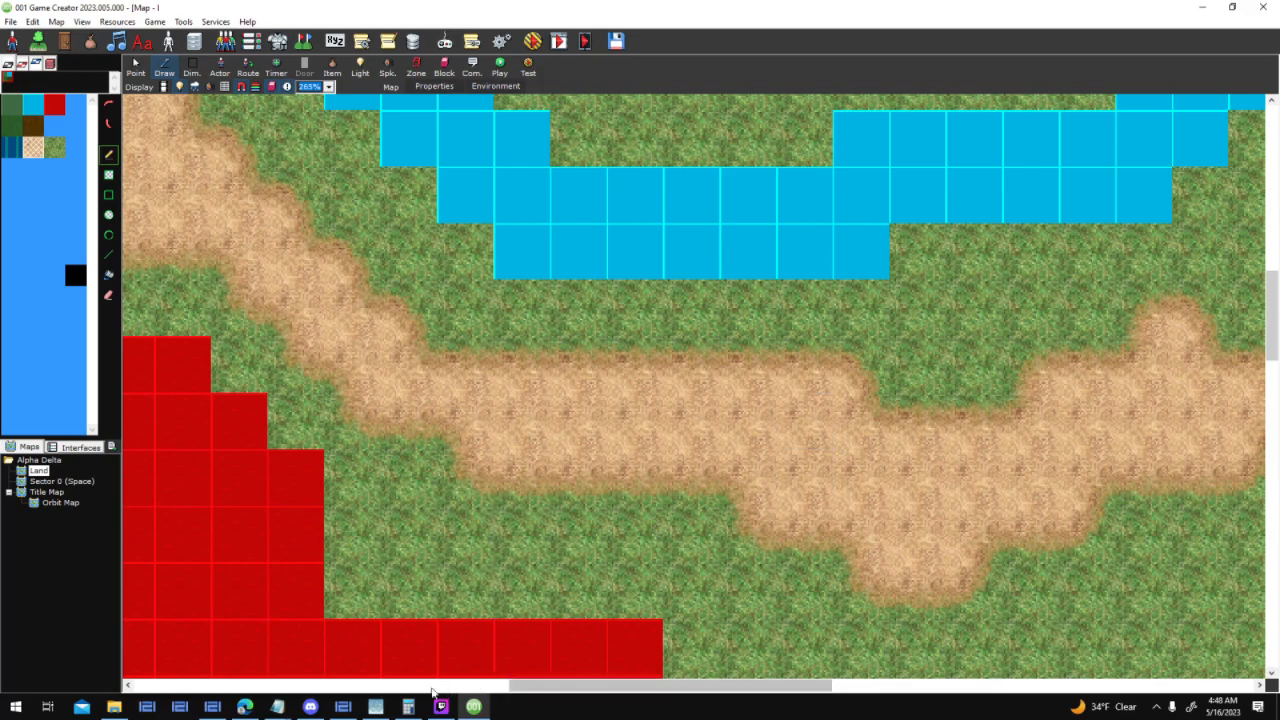
pyautogui.click(375, 706)
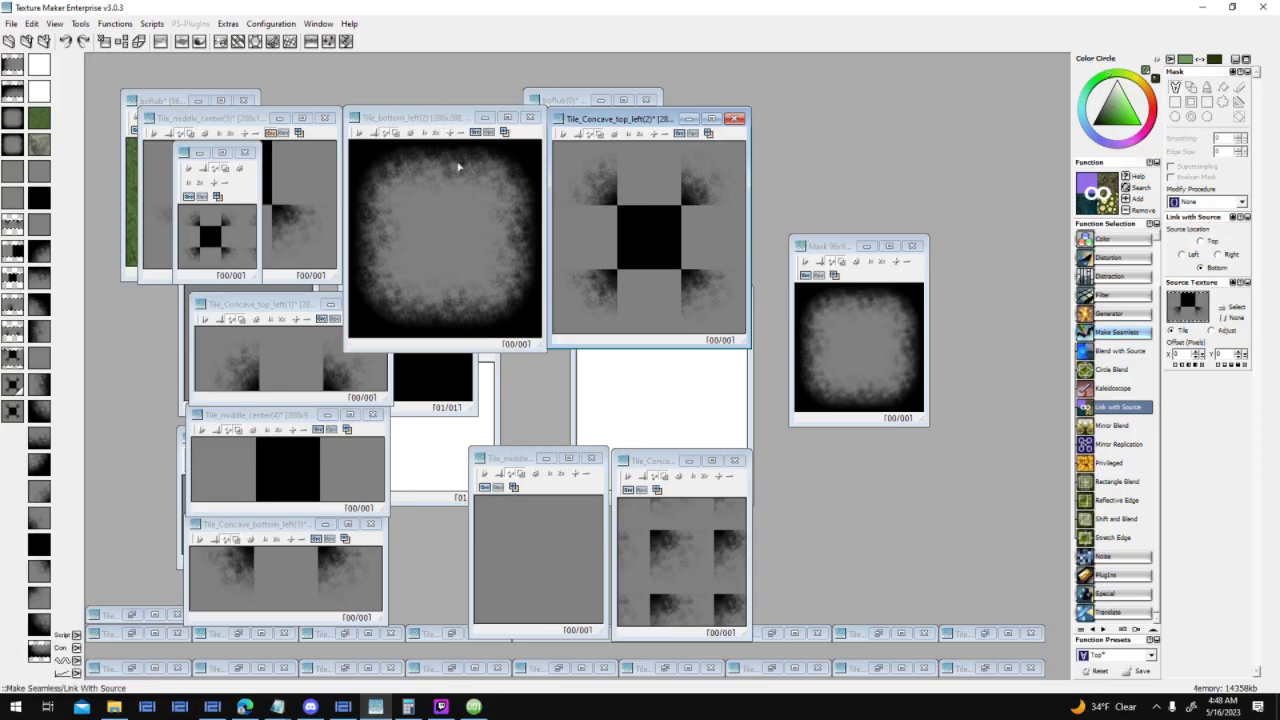
# Return to World Creator and look through the Terrain_Volcanic textures in the texture browser
pyautogui.click(350, 707)
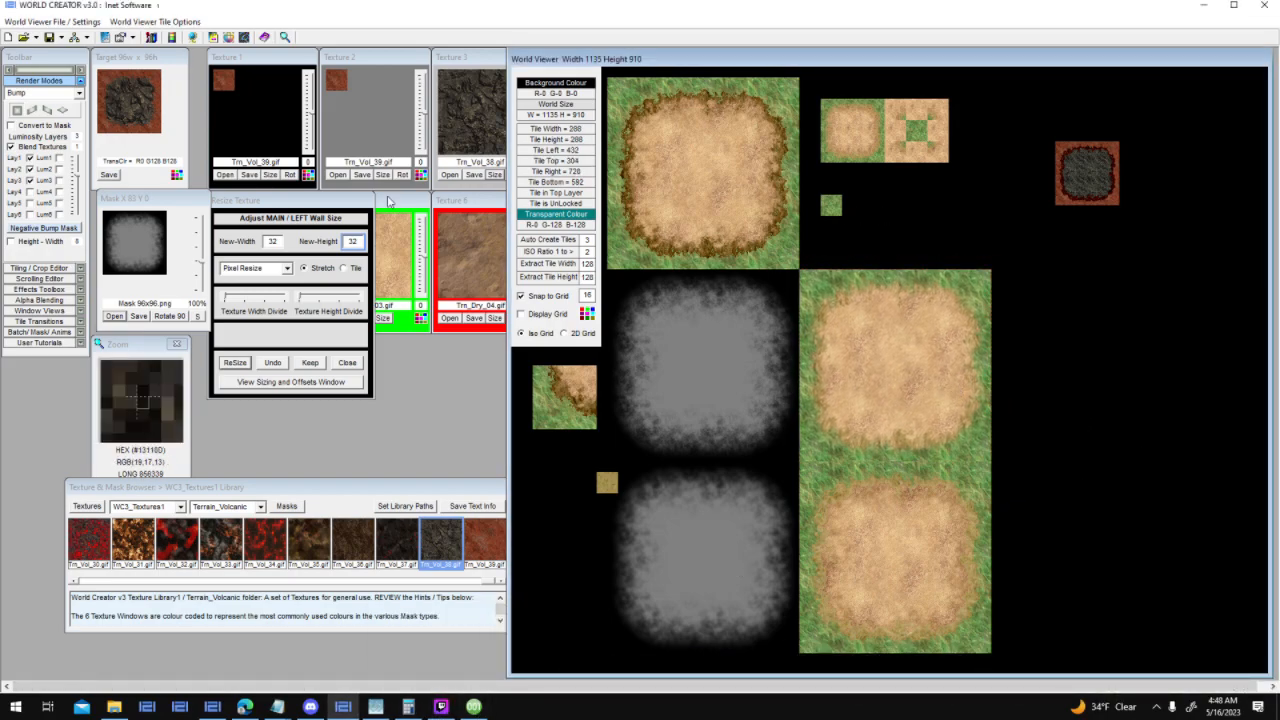
pyautogui.click(272, 509)
pyautogui.click(260, 507)
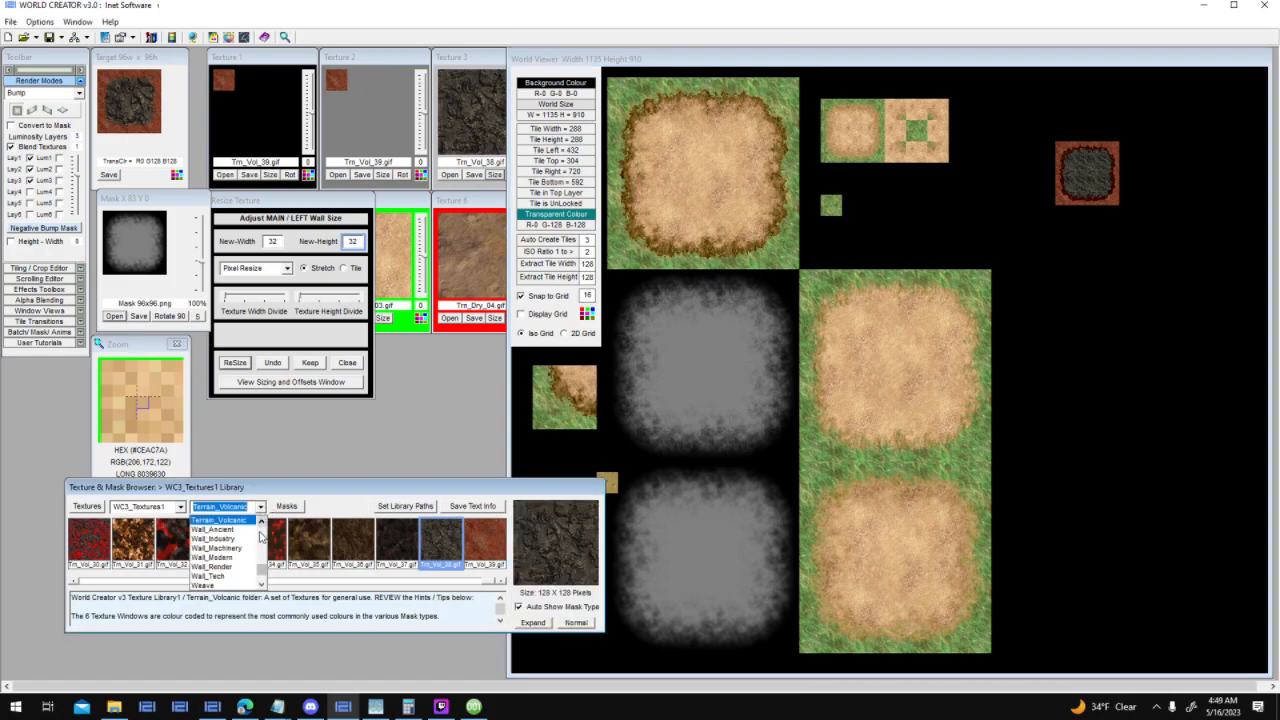
pyautogui.scroll(3, 263, 572)
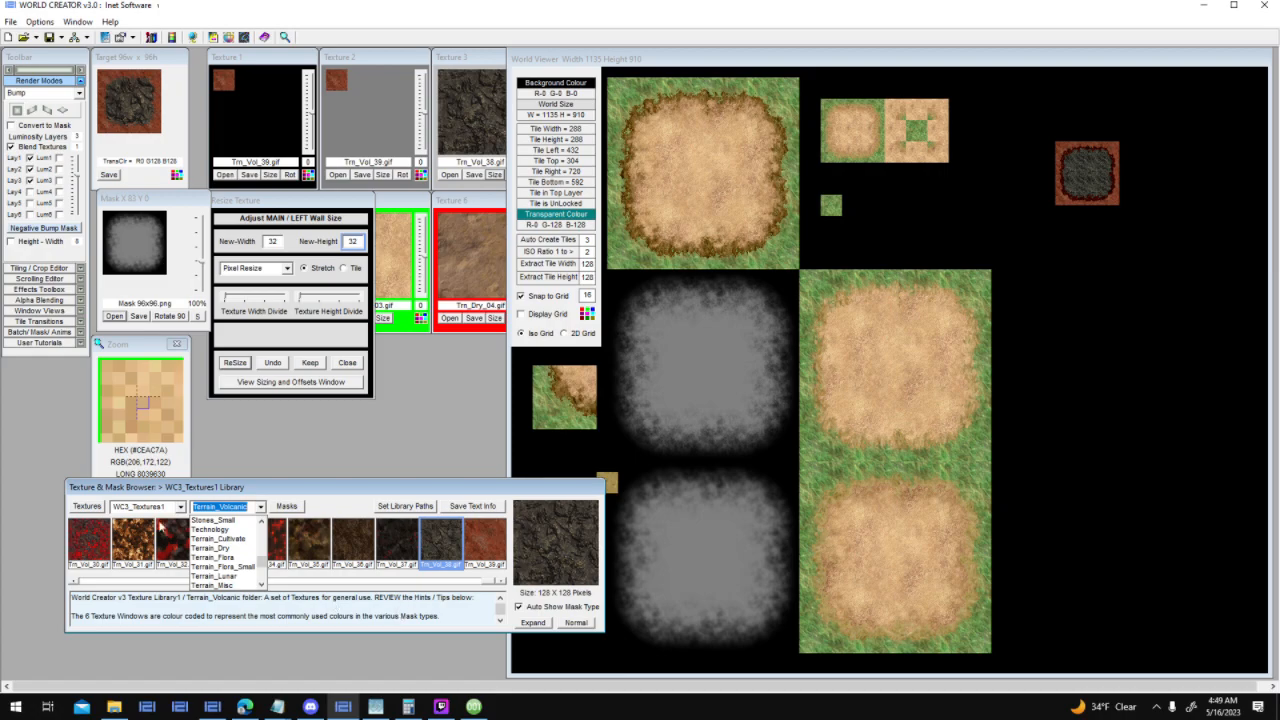
pyautogui.click(698, 147)
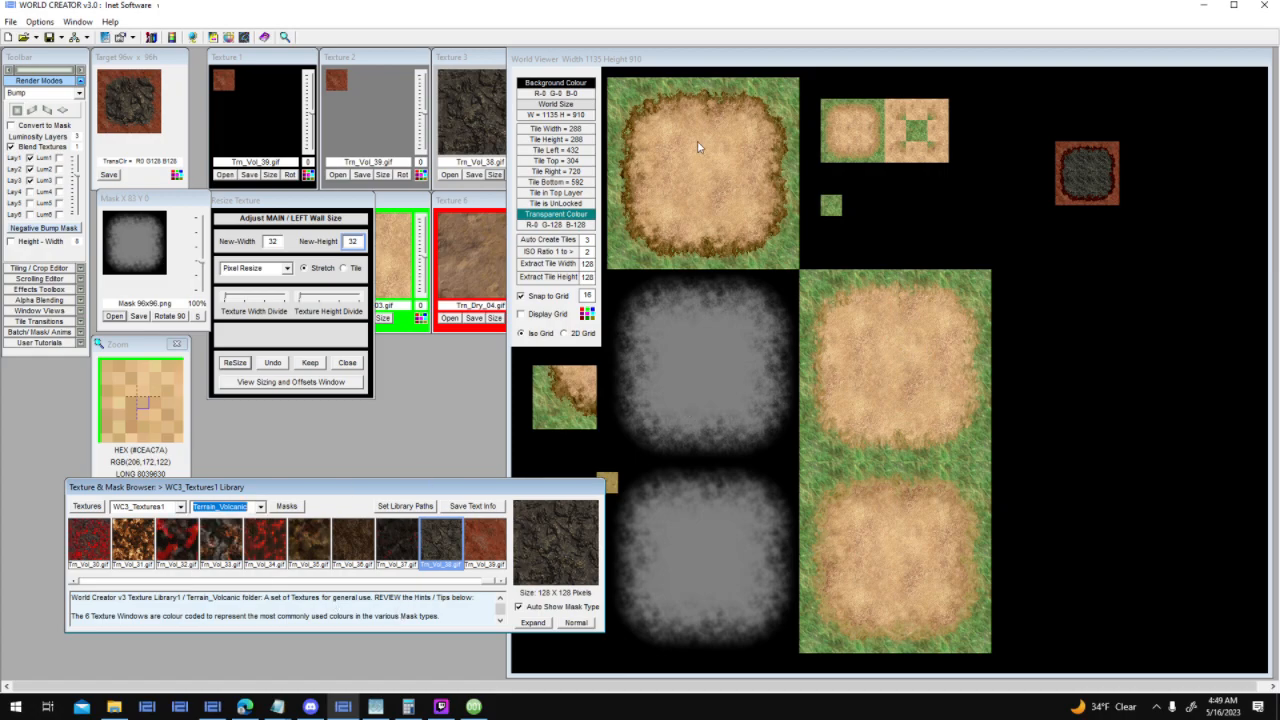
pyautogui.click(764, 94)
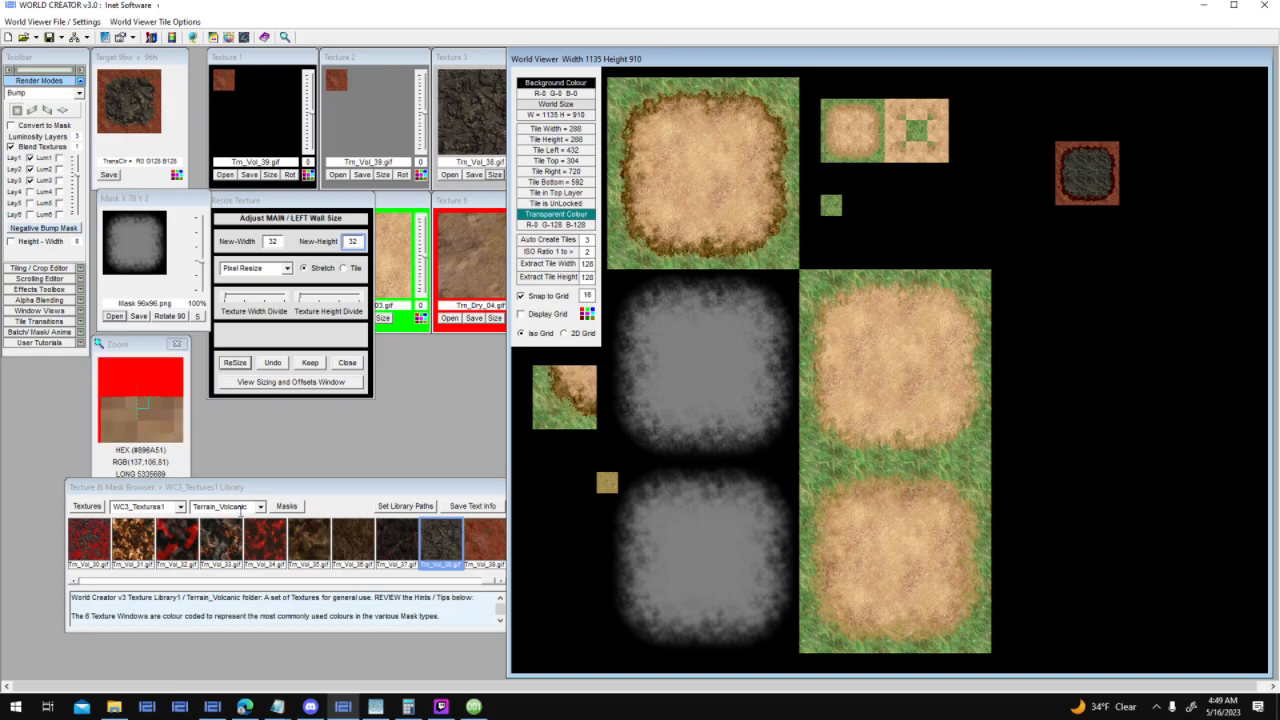
pyautogui.click(368, 538)
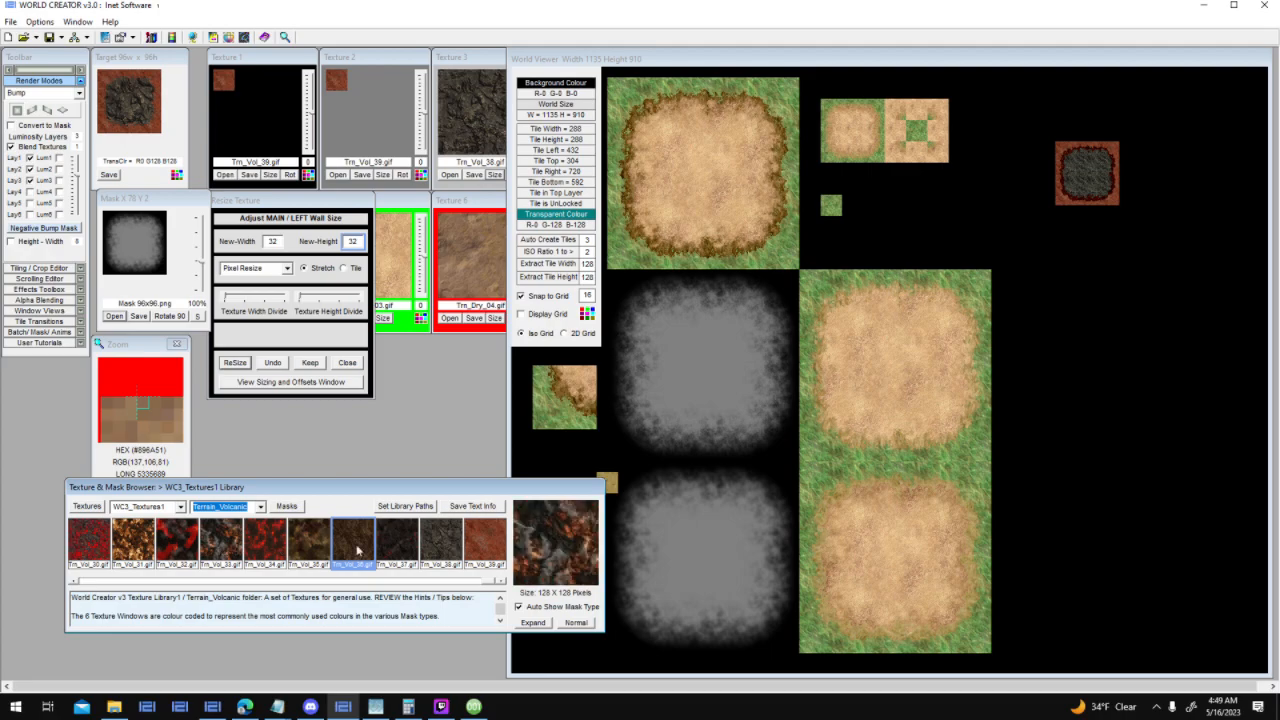
pyautogui.moveTo(489, 581); pyautogui.dragTo(266, 580)
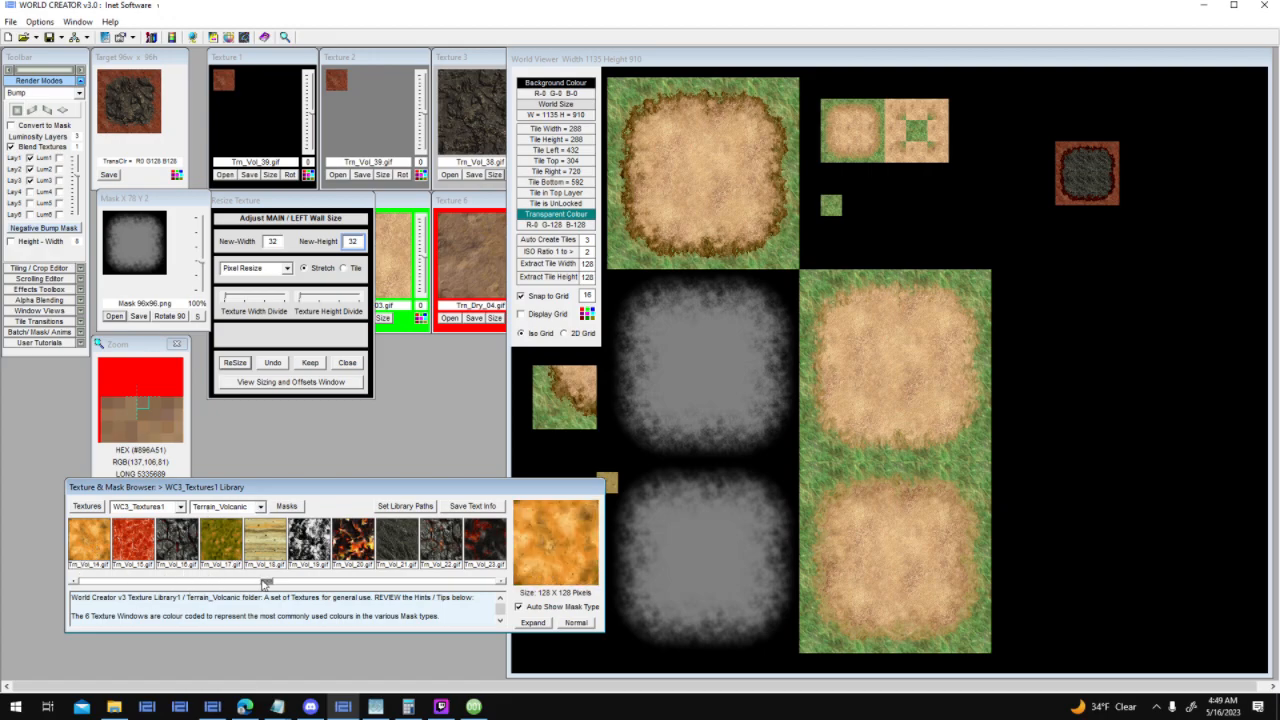
pyautogui.moveTo(264, 582); pyautogui.dragTo(92, 585)
# Look through the Terrain_Dry and Terrain_Cultivate folders of the WC3_Textures1 library
pyautogui.click(260, 506)
pyautogui.moveTo(260, 574); pyautogui.dragTo(261, 559)
pyautogui.click(250, 568)
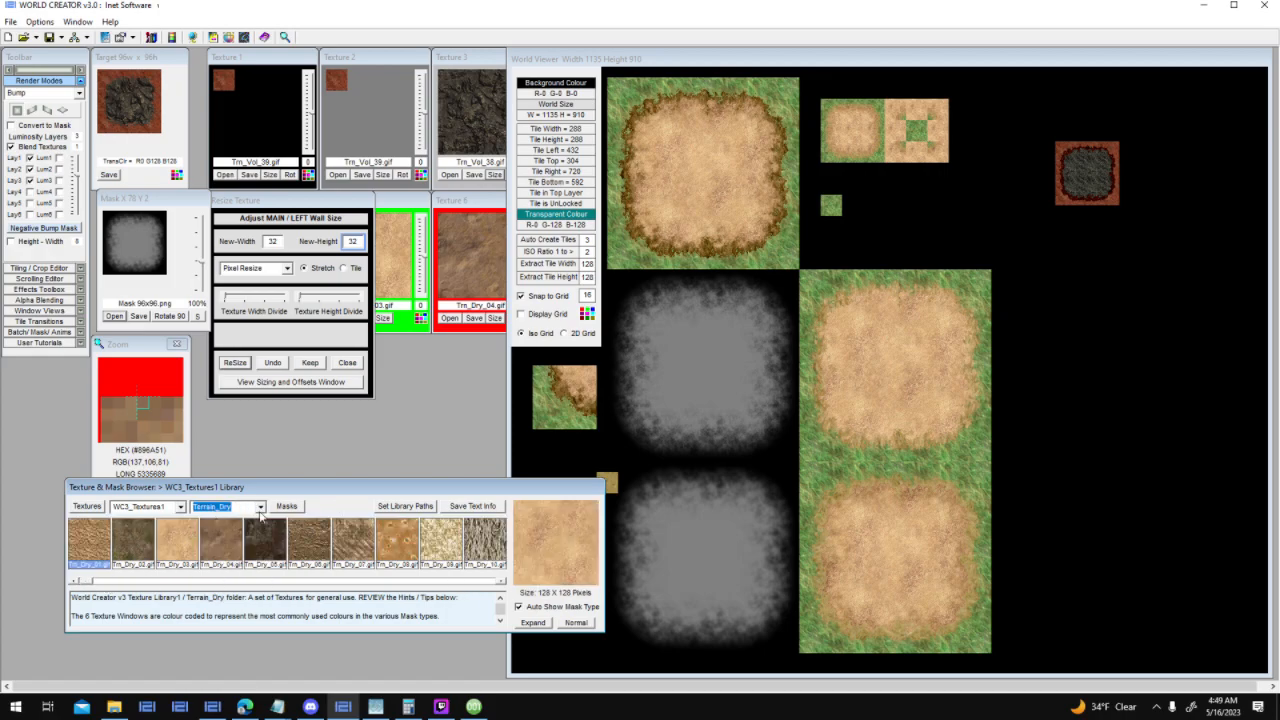
pyautogui.click(260, 506)
pyautogui.click(230, 538)
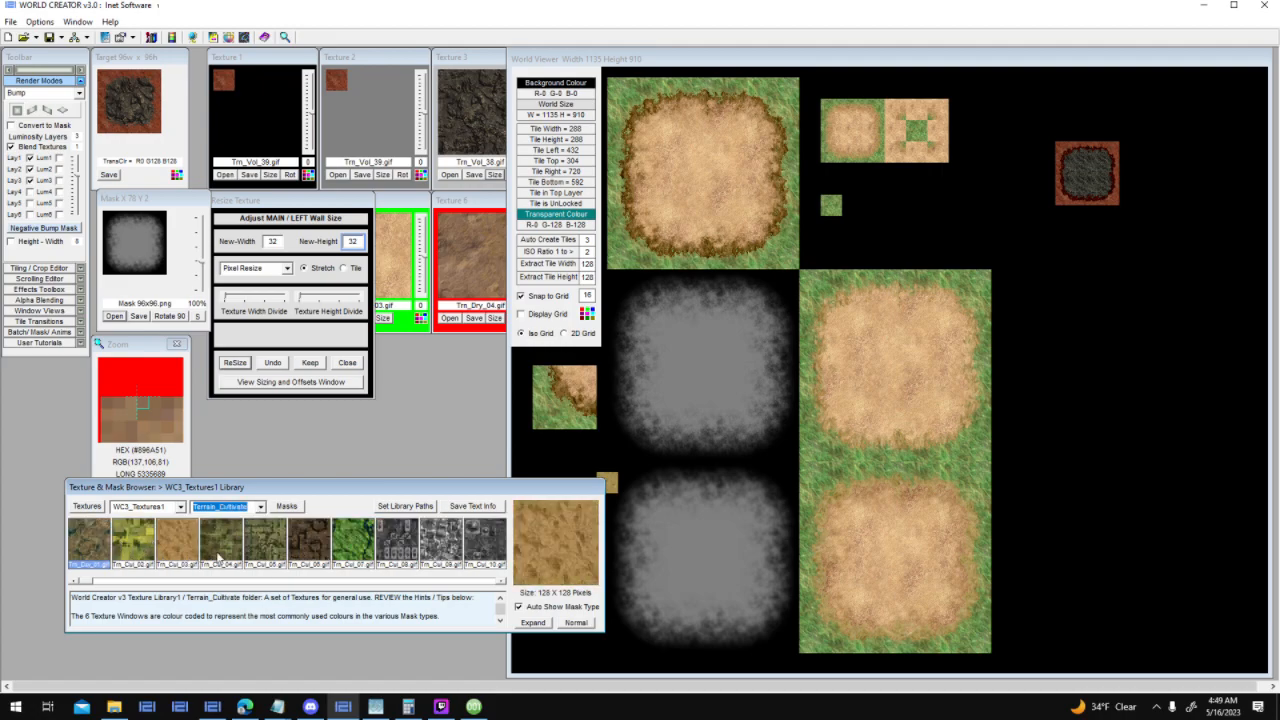
pyautogui.click(492, 580)
pyautogui.click(1091, 400)
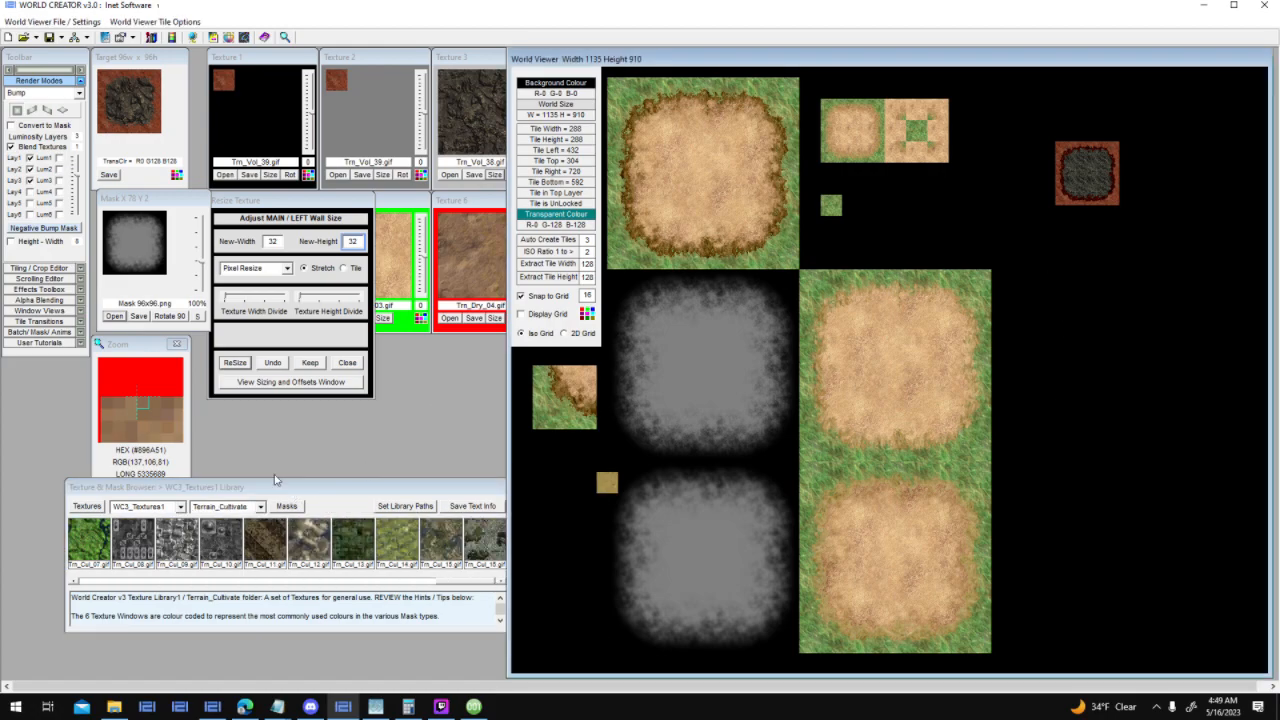
# Check the Terrain_Flora folder and open Terrain_Lunar to browse its textures
pyautogui.click(260, 506)
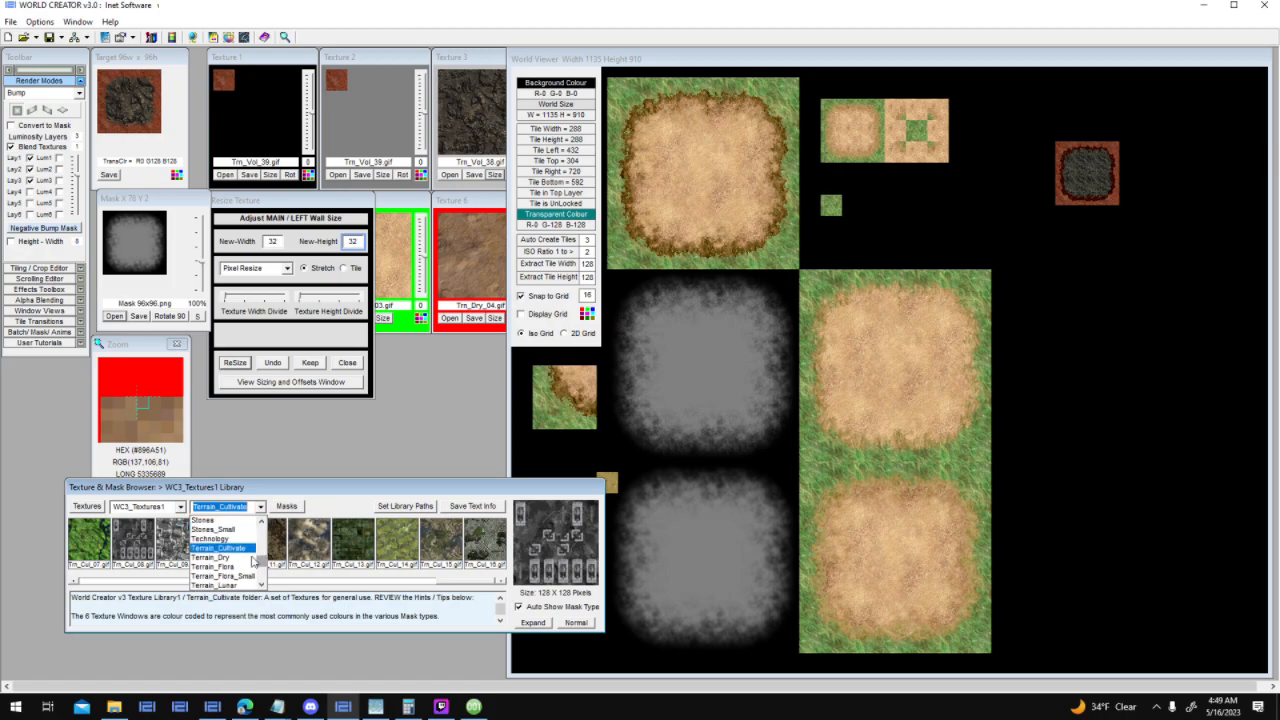
pyautogui.click(248, 538)
pyautogui.click(260, 506)
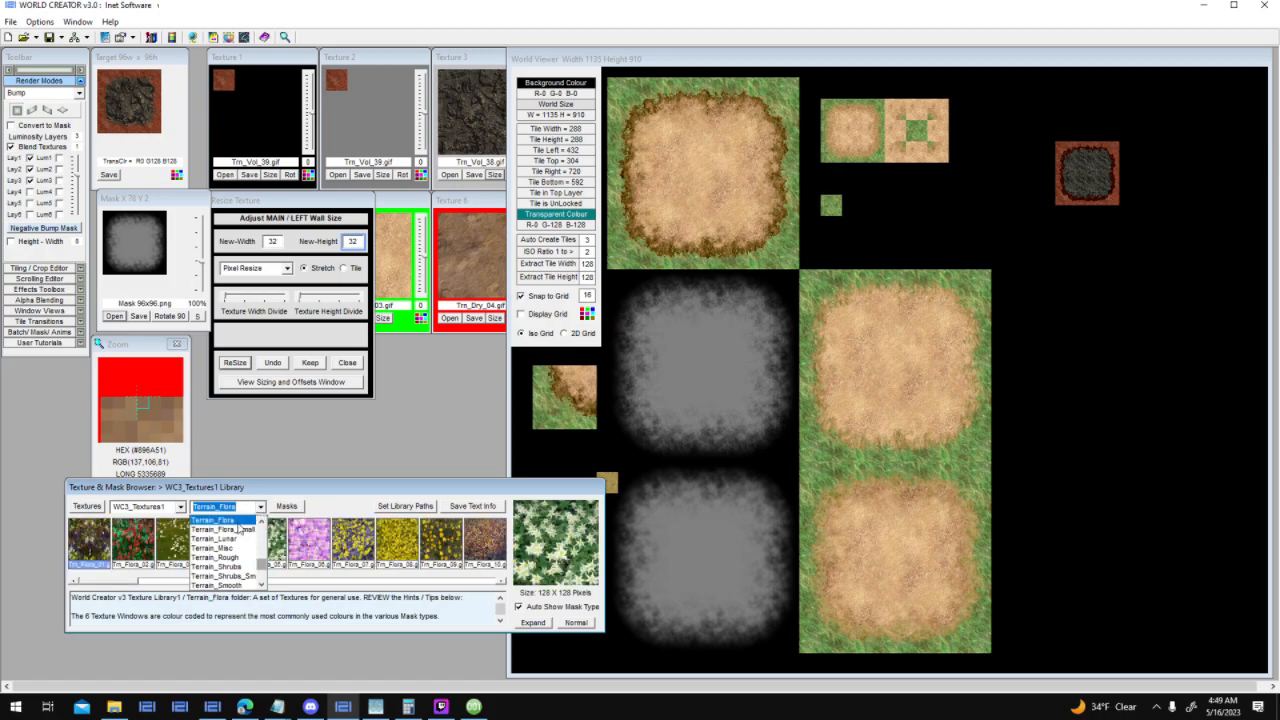
pyautogui.click(199, 528)
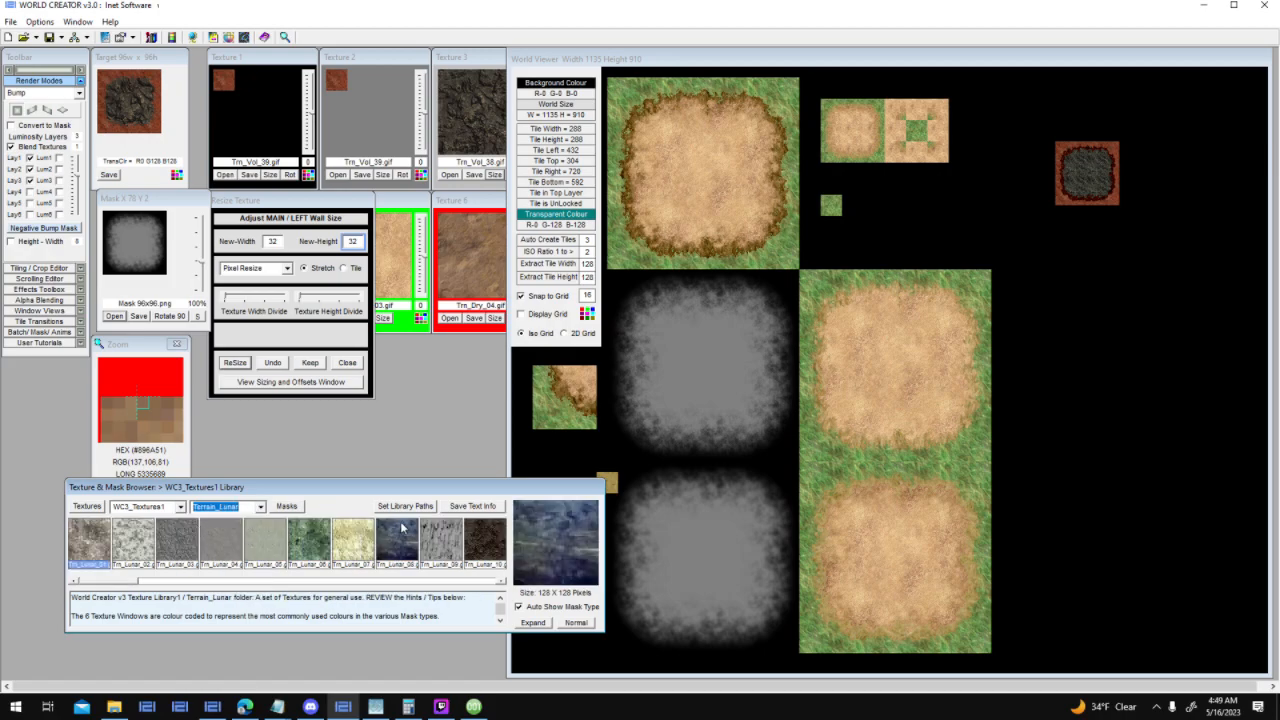
pyautogui.click(499, 581)
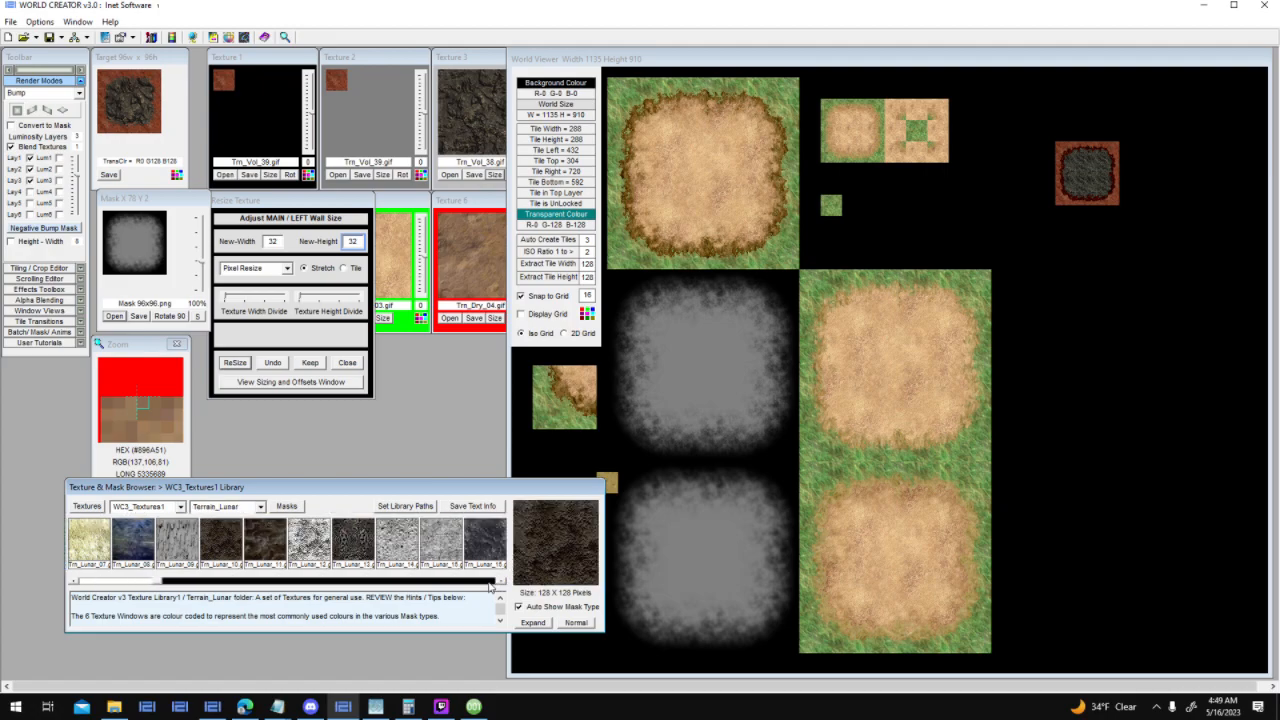
# Load Trn_Lunar_23.gif into Texture 3, resize it to 32 × 32, and render the tile
pyautogui.moveTo(266, 541); pyautogui.dragTo(490, 150)
pyautogui.click(494, 175)
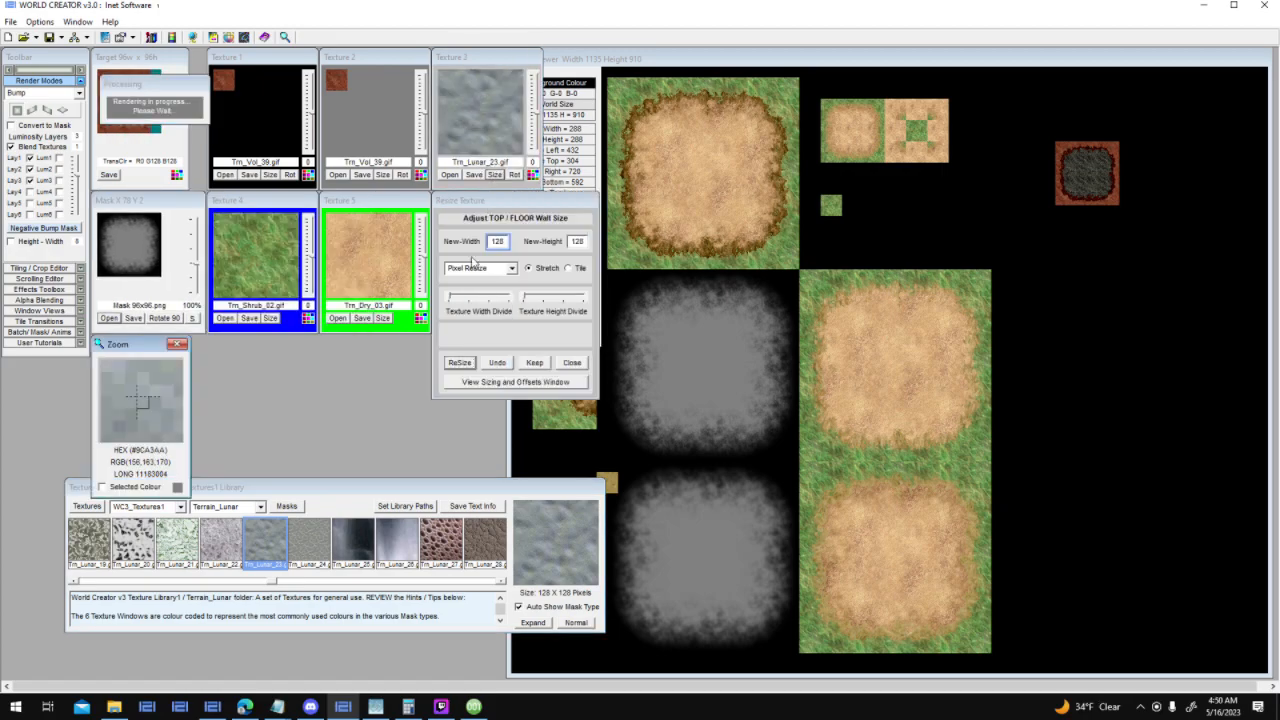
pyautogui.click(577, 241)
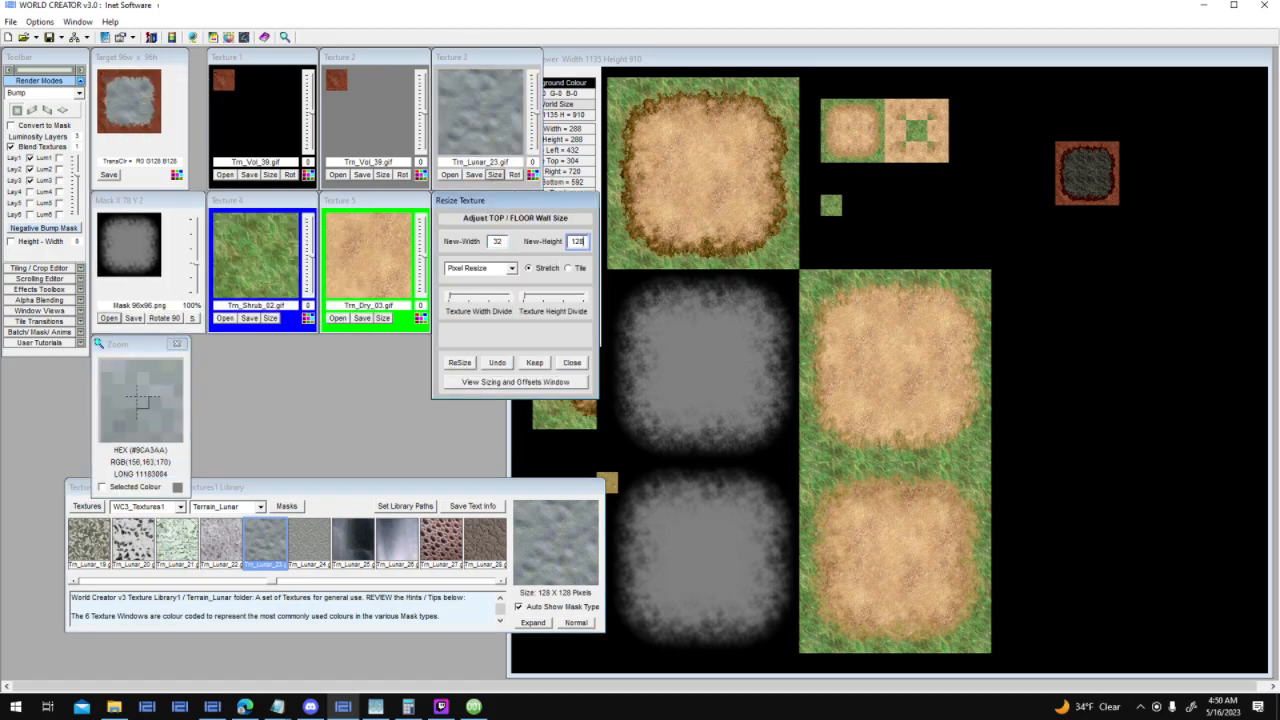
pyautogui.write('32')
pyautogui.click(468, 363)
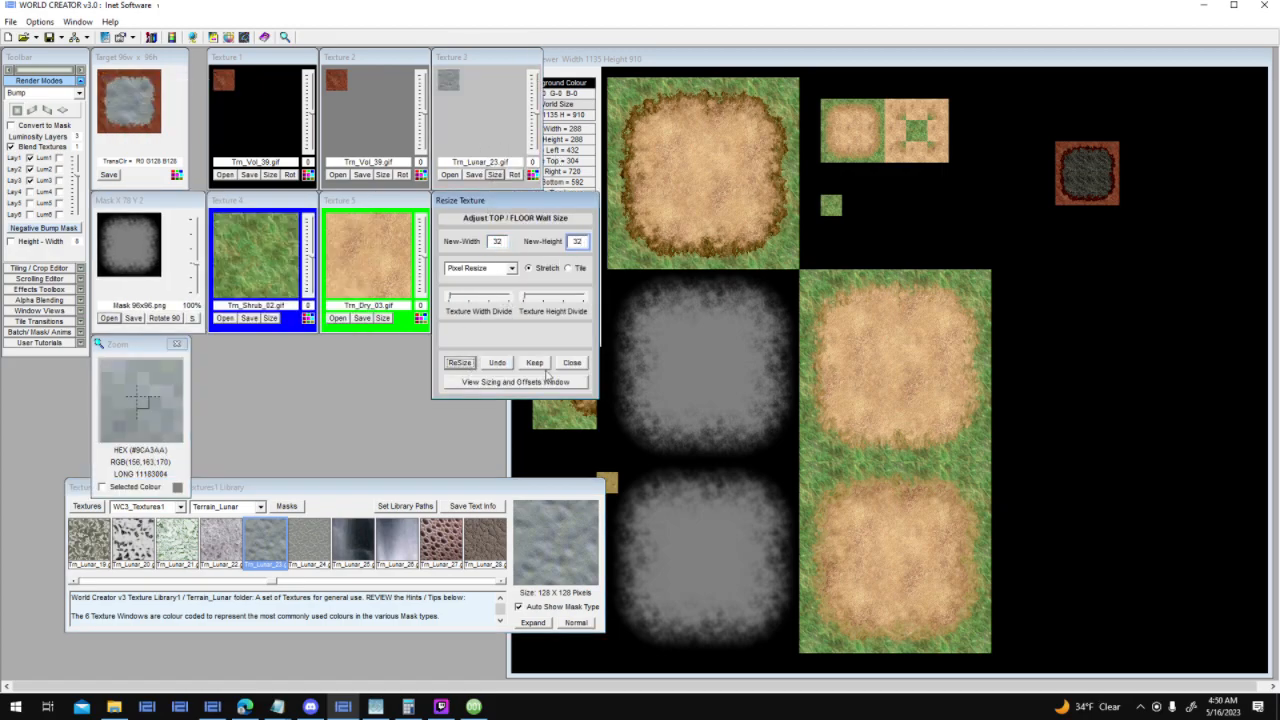
pyautogui.click(18, 108)
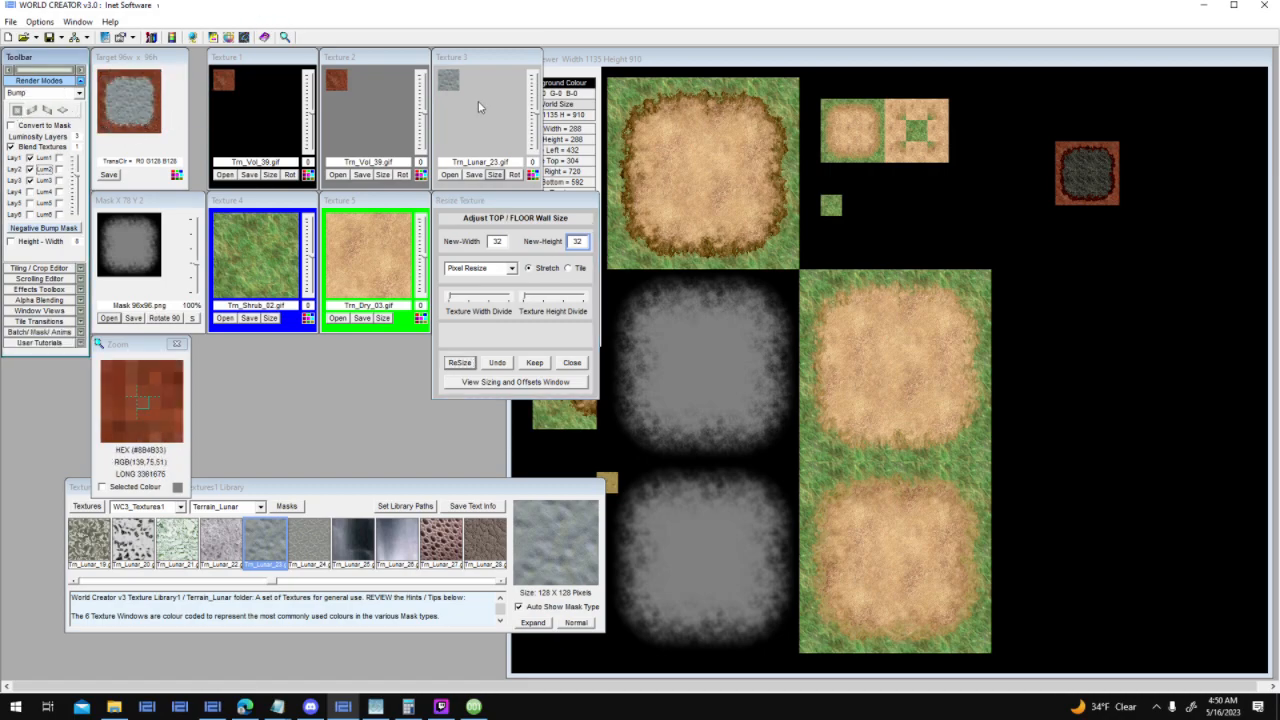
# Load Trn_Lunar_37.gif from the Terrain_Lunar folder into Texture 2 and resize it to 32 × 32
pyautogui.click(348, 498)
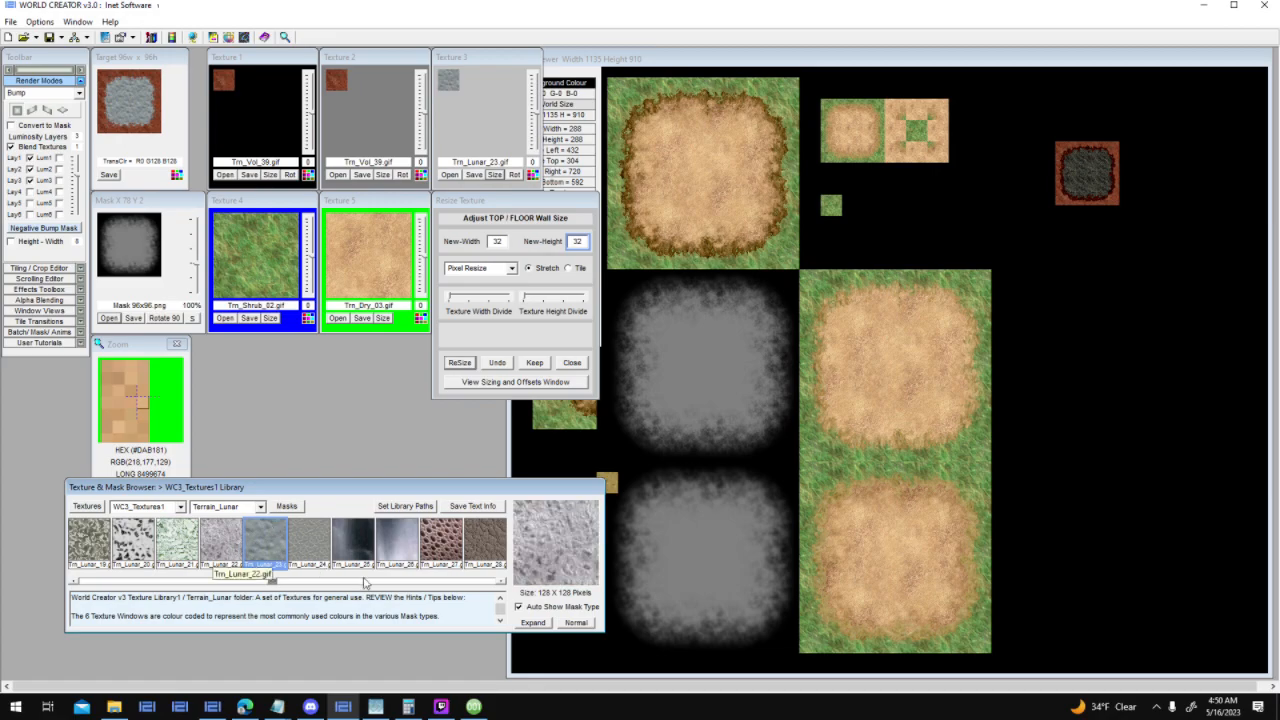
pyautogui.click(417, 586)
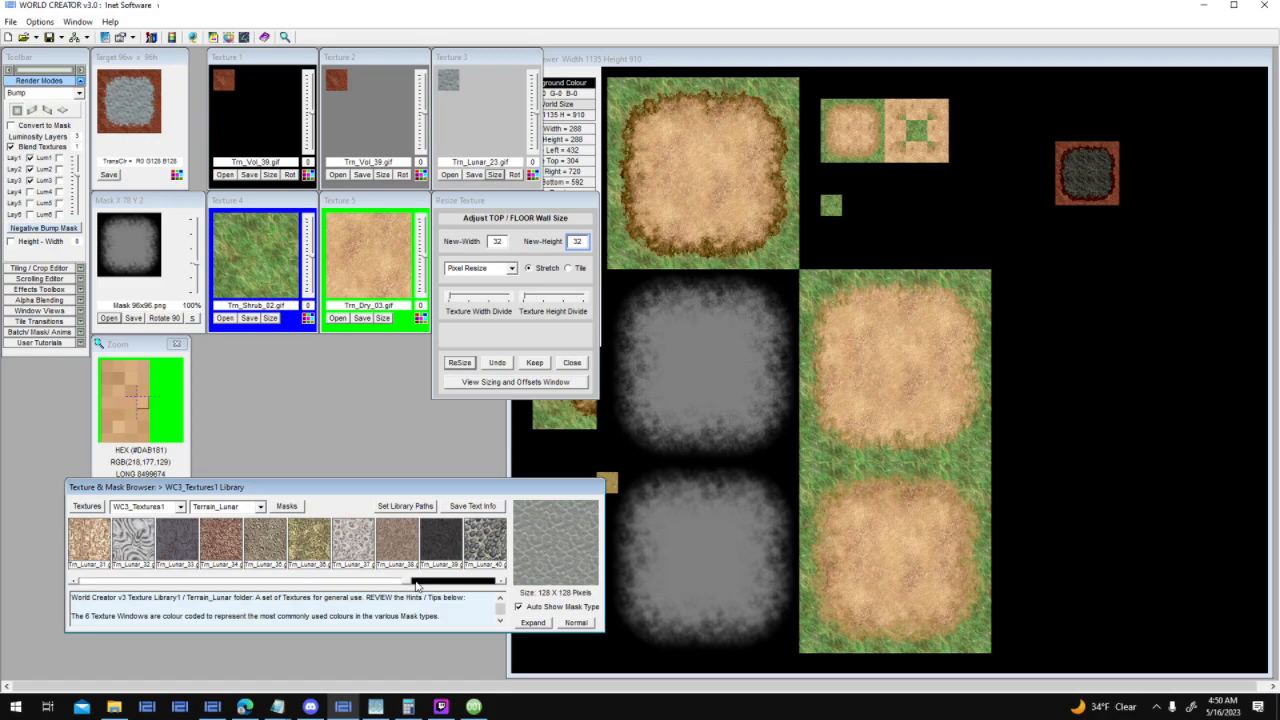
pyautogui.moveTo(476, 539); pyautogui.dragTo(453, 451)
pyautogui.click(296, 547)
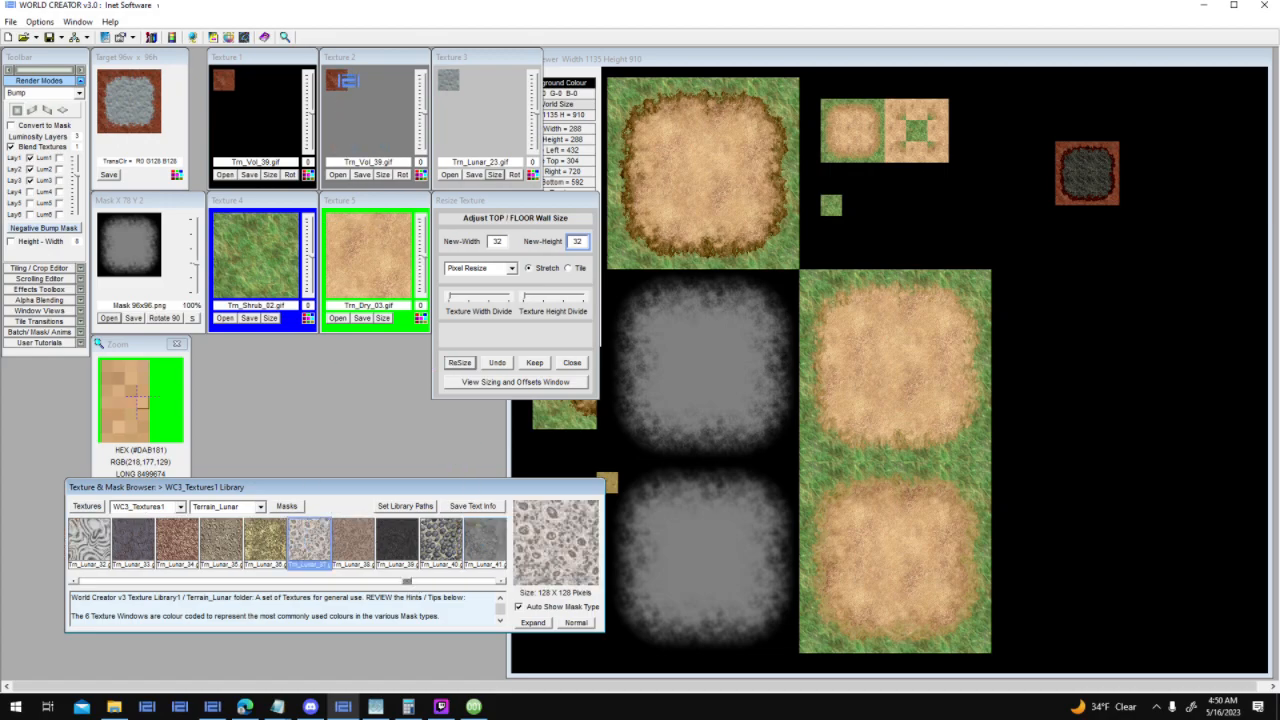
pyautogui.click(346, 82)
pyautogui.click(383, 175)
pyautogui.doubleClick(389, 243)
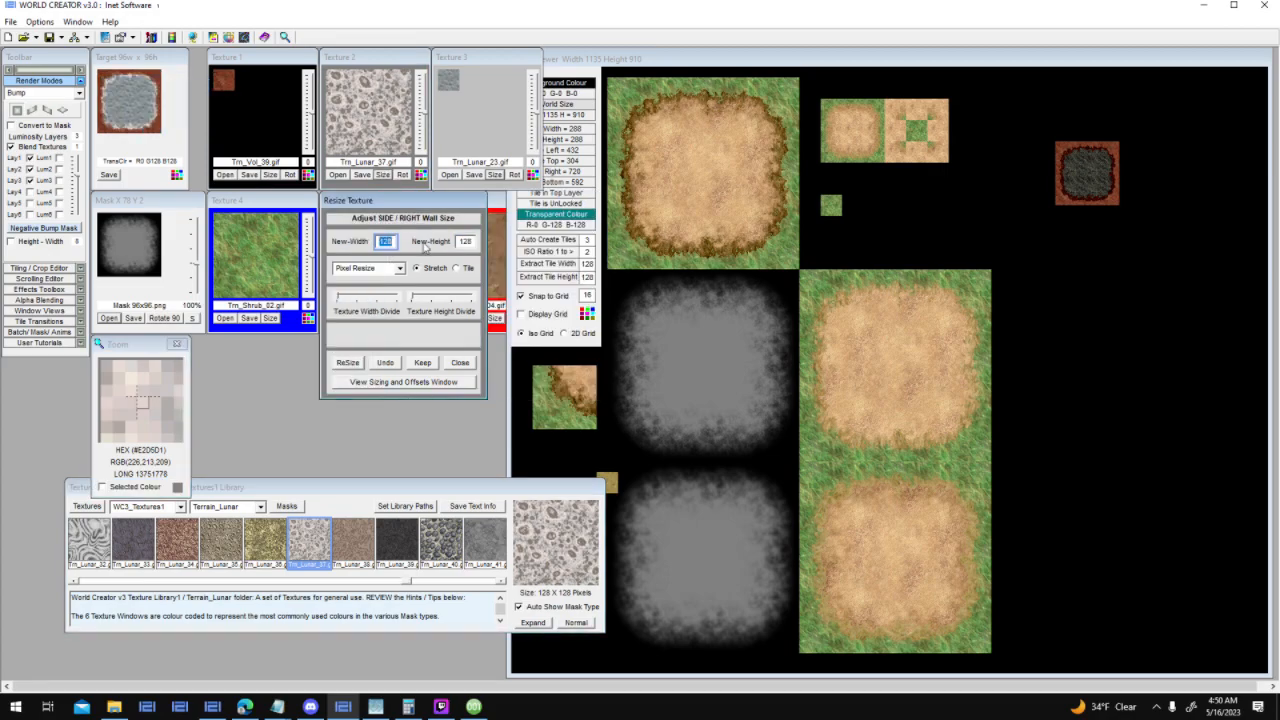
pyautogui.write('32')
pyautogui.doubleClick(466, 242)
pyautogui.click(359, 364)
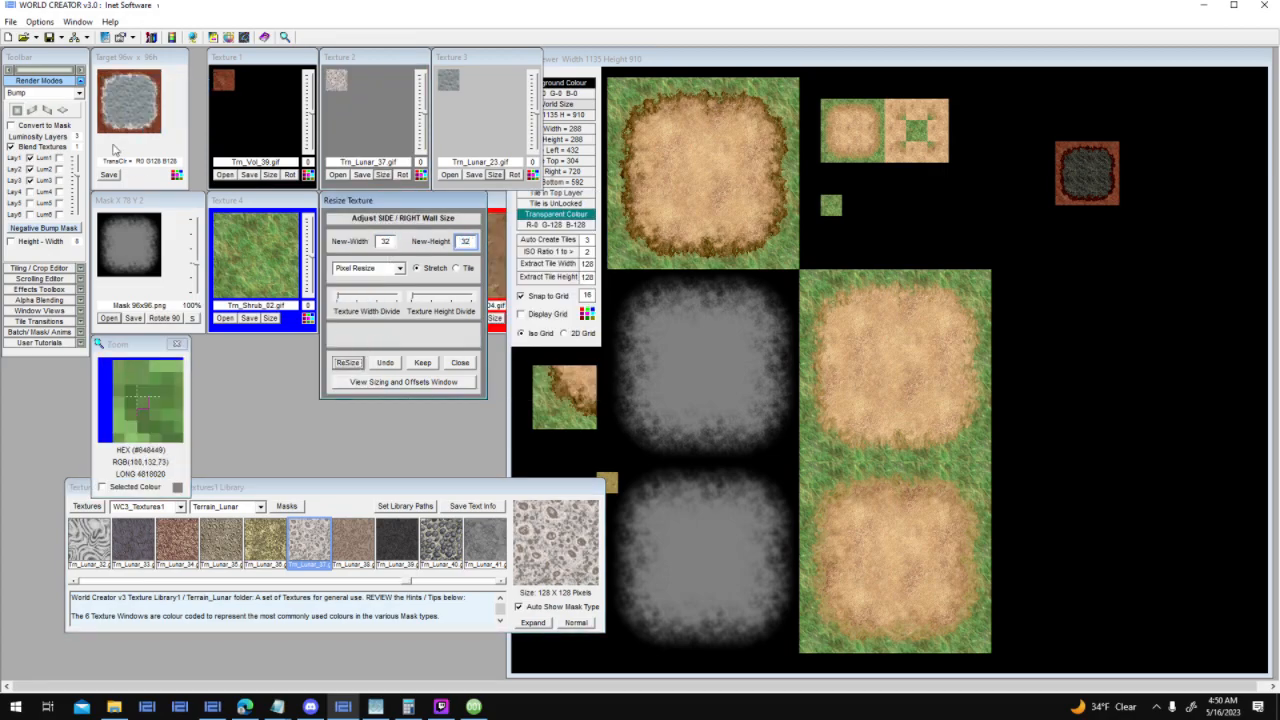
# Render the tile with different luminosity layers, finishing with both Lum2 and Lum3 turned on
pyautogui.click(17, 112)
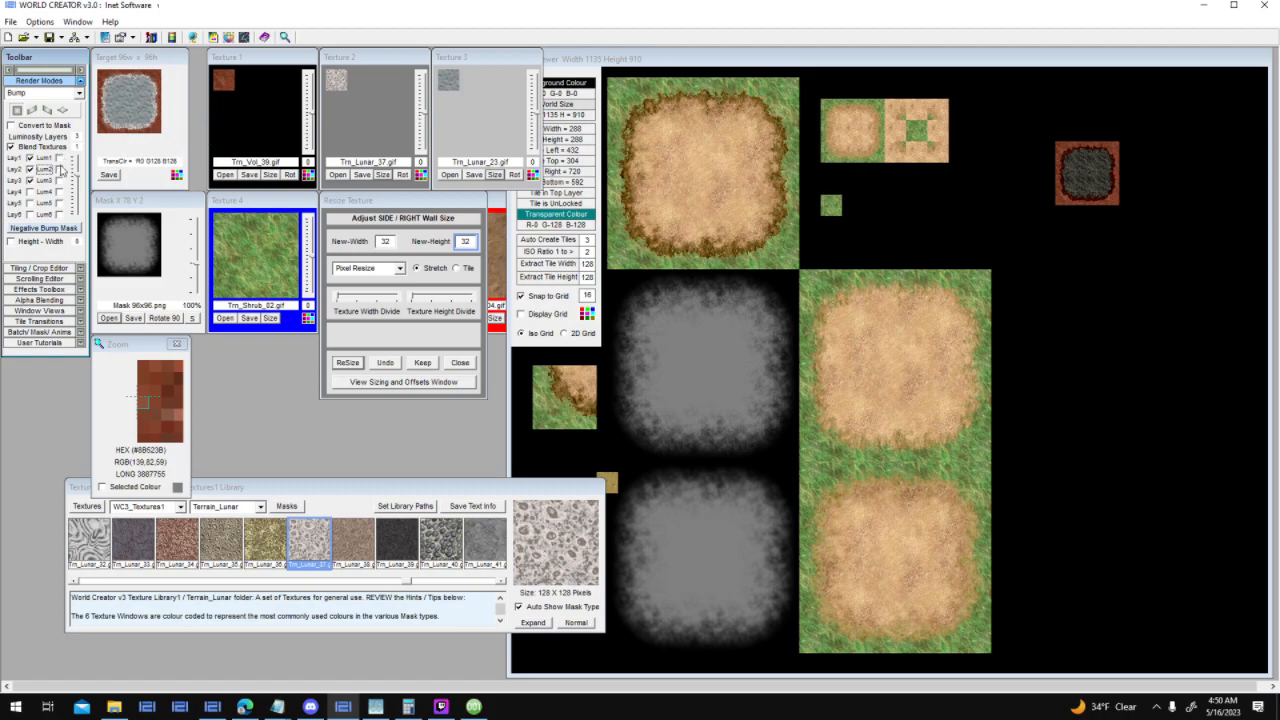
pyautogui.click(17, 112)
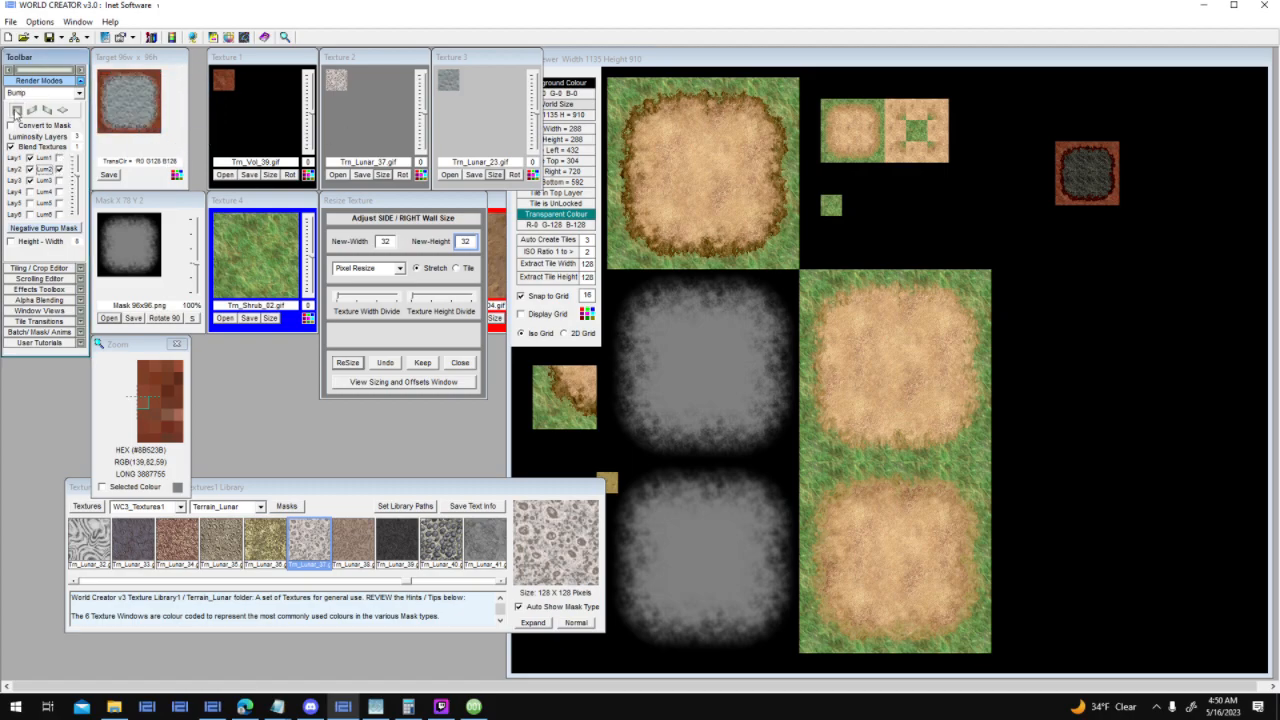
pyautogui.click(17, 112)
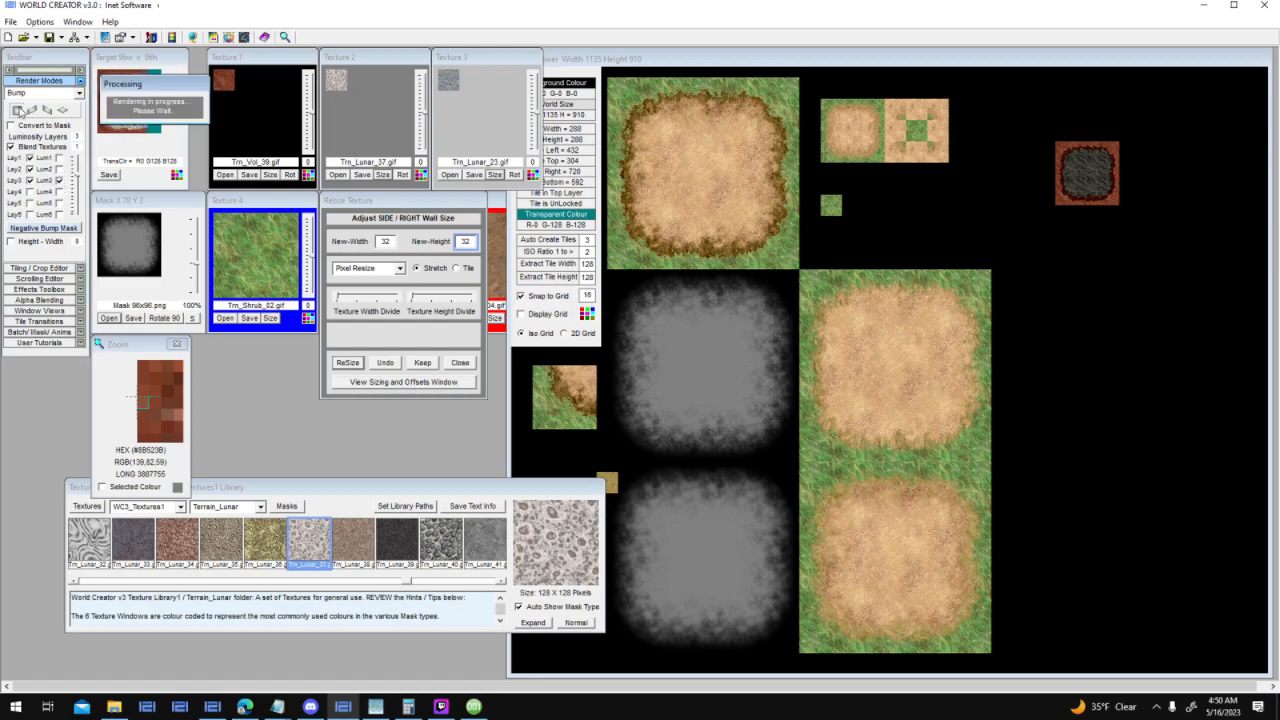
pyautogui.click(59, 169)
pyautogui.click(19, 112)
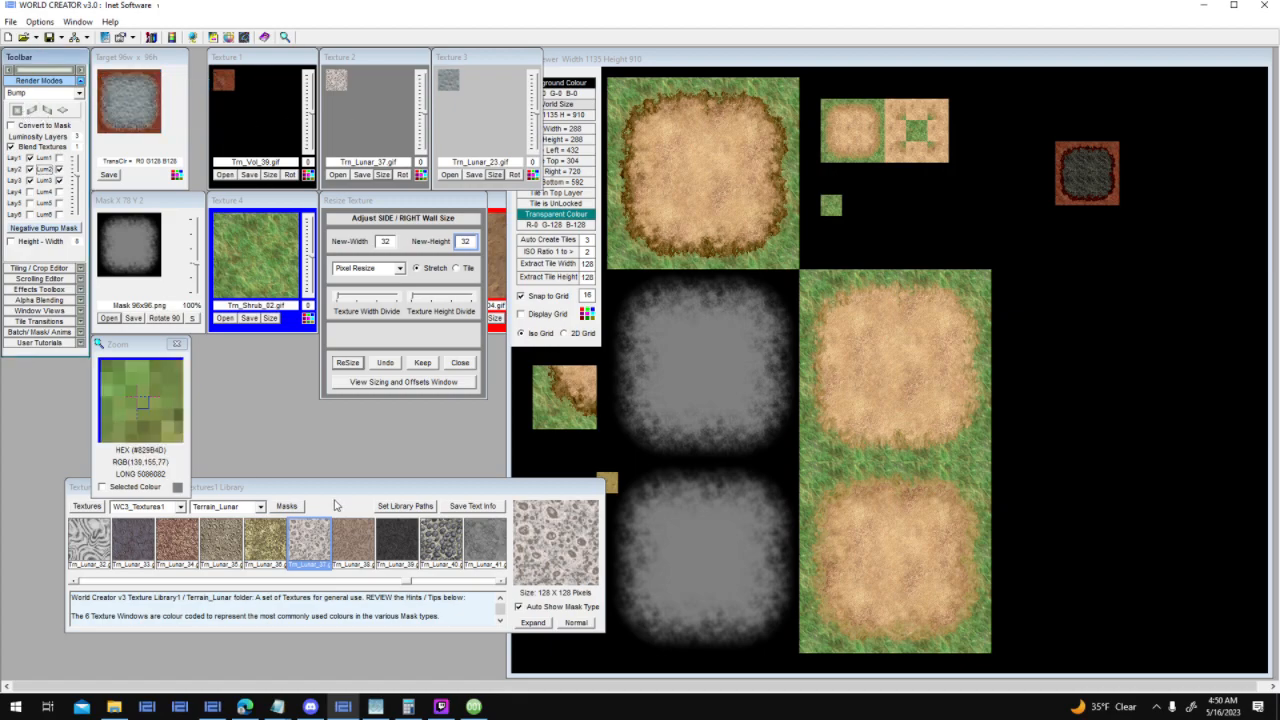
# Replace Texture 2 with Trn_Lunar_35.gif at 32 × 32 and render the tile again
pyautogui.click(221, 540)
pyautogui.click(336, 175)
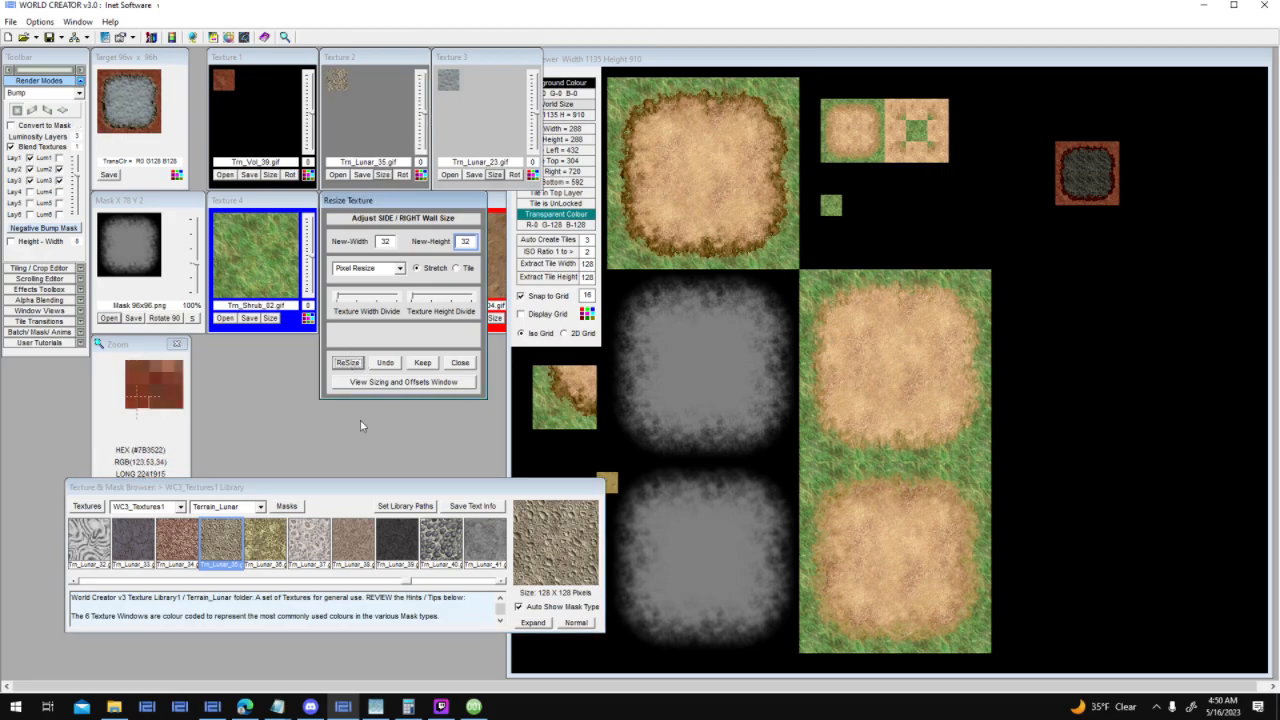
# Replace Texture 2 with Trn_Lunar_41.gif at 32 × 32 and render the tile again
pyautogui.moveTo(487, 538); pyautogui.dragTo(356, 116)
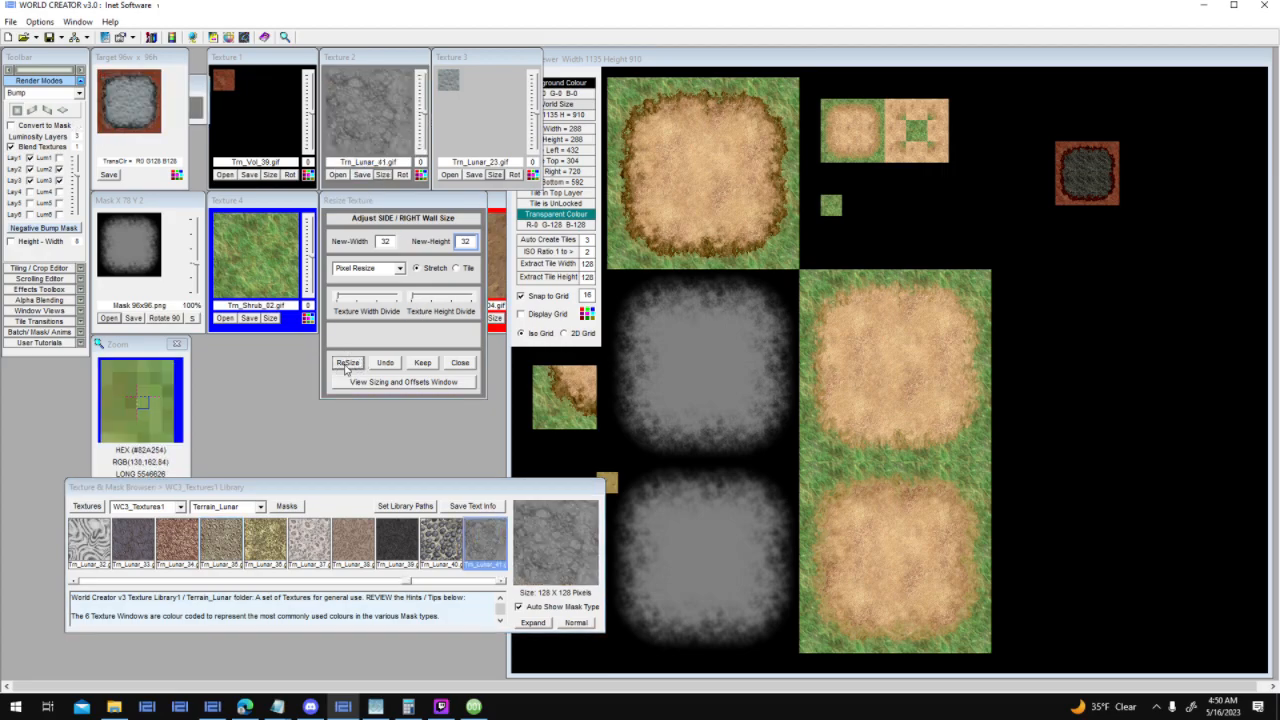
pyautogui.click(17, 110)
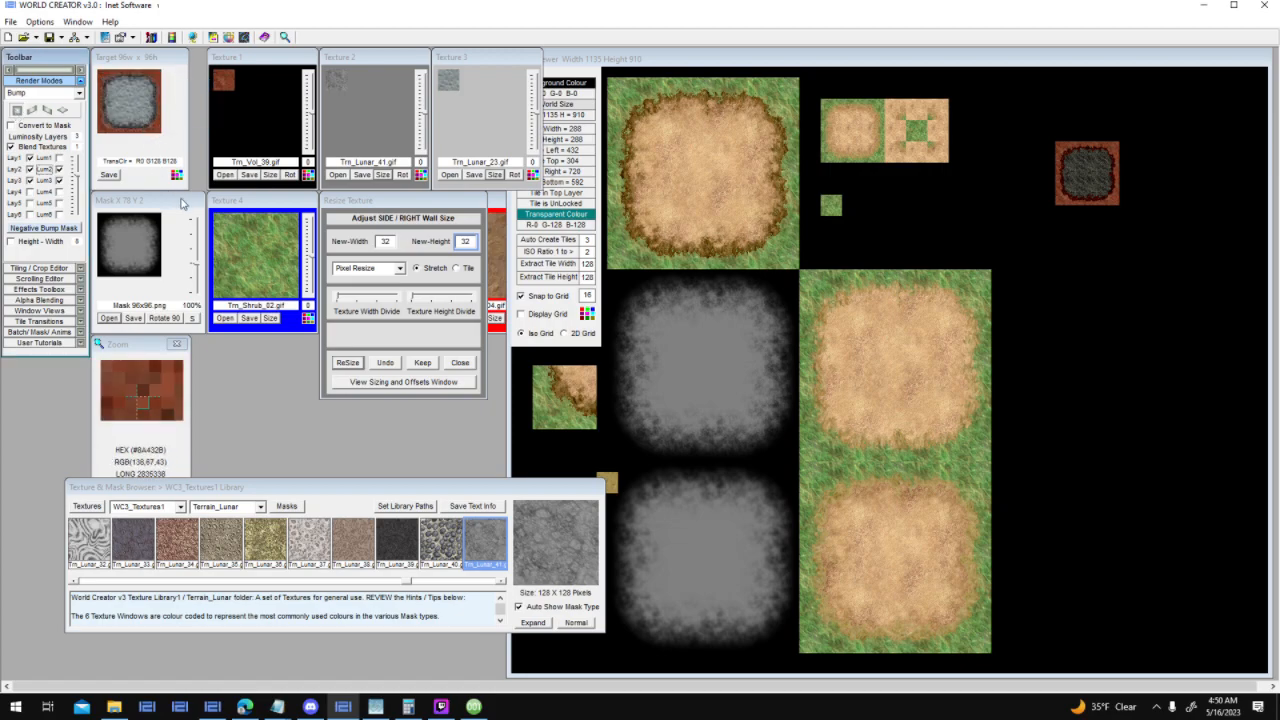
# Switch to Texture Maker and examine the Radial transition's settings and preview in Neighbor Texture Transitions
pyautogui.click(375, 707)
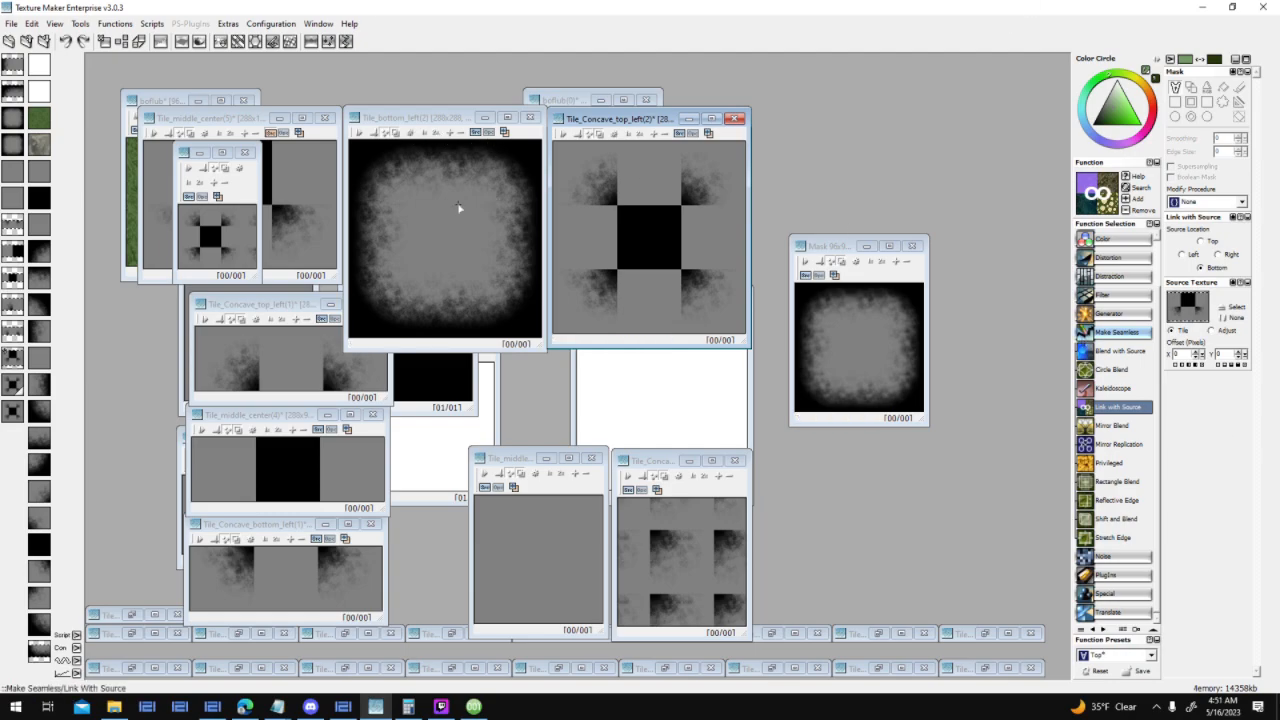
pyautogui.click(84, 24)
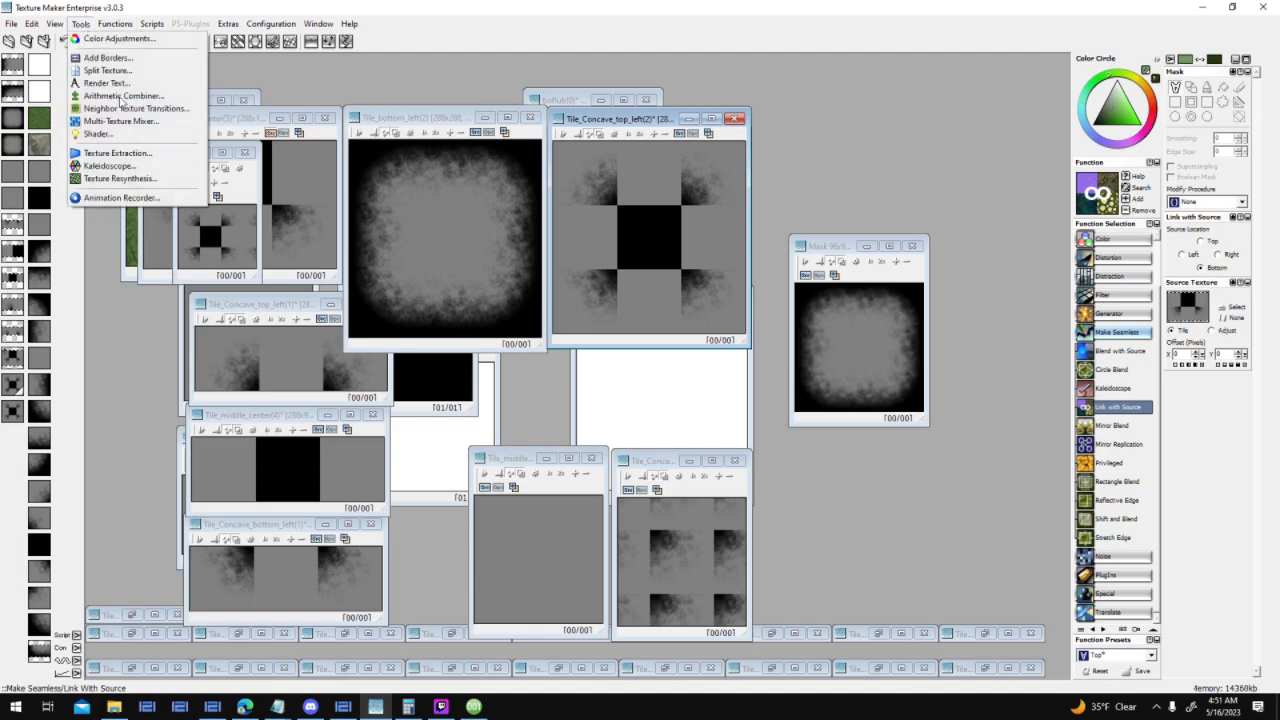
pyautogui.click(130, 97)
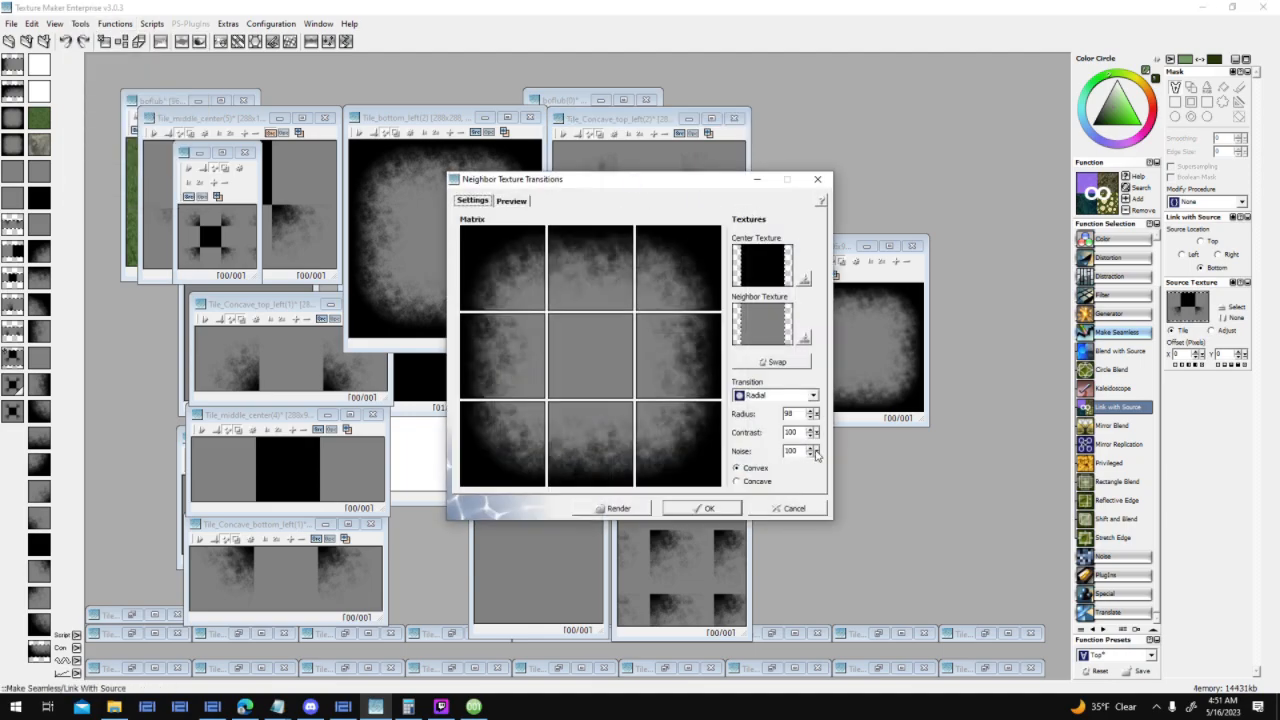
pyautogui.moveTo(816, 451); pyautogui.dragTo(1077, 442)
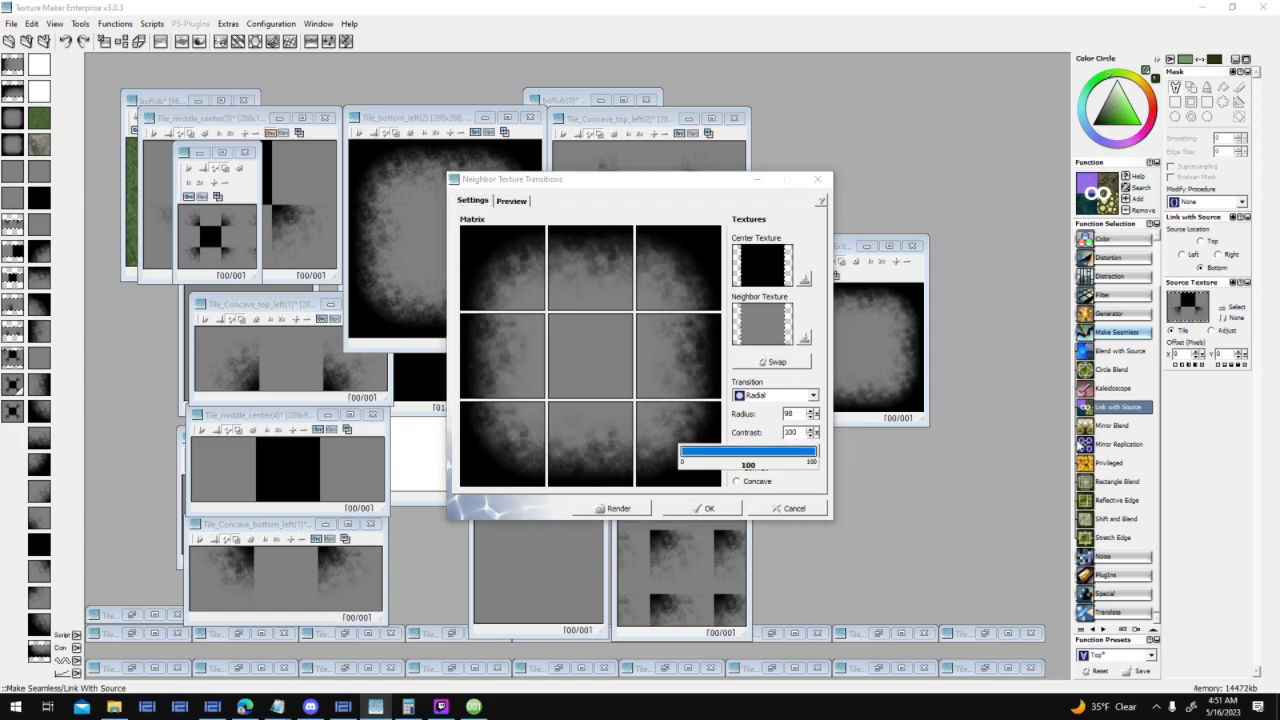
pyautogui.moveTo(804, 459); pyautogui.dragTo(895, 445)
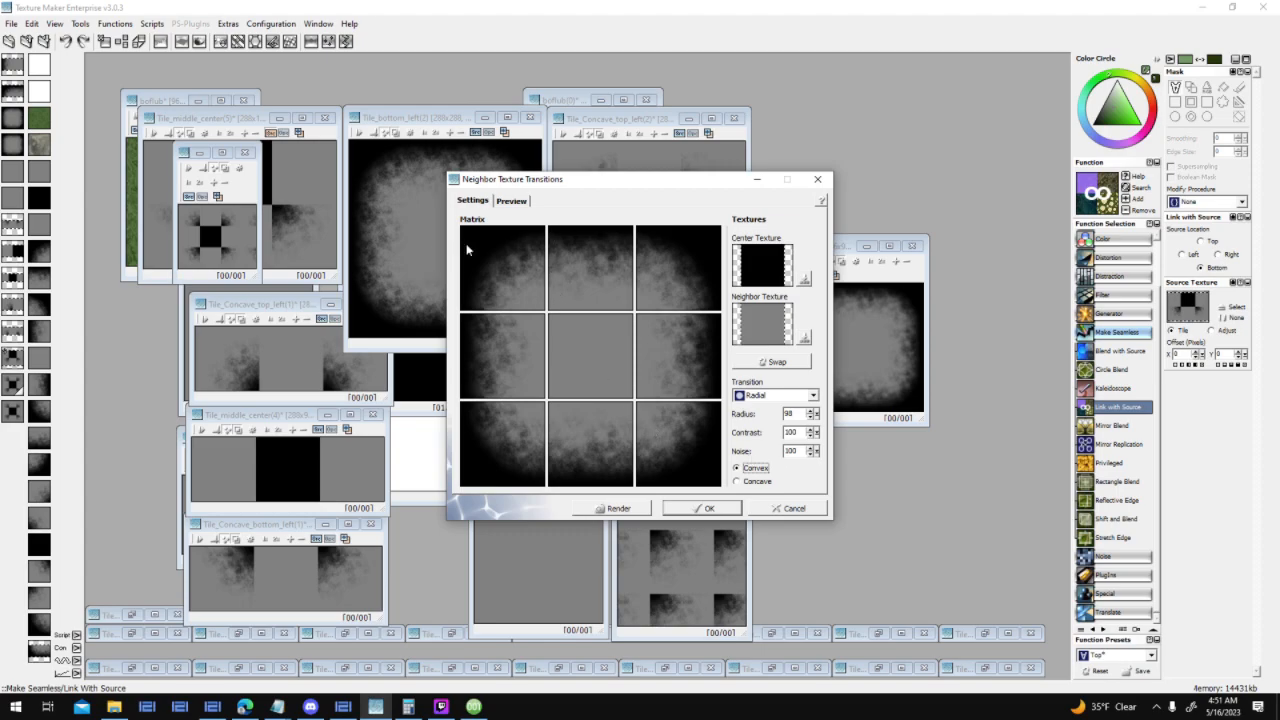
pyautogui.click(512, 201)
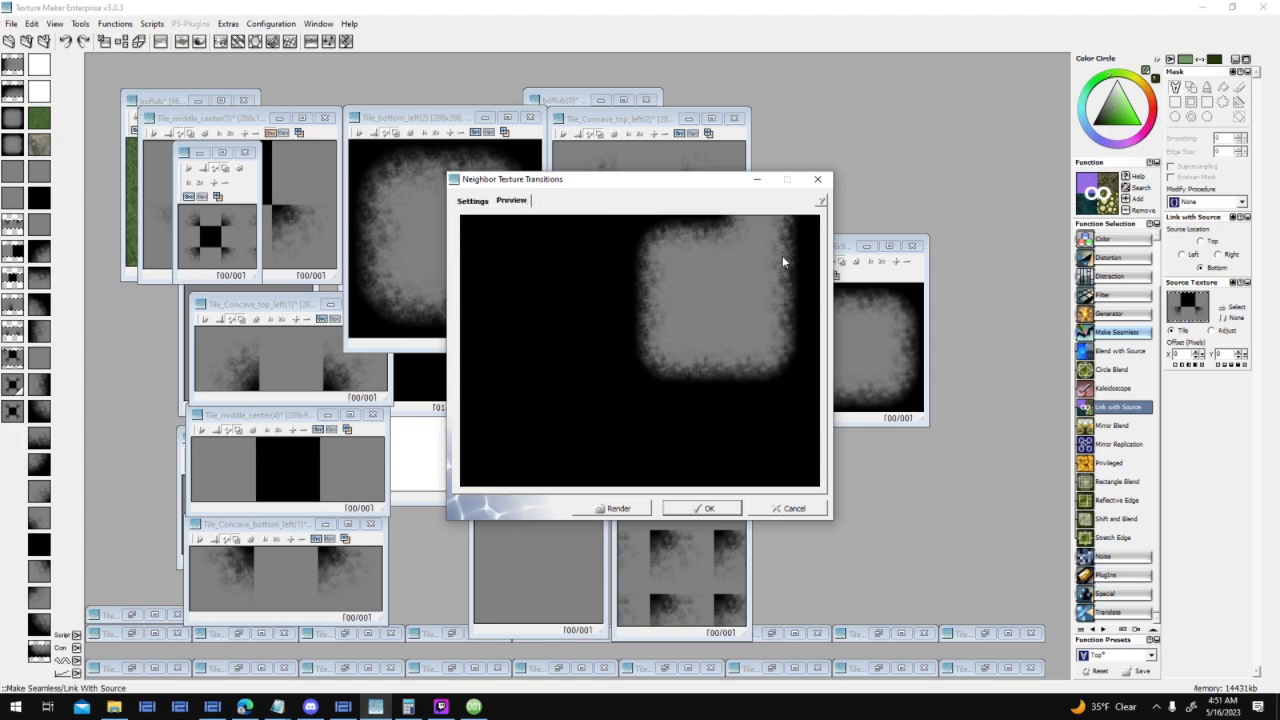
pyautogui.click(470, 201)
# Try swapping the center and neighbor textures and a transition radius of 100, and close the transition tool without applying
pyautogui.click(789, 364)
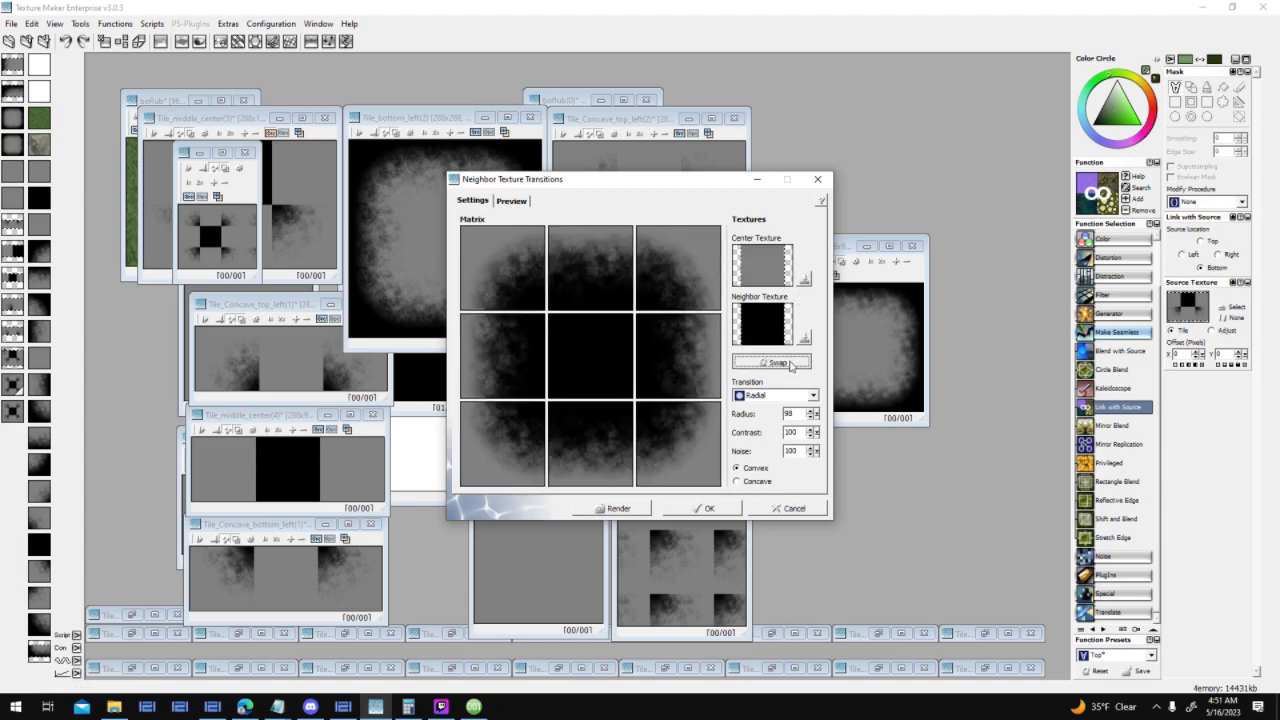
pyautogui.click(789, 364)
pyautogui.moveTo(821, 421); pyautogui.dragTo(822, 455)
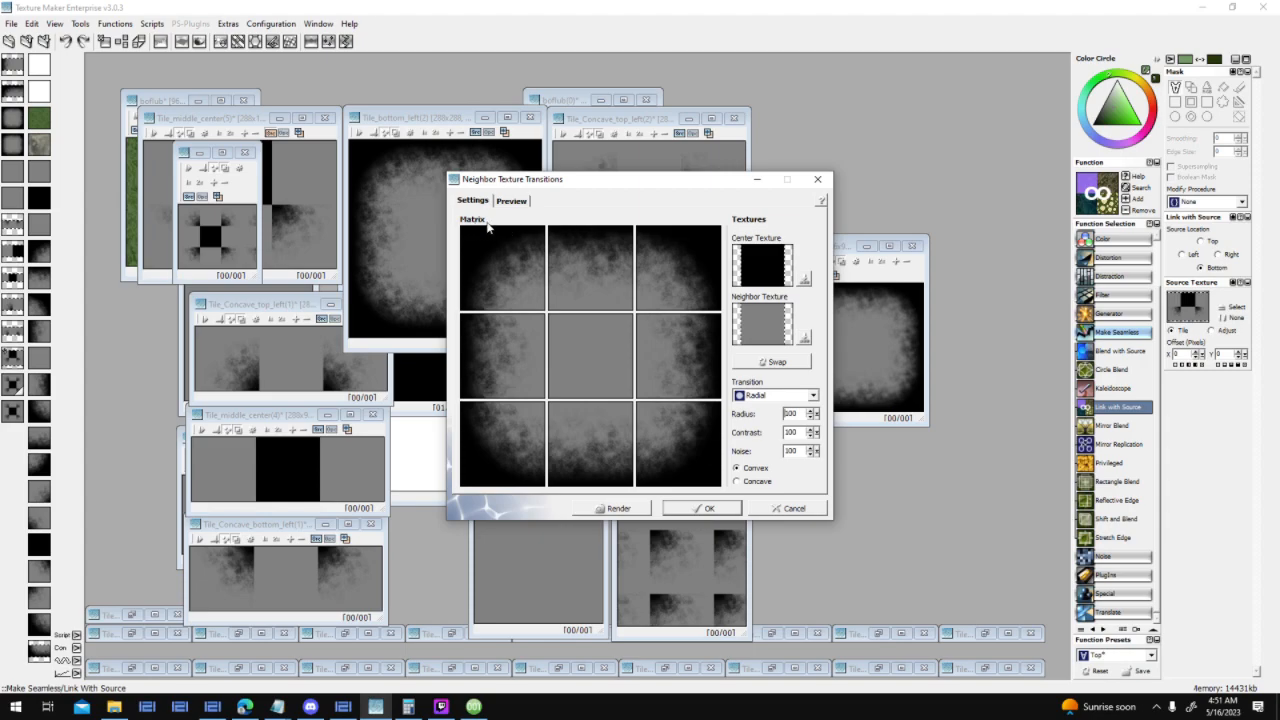
pyautogui.click(790, 508)
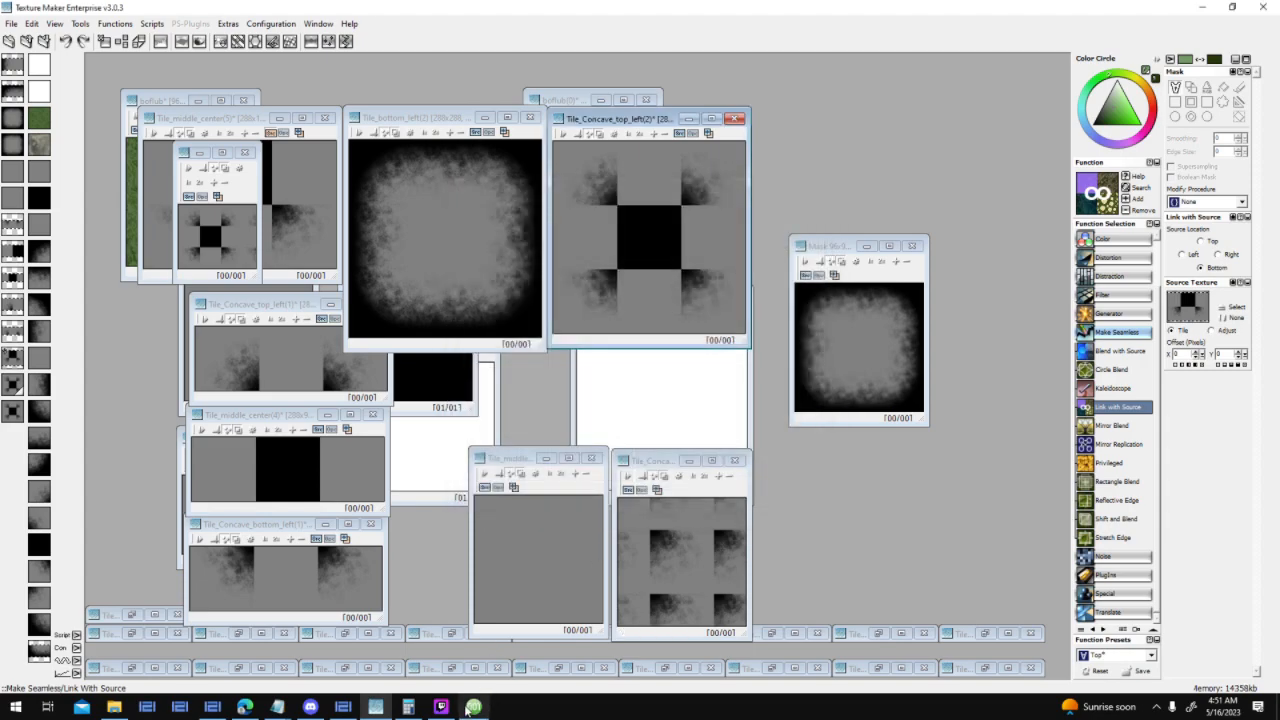
# Switch back to World Creator and place the 96 × 96 mask in the World Viewer below the grass-and-dirt corner tile
pyautogui.click(343, 706)
pyautogui.click(1111, 376)
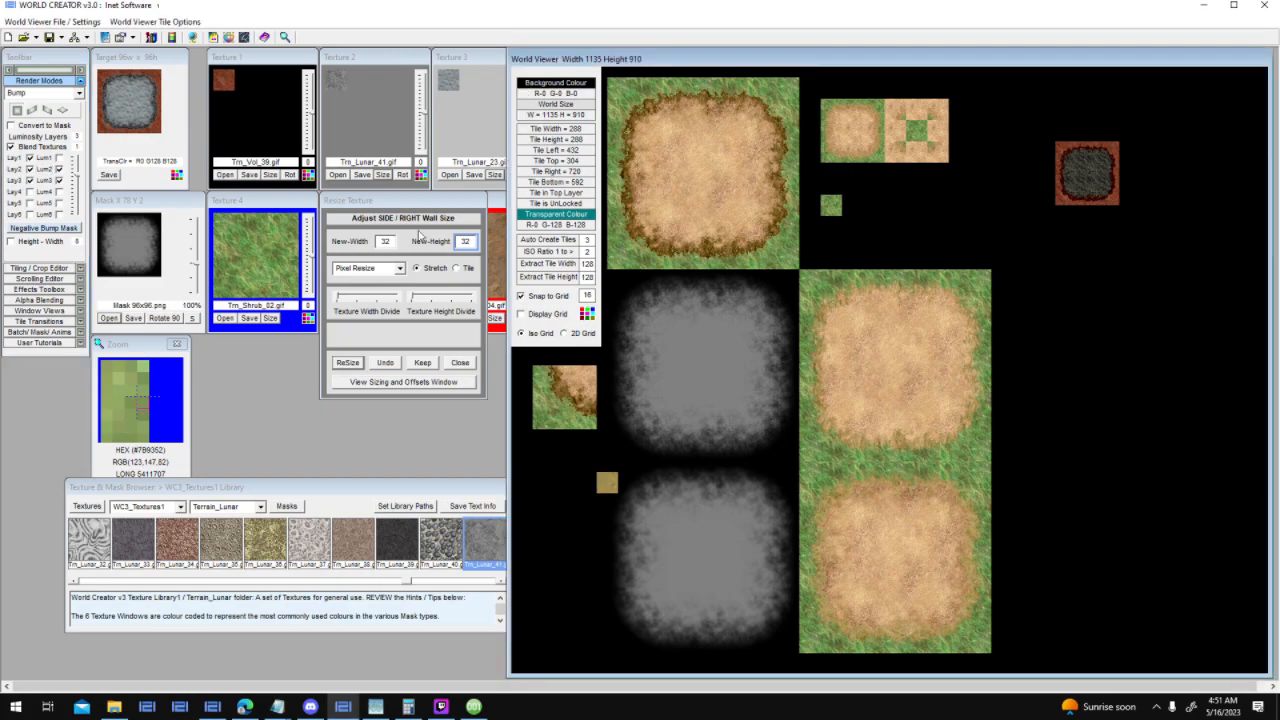
pyautogui.click(240, 118)
pyautogui.click(108, 318)
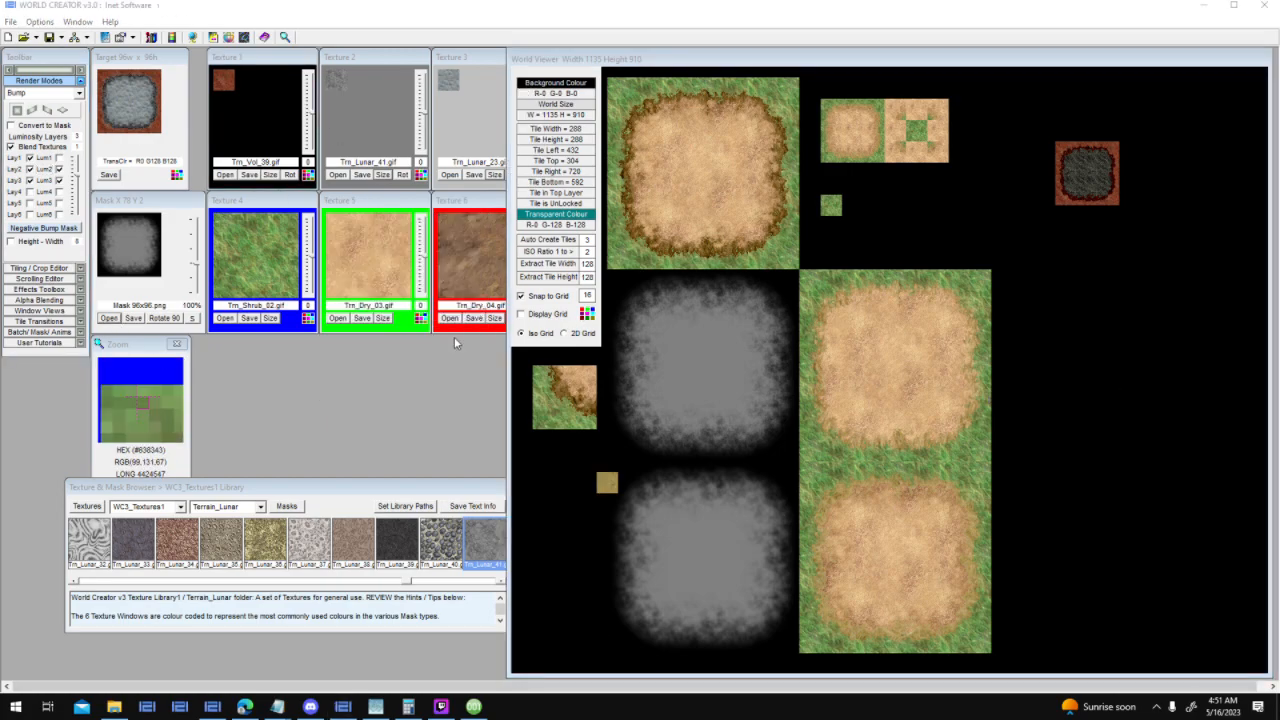
pyautogui.click(676, 532)
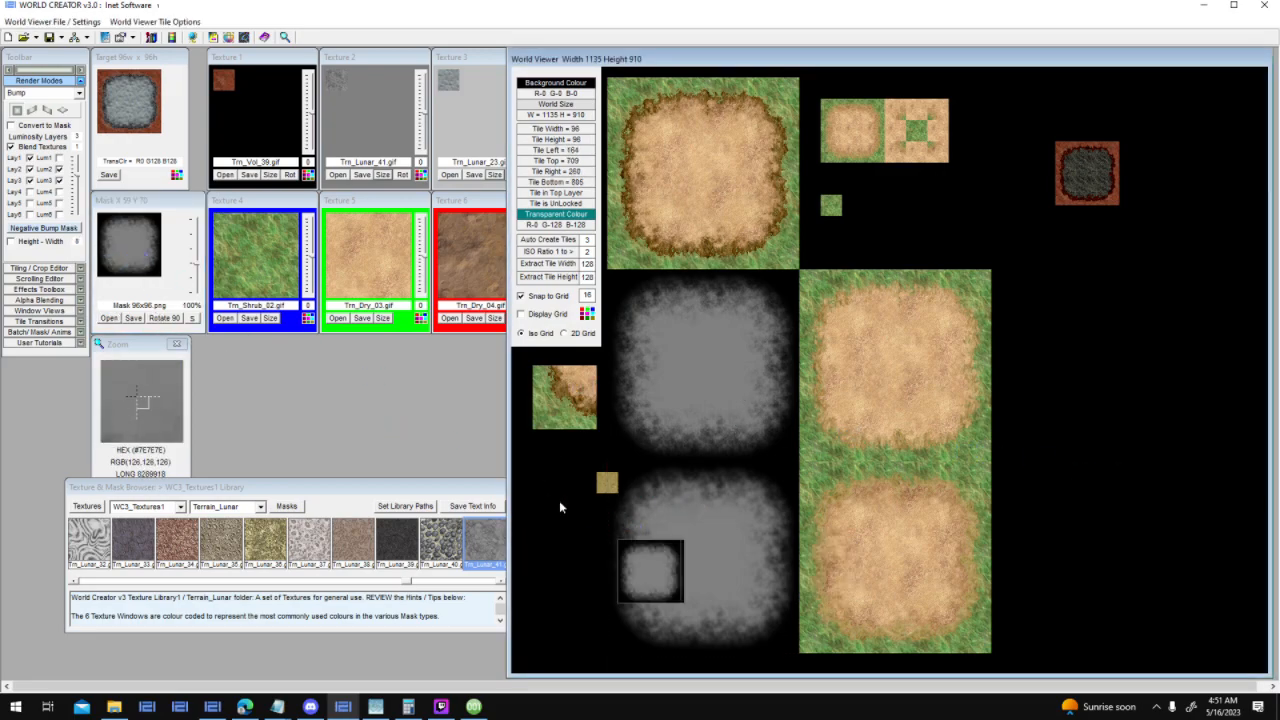
pyautogui.click(570, 470)
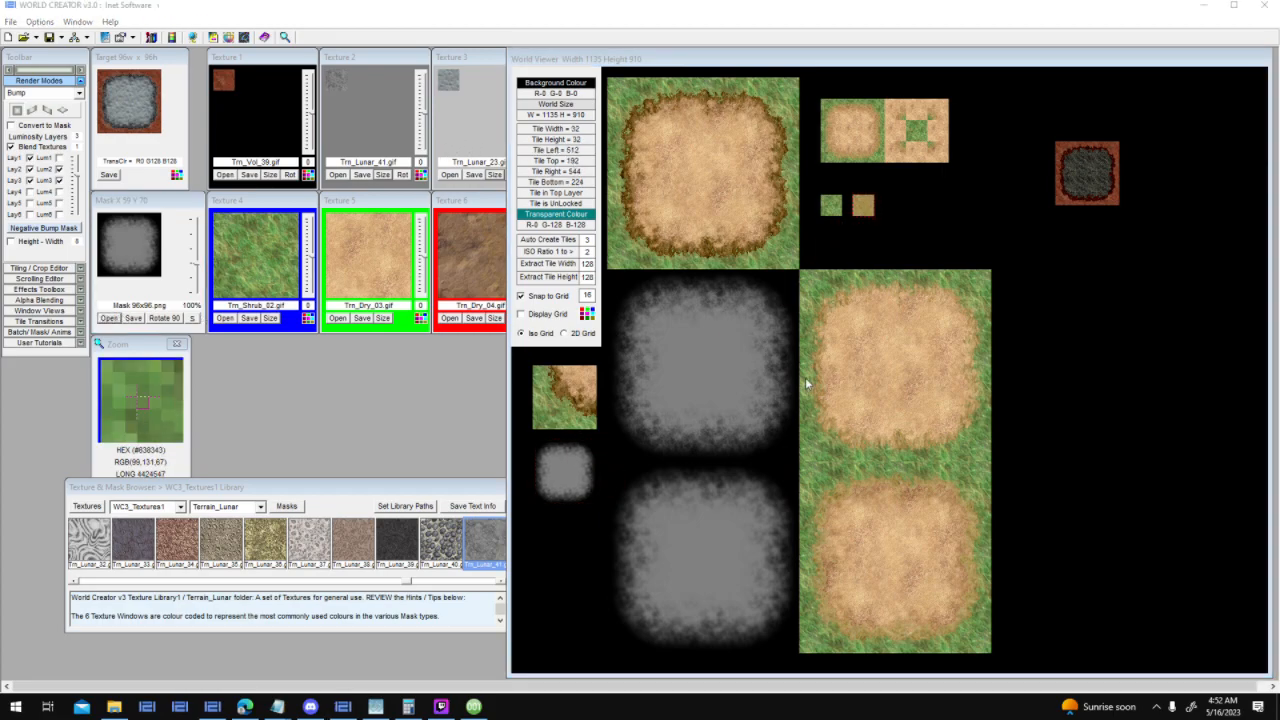
# Load Mask Concave 96x96.png as the mask and place it in the World Viewer below the small convex mask
pyautogui.click(110, 318)
pyautogui.moveTo(715, 315); pyautogui.dragTo(715, 408)
pyautogui.click(672, 513)
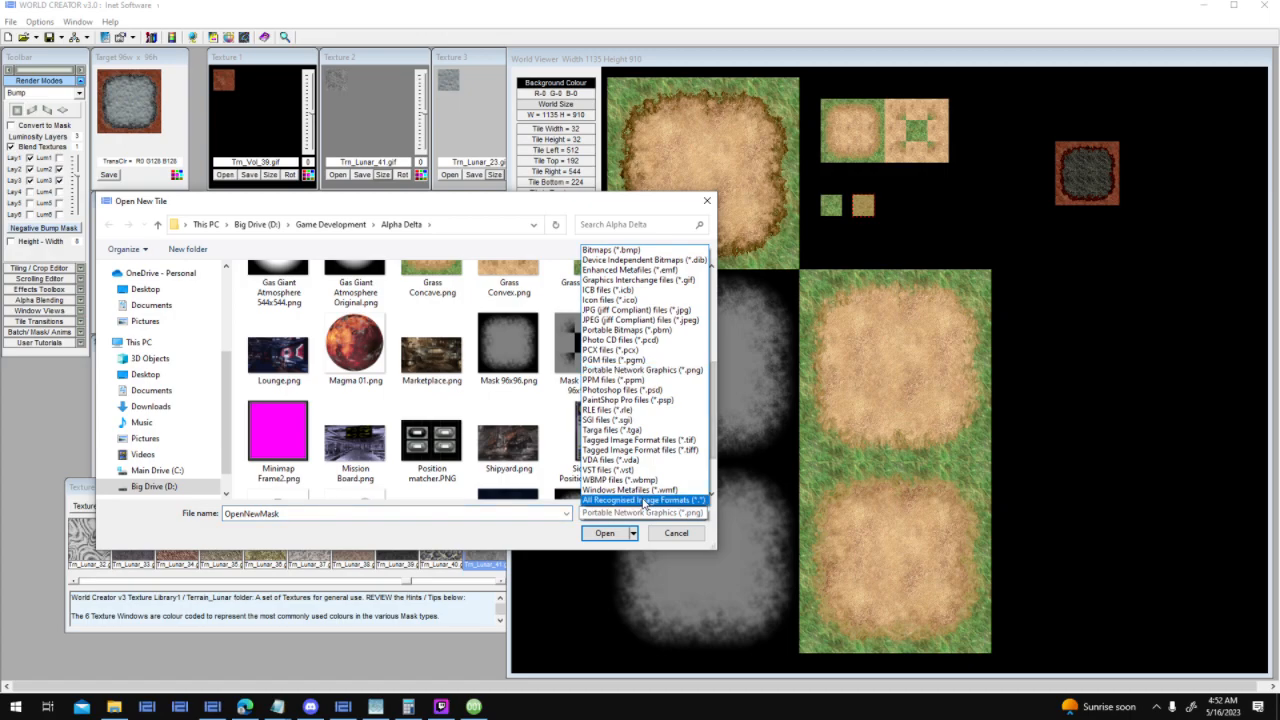
pyautogui.click(640, 494)
pyautogui.scroll(-10, 516, 422)
pyautogui.scroll(8, 505, 413)
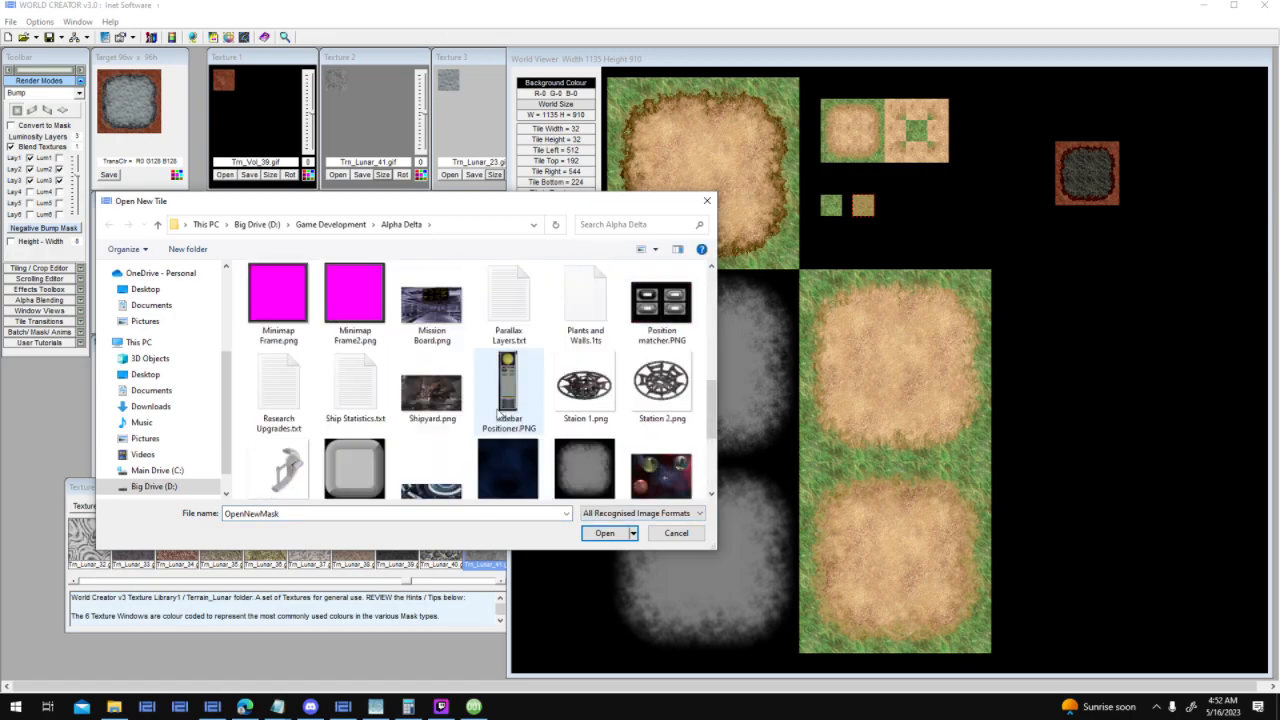
pyautogui.doubleClick(648, 388)
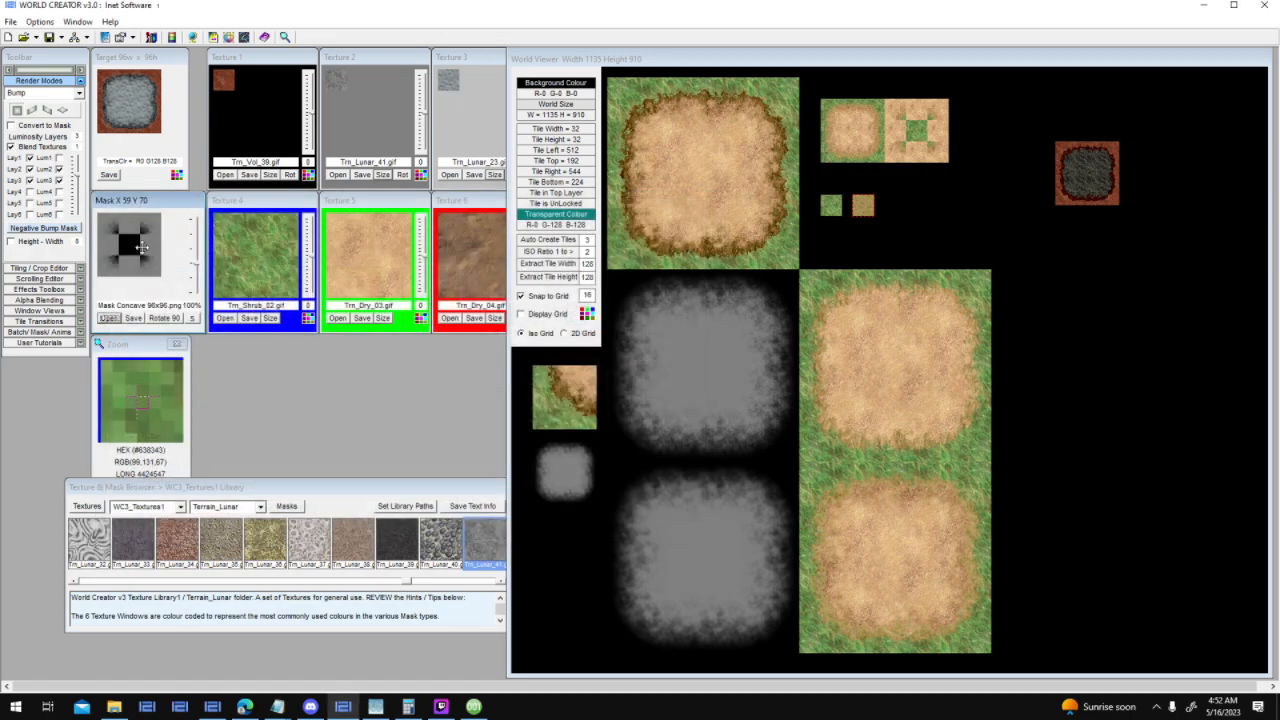
pyautogui.click(548, 576)
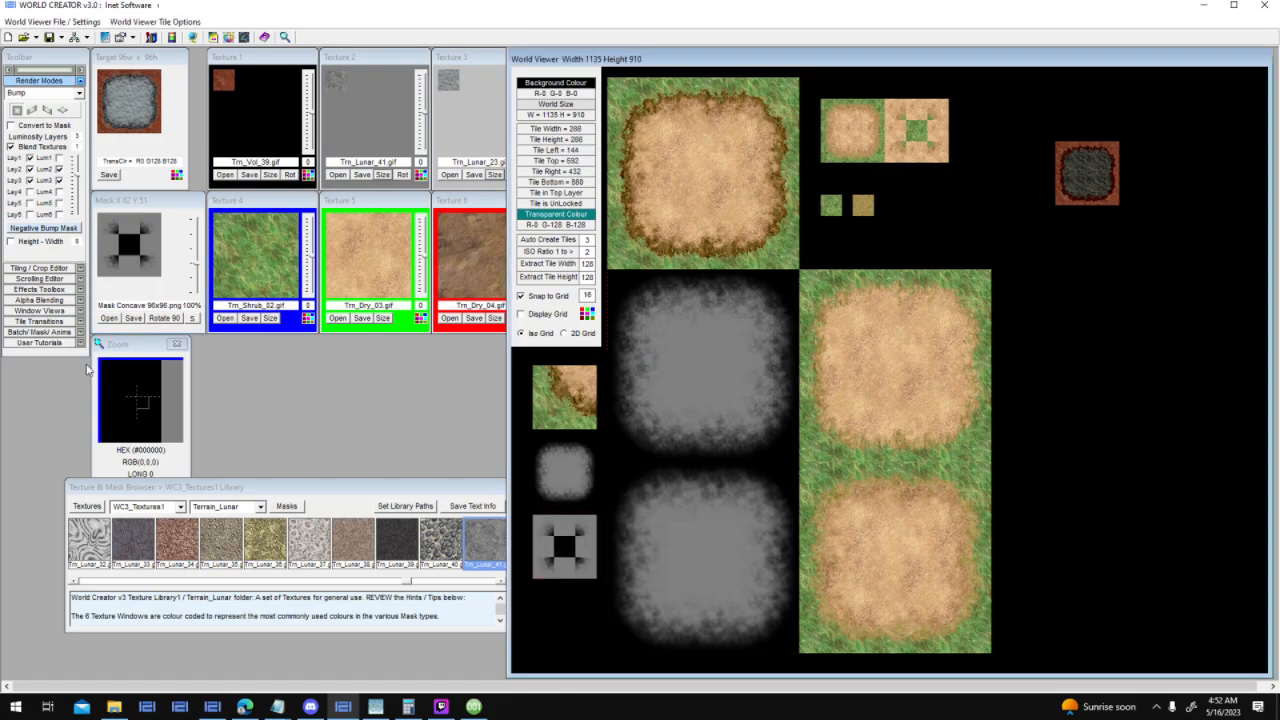
# Switch to Texture Maker and save the large concave mask texture as Tile_Concave_top_left(2).png in the Alpha Delta folder
pyautogui.click(105, 317)
pyautogui.moveTo(714, 308); pyautogui.dragTo(712, 445)
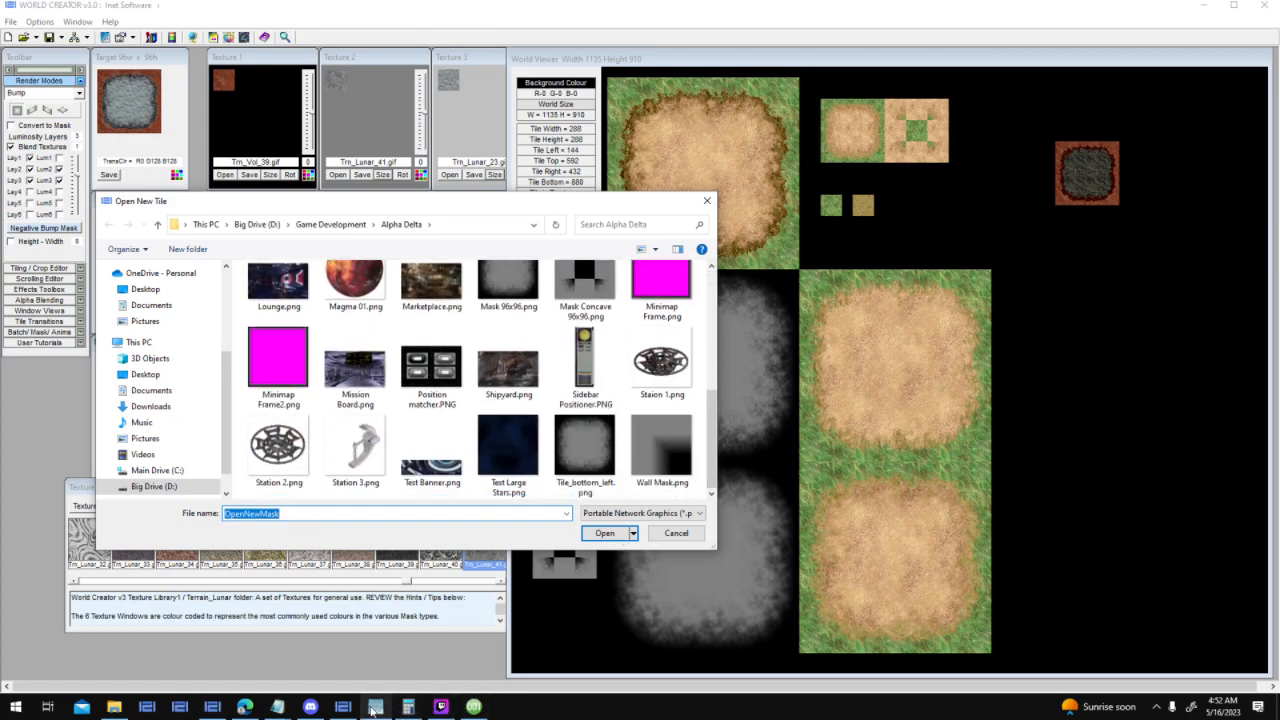
pyautogui.click(377, 700)
pyautogui.moveTo(660, 125); pyautogui.dragTo(744, 147)
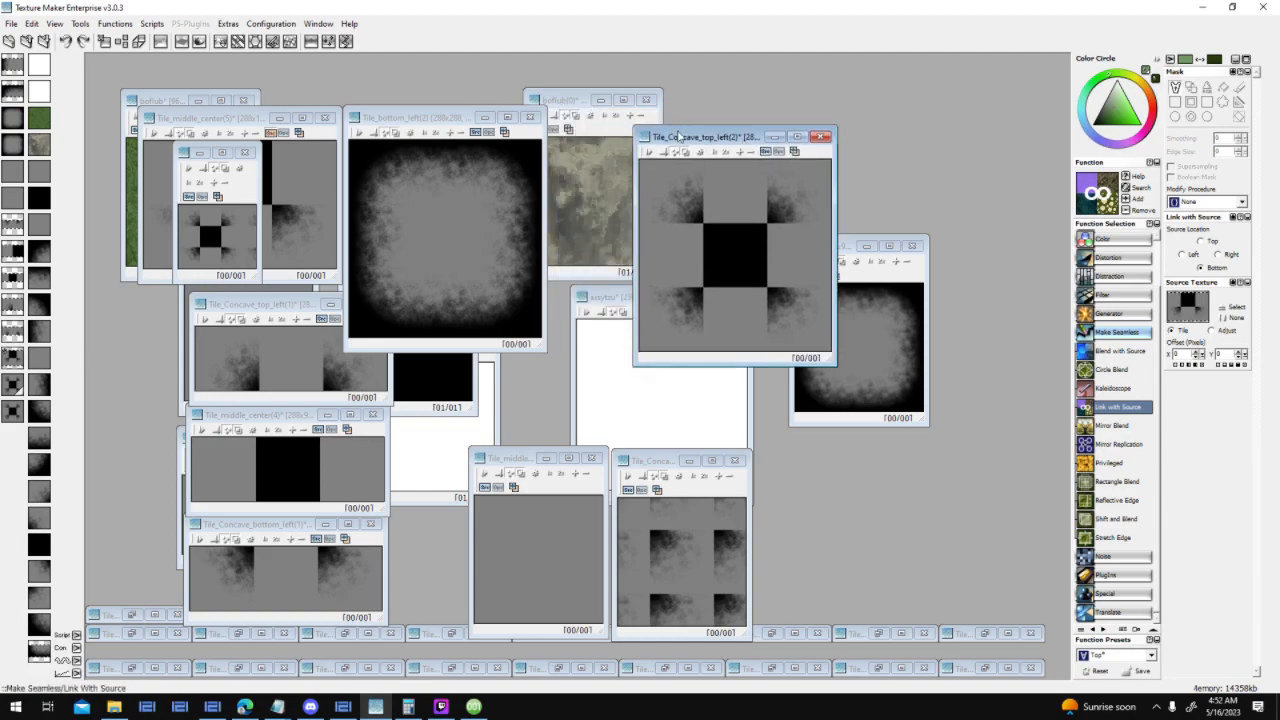
pyautogui.click(11, 23)
pyautogui.click(36, 103)
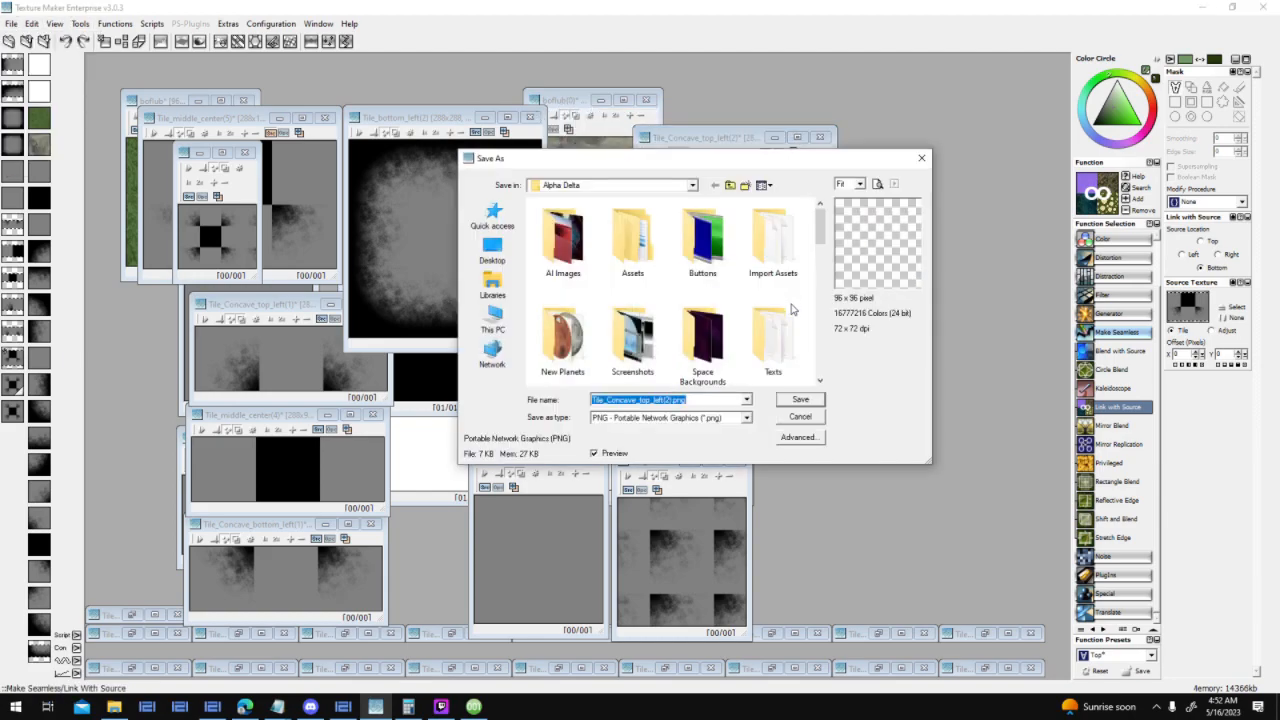
pyautogui.scroll(-1, 670, 290)
pyautogui.click(811, 401)
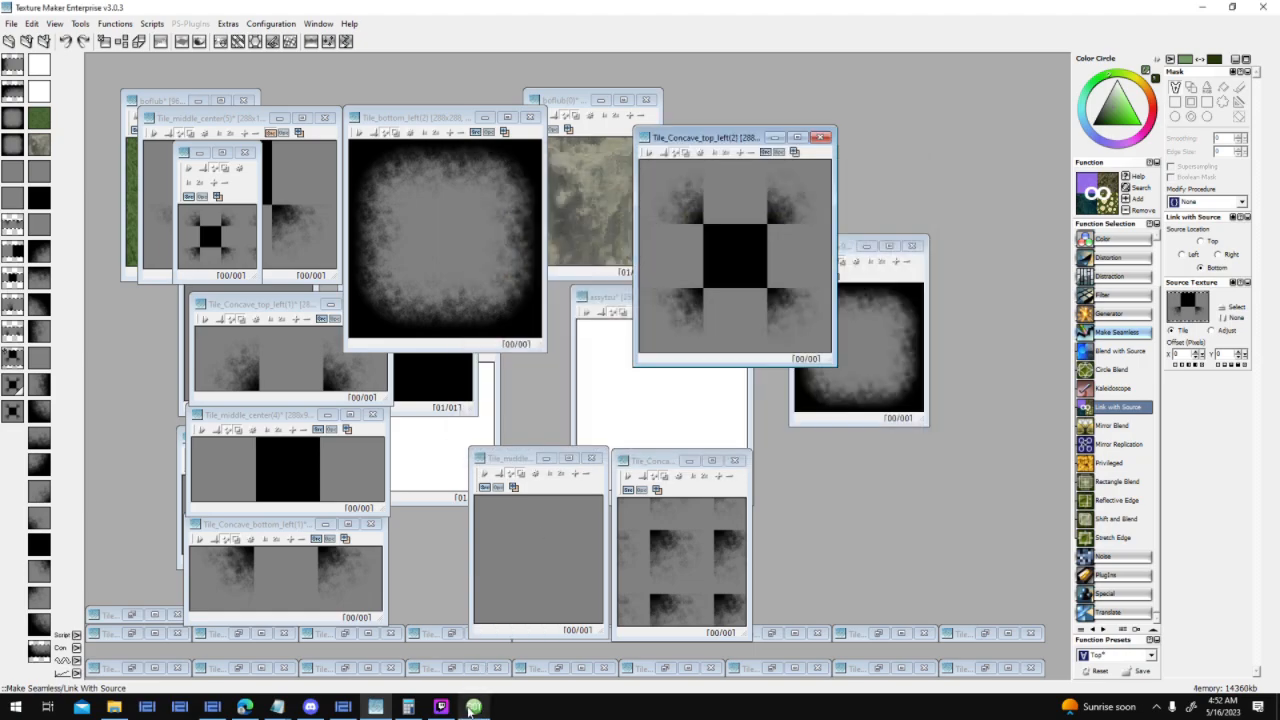
# Back in World Creator, load Tile_Concave_top_left(2).png as the mask and place it beside the upper 288 × 288 dirt tile in the World Viewer
pyautogui.click(343, 707)
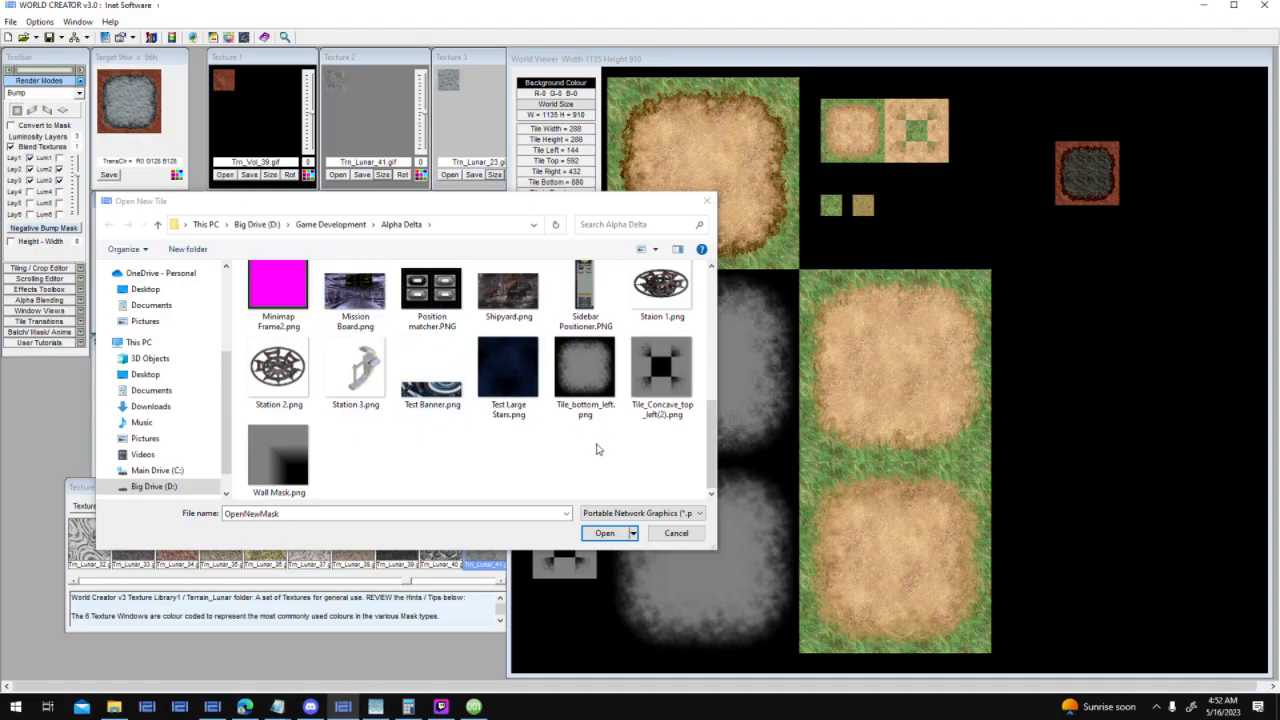
pyautogui.doubleClick(662, 376)
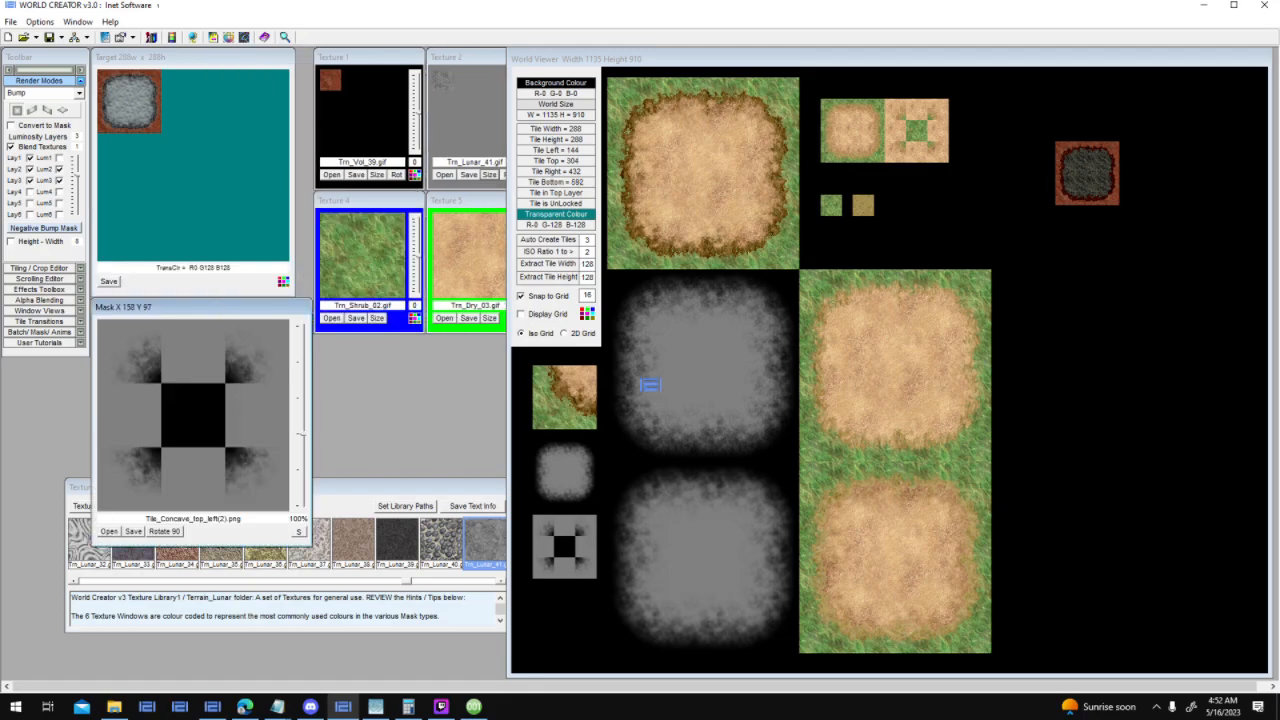
pyautogui.click(1121, 360)
pyautogui.moveTo(596, 107)
pyautogui.mouseDown()
pyautogui.moveTo(586, 130)
pyautogui.moveTo(604, 107)
pyautogui.mouseUp()
pyautogui.moveTo(617, 60); pyautogui.dragTo(801, 196)
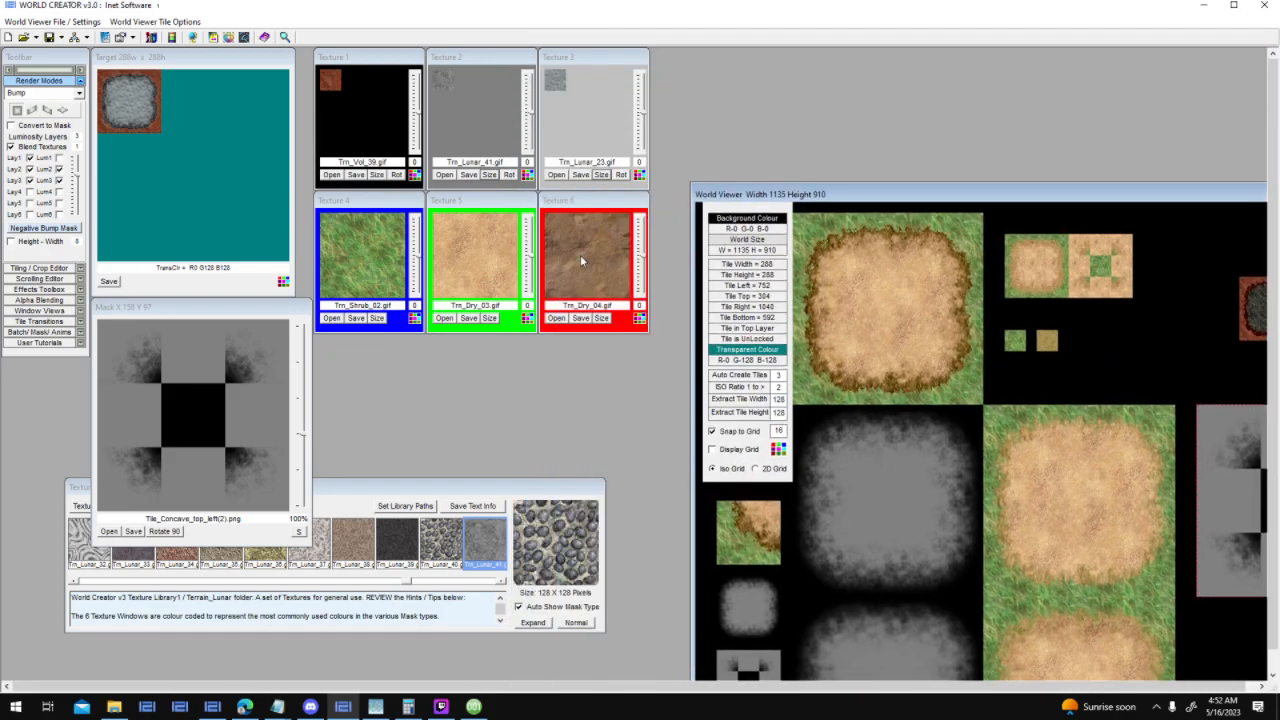
# Load Trn_Shrub_02.gif, Trn_Dry_03.gif and Trn_Dry_04.gif into Textures 1 to 3 and render the concave tile
pyautogui.click(580, 259)
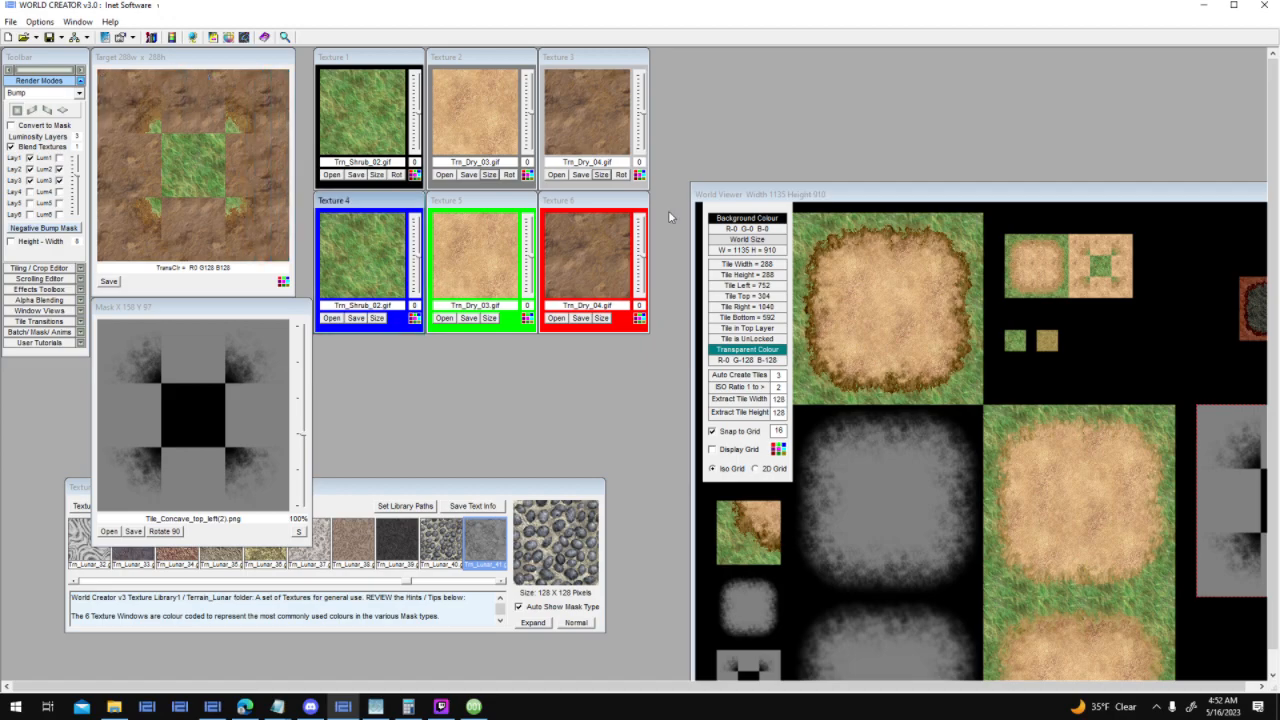
pyautogui.moveTo(845, 187); pyautogui.dragTo(769, 132)
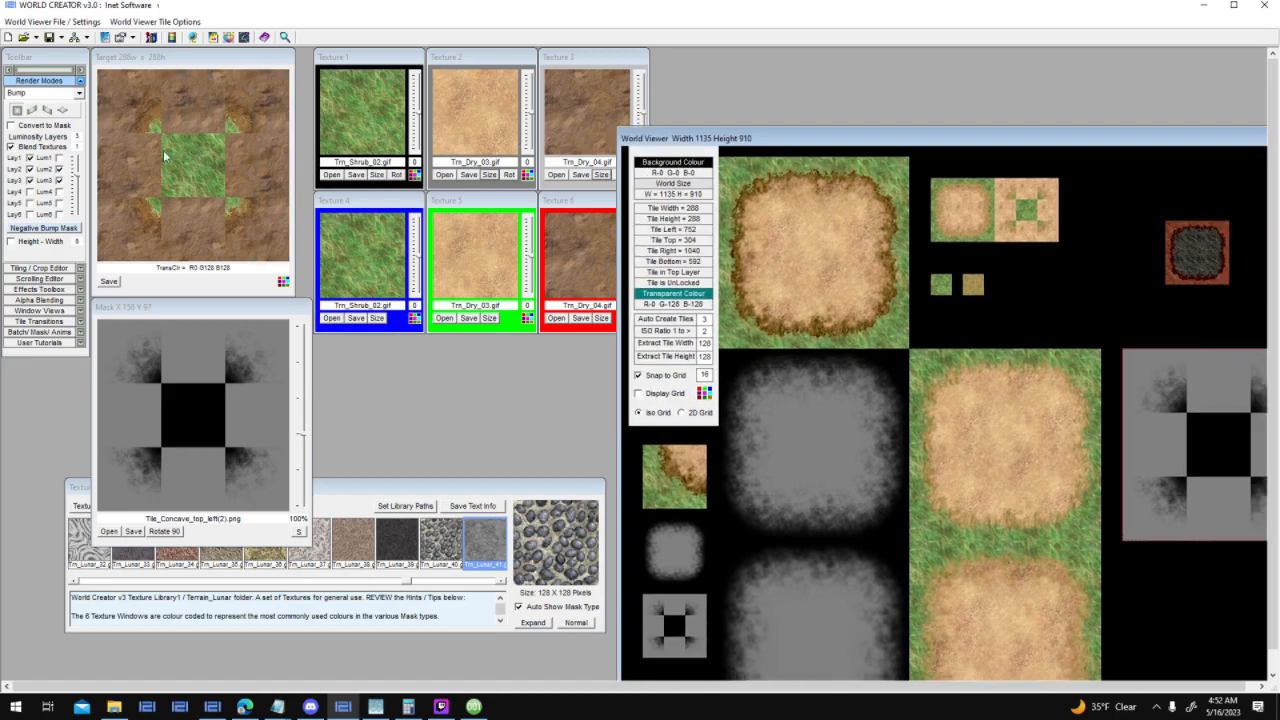
# Put Trn_Dry_04.gif in Texture 2 and Trn_Dry_03.gif in Texture 3, and render the concave tile with the Lum2 layer toggled
pyautogui.click(59, 170)
pyautogui.click(16, 110)
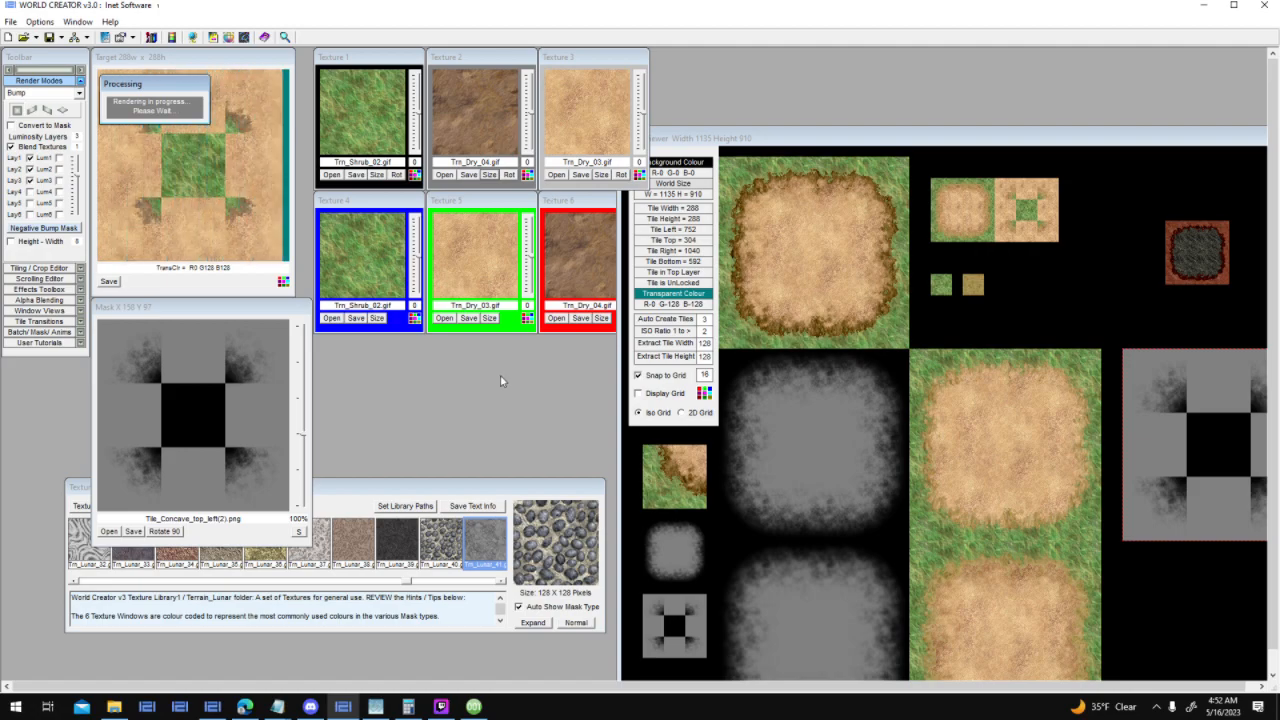
pyautogui.click(59, 169)
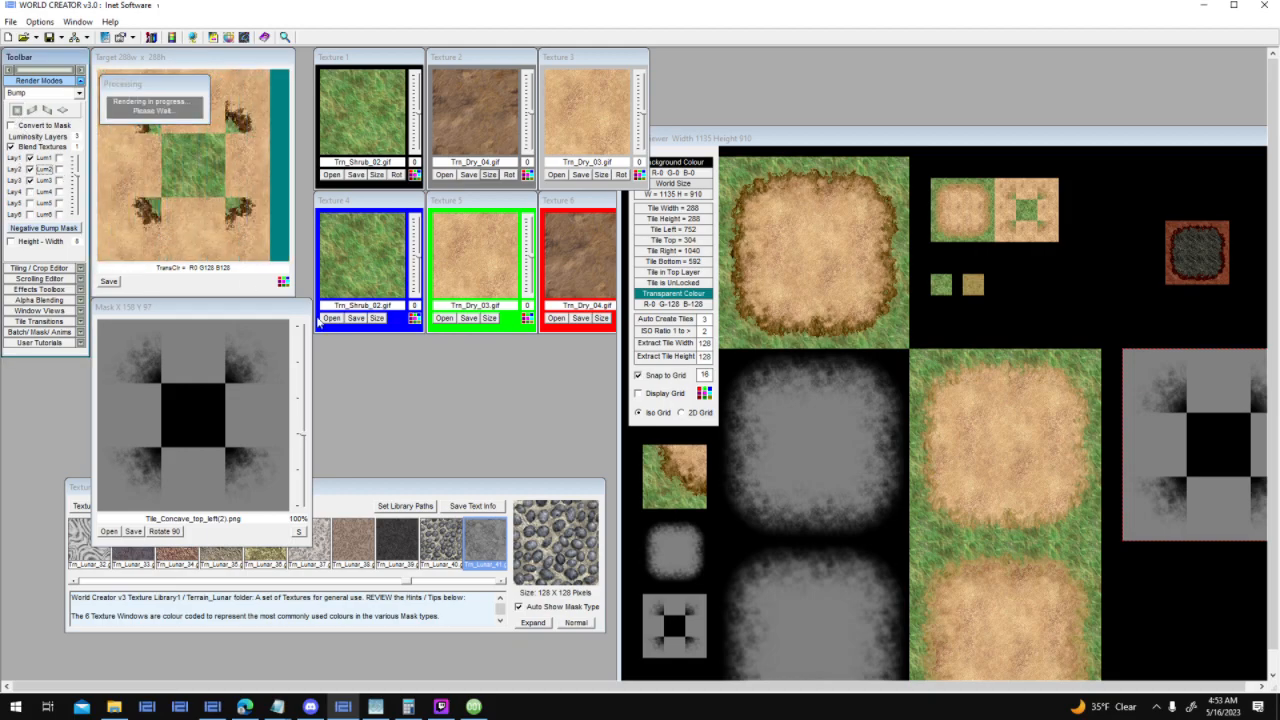
# Load Trn_Dry_10.gif from the Terrain_Dry folder into Texture 2 and render the concave tile
pyautogui.click(329, 502)
pyautogui.click(259, 506)
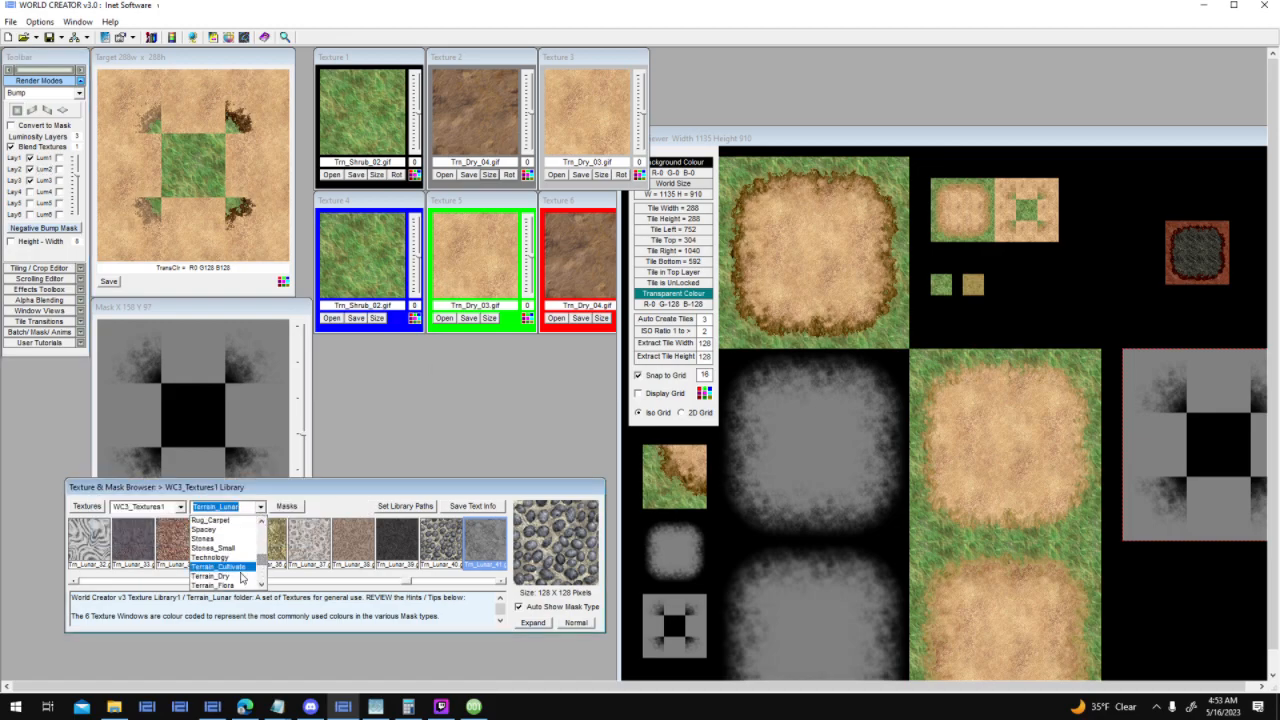
pyautogui.click(212, 538)
pyautogui.click(459, 581)
pyautogui.moveTo(397, 540); pyautogui.dragTo(487, 117)
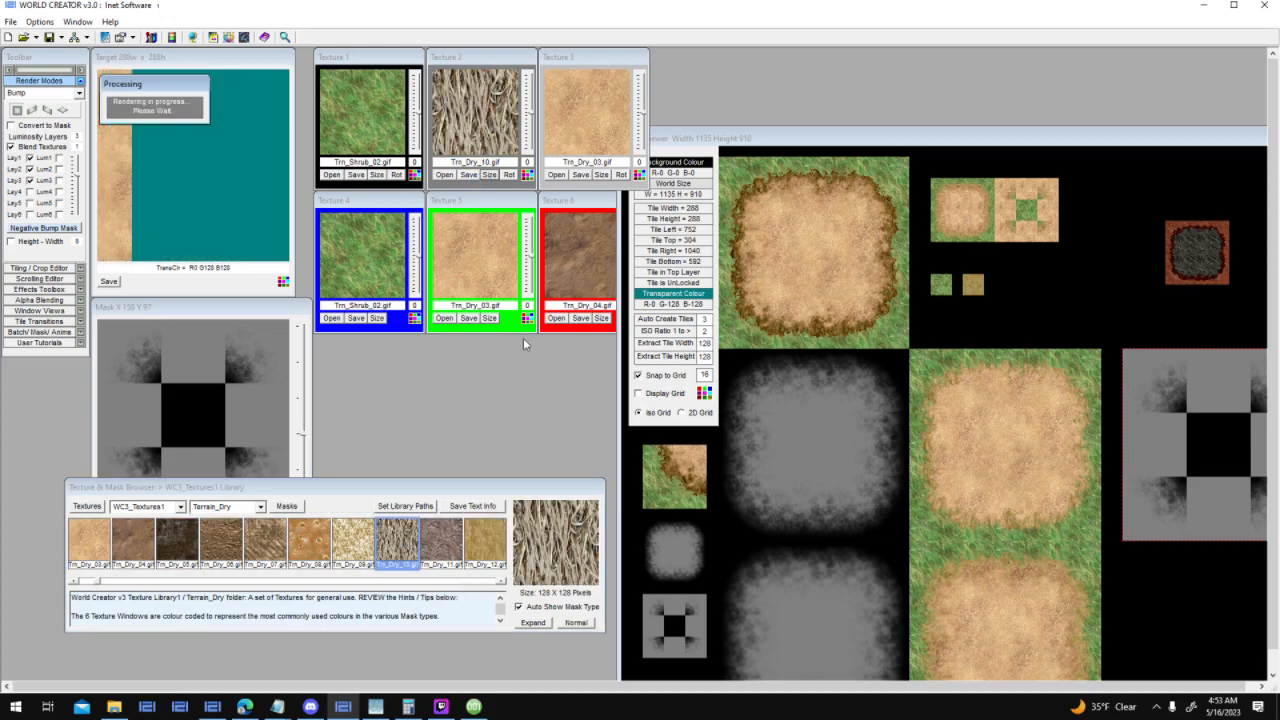
# Replace Texture 2 with Trn_Dry_12.gif, render the concave tile and place it over the large concave mask in the World Viewer
pyautogui.click(493, 548)
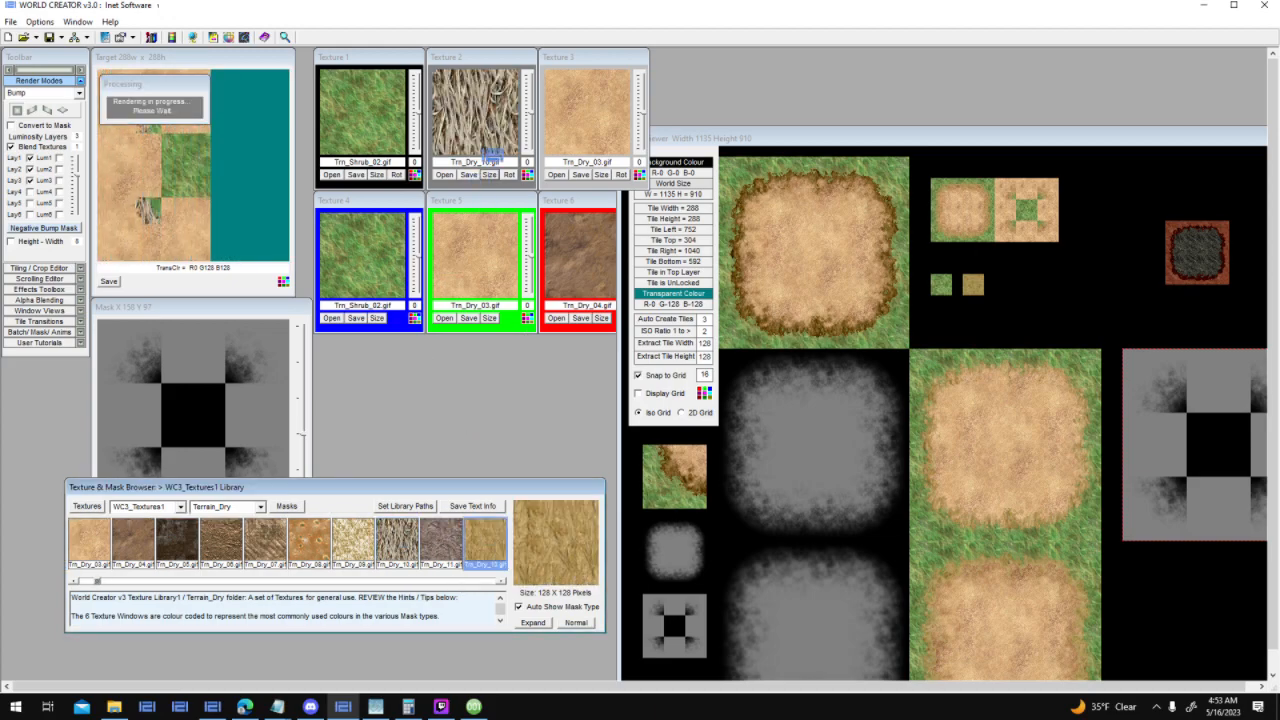
pyautogui.moveTo(493, 548); pyautogui.dragTo(487, 117)
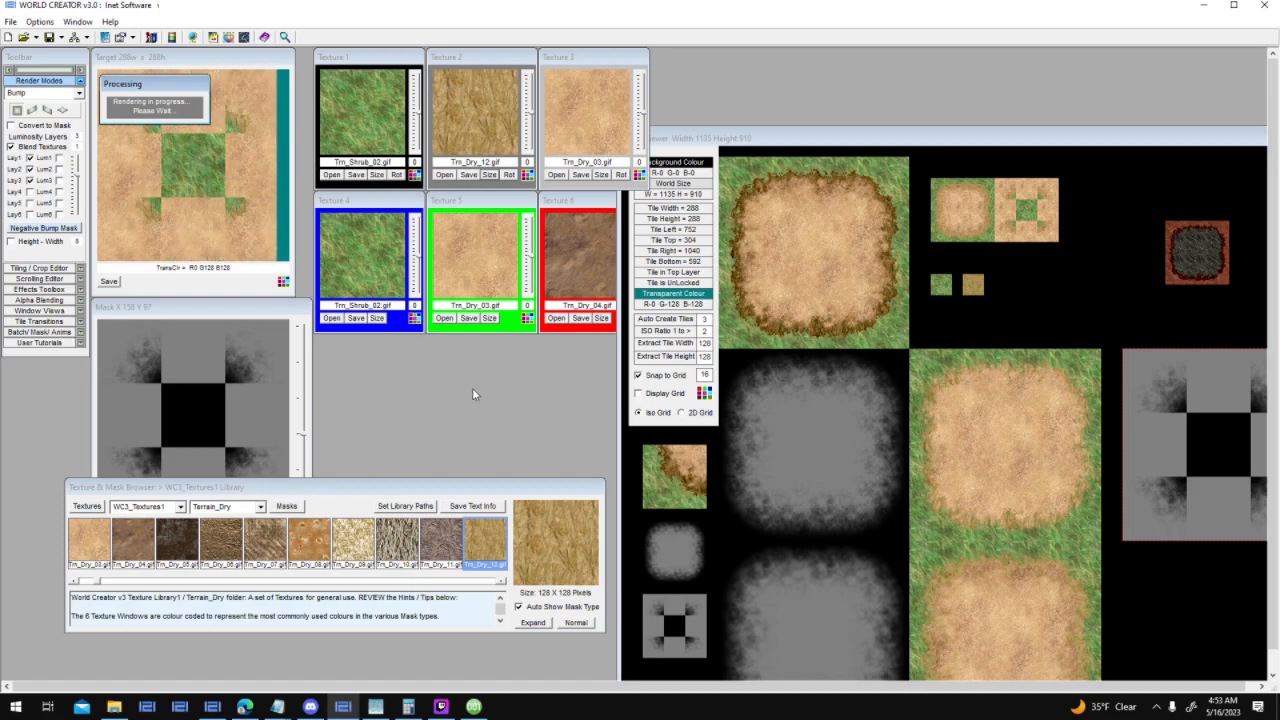
pyautogui.moveTo(235, 165); pyautogui.dragTo(832, 395)
pyautogui.moveTo(1189, 549); pyautogui.dragTo(1203, 464)
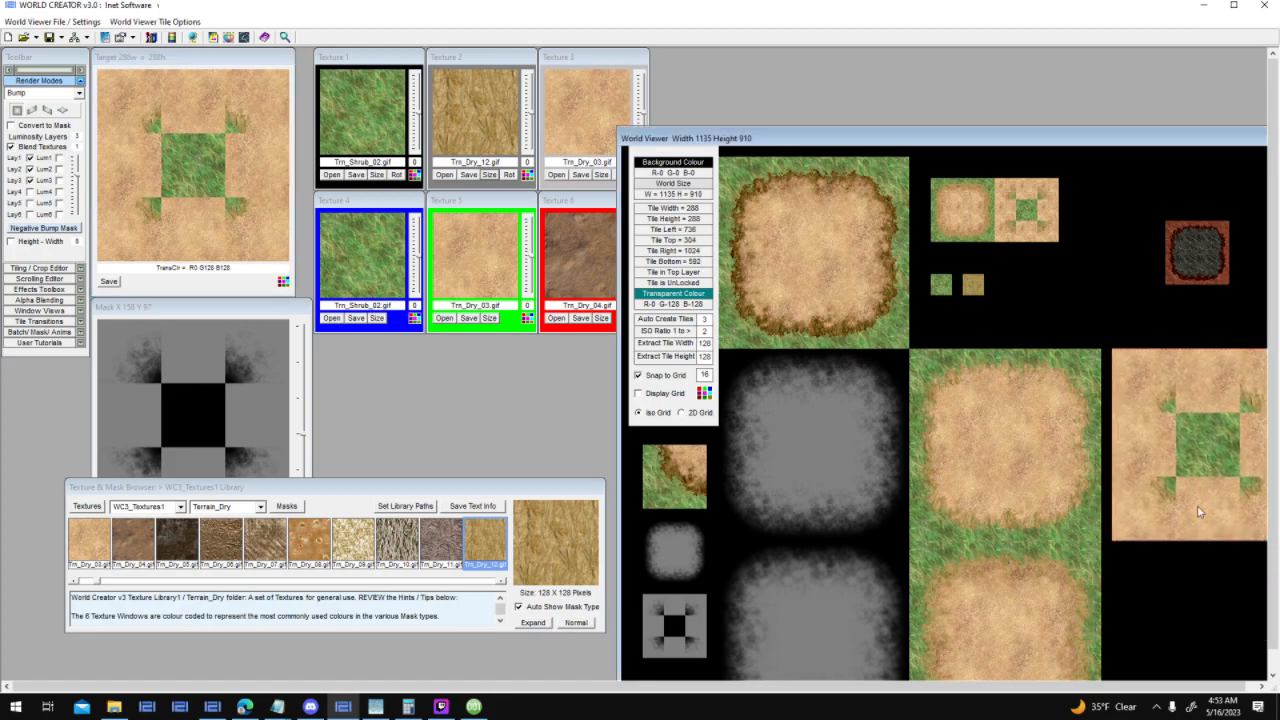
# Widen the World Viewer to 1547 and place the large concave mask beside the convex tiles, with its rendered tile directly adjoining it
pyautogui.moveTo(1024, 149); pyautogui.dragTo(948, 97)
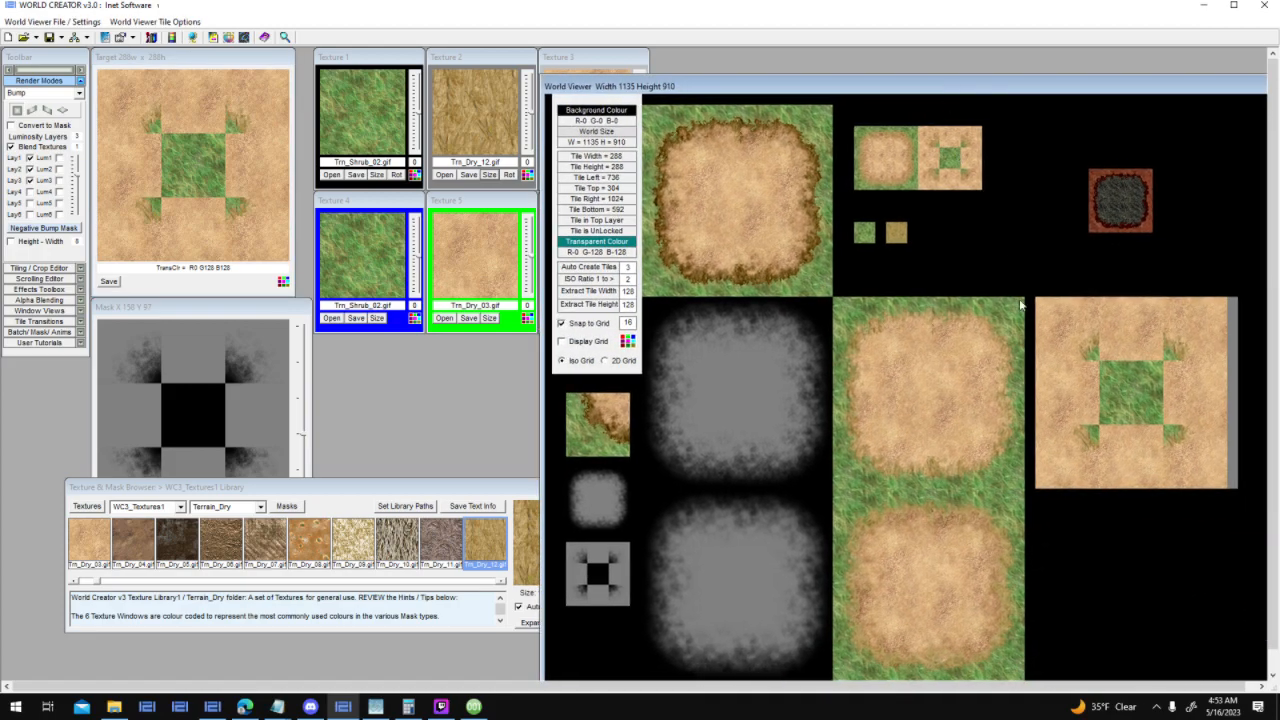
pyautogui.moveTo(1106, 412); pyautogui.dragTo(1128, 540)
pyautogui.moveTo(1112, 366); pyautogui.dragTo(1113, 577)
pyautogui.moveTo(995, 89); pyautogui.dragTo(627, 52)
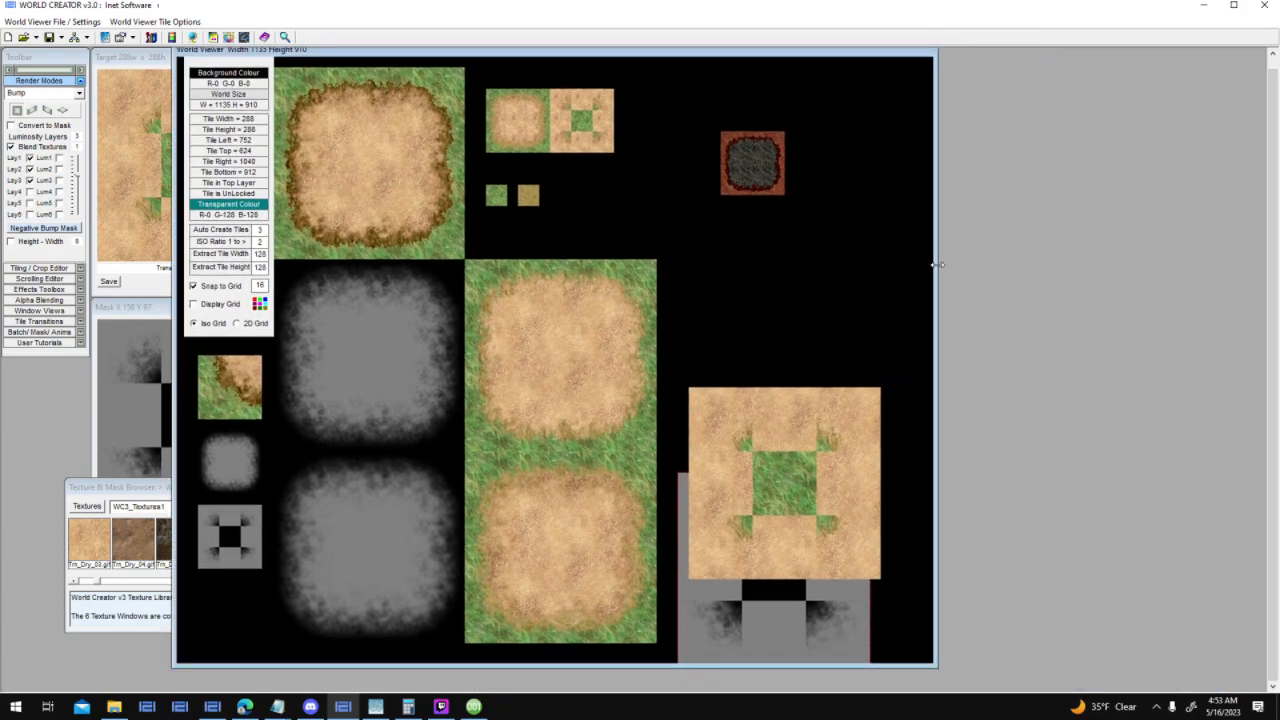
pyautogui.moveTo(937, 264); pyautogui.dragTo(1211, 271)
pyautogui.moveTo(749, 552); pyautogui.dragTo(1016, 520)
pyautogui.moveTo(748, 606); pyautogui.dragTo(735, 385)
pyautogui.moveTo(995, 449); pyautogui.dragTo(887, 276)
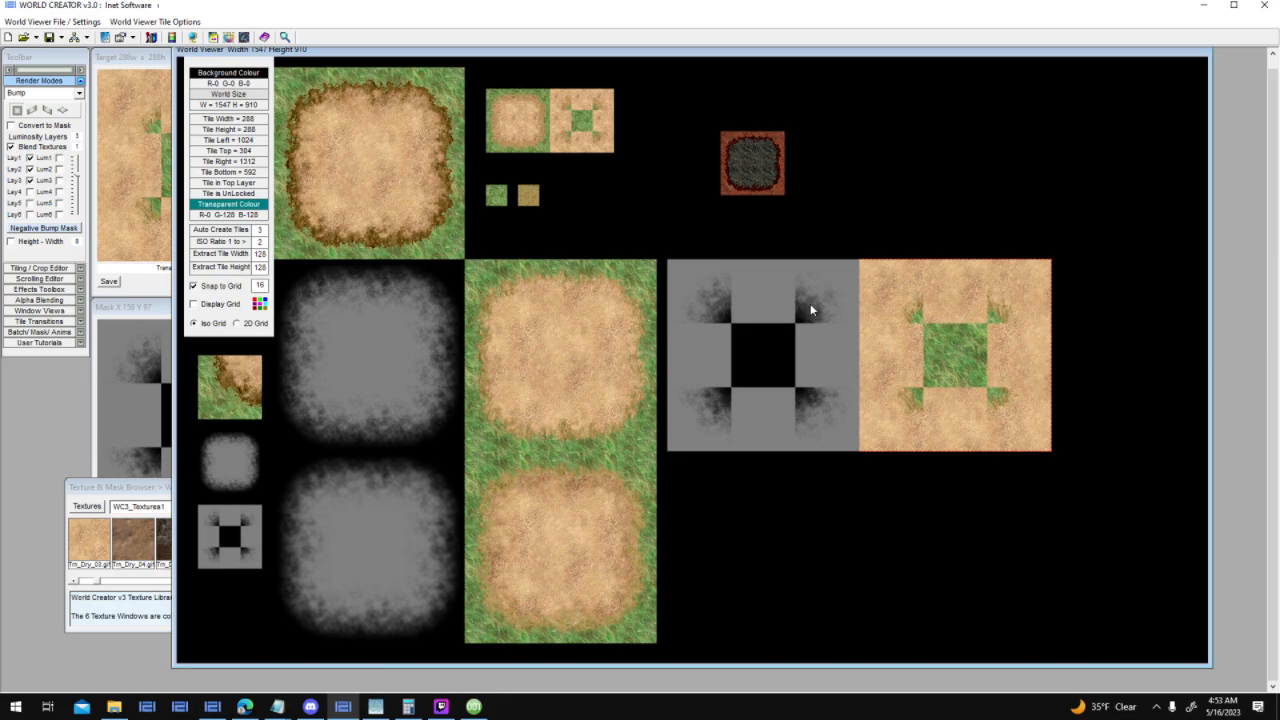
# Try a darker concave mask by lowering the mask brightness, and render the concave tile with it
pyautogui.moveTo(534, 54); pyautogui.dragTo(786, 152)
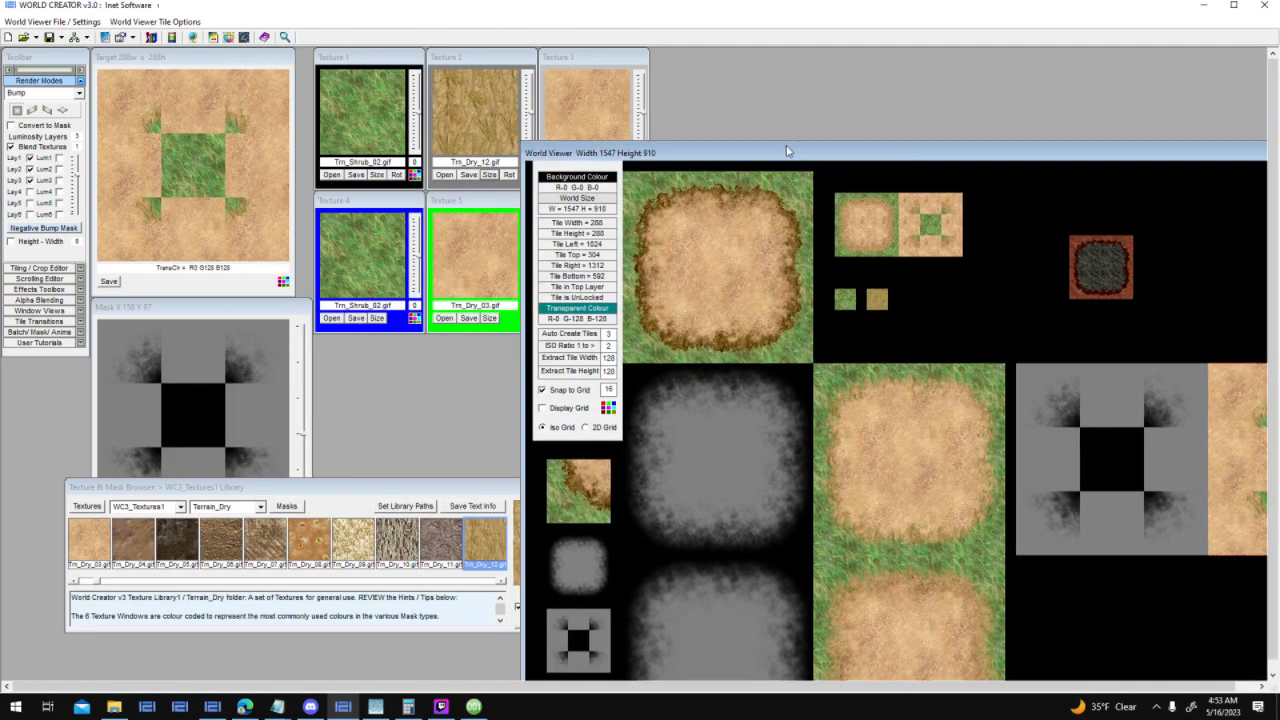
pyautogui.click(77, 178)
pyautogui.moveTo(80, 164); pyautogui.dragTo(78, 158)
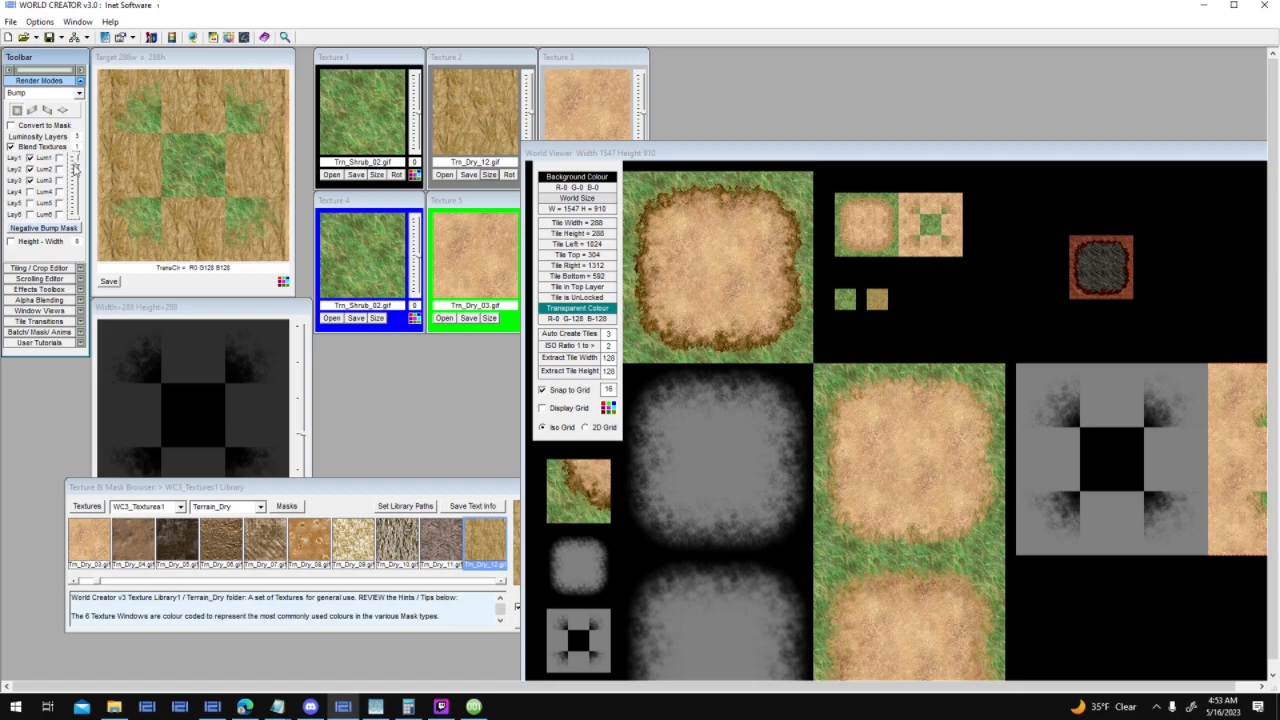
pyautogui.moveTo(77, 162); pyautogui.dragTo(78, 174)
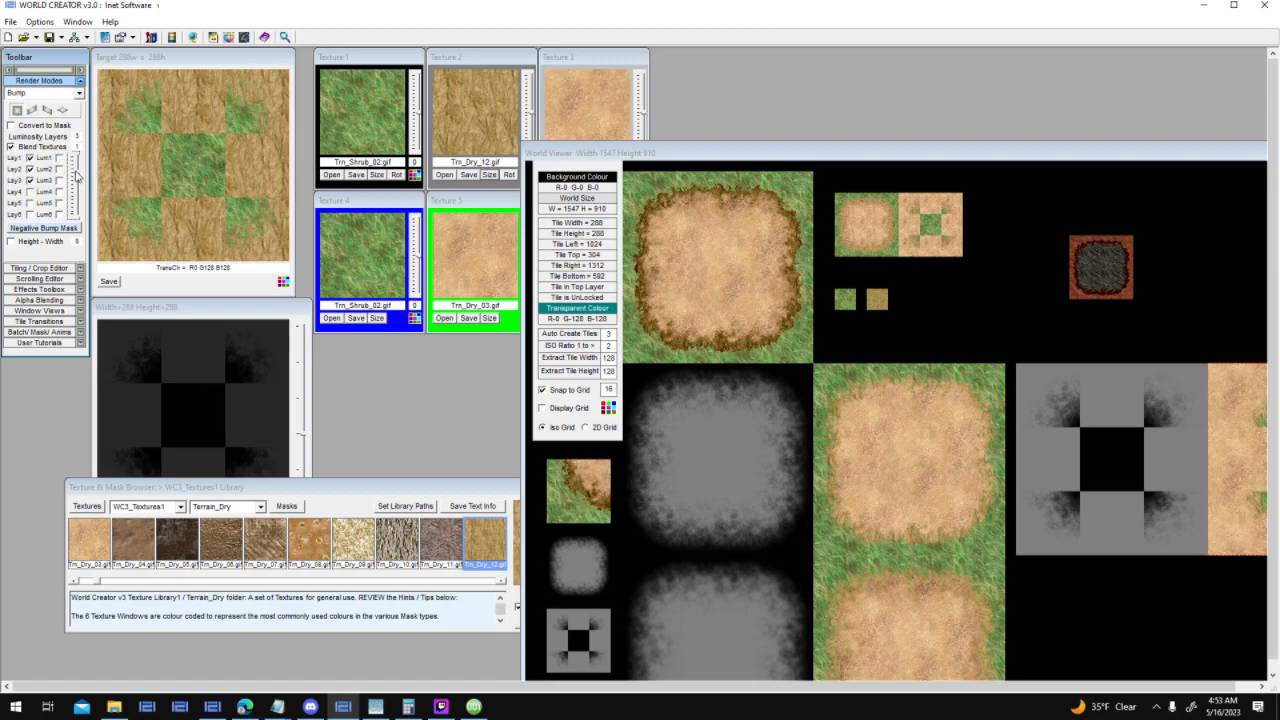
pyautogui.click(20, 112)
# Reload the concave mask from the World Viewer and render test tiles at darker and lighter mask brightness levels
pyautogui.moveTo(1047, 471); pyautogui.dragTo(186, 364)
pyautogui.moveTo(77, 173); pyautogui.dragTo(78, 173)
pyautogui.click(17, 111)
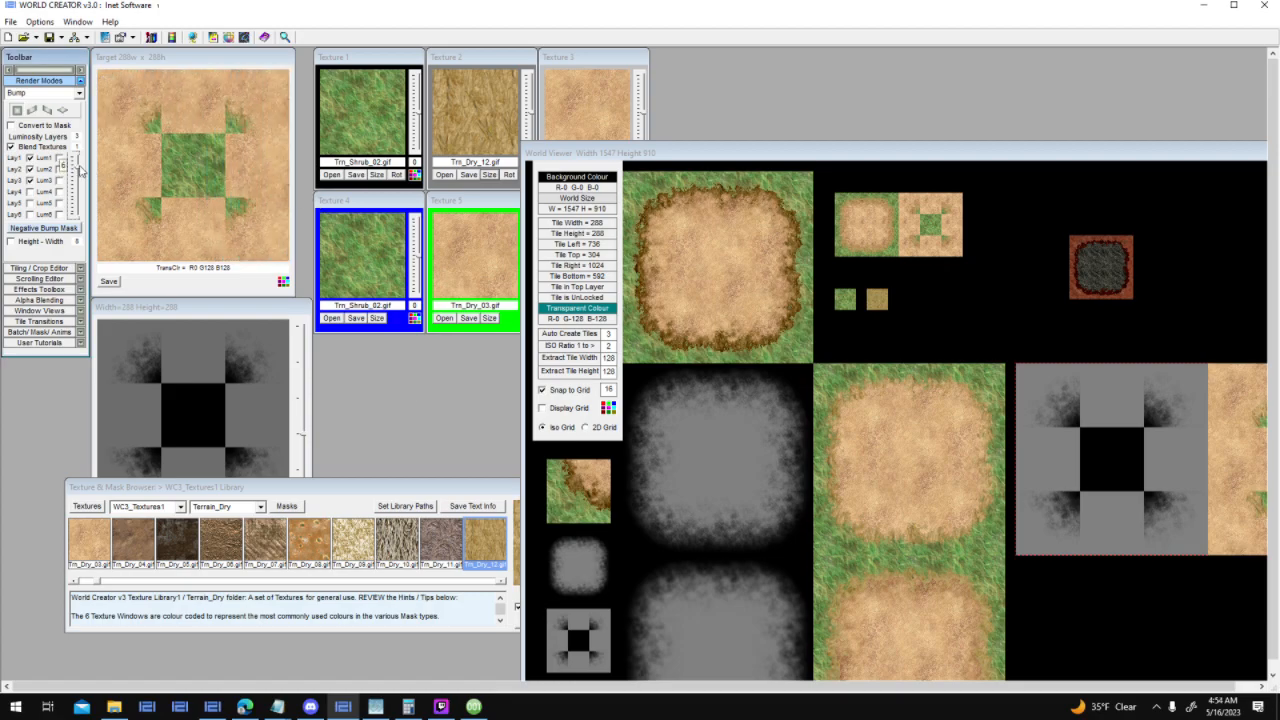
pyautogui.moveTo(80, 172); pyautogui.dragTo(80, 174)
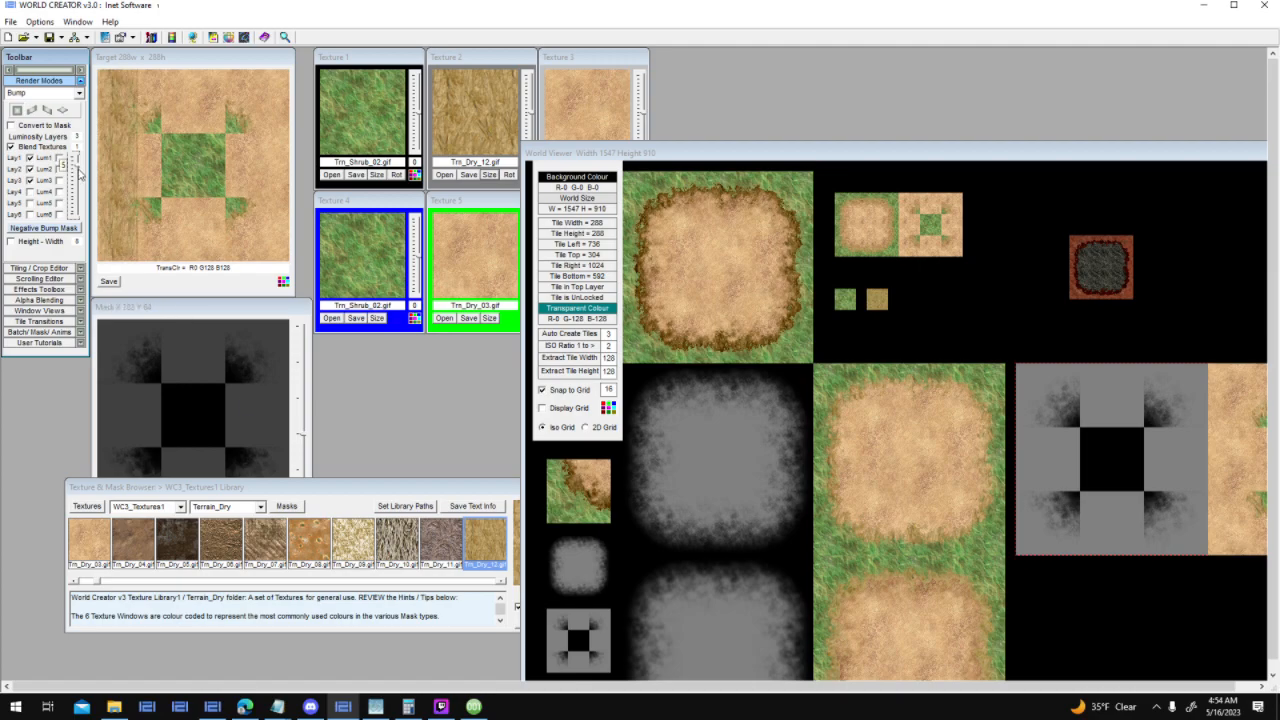
pyautogui.moveTo(78, 186); pyautogui.dragTo(78, 194)
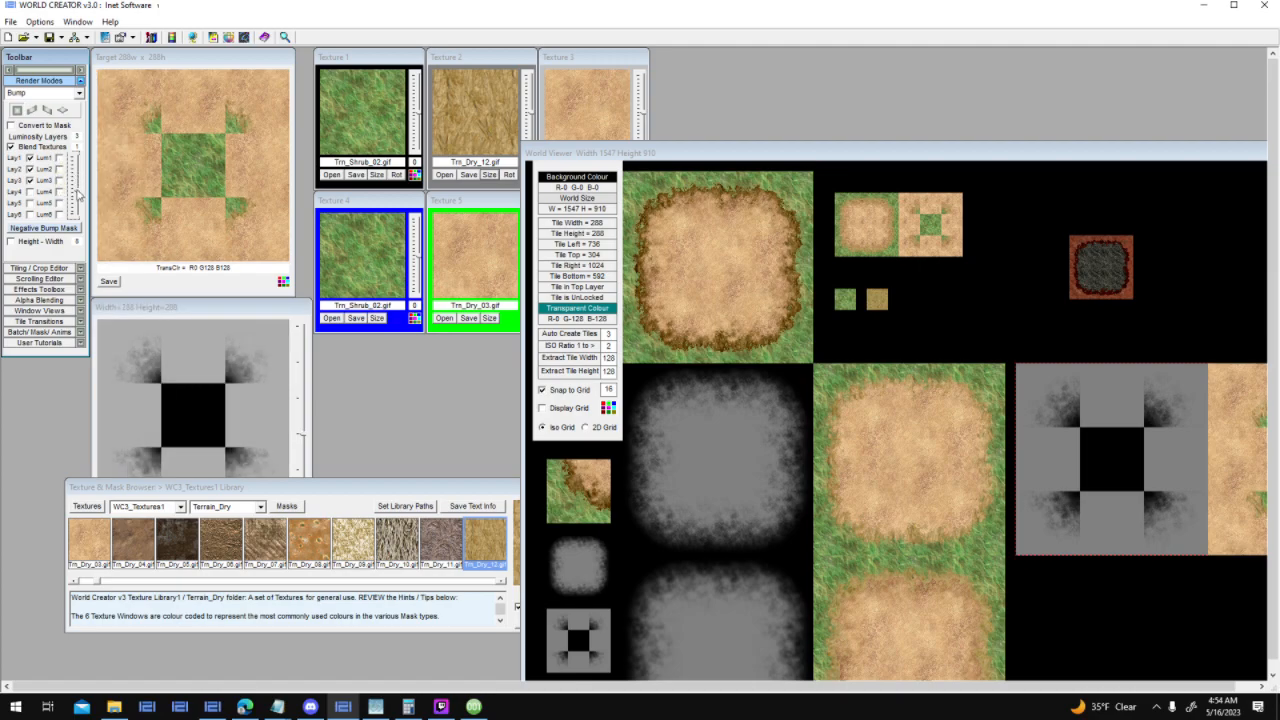
pyautogui.click(18, 111)
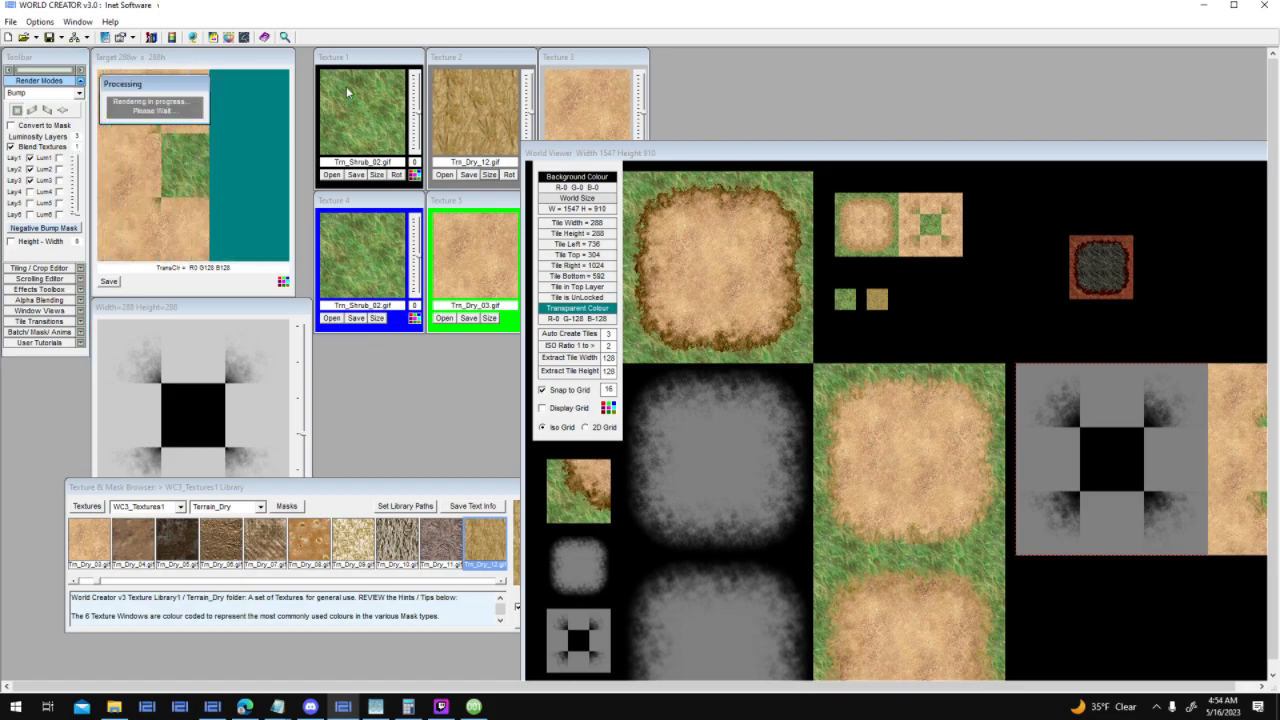
# Reload the original large concave mask from the World Viewer and render the concave tile with it
pyautogui.moveTo(1129, 430); pyautogui.dragTo(209, 369)
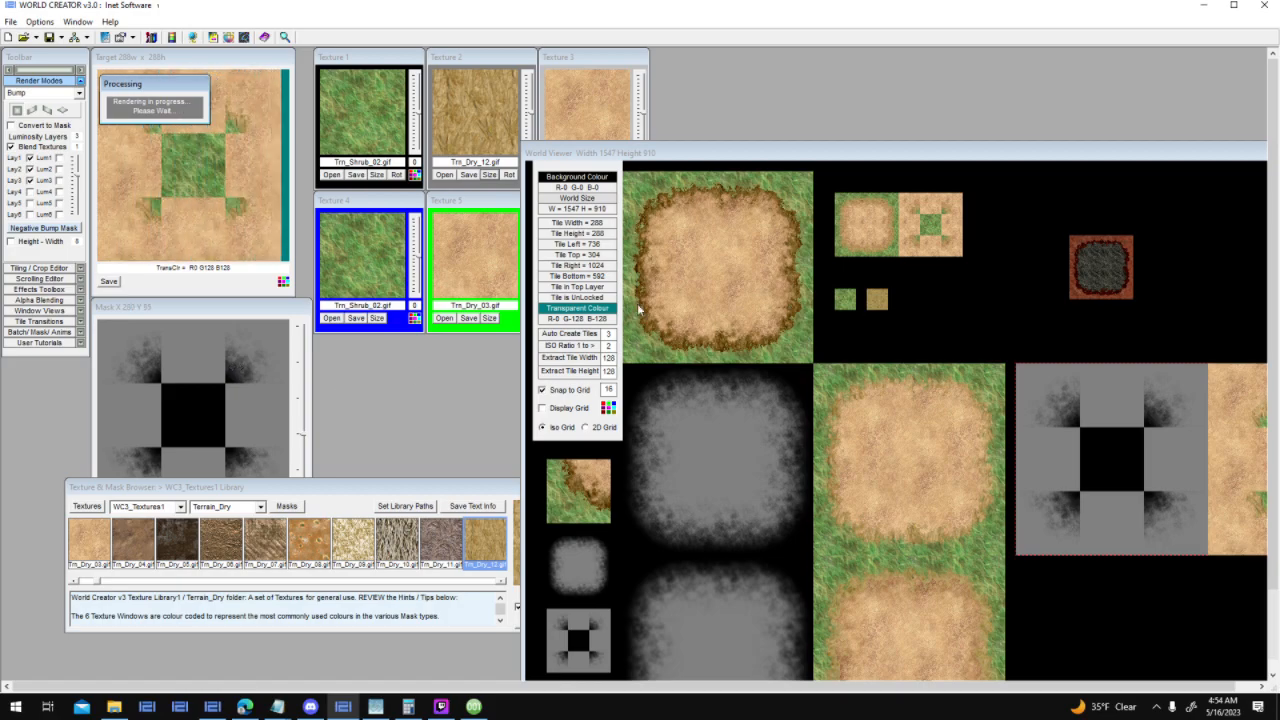
pyautogui.moveTo(930, 154); pyautogui.dragTo(703, 78)
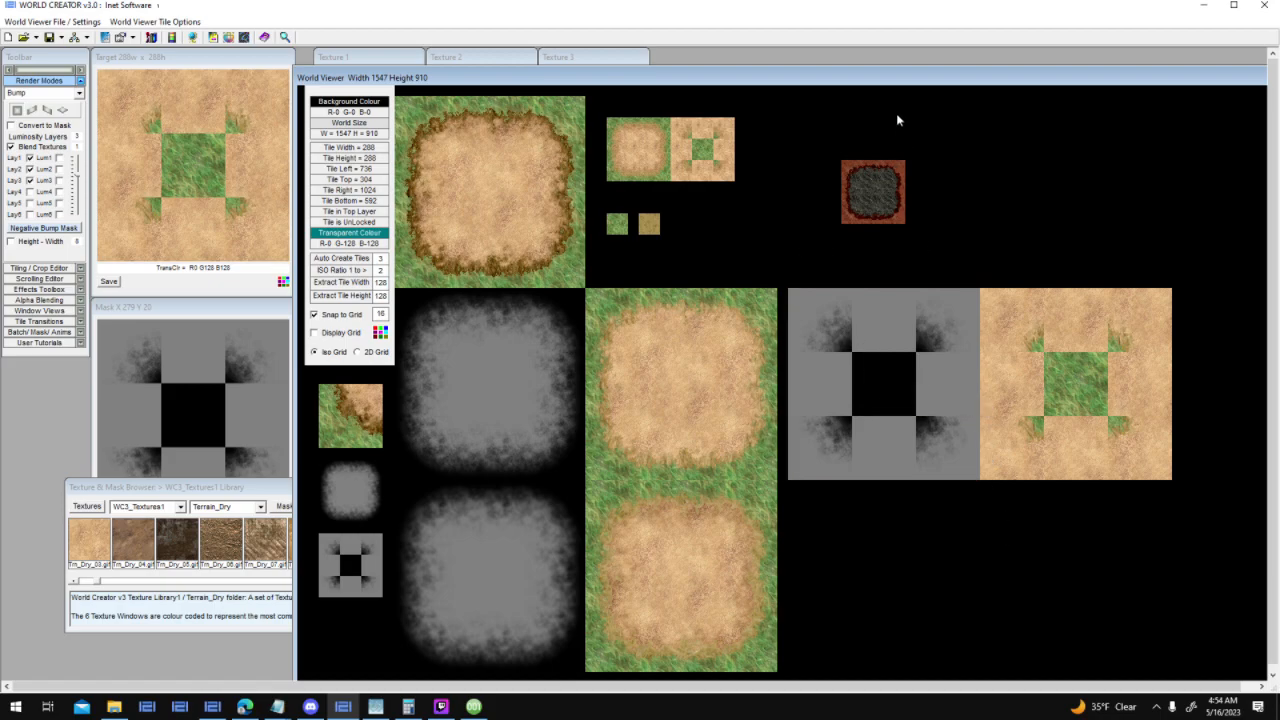
pyautogui.moveTo(893, 81); pyautogui.dragTo(897, 55)
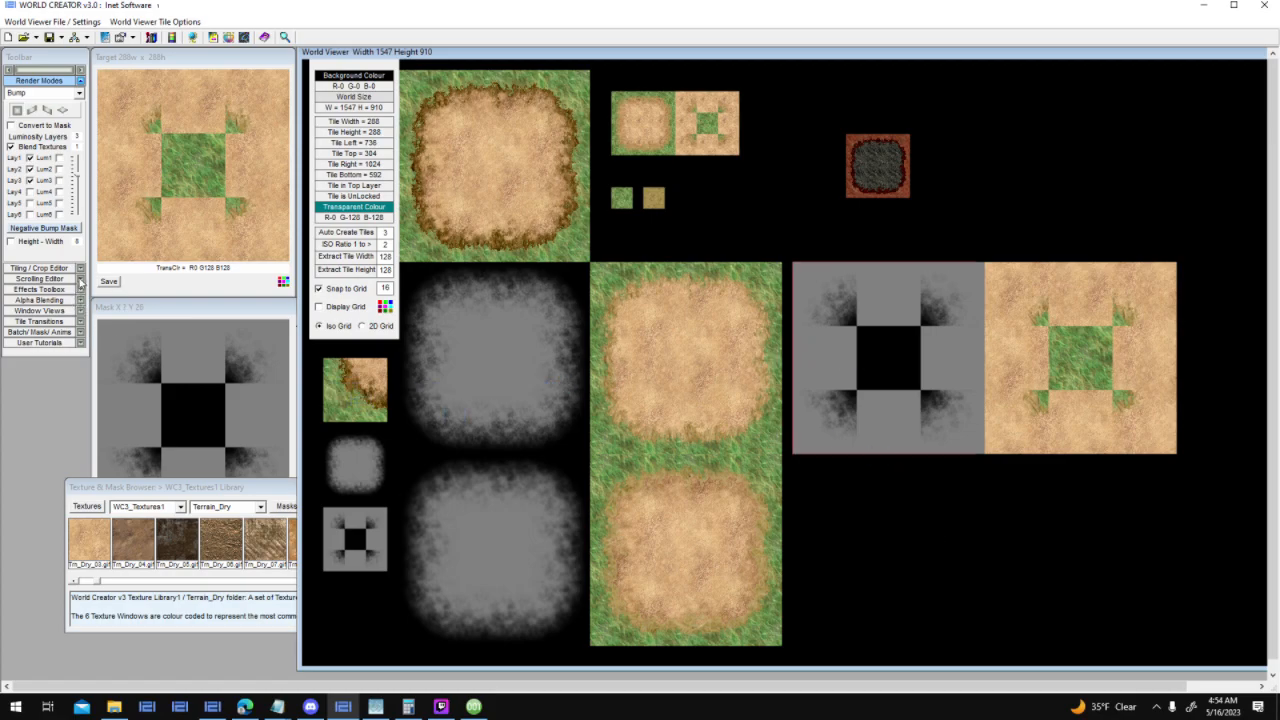
# Load the concave mask into the General Effects window, place a copy in the World Viewer, and apply the Blur effect
pyautogui.click(81, 289)
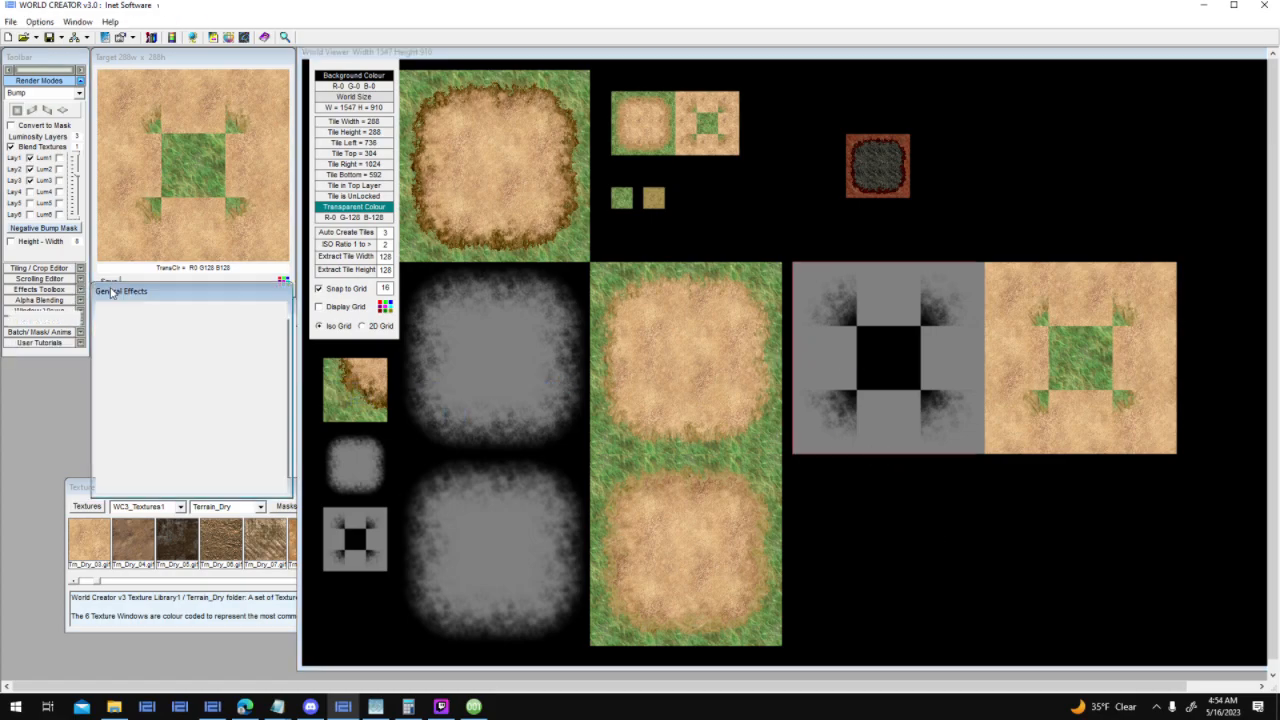
pyautogui.moveTo(276, 387); pyautogui.dragTo(236, 388)
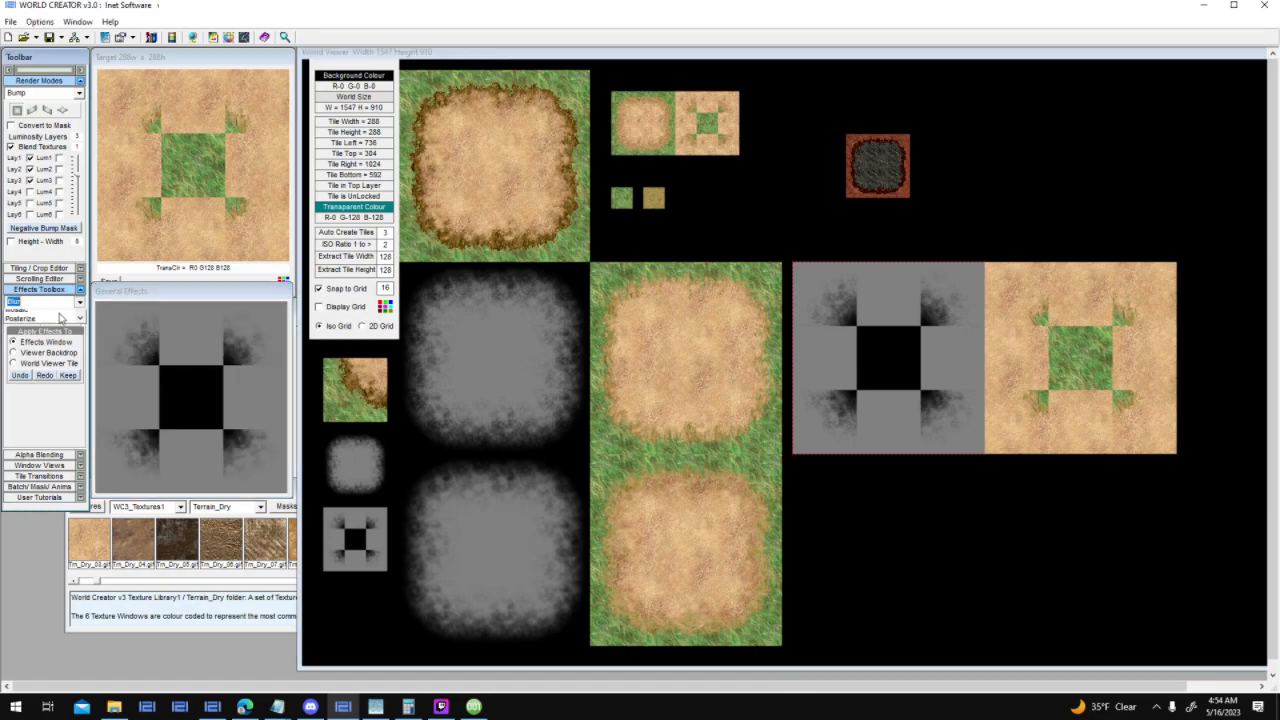
pyautogui.moveTo(181, 346); pyautogui.dragTo(955, 512)
pyautogui.click(79, 302)
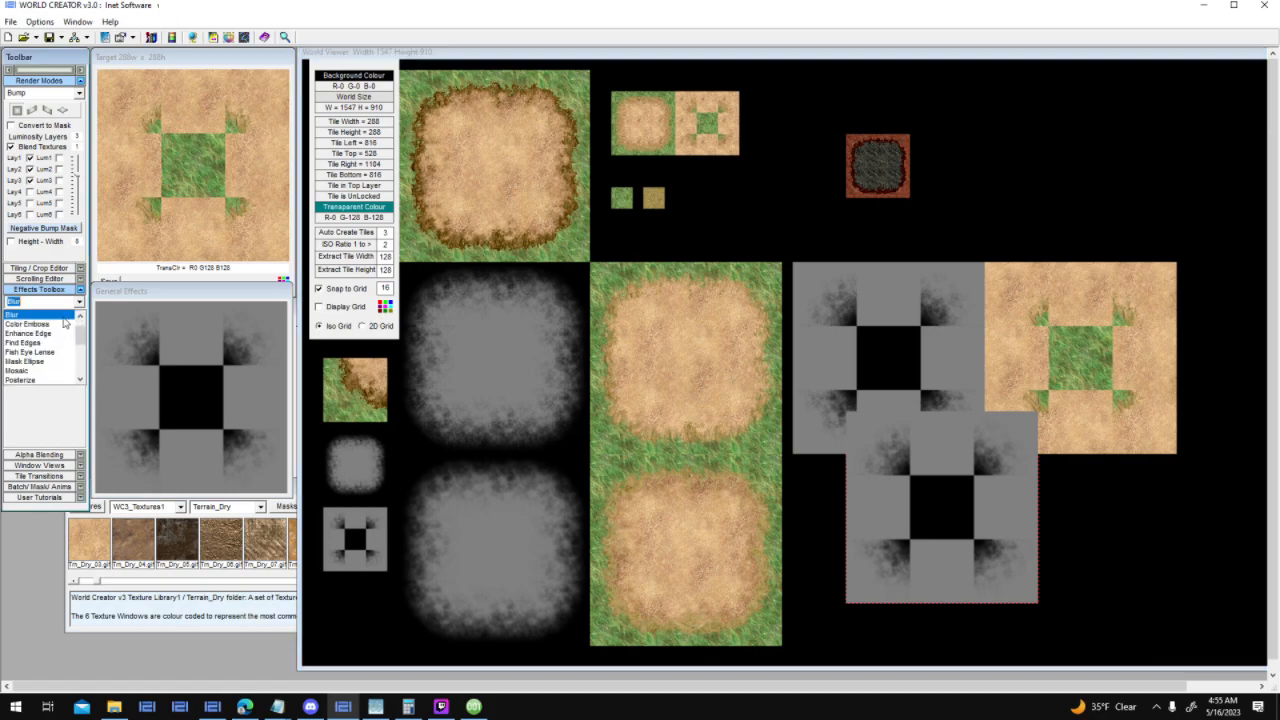
pyautogui.click(64, 315)
# Replace the earlier mask copy in the World Viewer with the blurred mask, aligned directly below the original concave mask
pyautogui.moveTo(186, 369); pyautogui.dragTo(1064, 560)
pyautogui.click(943, 508)
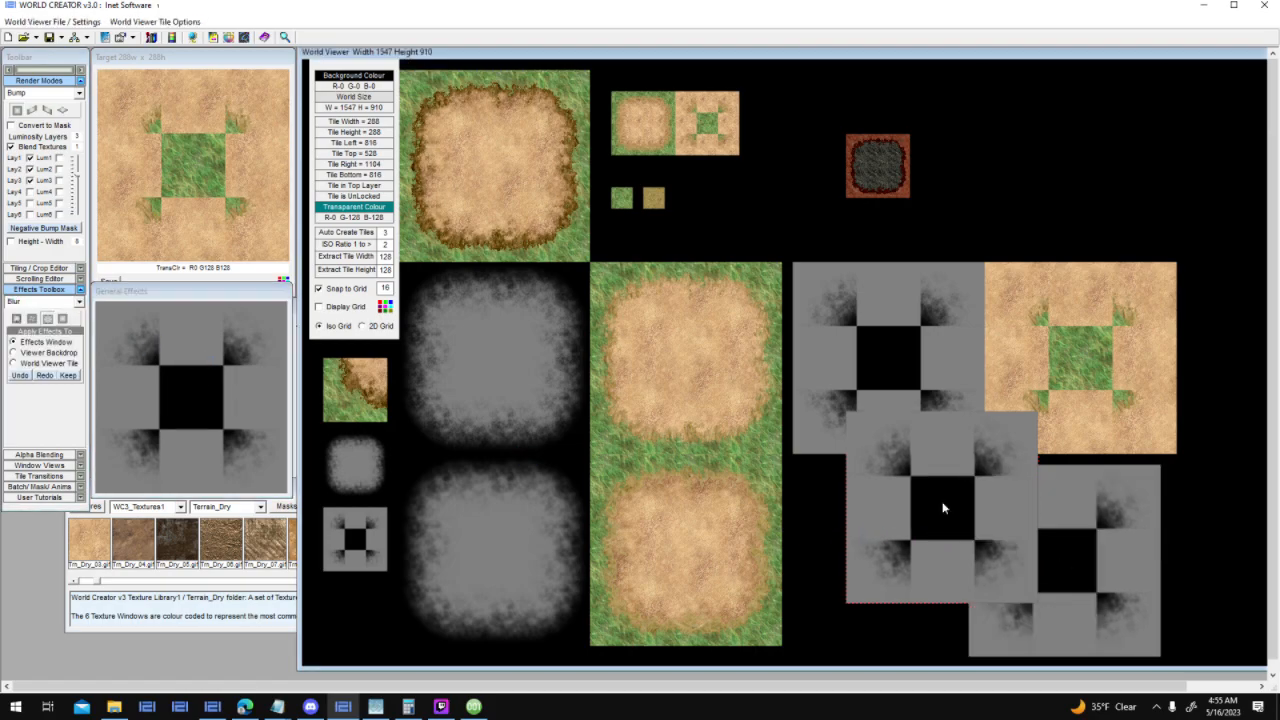
pyautogui.press('Delete')
pyautogui.click(991, 521)
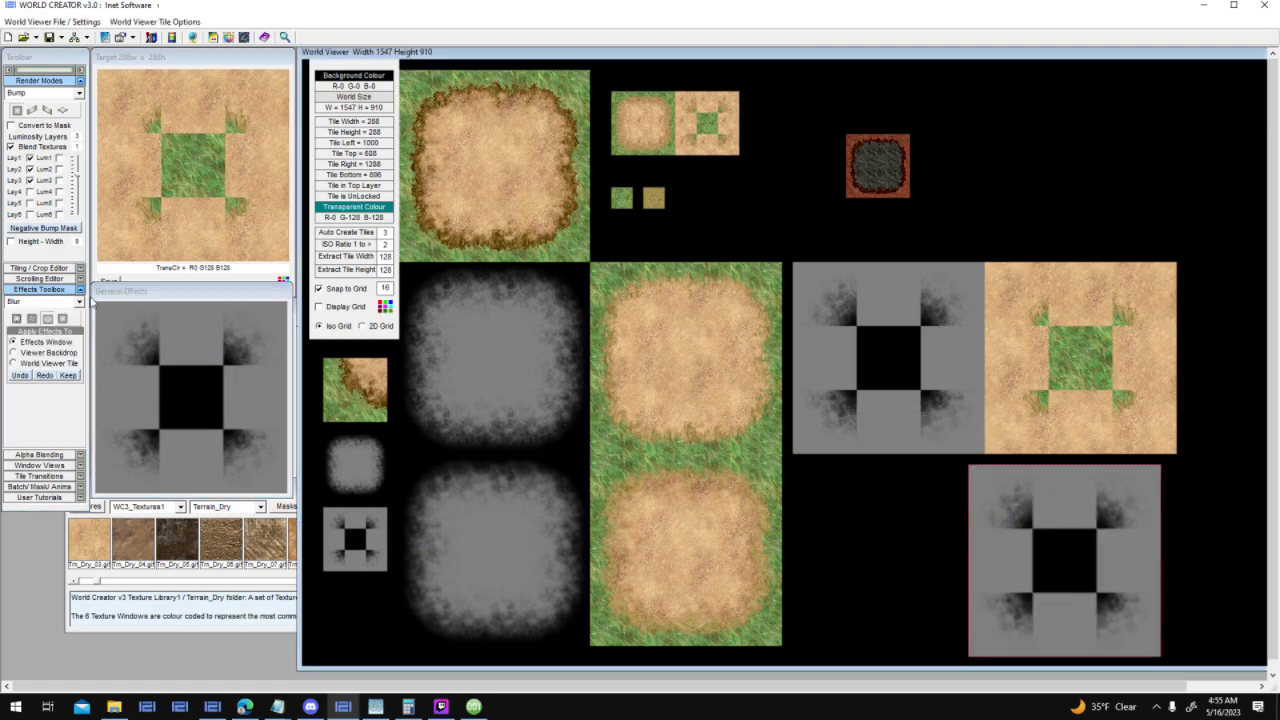
pyautogui.click(79, 302)
pyautogui.click(64, 315)
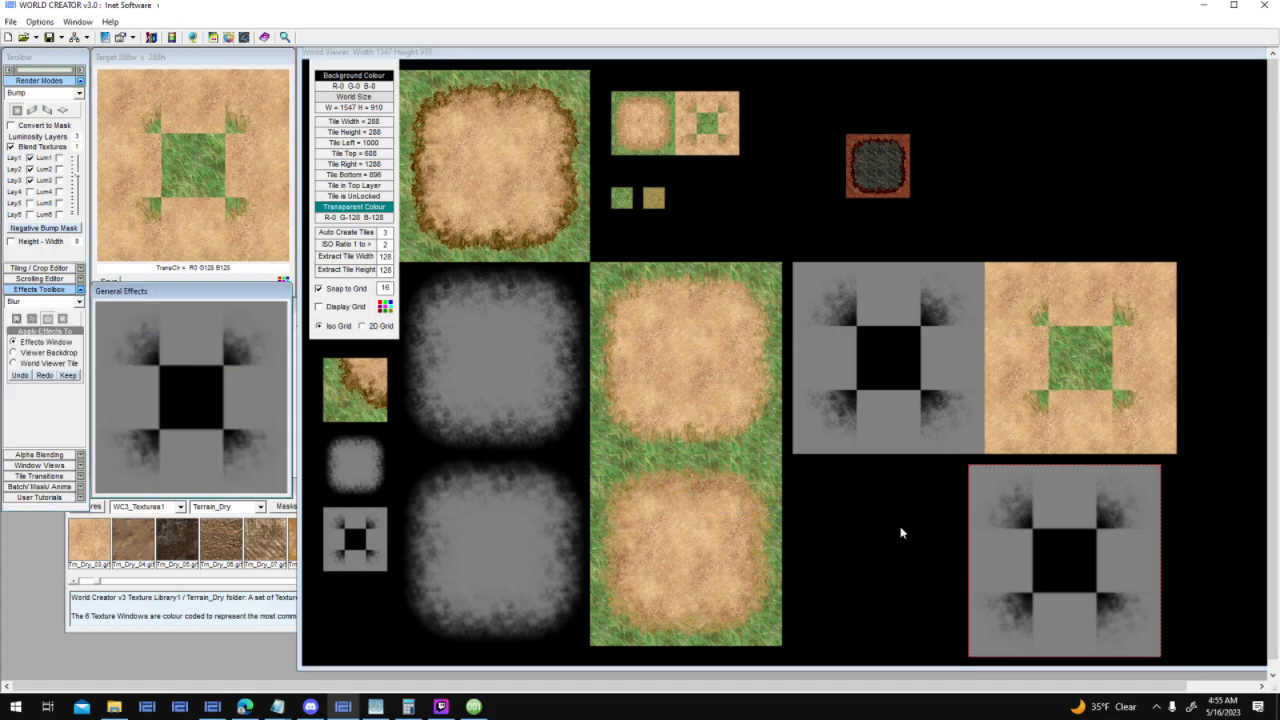
pyautogui.click(1075, 538)
pyautogui.moveTo(1075, 538); pyautogui.dragTo(898, 537)
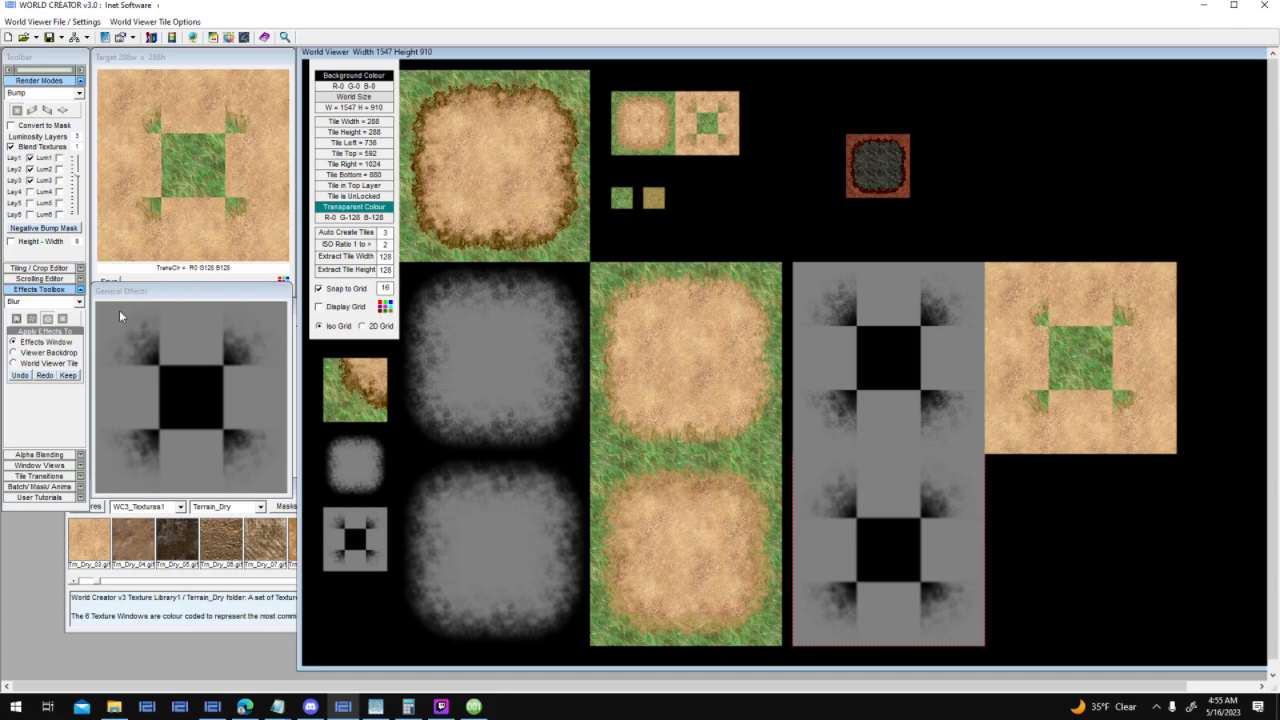
# Close the Effects Toolbox, render the concave tile from the blurred mask, and place it directly below the first concave tile
pyautogui.moveTo(124, 301); pyautogui.dragTo(93, 456)
pyautogui.click(80, 290)
pyautogui.moveTo(936, 542); pyautogui.dragTo(200, 381, button='right')
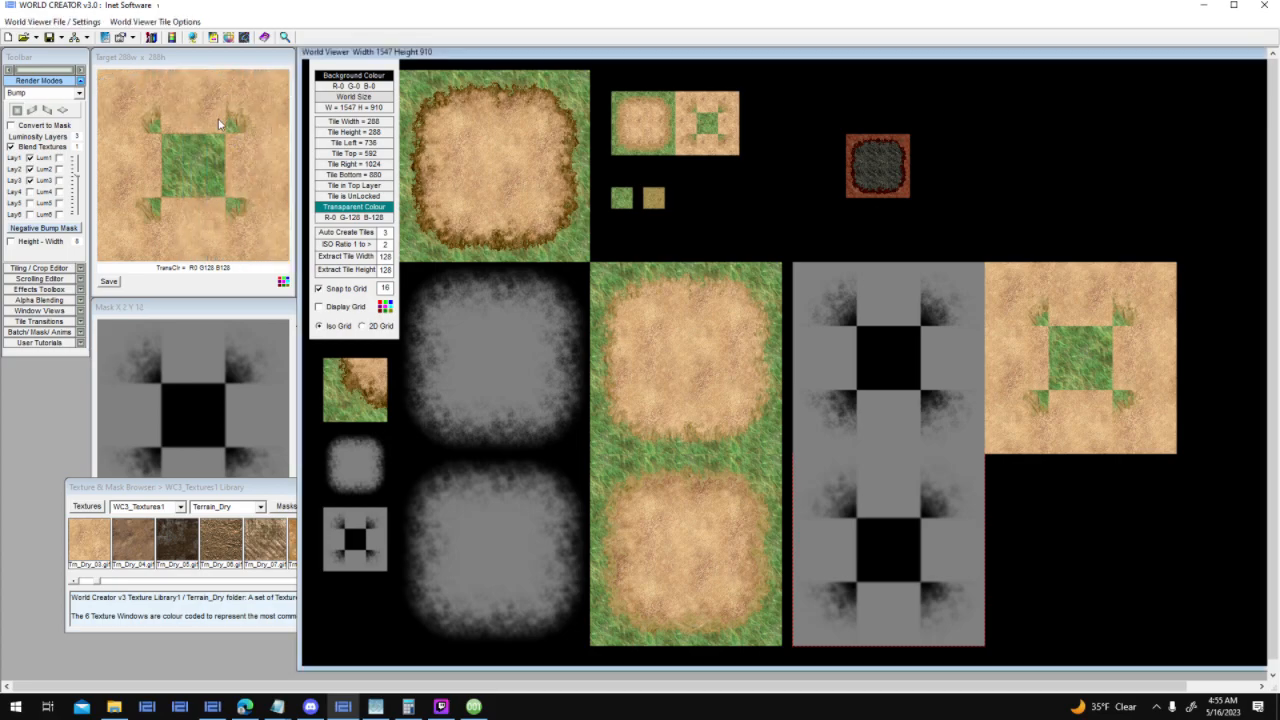
pyautogui.moveTo(184, 138); pyautogui.dragTo(1081, 555)
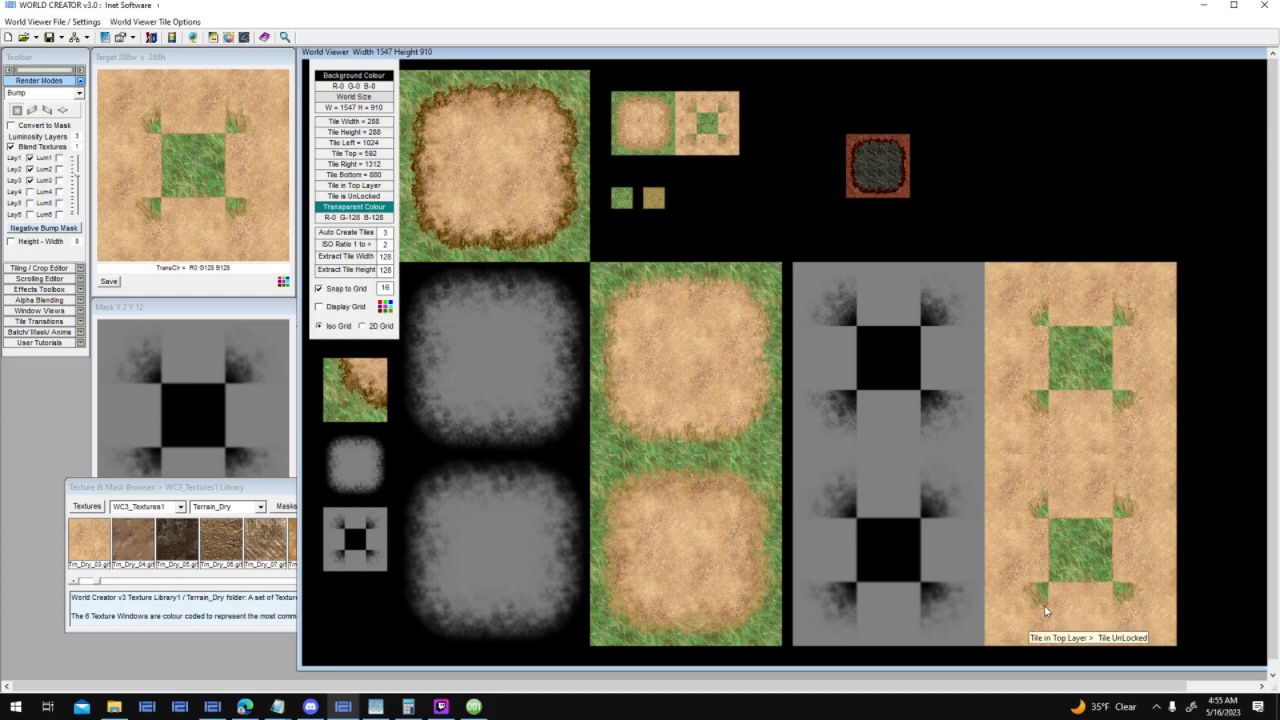
pyautogui.click(286, 38)
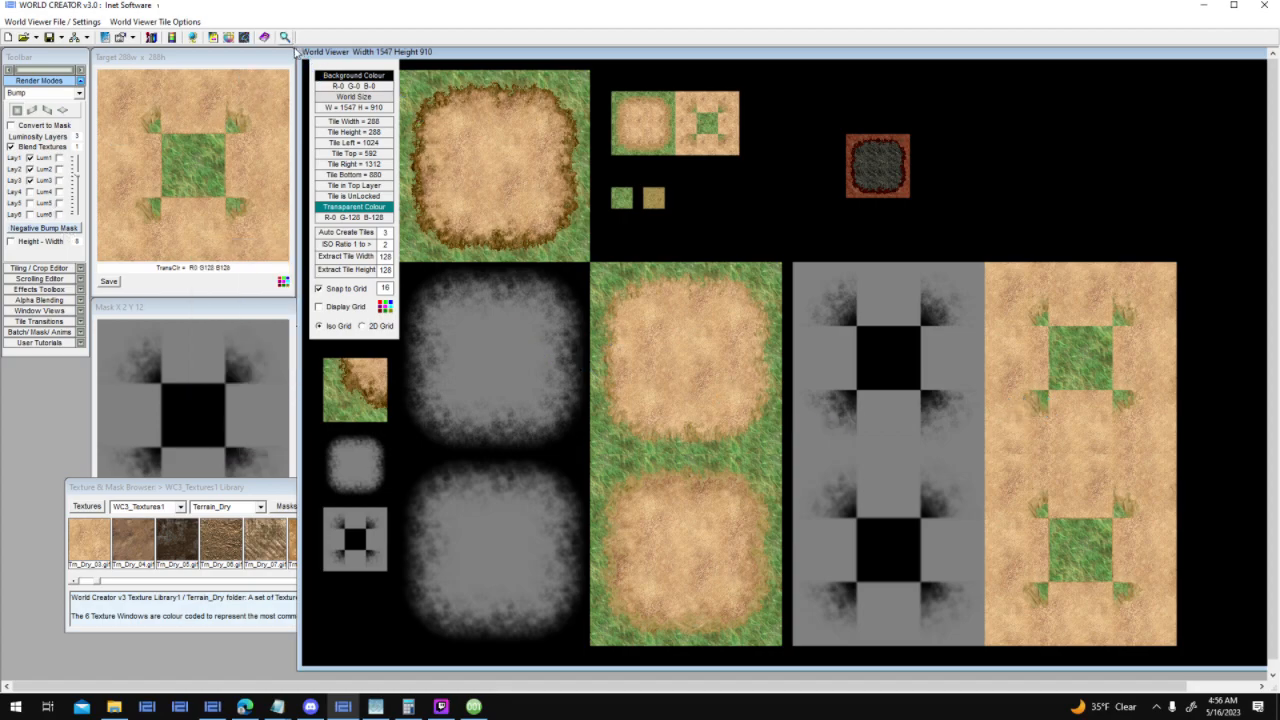
# Load the upper convex mask, enable Height - Width, and render the tile flat and as an isometric view
pyautogui.moveTo(519, 384); pyautogui.dragTo(186, 400)
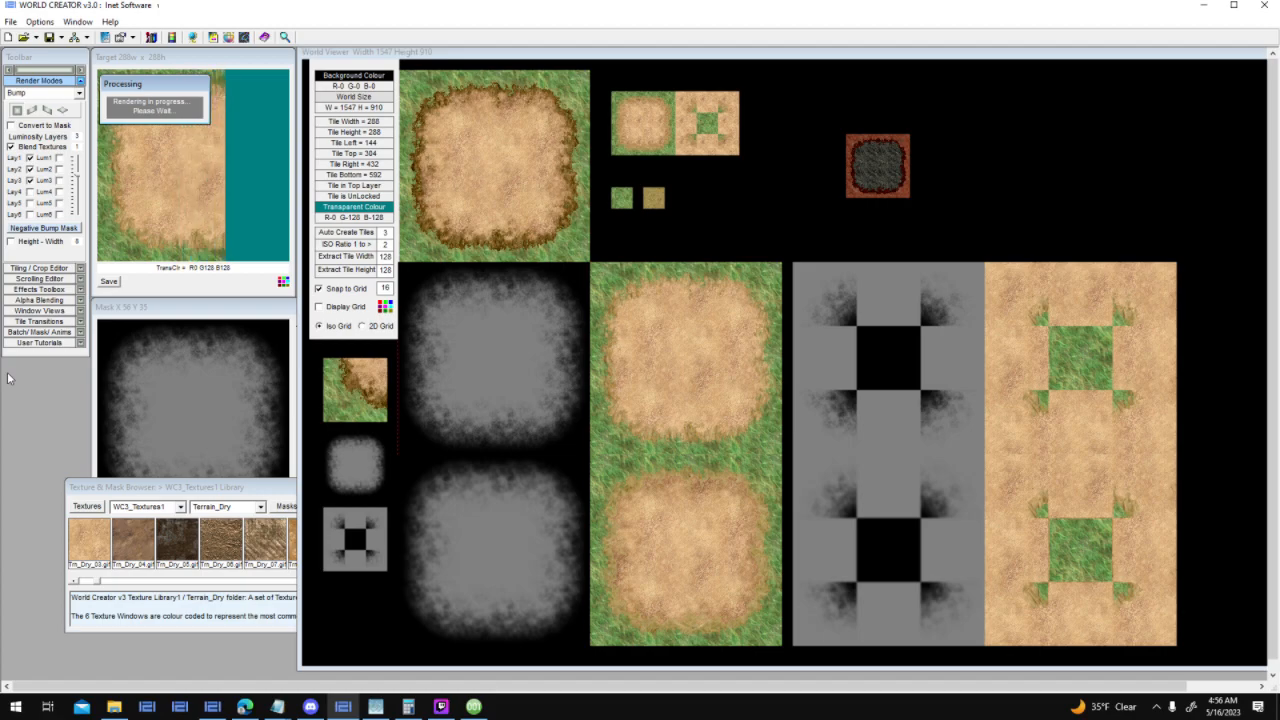
pyautogui.click(11, 242)
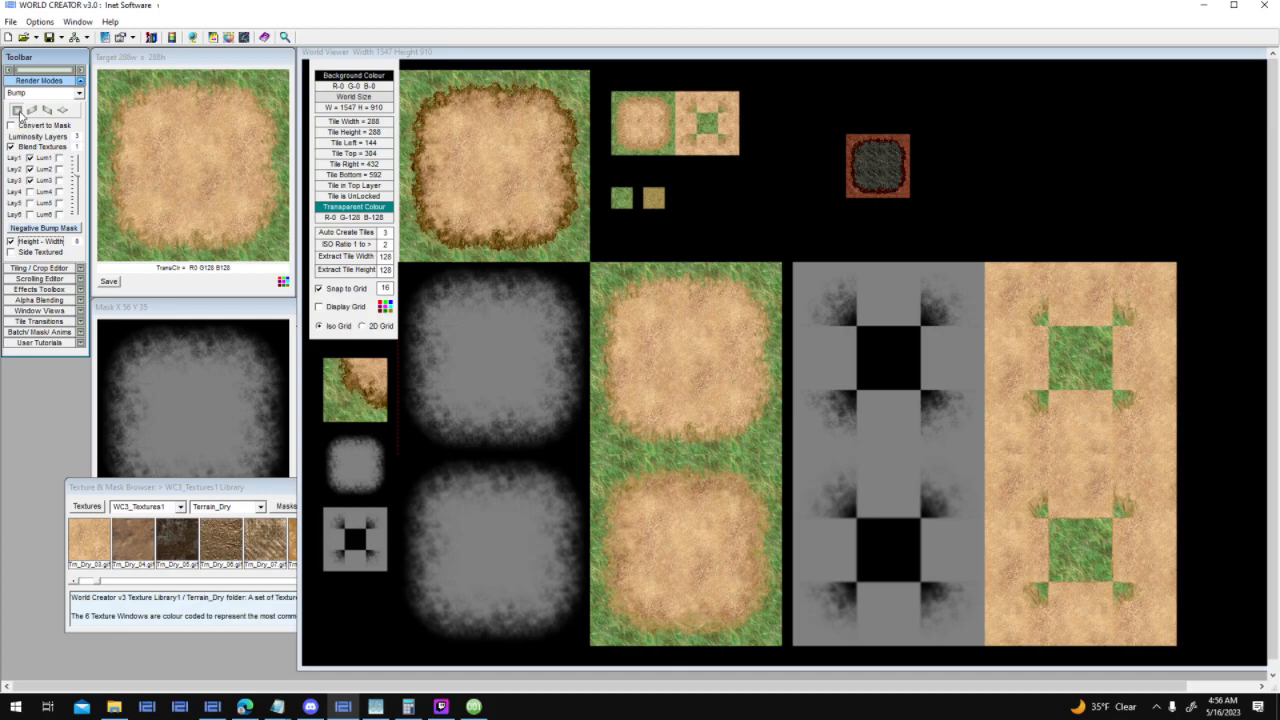
pyautogui.click(17, 111)
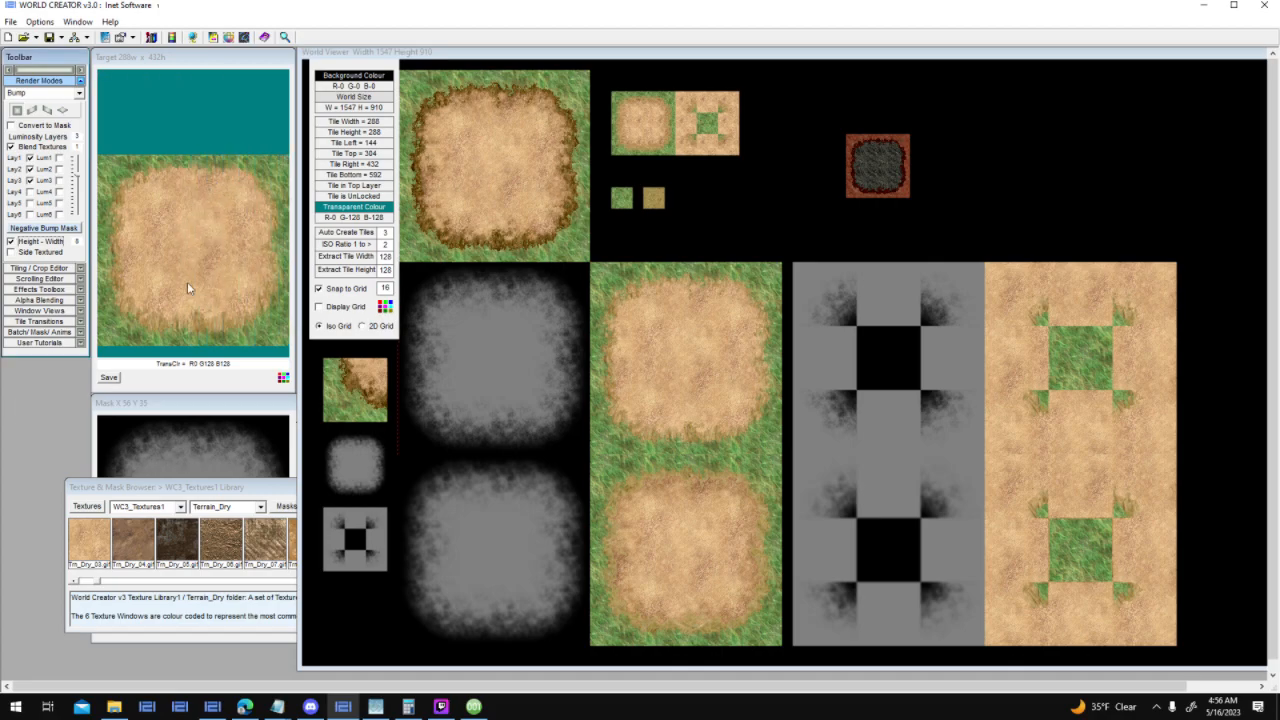
pyautogui.click(64, 110)
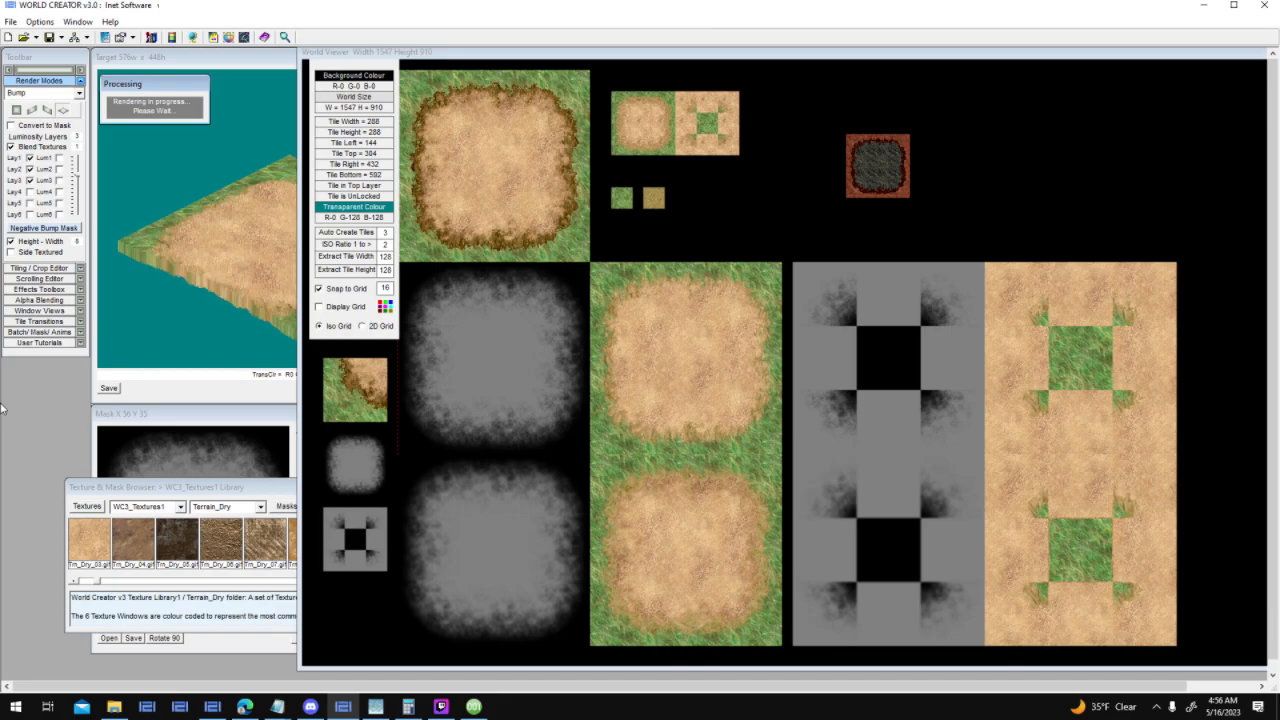
pyautogui.moveTo(444, 55); pyautogui.dragTo(679, 82)
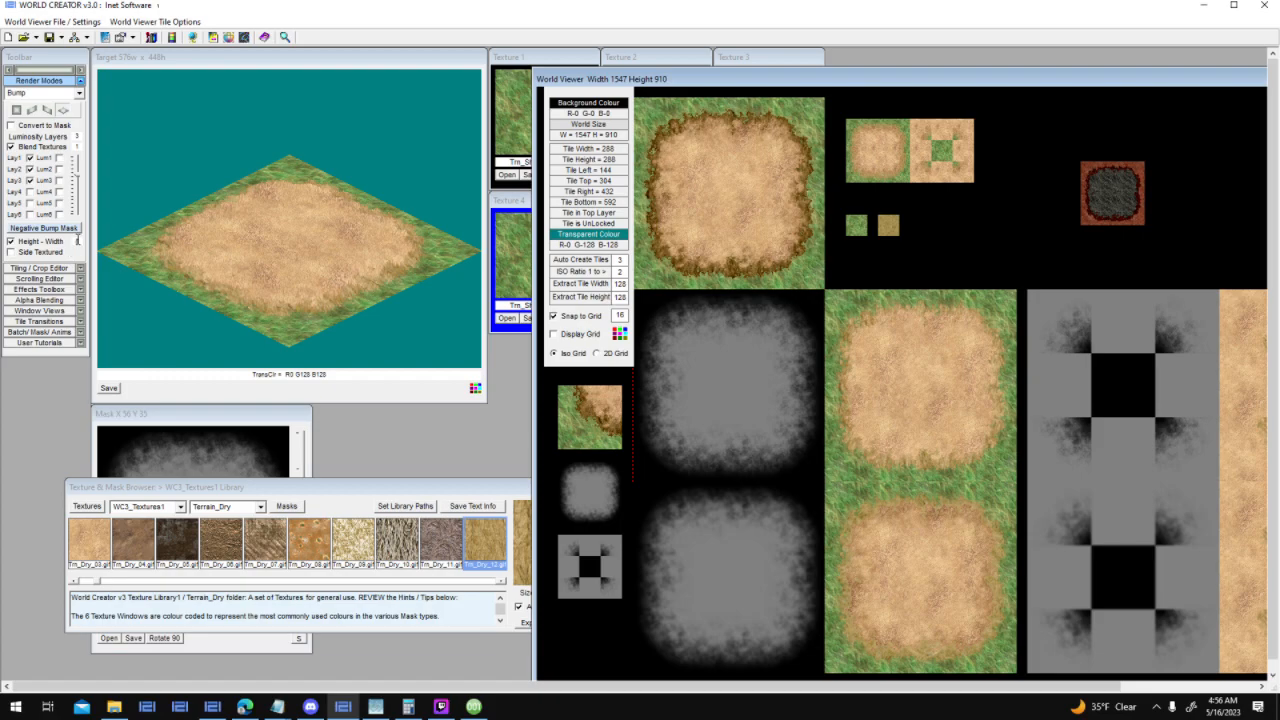
# Render the isometric convex tile with Height - Width set to 2 and again with it set to 4
pyautogui.click(77, 241)
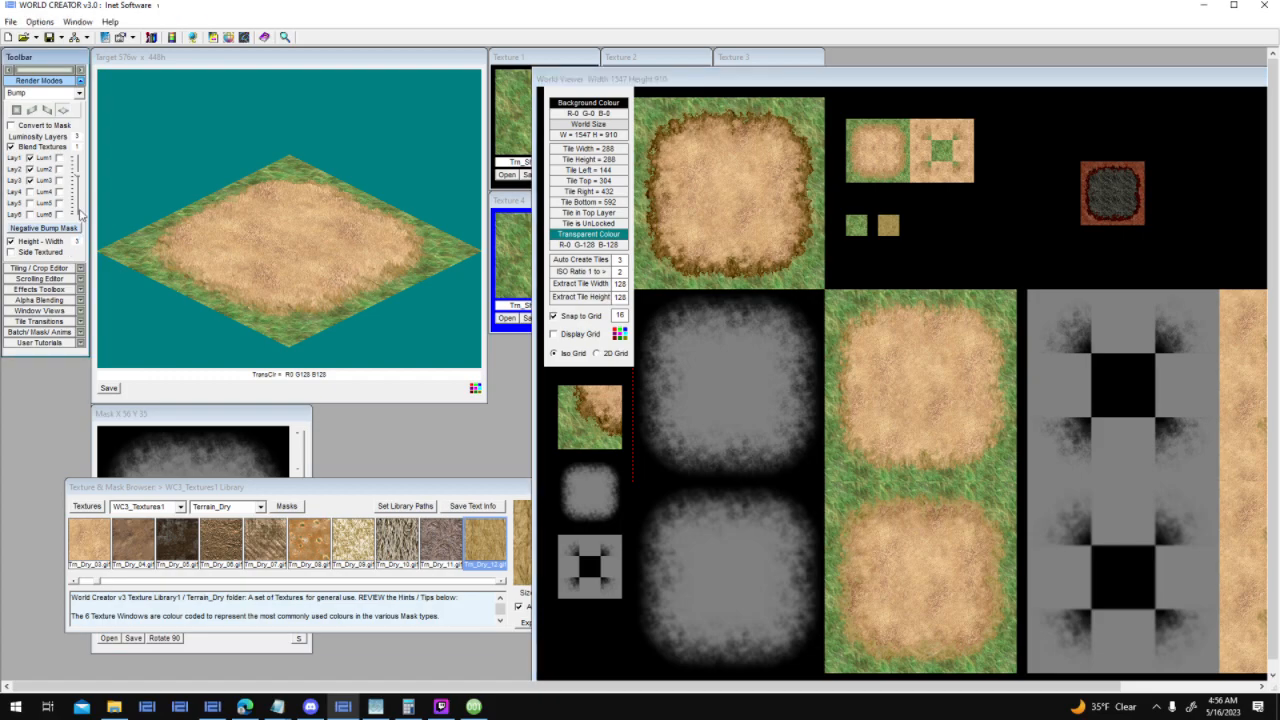
pyautogui.click(63, 111)
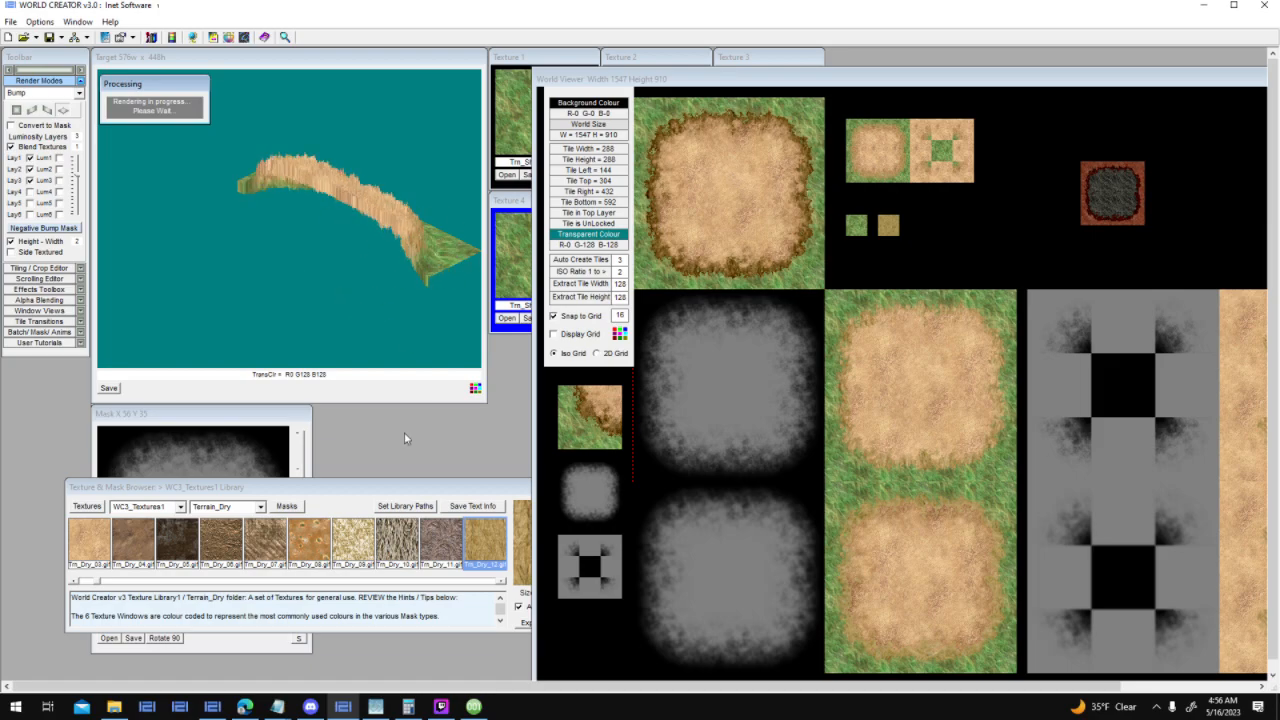
pyautogui.click(77, 241)
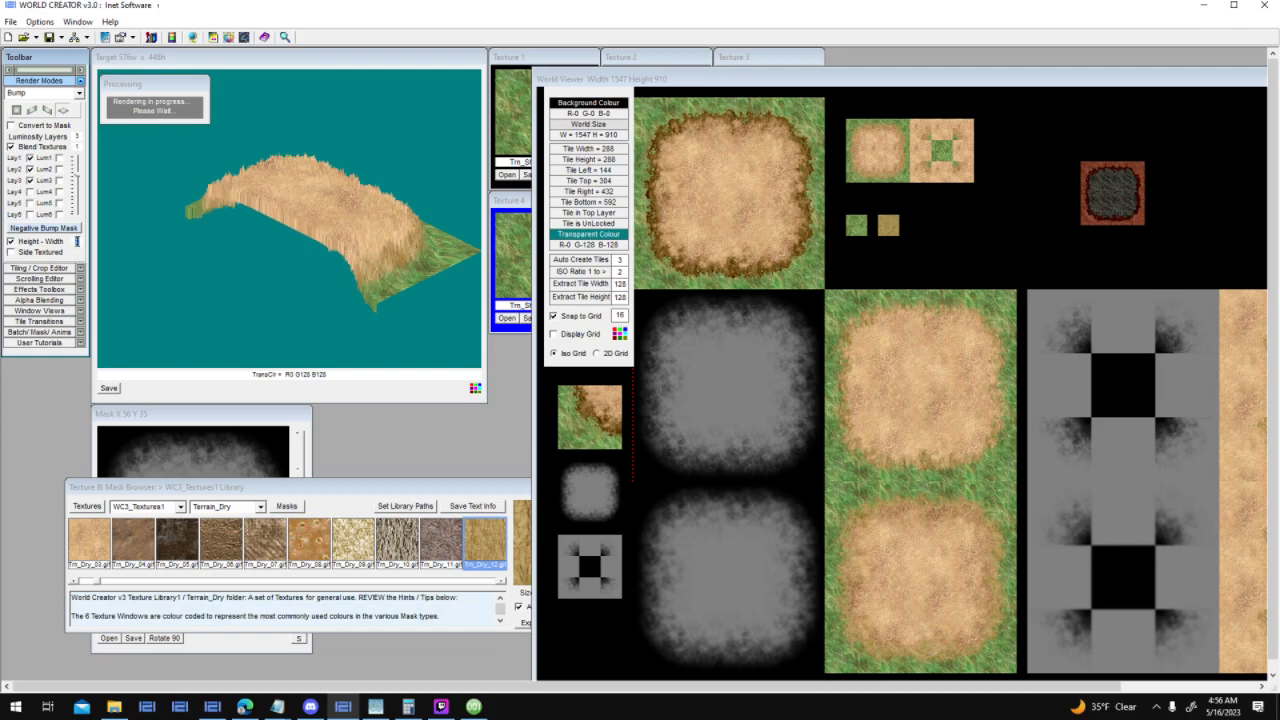
pyautogui.click(63, 111)
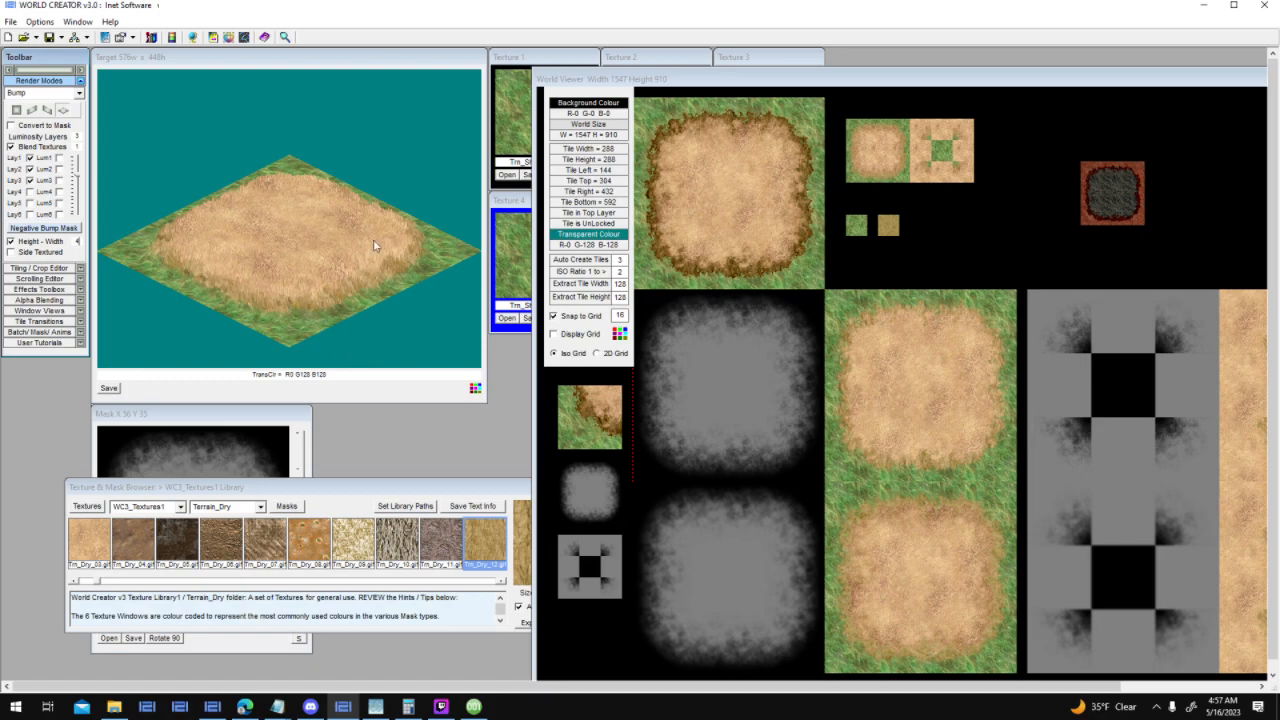
# Load the lower blurred convex mask, set the transparent colour to black (R0 G0 B0), and render the isometric tile
pyautogui.click(710, 544)
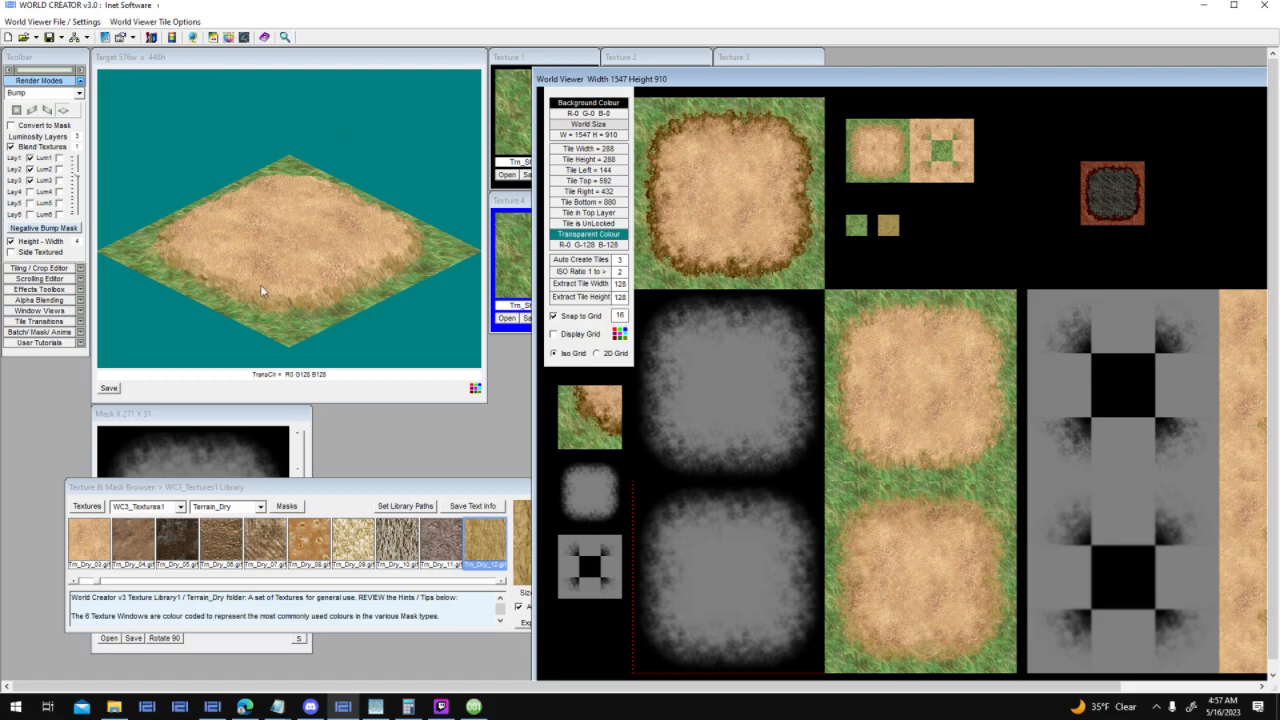
pyautogui.click(276, 432)
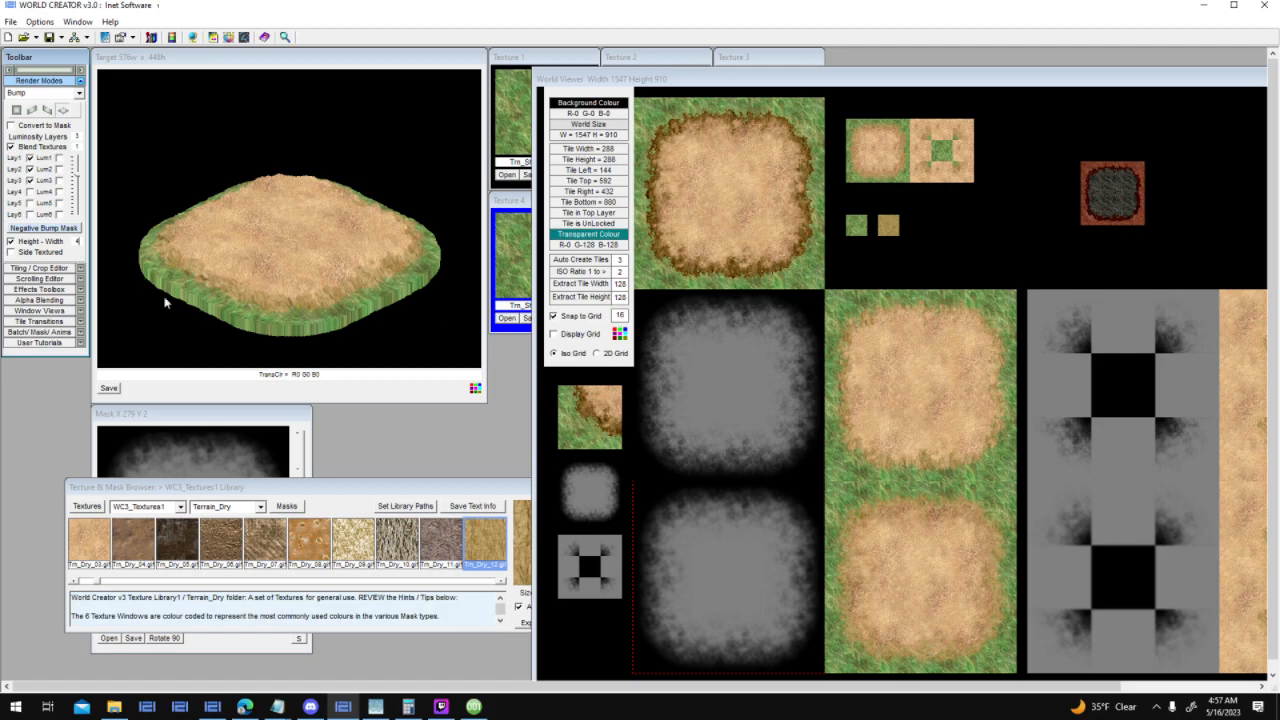
pyautogui.click(301, 423)
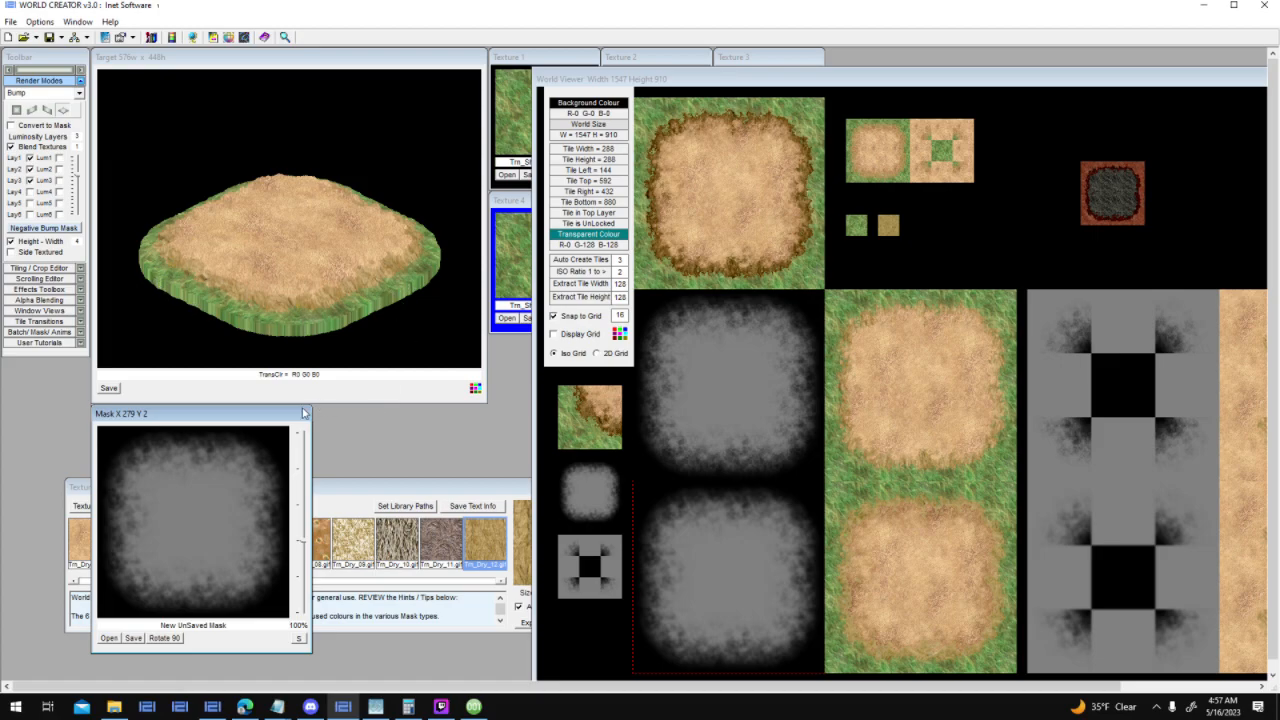
# Enable Side Textured for the height rendering and render the isometric convex tile
pyautogui.moveTo(301, 421); pyautogui.dragTo(398, 401)
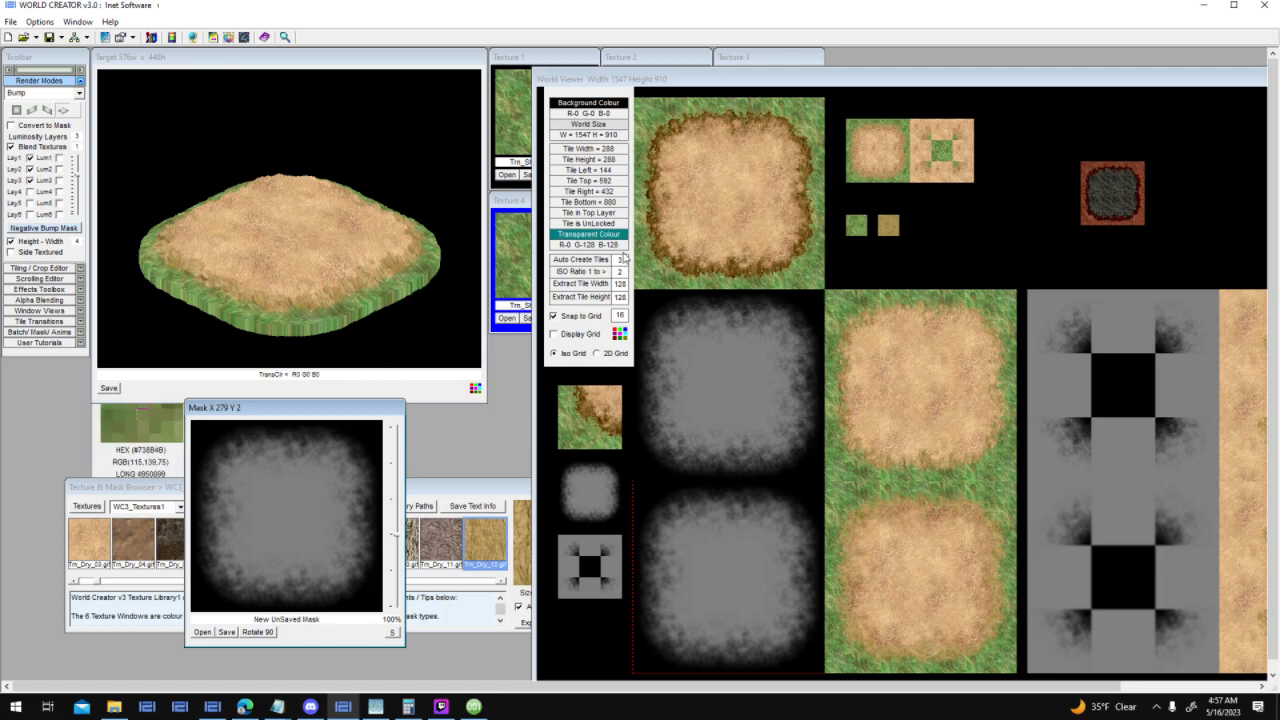
pyautogui.click(11, 253)
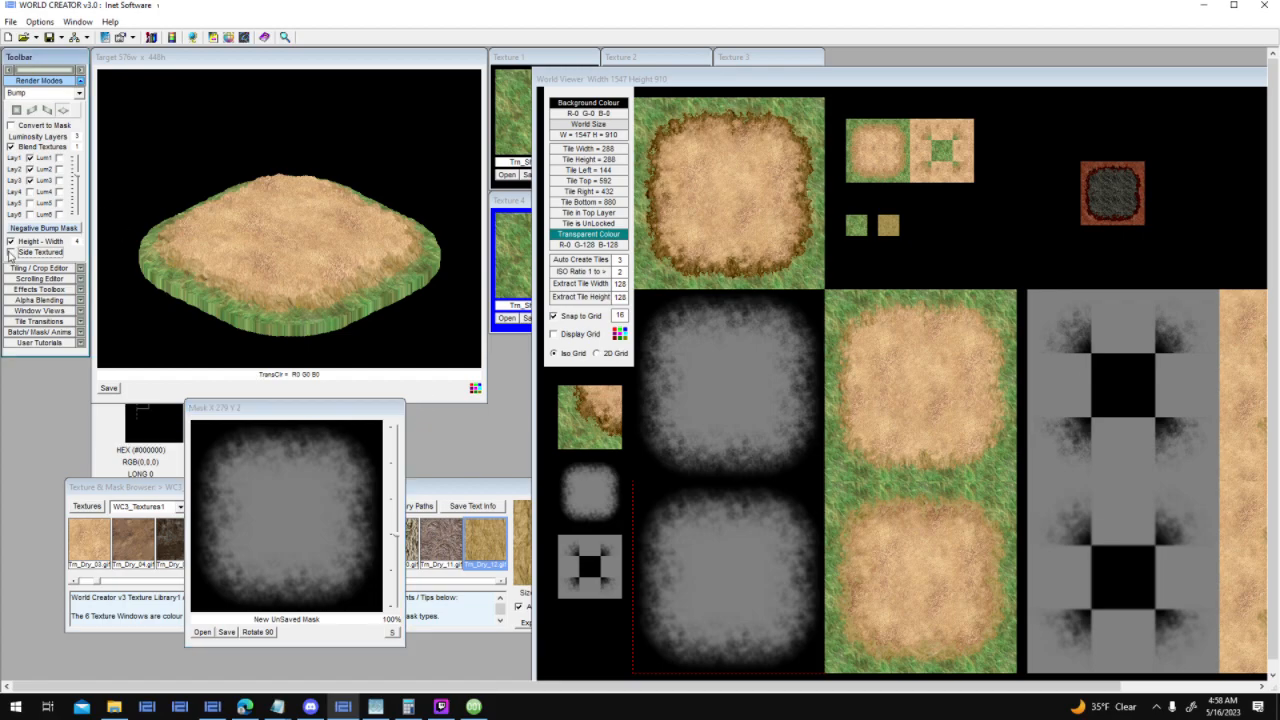
pyautogui.click(78, 252)
pyautogui.click(354, 211)
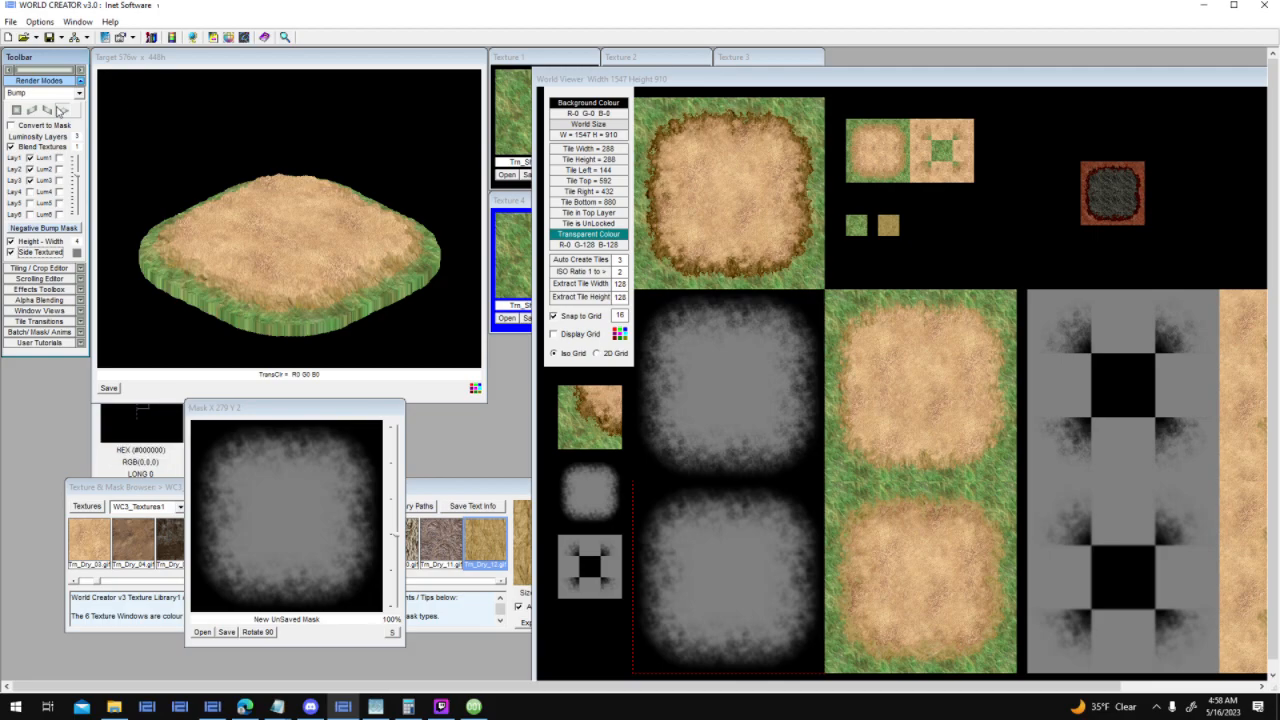
pyautogui.click(64, 110)
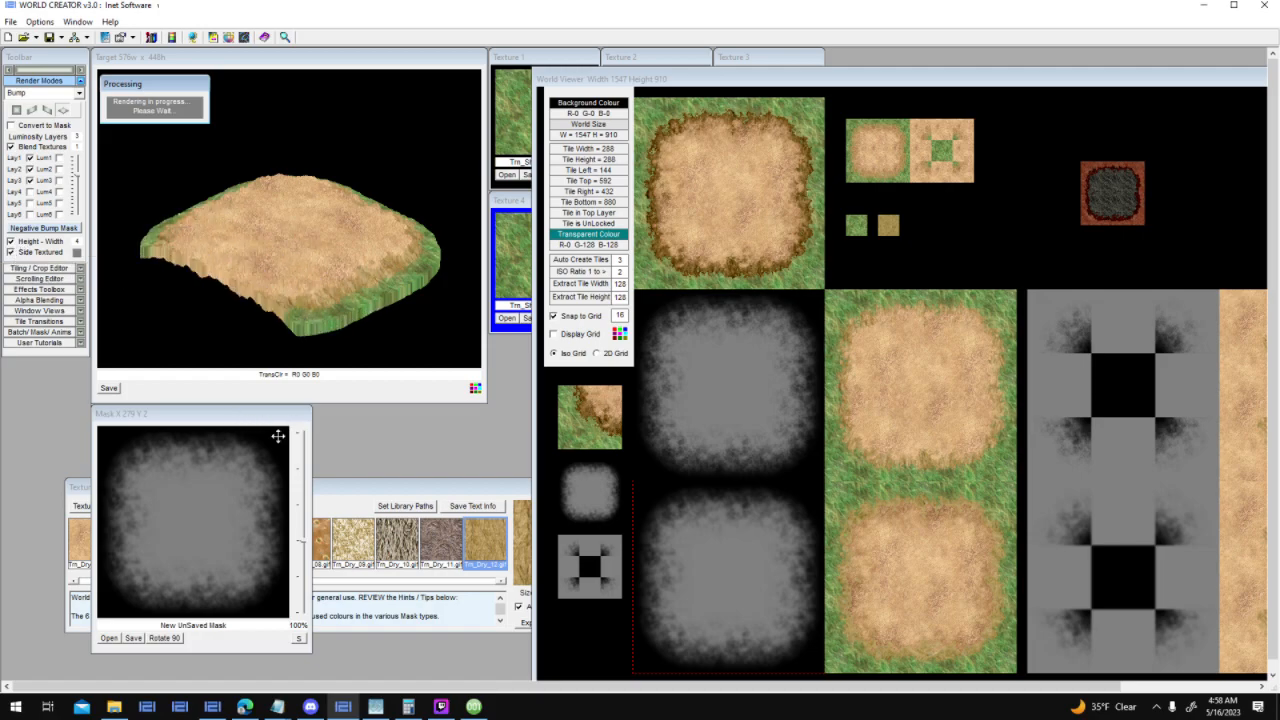
# Set the render's transparent colour to teal (R0 G128 B128)
pyautogui.click(475, 388)
pyautogui.click(158, 117)
pyautogui.click(119, 251)
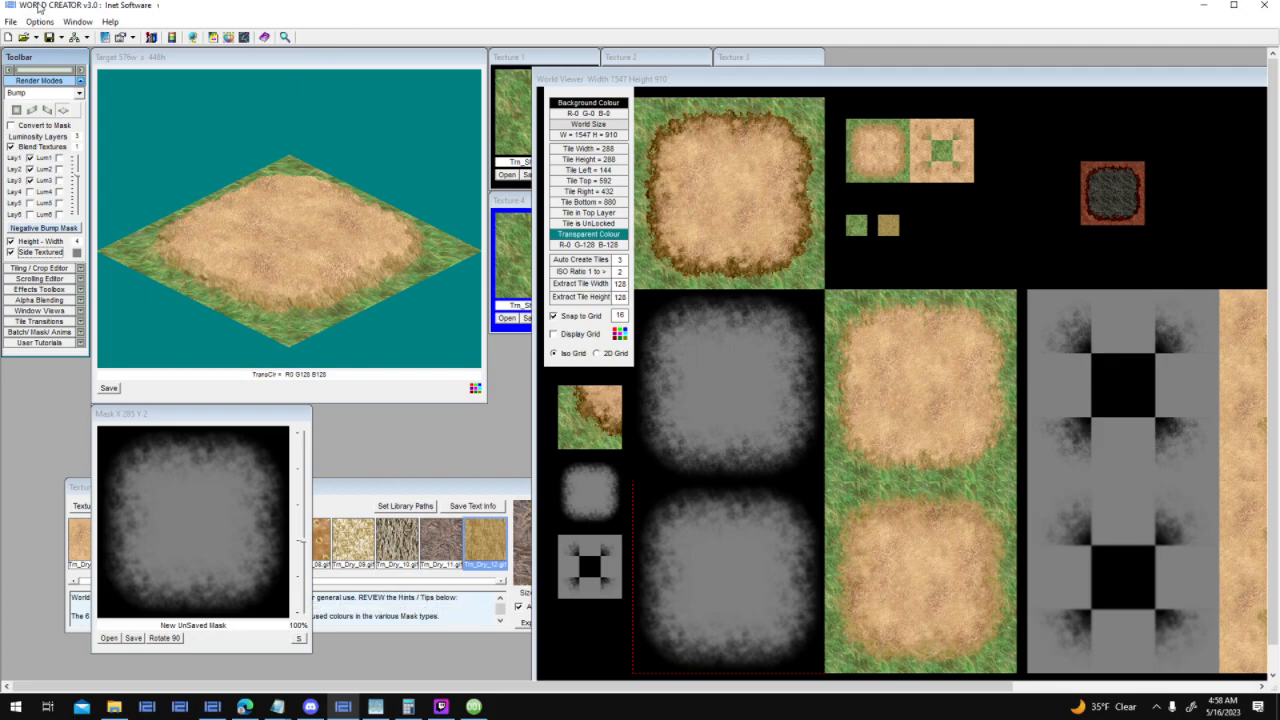
# Move the World Viewer beside the Target window and place the Texture & Mask Browser directly below the Target
pyautogui.click(945, 252)
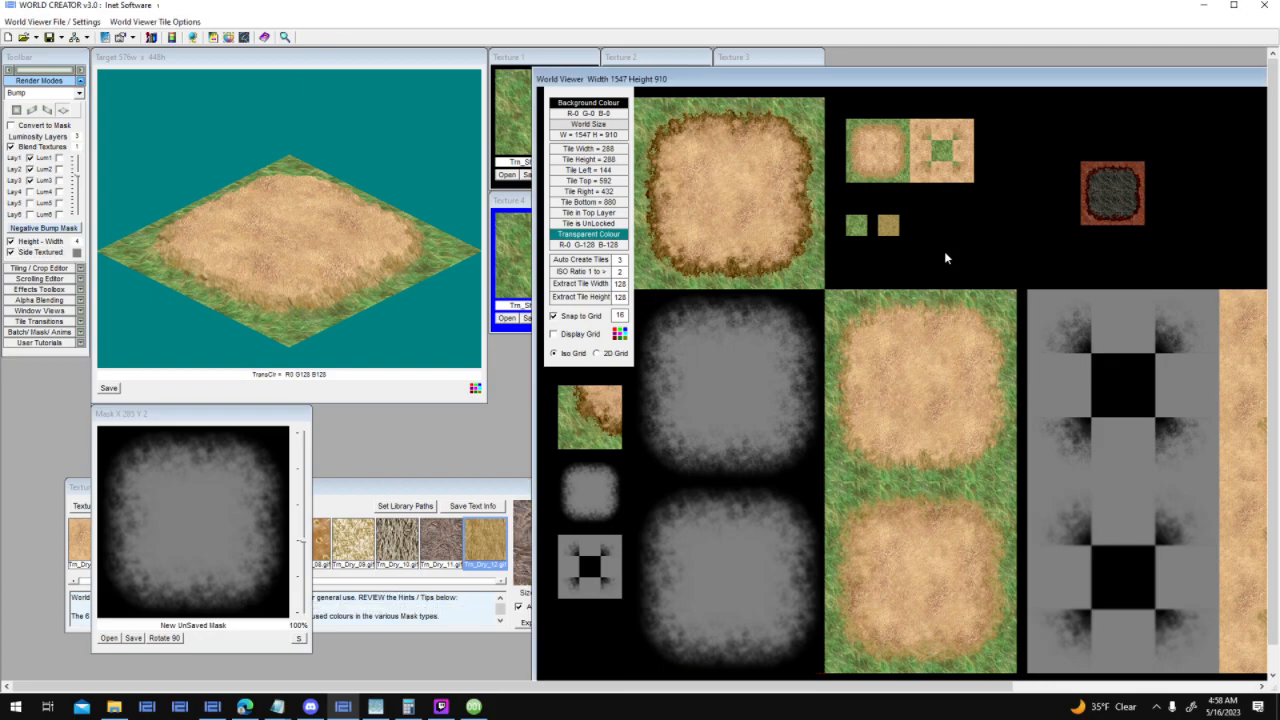
pyautogui.moveTo(878, 78); pyautogui.dragTo(768, 60)
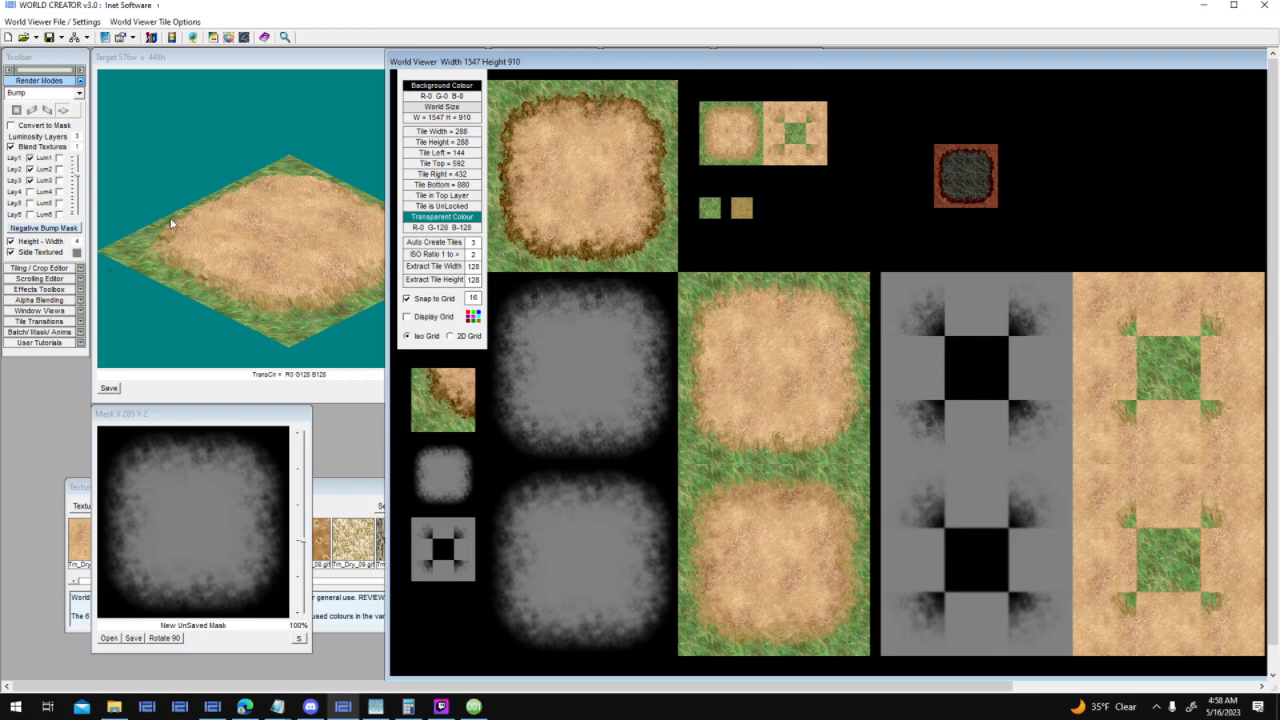
pyautogui.click(316, 69)
pyautogui.moveTo(721, 67); pyautogui.dragTo(827, 67)
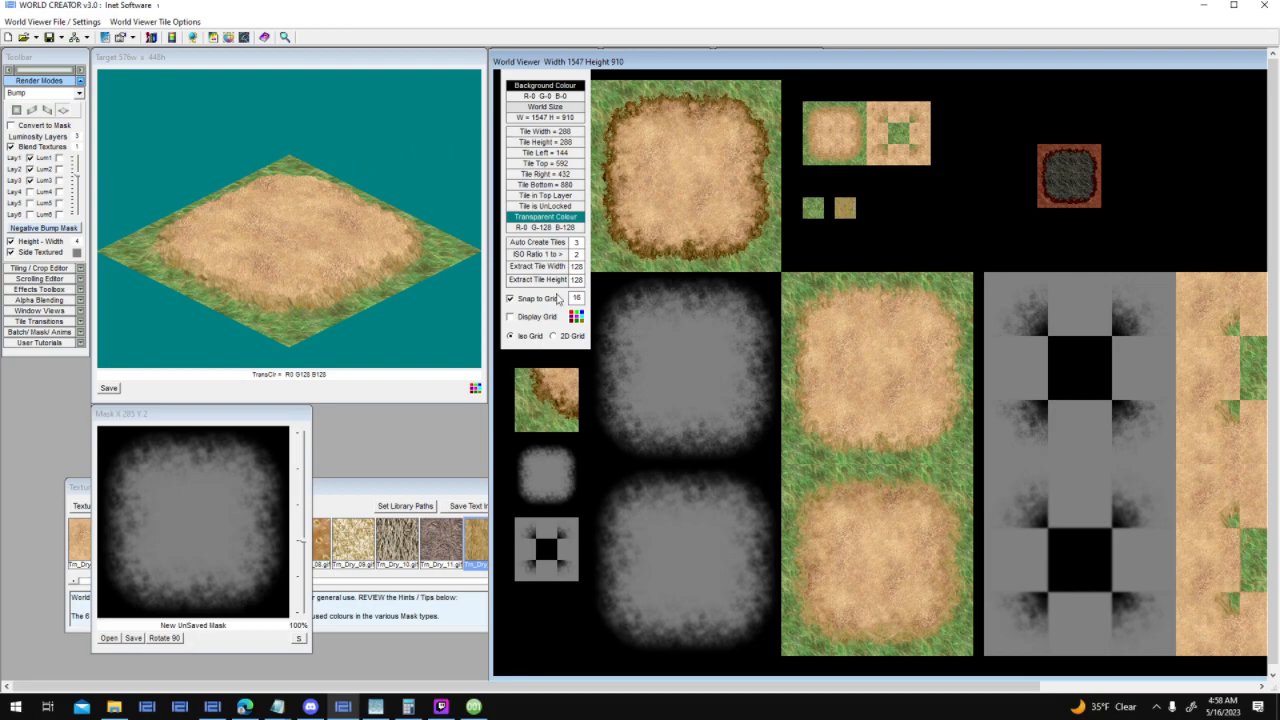
pyautogui.click(380, 492)
pyautogui.moveTo(583, 69)
pyautogui.mouseDown()
pyautogui.moveTo(242, 137)
pyautogui.moveTo(579, 92)
pyautogui.moveTo(582, 62)
pyautogui.mouseUp()
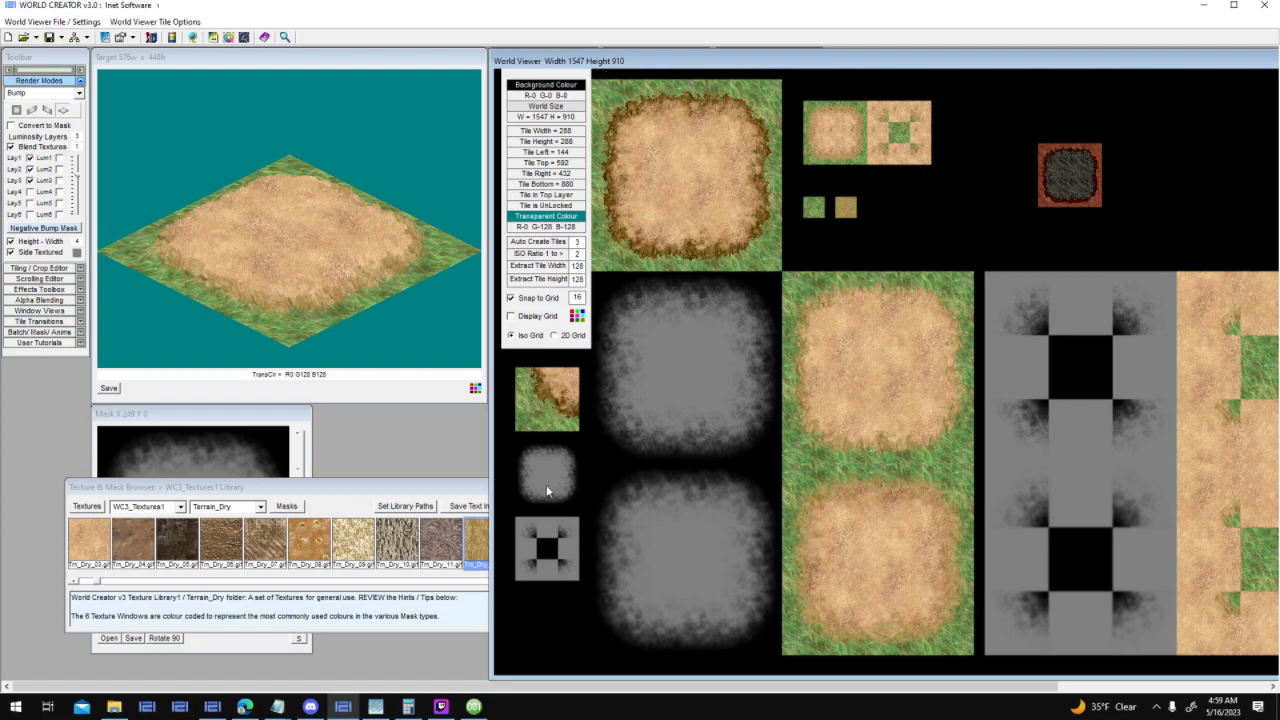
pyautogui.moveTo(348, 485); pyautogui.dragTo(370, 381)
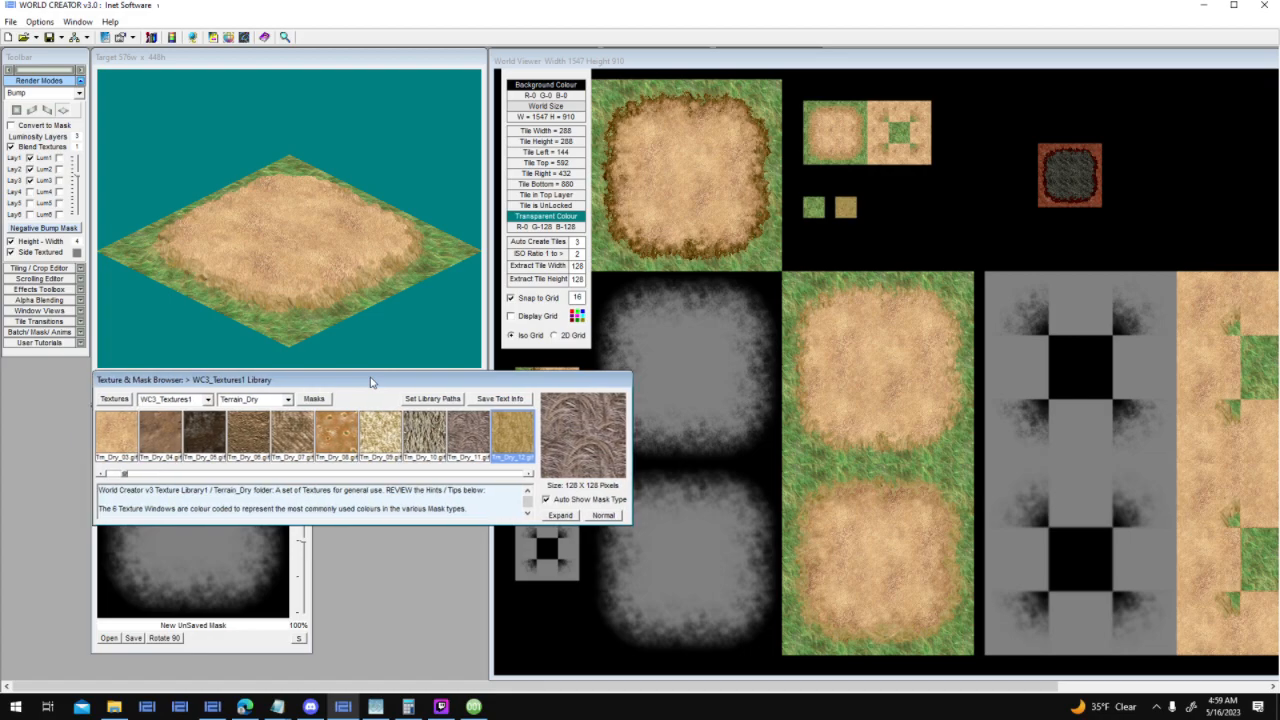
# Move the lower convex tile over the upper blurred mask, and return it directly below the first convex tile
pyautogui.click(903, 257)
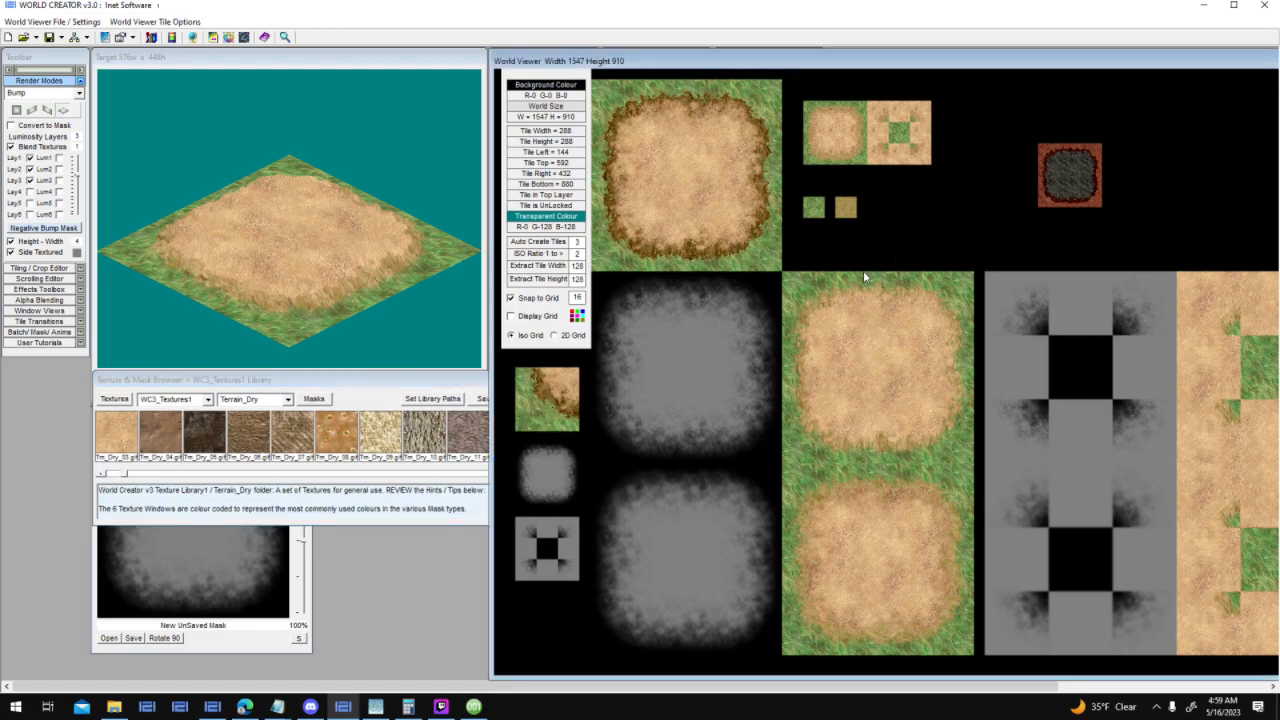
pyautogui.moveTo(934, 482); pyautogui.dragTo(737, 292)
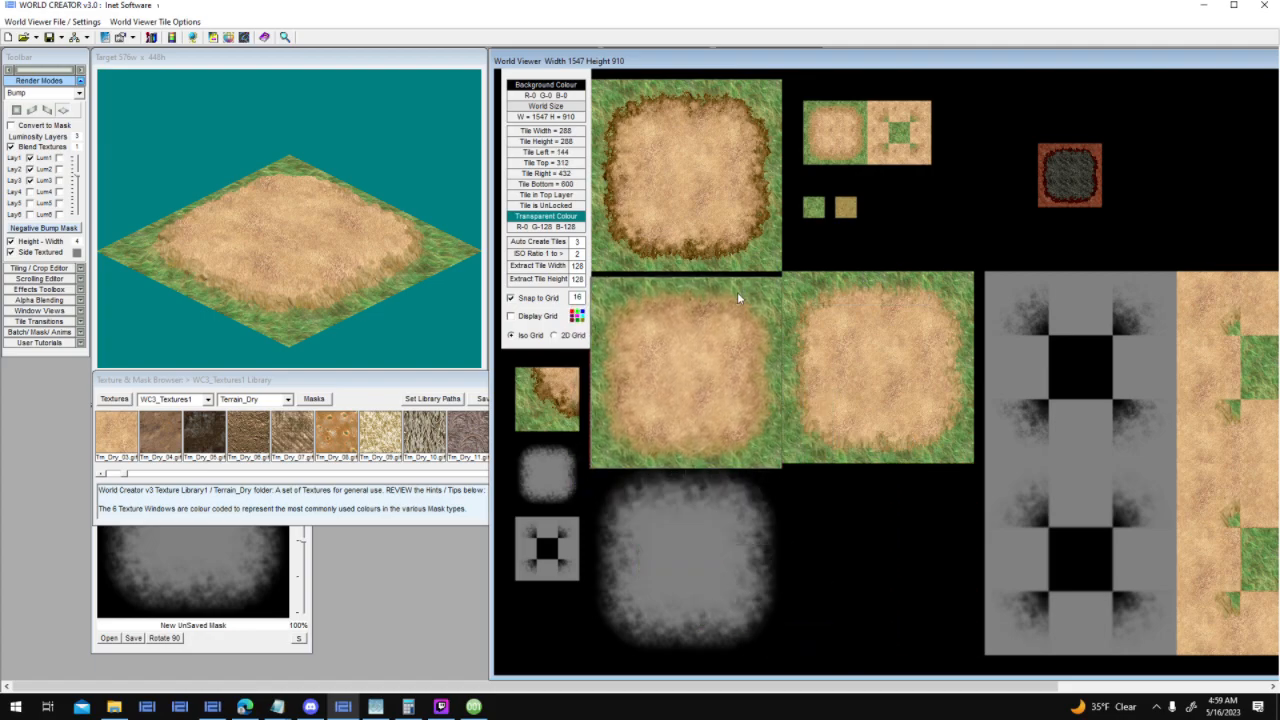
pyautogui.moveTo(739, 460); pyautogui.dragTo(932, 640)
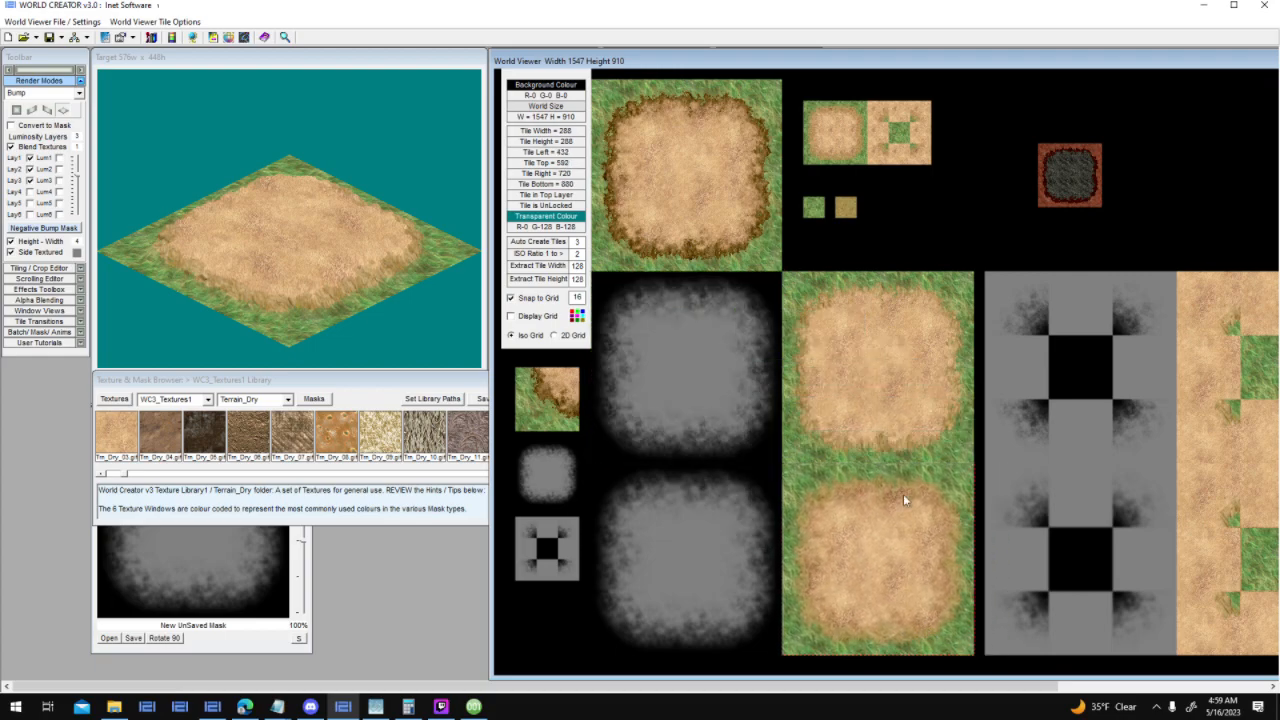
# Narrow the World Viewer to a width of 1331 and reposition it so all masks and tiles fit in view
pyautogui.moveTo(840, 61); pyautogui.dragTo(629, 73)
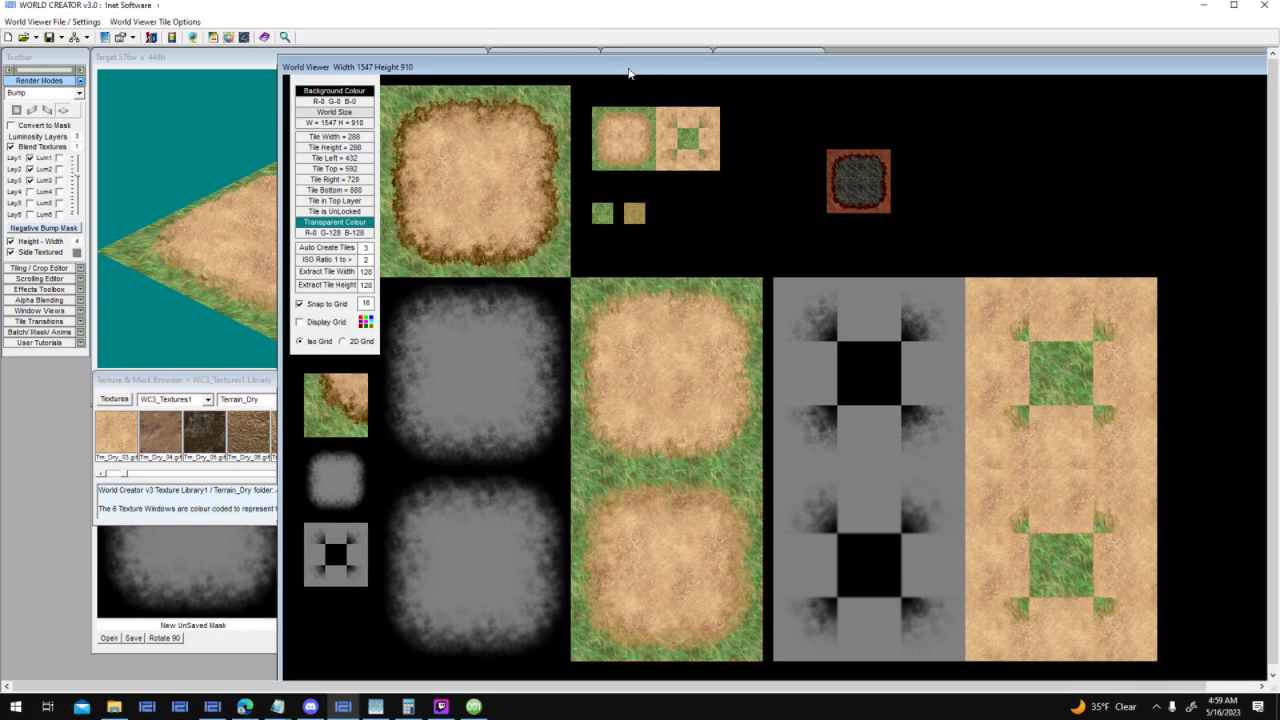
pyautogui.moveTo(629, 73); pyautogui.dragTo(637, 79)
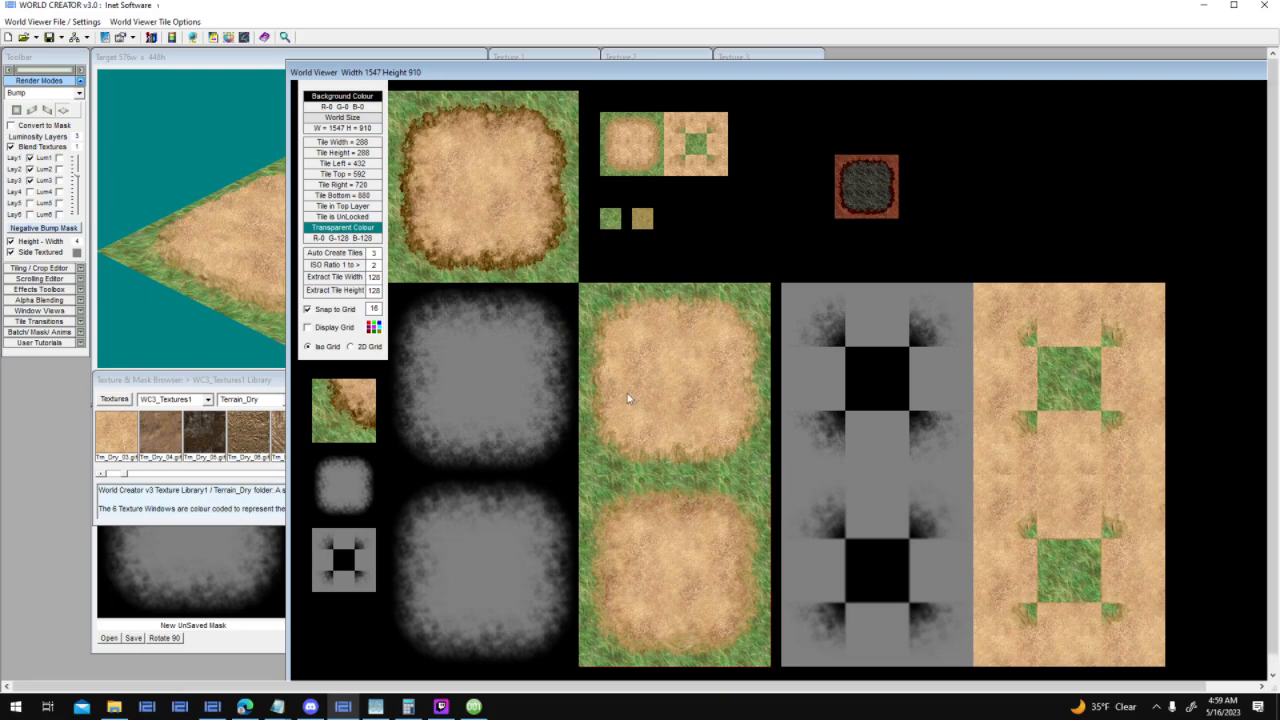
pyautogui.moveTo(934, 75); pyautogui.dragTo(789, 93)
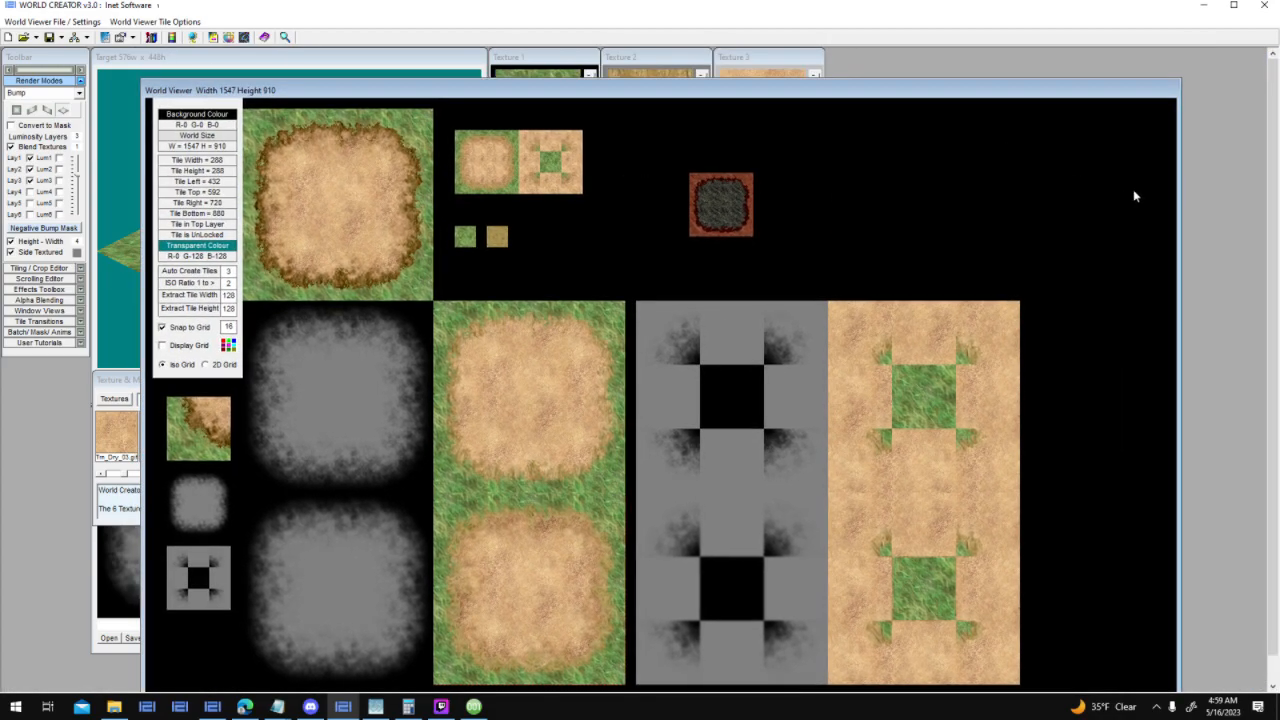
pyautogui.moveTo(1181, 195); pyautogui.dragTo(1036, 255)
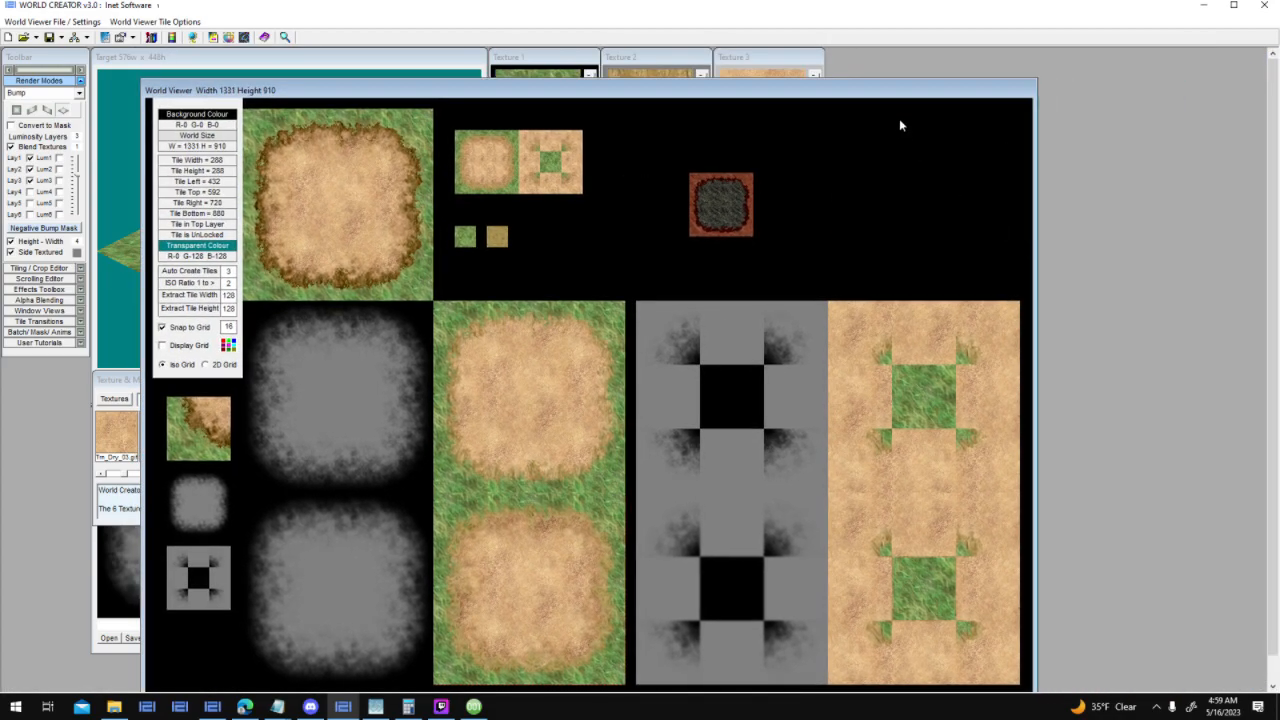
pyautogui.moveTo(988, 86); pyautogui.dragTo(1203, 71)
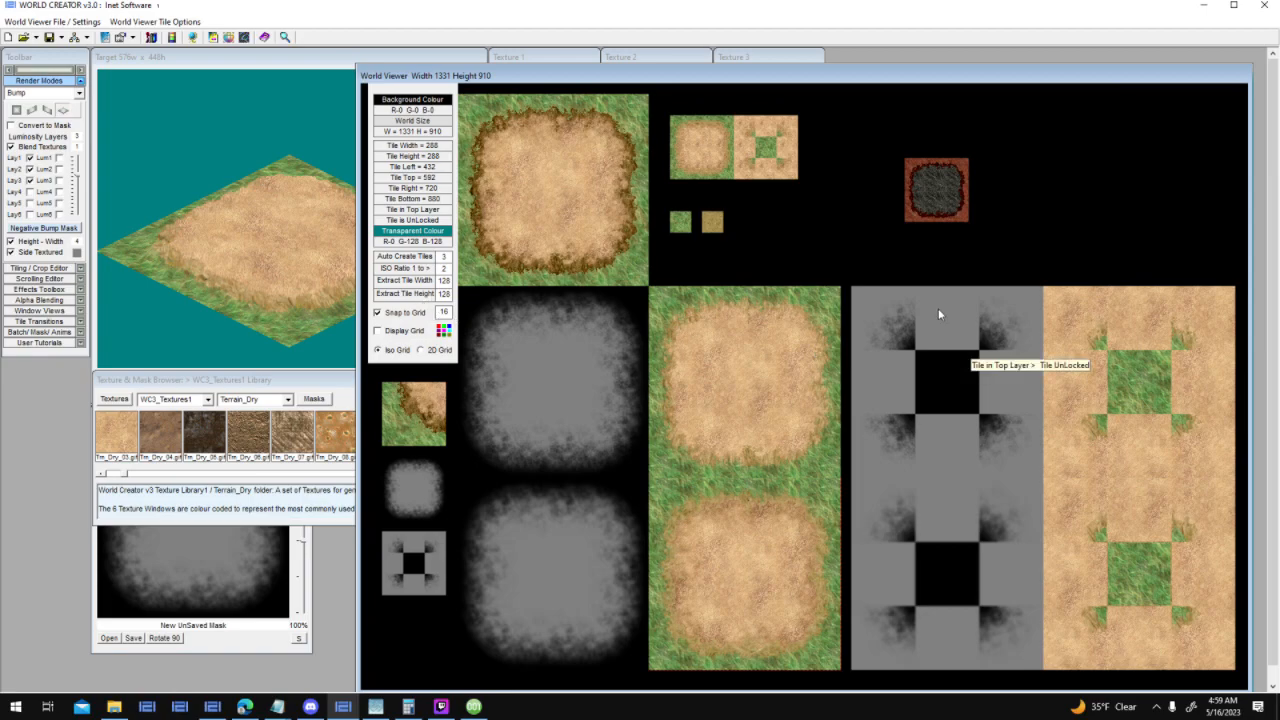
pyautogui.click(161, 59)
pyautogui.click(1031, 206)
pyautogui.moveTo(554, 194)
pyautogui.mouseDown()
pyautogui.moveTo(565, 188)
pyautogui.moveTo(555, 176)
pyautogui.moveTo(570, 189)
pyautogui.moveTo(561, 206)
pyautogui.mouseUp()
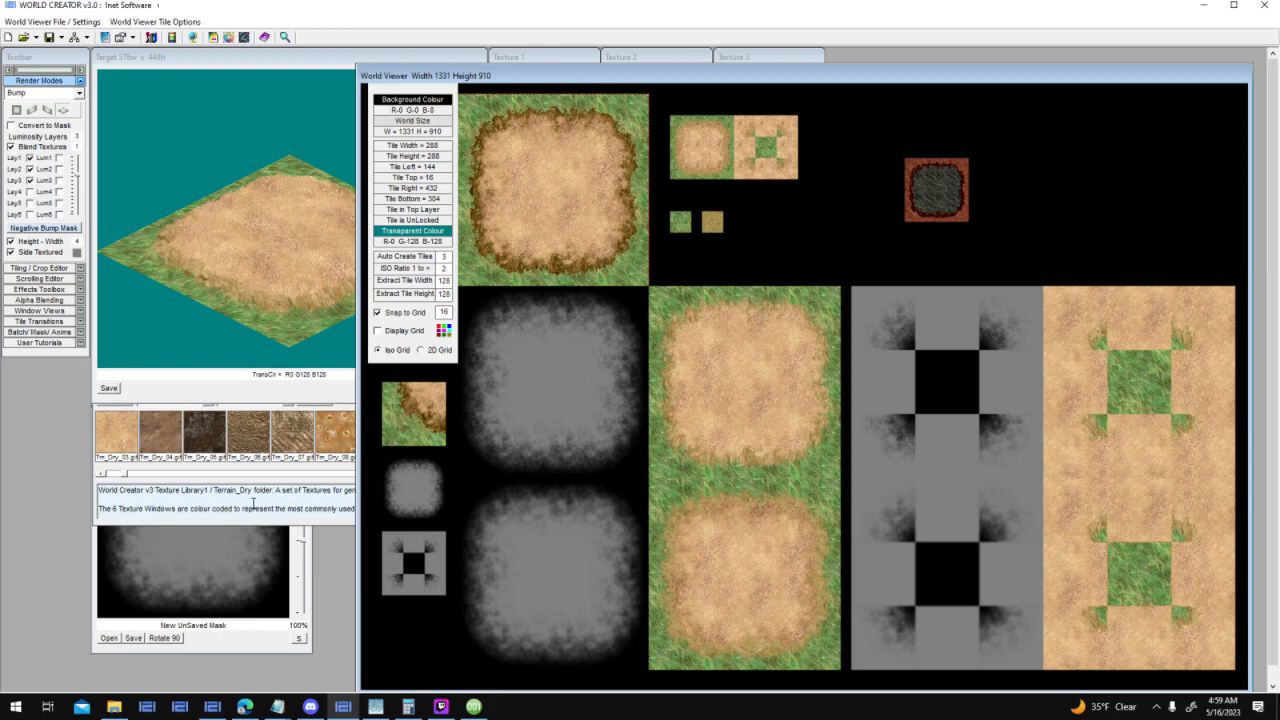
pyautogui.moveTo(519, 77); pyautogui.dragTo(446, 100)
pyautogui.click(79, 93)
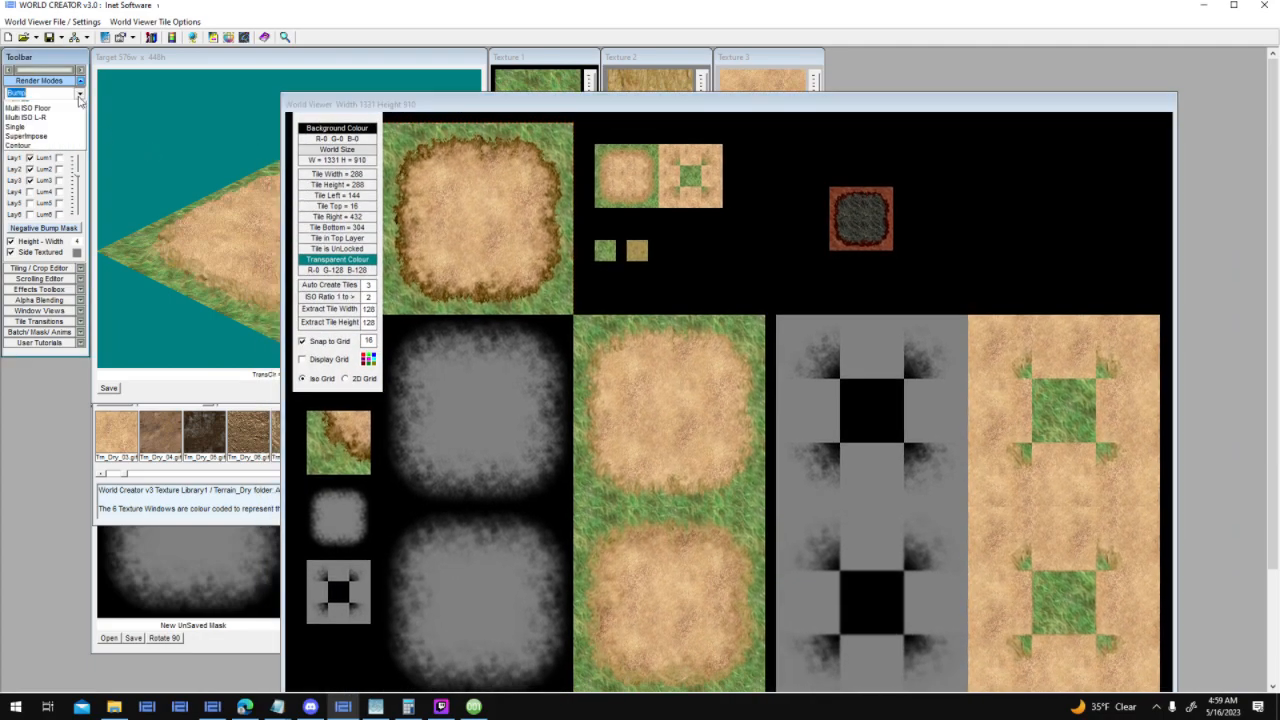
pyautogui.click(79, 93)
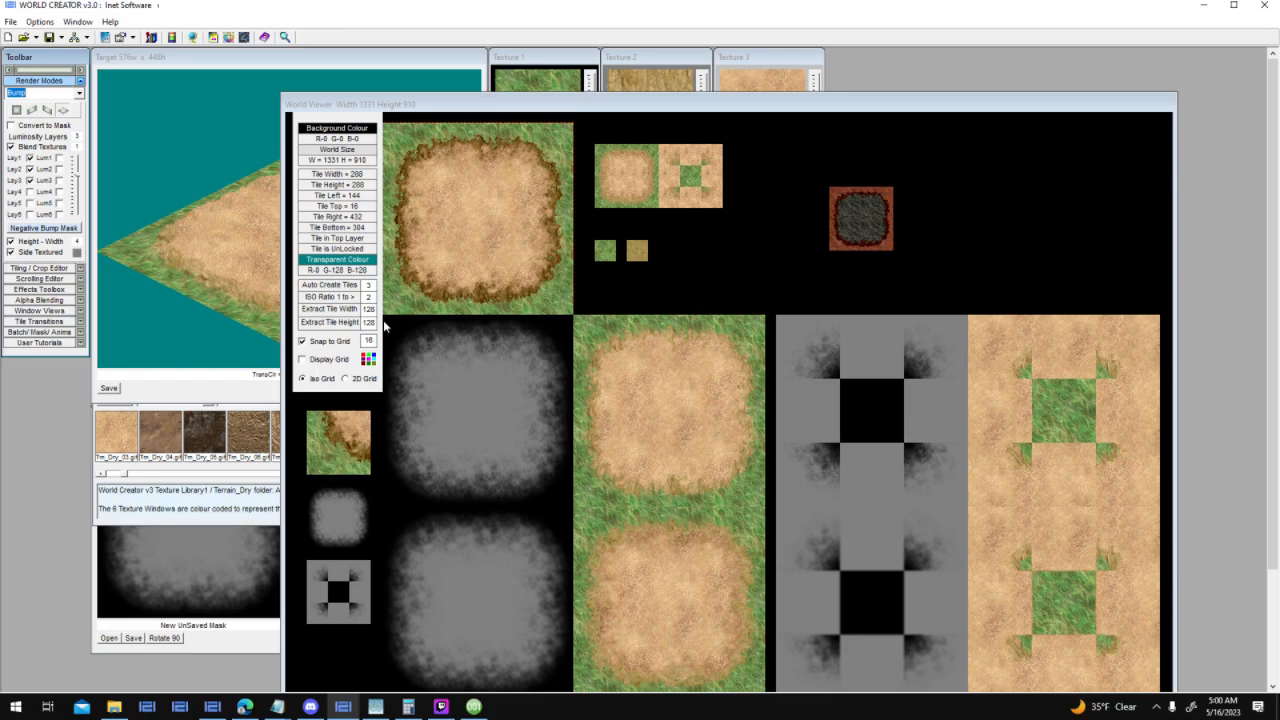
pyautogui.click(224, 412)
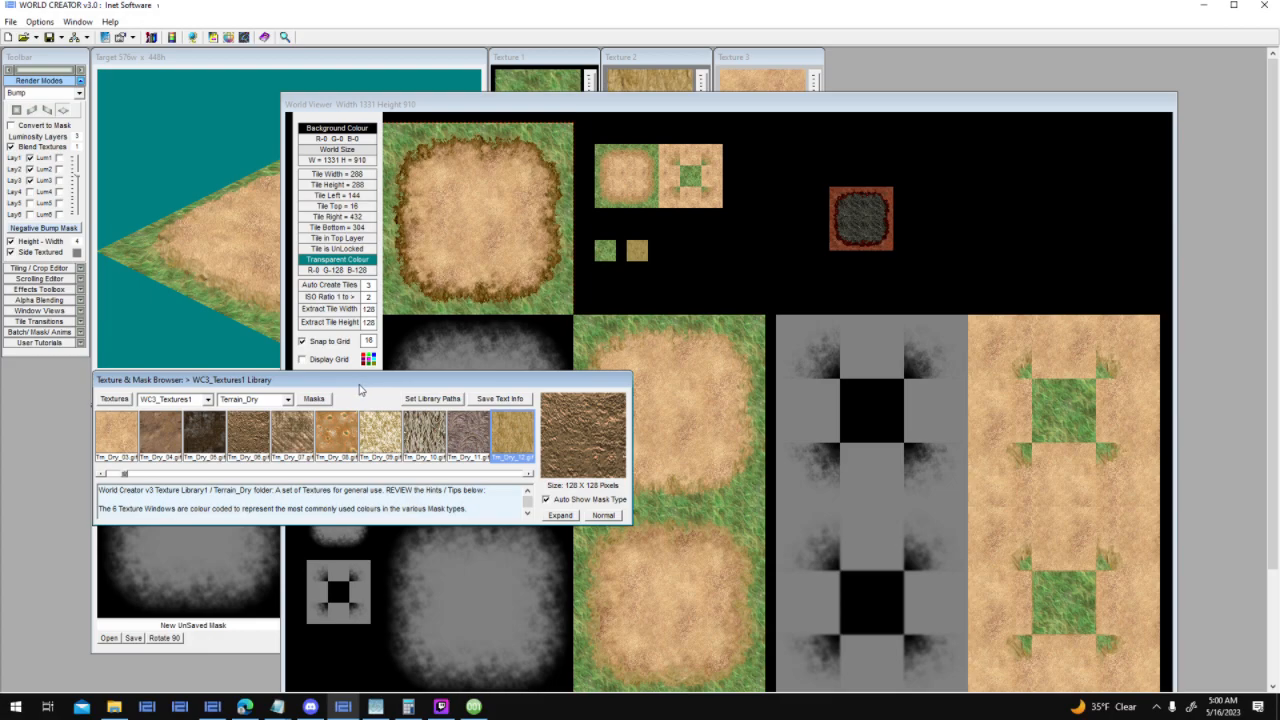
pyautogui.click(754, 256)
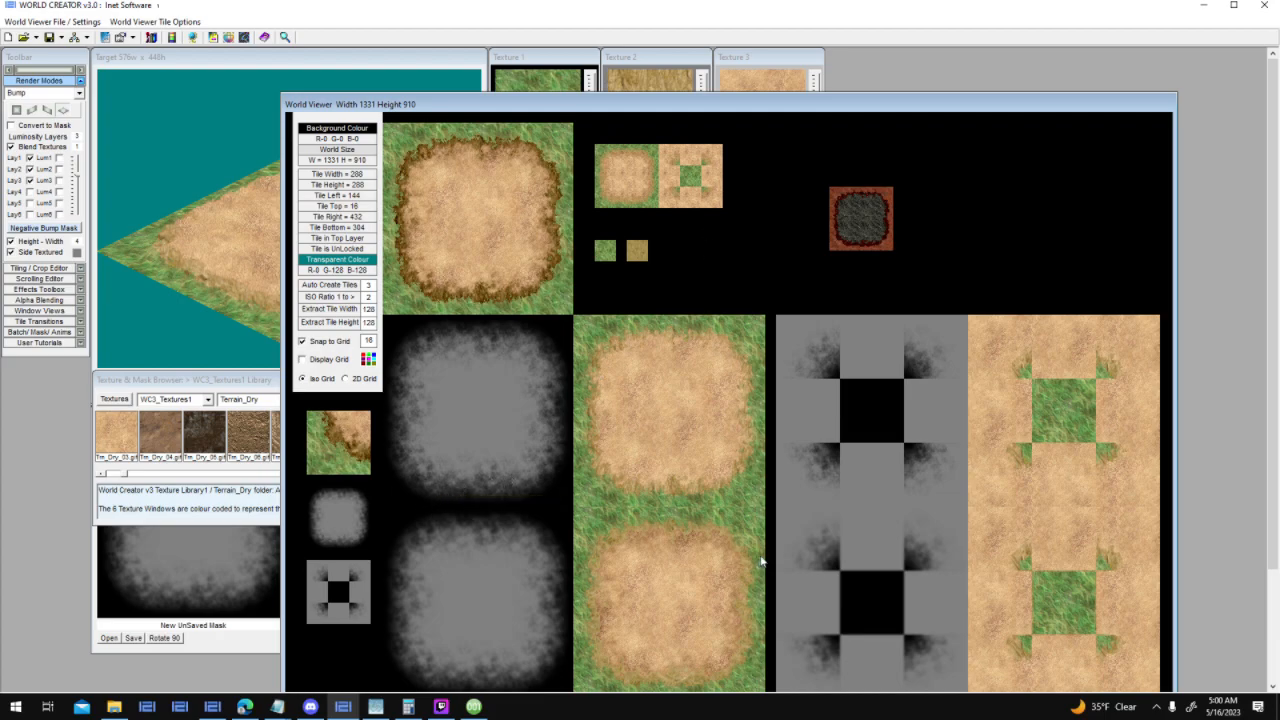
# Place two grass tiles stacked above the concave tile in the World Viewer, and delete both
pyautogui.moveTo(519, 110); pyautogui.dragTo(408, 298)
pyautogui.moveTo(892, 368); pyautogui.dragTo(881, 455)
pyautogui.rightClick(869, 374)
pyautogui.click(948, 123)
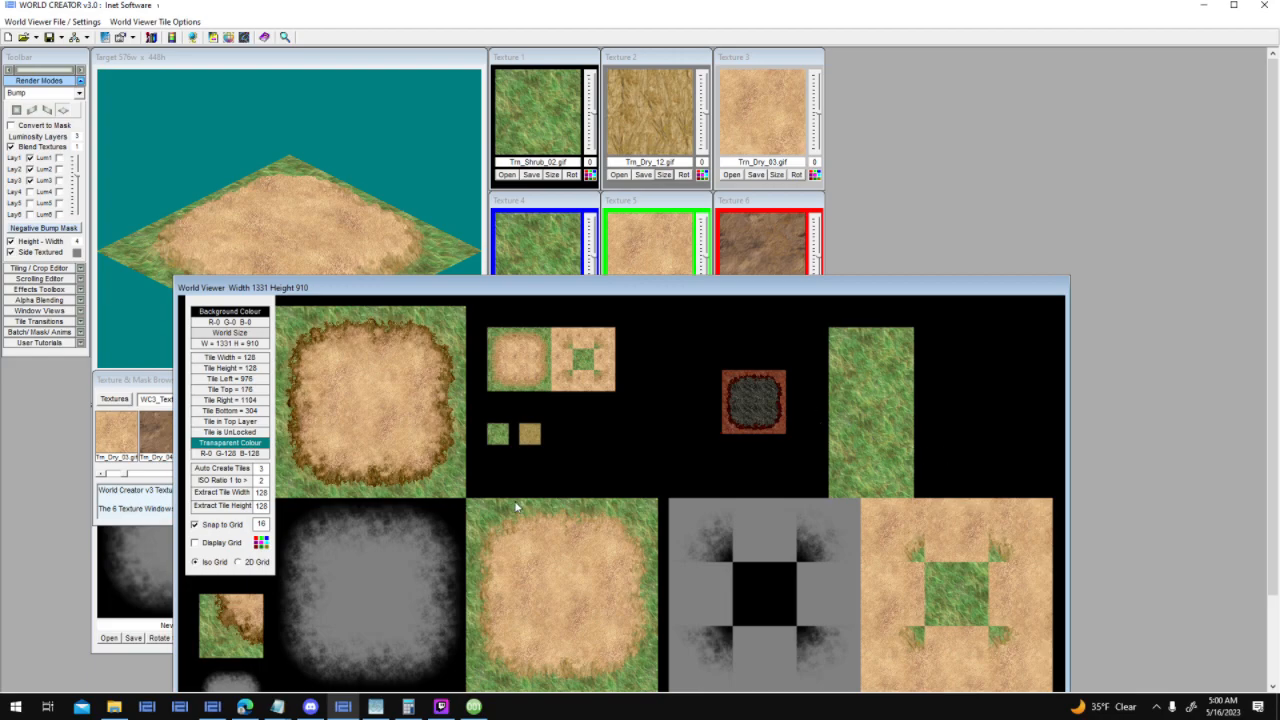
pyautogui.press('Delete')
pyautogui.click(891, 404)
pyautogui.press('Delete')
# Reposition the World Viewer so that both rows of convex and concave masks and tiles are fully in view
pyautogui.moveTo(647, 280); pyautogui.dragTo(877, 126)
pyautogui.click(623, 554)
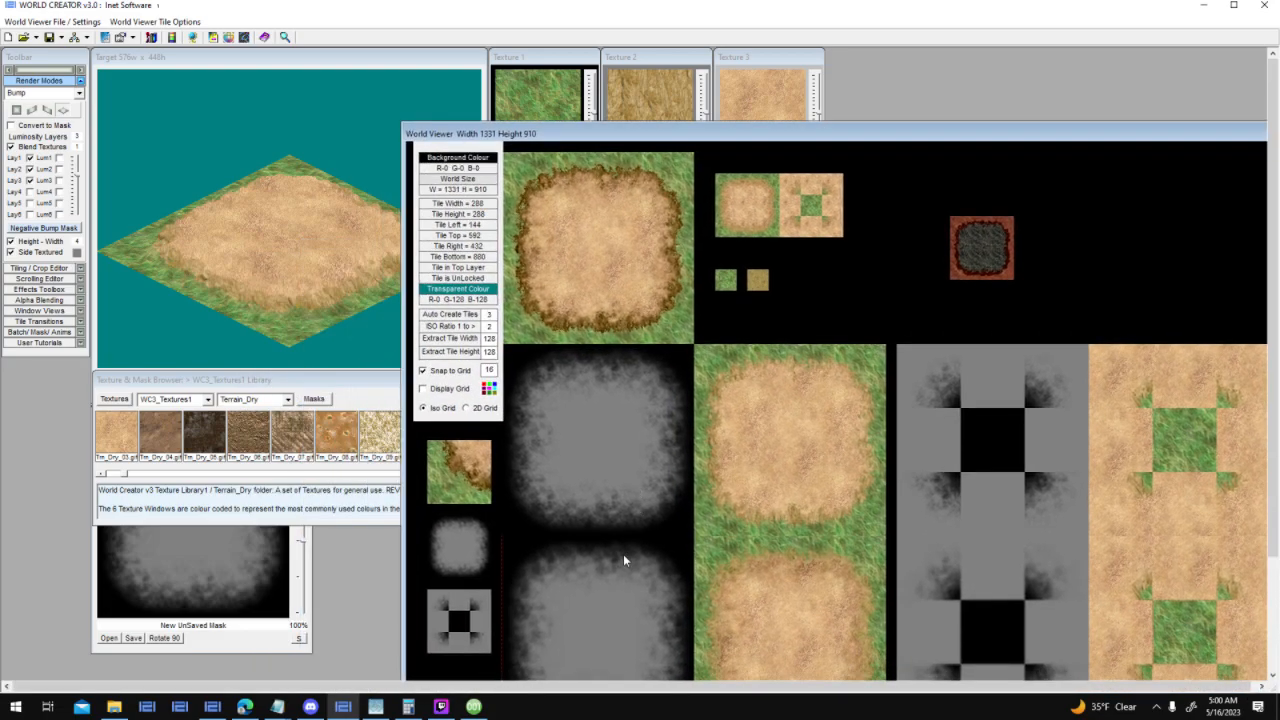
pyautogui.click(771, 546)
pyautogui.moveTo(640, 137); pyautogui.dragTo(450, 75)
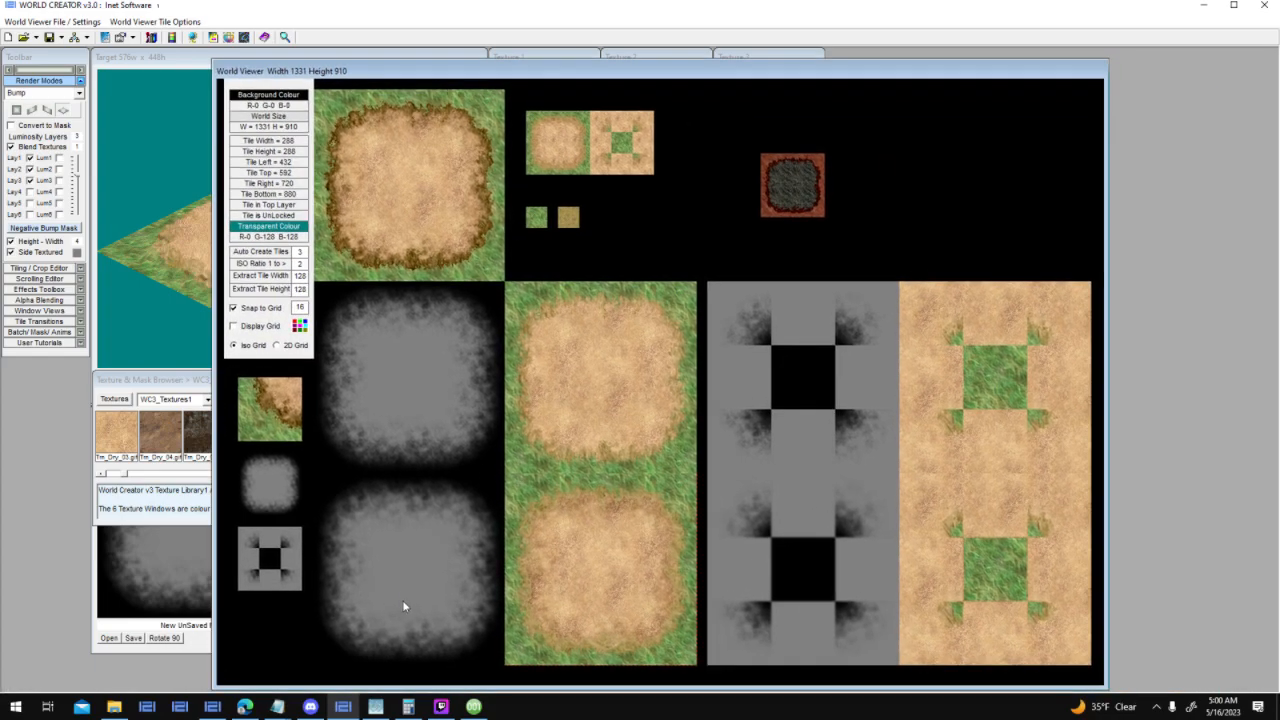
# Switch to Texture Maker and move the Mask Concave window clear of the overlapping Tile_middle_center window
pyautogui.click(377, 707)
pyautogui.moveTo(540, 132); pyautogui.dragTo(568, 315)
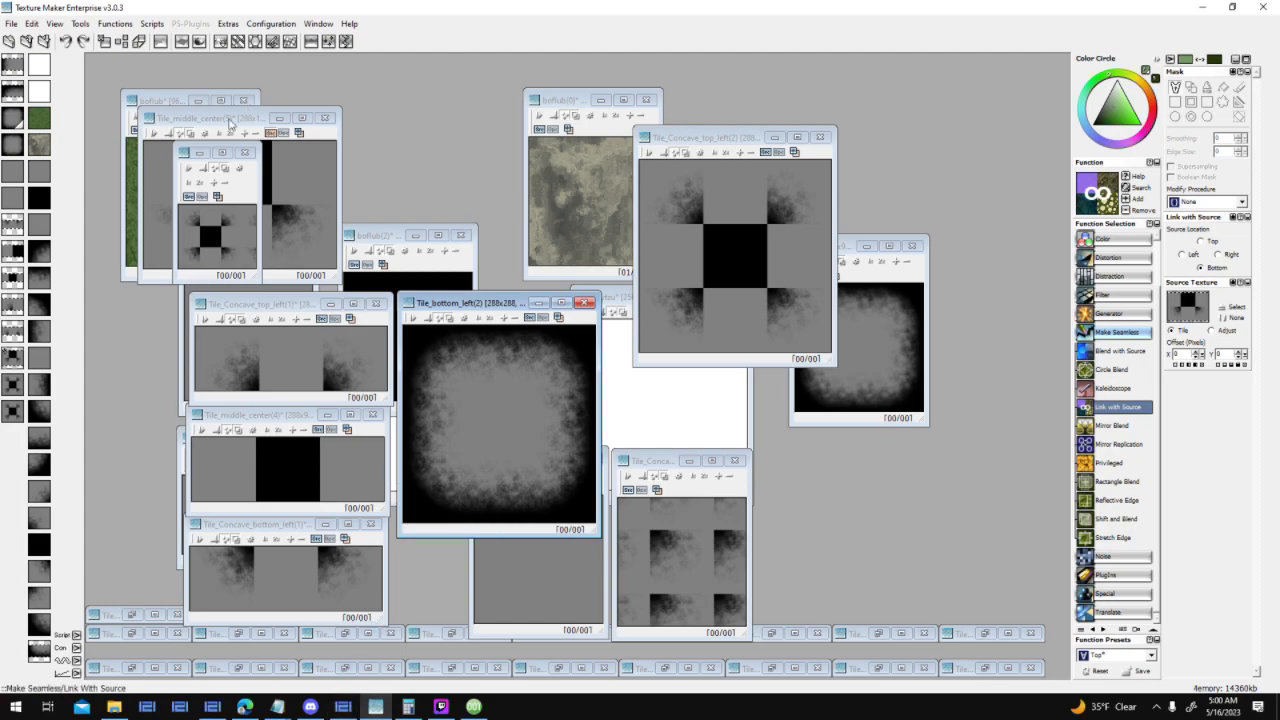
pyautogui.moveTo(261, 168); pyautogui.dragTo(497, 90)
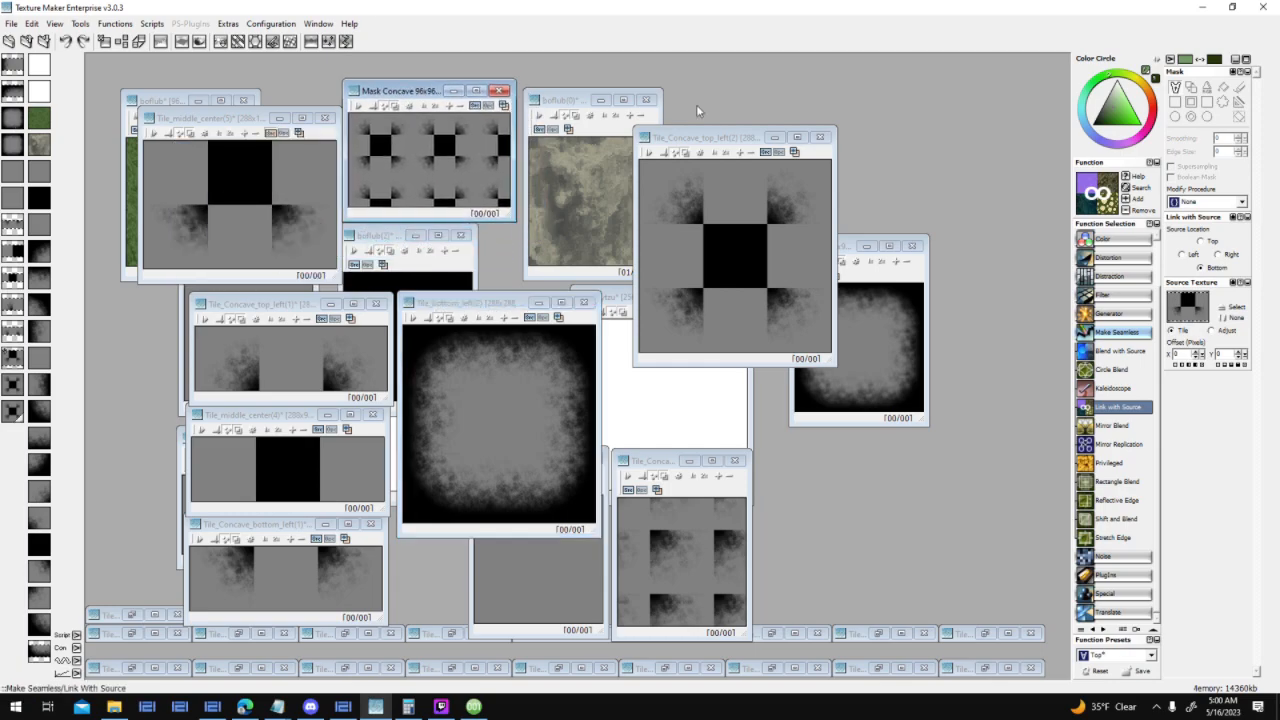
pyautogui.click(568, 102)
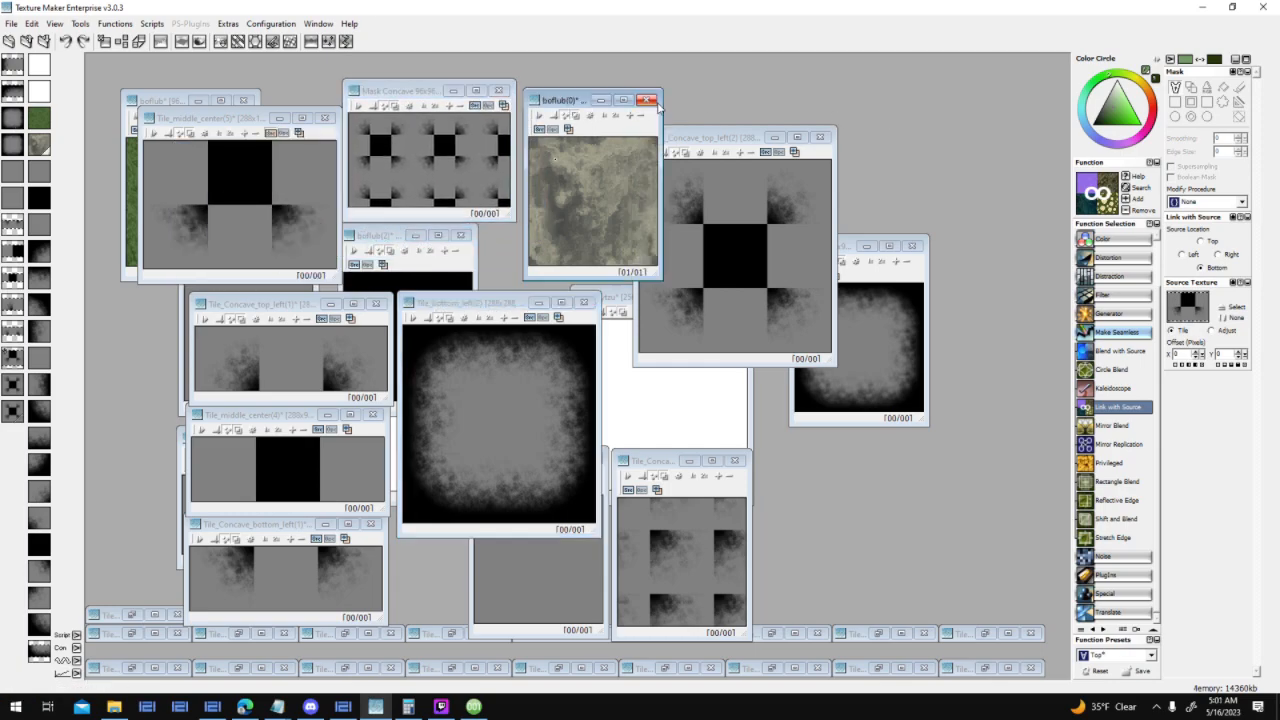
pyautogui.click(695, 248)
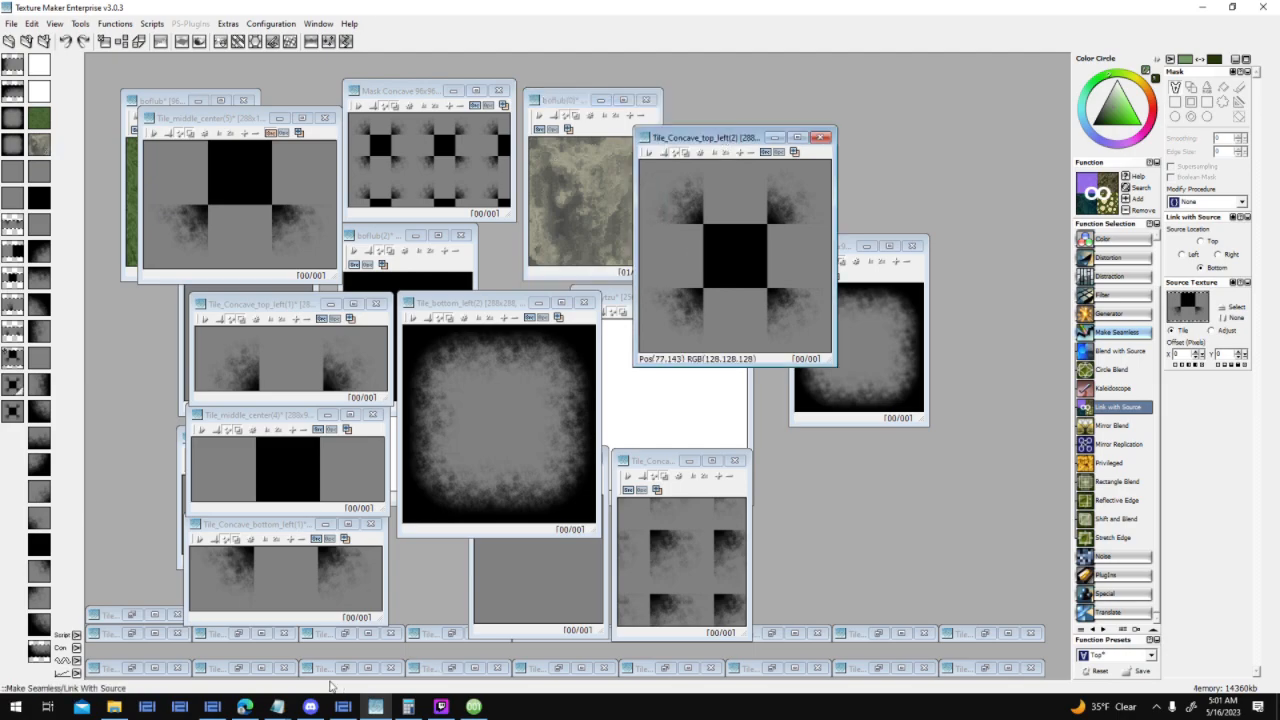
# Move World Creator's World Viewer to uncover the Target, and move Texture Maker's Tile_Concave_top_left(2) window clear of the other masks, ending in World Creator
pyautogui.click(343, 706)
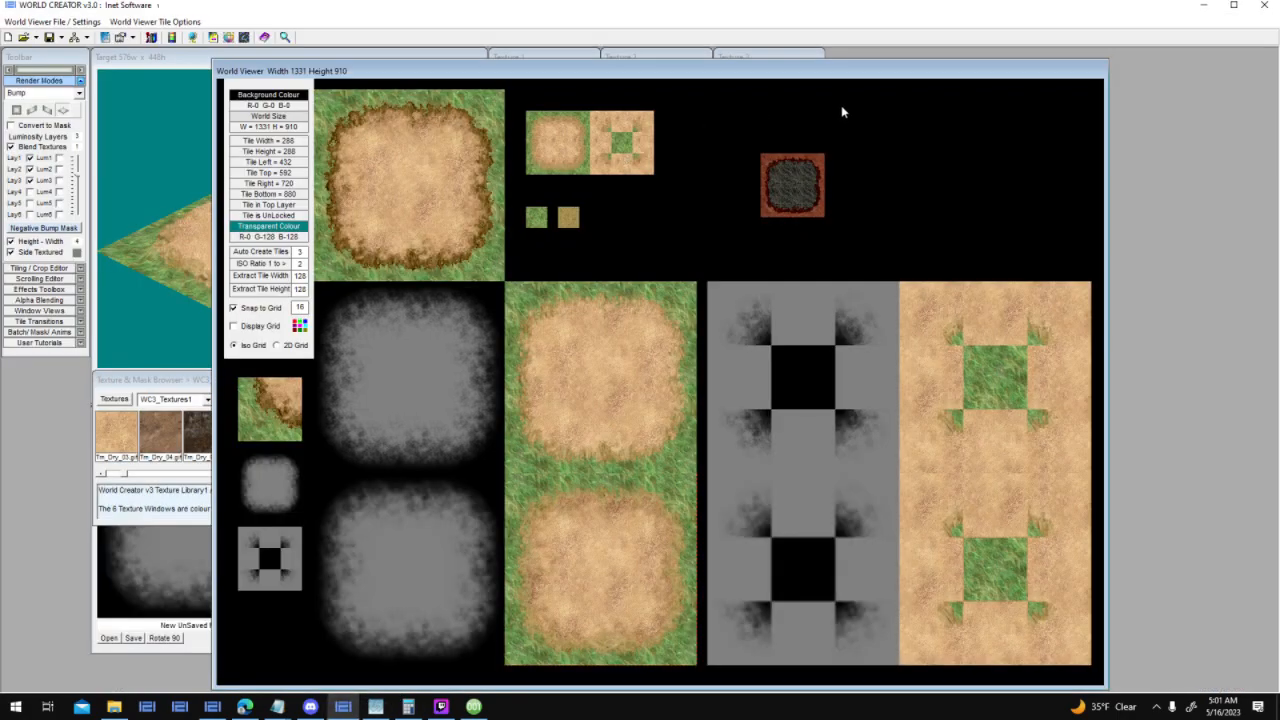
pyautogui.moveTo(755, 75); pyautogui.dragTo(924, 66)
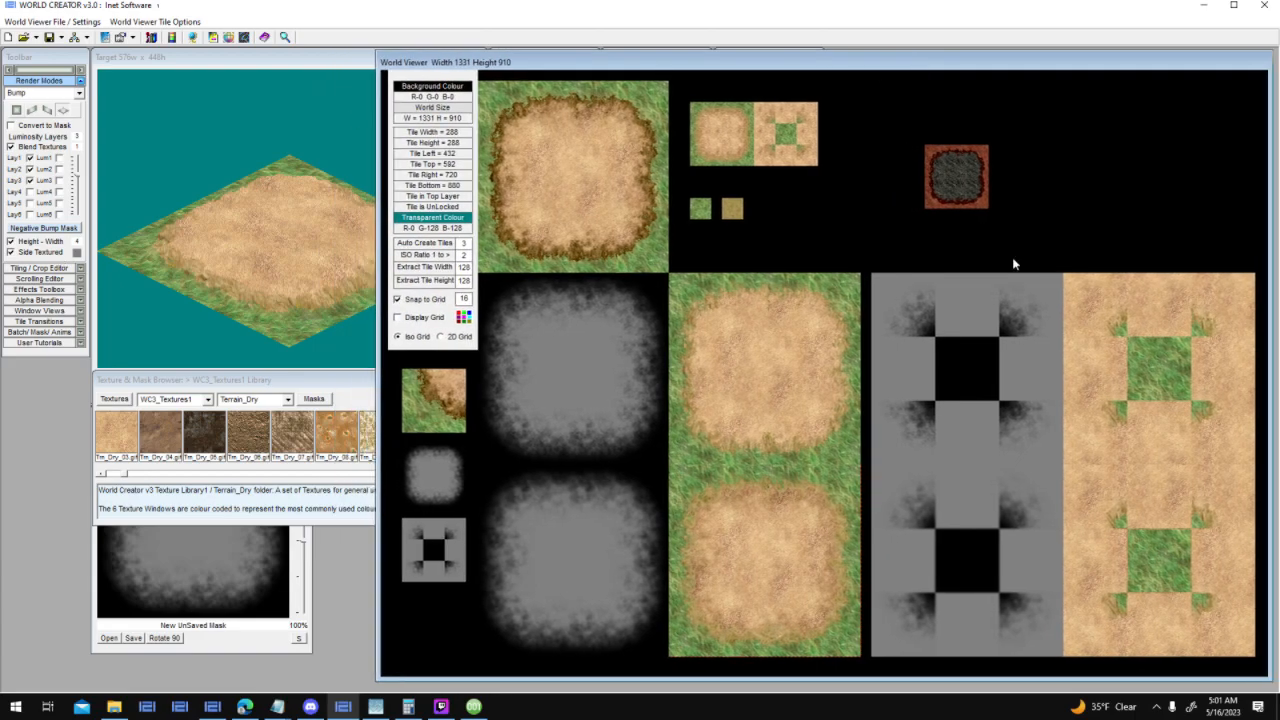
pyautogui.click(378, 706)
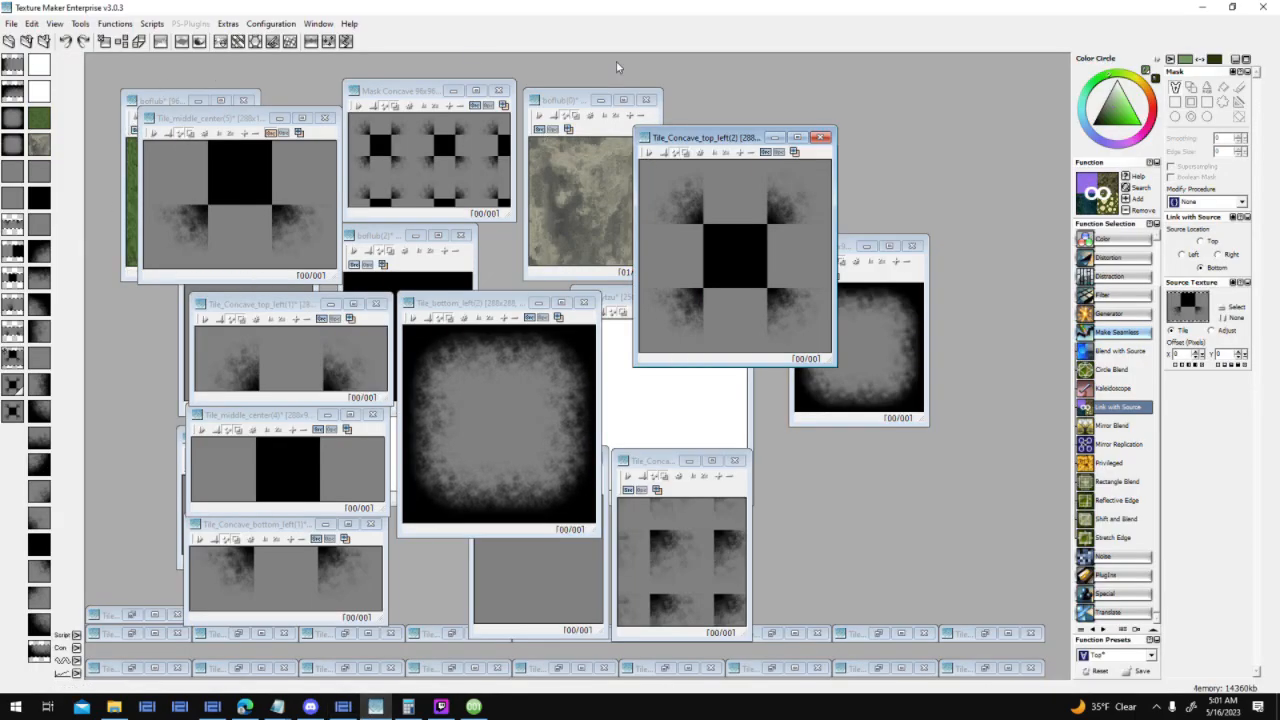
pyautogui.moveTo(714, 140); pyautogui.dragTo(953, 68)
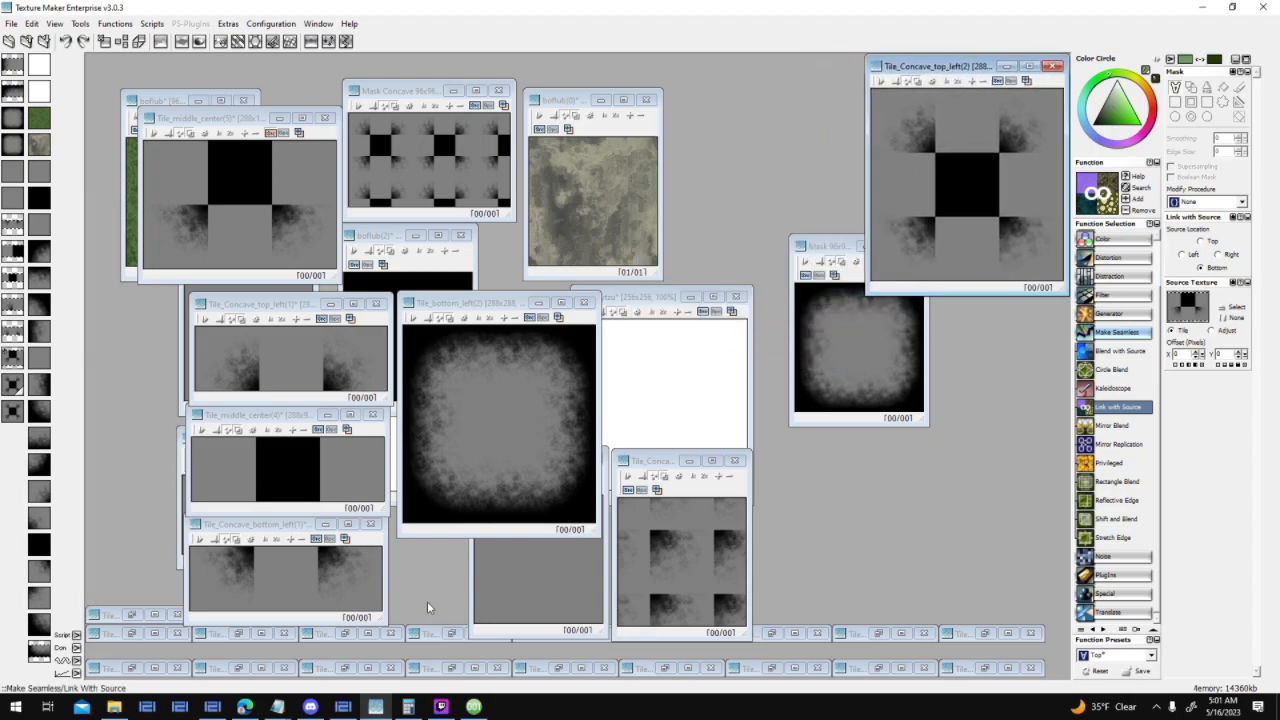
pyautogui.click(343, 706)
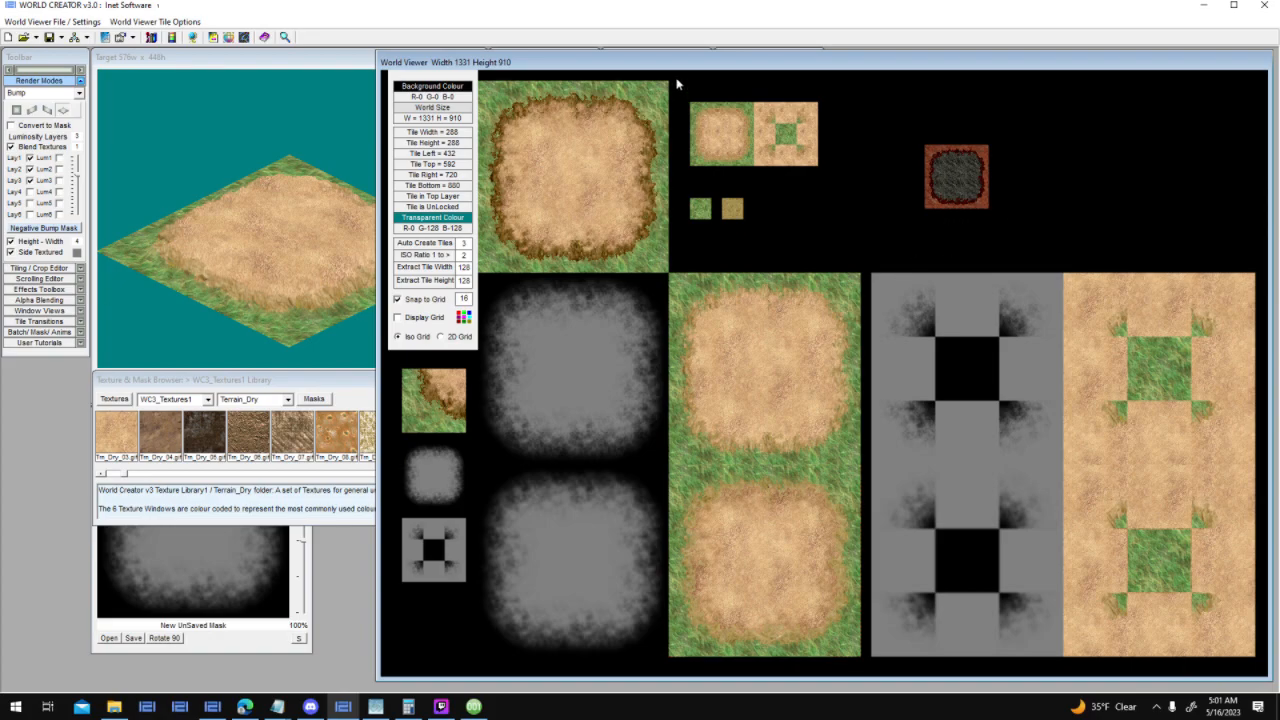
# Compare the convex grass-and-sand tiles in the World Viewer with the isometric tile in the Target window
pyautogui.moveTo(678, 60); pyautogui.dragTo(616, 58)
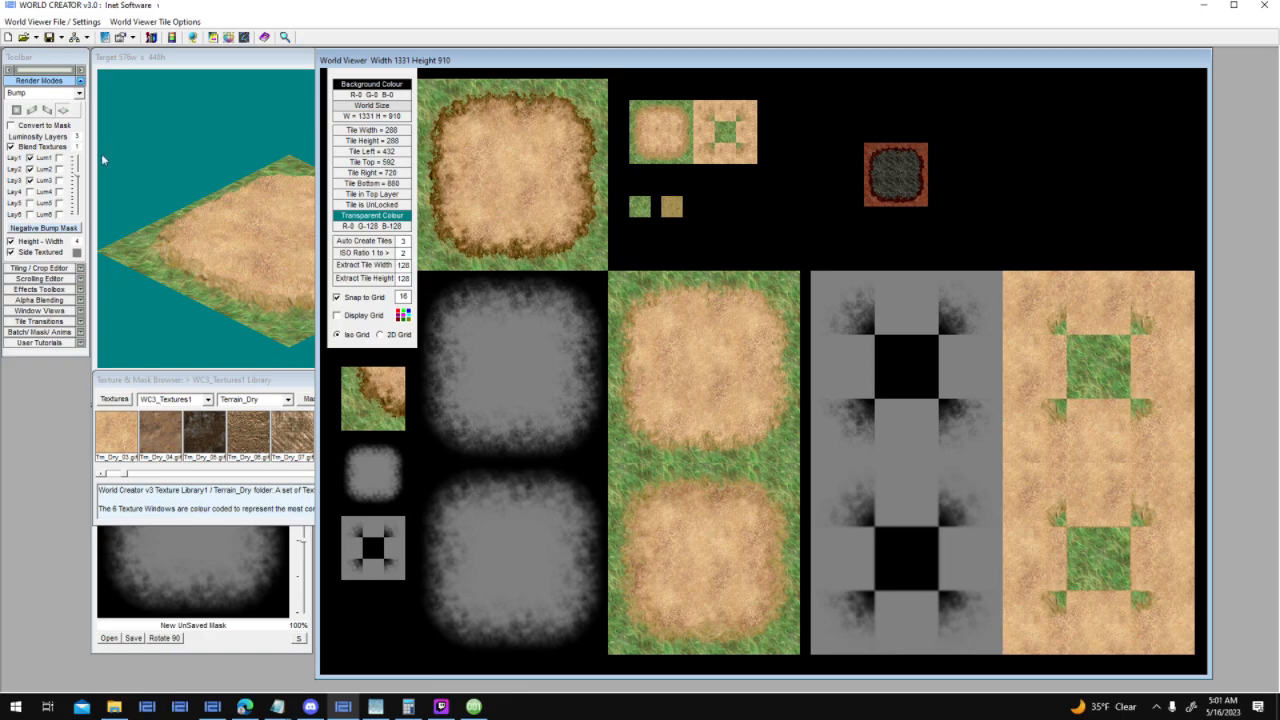
pyautogui.moveTo(946, 68); pyautogui.dragTo(1011, 69)
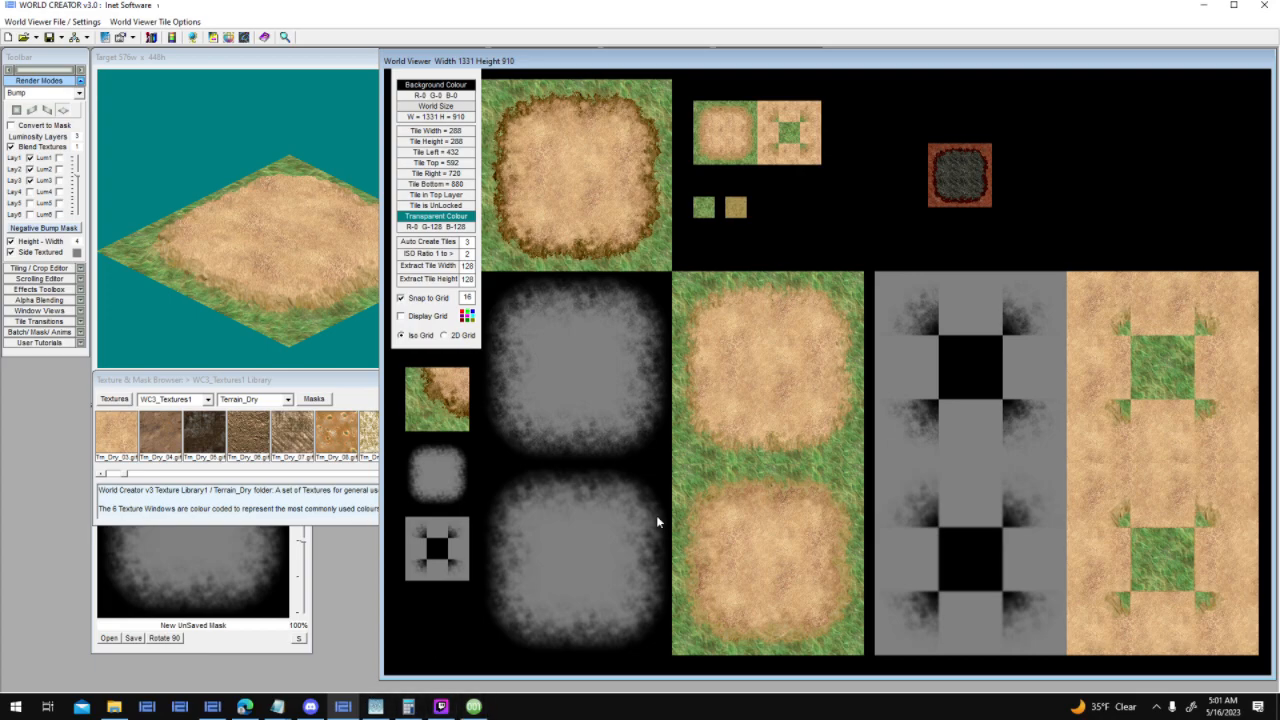
pyautogui.click(819, 329)
pyautogui.click(745, 548)
pyautogui.click(144, 302)
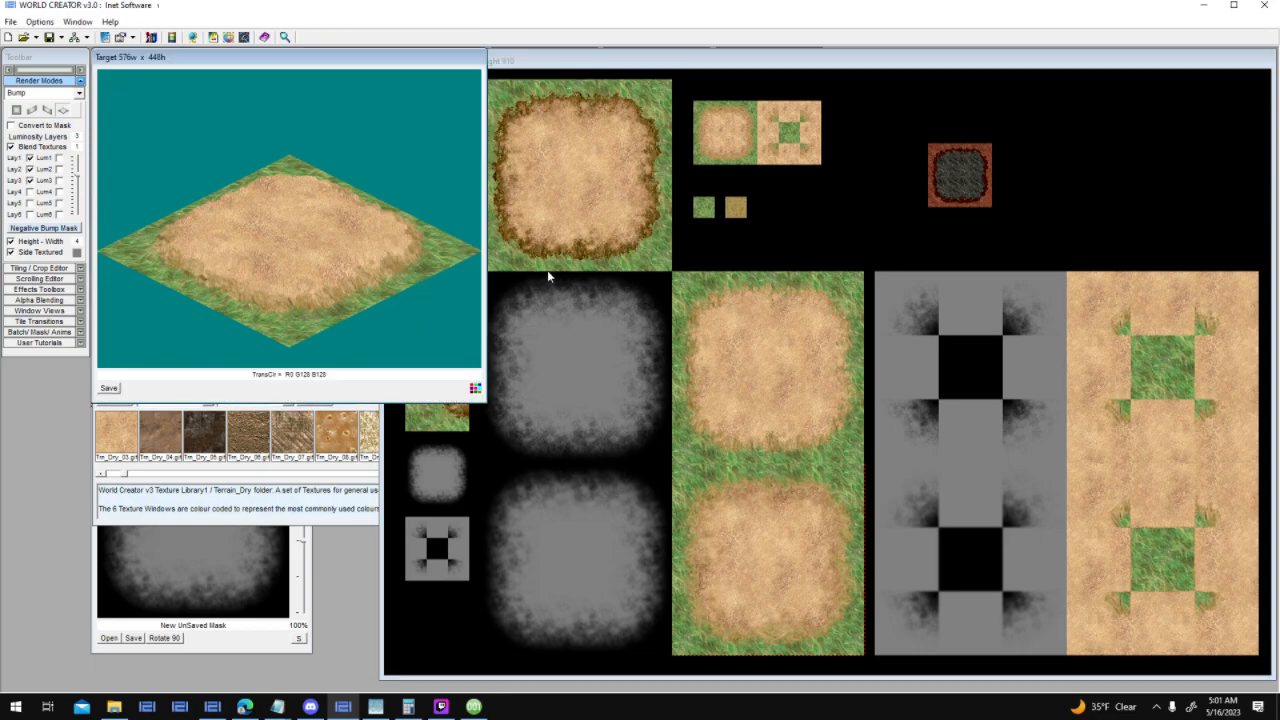
pyautogui.moveTo(640, 61)
pyautogui.mouseDown()
pyautogui.moveTo(557, 205)
pyautogui.moveTo(617, 74)
pyautogui.moveTo(647, 73)
pyautogui.mouseUp()
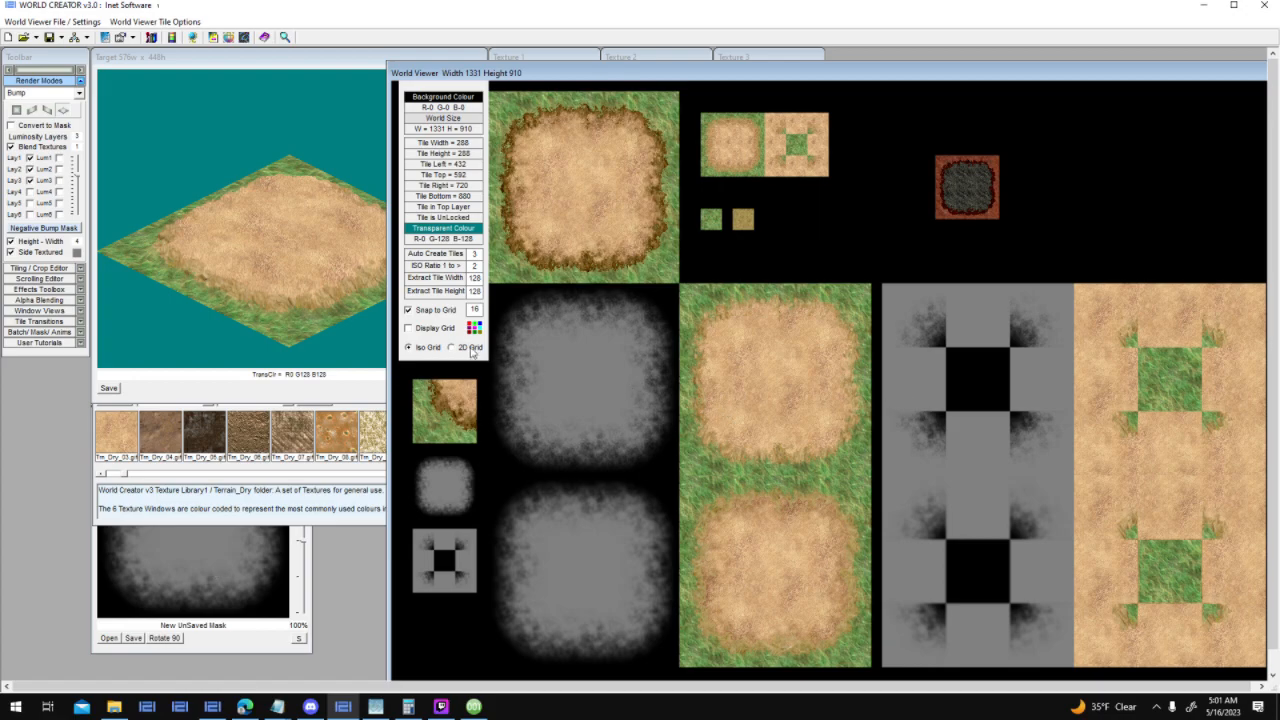
# View the Land map in 001 Game Creator and the masks in Texture Maker, ending back in World Creator
pyautogui.click(474, 706)
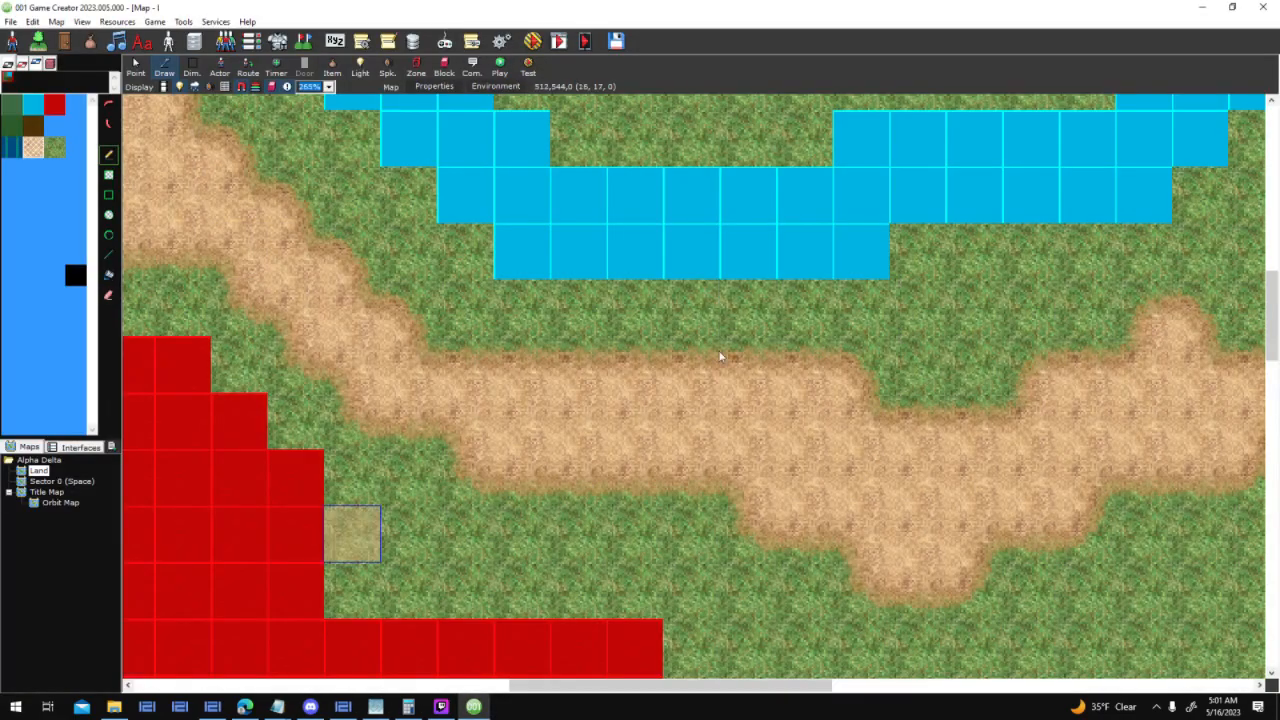
pyautogui.click(343, 706)
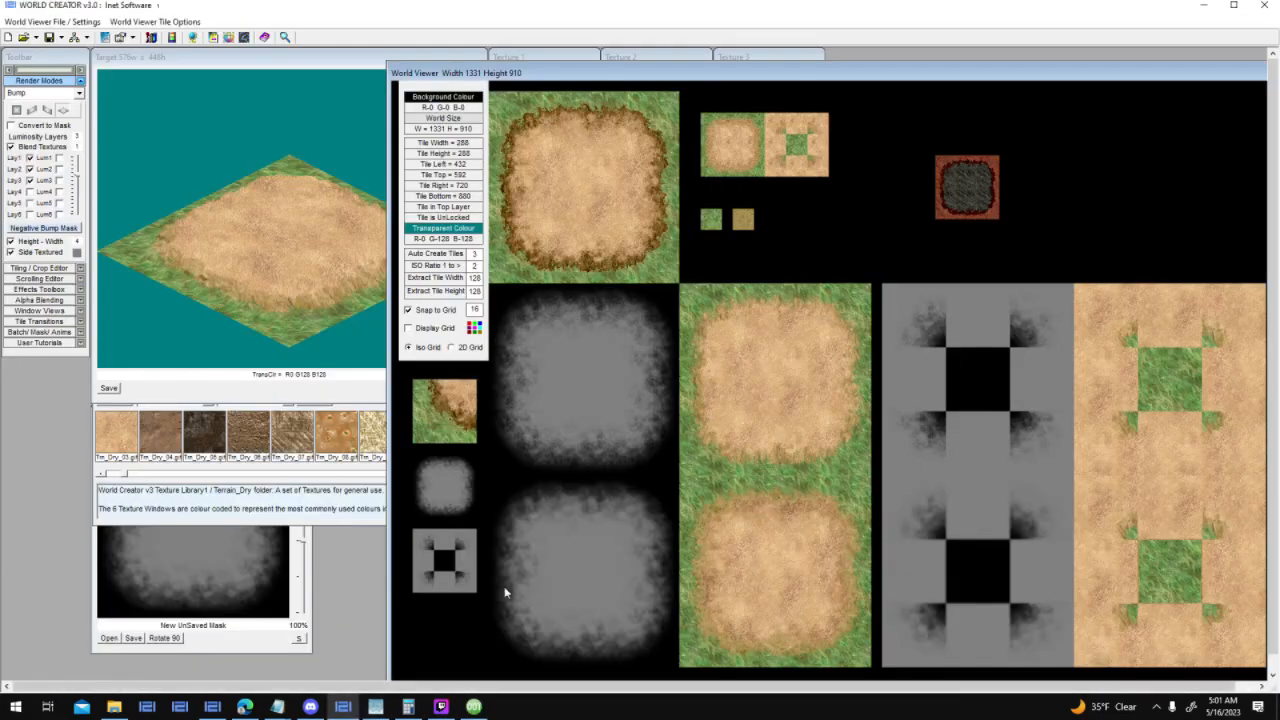
pyautogui.click(375, 706)
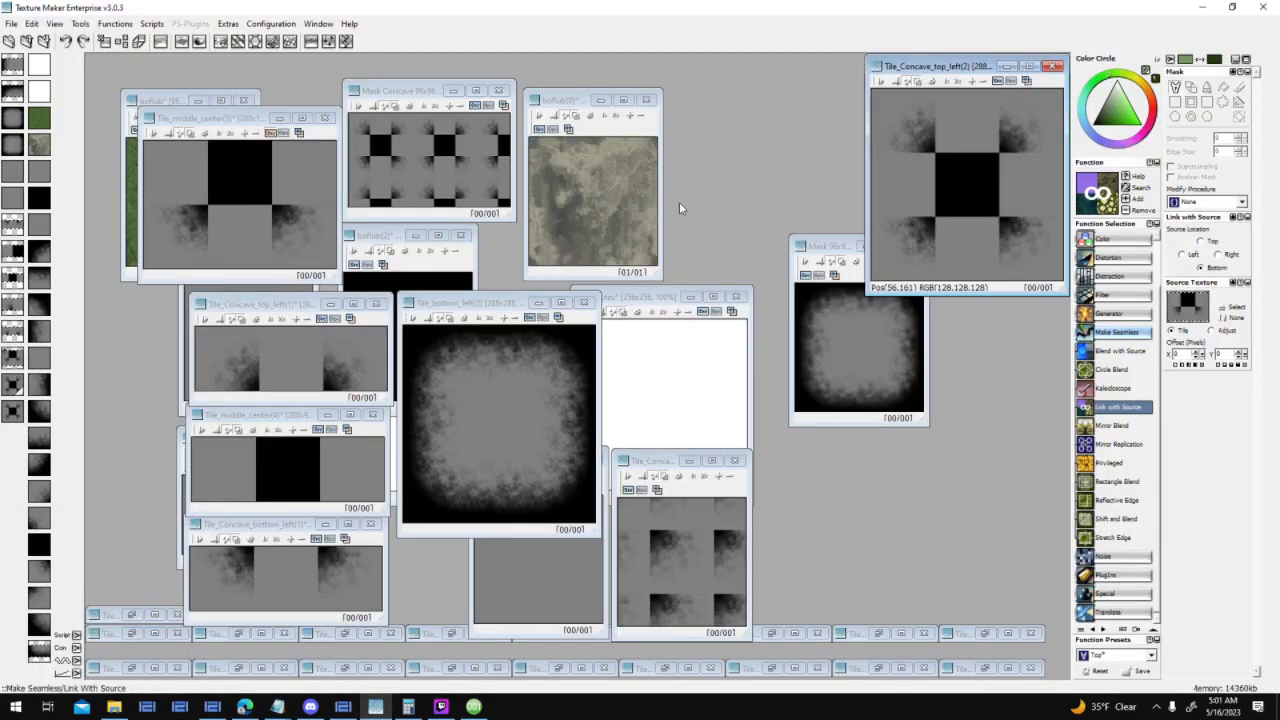
pyautogui.click(343, 706)
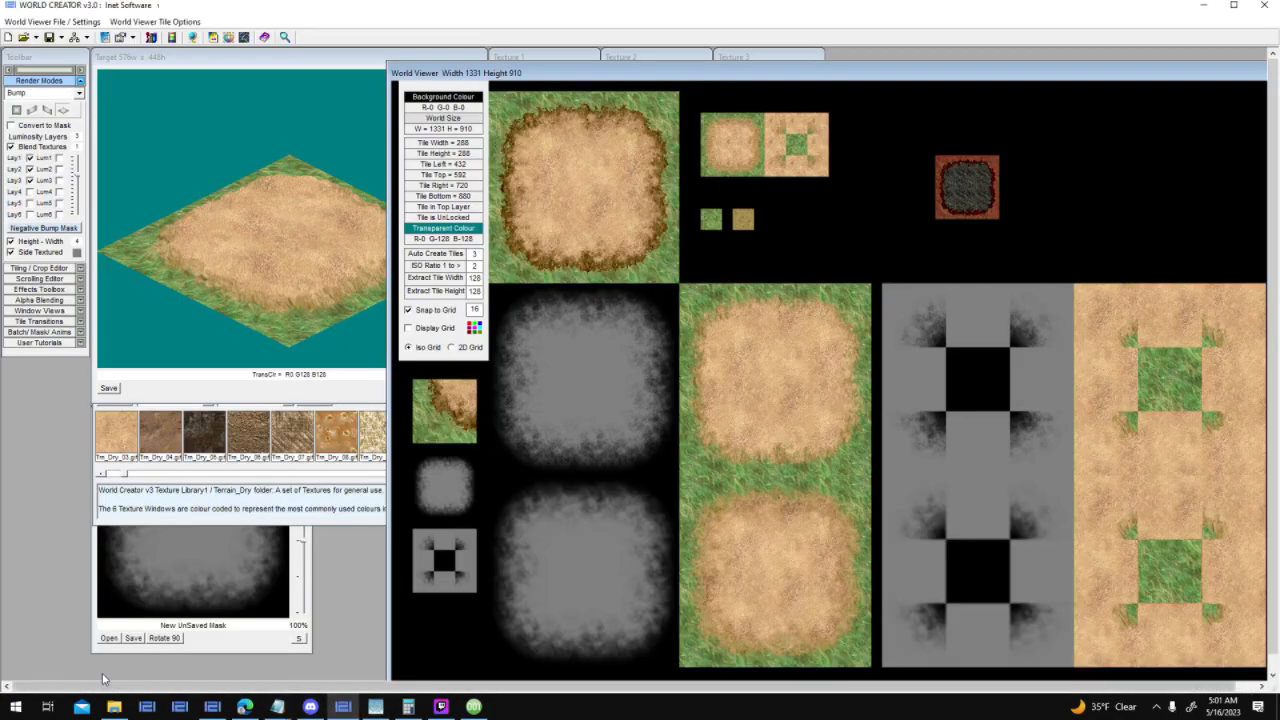
# Look through the Game Development folder on the D: drive in File Explorer, ending back in World Creator
pyautogui.click(15, 706)
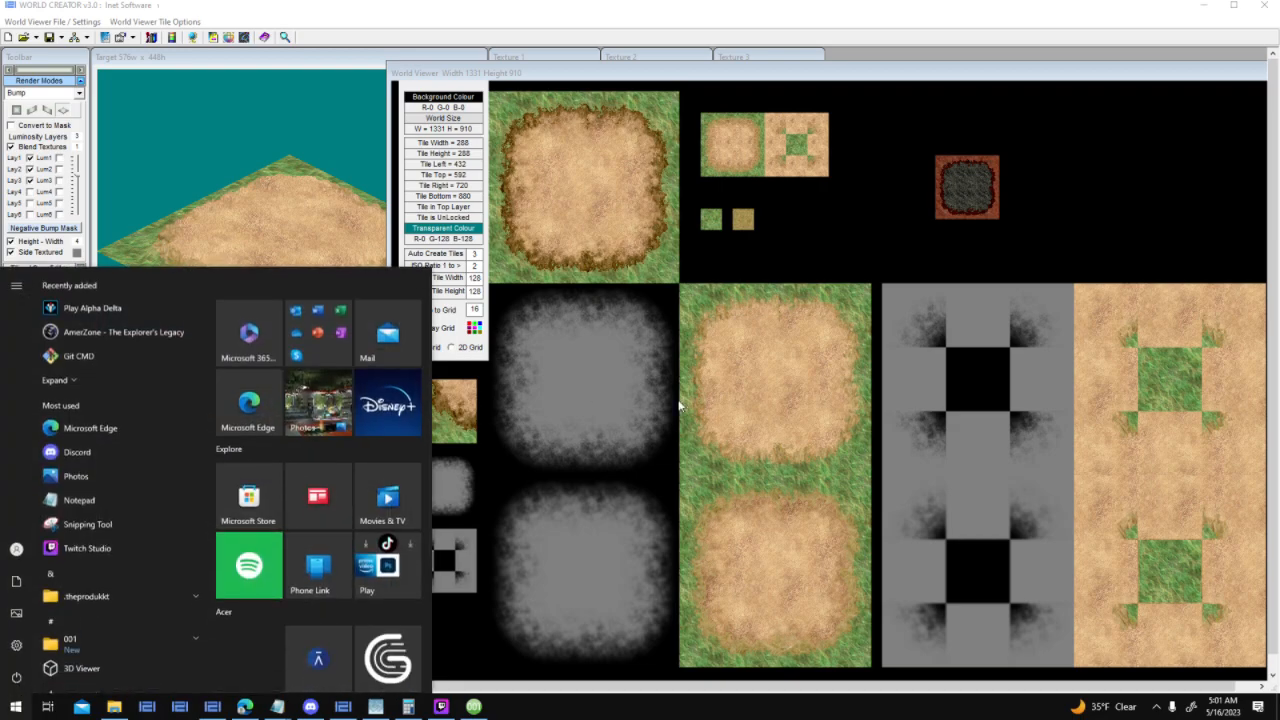
pyautogui.click(352, 249)
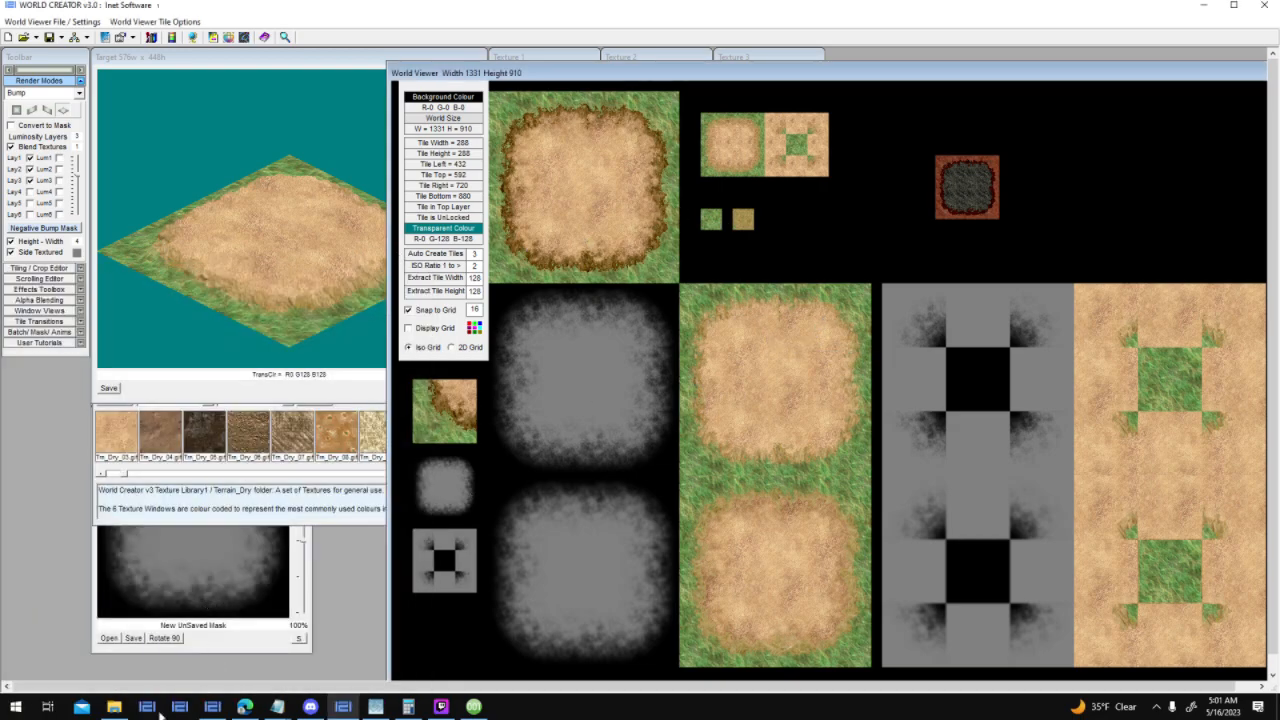
pyautogui.click(114, 706)
pyautogui.click(455, 360)
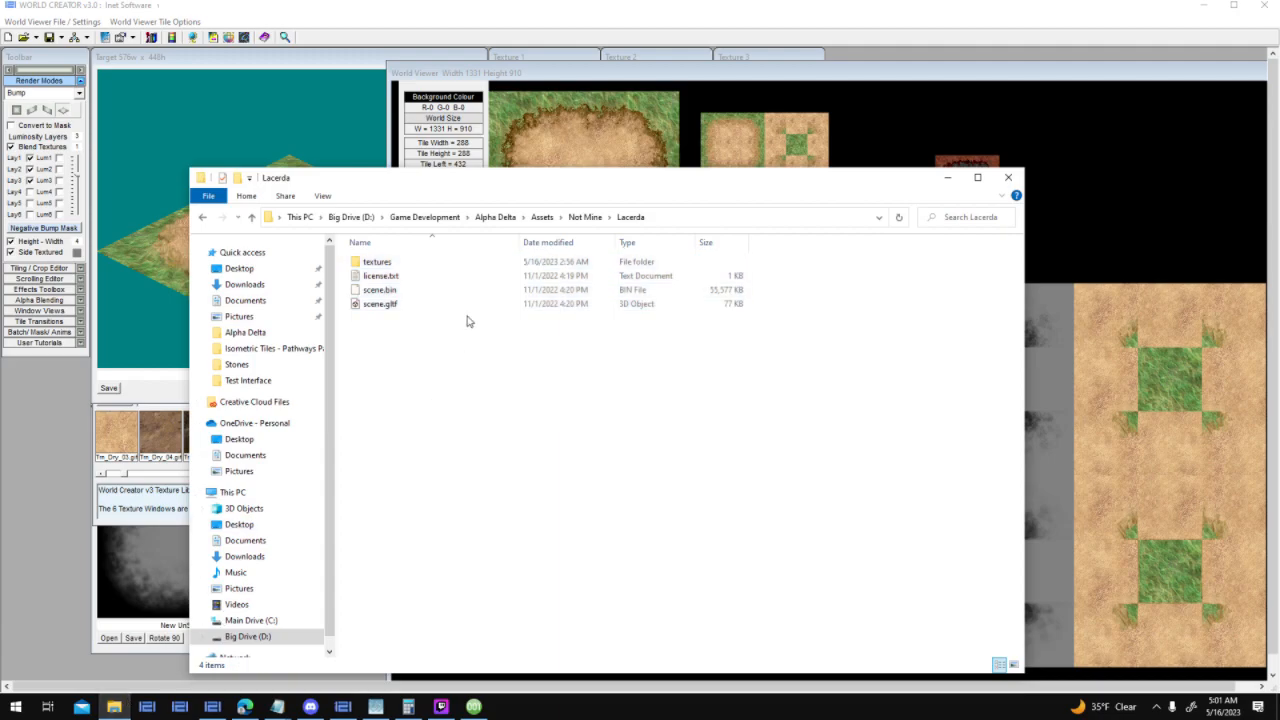
pyautogui.click(453, 218)
pyautogui.doubleClick(449, 443)
pyautogui.scroll(-2, 830, 449)
pyautogui.scroll(-4, 830, 449)
pyautogui.scroll(5, 830, 449)
pyautogui.click(1168, 180)
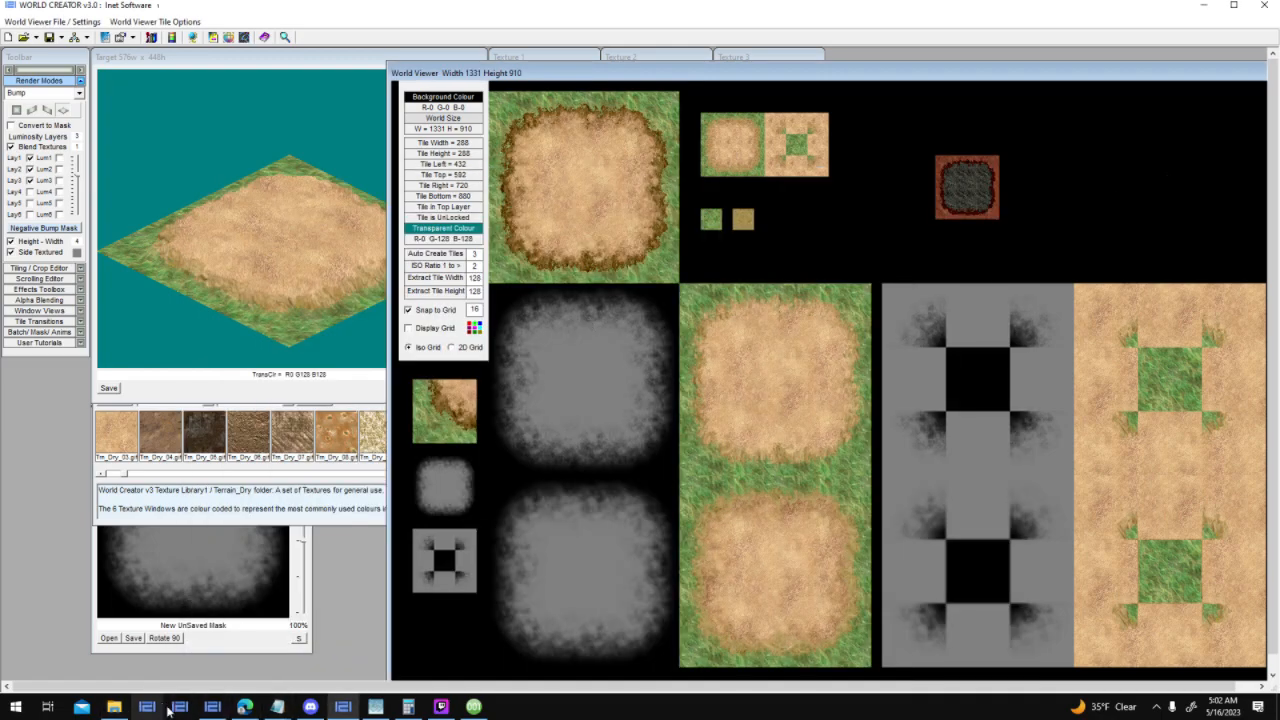
# Switch to the web browser, go to screamingbrainstudios.com in the Twitter tab, and open the site's Tools page
pyautogui.click(239, 710)
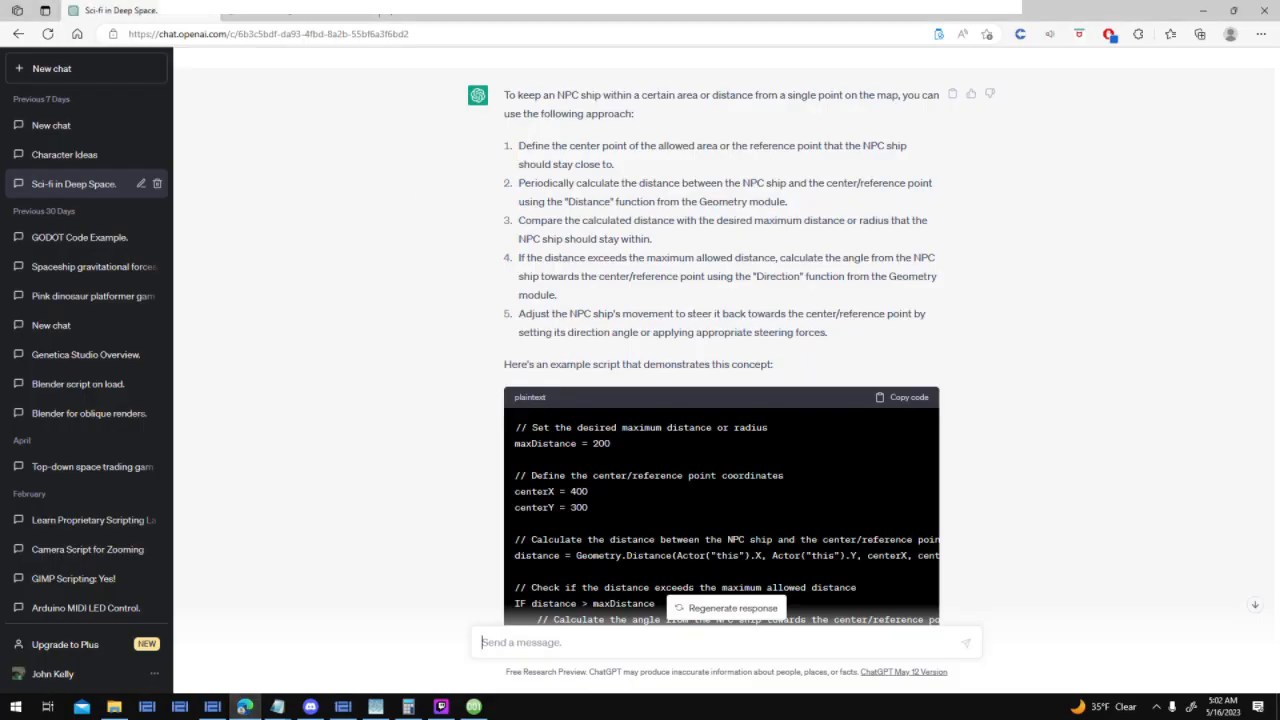
pyautogui.click(208, 17)
pyautogui.click(264, 33)
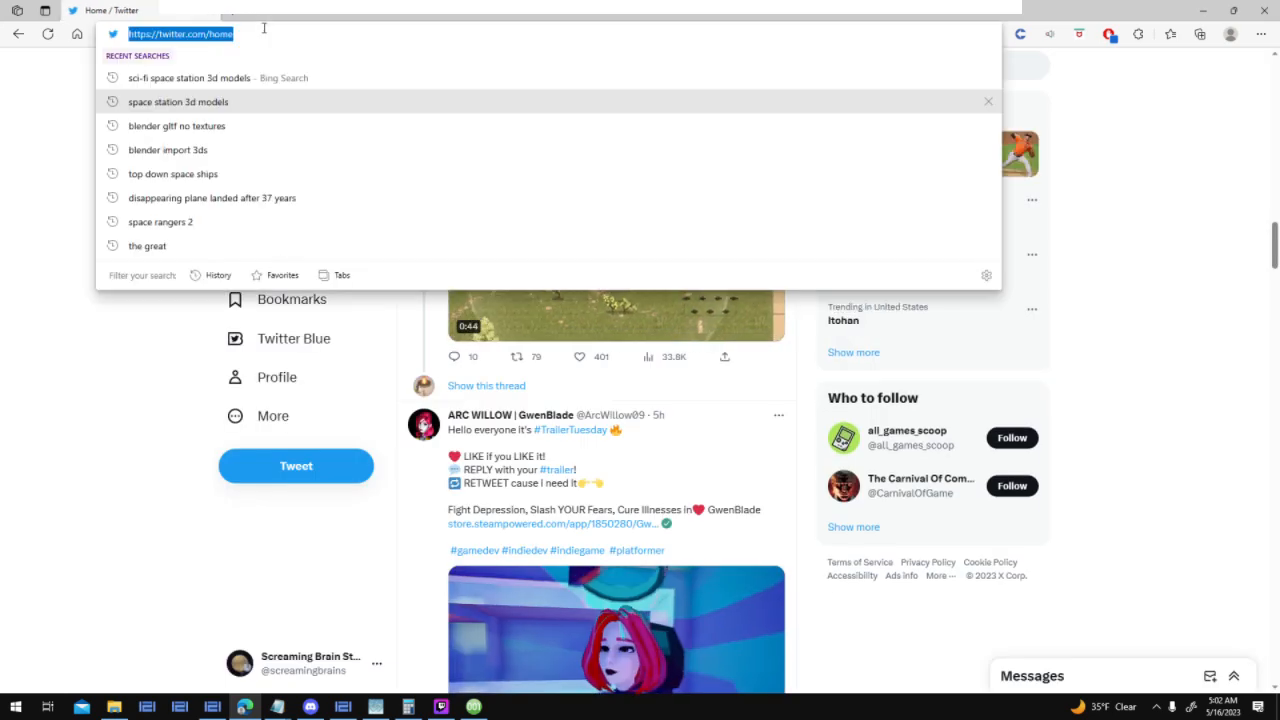
pyautogui.write('screamingbrainstudios.com')
pyautogui.press('Return')
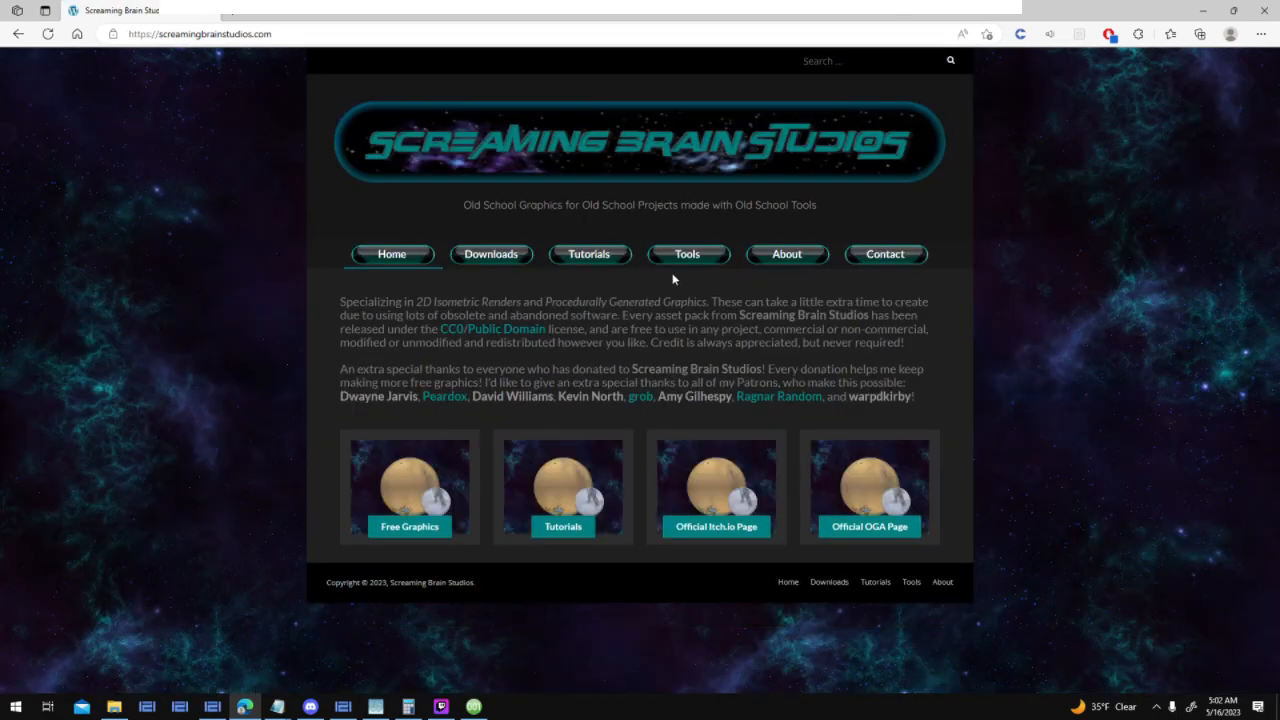
pyautogui.click(690, 255)
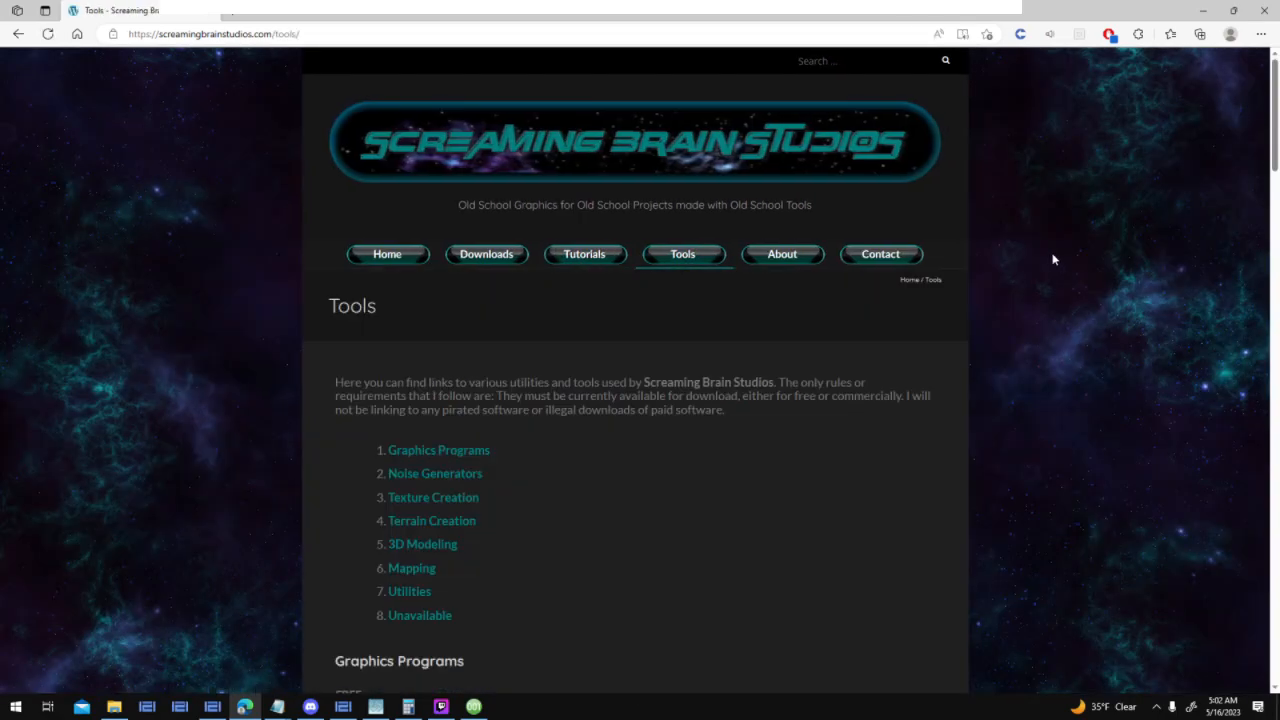
# Read through the Tools page listings from Graphics Programs down to the Utilities and Unavailable sections
pyautogui.scroll(-5, 1052, 259)
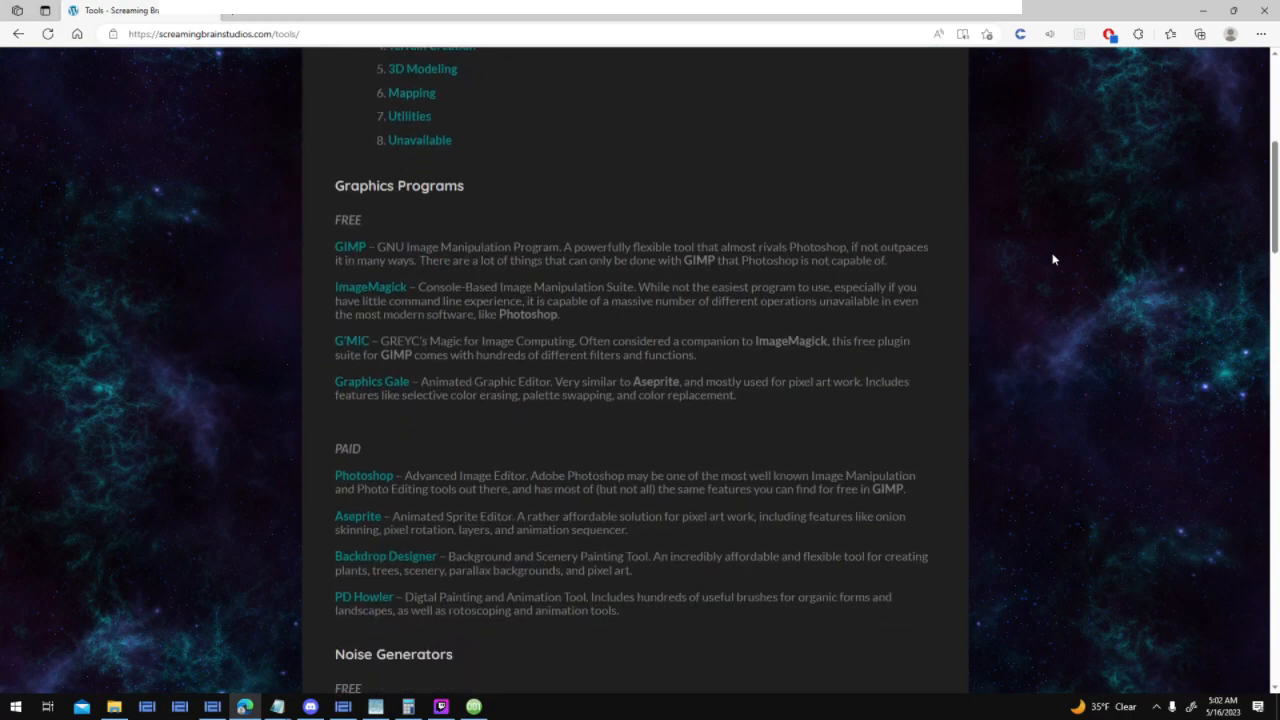
pyautogui.scroll(-1, 1052, 259)
pyautogui.scroll(2, 1052, 259)
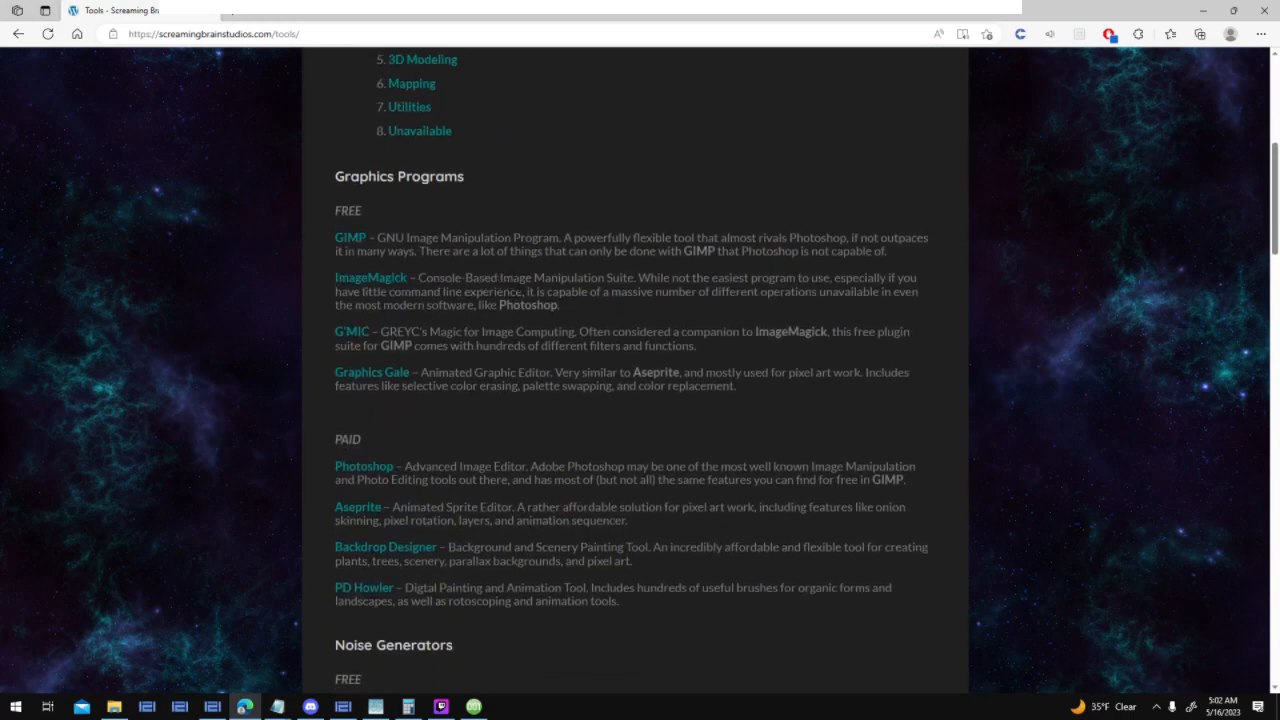
pyautogui.scroll(-2, 396, 254)
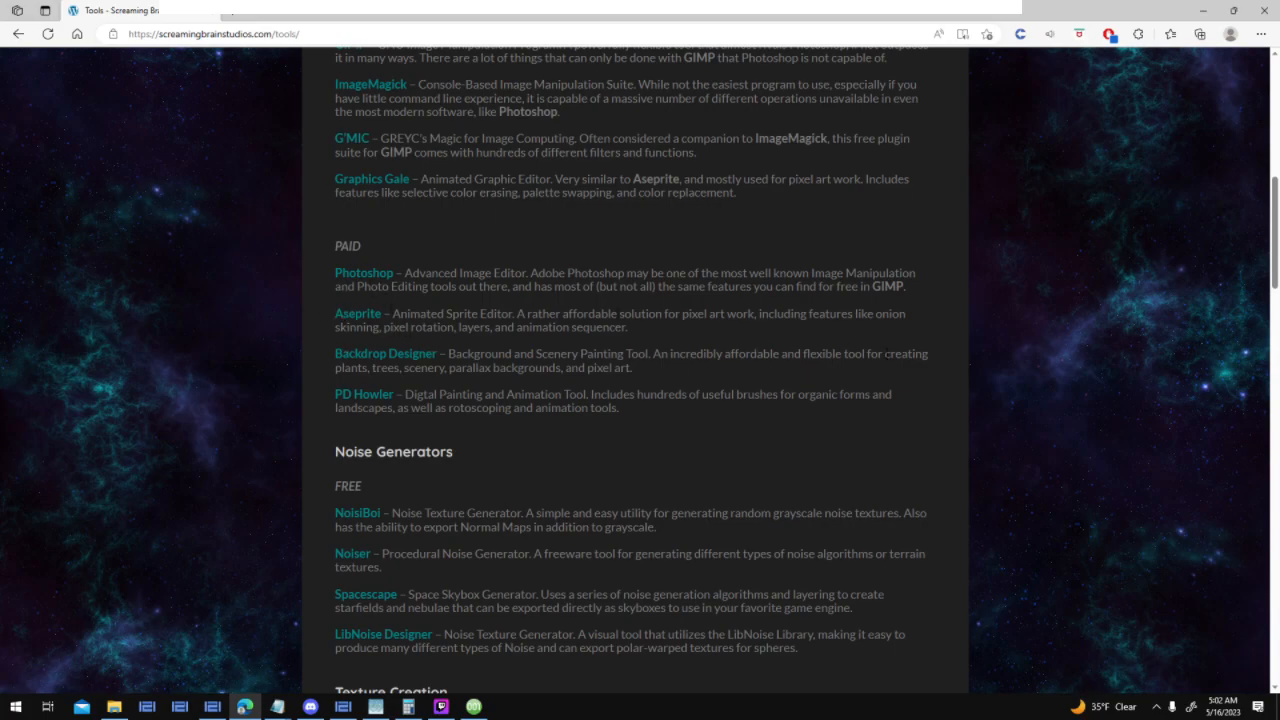
pyautogui.scroll(-3, 917, 363)
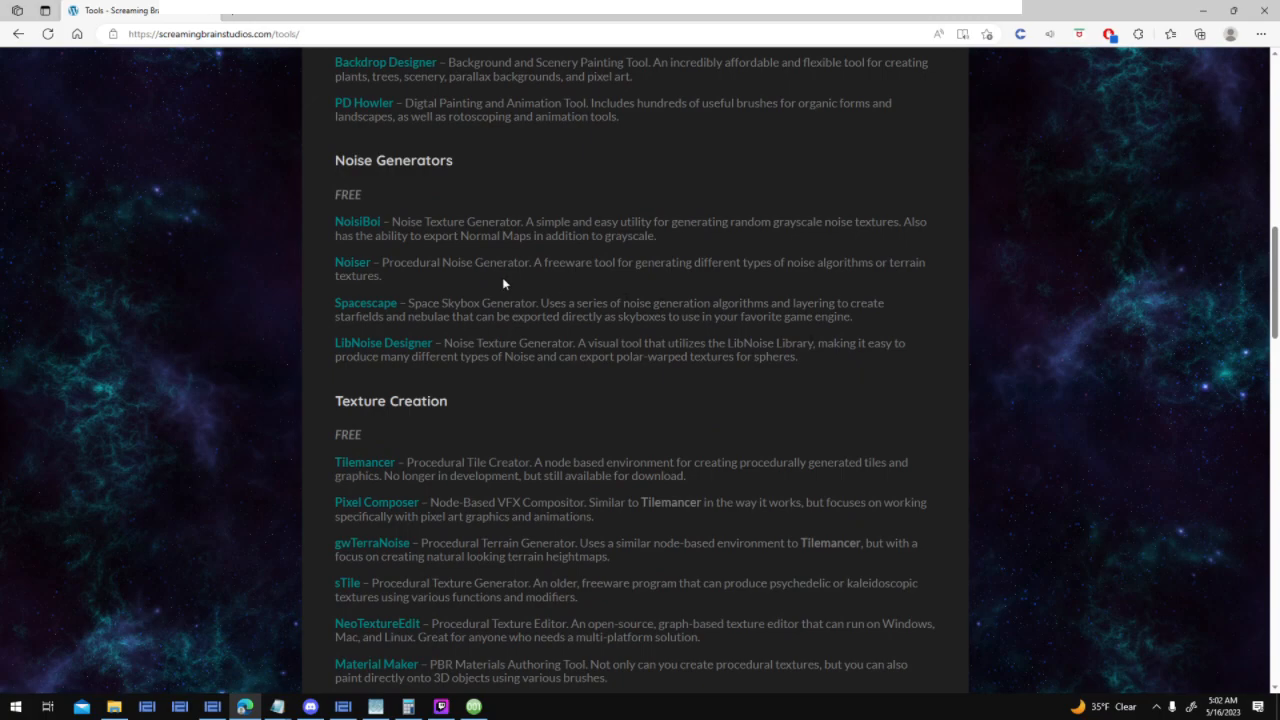
pyautogui.scroll(-3, 576, 432)
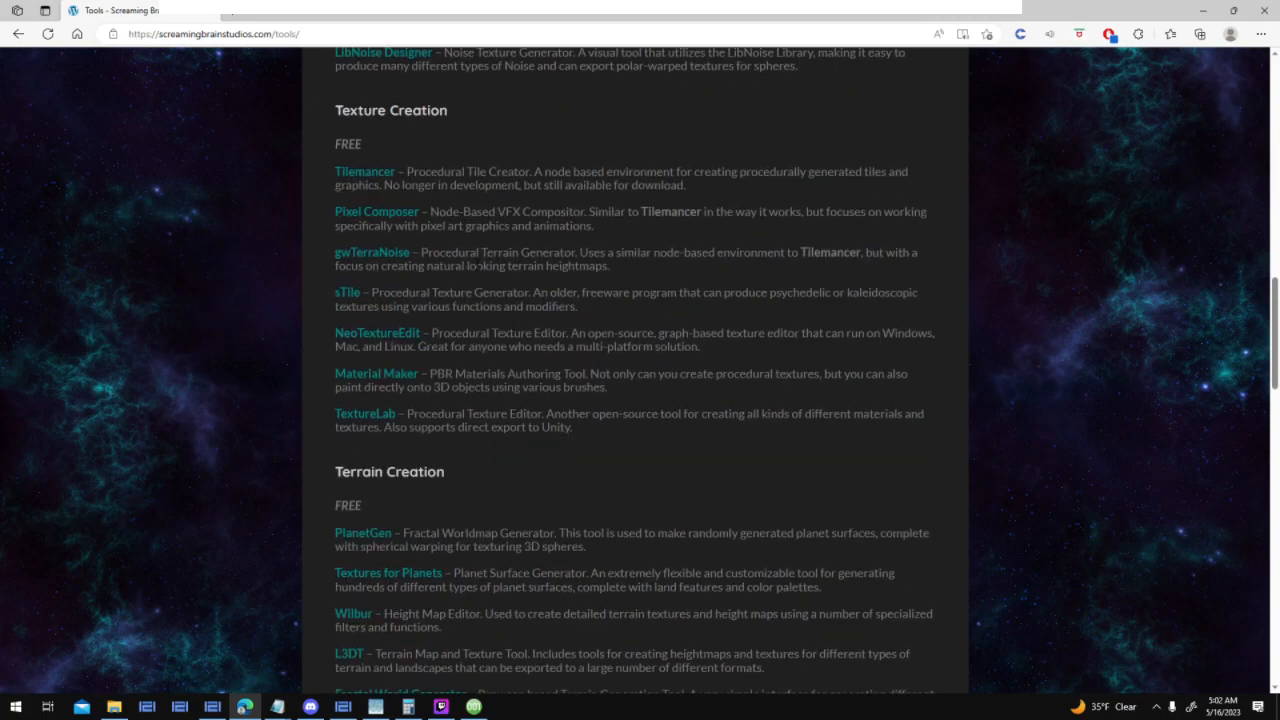
pyautogui.scroll(-2, 576, 432)
pyautogui.scroll(3, 576, 432)
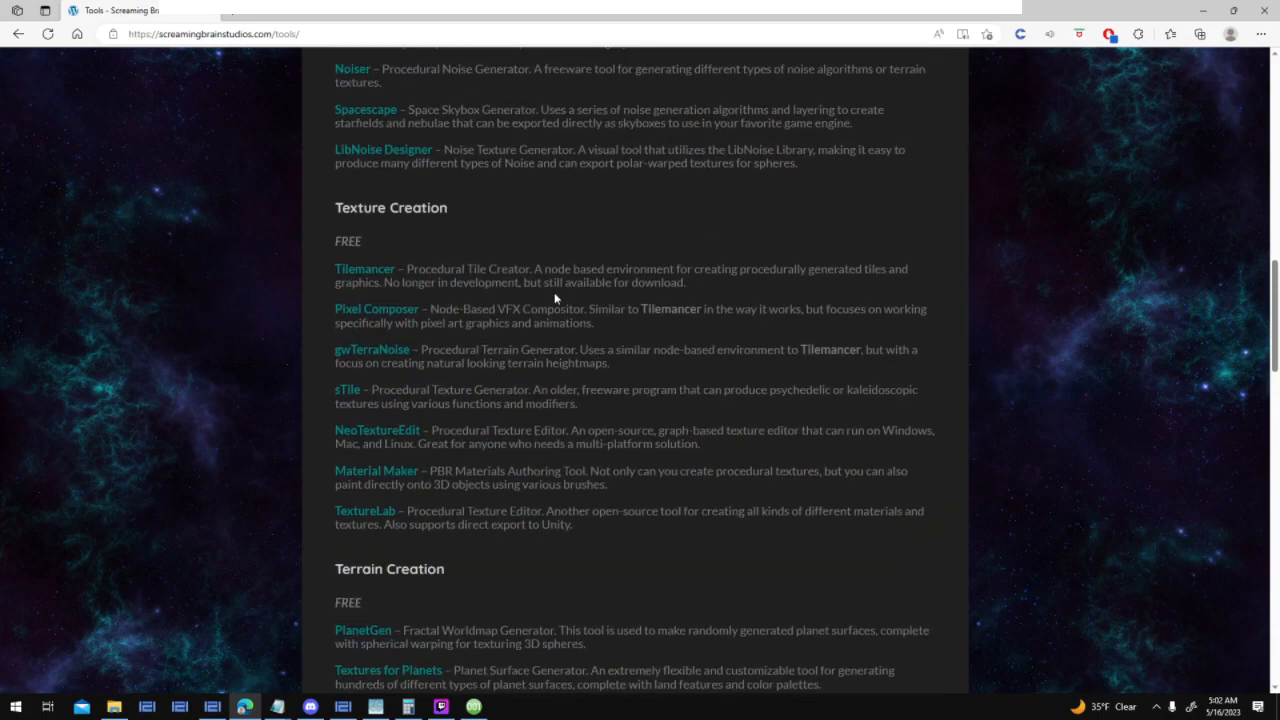
pyautogui.scroll(-2, 497, 397)
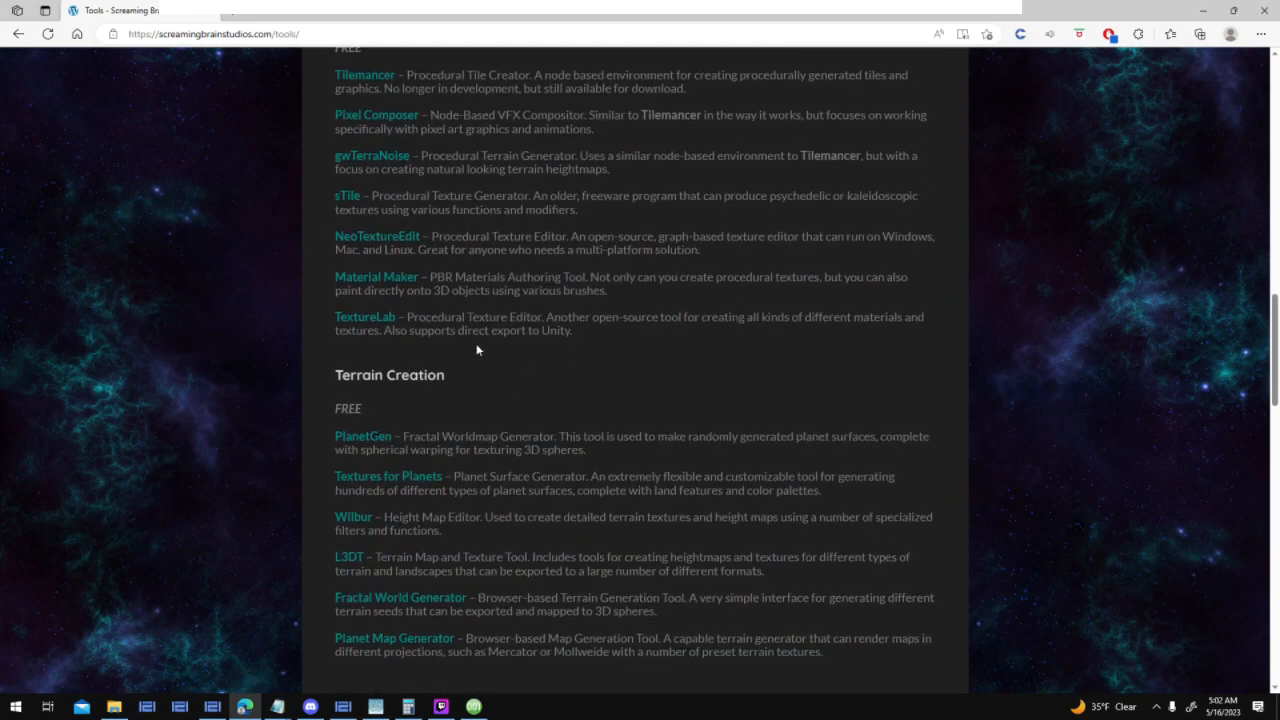
pyautogui.scroll(-2, 511, 236)
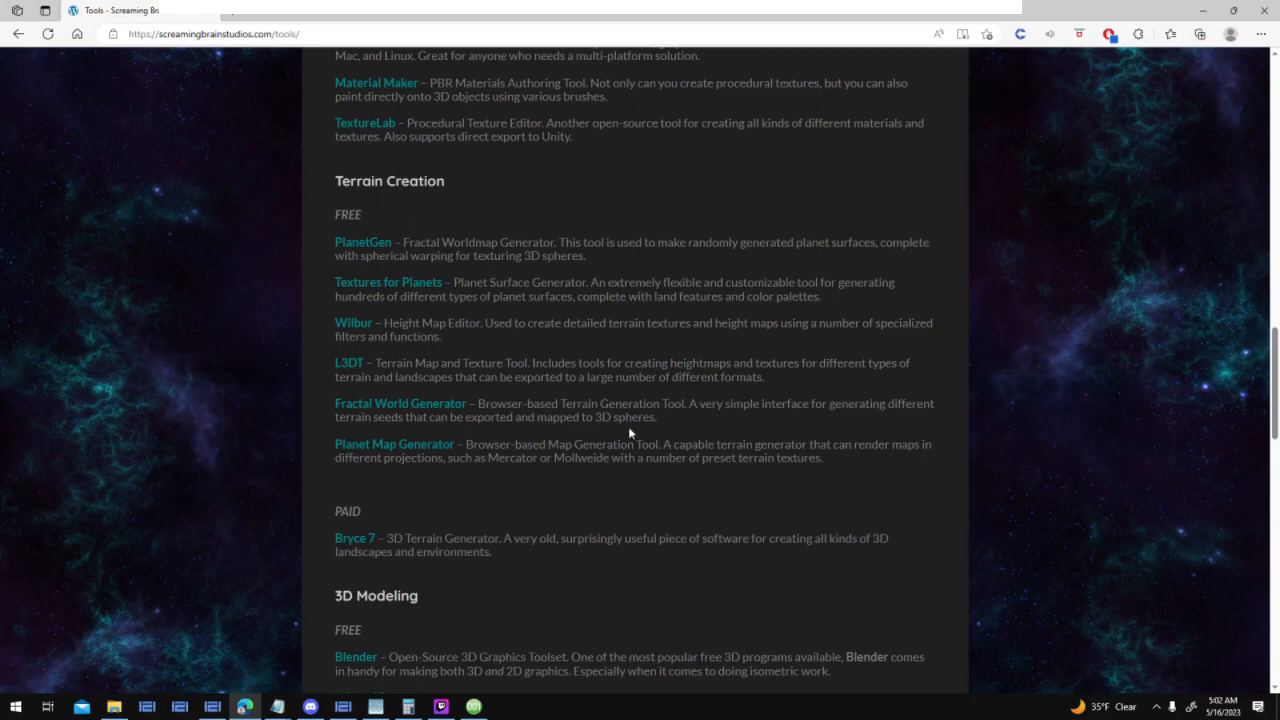
pyautogui.scroll(-3, 635, 370)
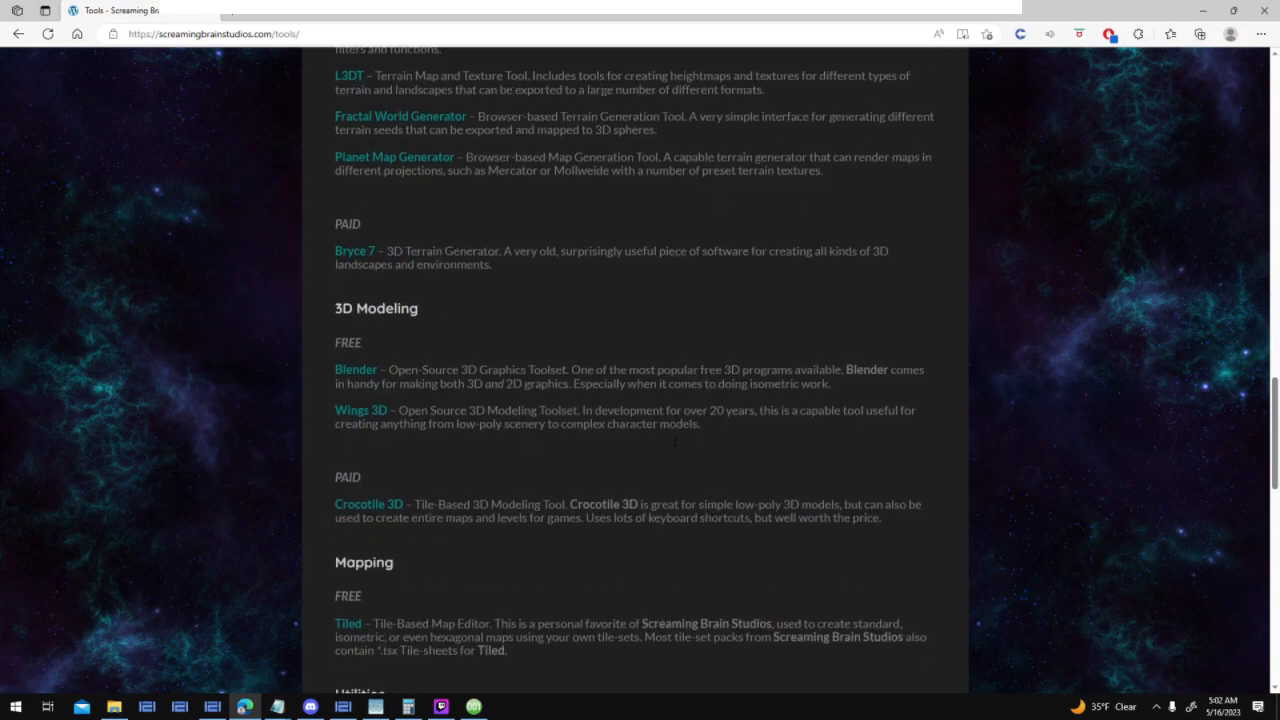
pyautogui.scroll(-4, 753, 452)
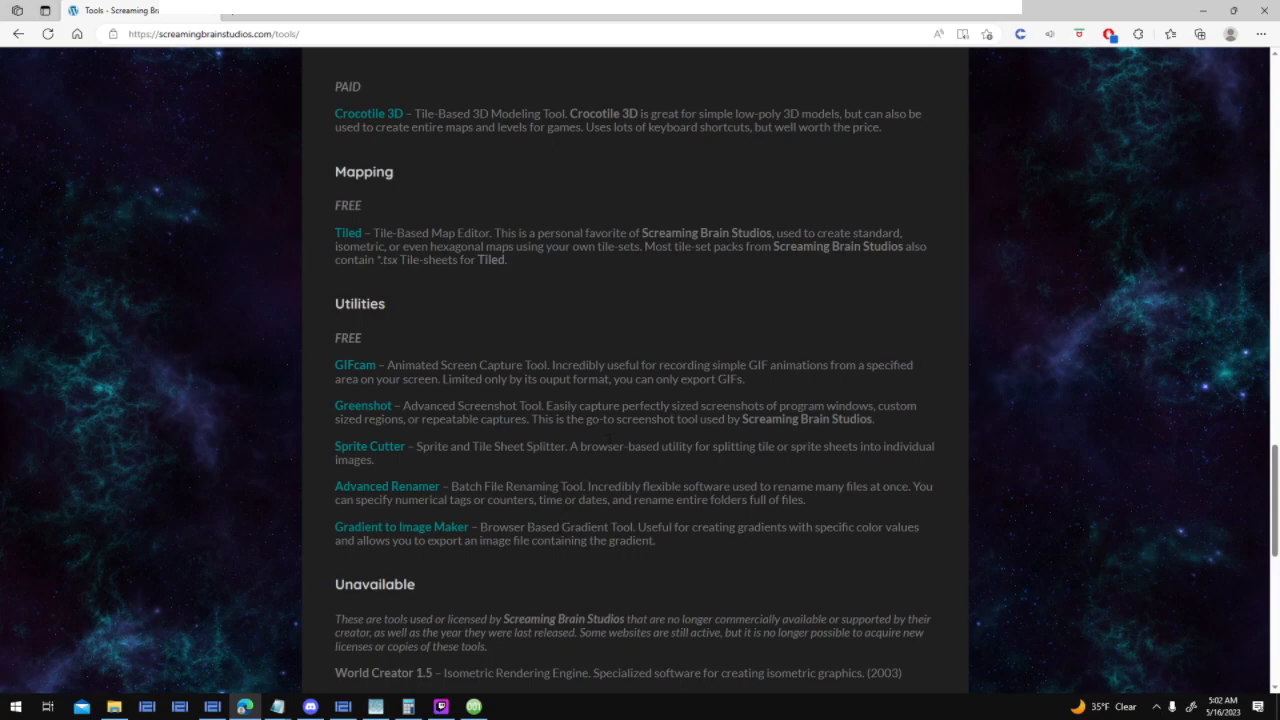
# Review the Graphics Programs, Noise Generators, Texture Creation and Terrain Creation listings on the Tools page again
pyautogui.scroll(20, 646, 420)
pyautogui.scroll(-4, 646, 420)
pyautogui.scroll(-2, 646, 422)
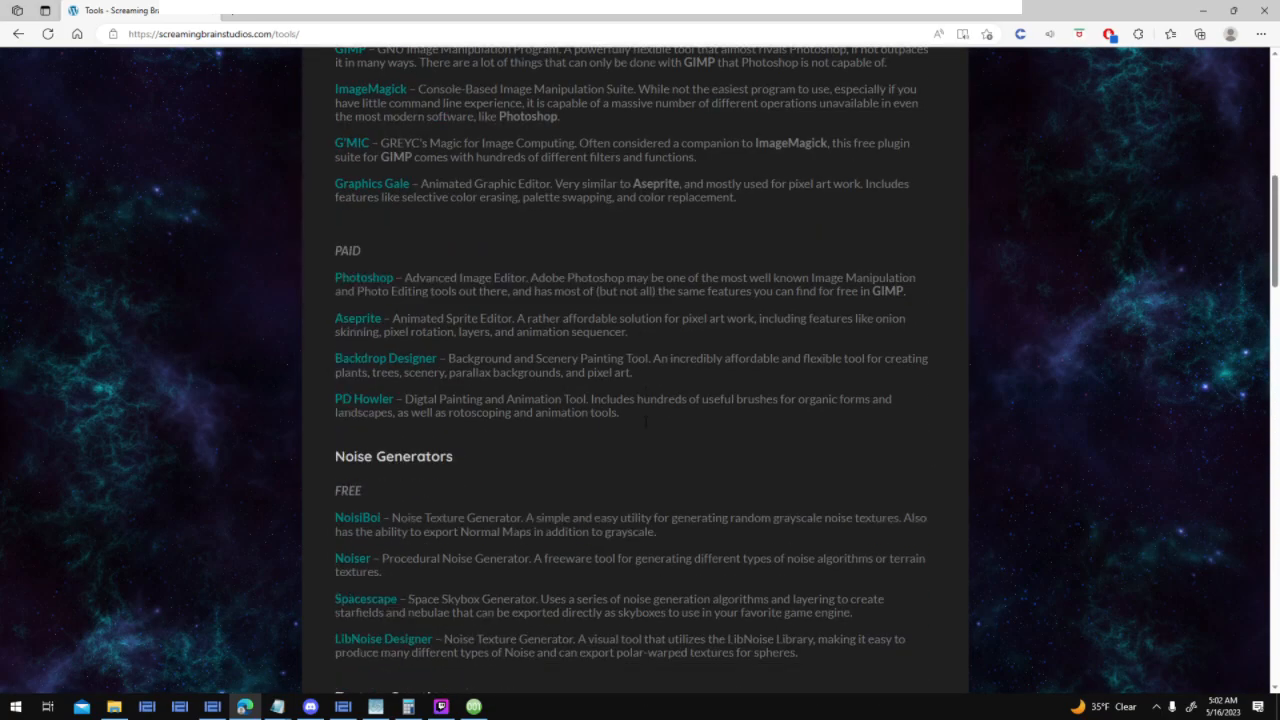
pyautogui.scroll(5, 646, 421)
pyautogui.scroll(-8, 645, 402)
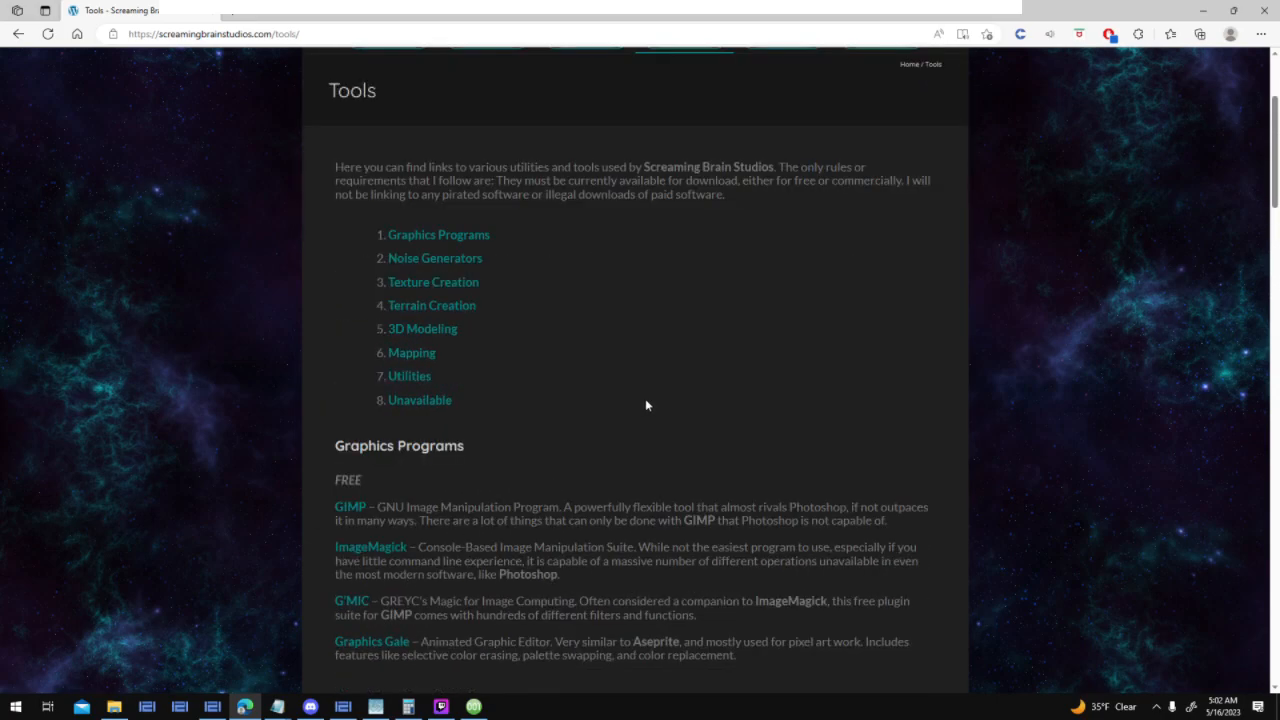
pyautogui.scroll(-3, 645, 400)
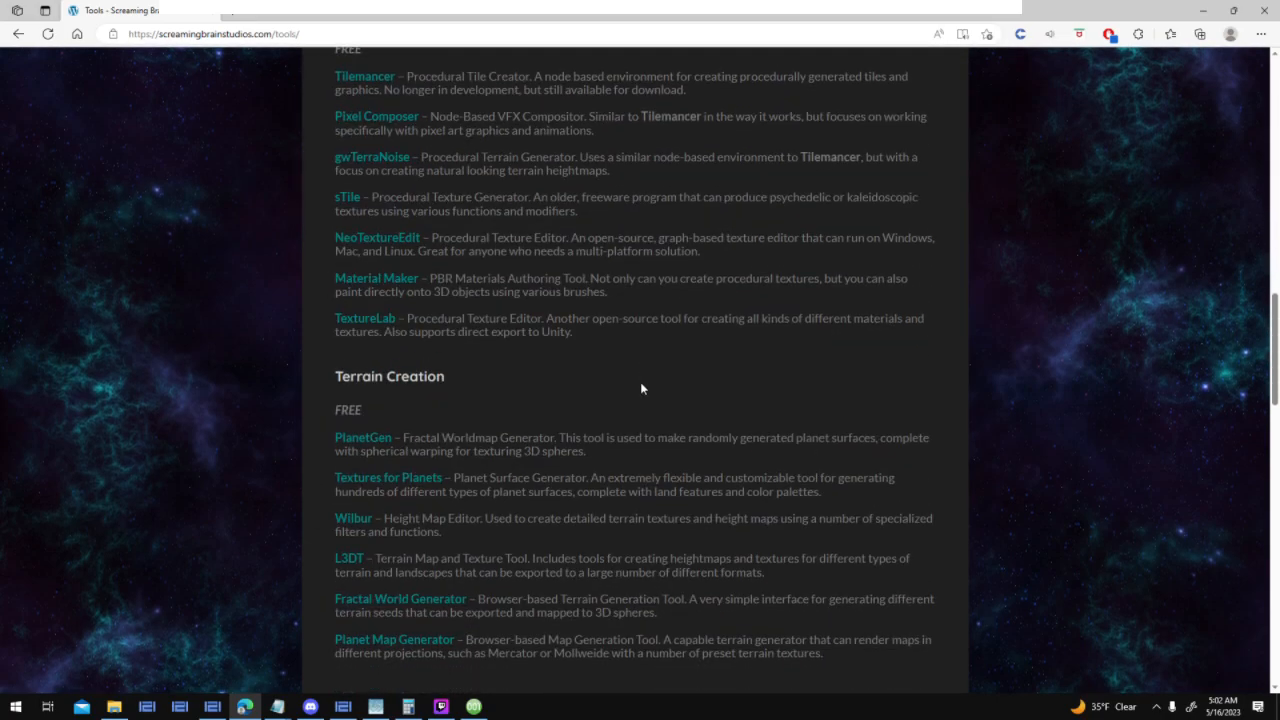
pyautogui.scroll(3, 640, 382)
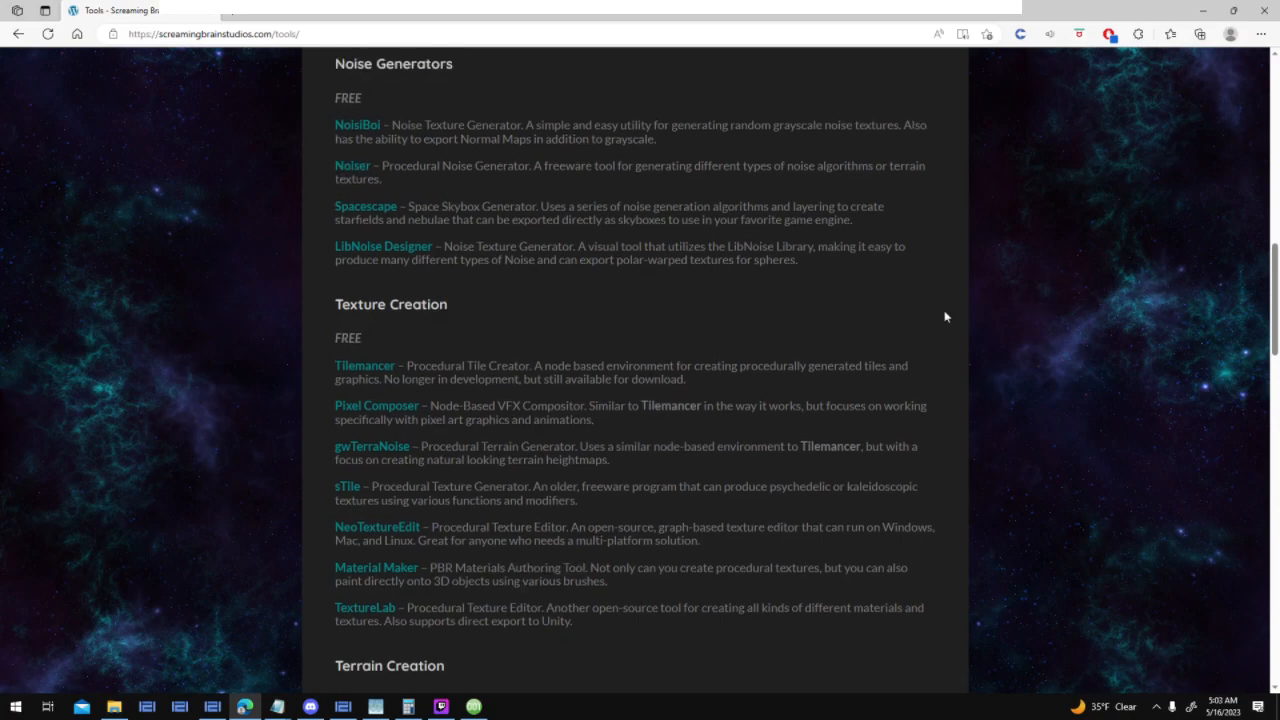
pyautogui.scroll(-5, 540, 390)
pyautogui.scroll(15, 531, 360)
pyautogui.scroll(-12, 781, 335)
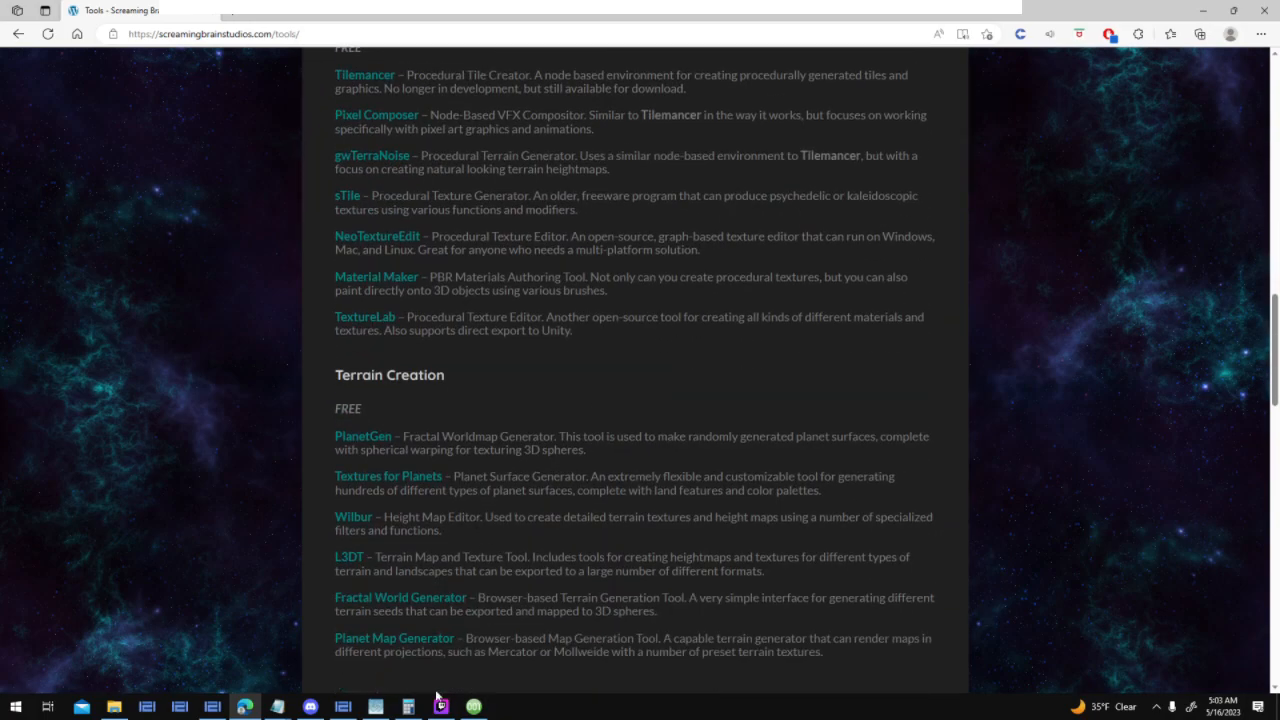
pyautogui.click(441, 706)
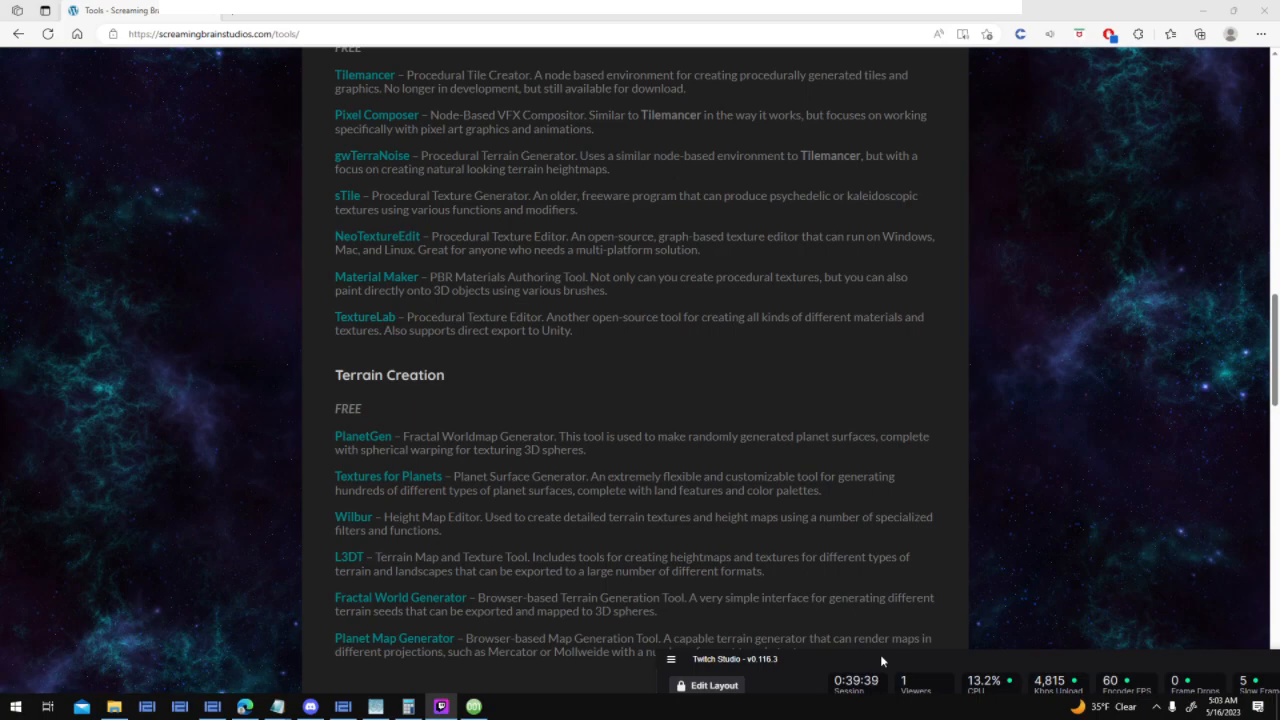
pyautogui.click(912, 517)
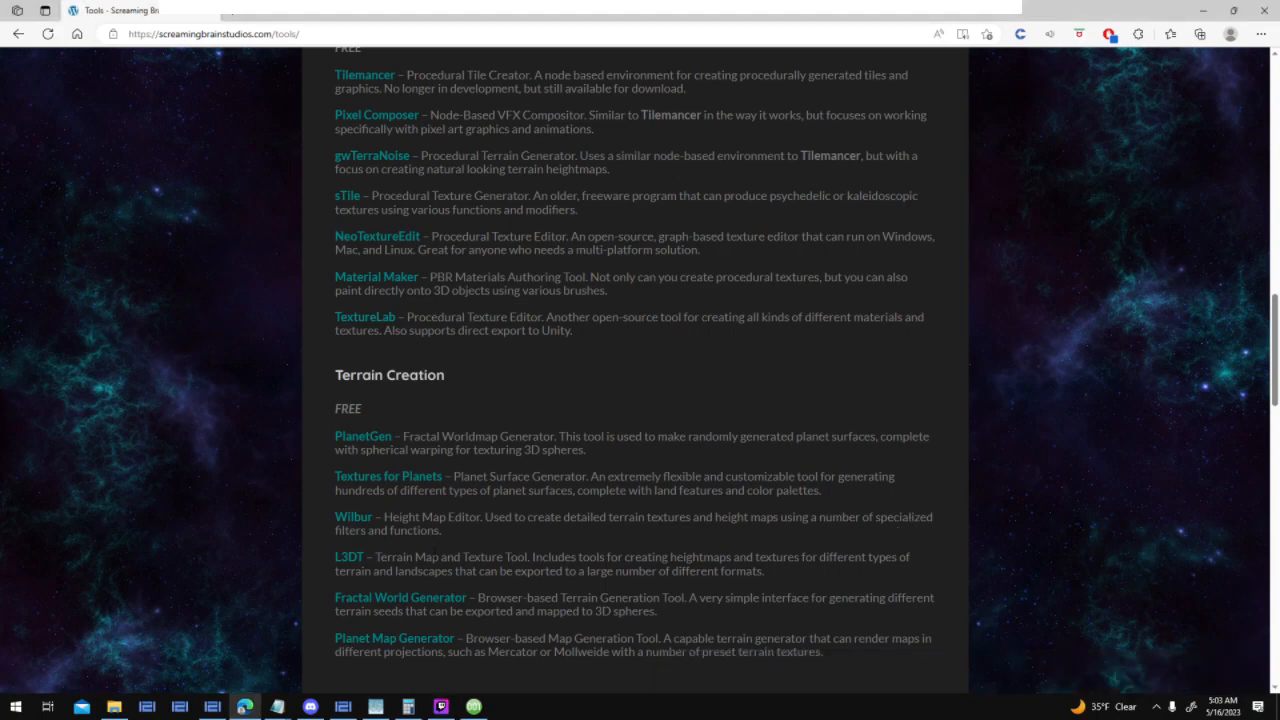
# Go through Texture Maker back to World Creator and reposition the World Viewer so both rows of masks and tiles are fully in view
pyautogui.click(378, 706)
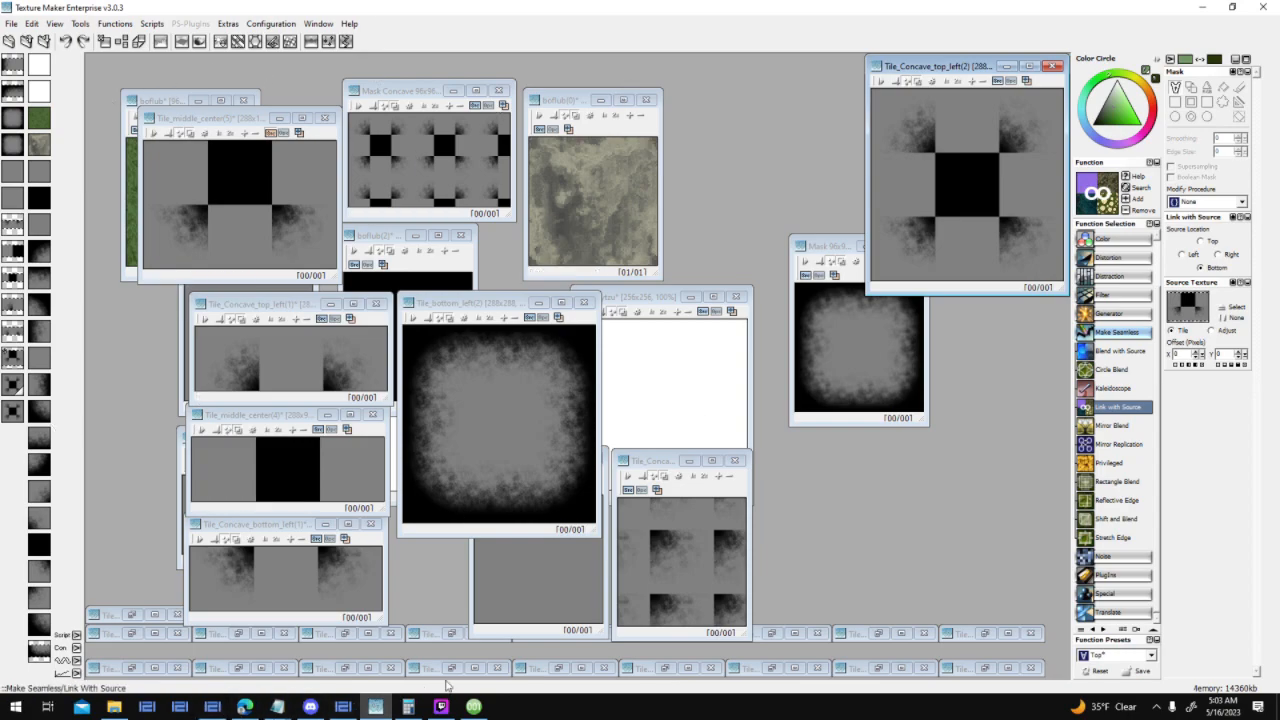
pyautogui.click(343, 706)
pyautogui.moveTo(560, 72); pyautogui.dragTo(522, 59)
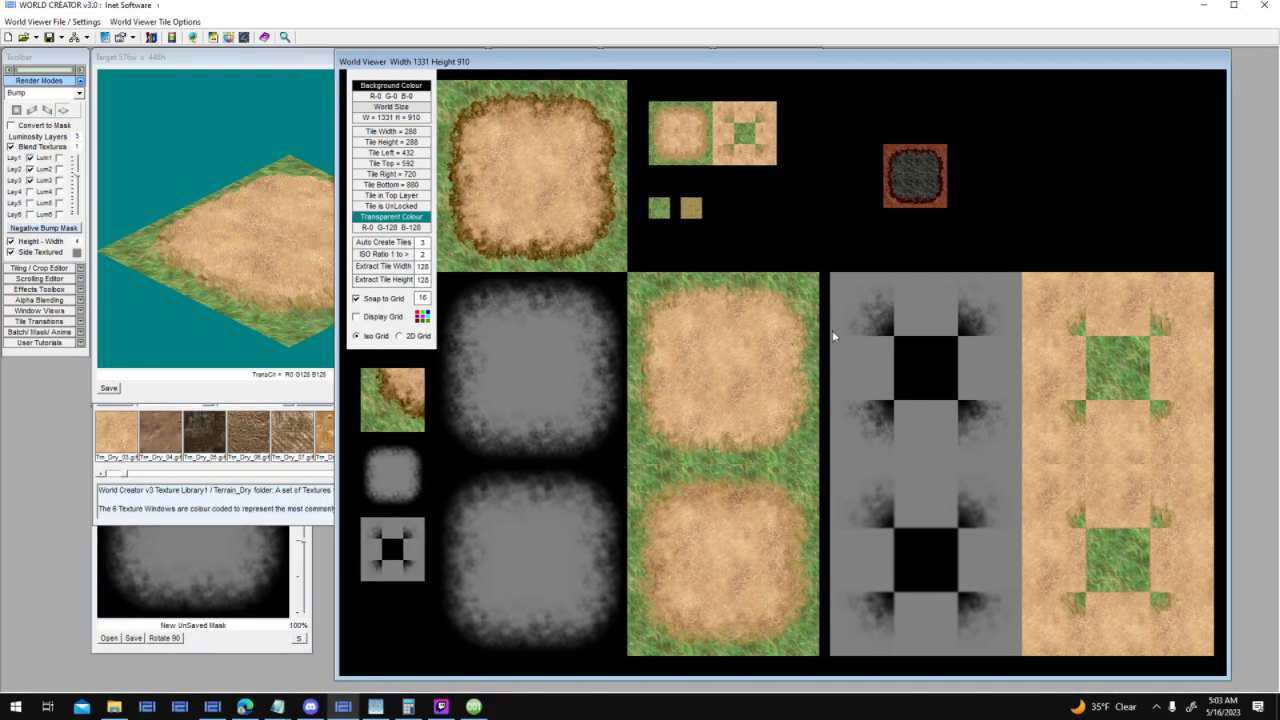
# Switch to 001 Game Creator and examine the sand-to-grass transitions along the dirt paths on the Land map
pyautogui.click(473, 706)
pyautogui.scroll(-8, 812, 297)
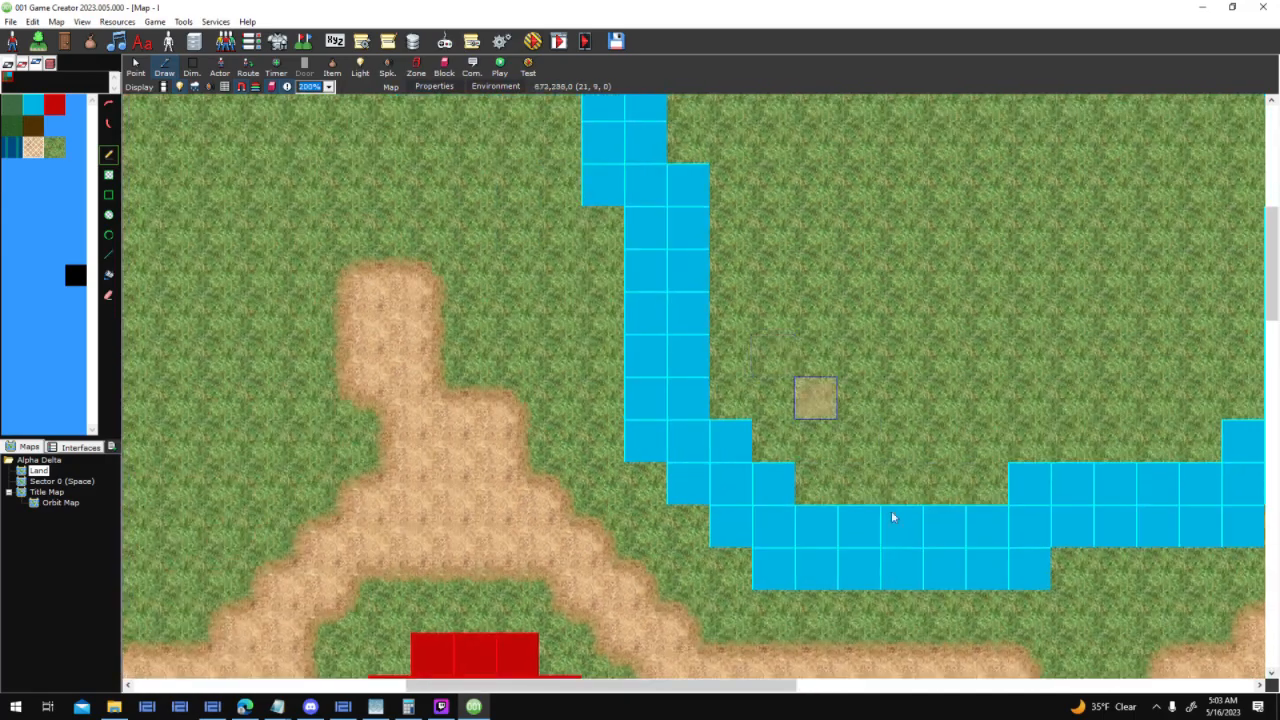
pyautogui.scroll(6, 469, 306)
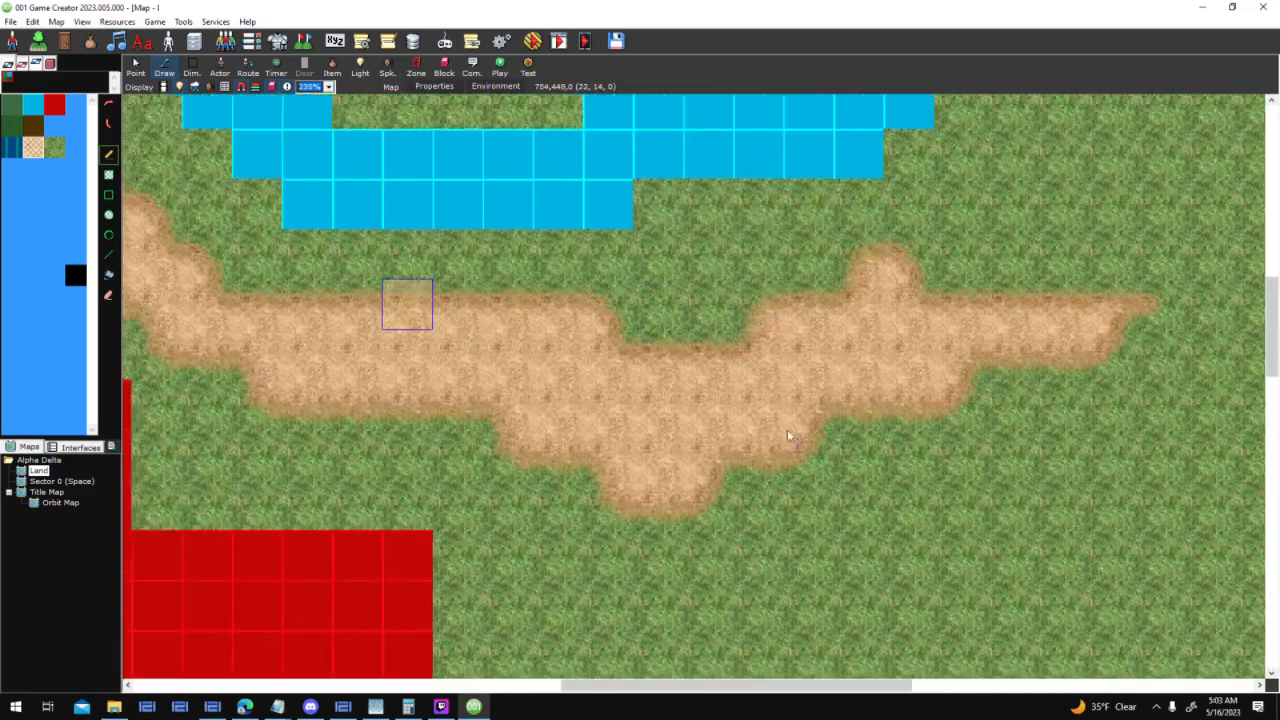
pyautogui.scroll(-1, 571, 414)
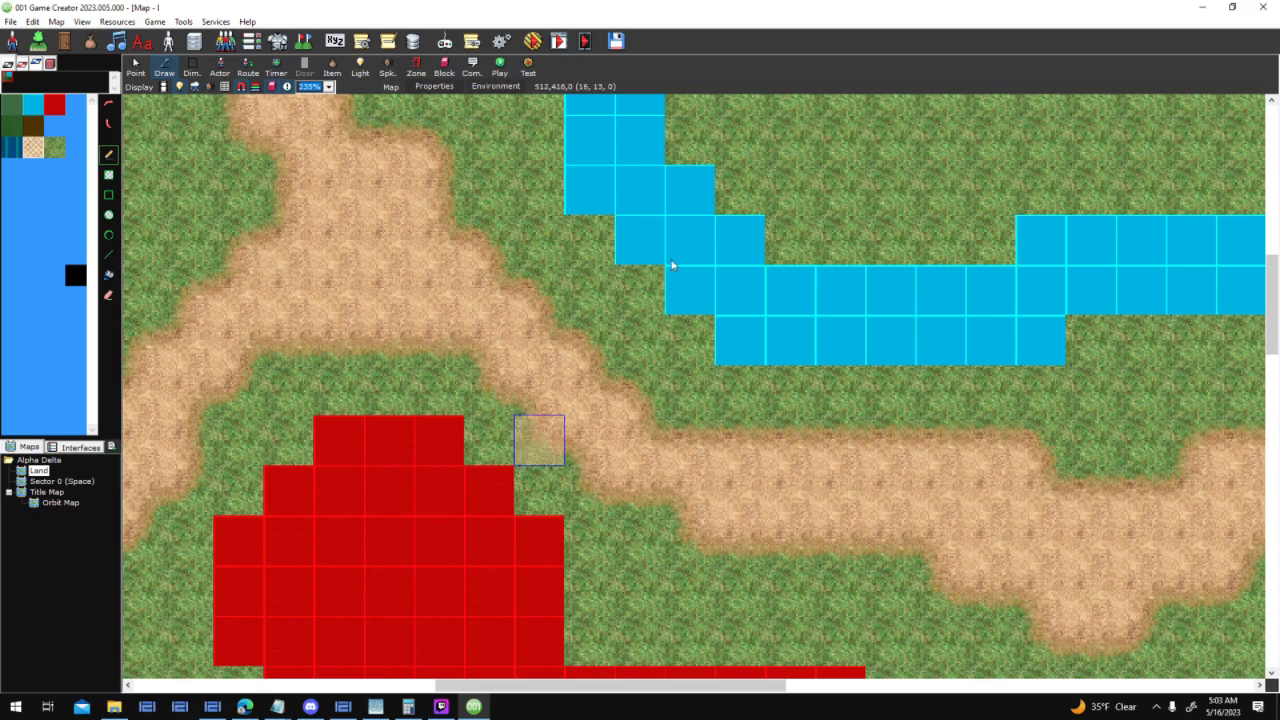
pyautogui.scroll(1, 590, 473)
pyautogui.moveTo(590, 473); pyautogui.dragTo(497, 381, button='middle')
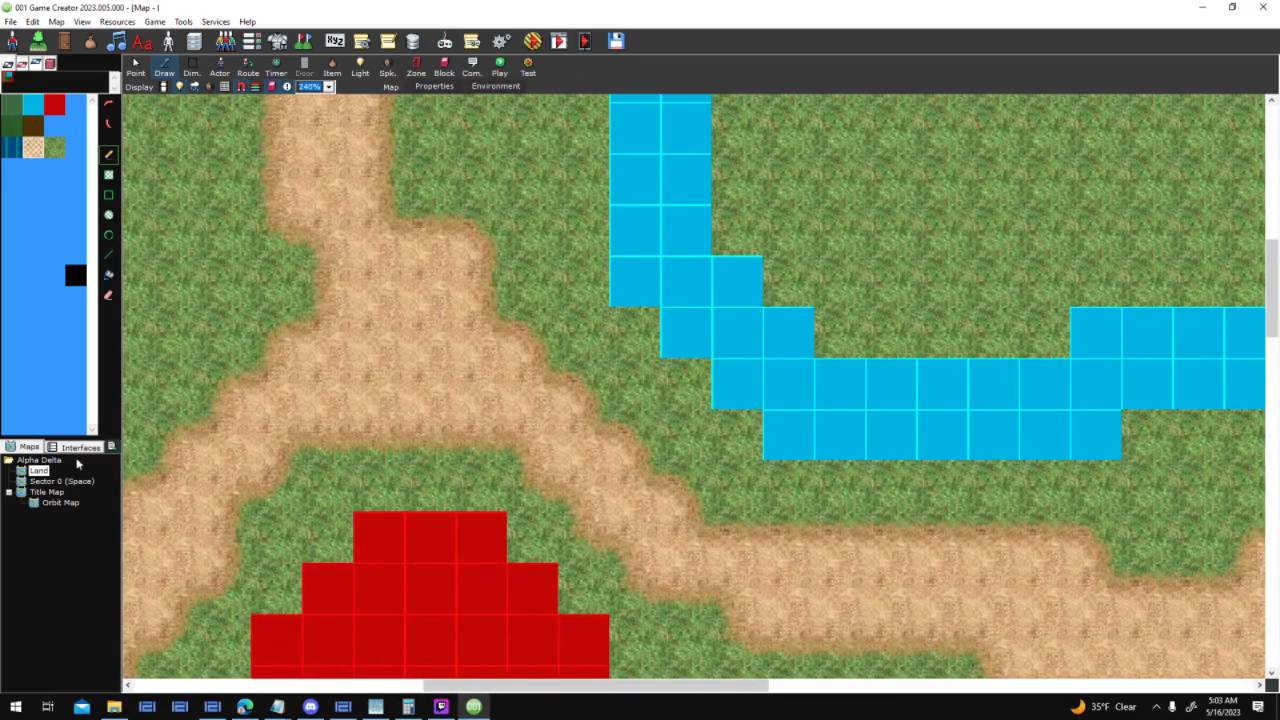
# Switch to Texture Maker to view the mask tile windows and bring up Twitch Studio over them
pyautogui.click(376, 707)
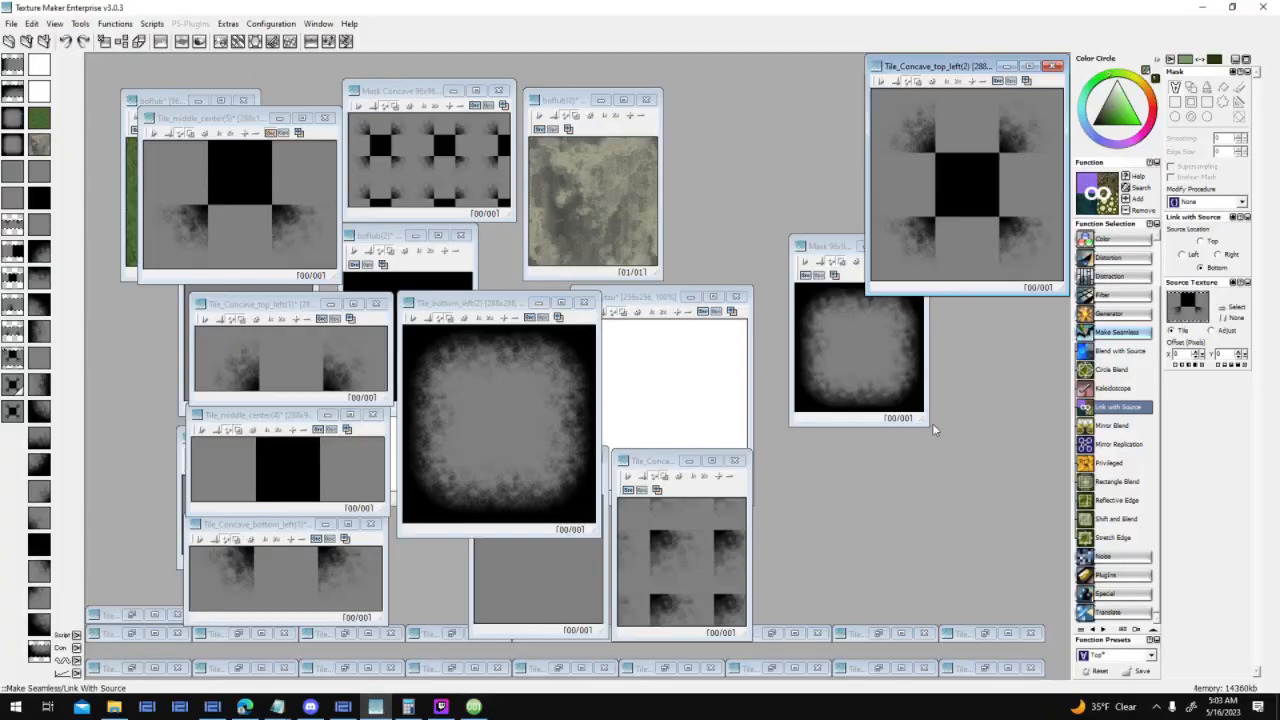
pyautogui.click(445, 707)
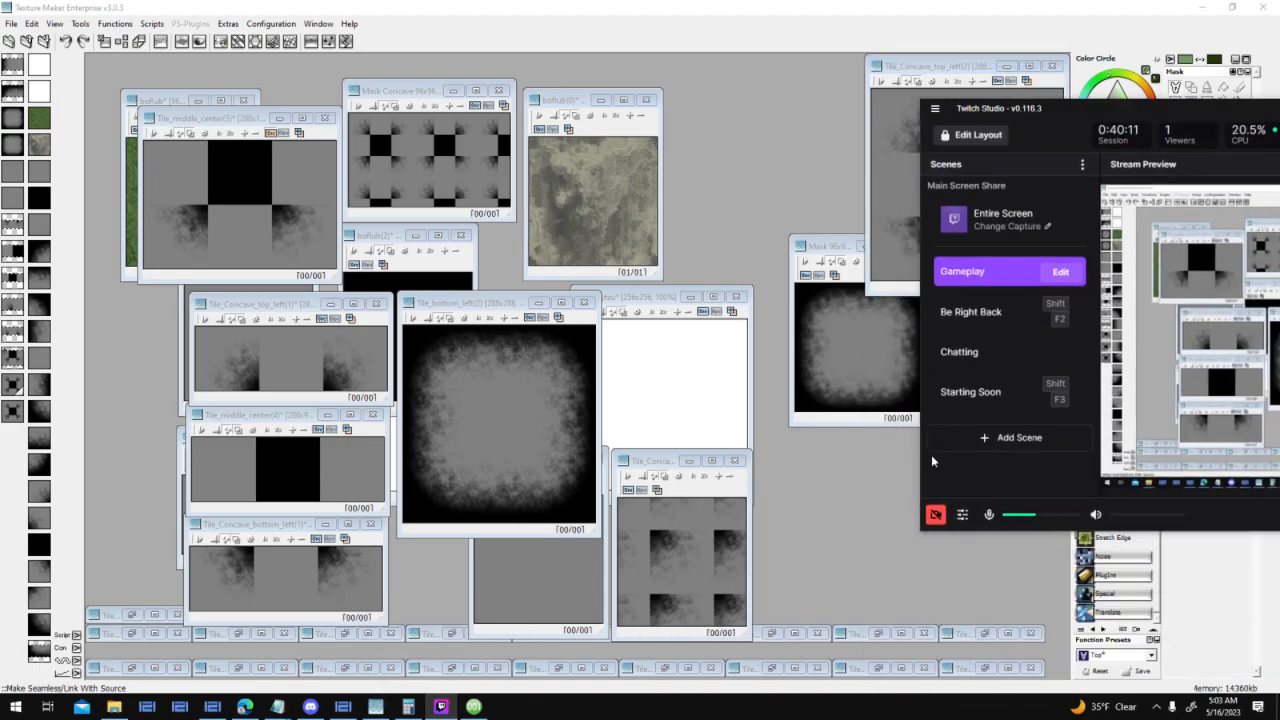